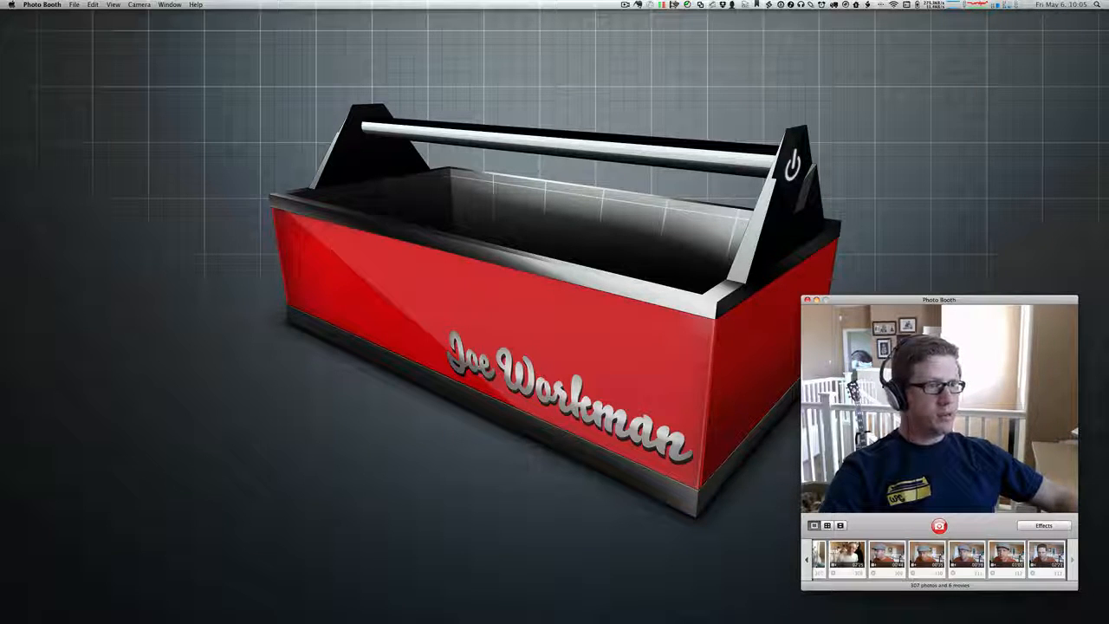
Step: Switch from Photo Booth past GoToMeeting to Safari's joeworkman.net home page
key("super+Tab")
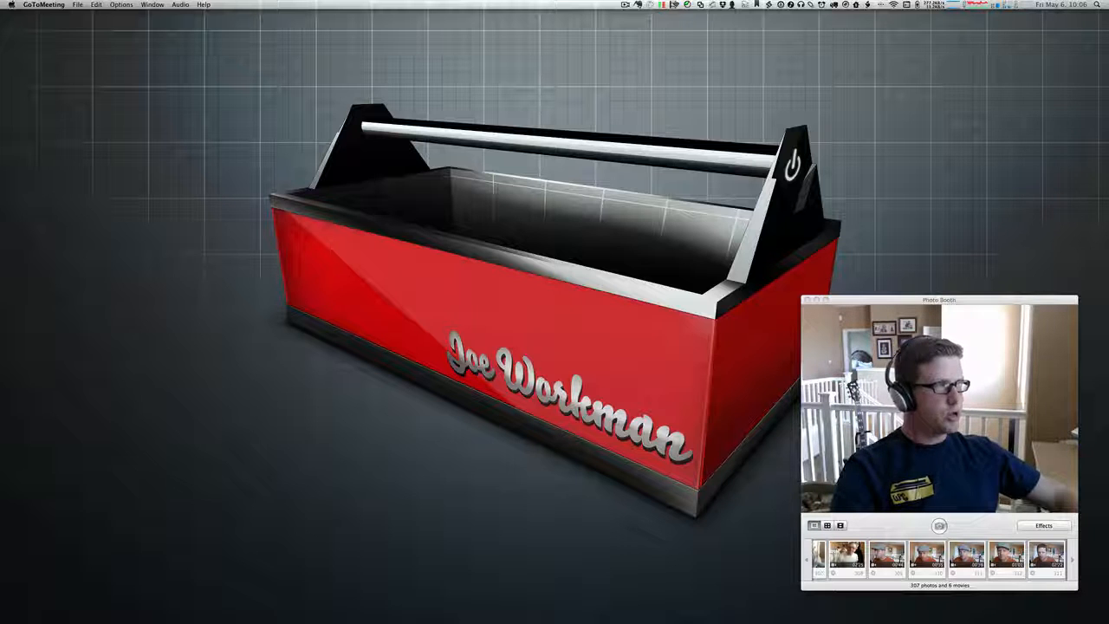
key("super+Tab")
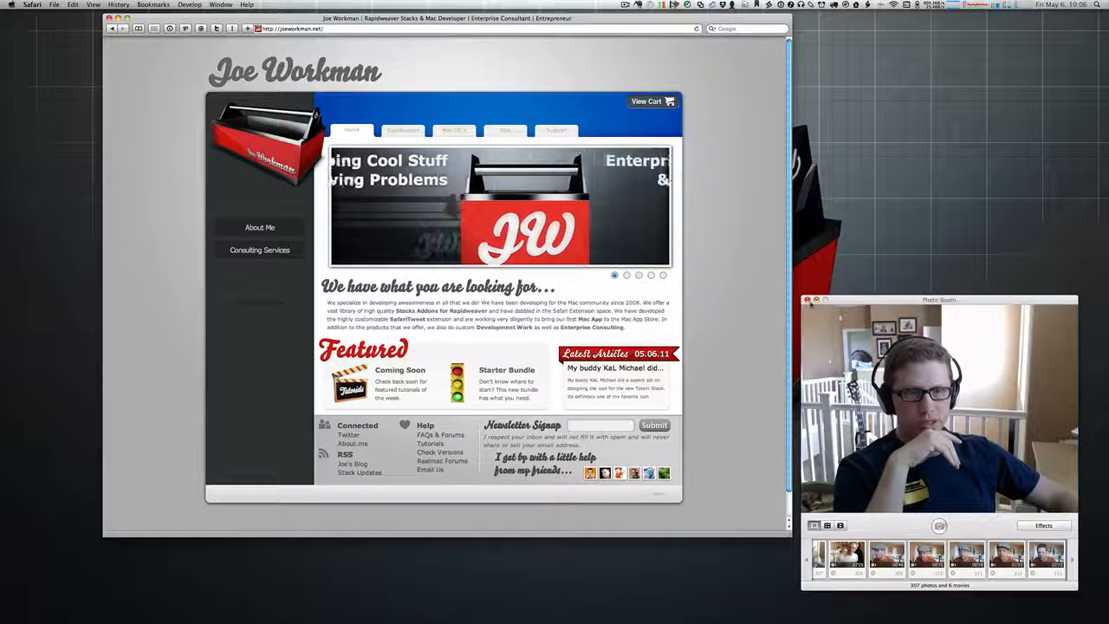
Step: Close the Photo Booth webcam window and centre the Safari window on screen
left_click(807, 301)
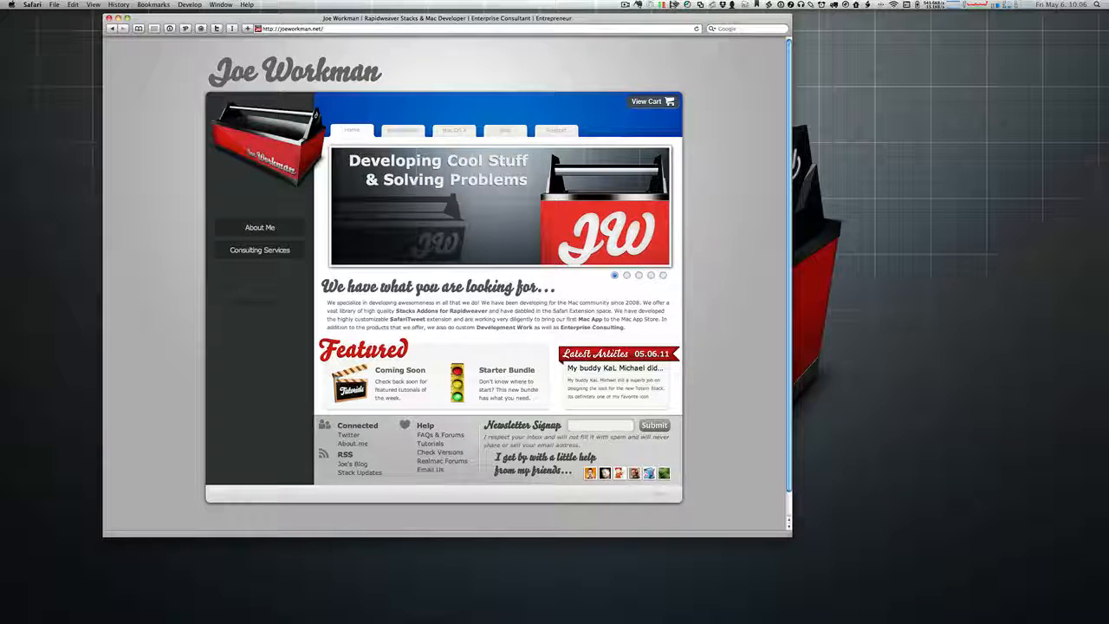
key("super+Tab")
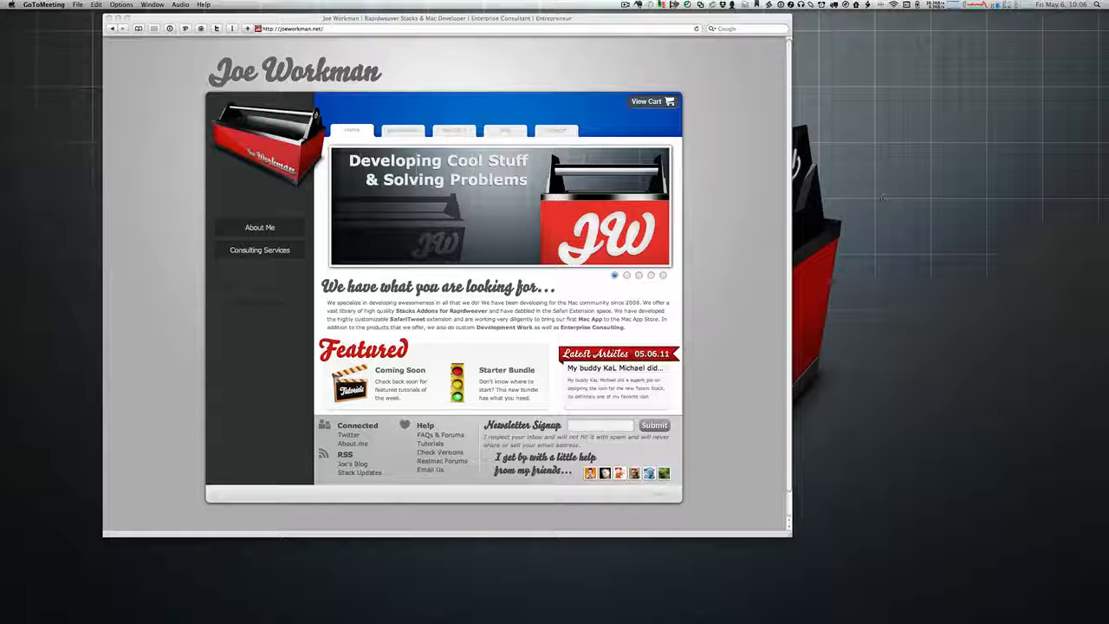
left_click_drag(579, 29, 690, 30)
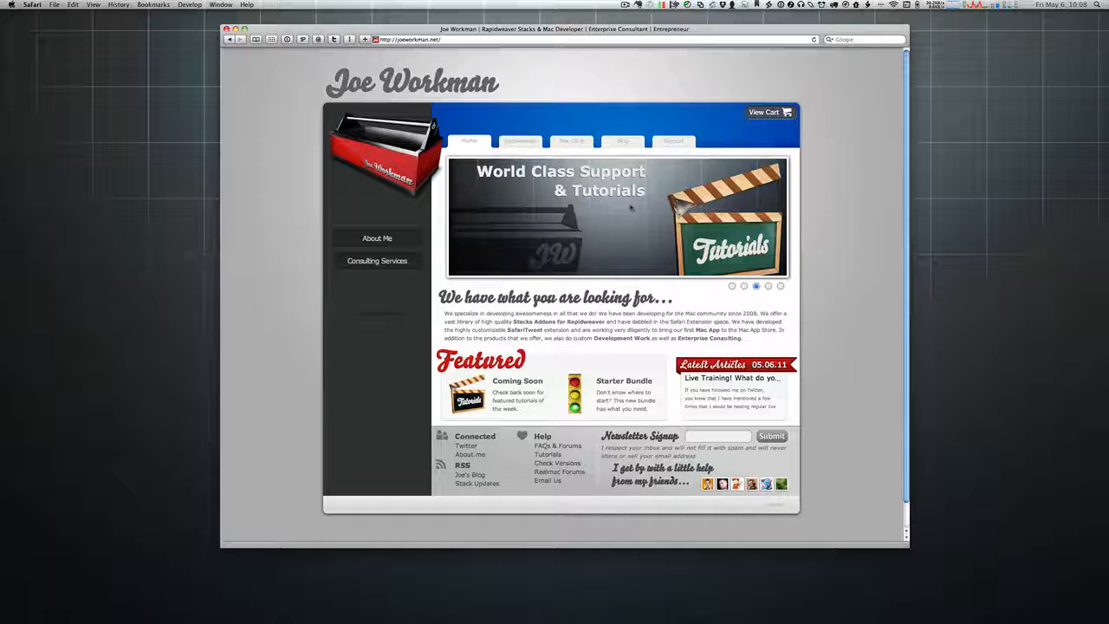
left_click(766, 287)
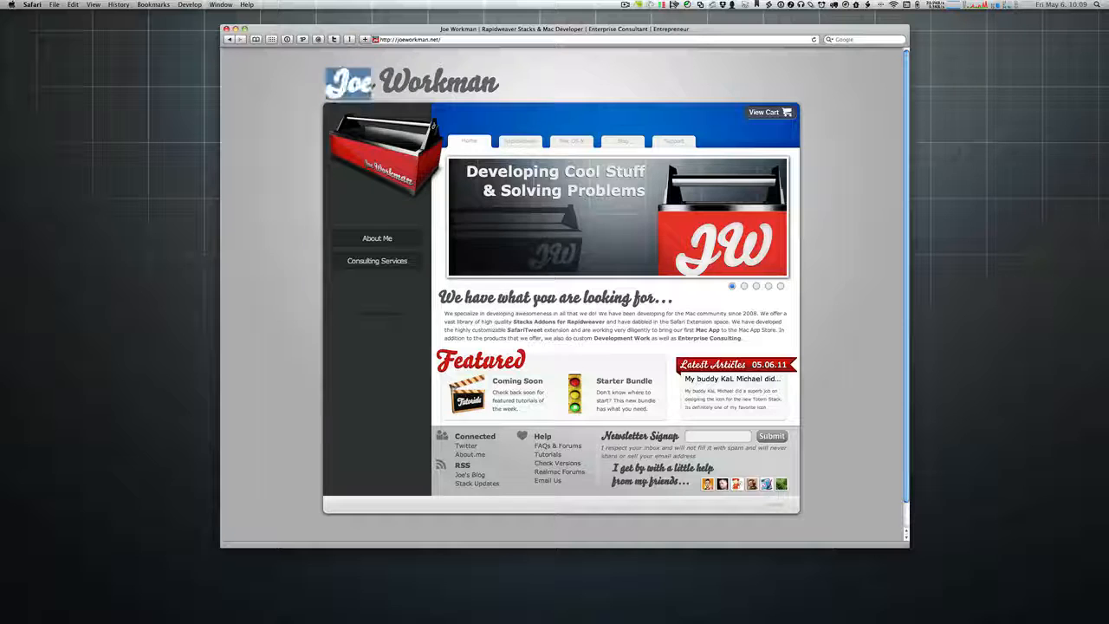
left_click_drag(522, 85, 314, 83)
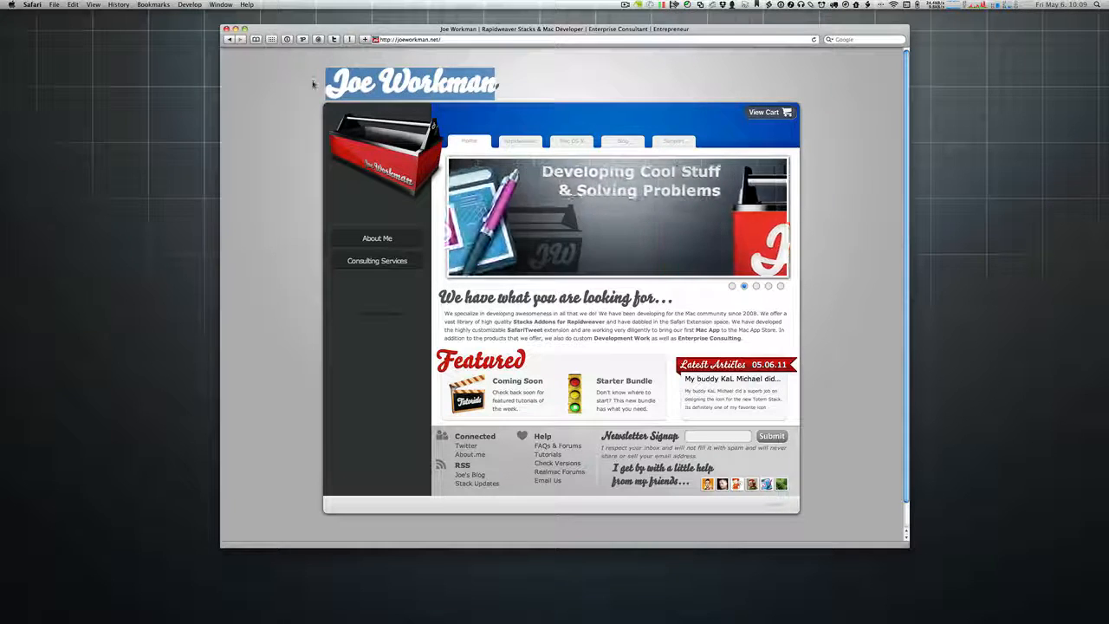
left_click(313, 83)
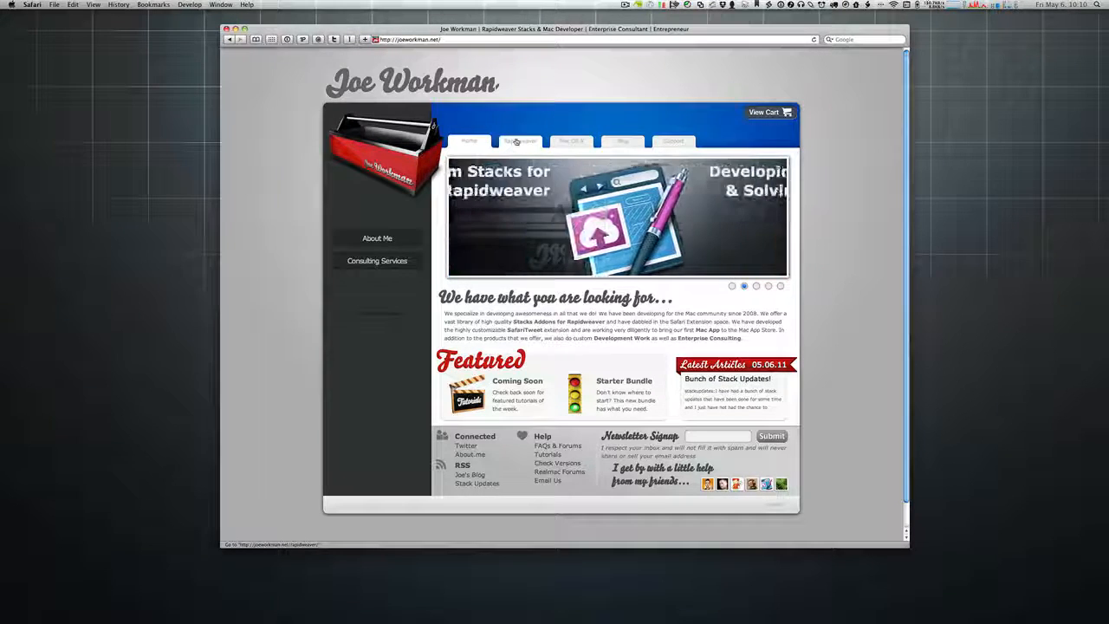
Step: Open the Rapidweaver Stacks catalogue and browse its add-ons, returning to the filter bar
left_click(516, 141)
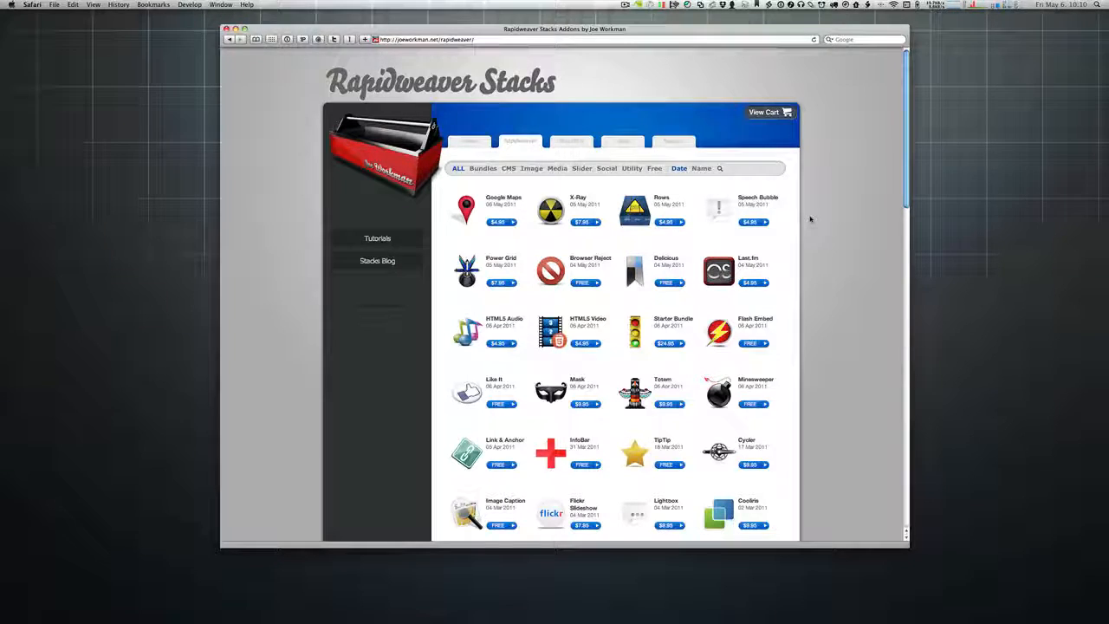
scroll(811, 219, "down", 8)
scroll(810, 220, "down", 8)
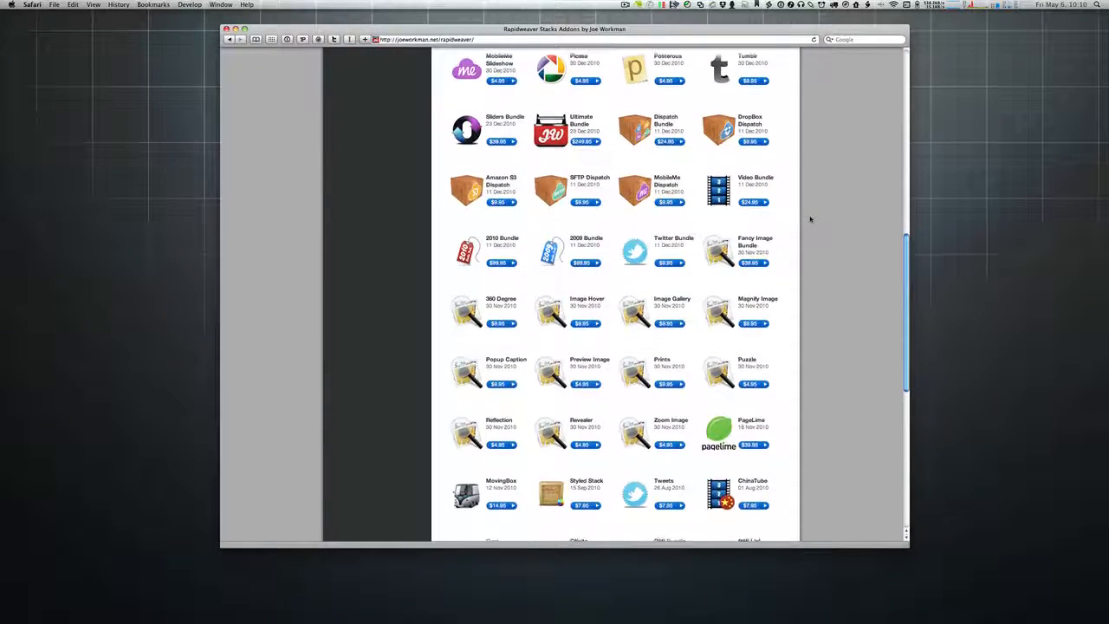
scroll(810, 220, "up", 16)
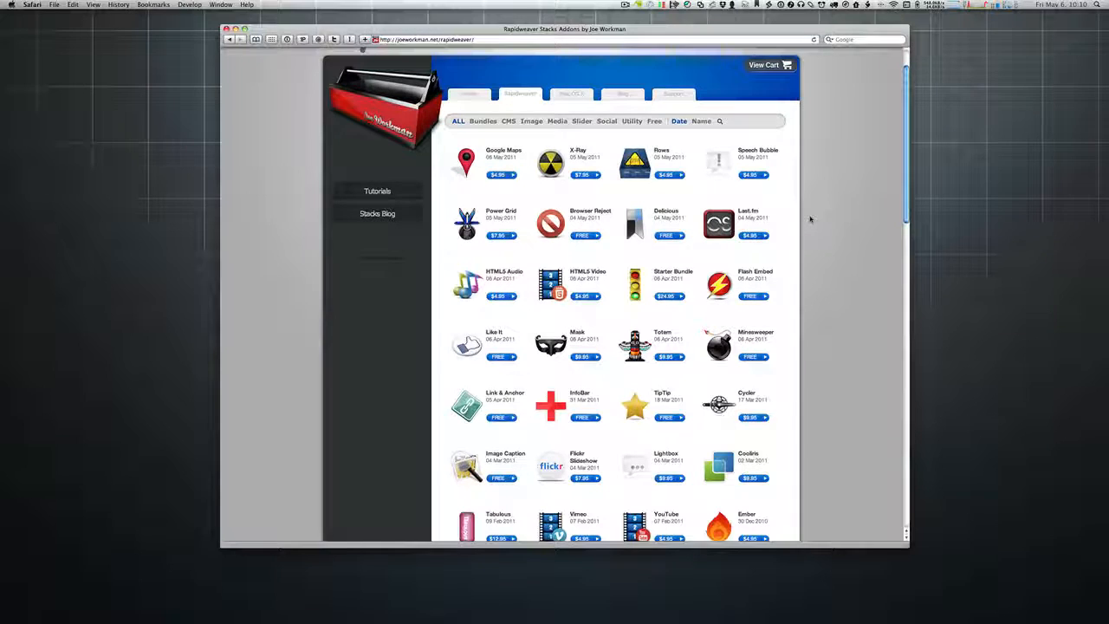
scroll(810, 220, "up", 1)
scroll(810, 219, "up", 2)
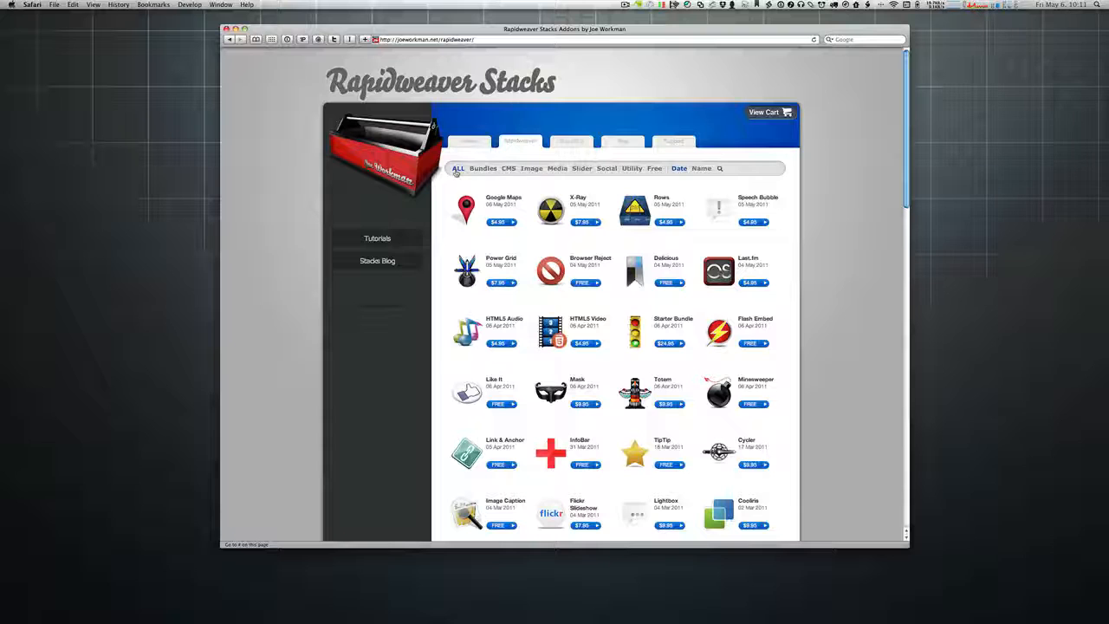
scroll(454, 171, "down", 5)
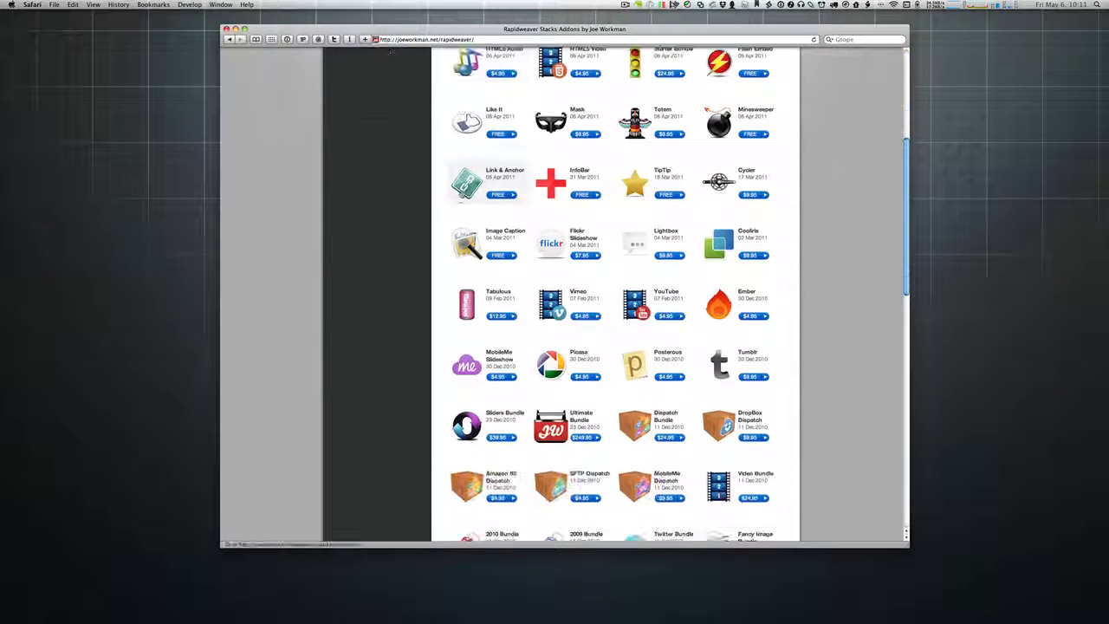
scroll(468, 193, "up", 5)
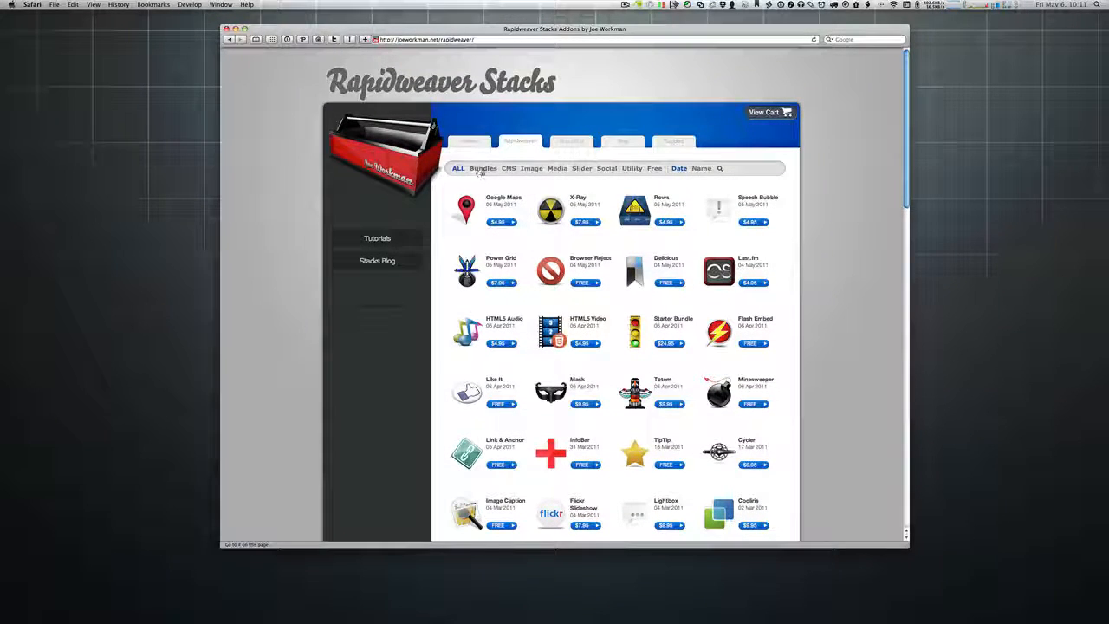
Step: Try the Bundles, Image, Slider, Social and Utility filters, ending on Social stacks
left_click(482, 169)
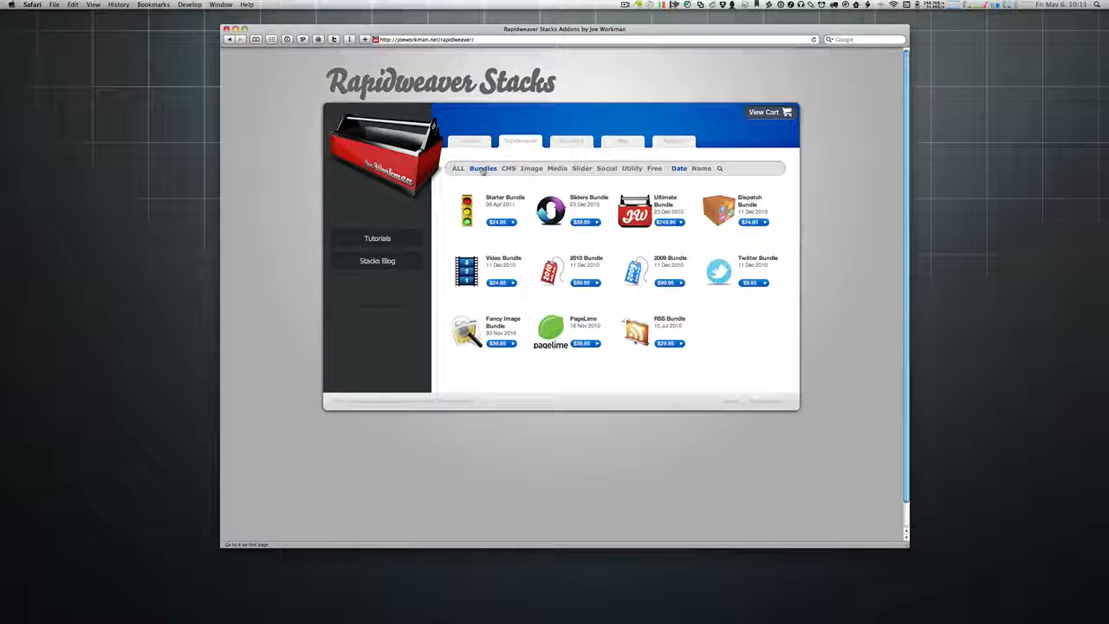
left_click(531, 169)
left_click(581, 169)
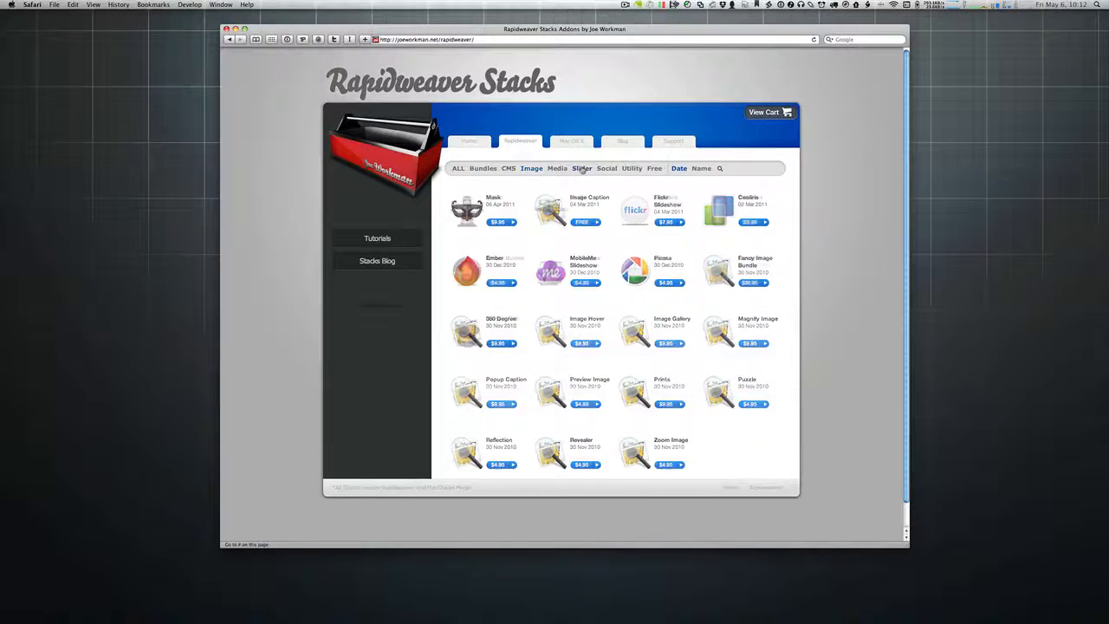
left_click(606, 169)
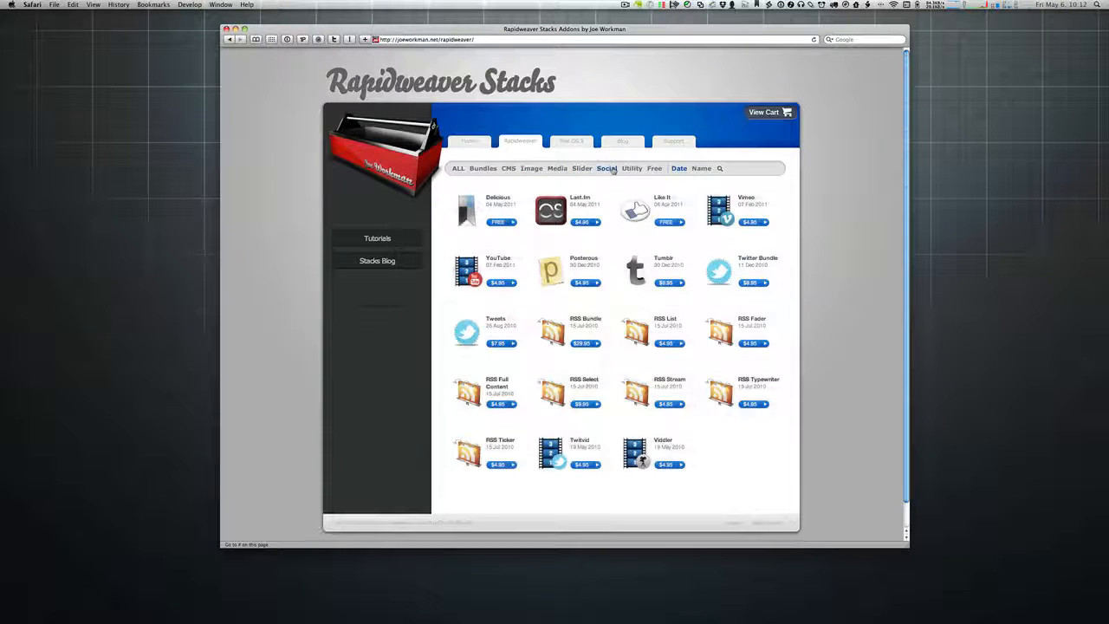
left_click(627, 170)
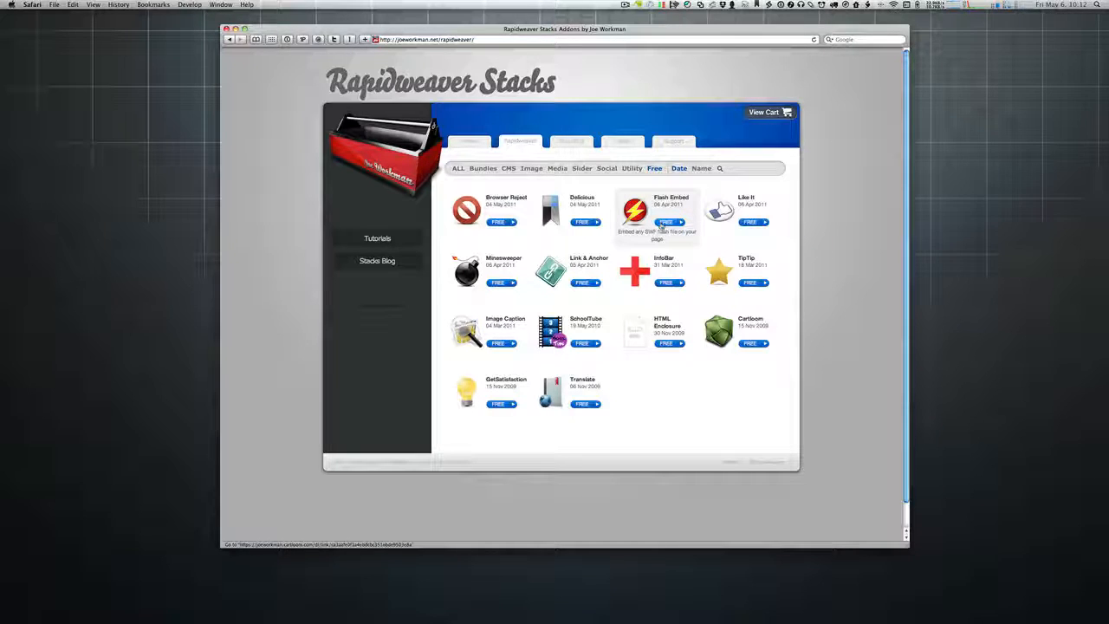
left_click(633, 169)
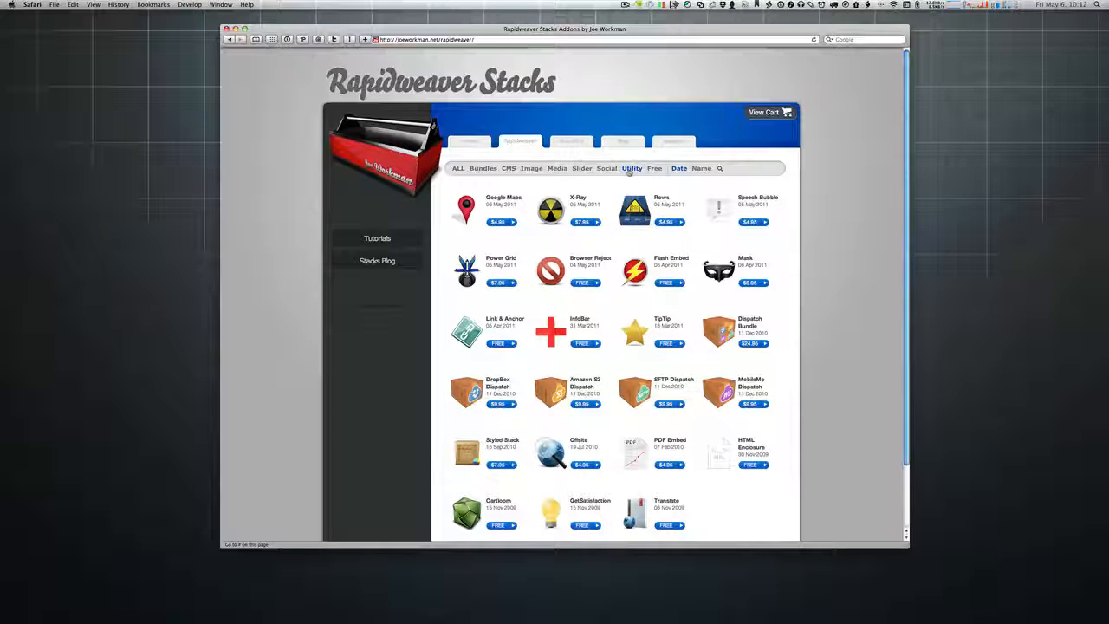
left_click(607, 168)
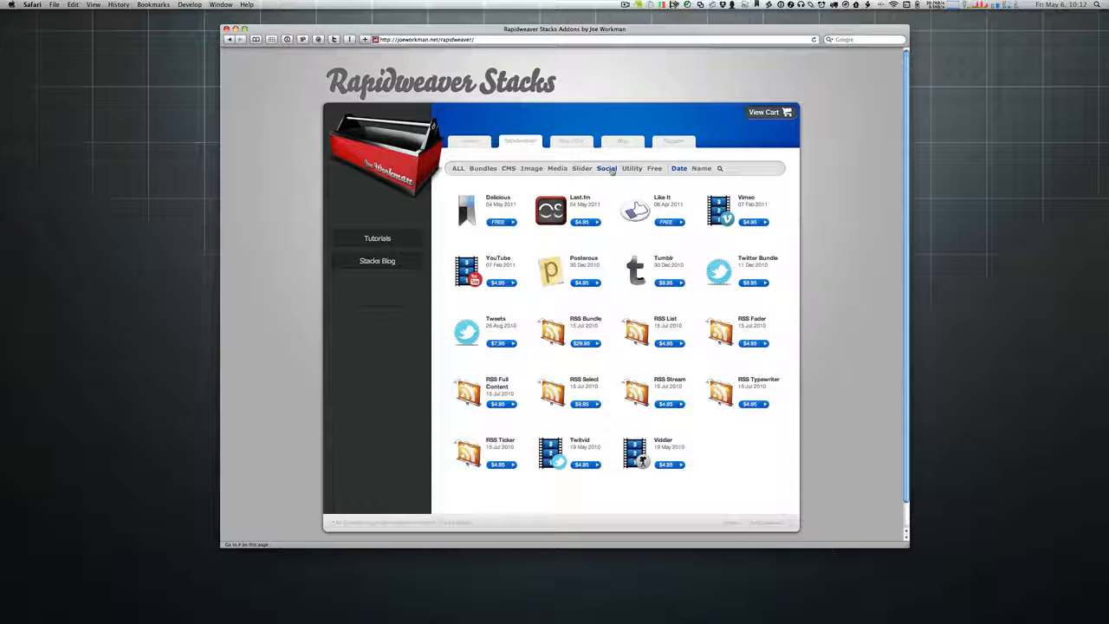
Step: Sort the Social stacks by Name (Delicious to YouTube) and focus the search box
left_click(700, 169)
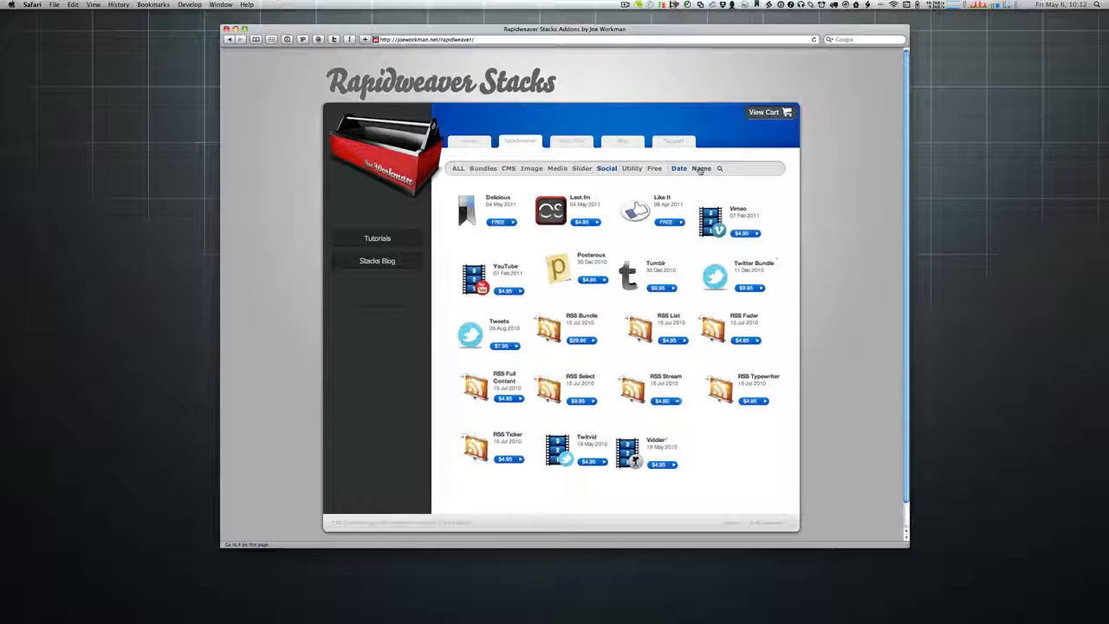
left_click(679, 169)
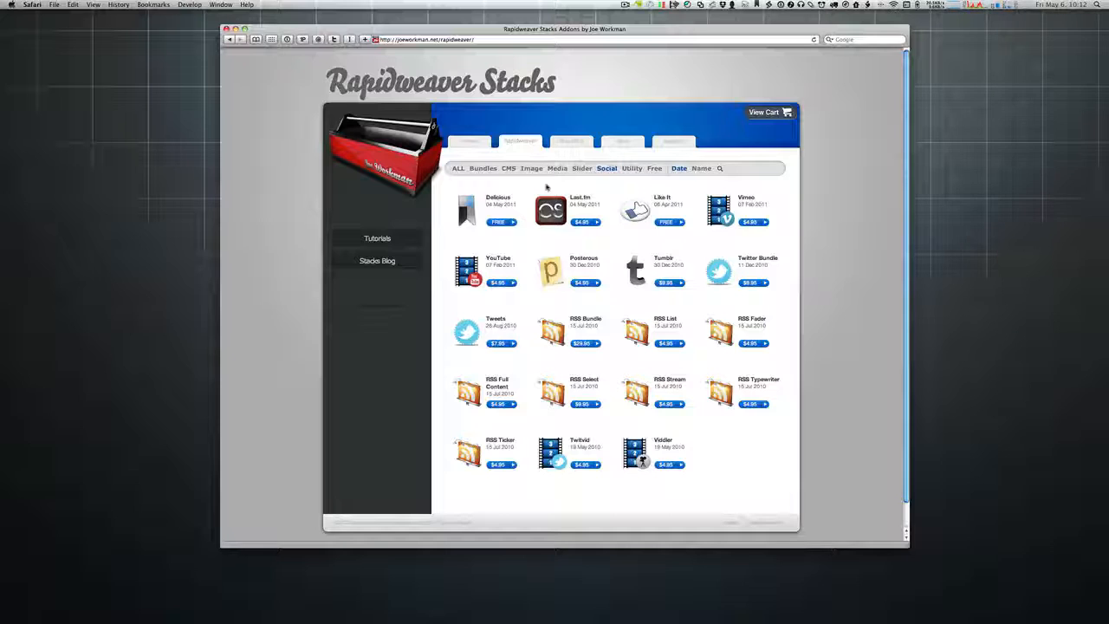
left_click(700, 168)
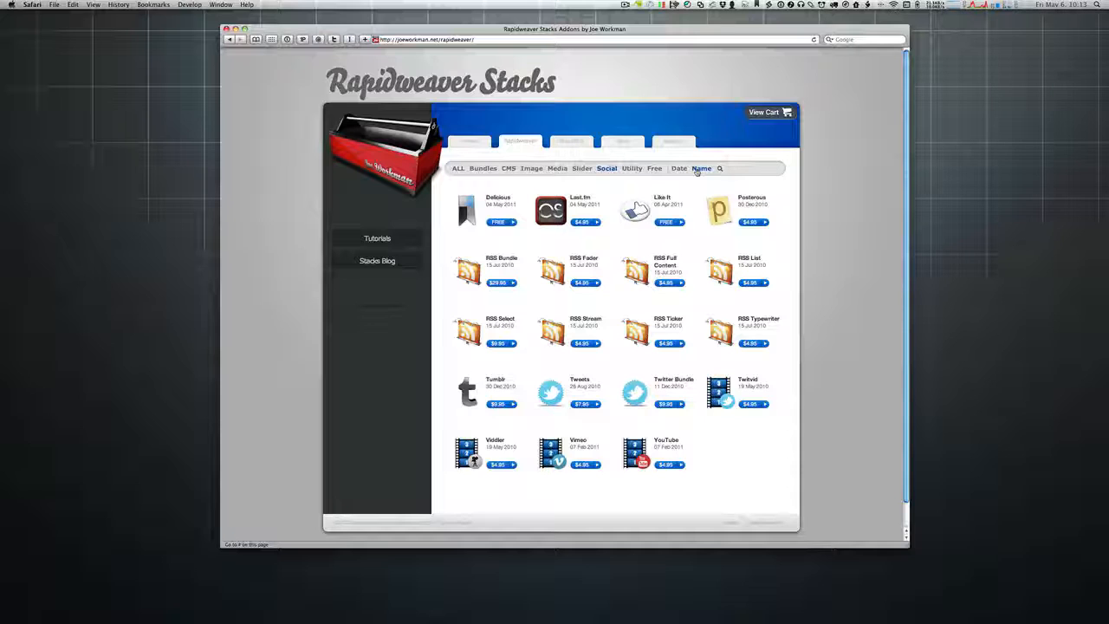
left_click(731, 169)
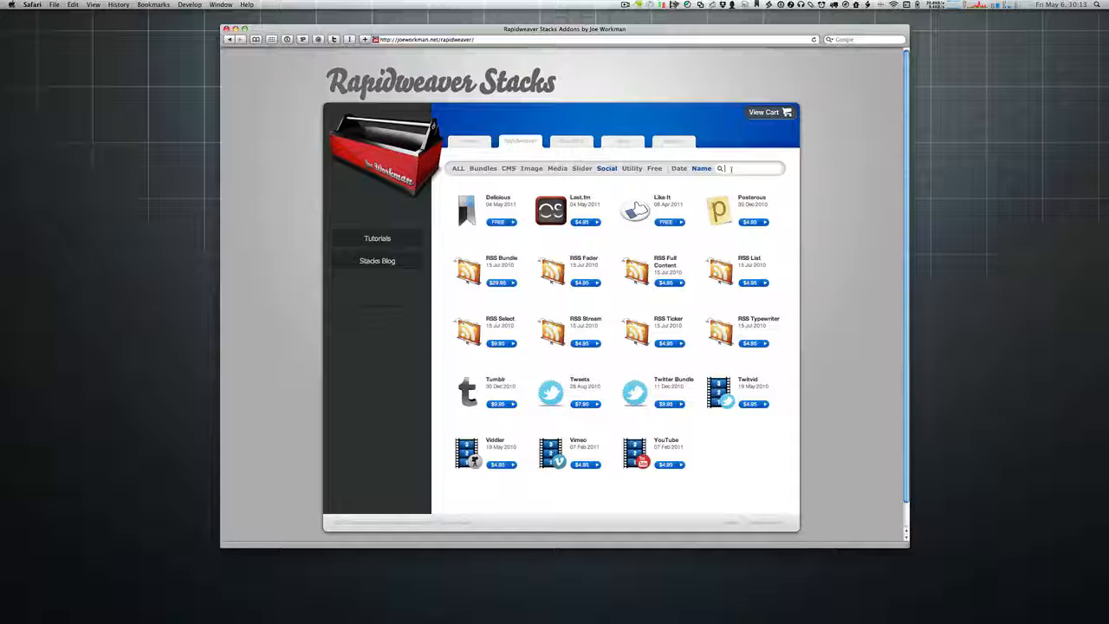
Step: Search the stacks catalogue for Flickr, then for Twitter
type("lickr")
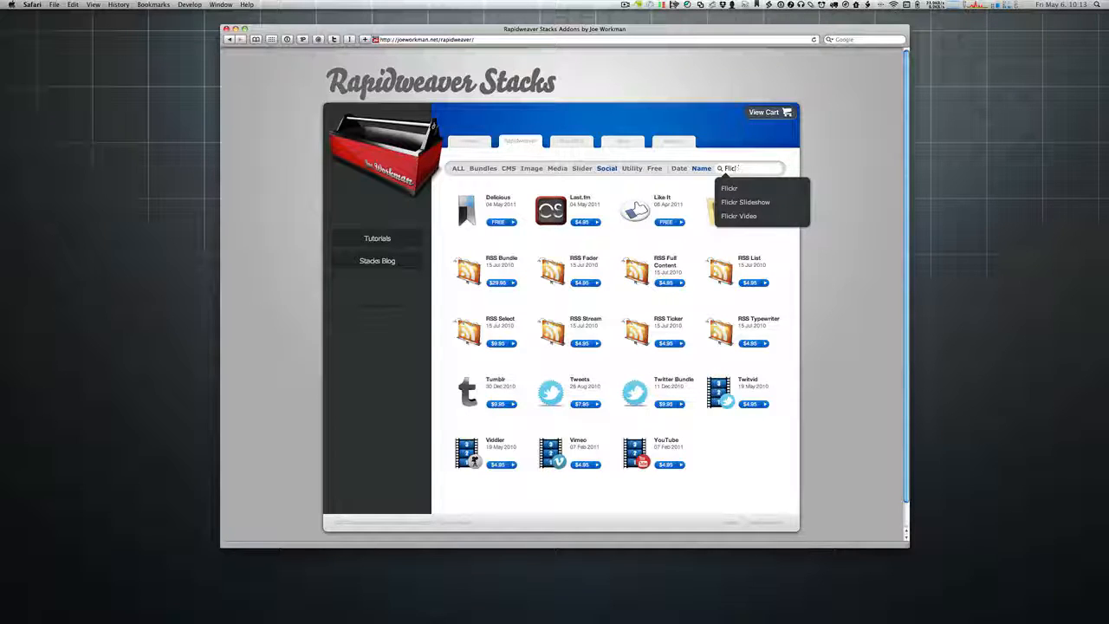
key("BackSpace")
key("BackSpace")
key("BackSpace")
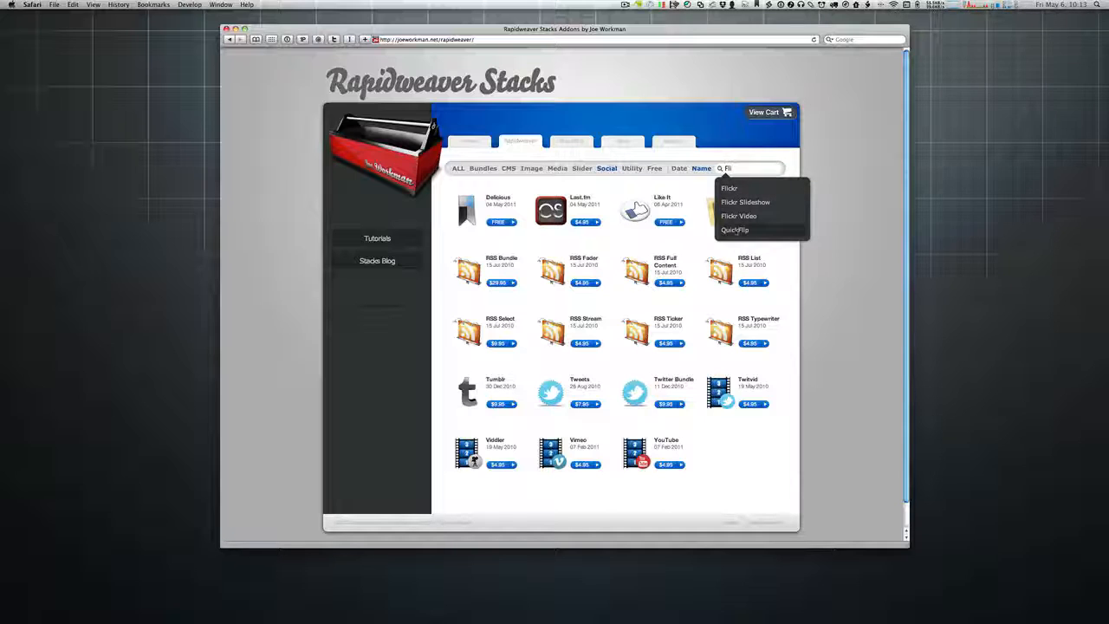
left_click(733, 189)
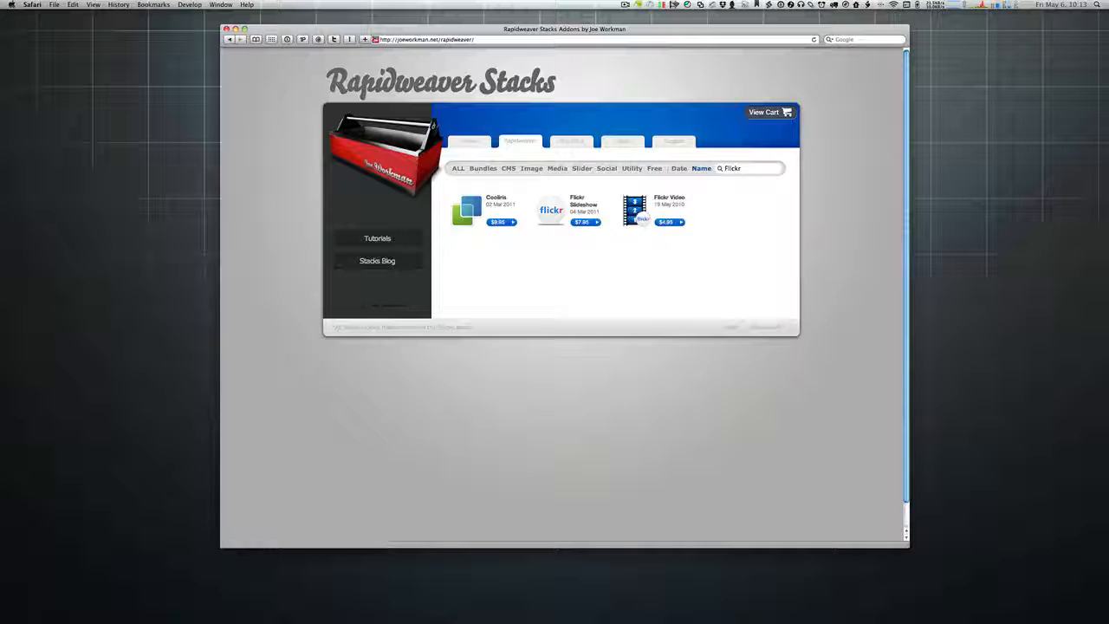
double_click(726, 169)
type("twitter")
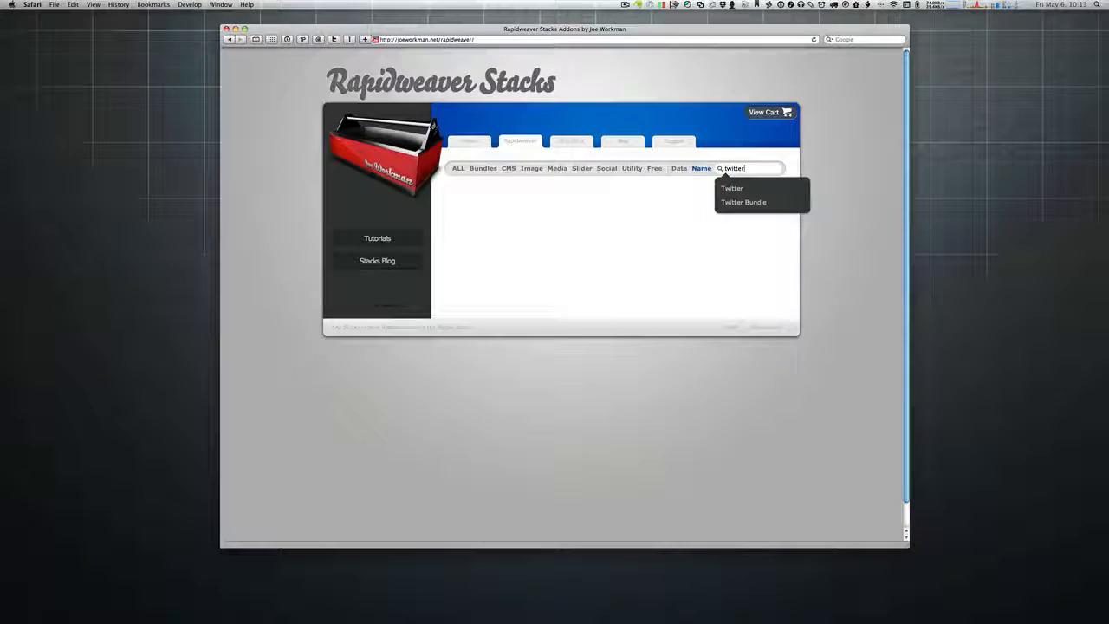
left_click(732, 188)
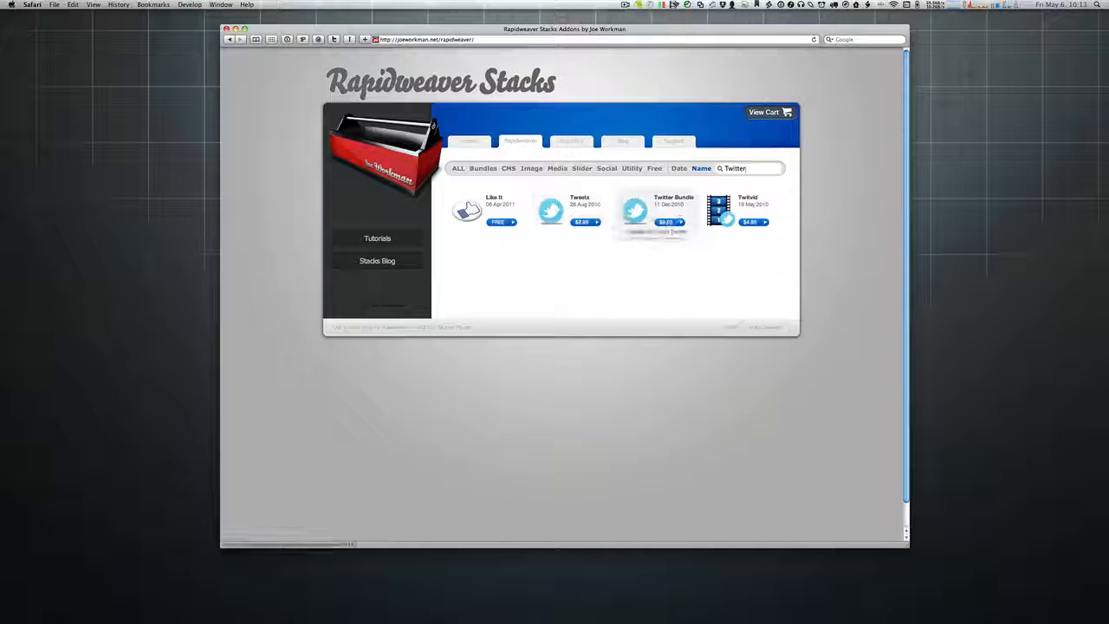
Step: Search the catalogue for YouTube, then switch to the Slider stacks filter
double_click(749, 169)
type("YouTube")
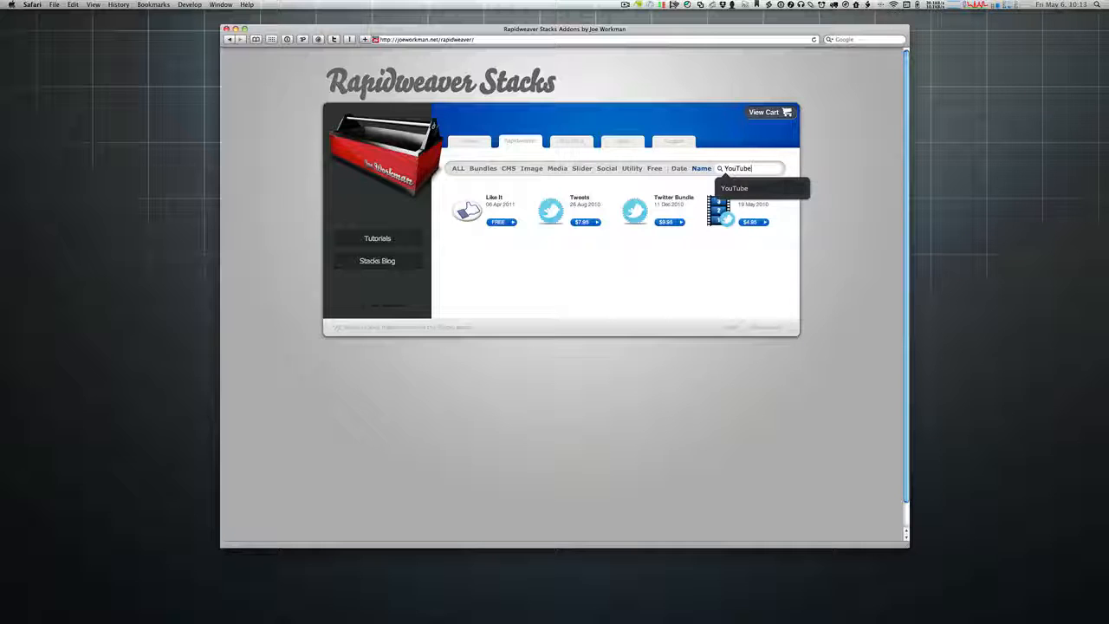
key("Return")
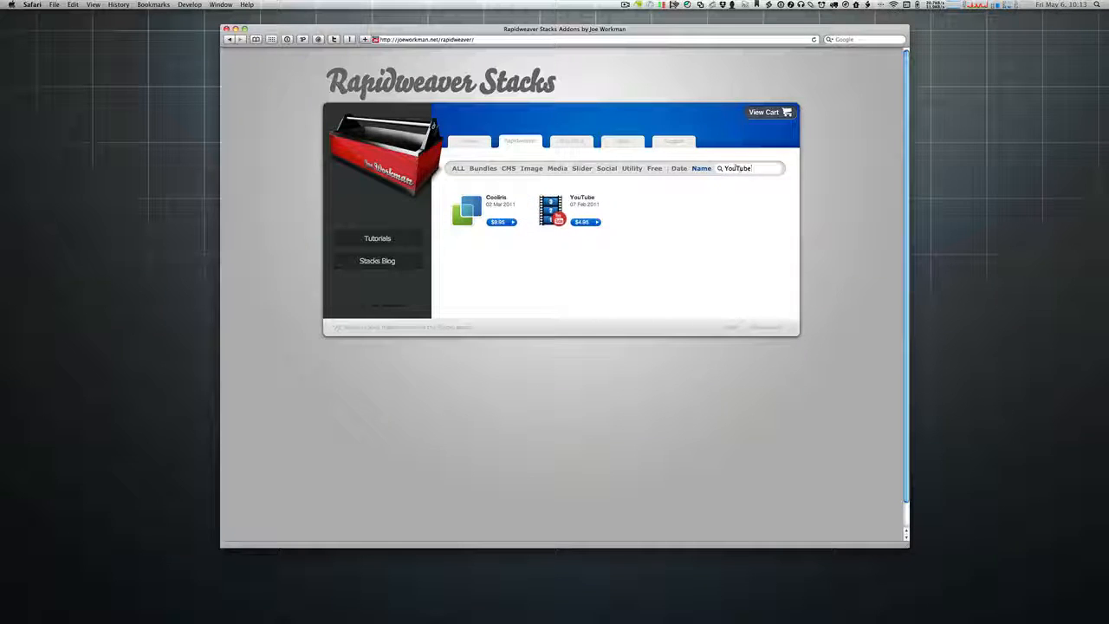
left_click(583, 169)
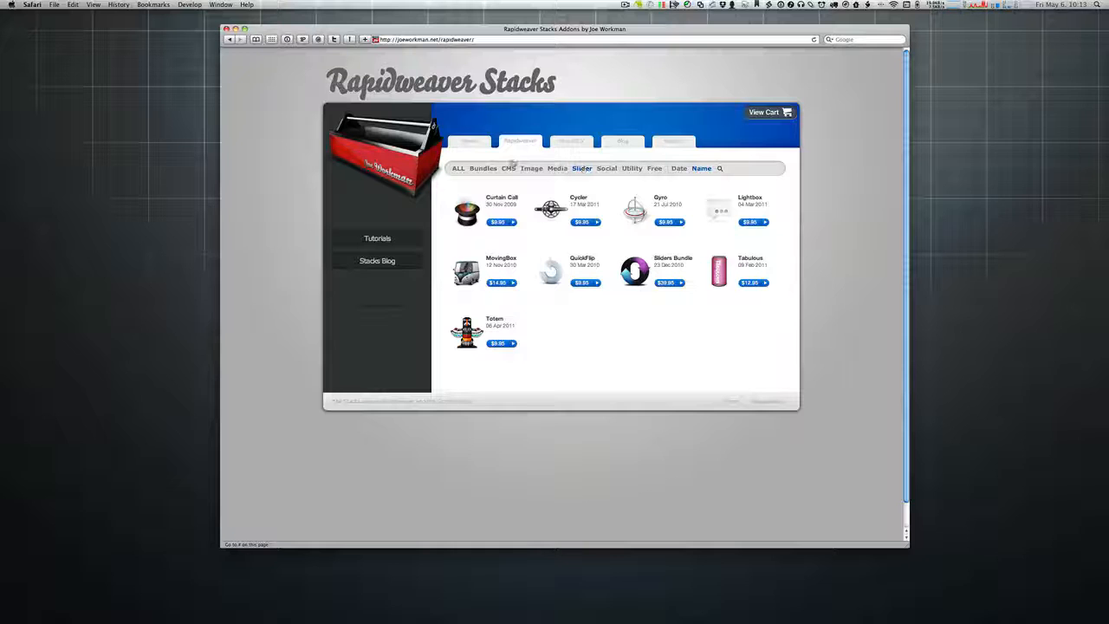
Step: Show ALL stacks, listing from 2009 Bundle, 2010 Bundle and 360 Degree onward
left_click(456, 169)
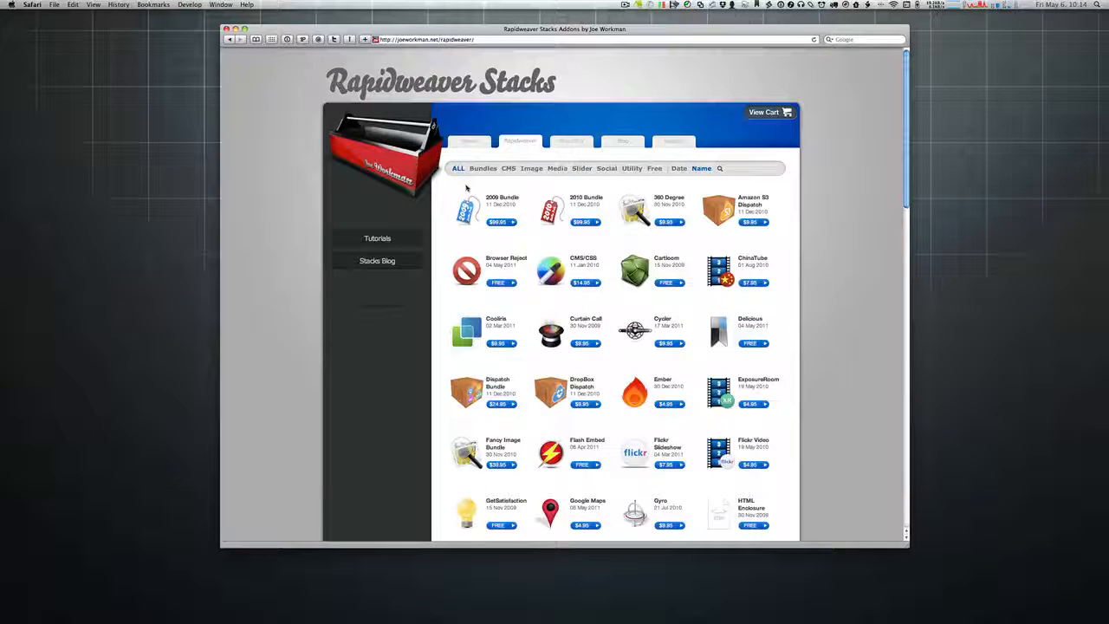
mouse_move(476, 214)
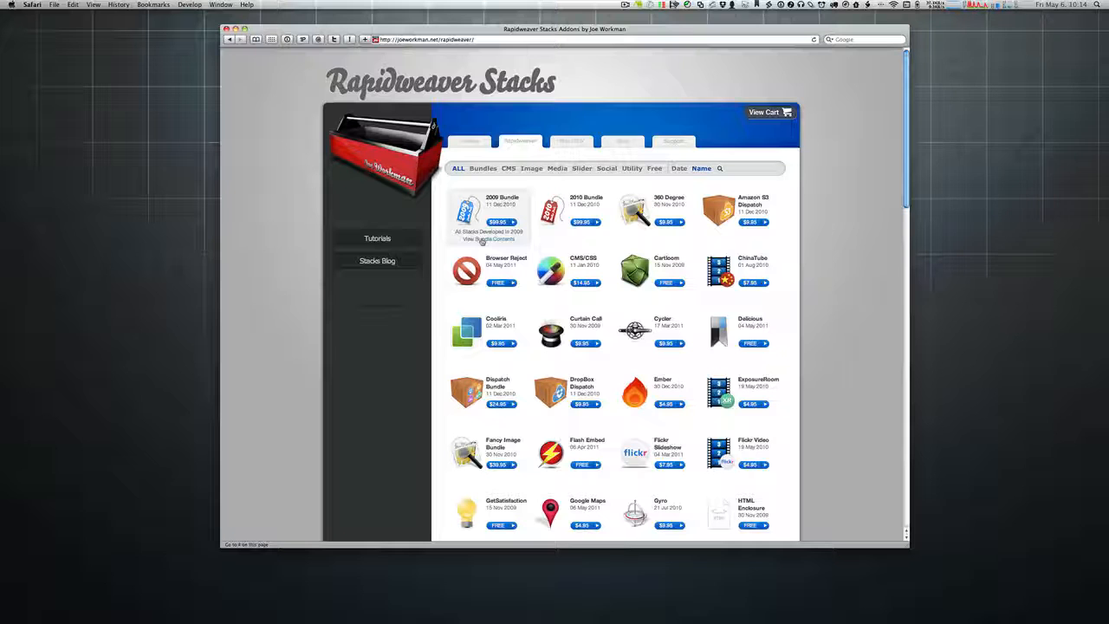
Step: Check the 2009 Bundle contents, then list the Starter Bundle's stacks like Cycler, Rows and TipTip
left_click(483, 241)
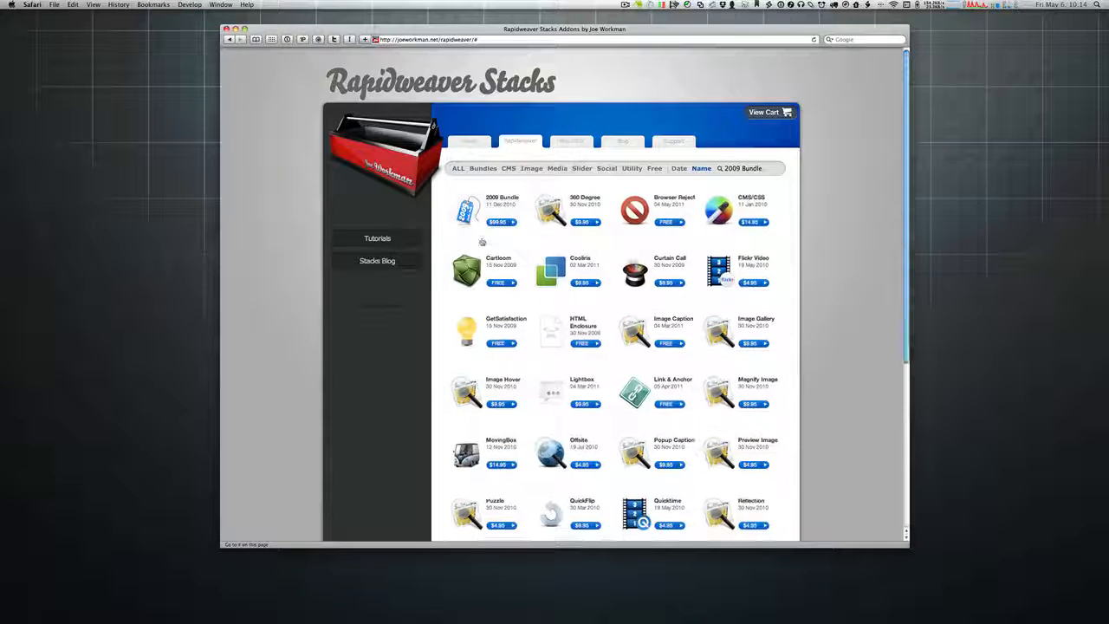
scroll(506, 243, "down", 2)
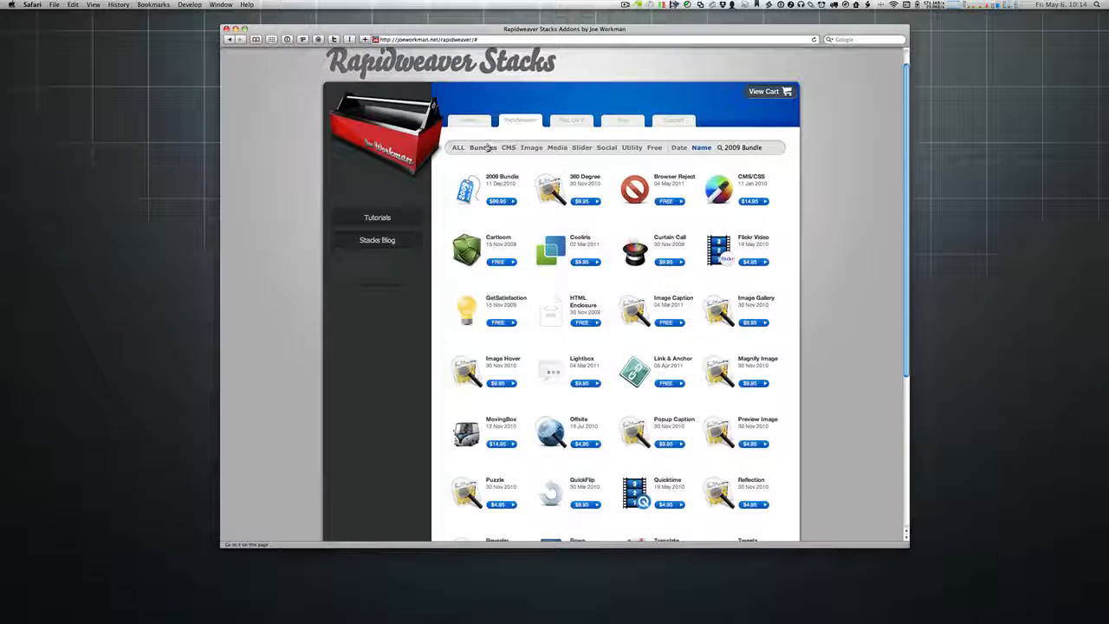
left_click(486, 148)
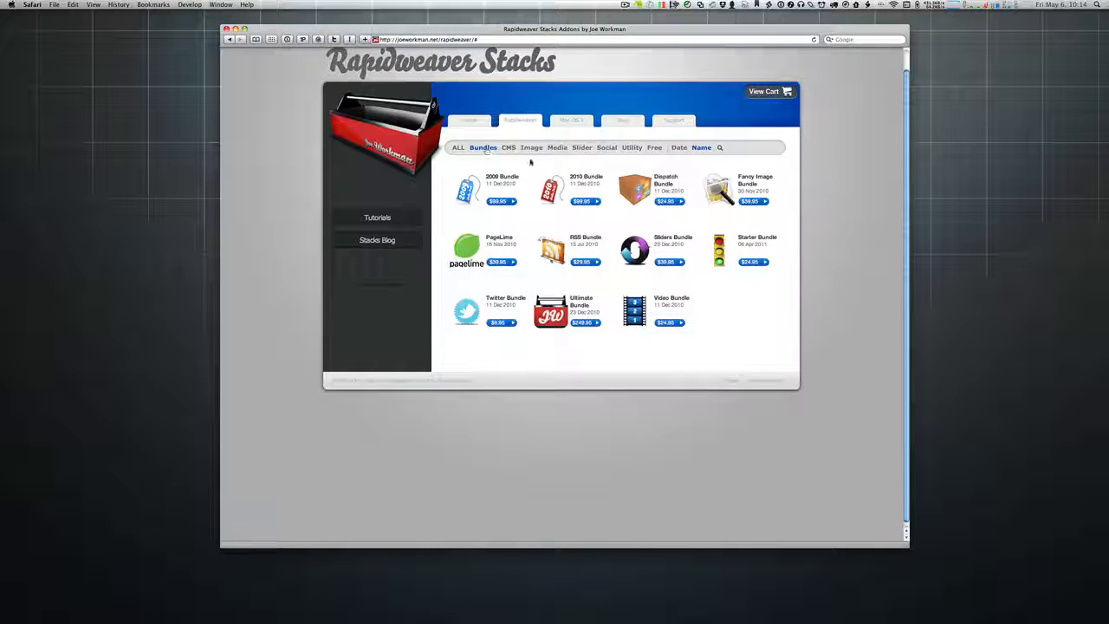
mouse_move(729, 272)
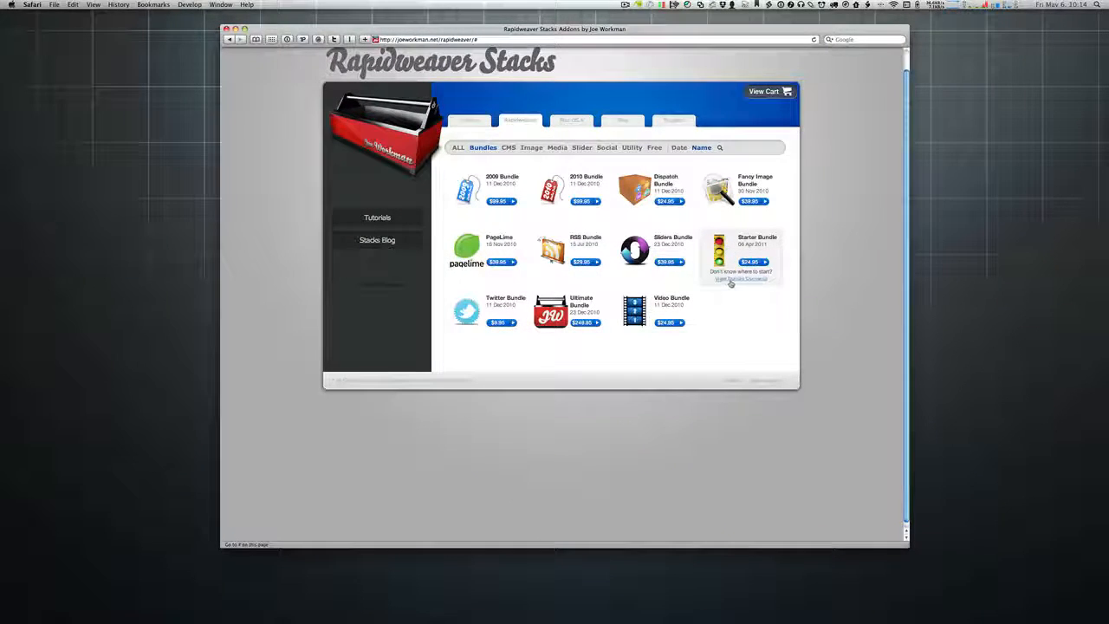
left_click(731, 280)
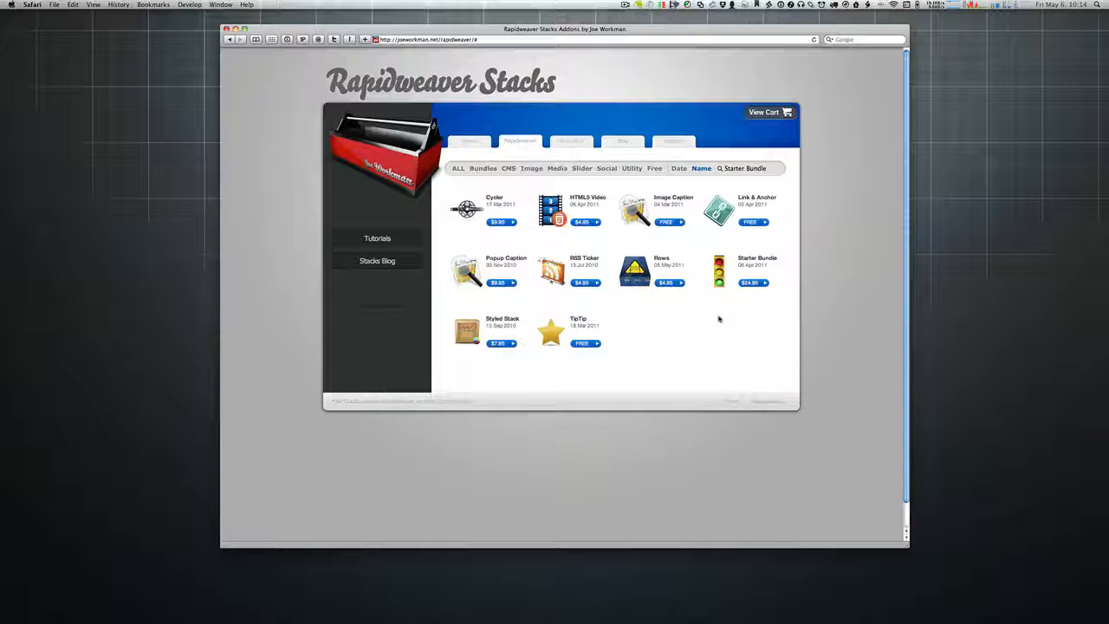
mouse_move(520, 219)
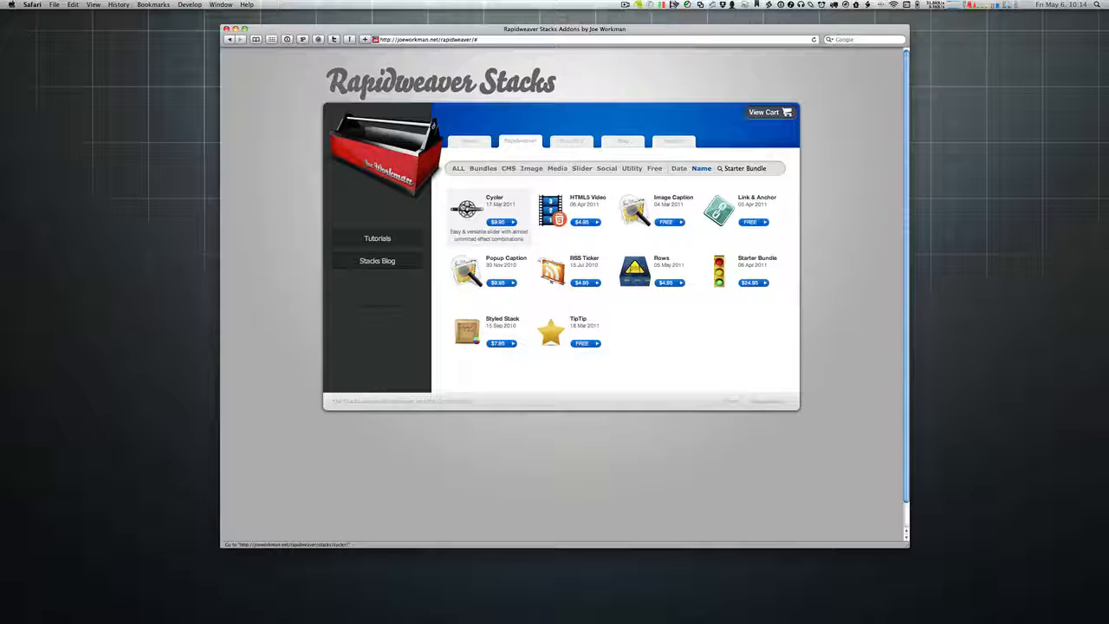
Step: Open the $9.95 Cycler Stack page, select its description, and enlarge the first screenshot
left_click(463, 207)
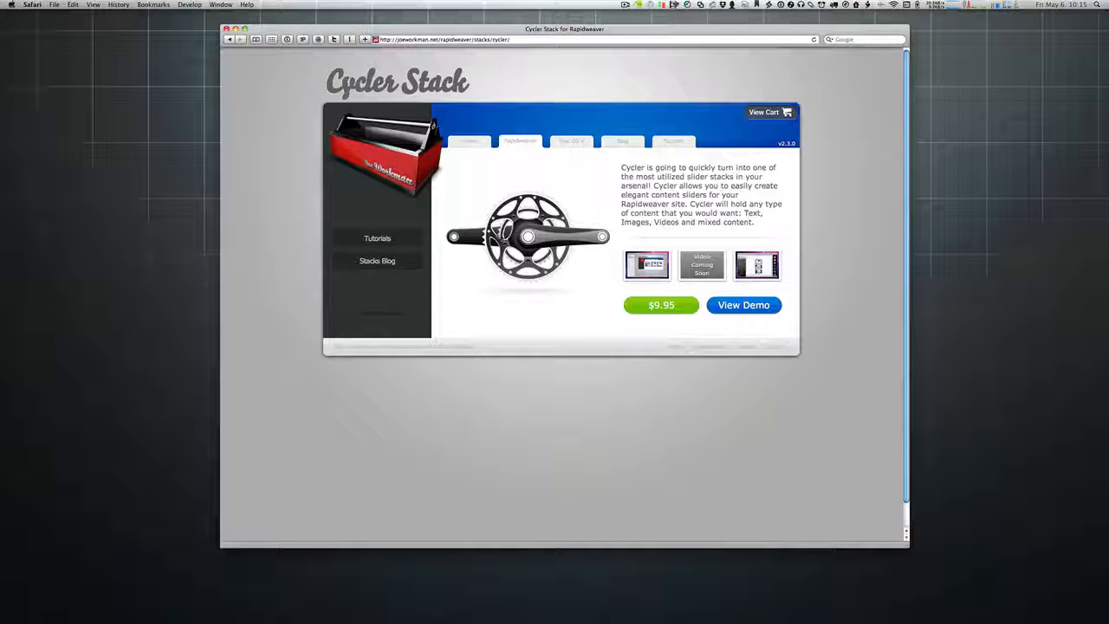
left_click_drag(620, 167, 760, 226)
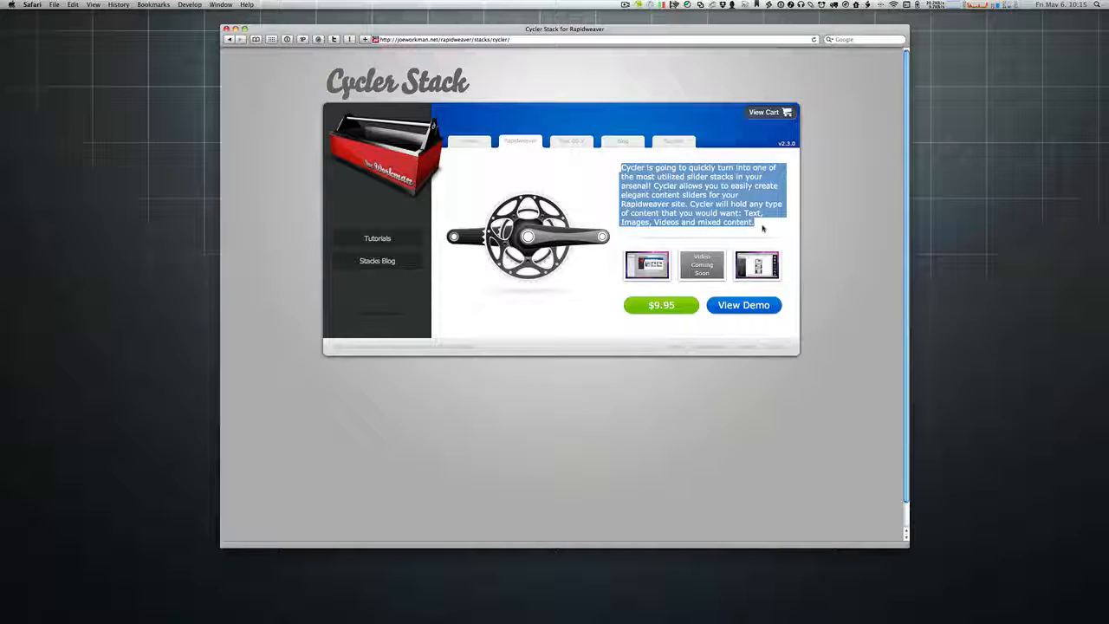
left_click(652, 263)
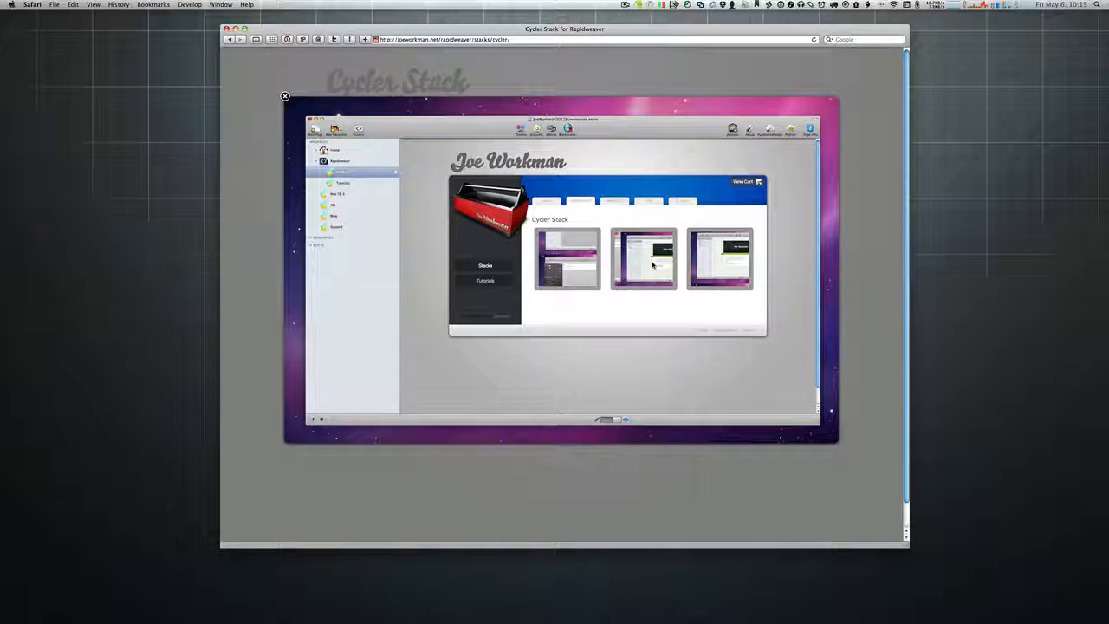
Step: View the third Cycler screenshot in a larger browser window, then dismiss the overlay
left_click(285, 96)
left_click(763, 257)
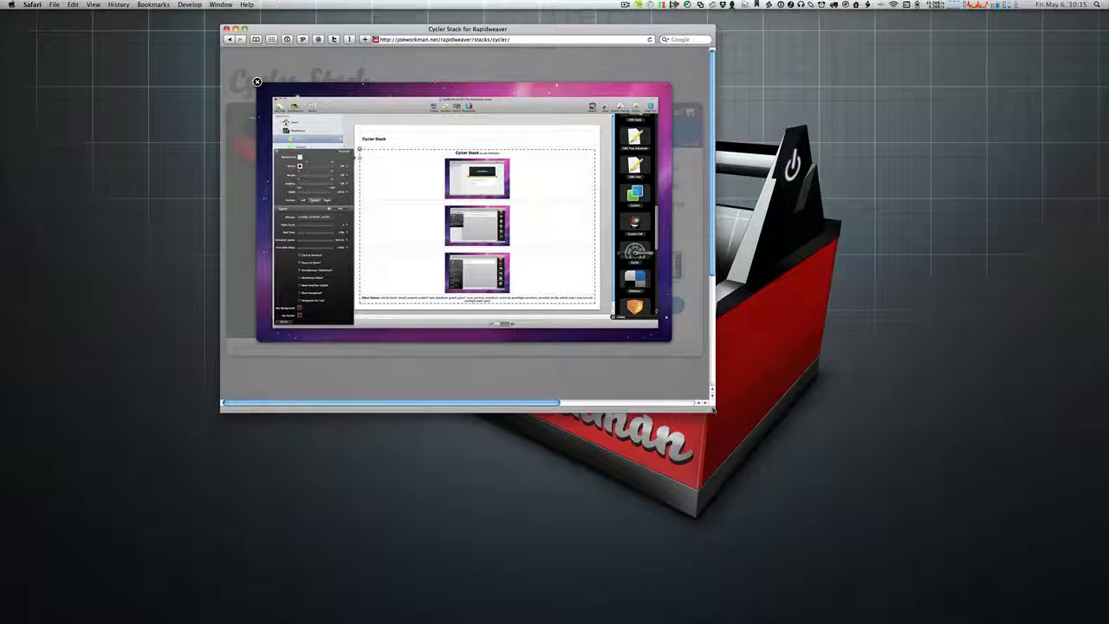
left_click_drag(712, 409, 856, 501)
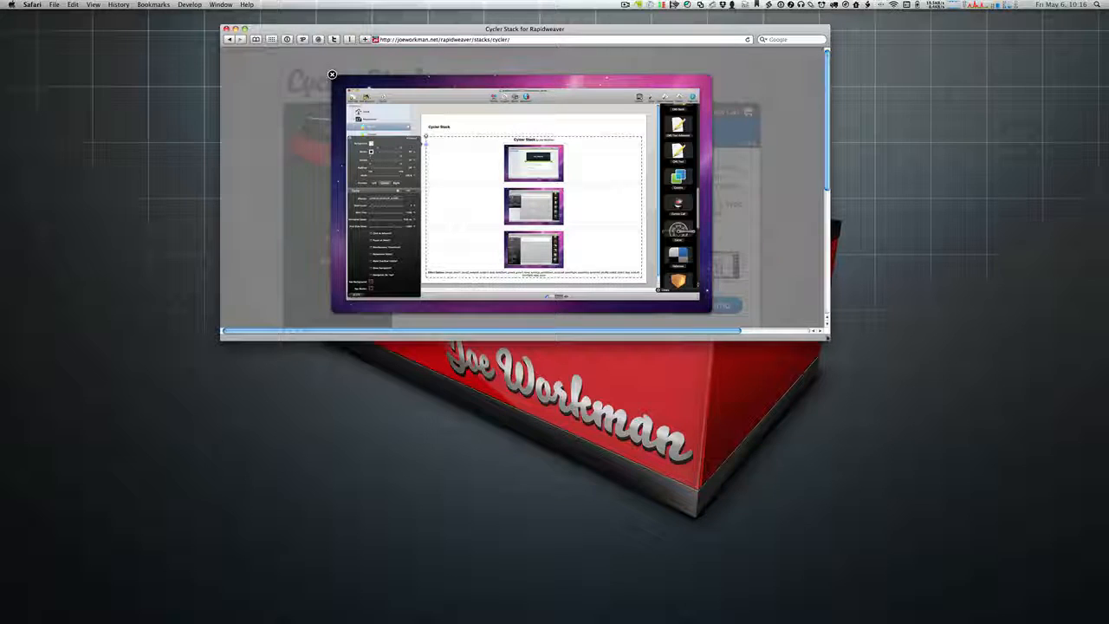
left_click_drag(826, 336, 836, 475)
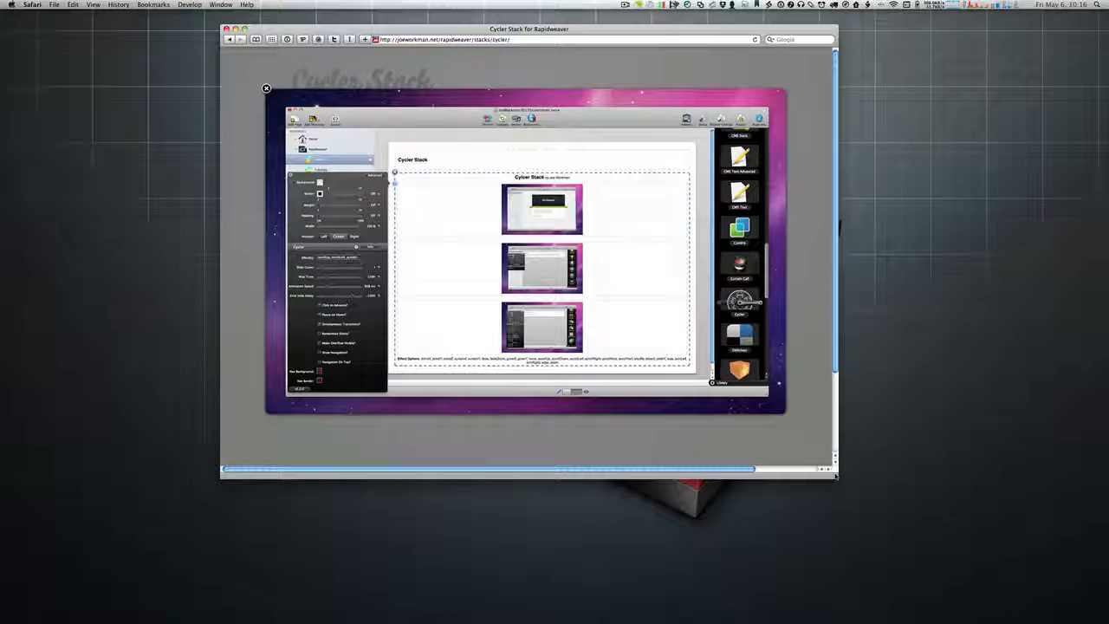
left_click(266, 89)
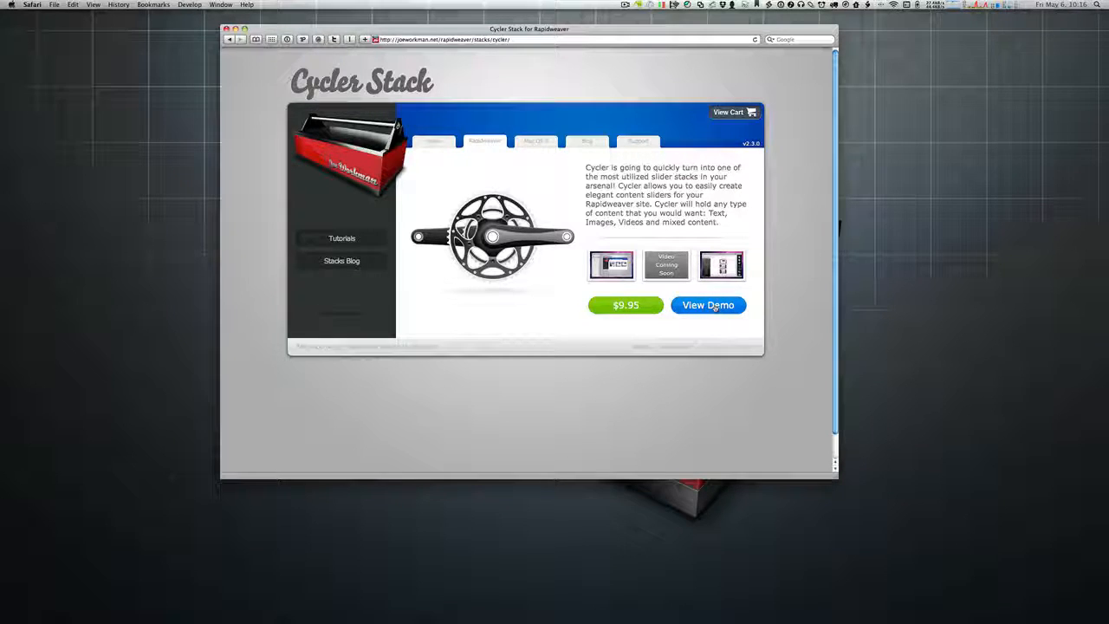
Step: Expand the Cycler demo, scroll through it, and zoom the page in and back out
left_click(715, 307)
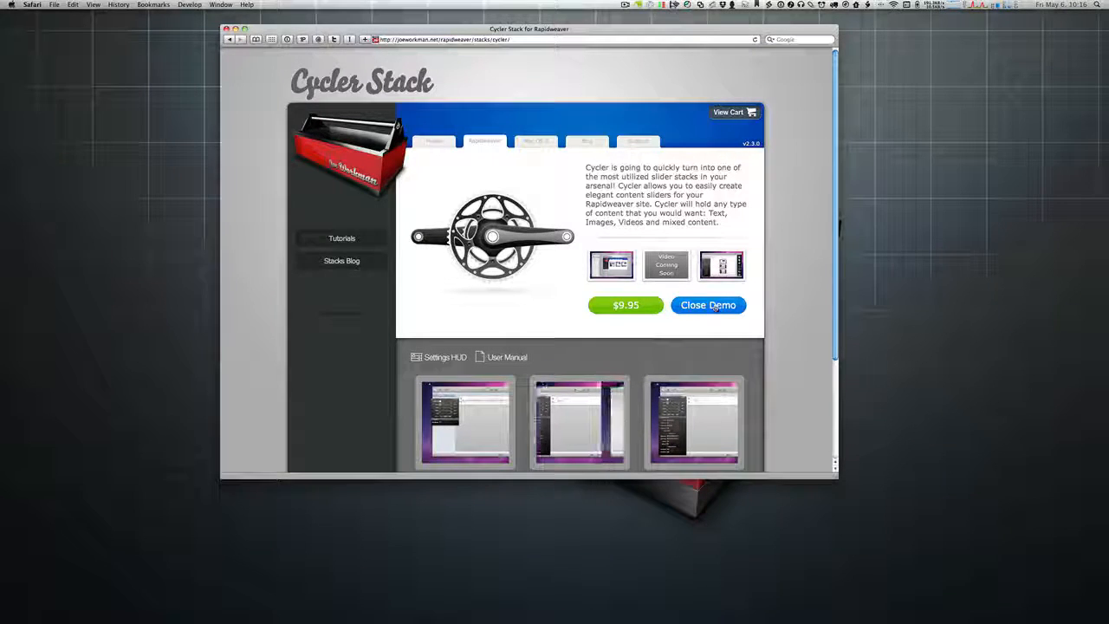
scroll(803, 287, "down", 3)
scroll(803, 286, "down", 2)
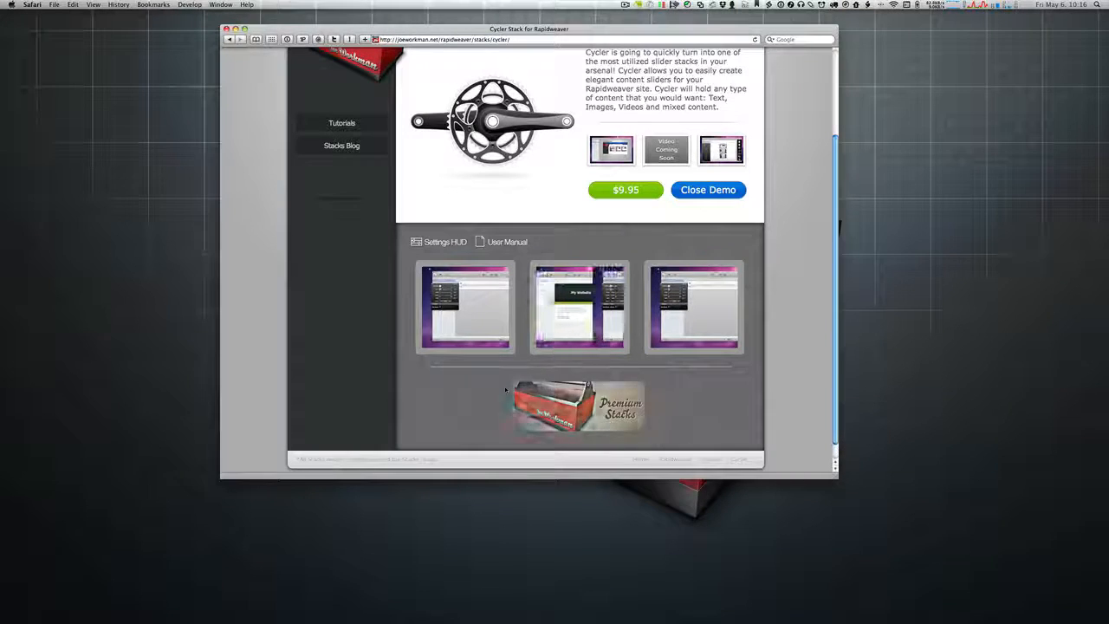
key("super+plus")
key("super+minus")
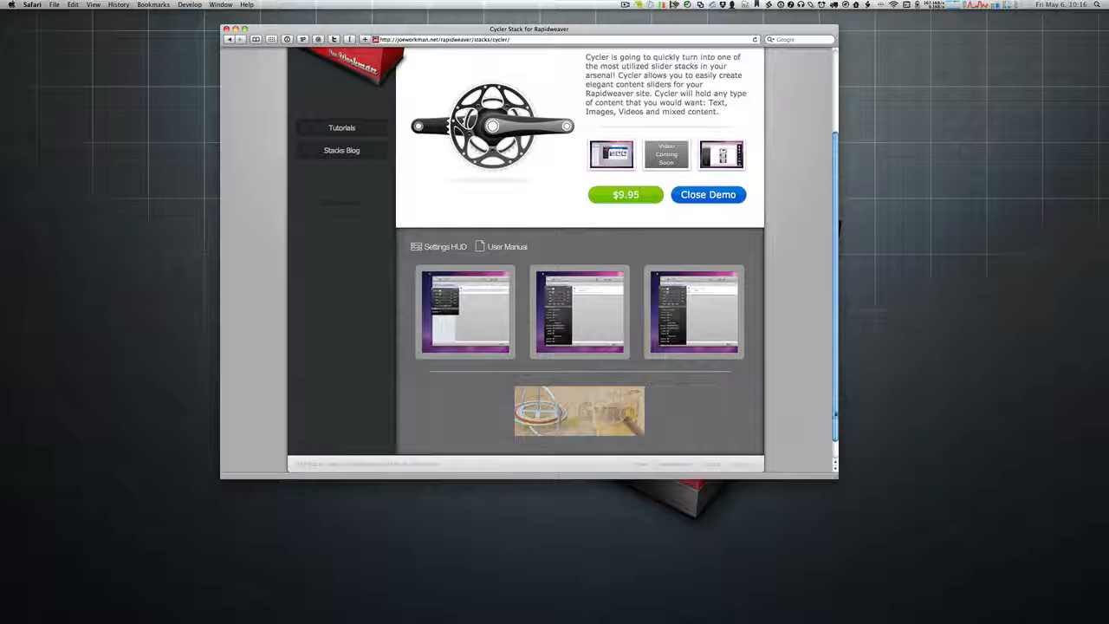
Step: Enlarge the Safari window, preview and close the Cycler settings panel, then collapse the demo
left_click_drag(836, 476, 924, 563)
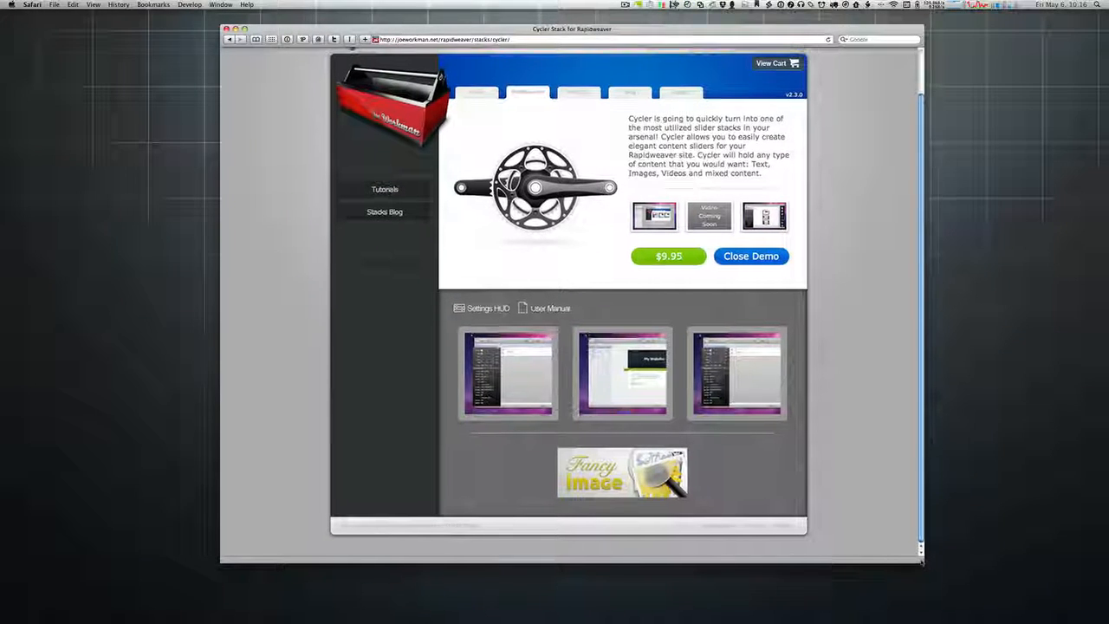
left_click(475, 310)
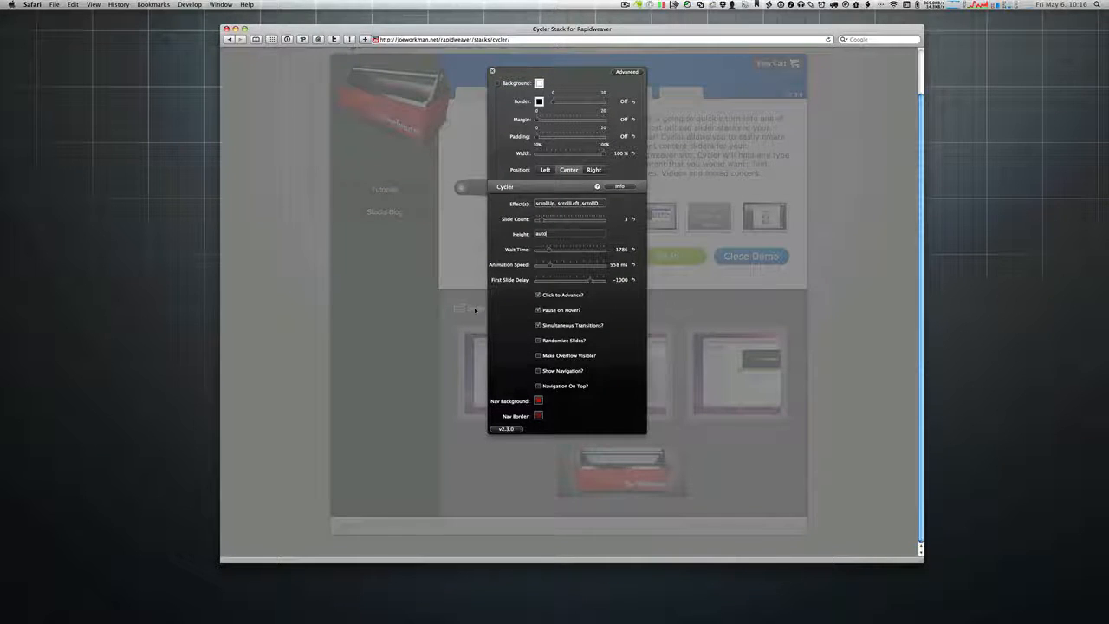
left_click(491, 71)
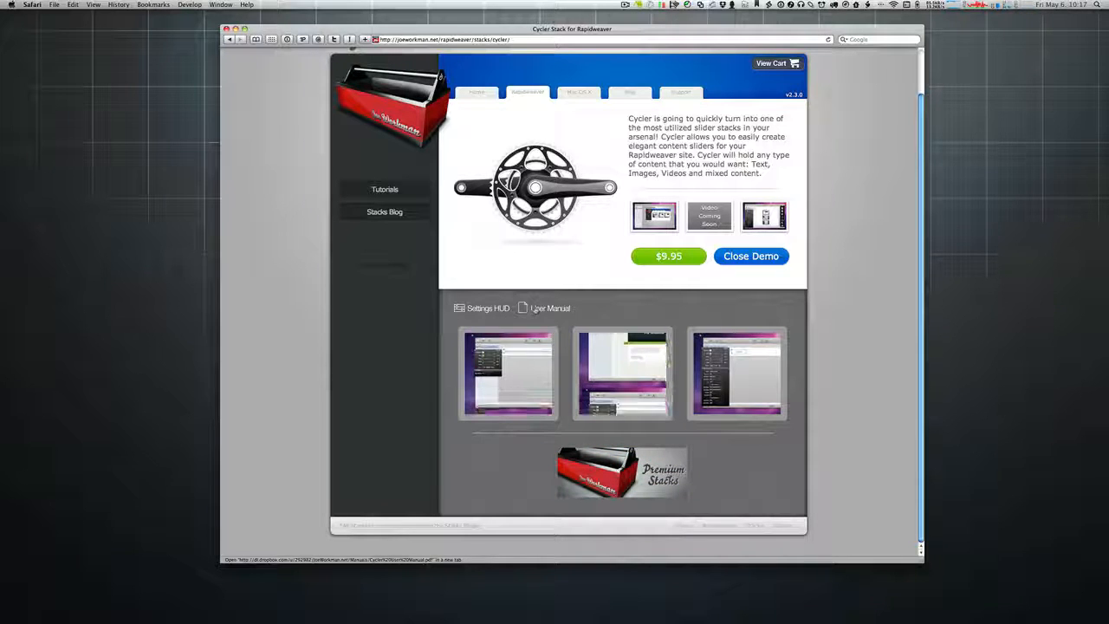
left_click(774, 259)
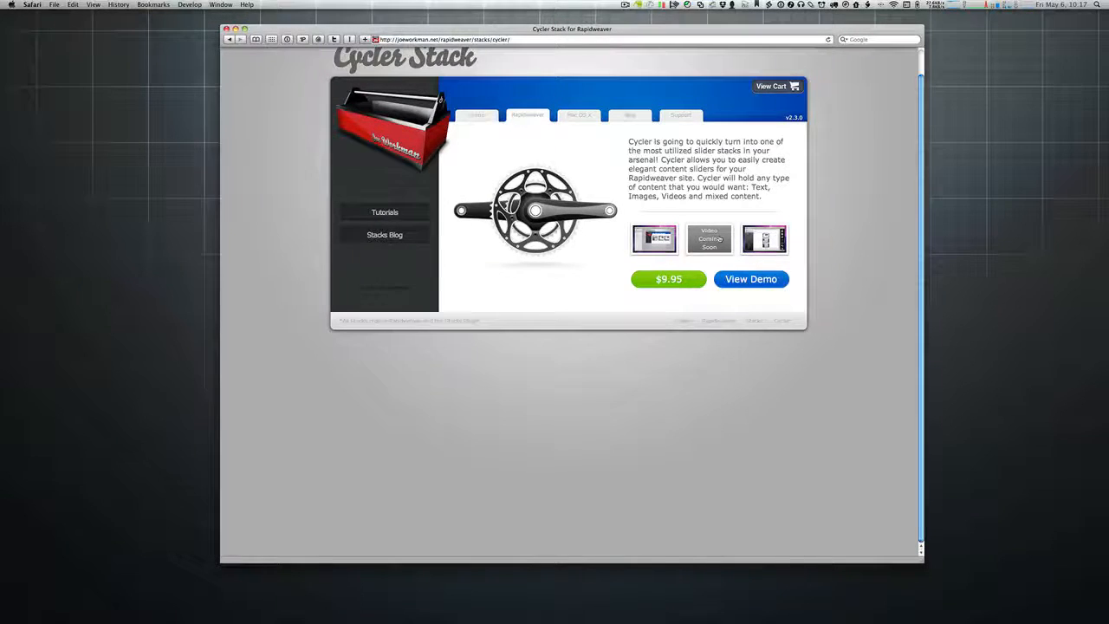
Step: Go to the Mac OS X page listing SafariTweet and Redacted
scroll(719, 239, "up", 2)
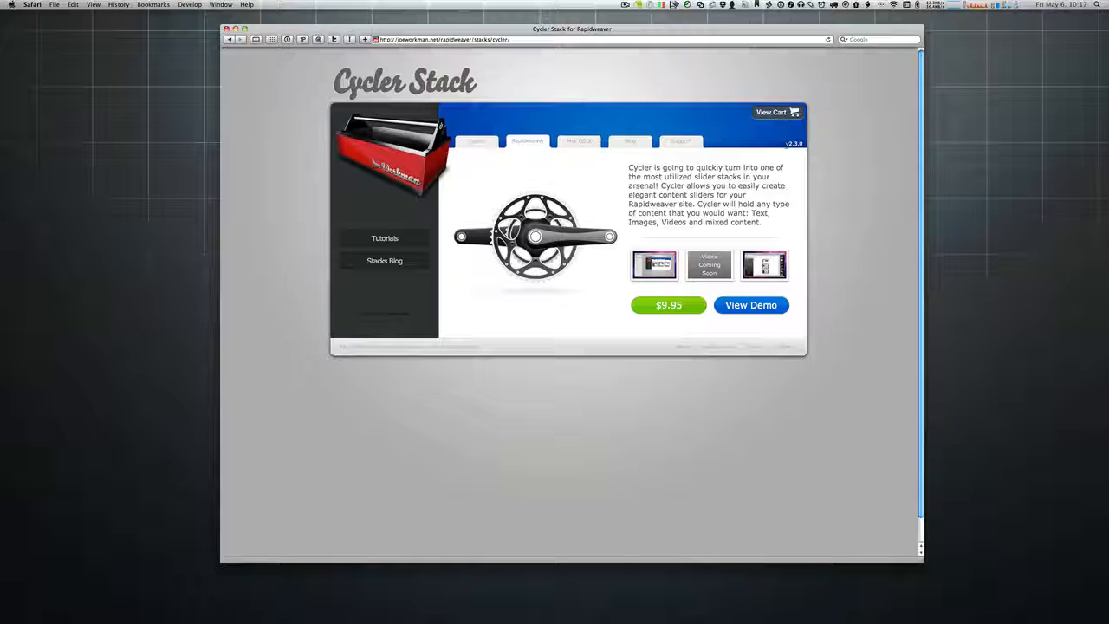
left_click(588, 145)
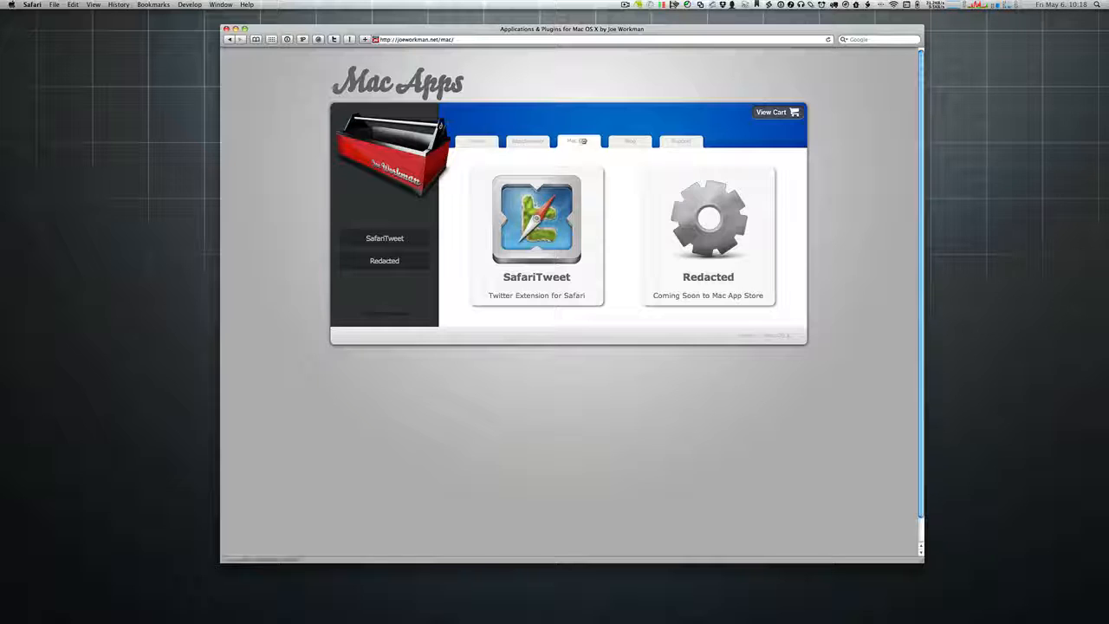
left_click(333, 40)
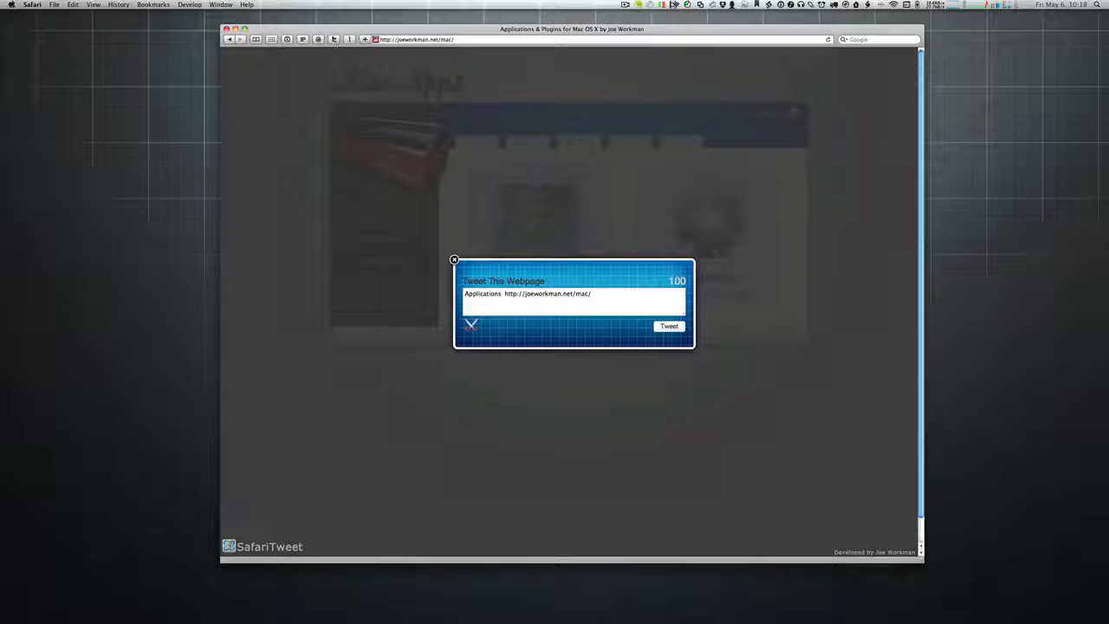
left_click(454, 259)
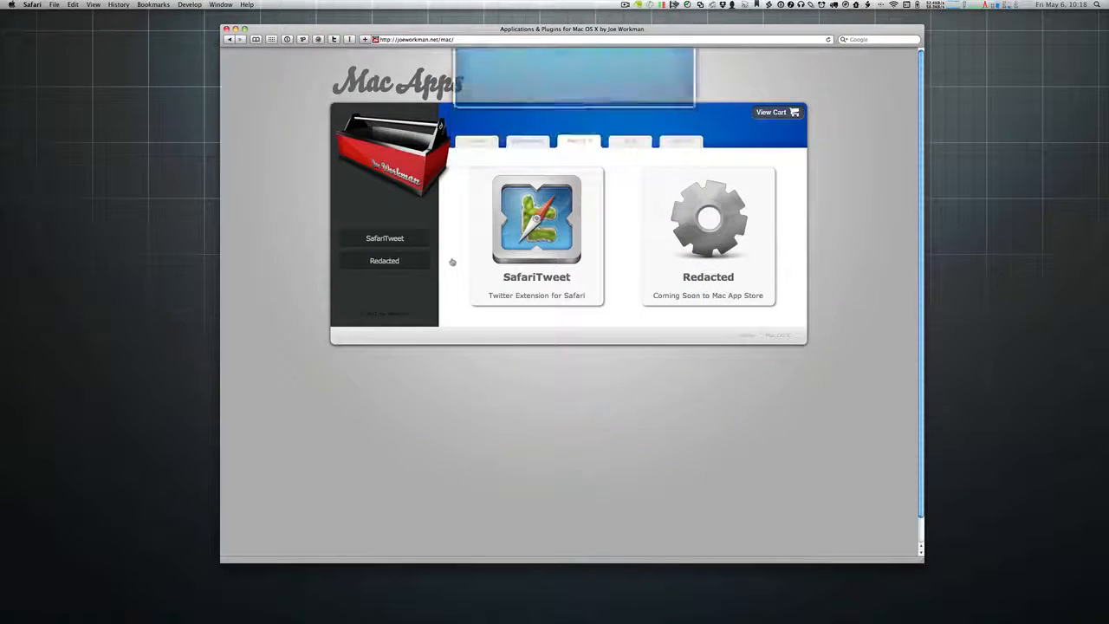
Step: Go to the Blog section and reload the page
left_click(627, 143)
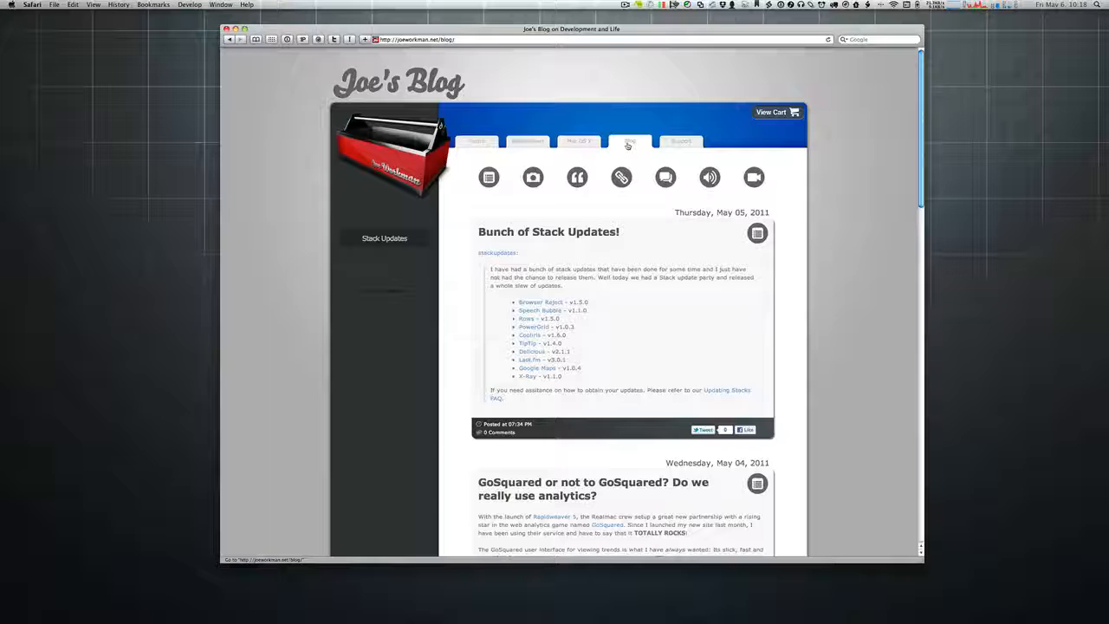
scroll(632, 199, "down", 8)
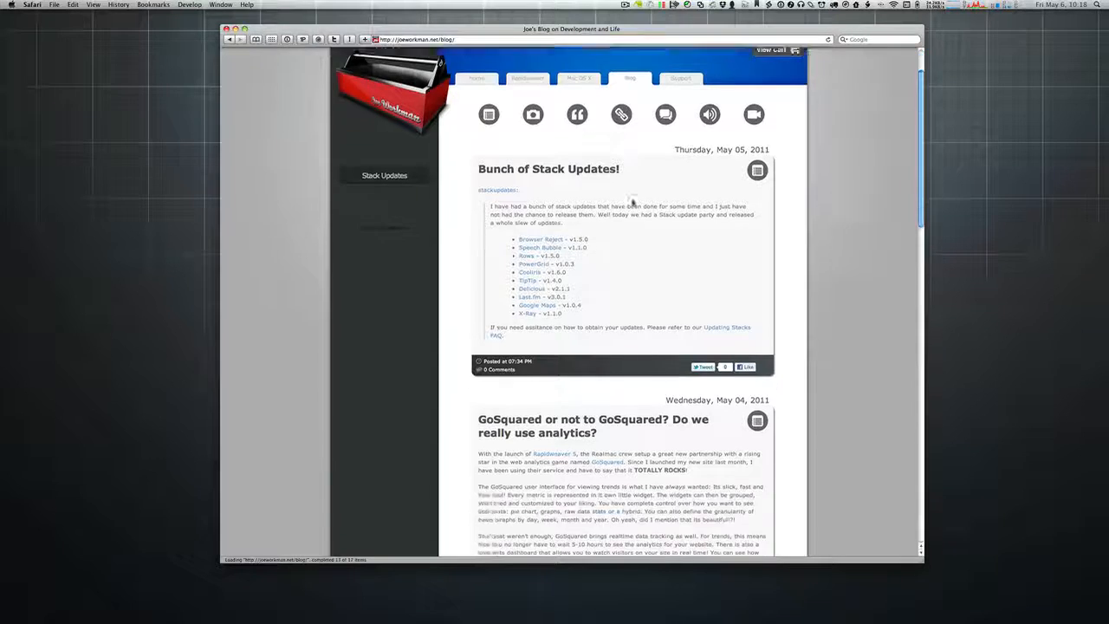
key("super+r")
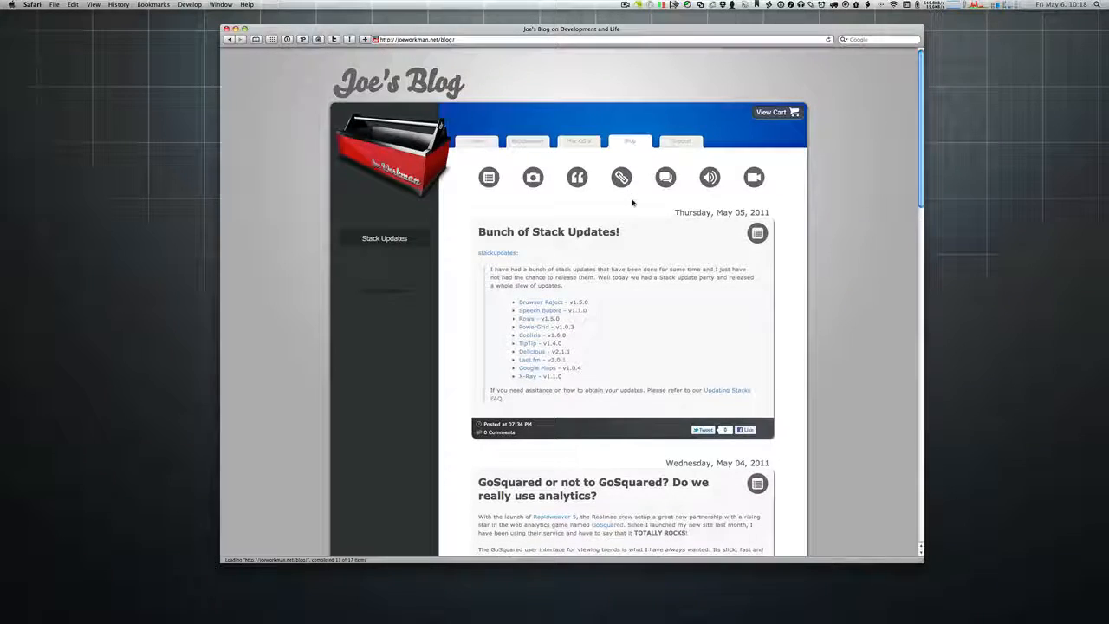
Step: Scroll down through the blog posts and back up to 'Bunch of Stack Updates!'
scroll(632, 202, "down", 20)
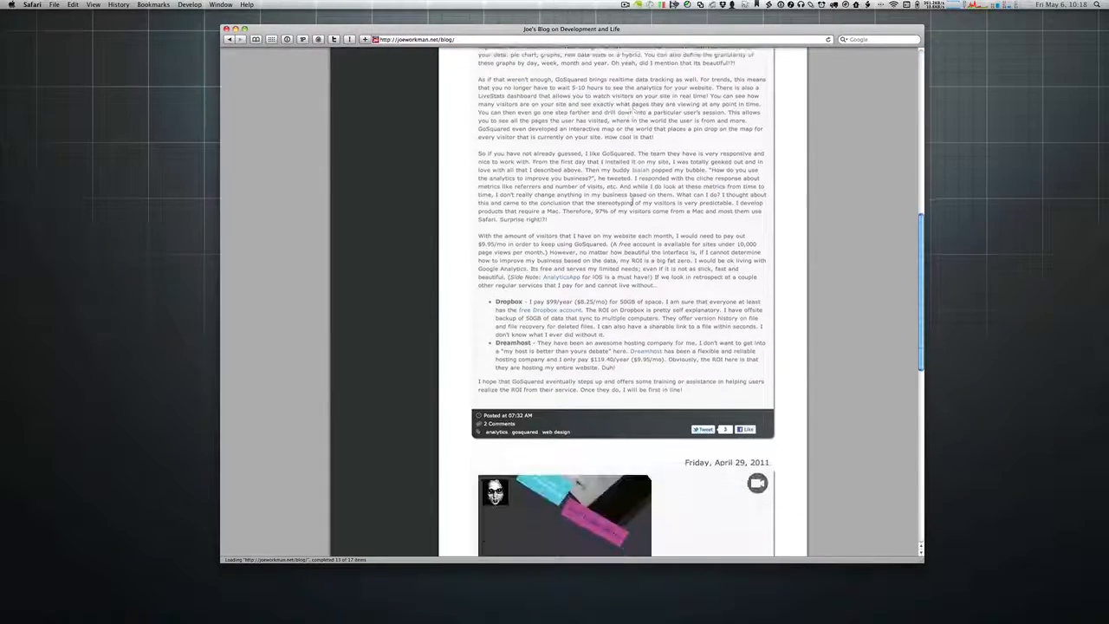
scroll(632, 202, "down", 3)
scroll(633, 202, "up", 15)
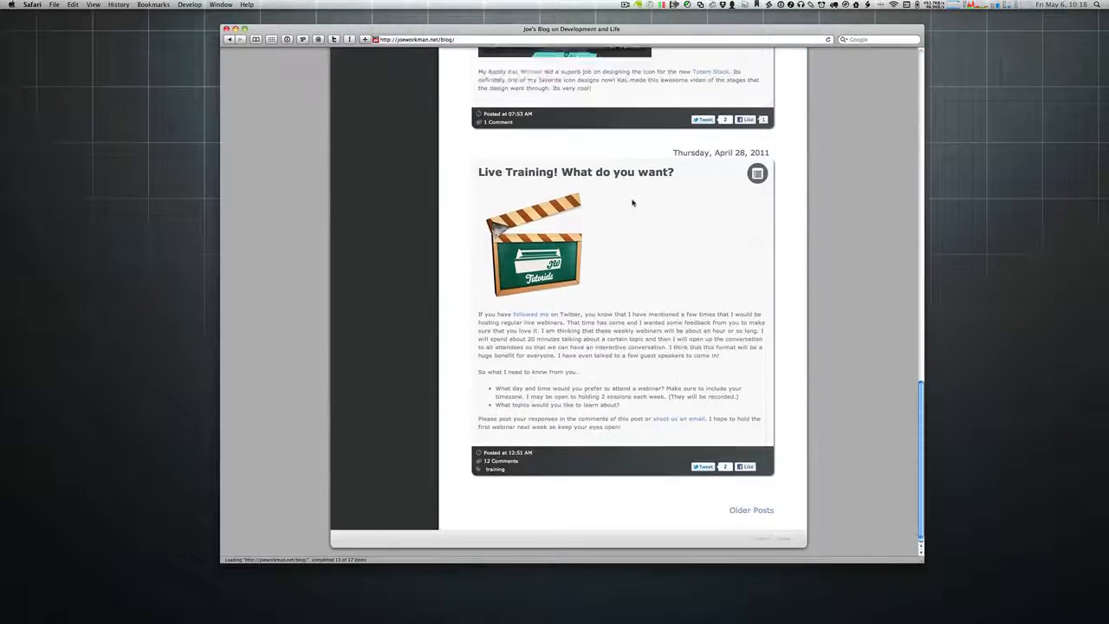
scroll(632, 273, "up", 15)
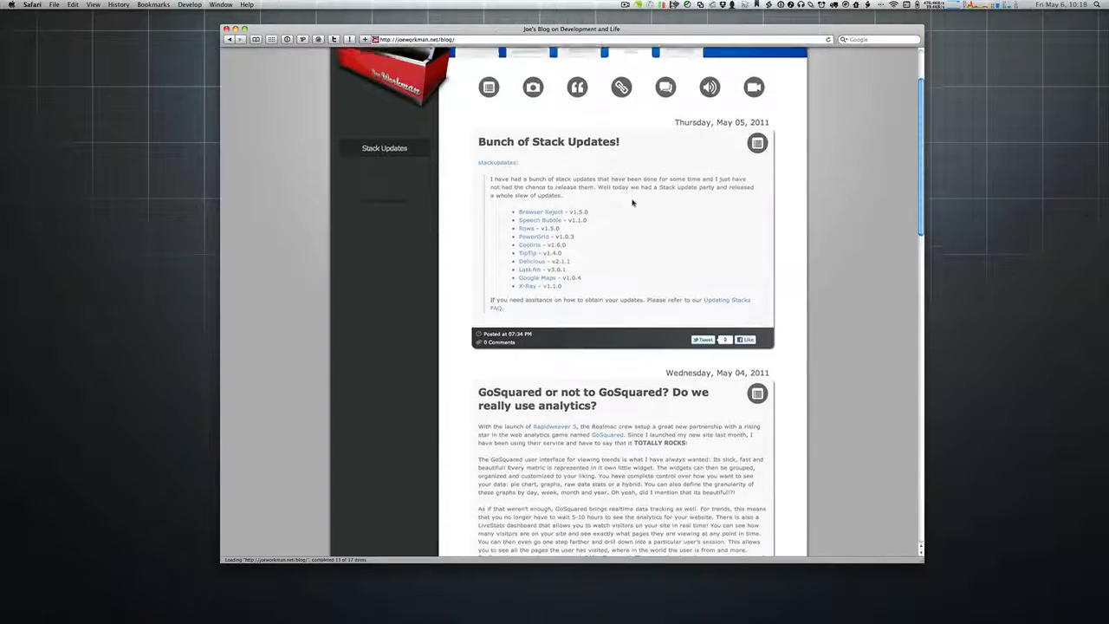
scroll(632, 202, "down", 3)
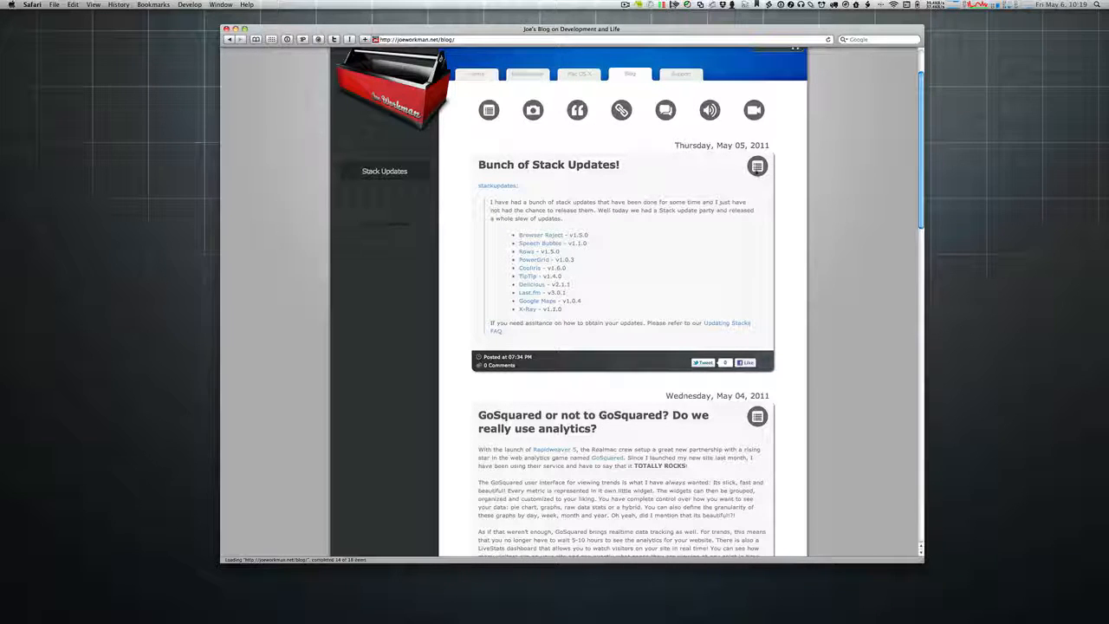
scroll(757, 169, "down", 15)
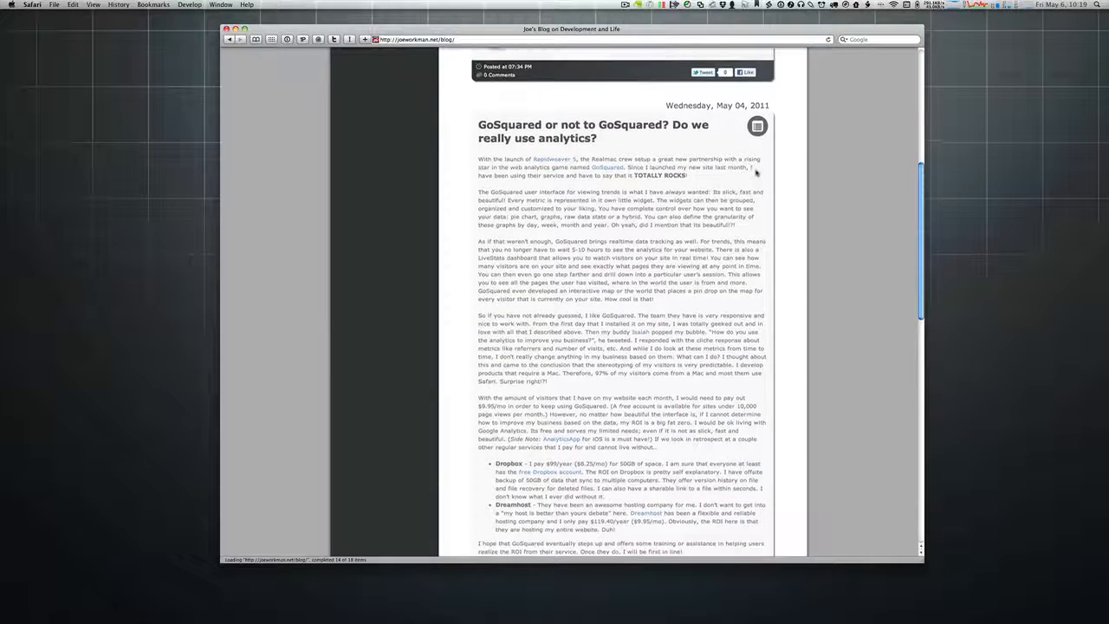
scroll(756, 173, "down", 5)
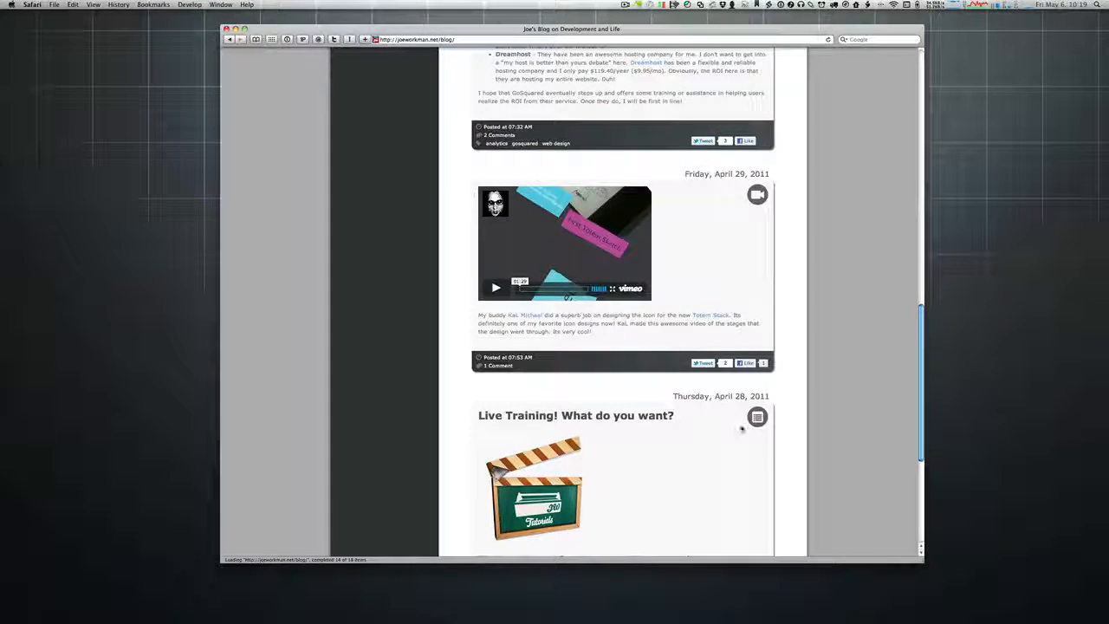
scroll(743, 425, "down", 1)
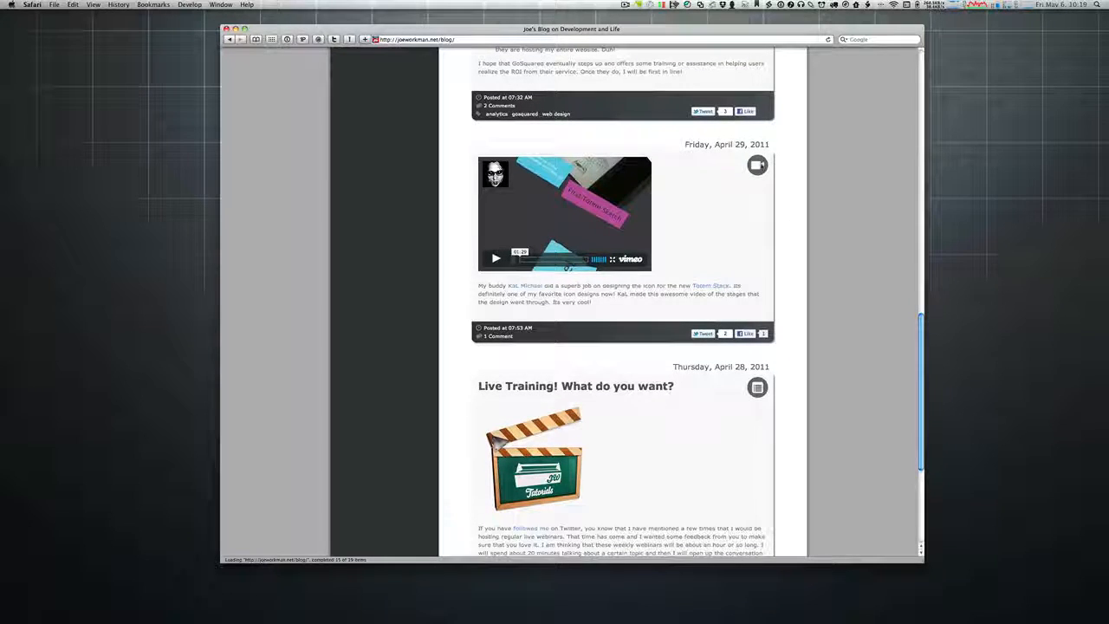
scroll(770, 165, "up", 10)
scroll(761, 165, "up", 8)
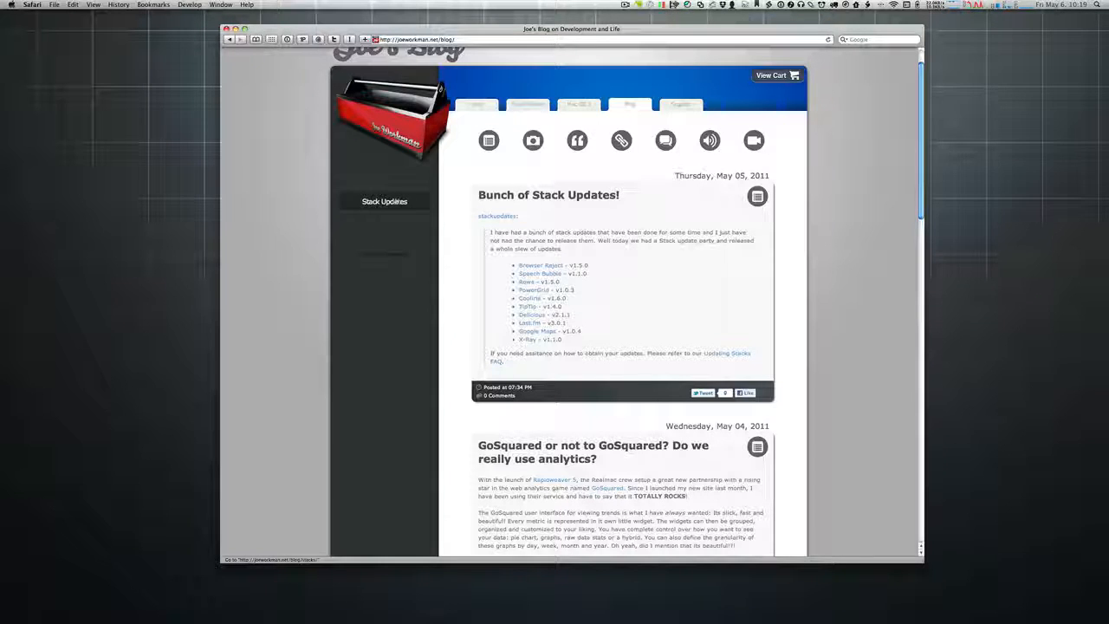
Step: View the Stack Updates category, return to the main blog listing, and scroll the posts
left_click(394, 201)
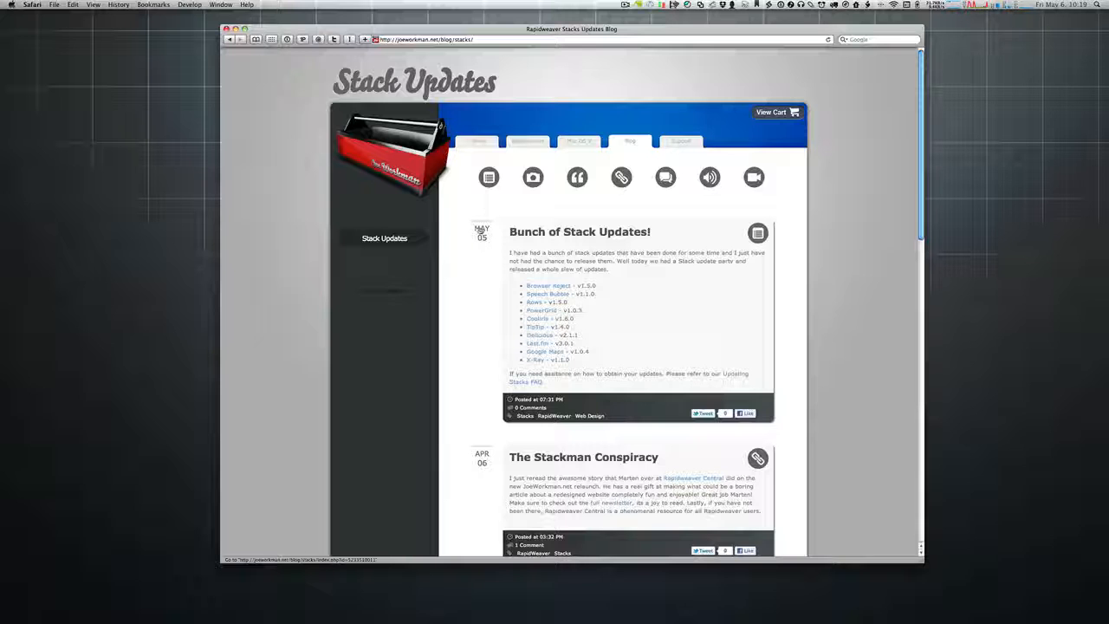
left_click(640, 141)
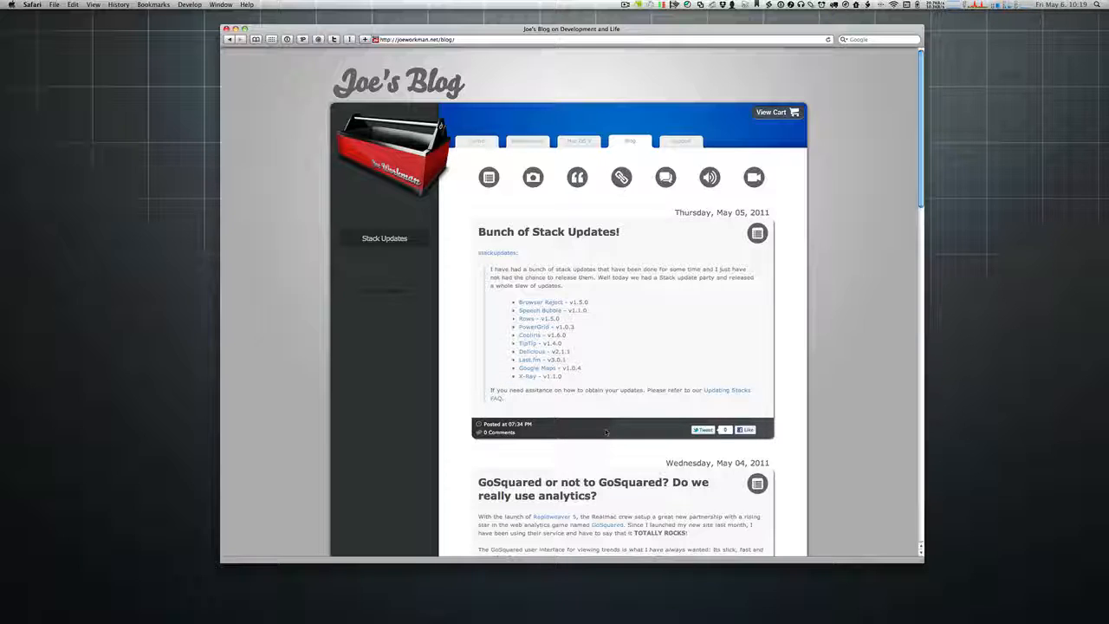
scroll(525, 433, "down", 5)
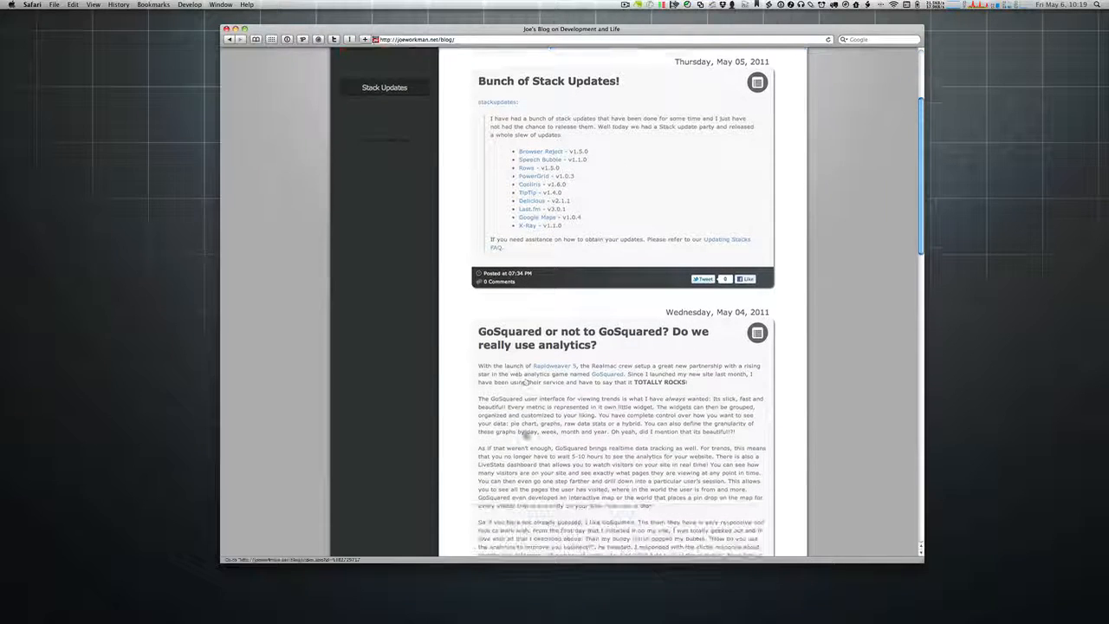
scroll(525, 433, "down", 4)
scroll(527, 258, "up", 3)
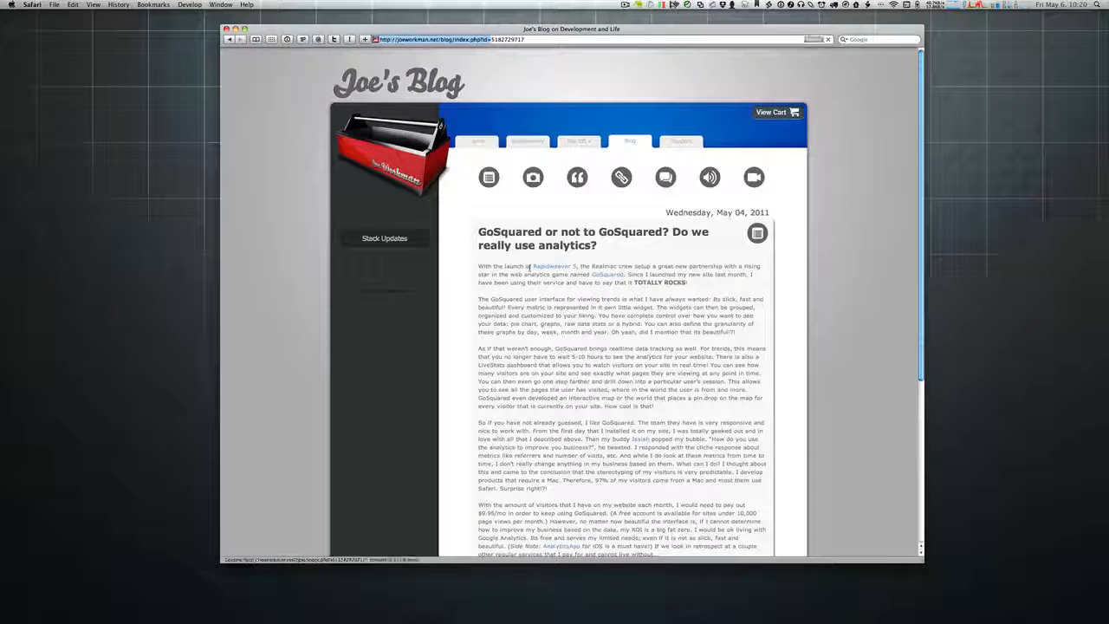
scroll(596, 232, "down", 5)
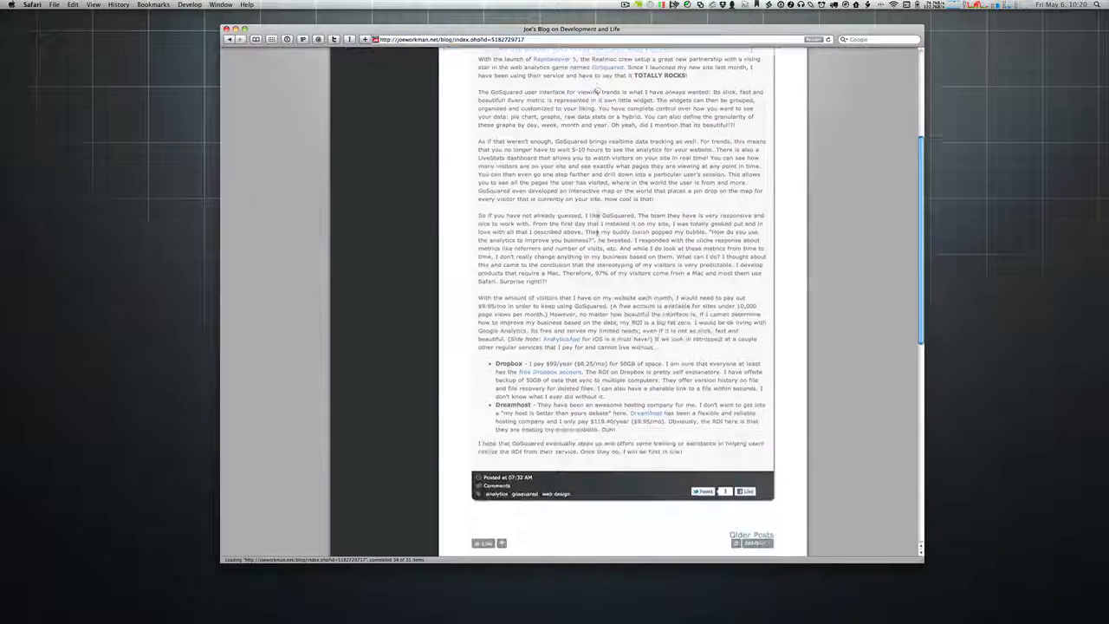
scroll(596, 88, "down", 2)
scroll(596, 217, "up", 8)
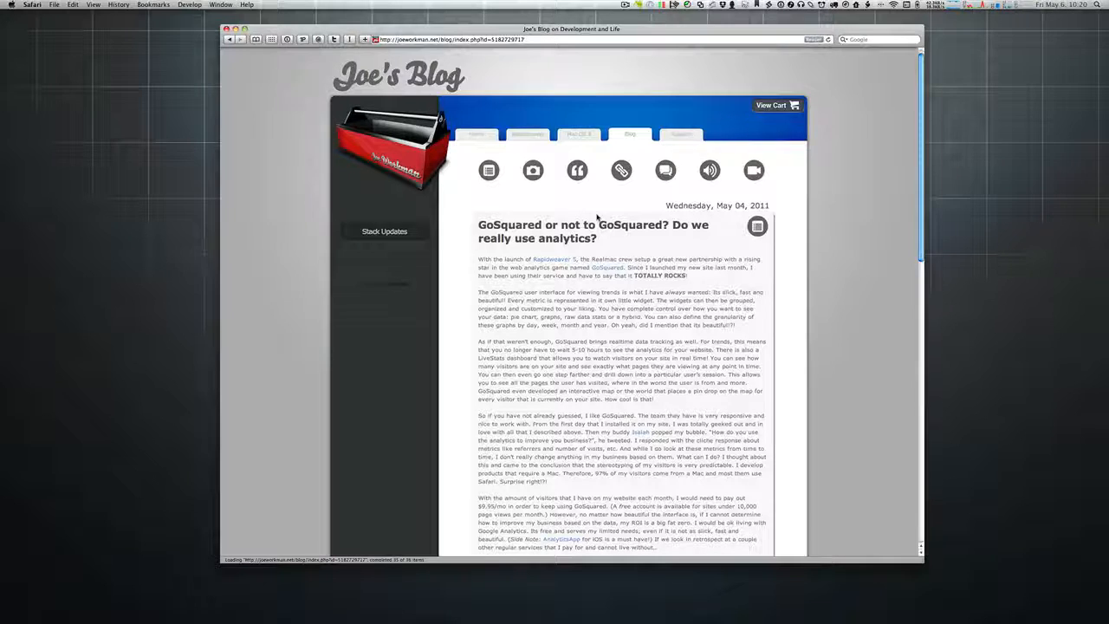
scroll(596, 216, "down", 8)
scroll(596, 217, "down", 5)
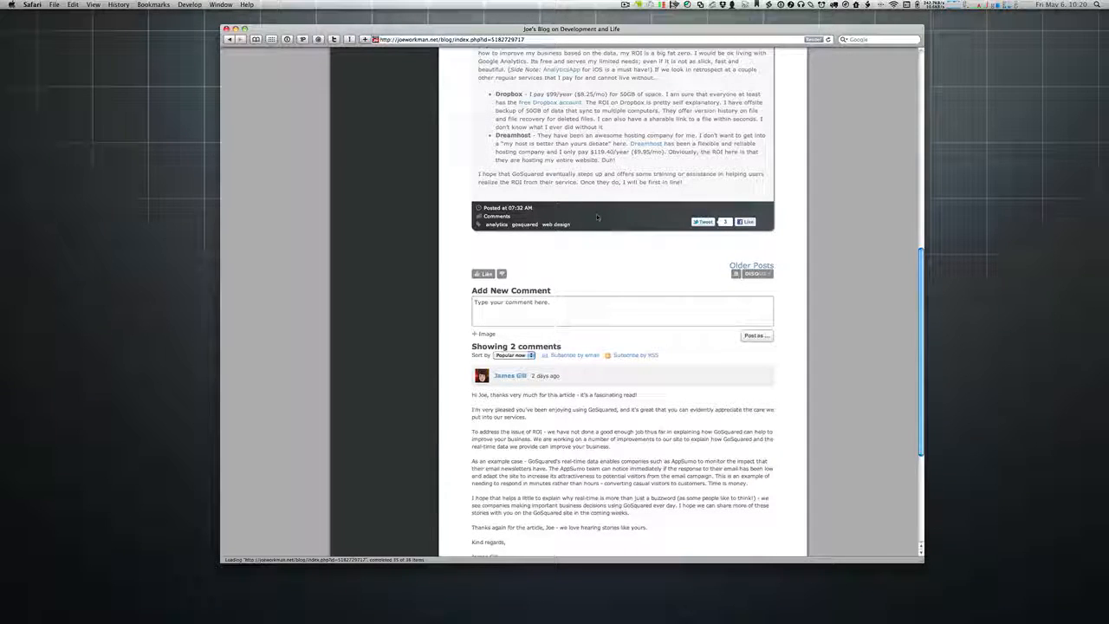
scroll(597, 217, "down", 6)
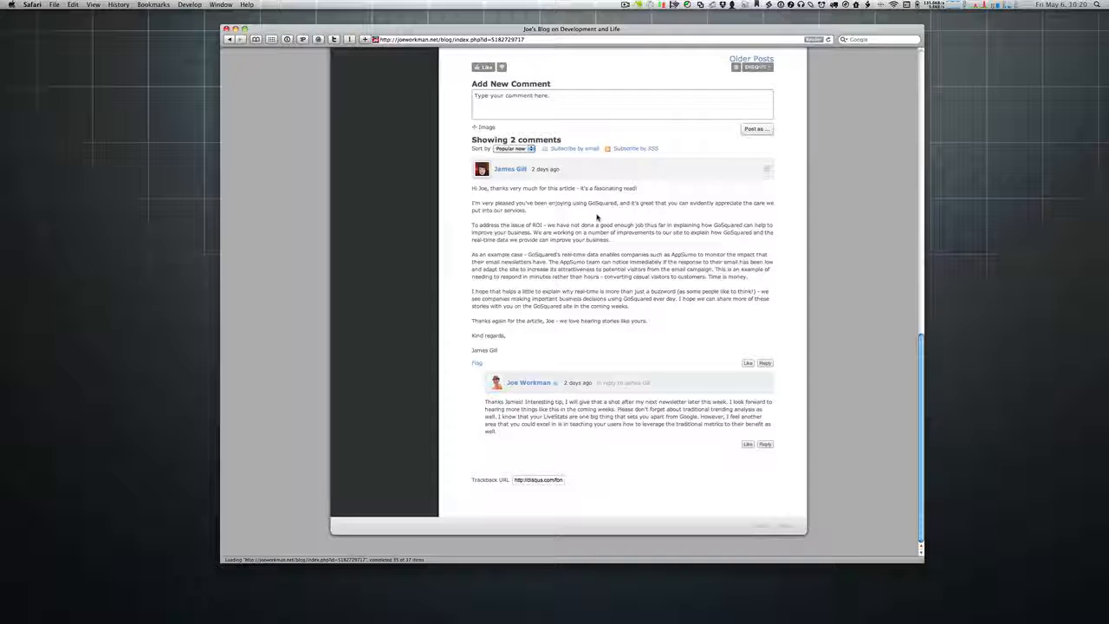
scroll(596, 217, "up", 2)
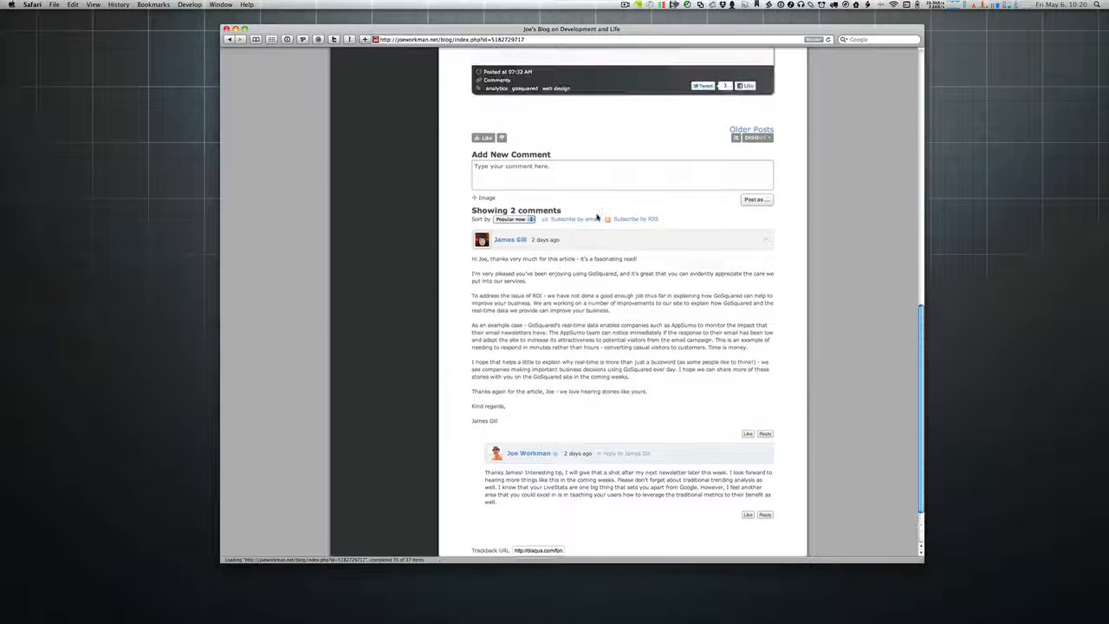
scroll(568, 249, "up", 5)
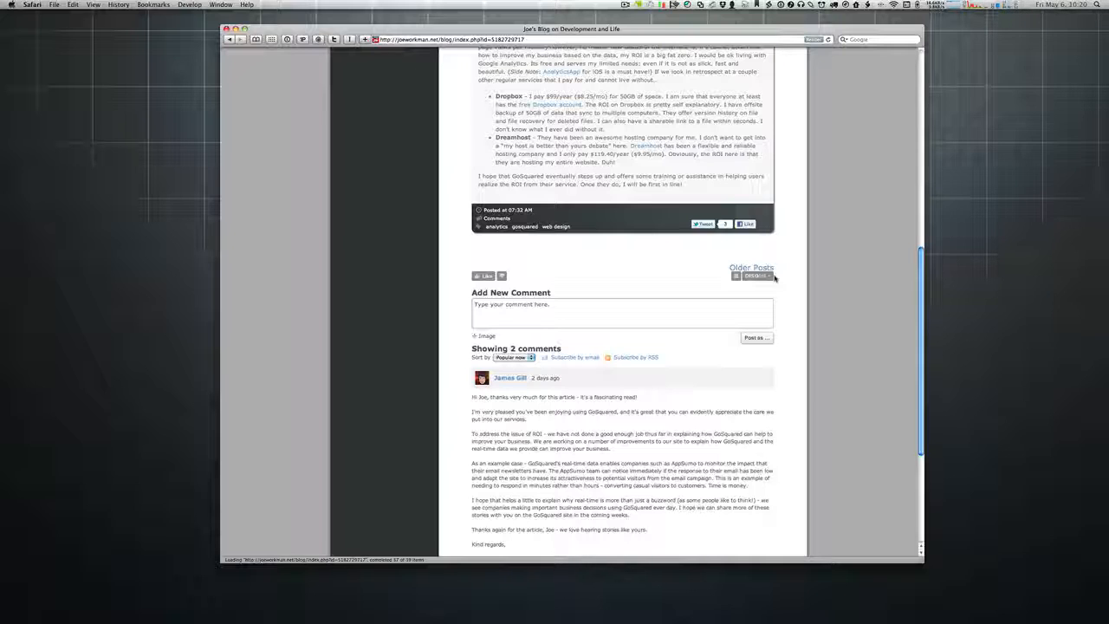
scroll(667, 280, "up", 1)
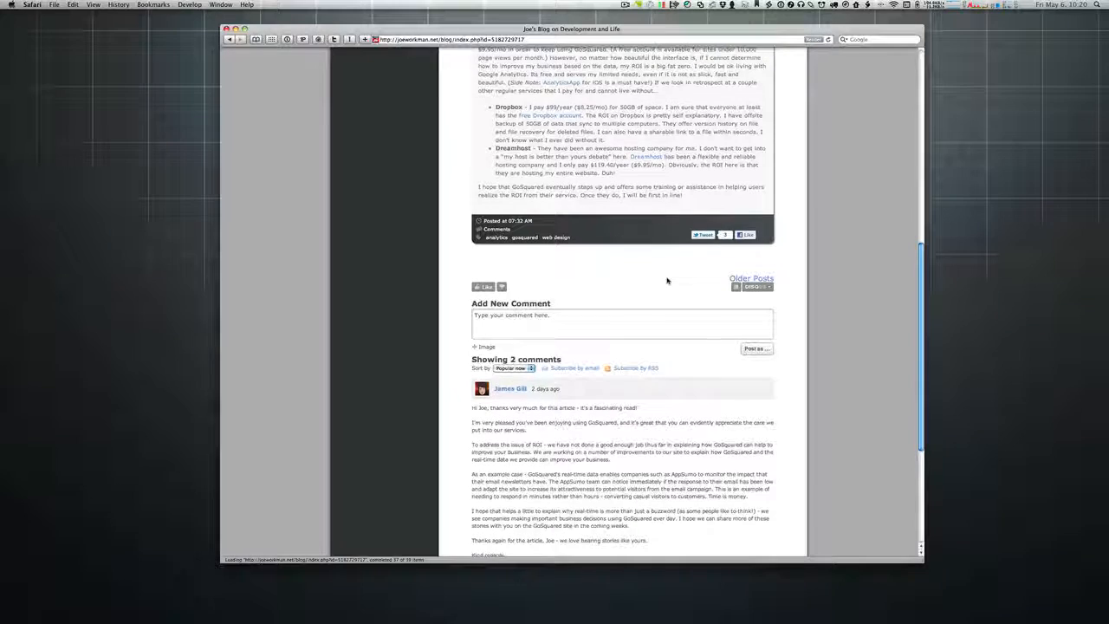
scroll(668, 280, "up", 2)
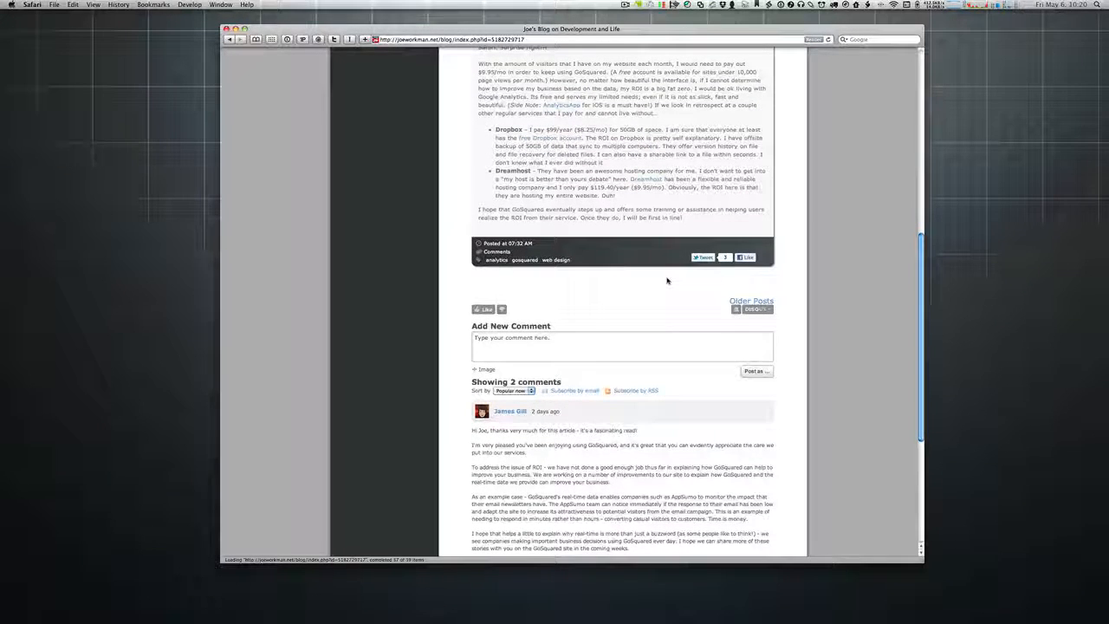
scroll(667, 279, "down", 5)
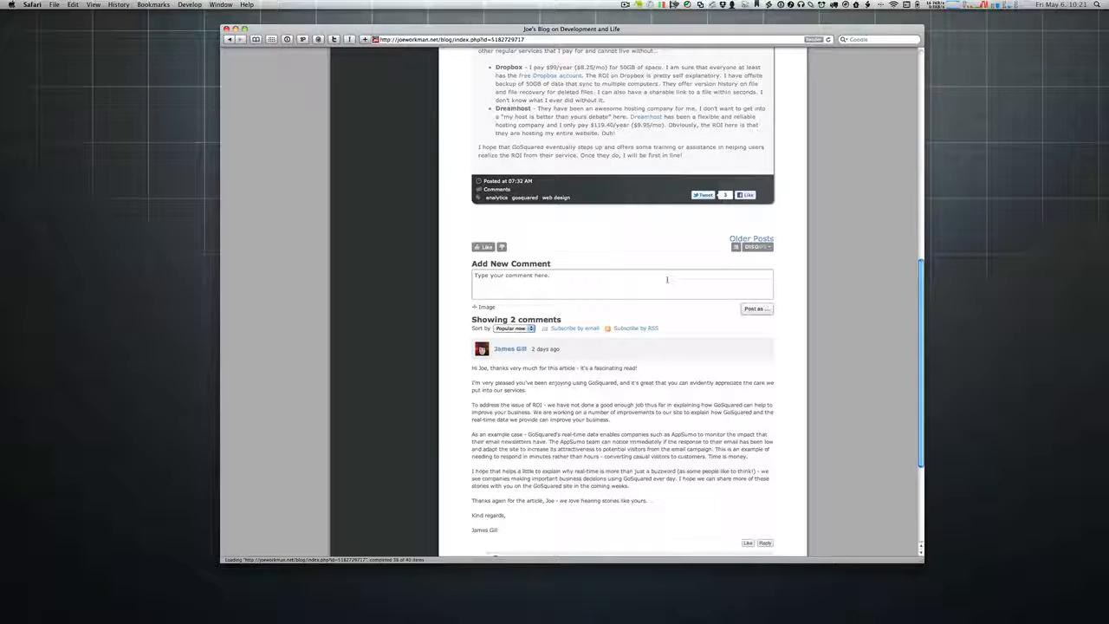
scroll(667, 279, "up", 10)
scroll(667, 280, "up", 5)
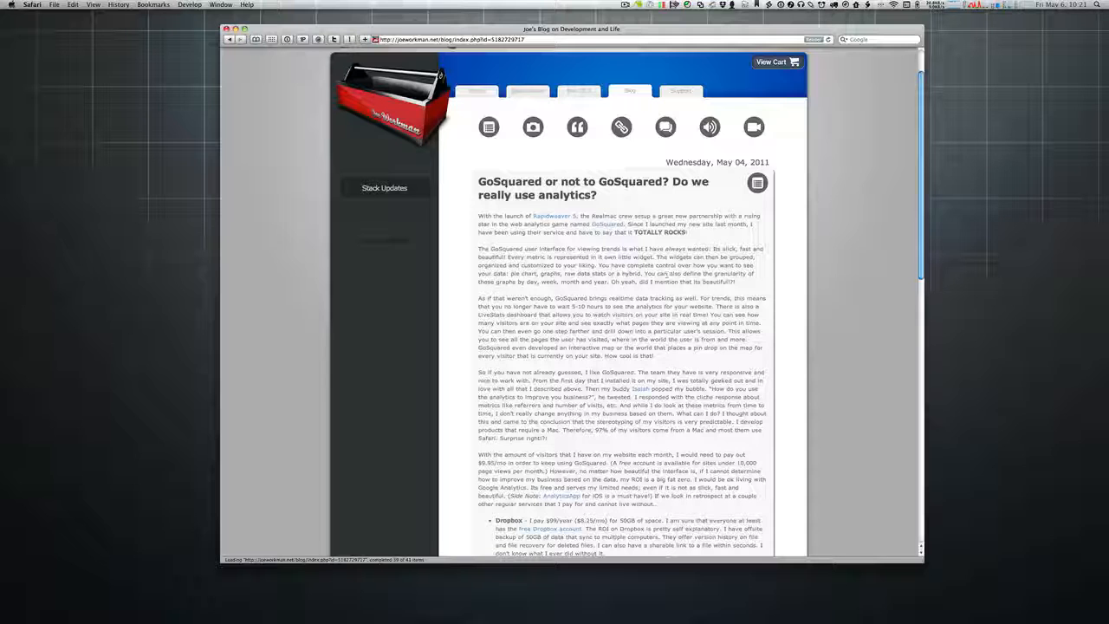
scroll(637, 217, "up", 3)
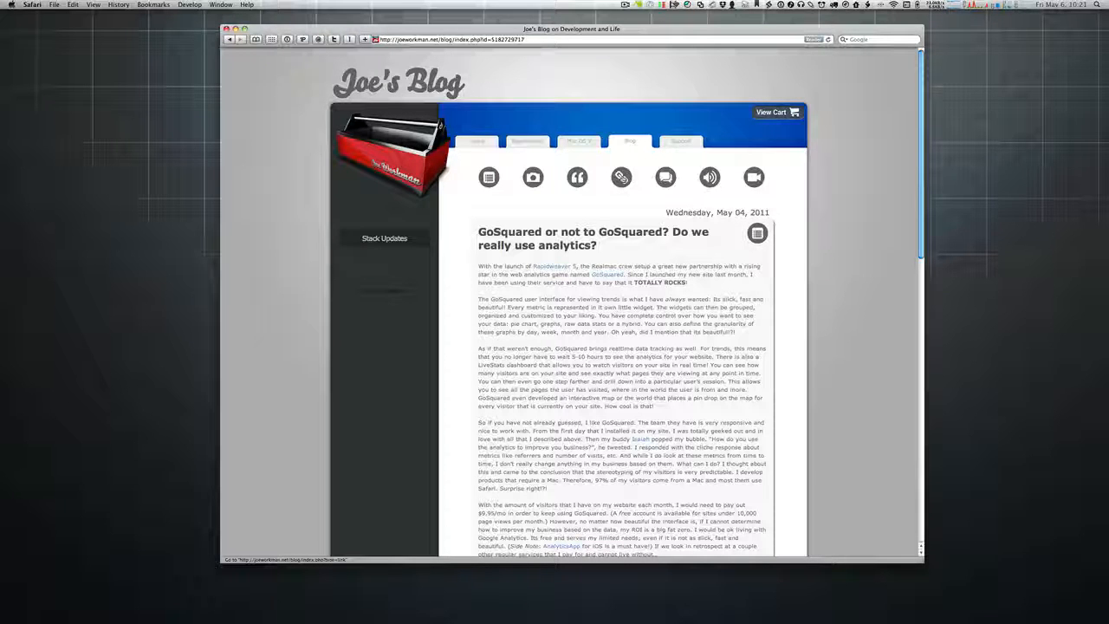
Step: Filter the blog to link posts and scroll through them, starting with 'The Stackman Conspiracy'
left_click(621, 177)
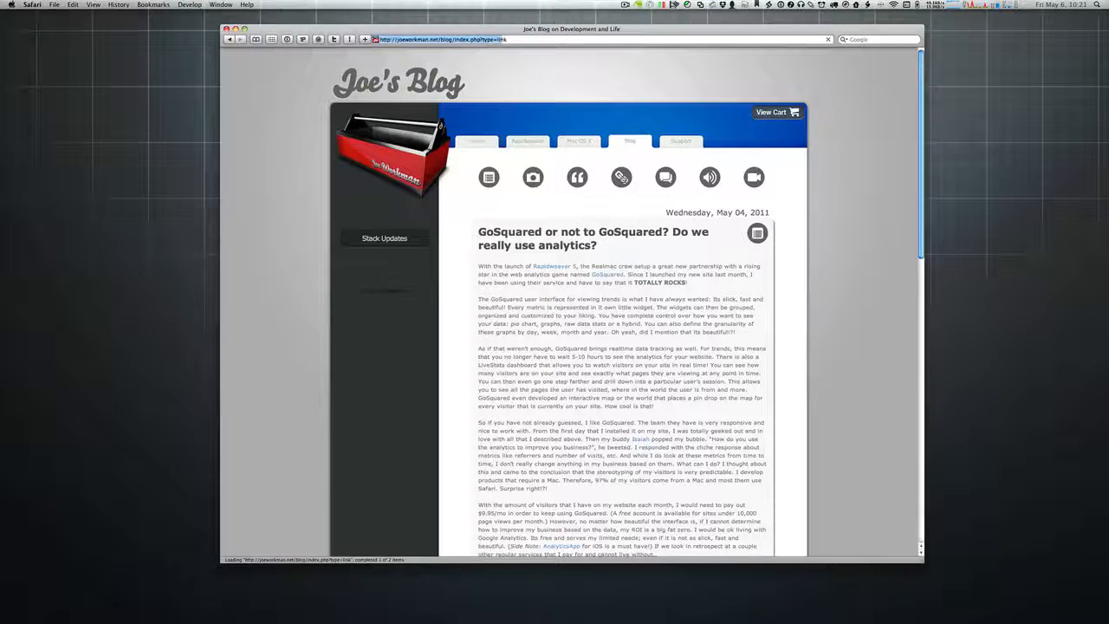
scroll(629, 188, "down", 2)
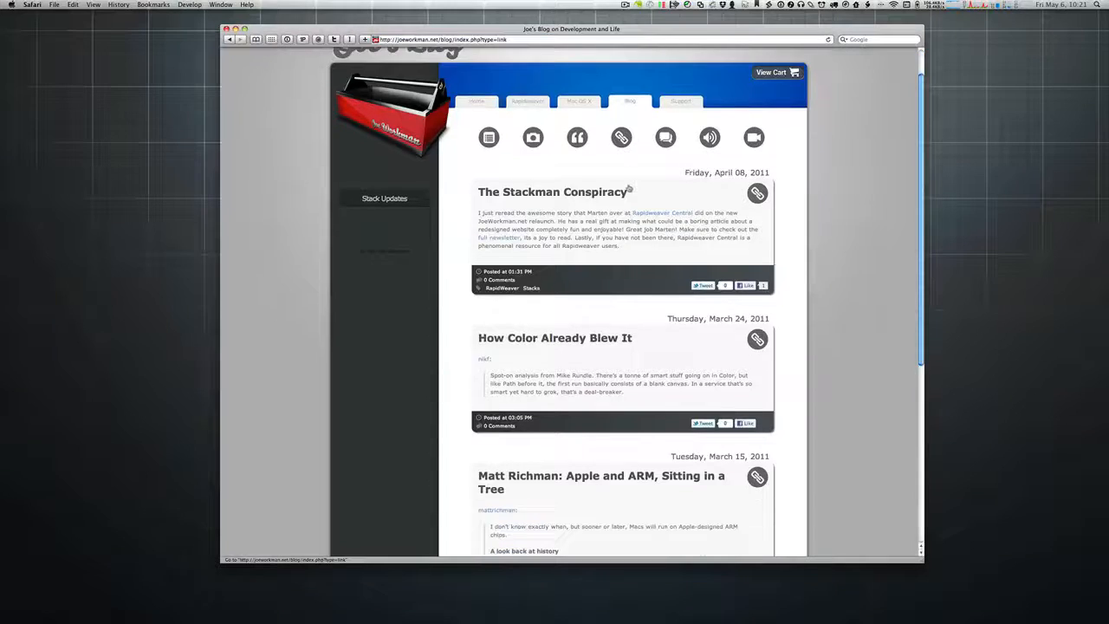
scroll(629, 188, "down", 5)
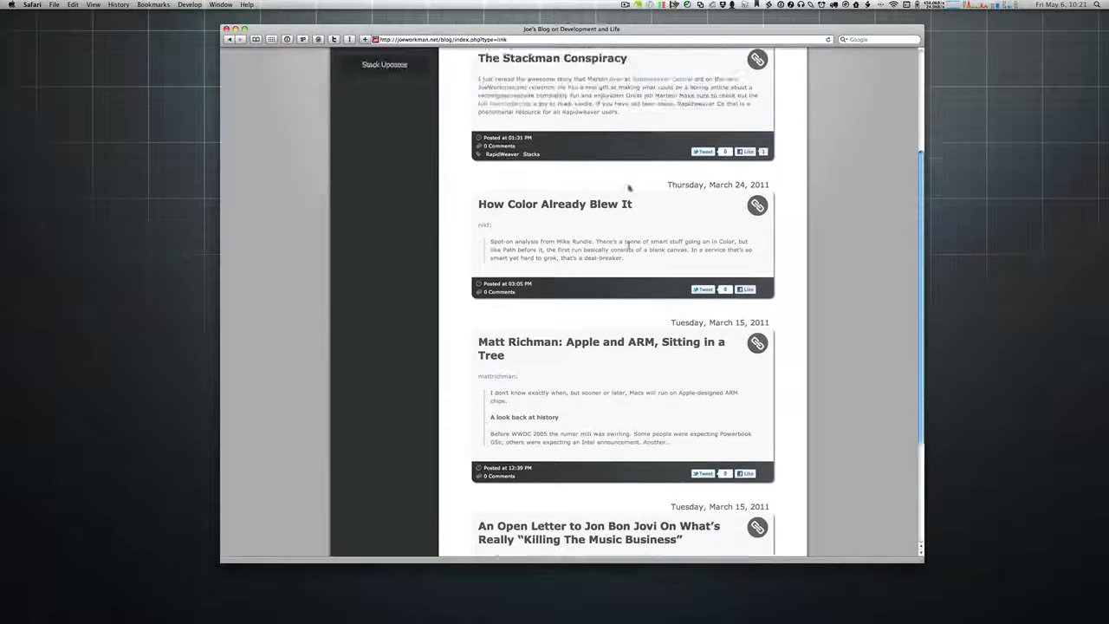
scroll(629, 188, "up", 6)
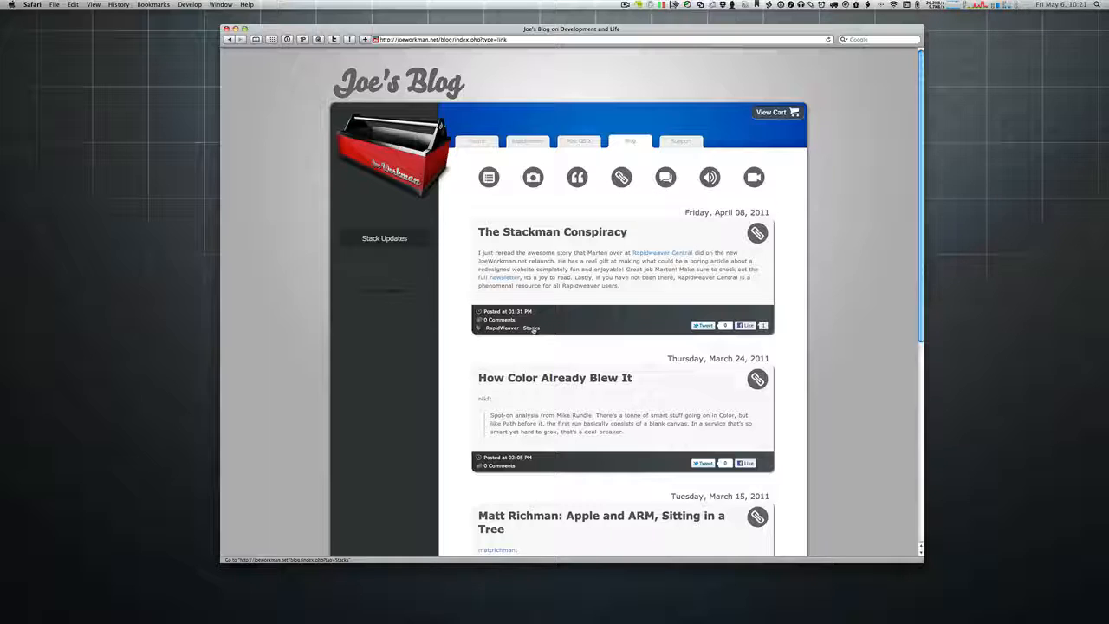
Step: Show the blog posts tagged Stacks and scroll through them
left_click(531, 328)
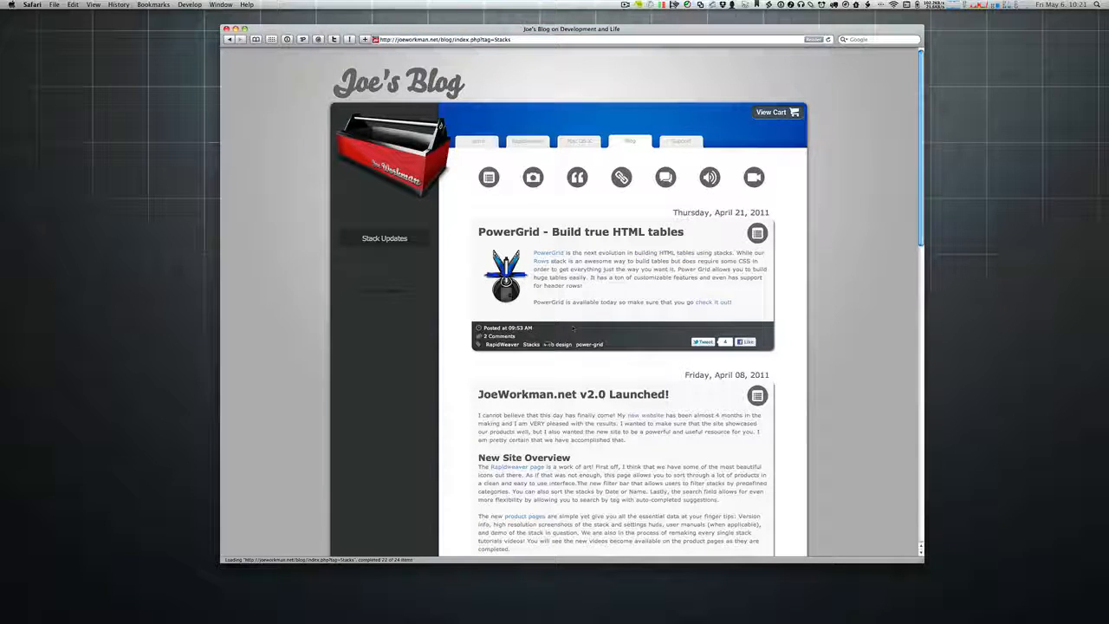
scroll(593, 298, "down", 15)
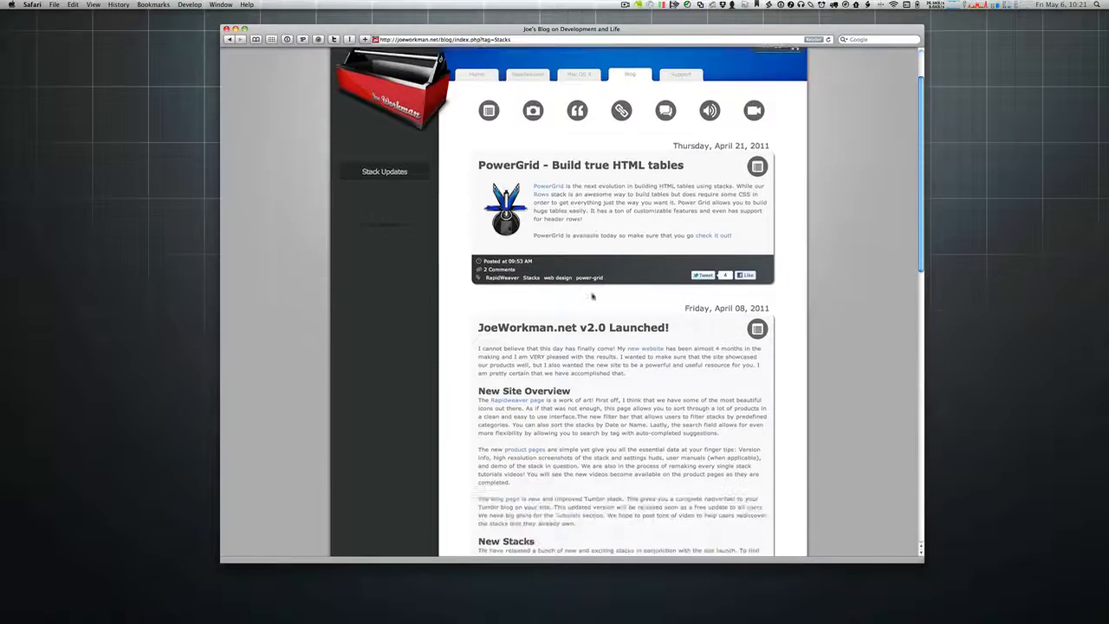
scroll(593, 297, "down", 5)
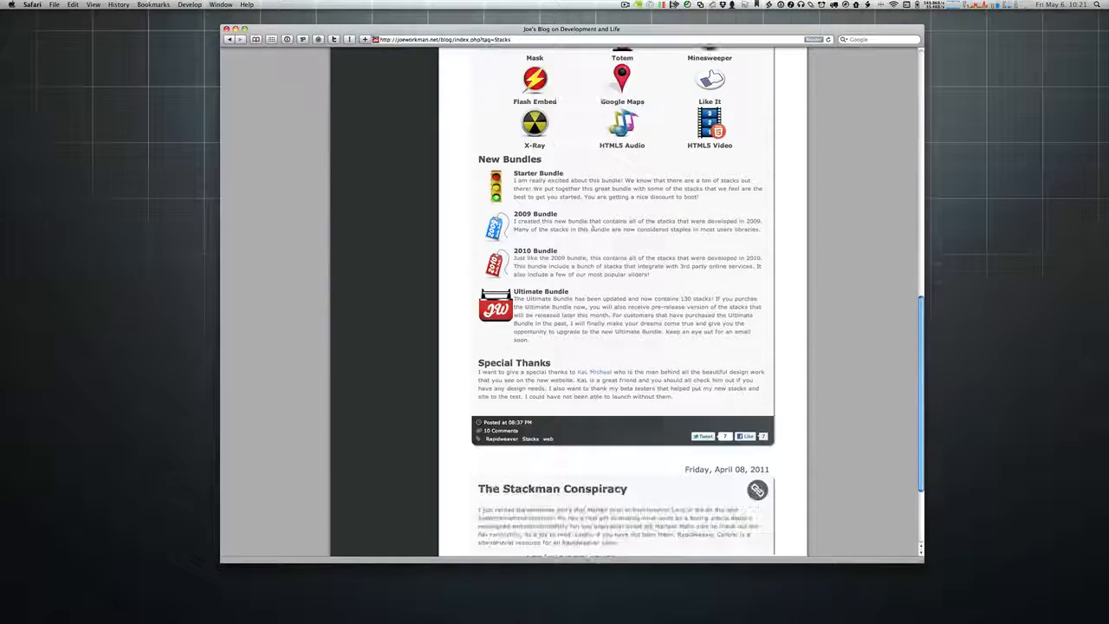
scroll(593, 297, "up", 8)
scroll(593, 297, "up", 10)
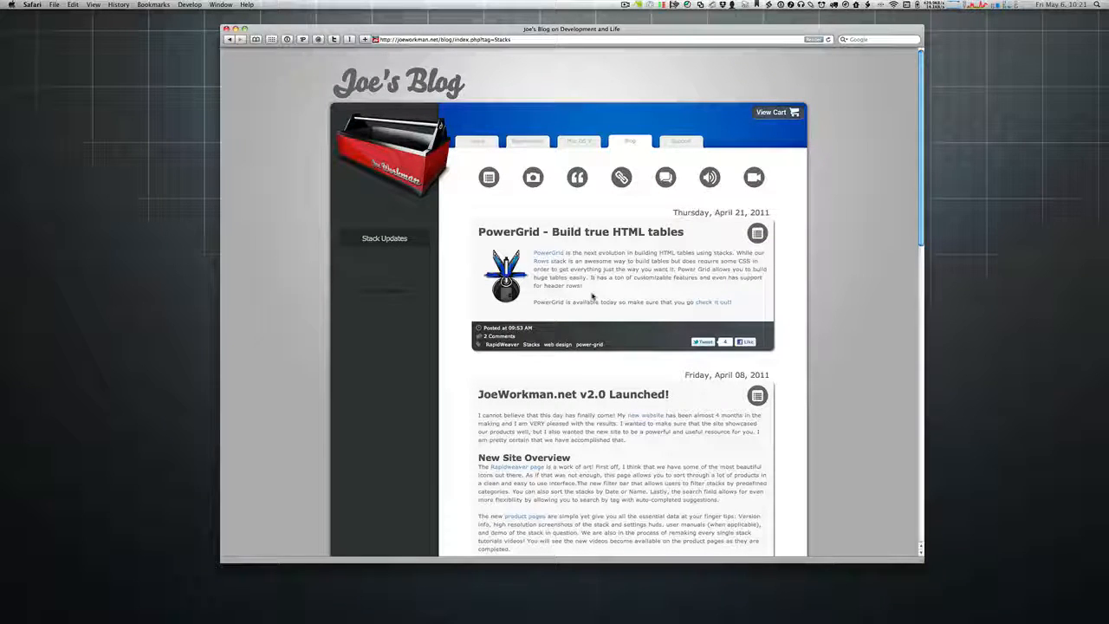
scroll(592, 297, "down", 10)
scroll(593, 297, "down", 5)
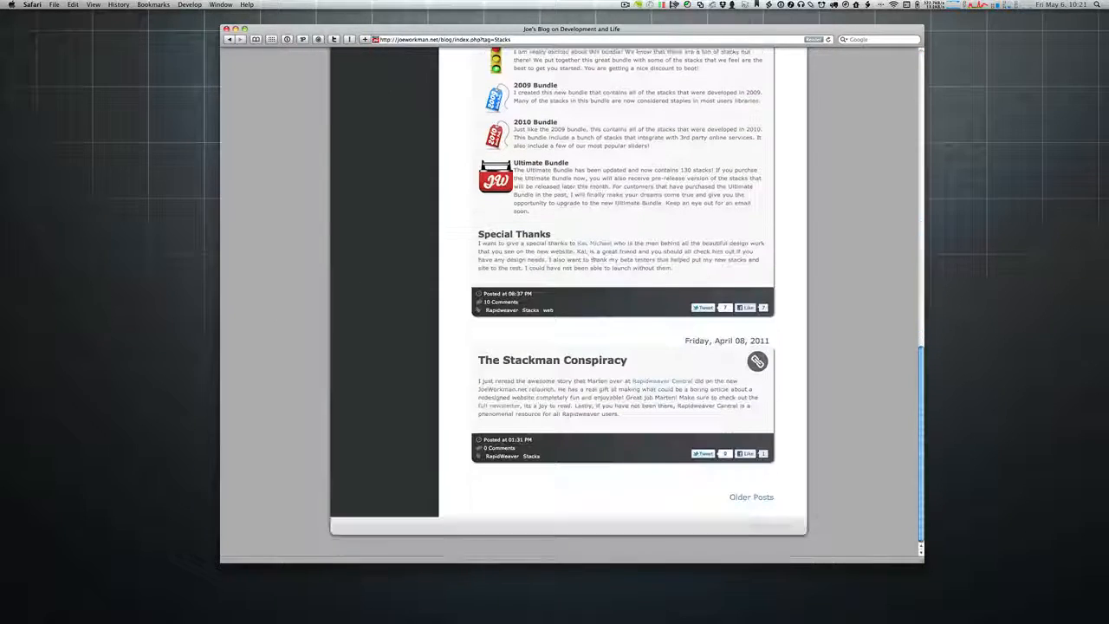
Step: Load the older posts page, opening with 'PowerGrid - Build true HTML tables'
left_click(744, 498)
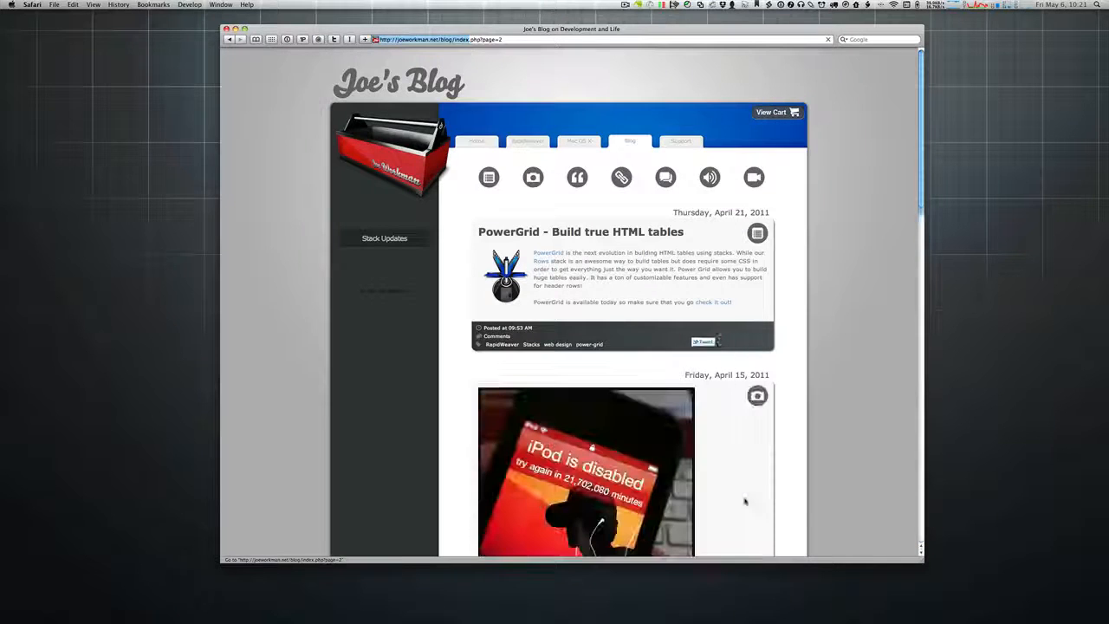
scroll(694, 346, "down", 15)
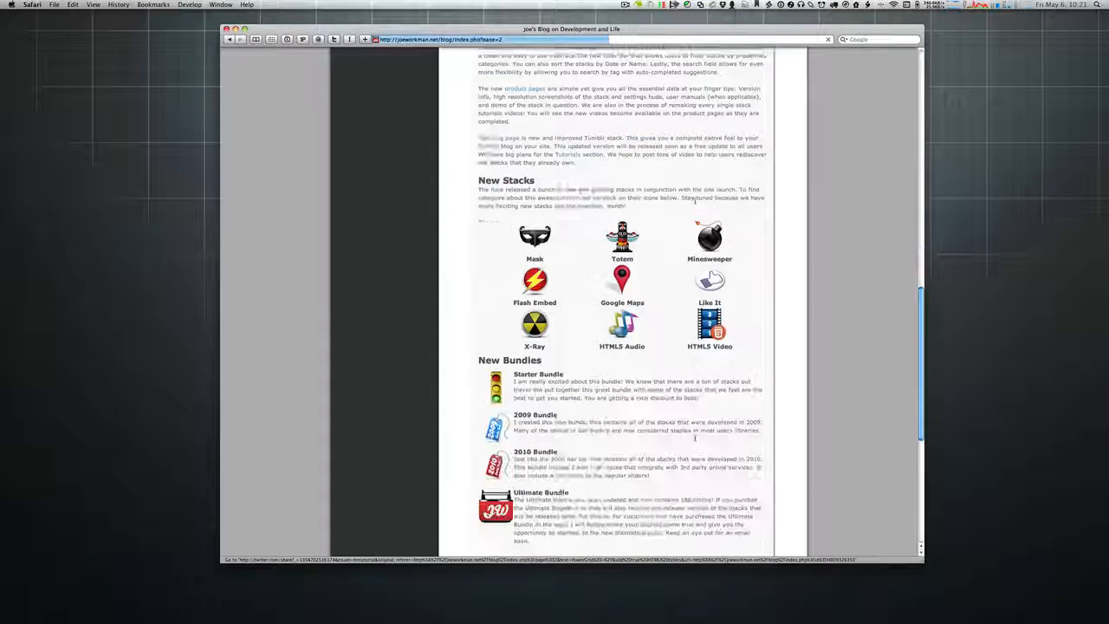
scroll(694, 346, "down", 5)
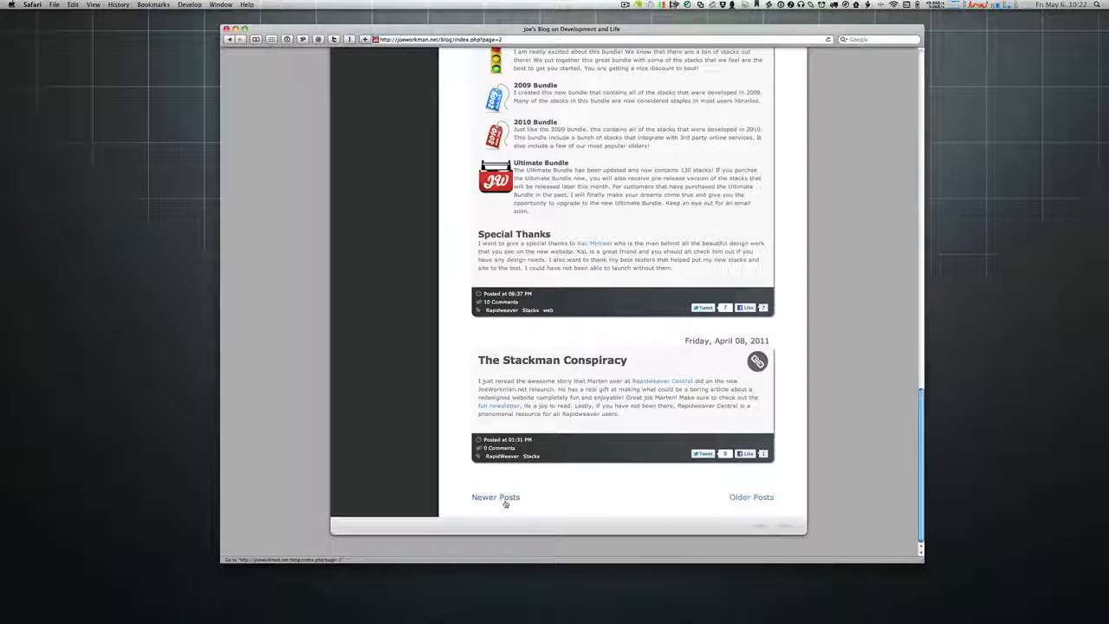
scroll(506, 502, "up", 6)
scroll(505, 504, "up", 10)
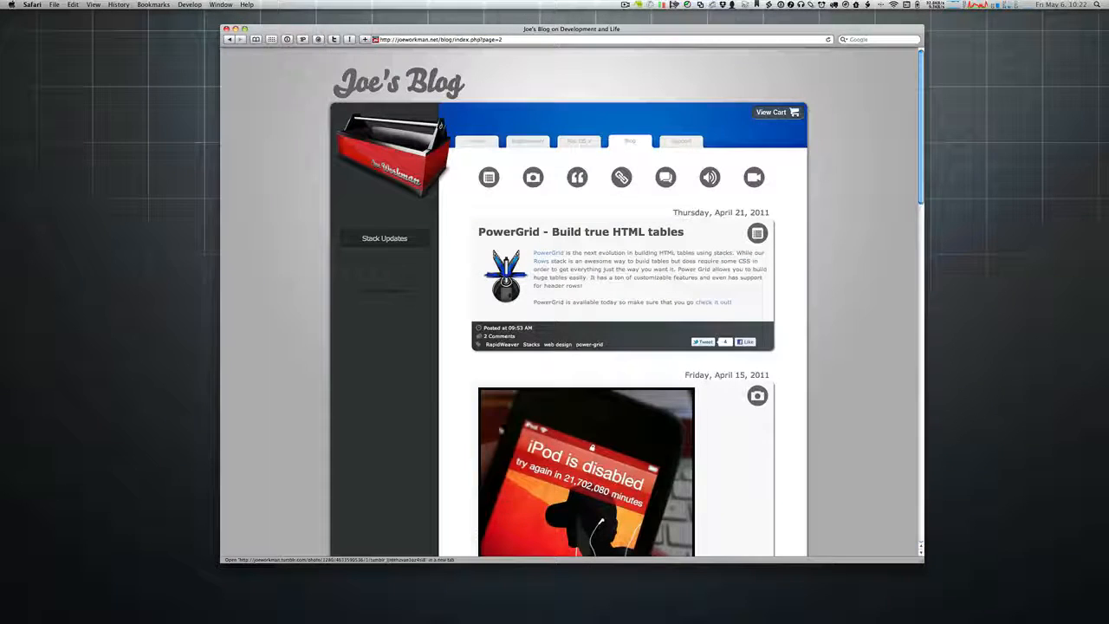
Step: Return to the blog, then go to the 'Need Some Help?' Support page
left_click(632, 143)
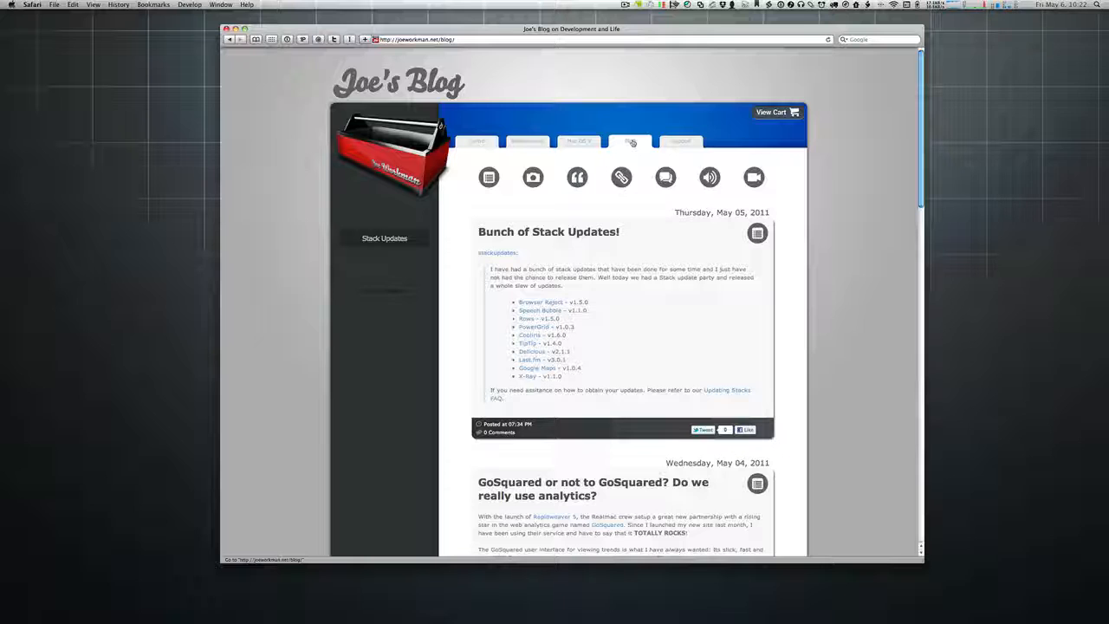
left_click(669, 140)
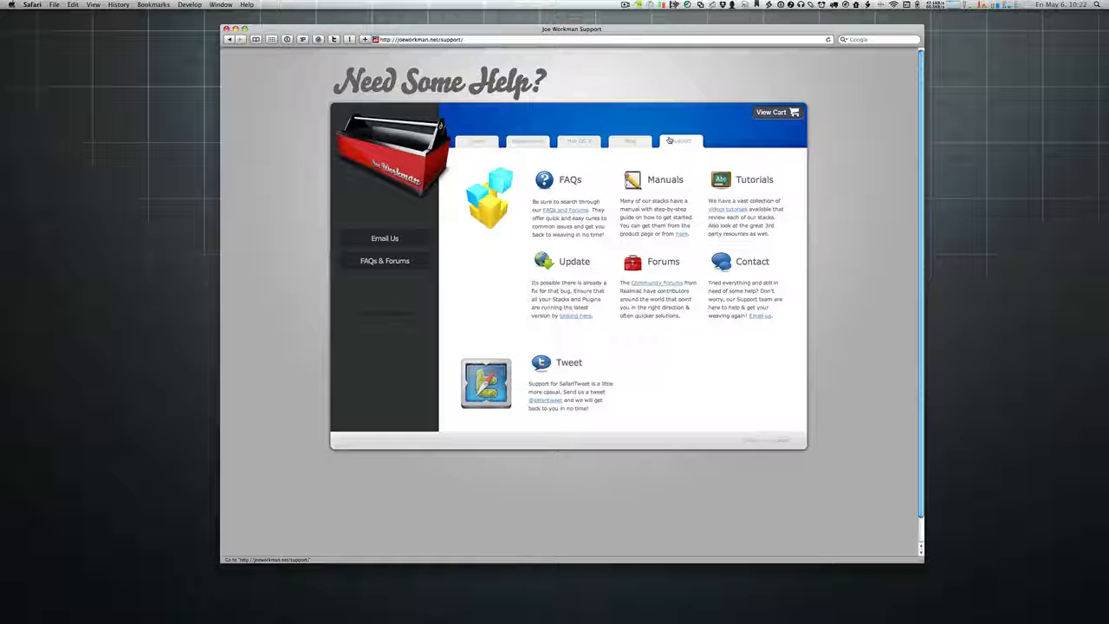
Step: Follow the Manuals 'here' link to the stacks Product Info table
left_click(681, 235)
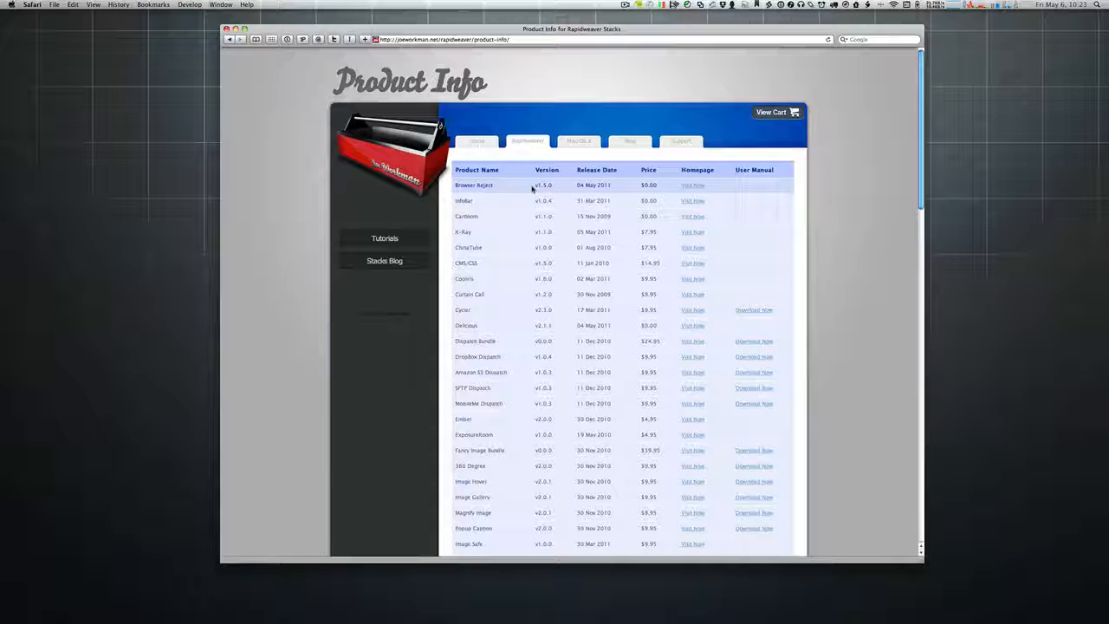
Step: Return to the Rapidweaver Stacks catalogue listing all add-ons by date
left_click(533, 142)
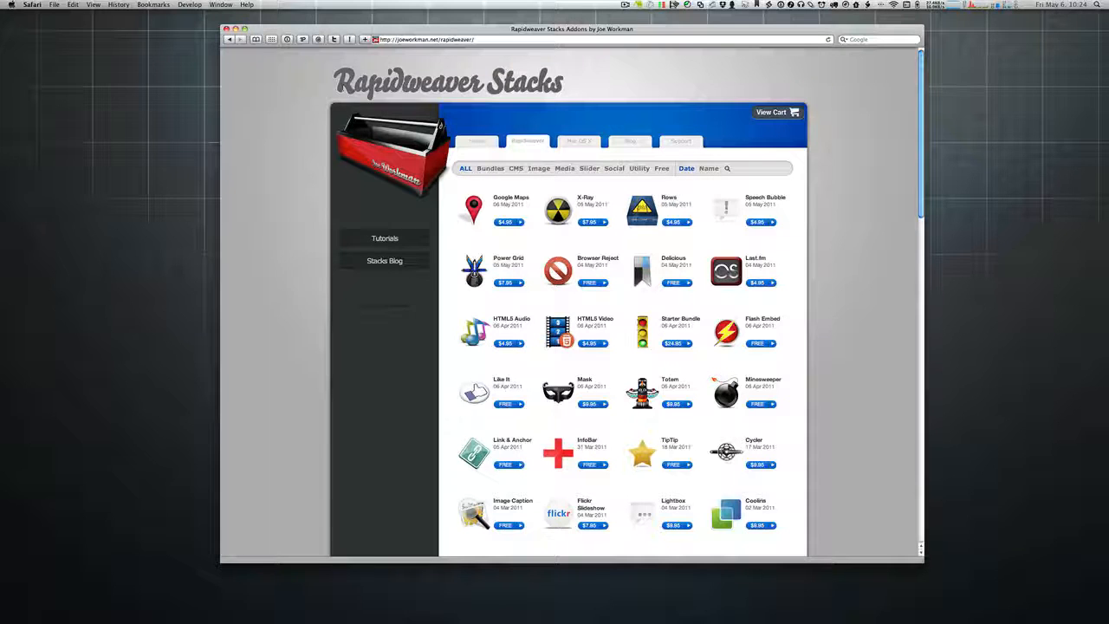
left_click_drag(334, 85, 563, 97)
left_click(543, 96)
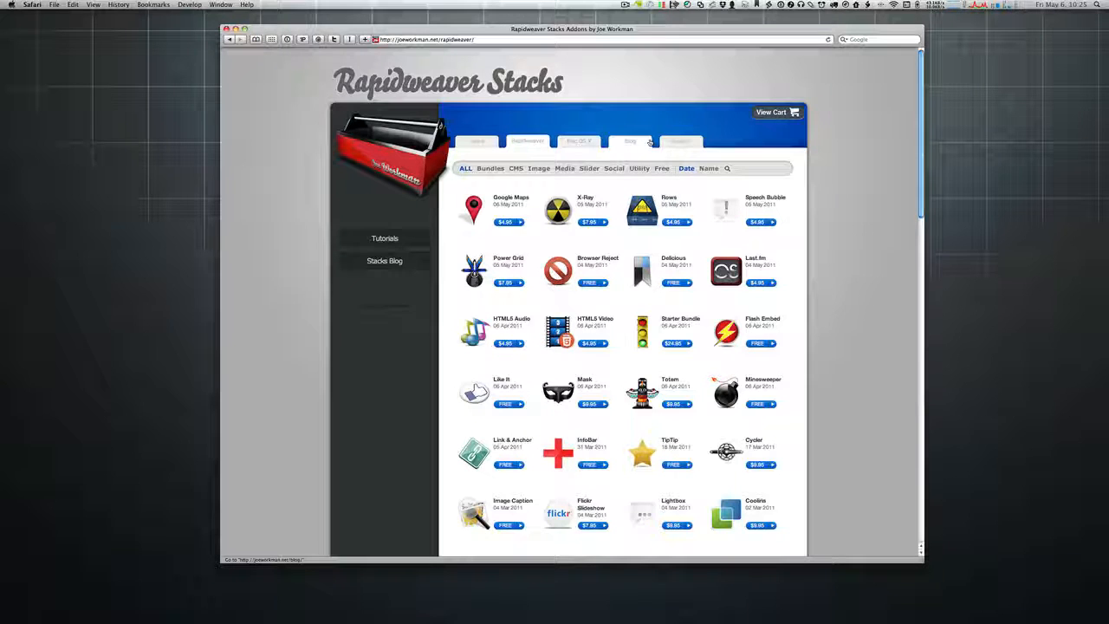
scroll(650, 143, "down", 5)
scroll(650, 143, "down", 5)
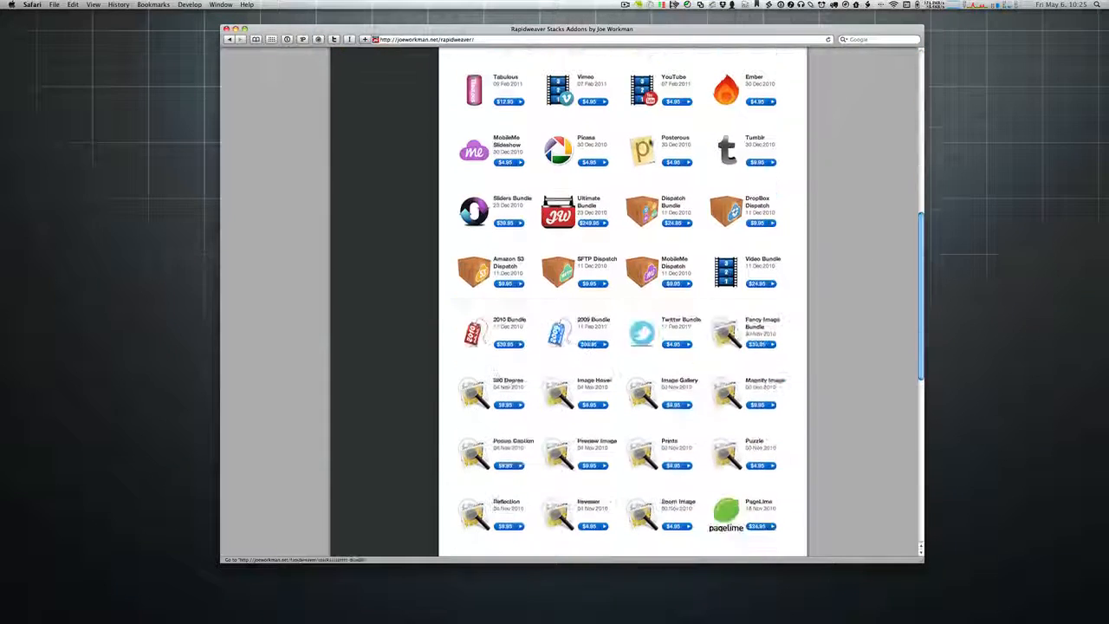
scroll(650, 143, "up", 10)
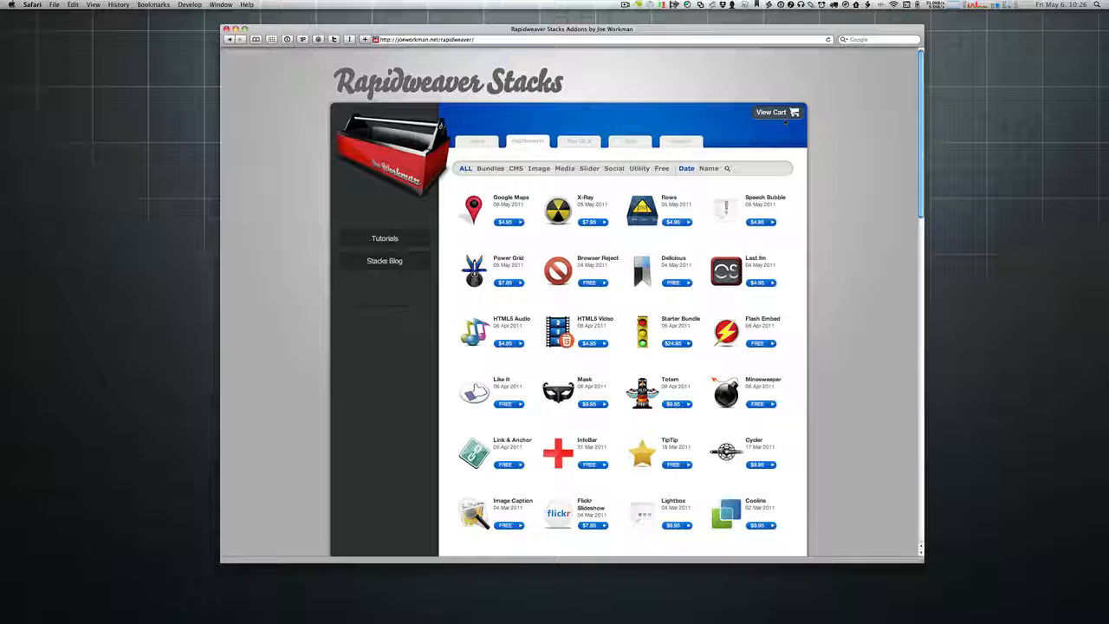
Step: Reload the Stacks page, switch to joeworkman2011.rwsw in RapidWeaver, and open the Home page's Page Info
left_click(785, 119)
key("super+Tab")
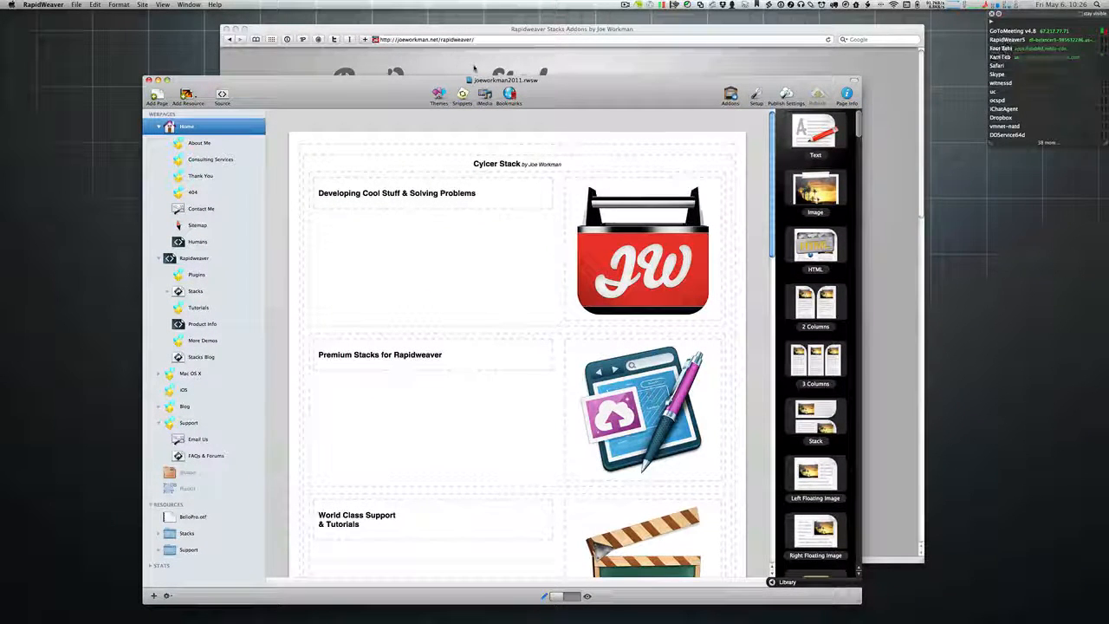
left_click(646, 62)
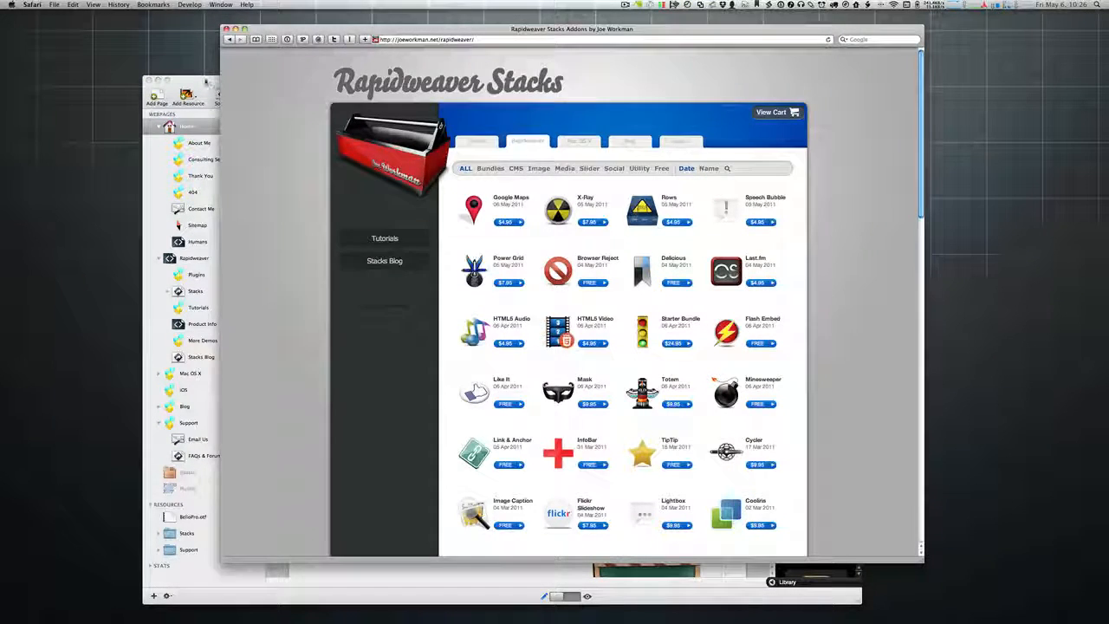
left_click(205, 81)
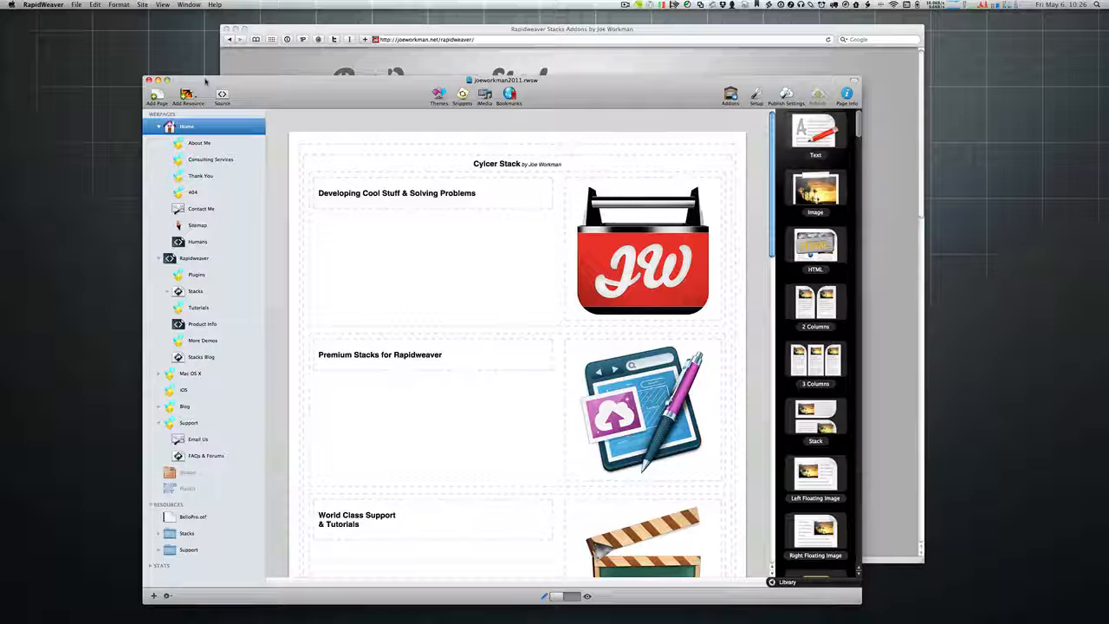
left_click(847, 95)
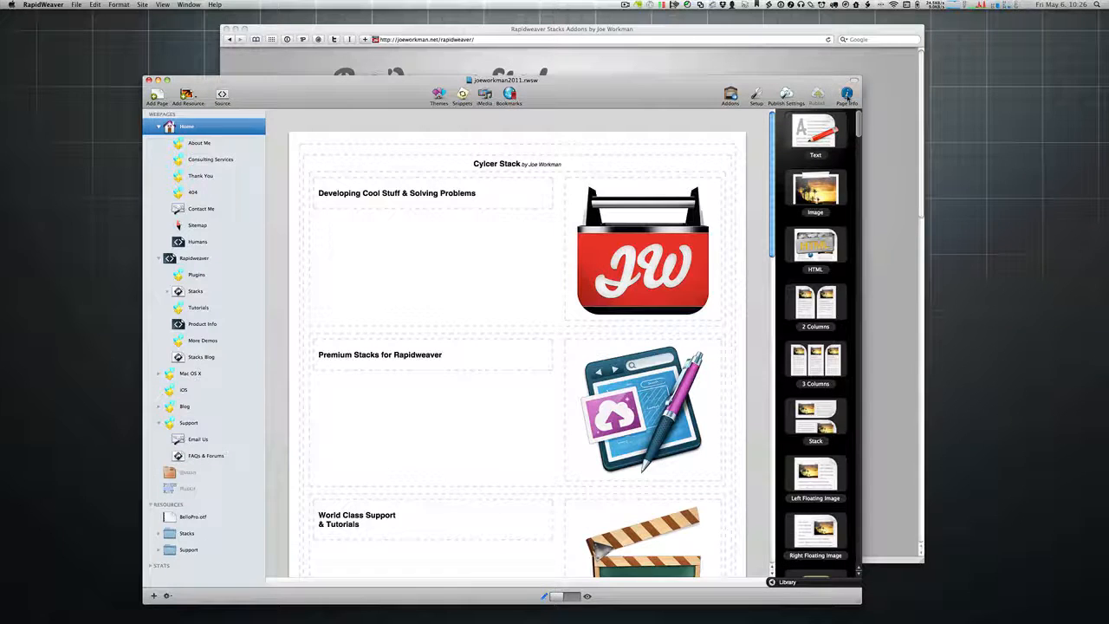
Step: Select the joeworkman.css stylesheet path in the Home page's custom header and bring that file up in TextMate
left_click_drag(839, 122, 485, 134)
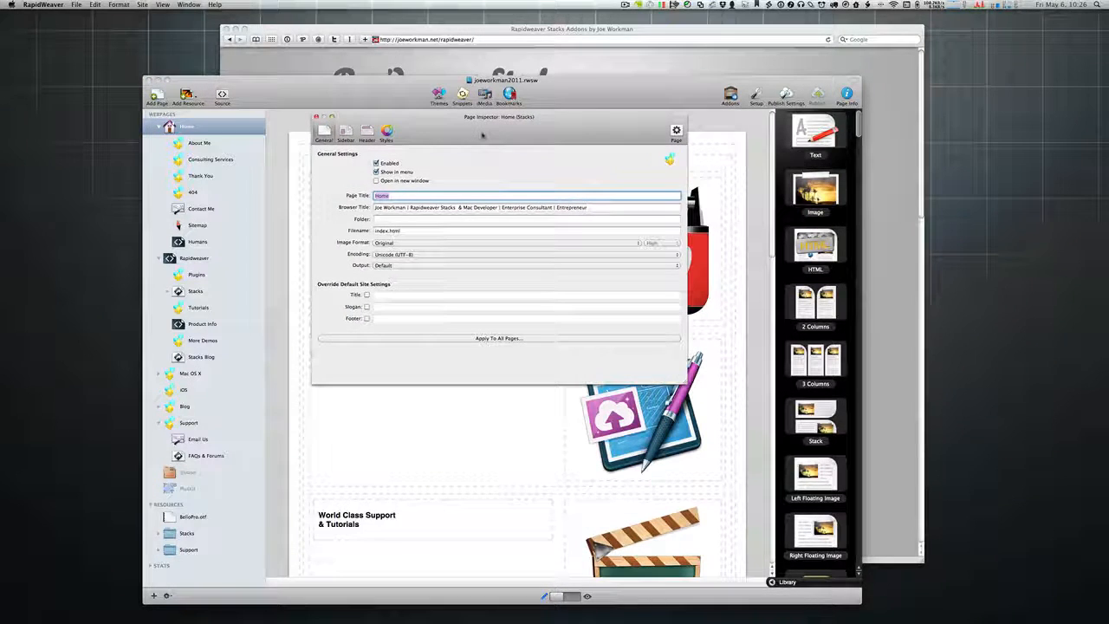
left_click(366, 132)
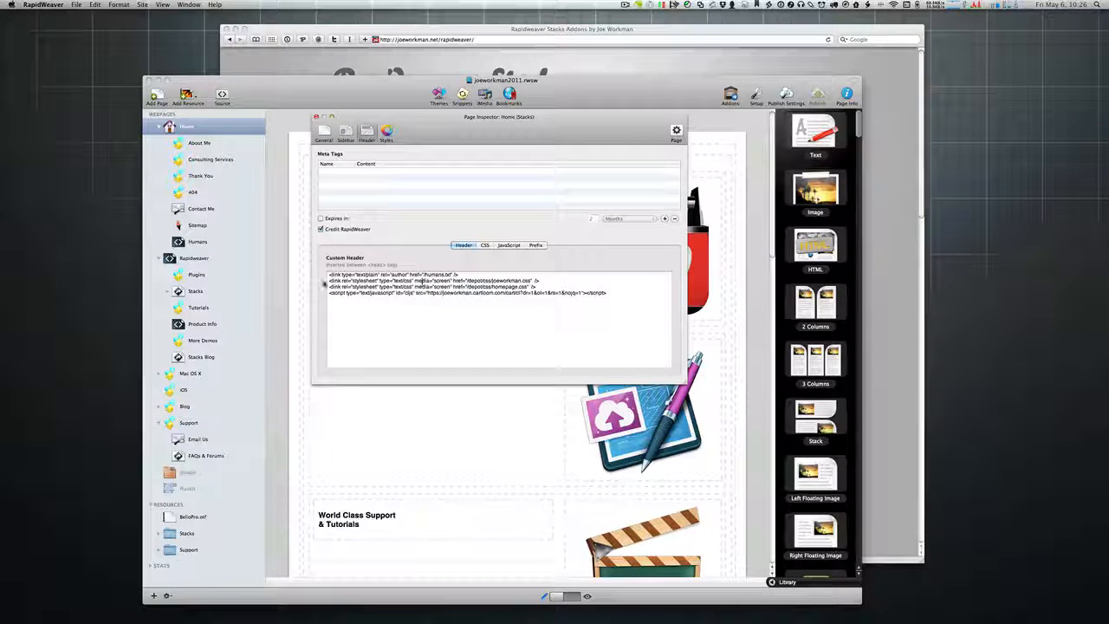
left_click_drag(327, 281, 609, 279)
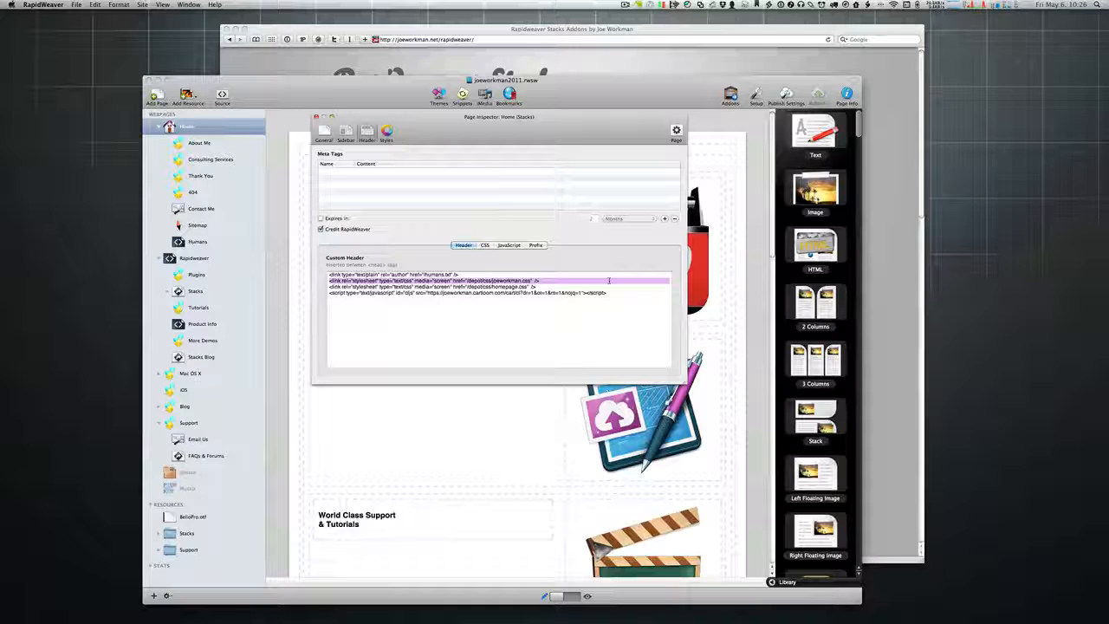
left_click(522, 281)
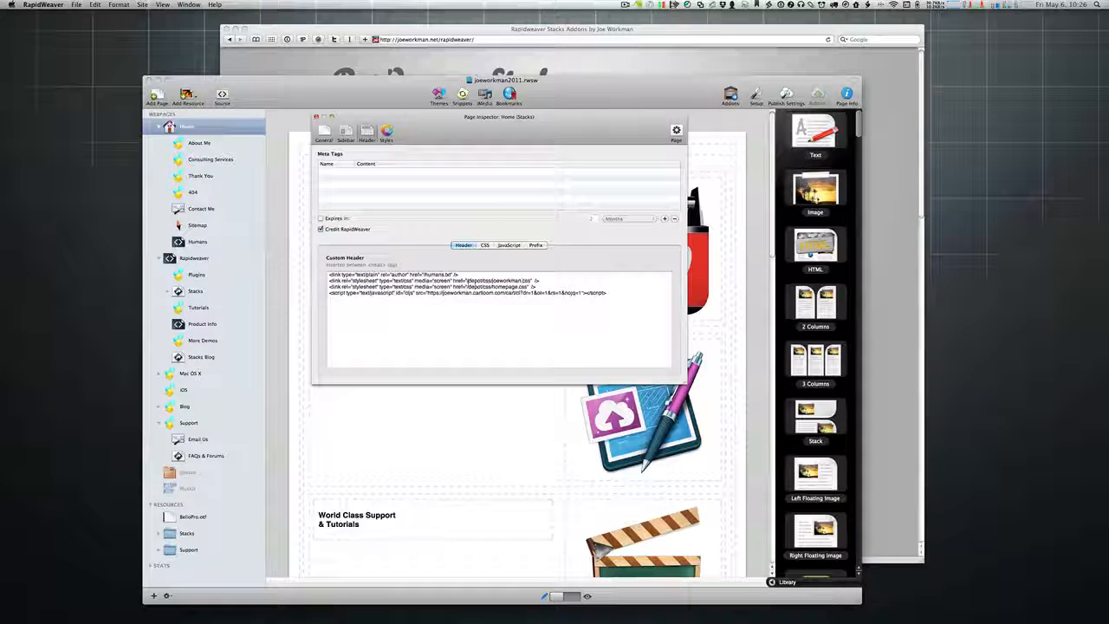
left_click_drag(466, 281, 530, 280)
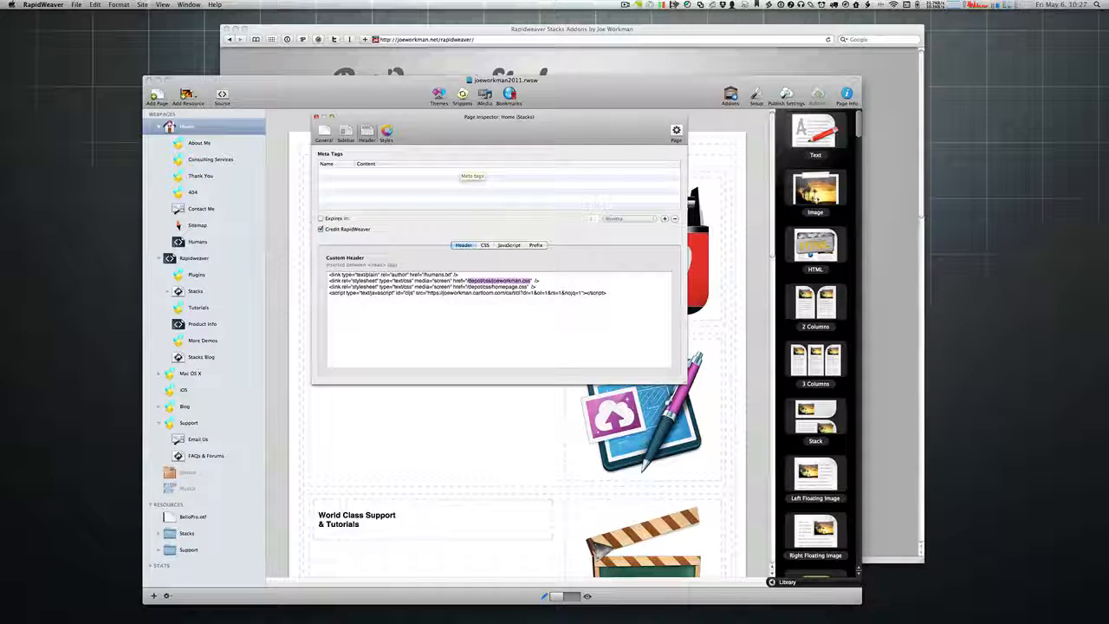
key("super+Tab")
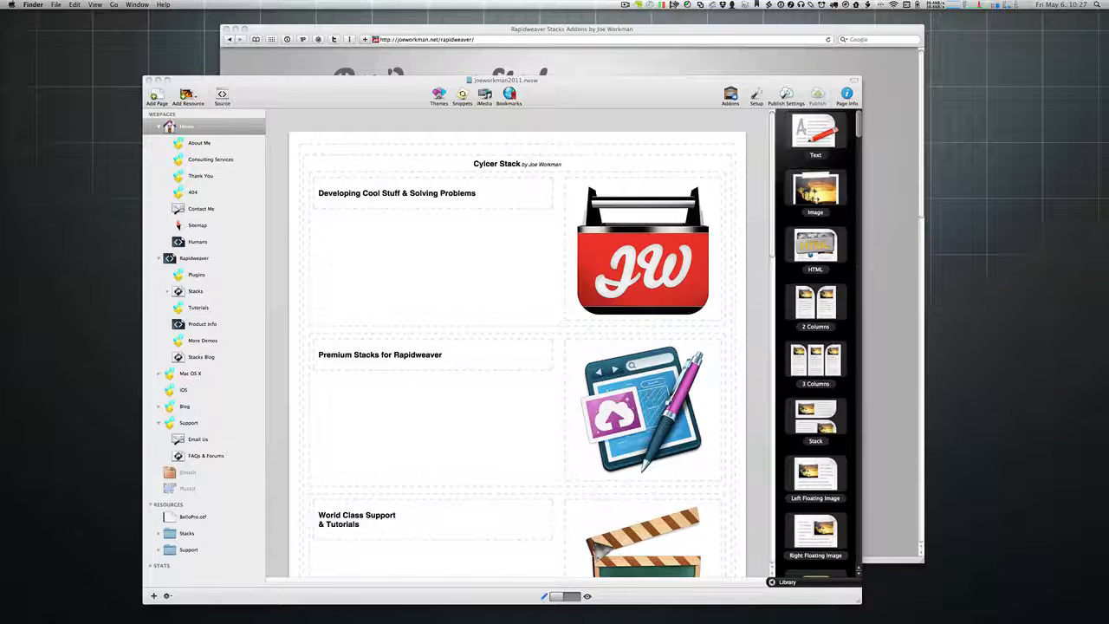
key("super+Tab")
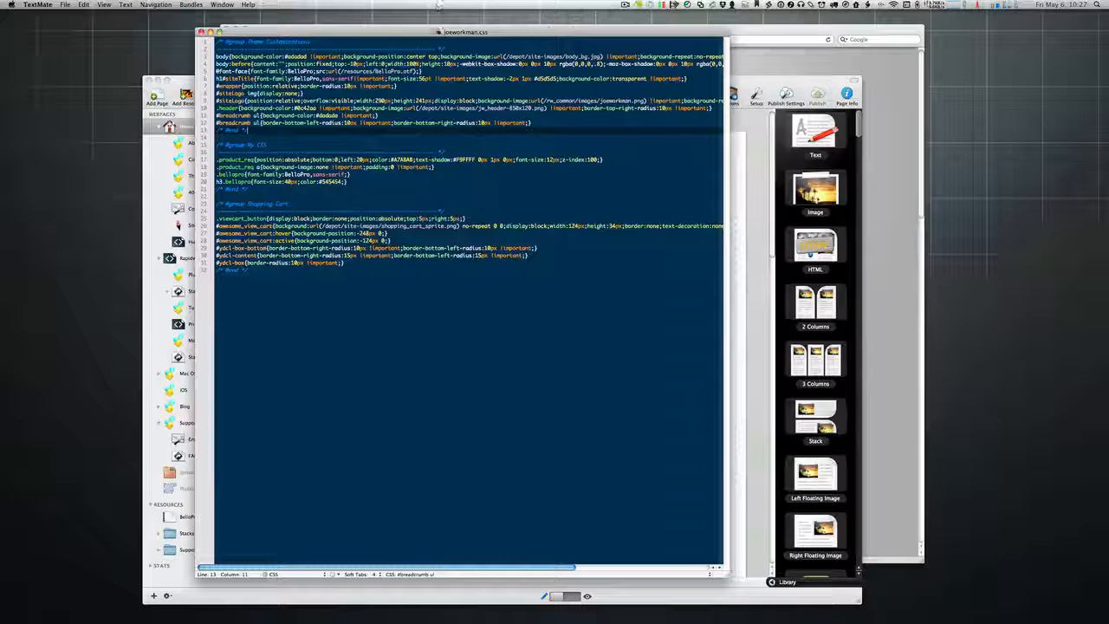
Step: Move the joeworkman.css TextMate window to the right side of the screen
left_click_drag(457, 33, 808, 63)
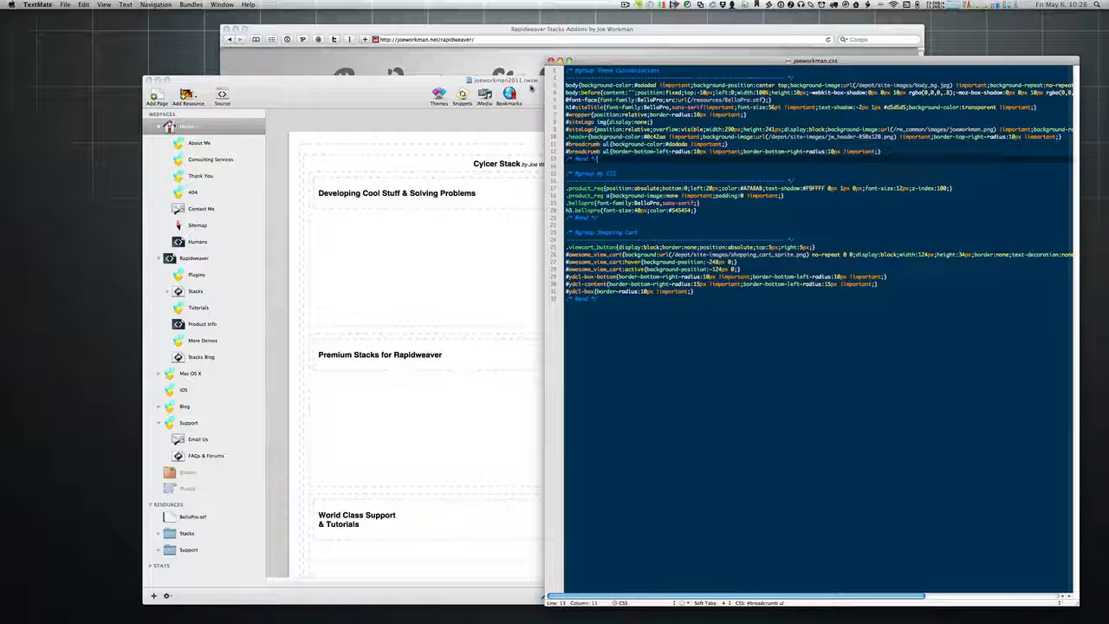
left_click(532, 87)
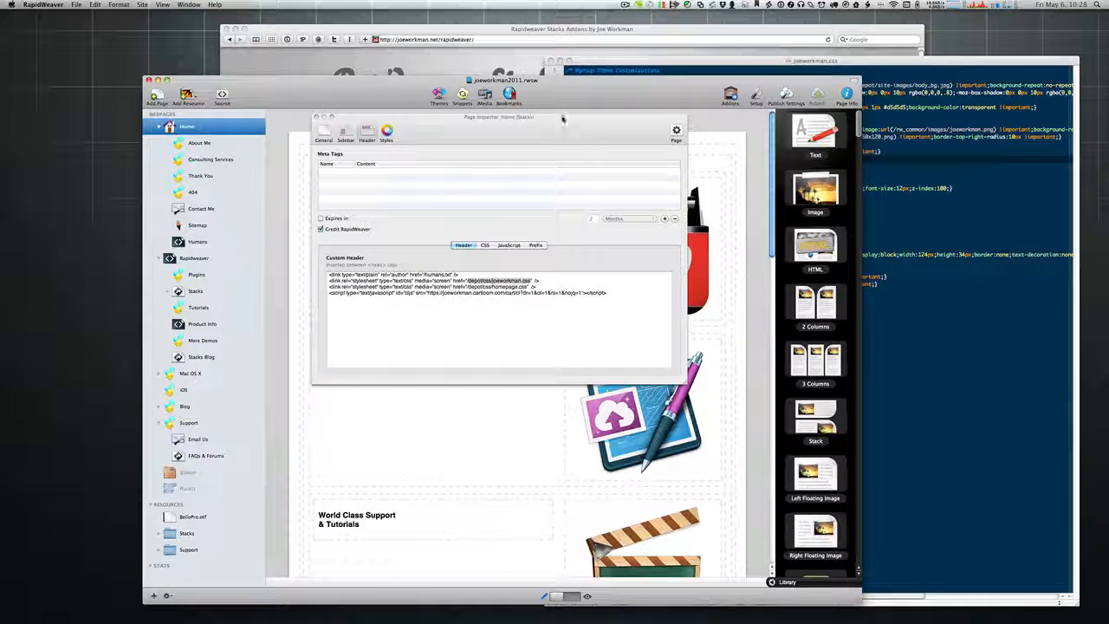
left_click(319, 116)
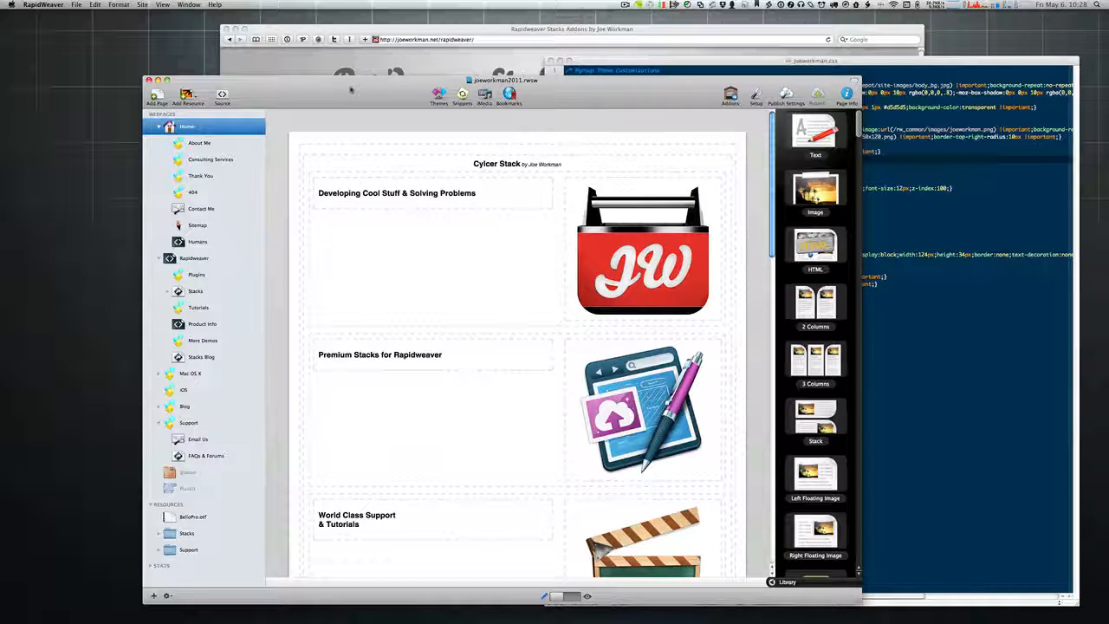
left_click(642, 59)
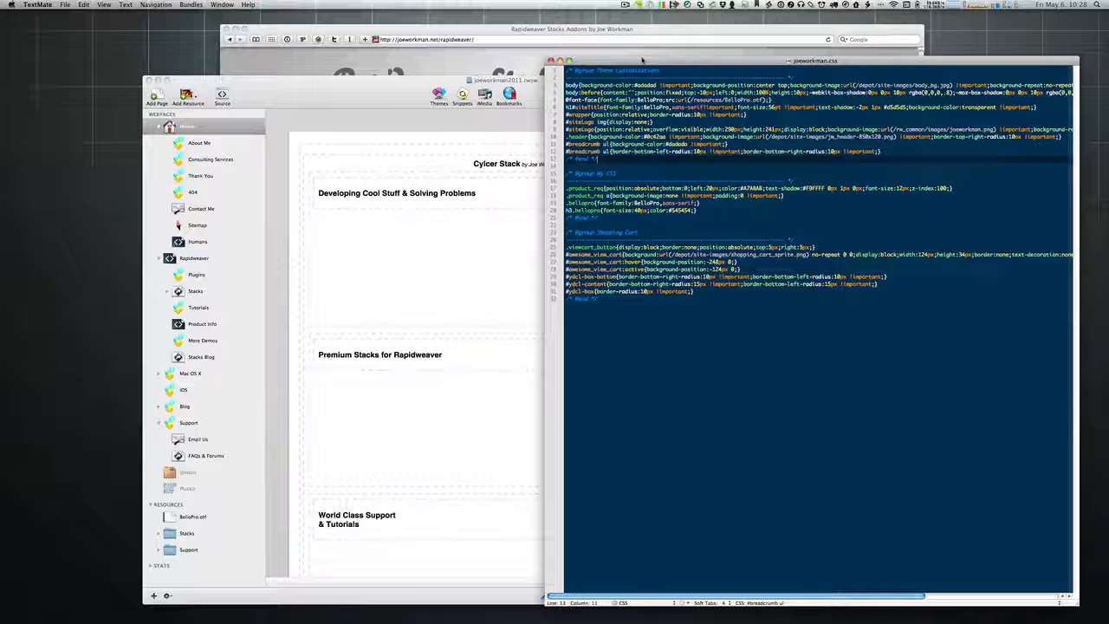
left_click(332, 84)
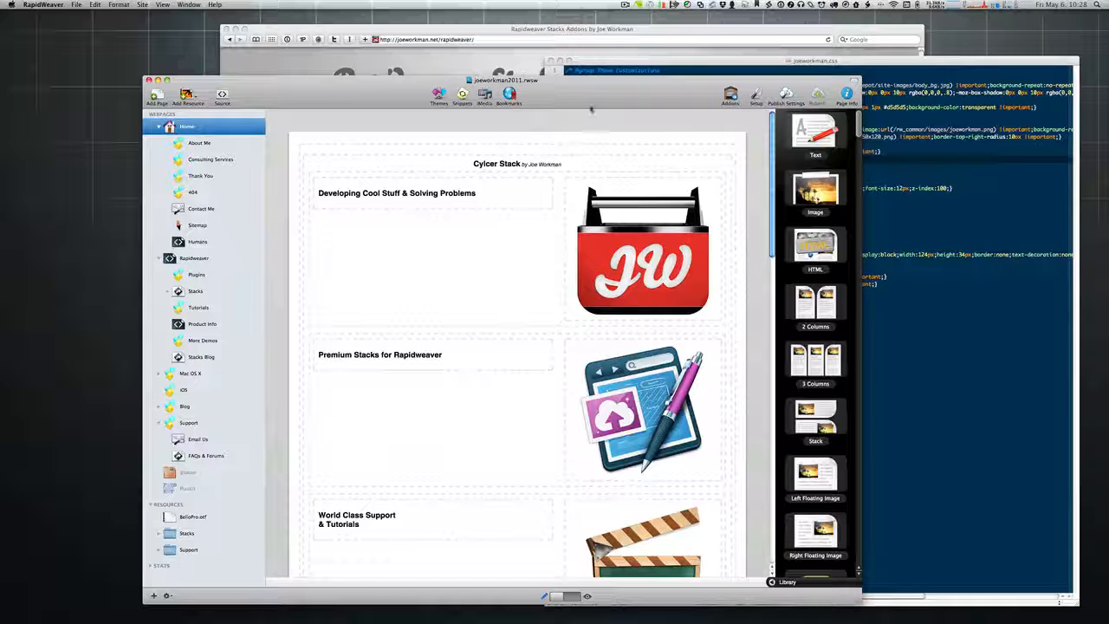
left_click(847, 95)
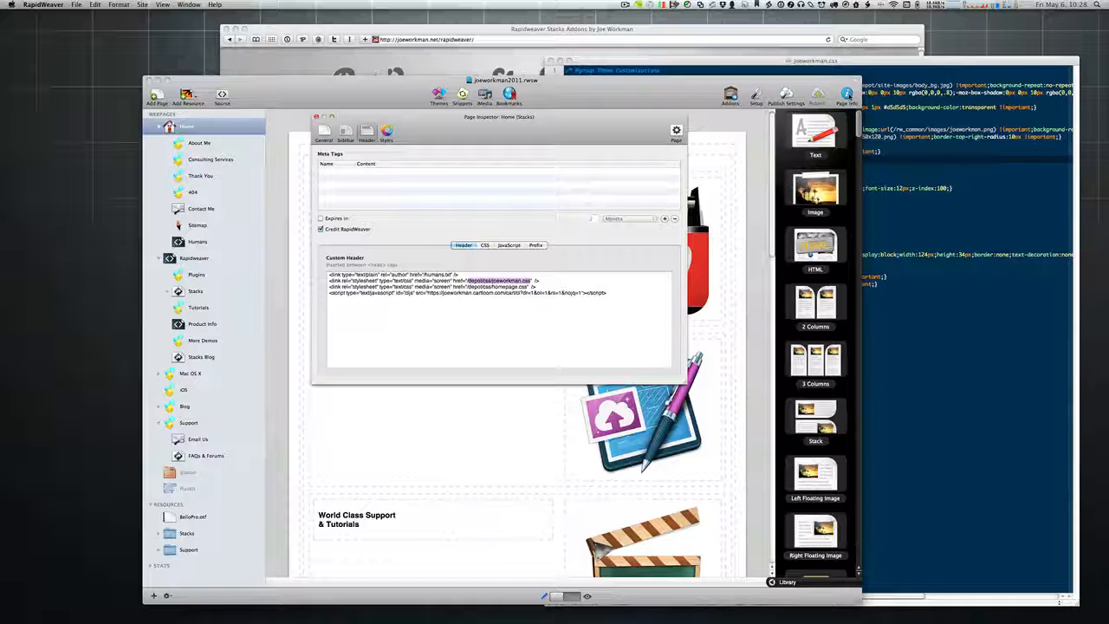
left_click(885, 153)
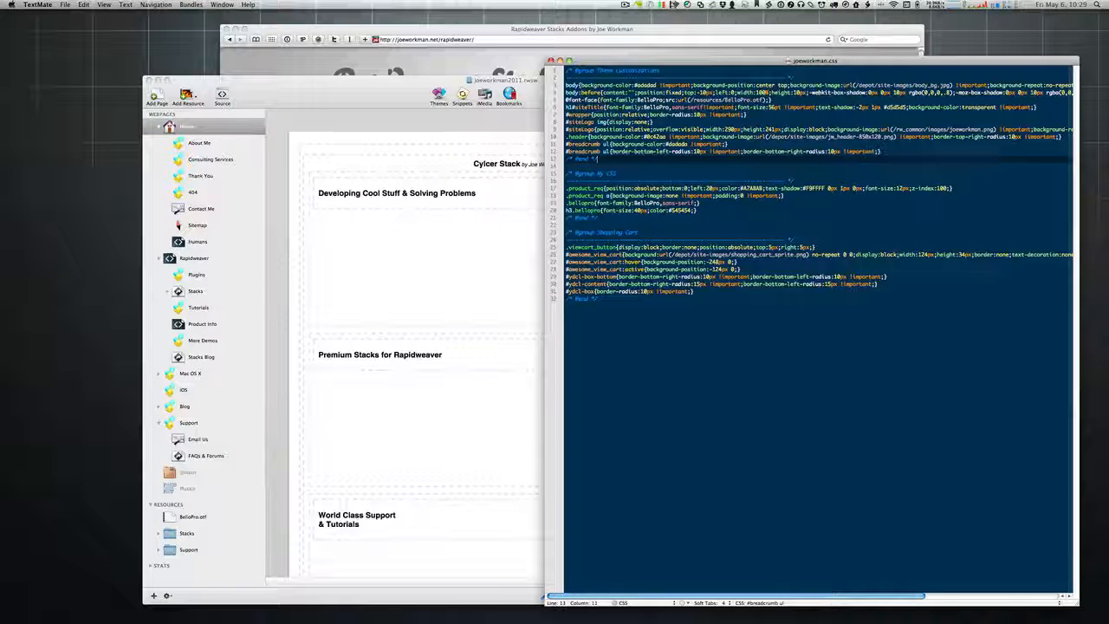
Step: Highlight the body, #siteLogo and #breadcrumb theme rules on lines 3–12, then switch to GoToMeeting
left_click_drag(565, 85, 880, 153)
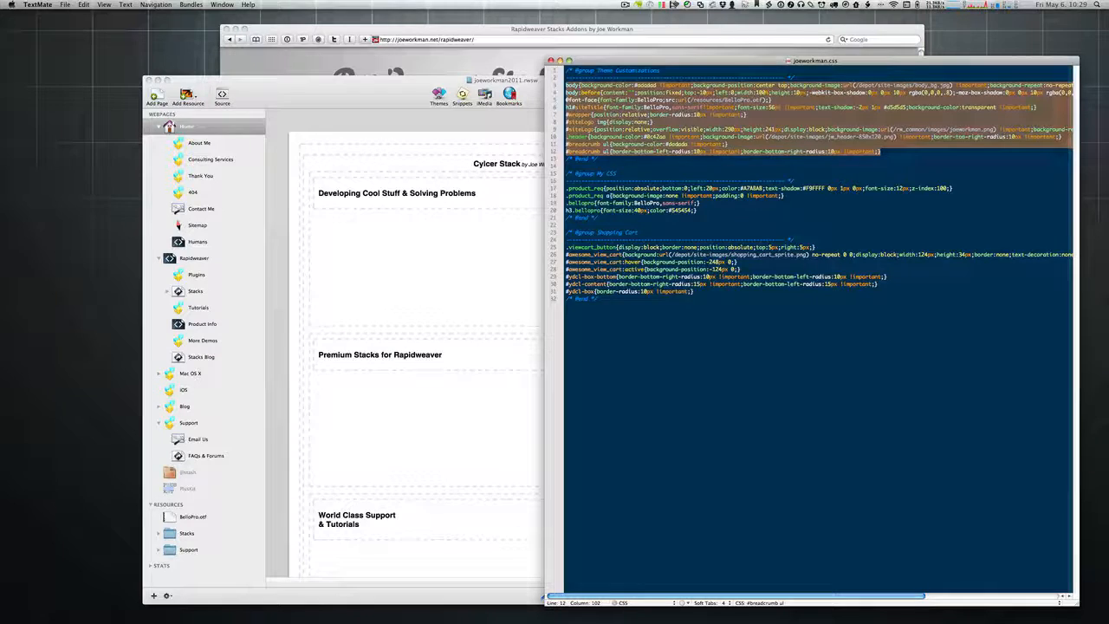
key("super+Tab")
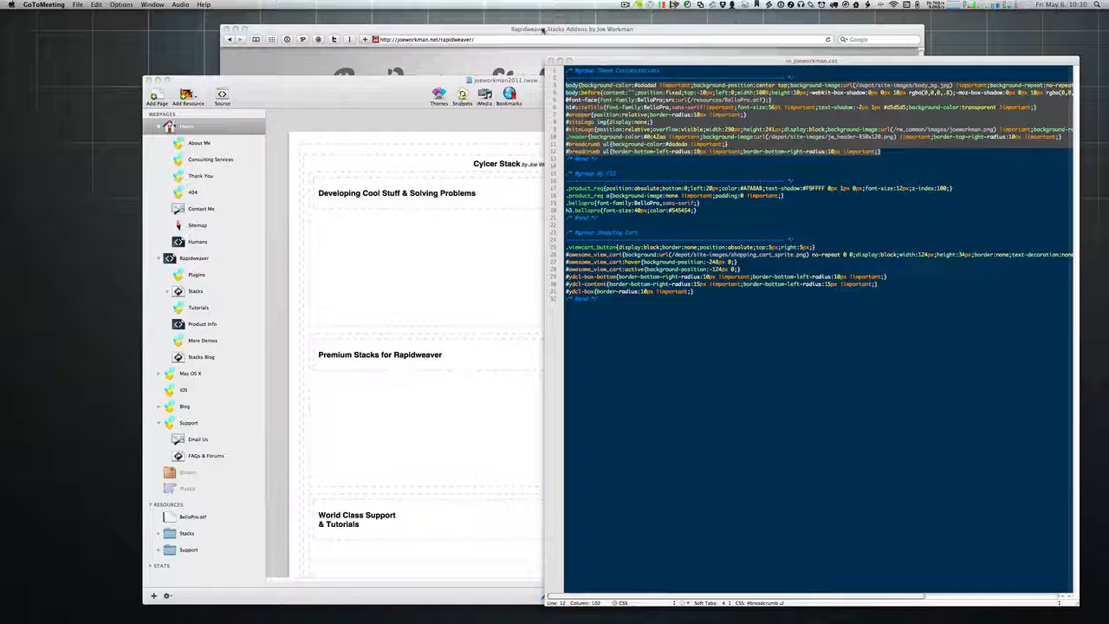
Step: Filter the Rapidweaver stacks to sliders and open the $9.95 Gyro Stack page's demo
left_click(544, 31)
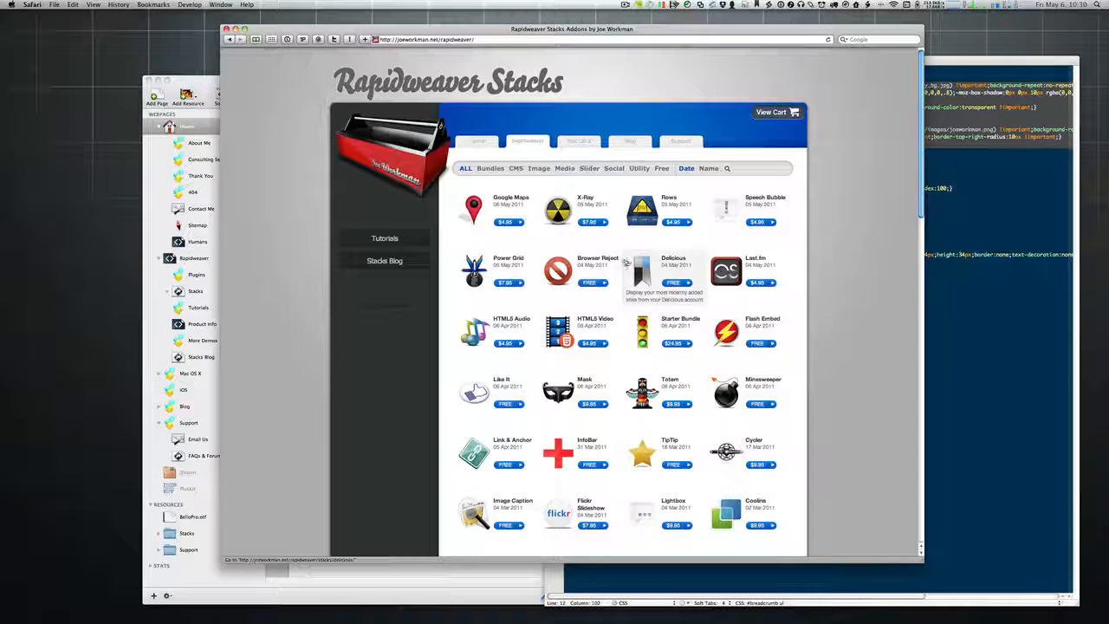
scroll(614, 299, "down", 5)
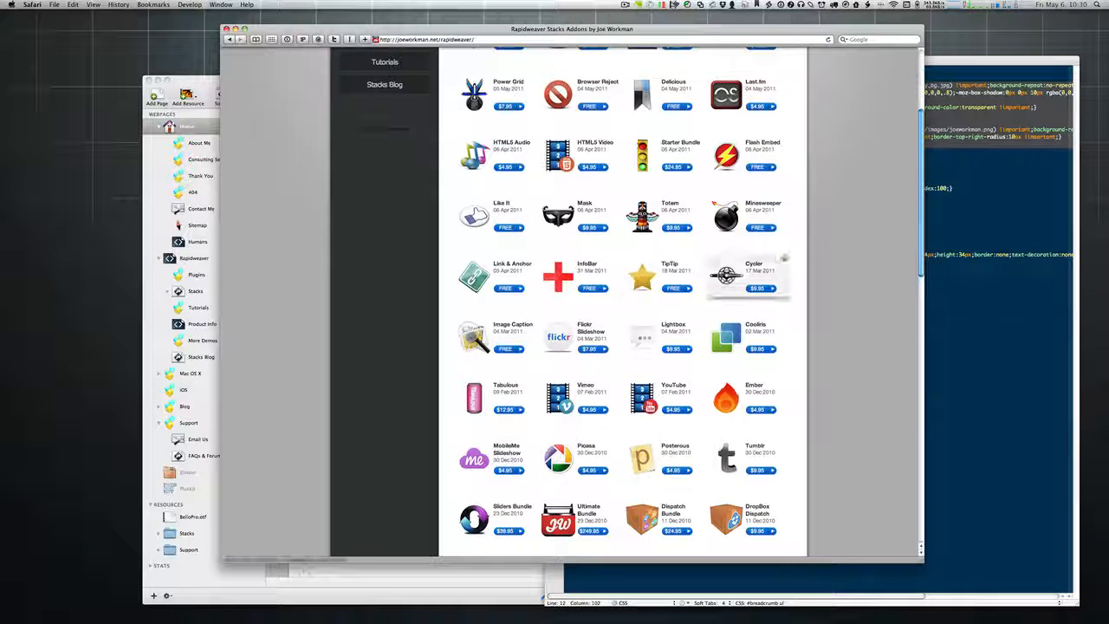
scroll(802, 189, "down", 3)
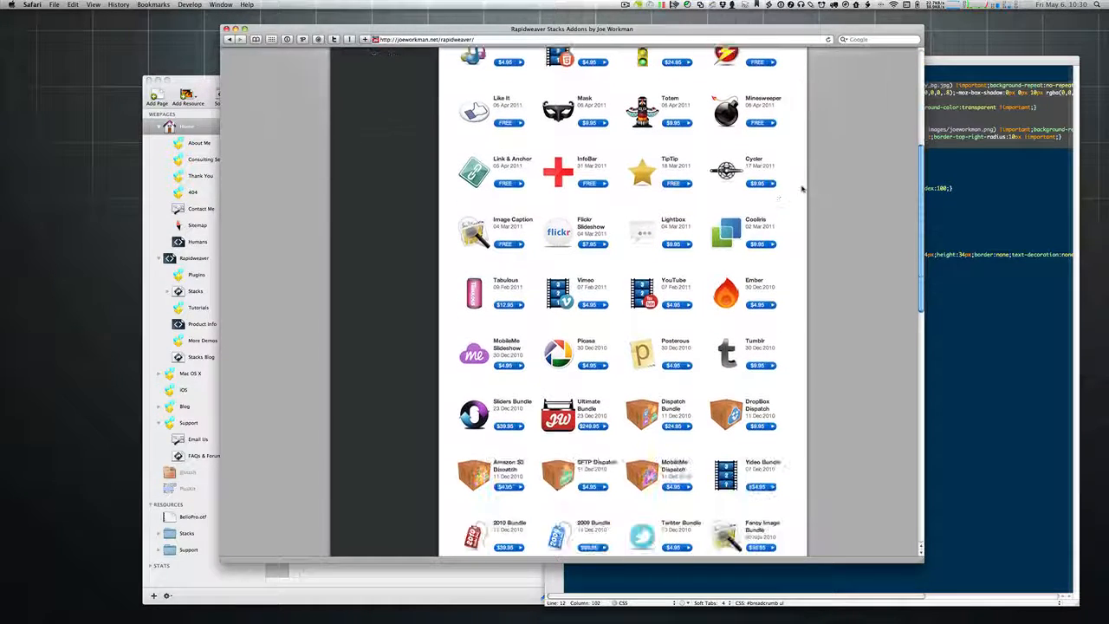
scroll(658, 130, "up", 6)
left_click(587, 74)
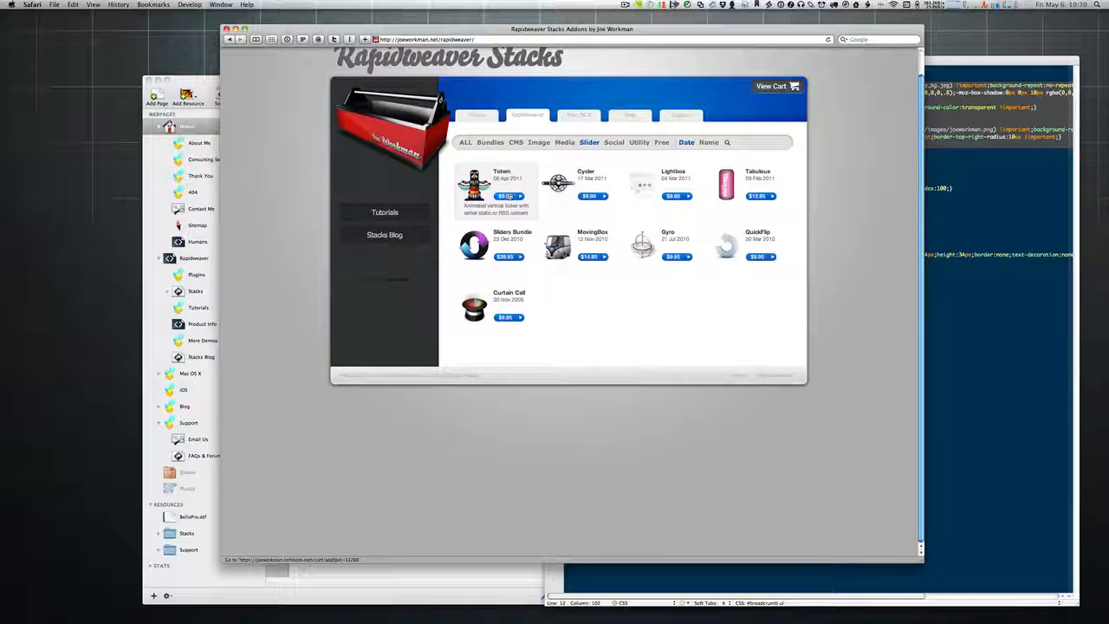
left_click(643, 247)
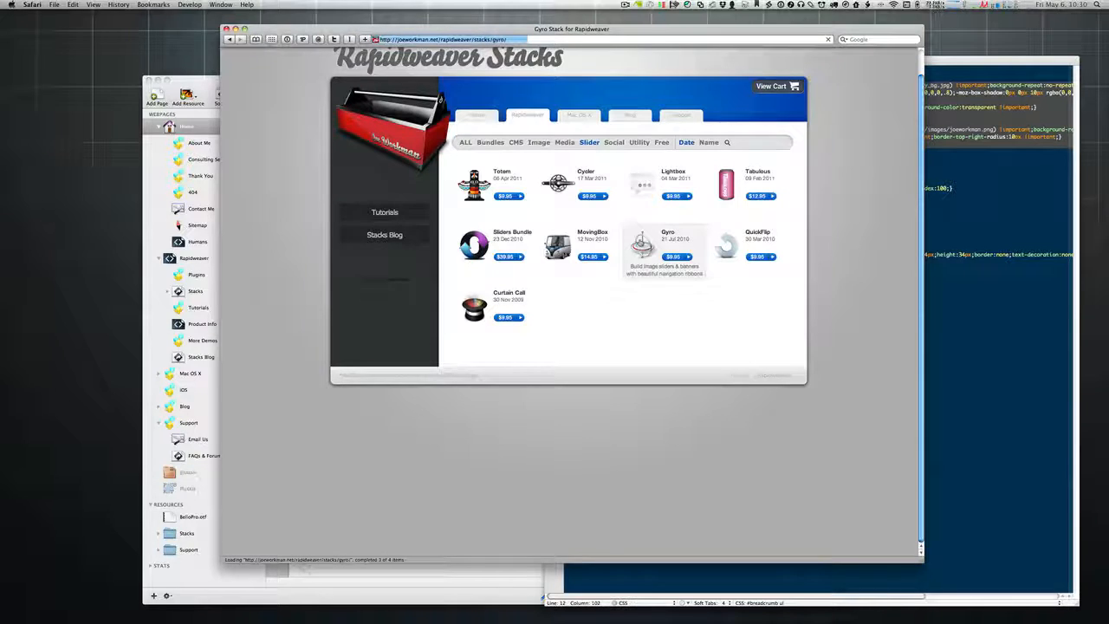
left_click(743, 332)
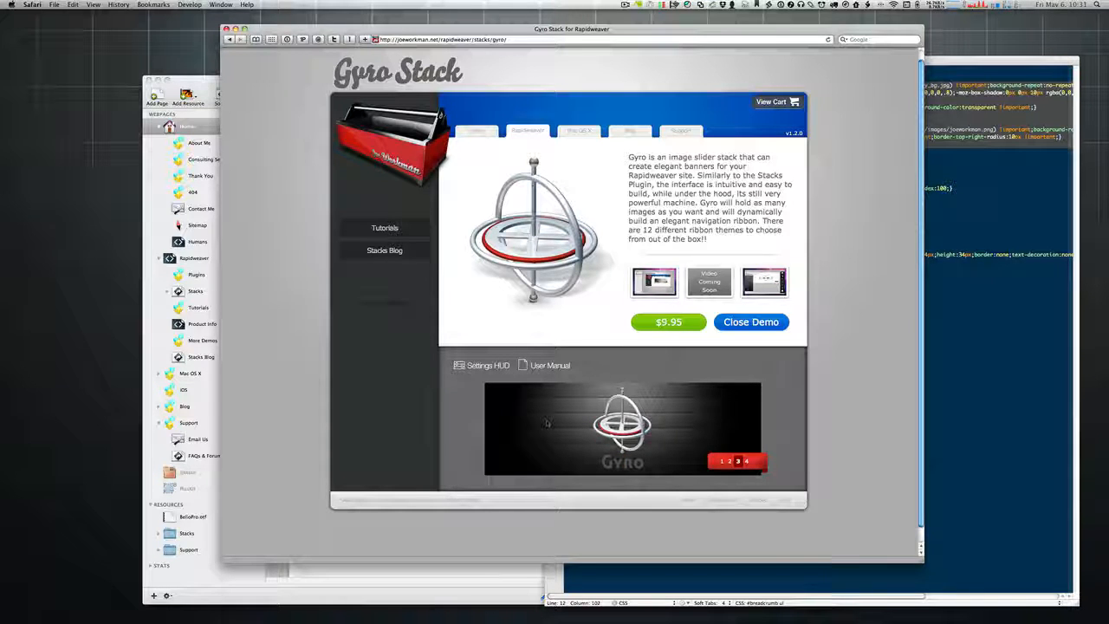
Step: Close the Gyro demo, filter the stacks to sliders again, and view the Cycler Stack demo
left_click(743, 322)
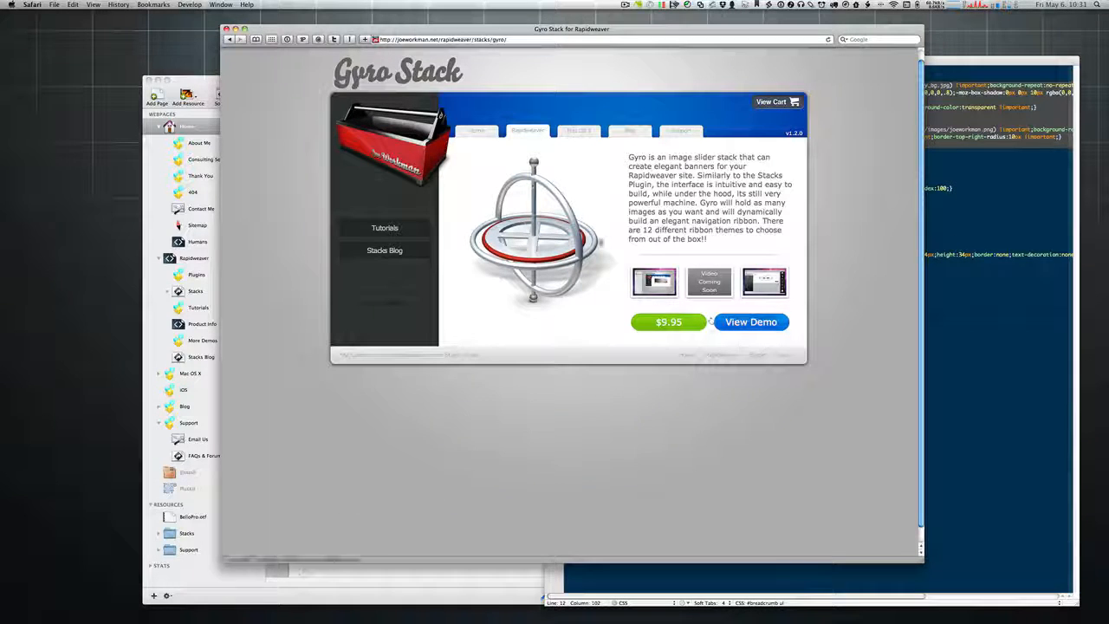
left_click(528, 130)
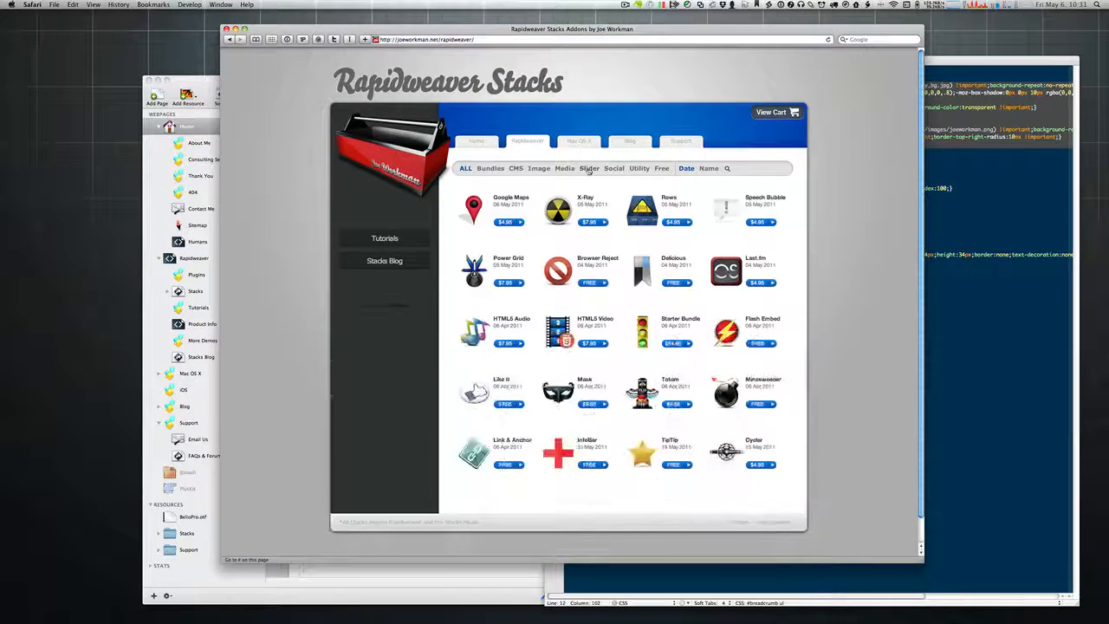
left_click(588, 168)
left_click(572, 212)
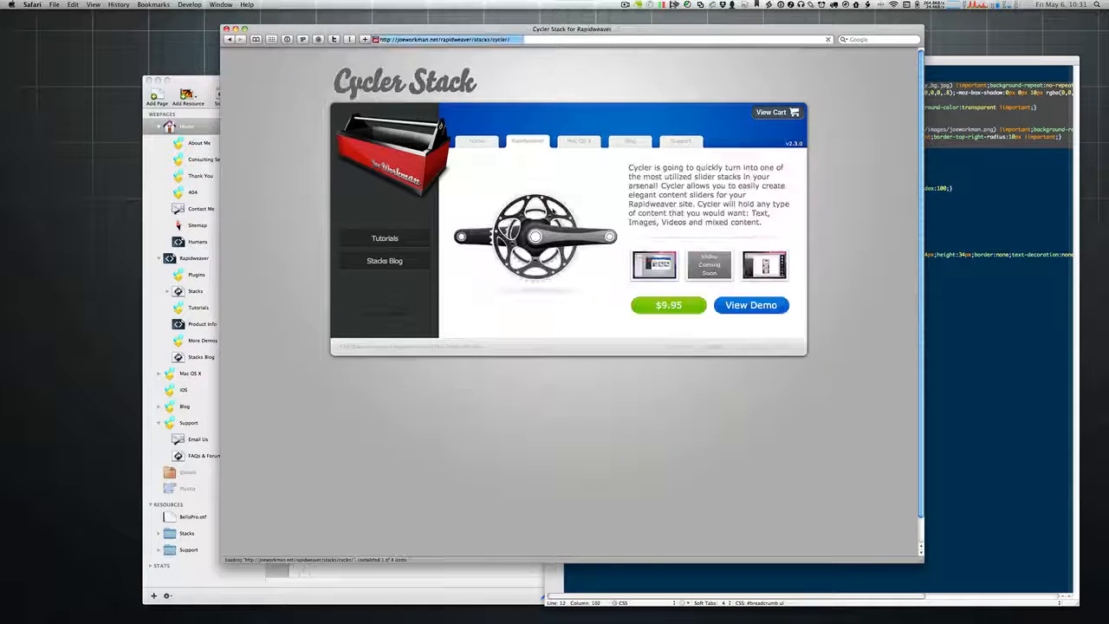
left_click(785, 305)
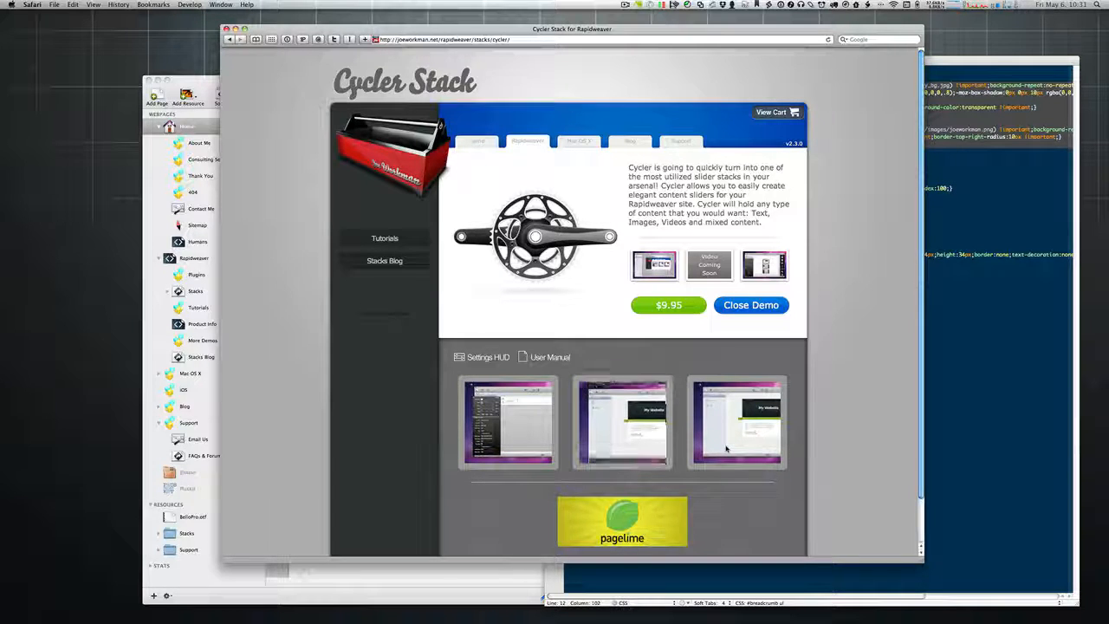
Step: Visit the site's home page, then return to the Cycler Stack page and reopen its demo
left_click(484, 143)
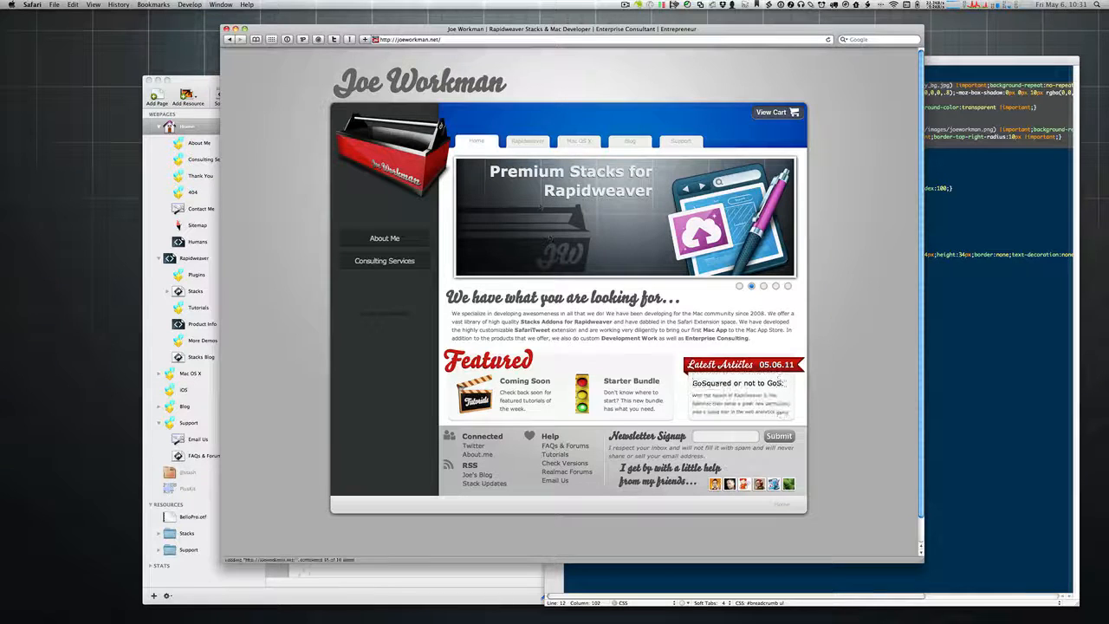
left_click(229, 39)
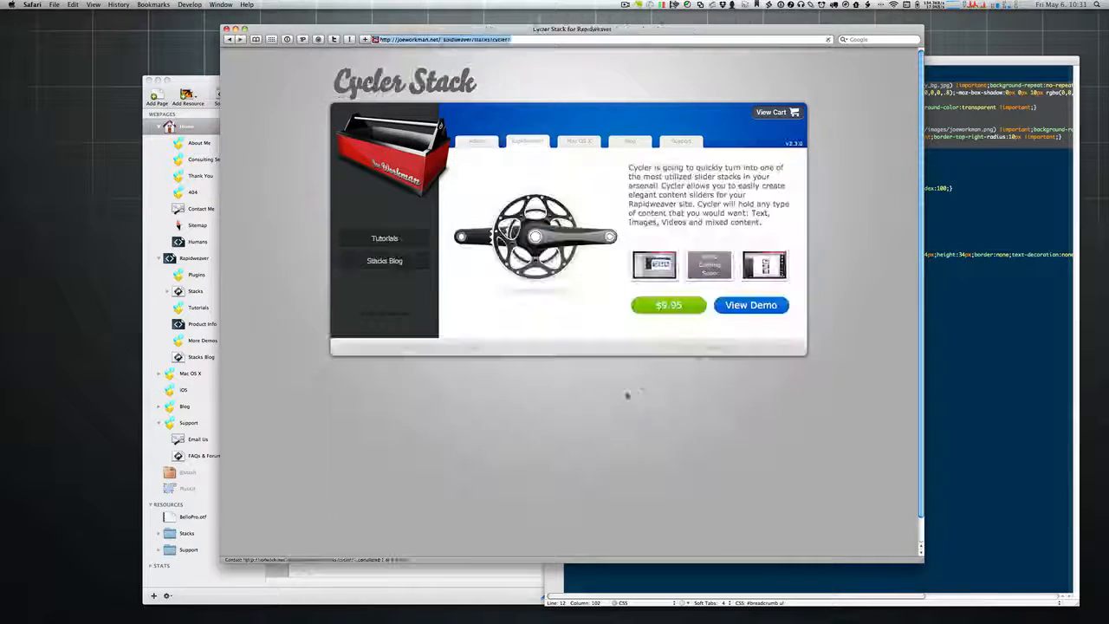
left_click(752, 307)
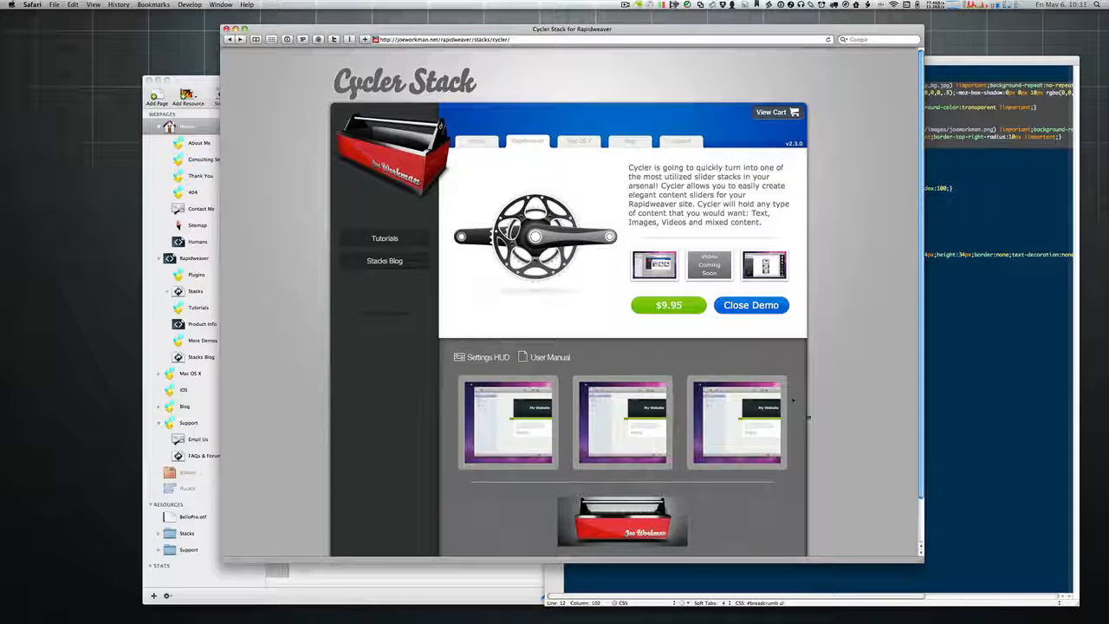
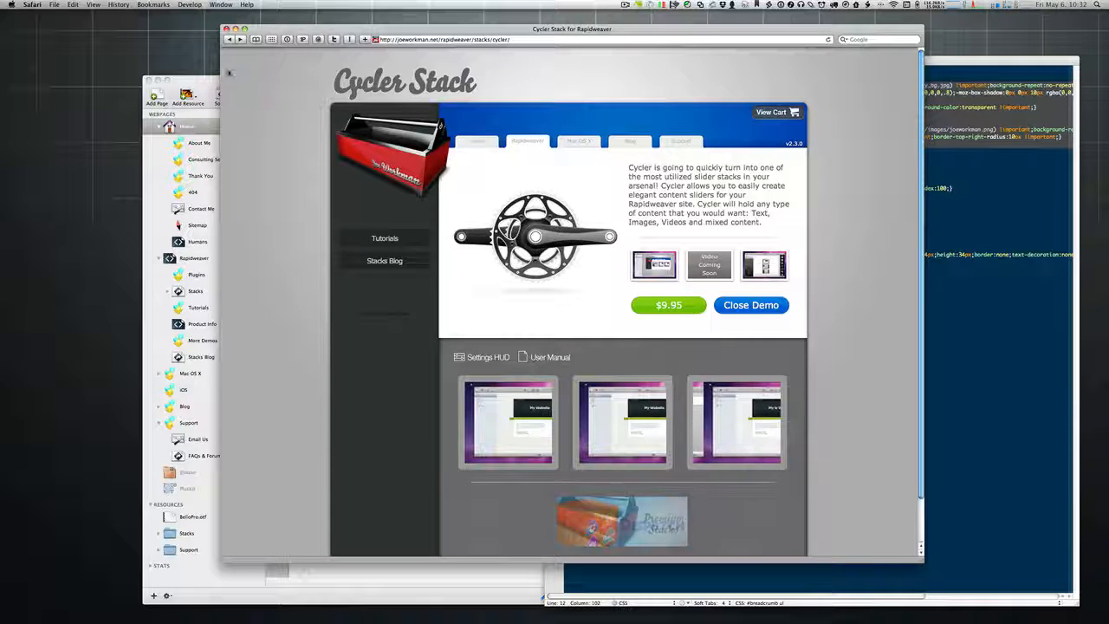
Step: Bring RapidWeaver in front of Safari, showing the Home page's custom header stylesheet code
left_click(206, 81)
left_click_drag(266, 83, 253, 86)
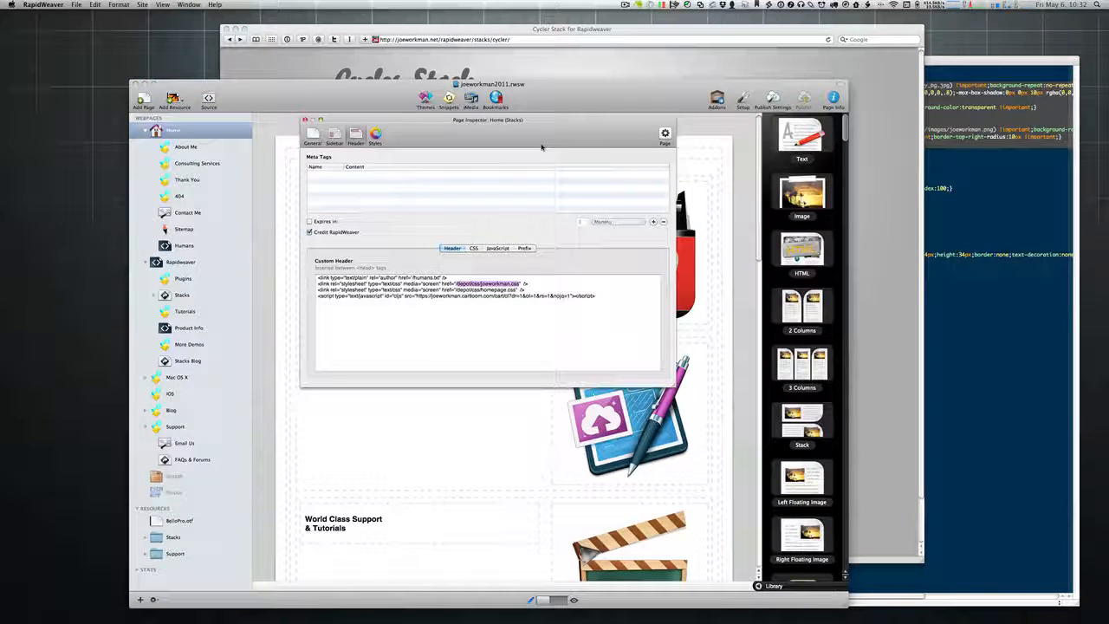
Step: Close the Page Inspector and compare the Cycler Stack page with the TextMate CSS file
left_click(305, 120)
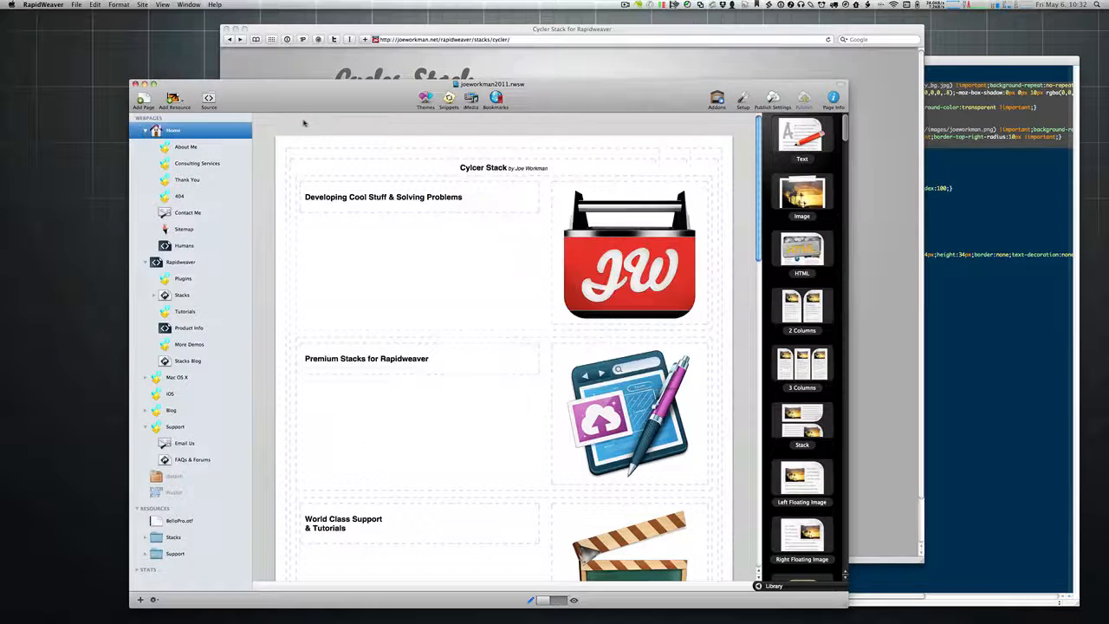
left_click(548, 71)
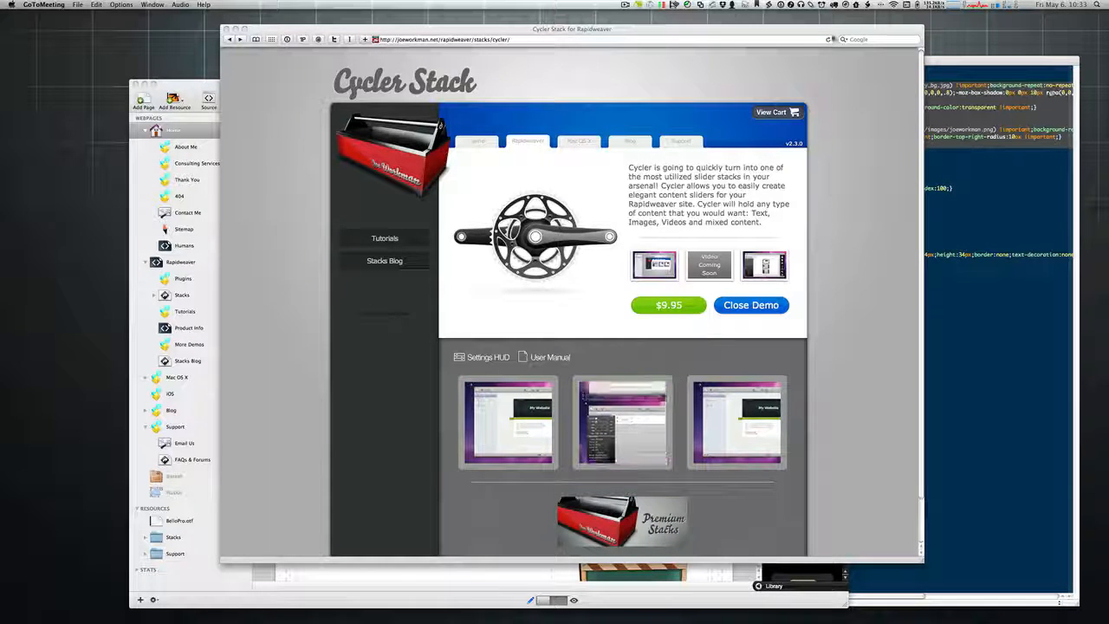
left_click(950, 59)
left_click(693, 29)
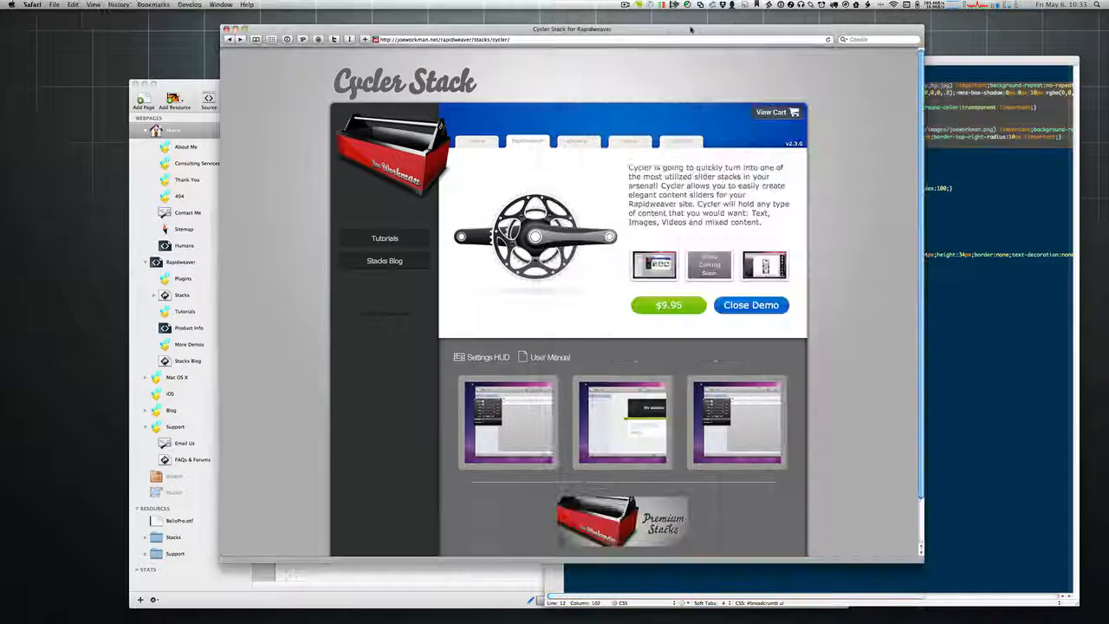
left_click_drag(693, 29, 725, 36)
Step: Back in RapidWeaver, select the BelloPro.otf font resource to show its details
left_click(242, 92)
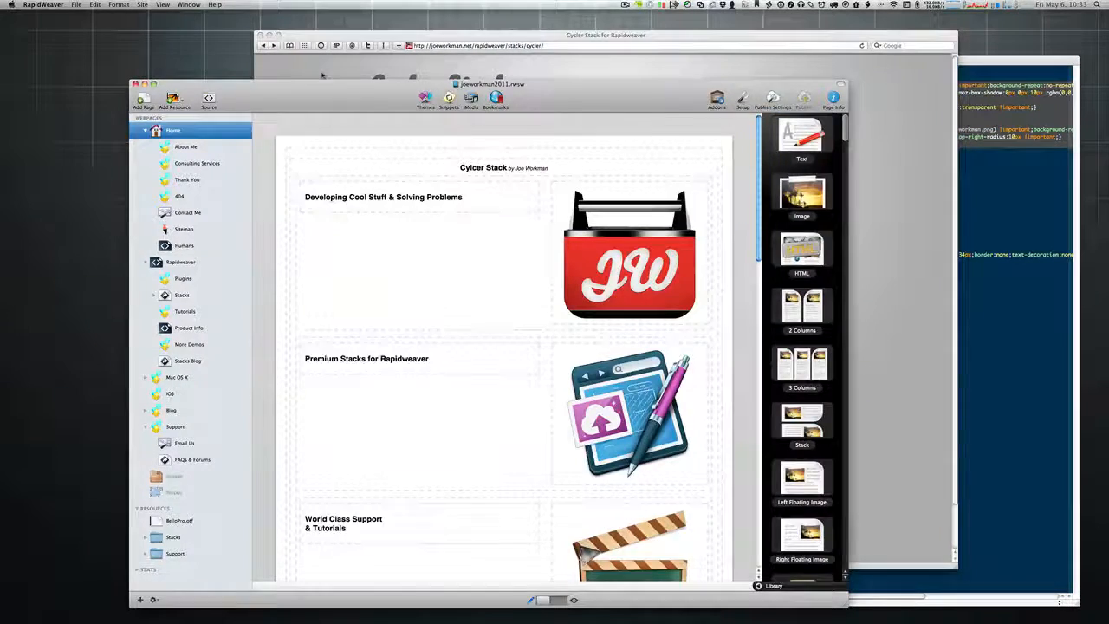
left_click(321, 75)
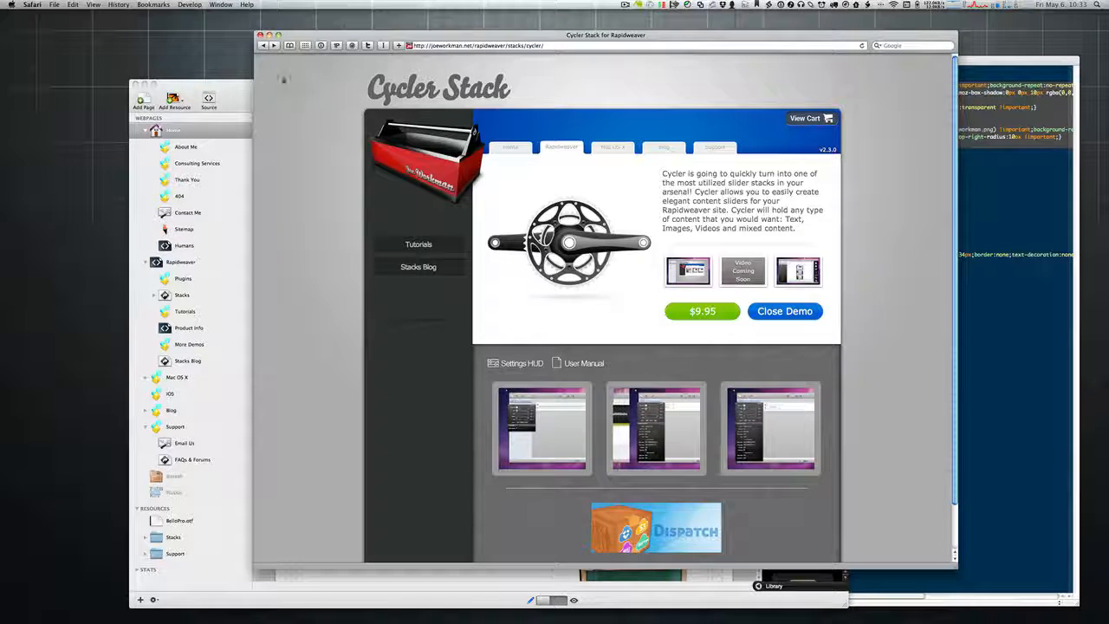
left_click(240, 97)
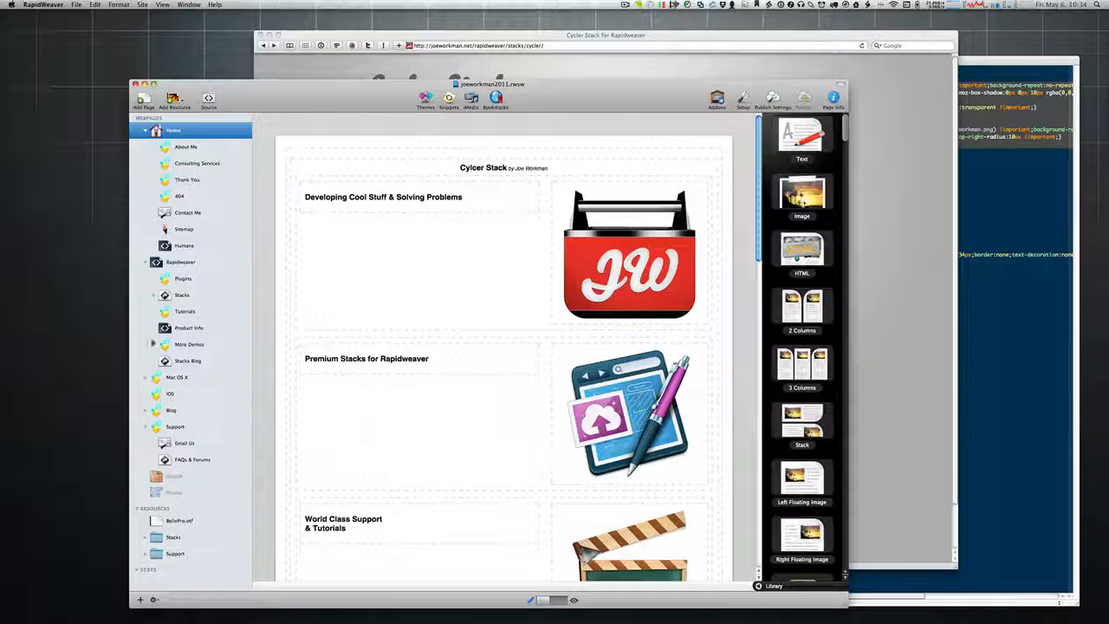
left_click(176, 522)
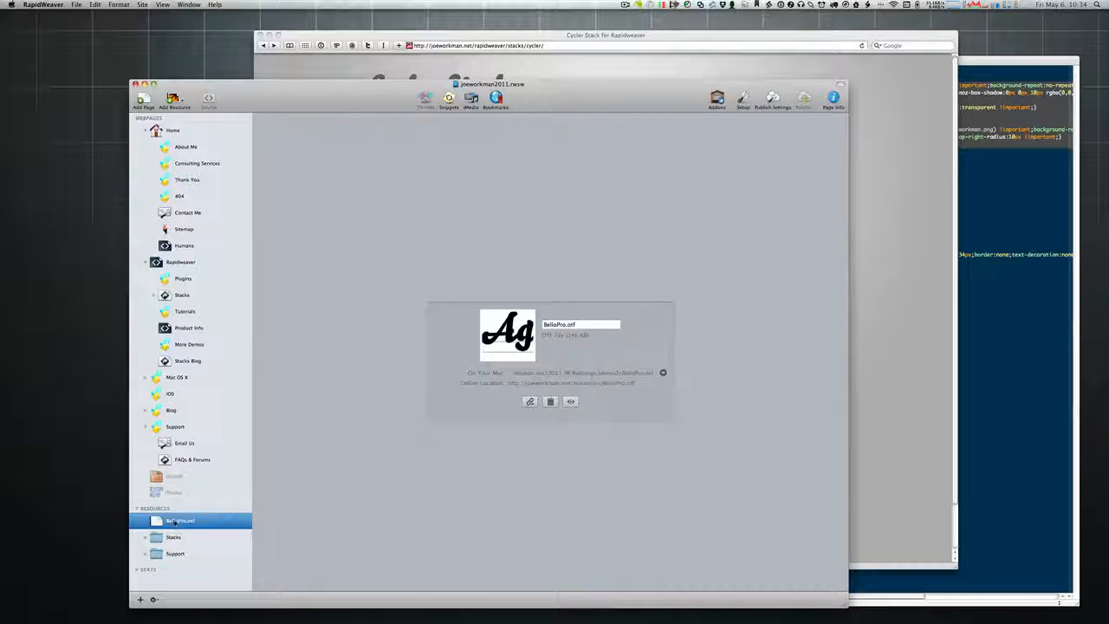
Step: Expand Resources > Stacks > 360-degree to list its numbered jpg images, then collapse Stacks
left_click(145, 538)
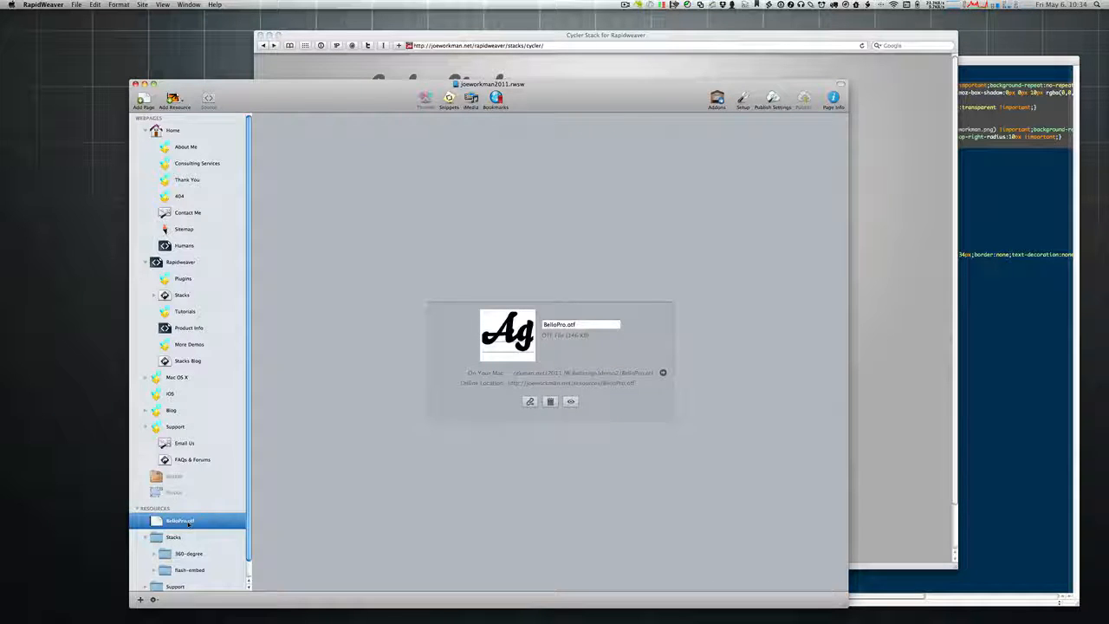
scroll(156, 546, "down", 1)
left_click(162, 543)
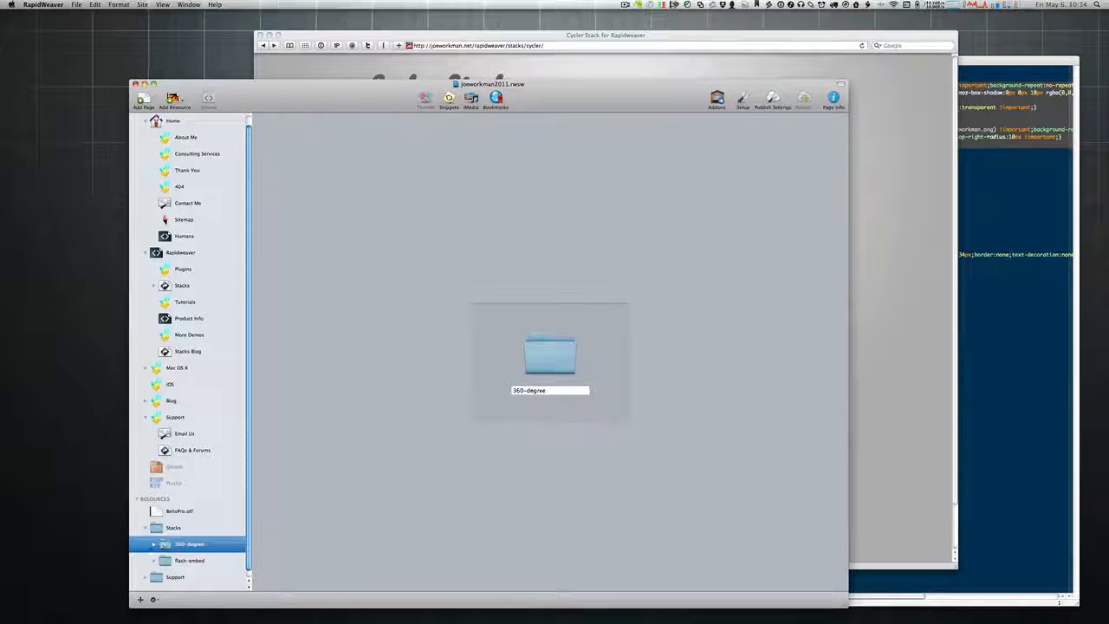
left_click(153, 544)
left_click_drag(249, 345, 265, 497)
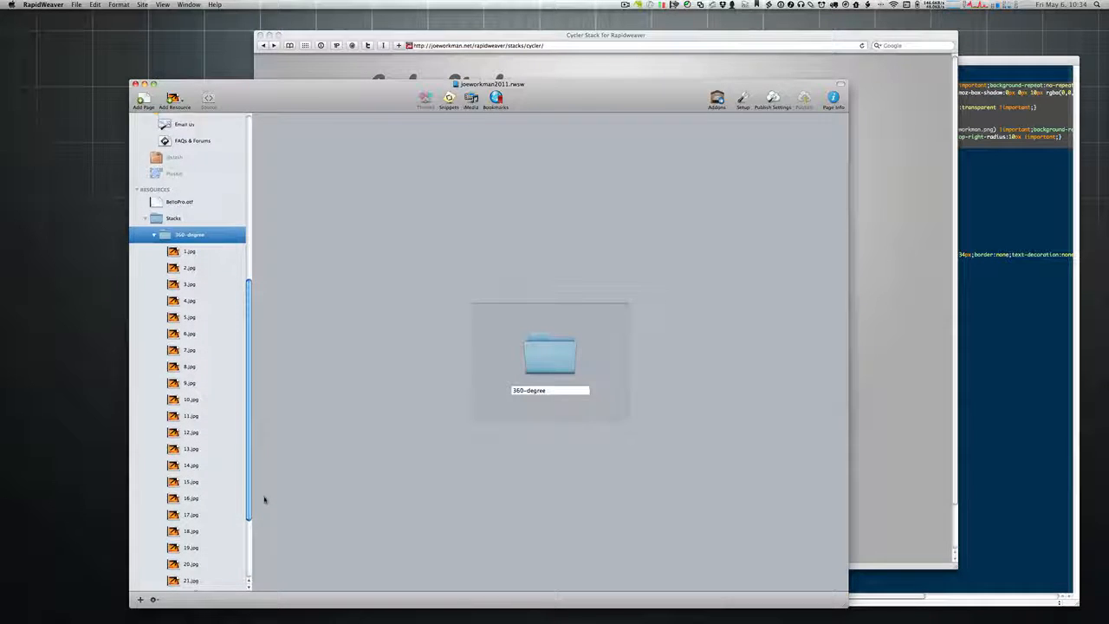
left_click(155, 214)
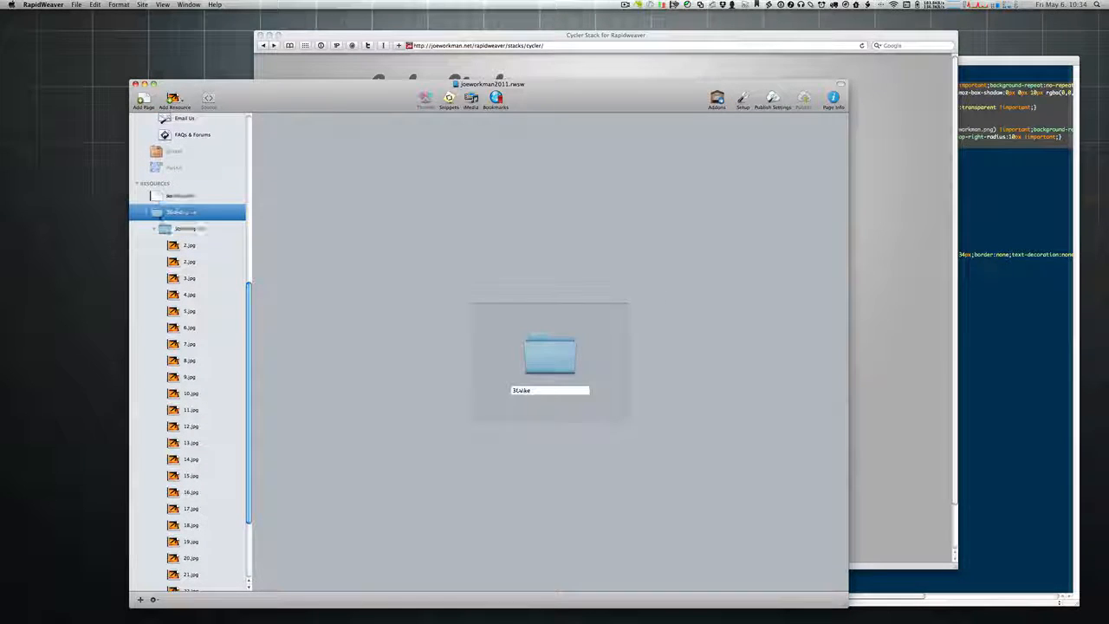
left_click(145, 213)
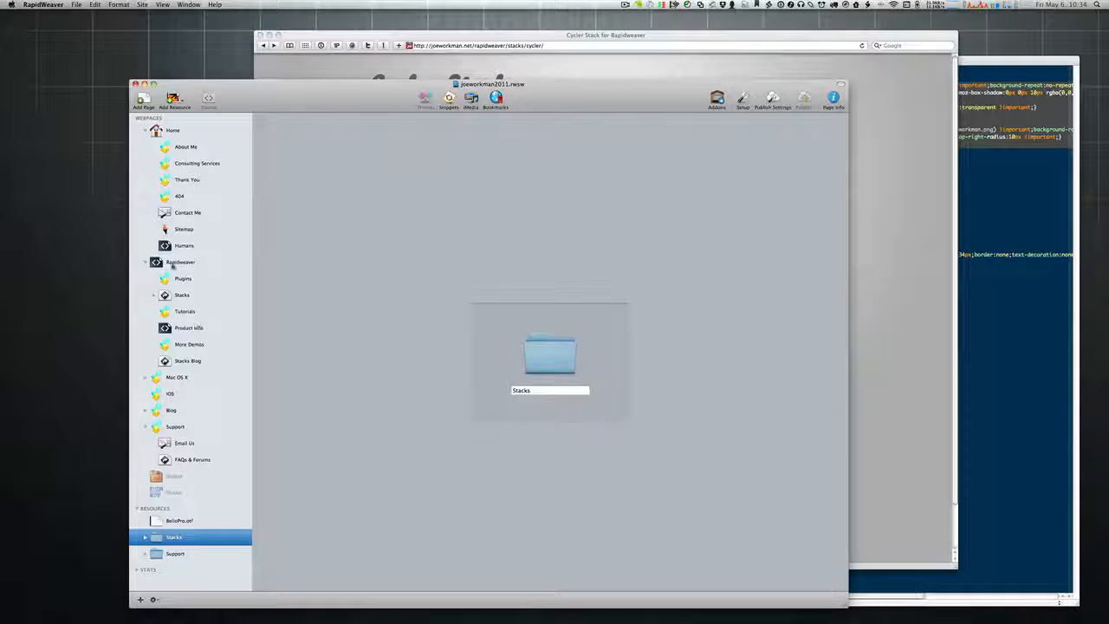
Step: Open the Stacks webpage and browse its child pages, then hide them again
left_click(163, 295)
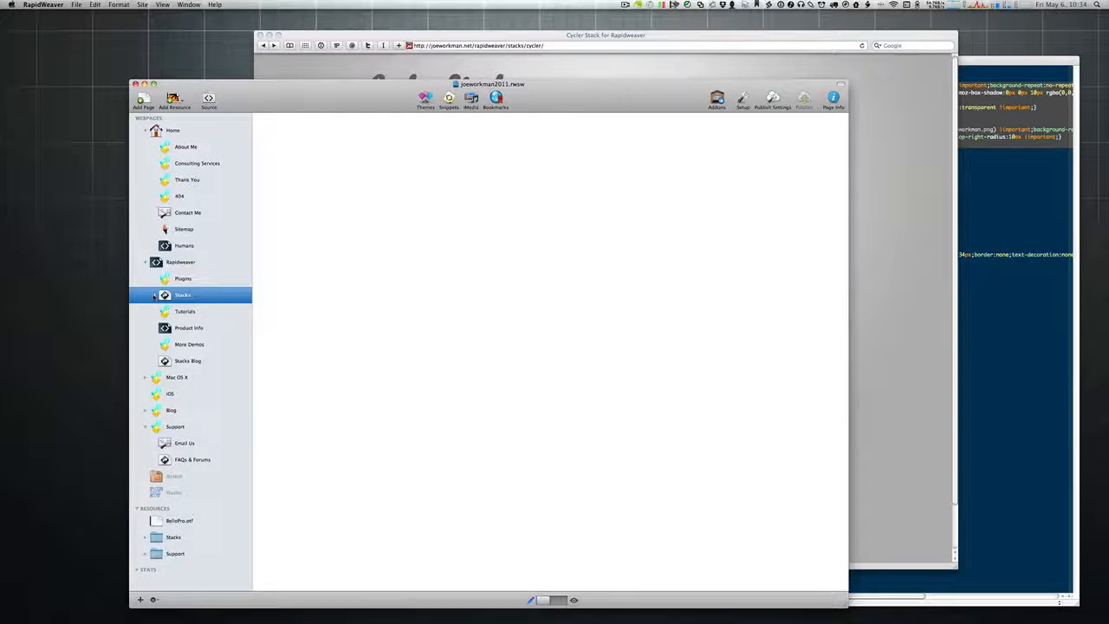
left_click(153, 295)
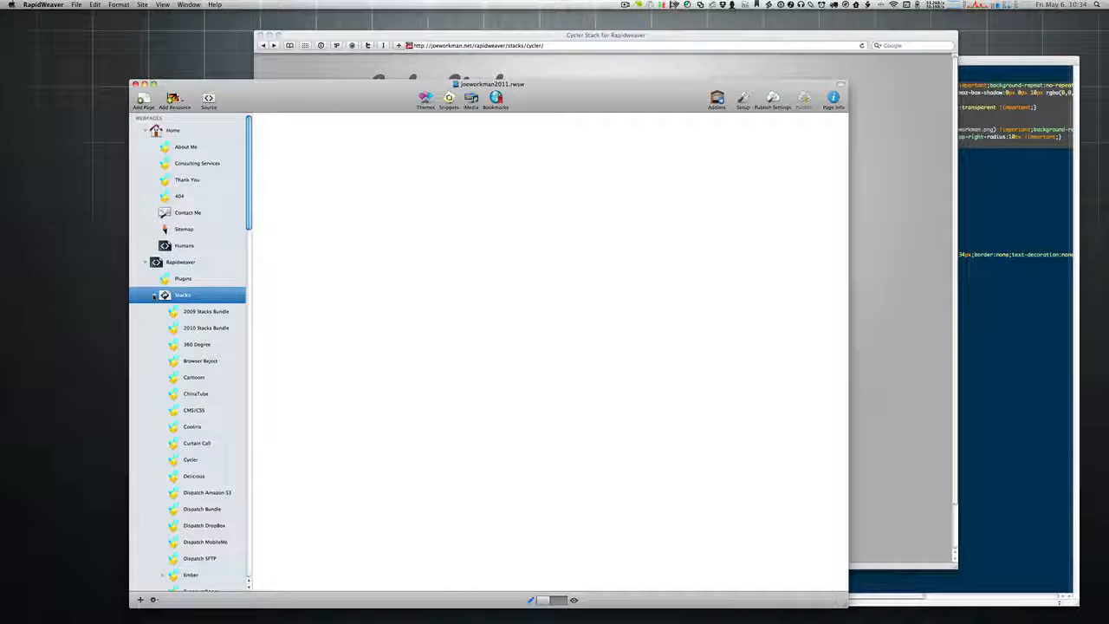
scroll(153, 296, "down", 15)
scroll(190, 305, "down", 10)
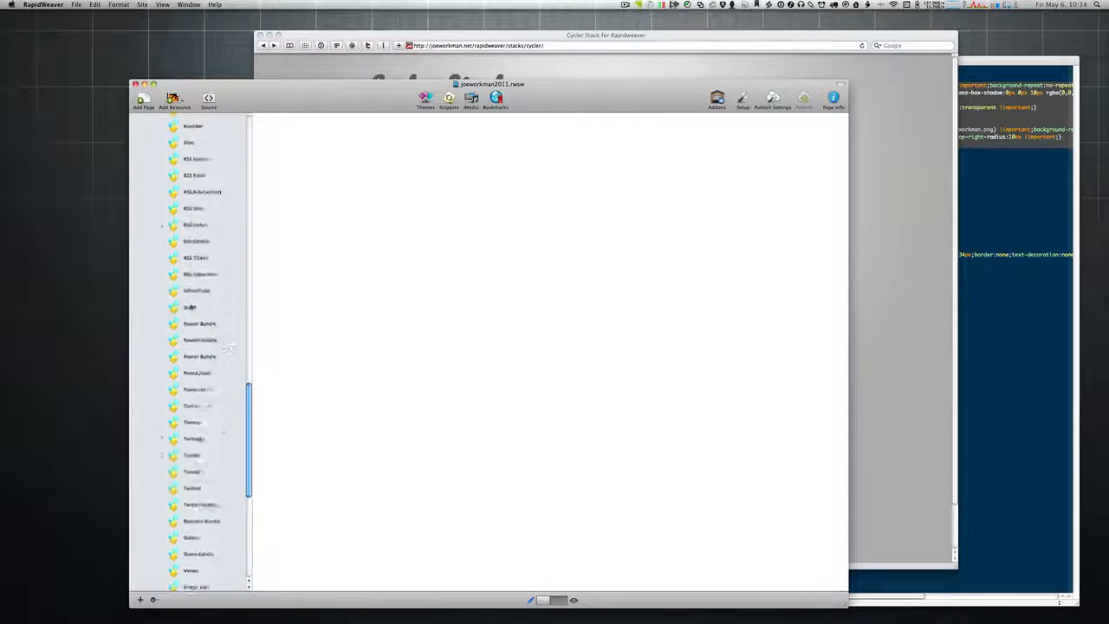
scroll(191, 306, "up", 15)
scroll(191, 306, "up", 8)
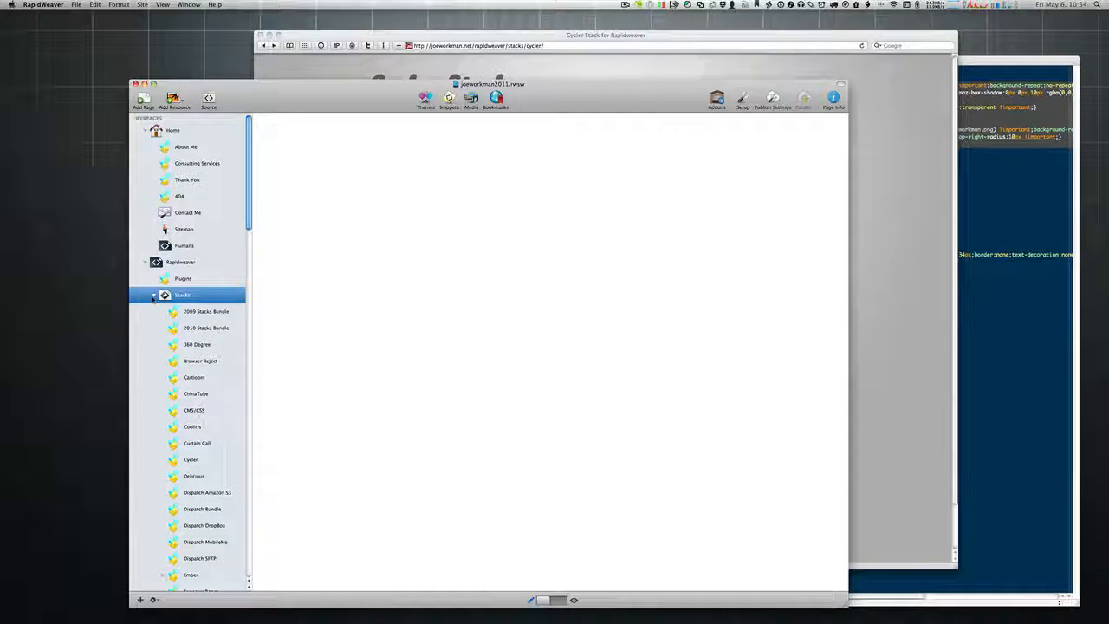
left_click(153, 295)
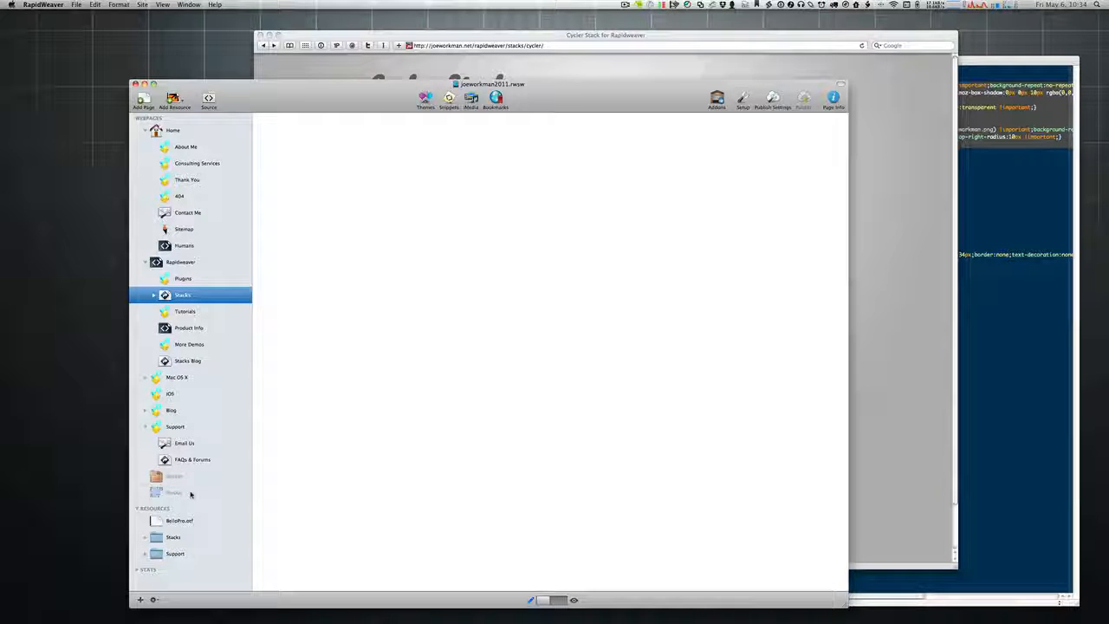
Step: Re-expand the Stacks resources to the 360-degree image folder, then bring Safari forward
left_click(147, 539)
scroll(190, 450, "down", 5)
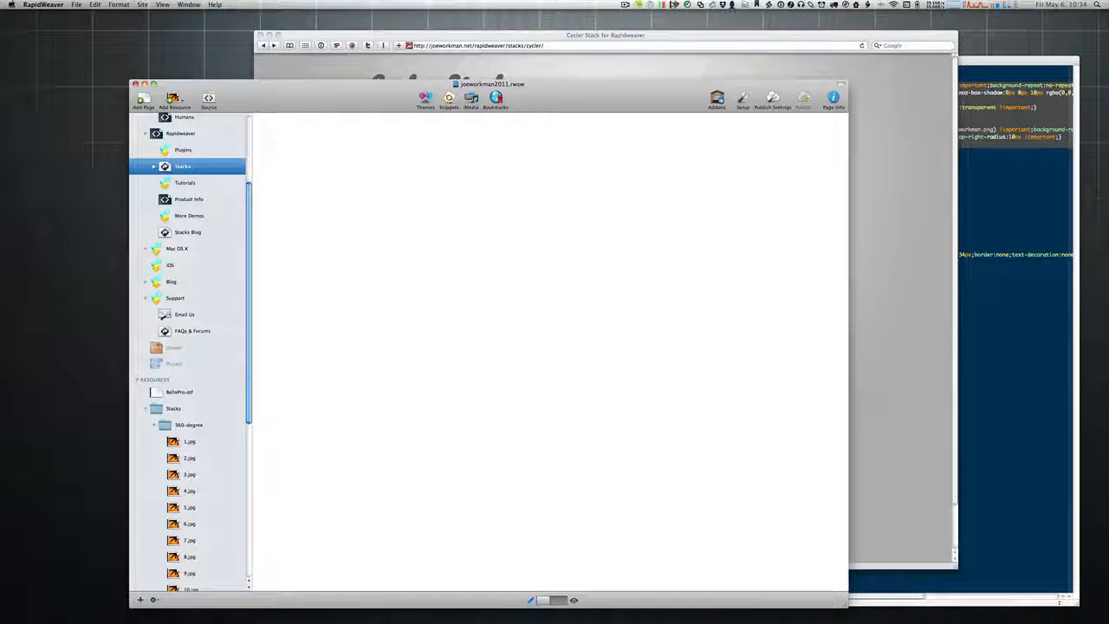
left_click(164, 425)
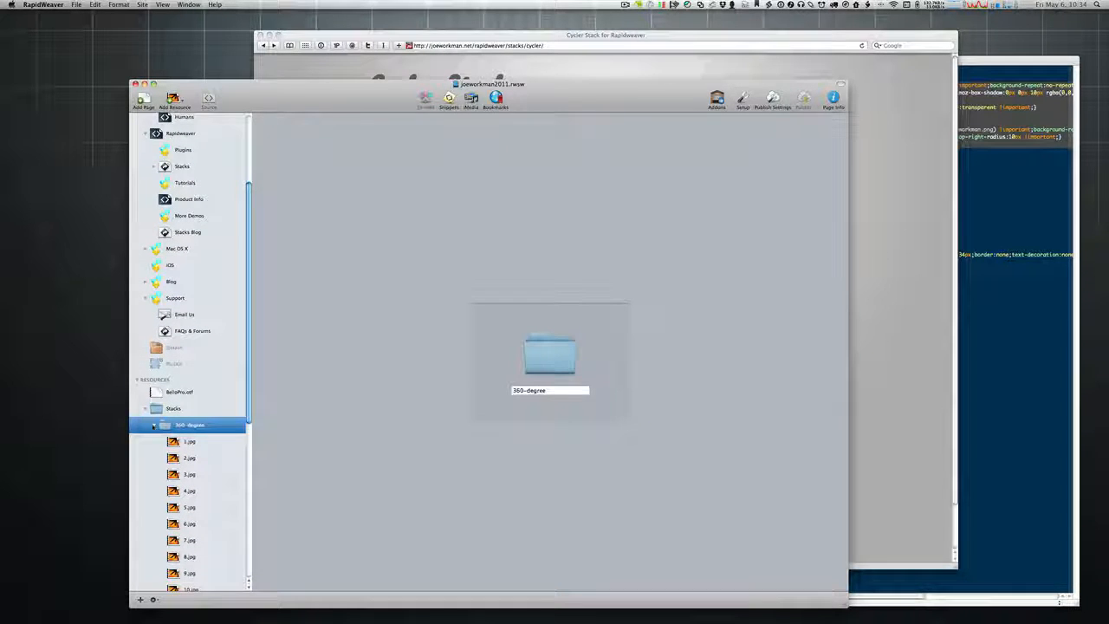
left_click(153, 424)
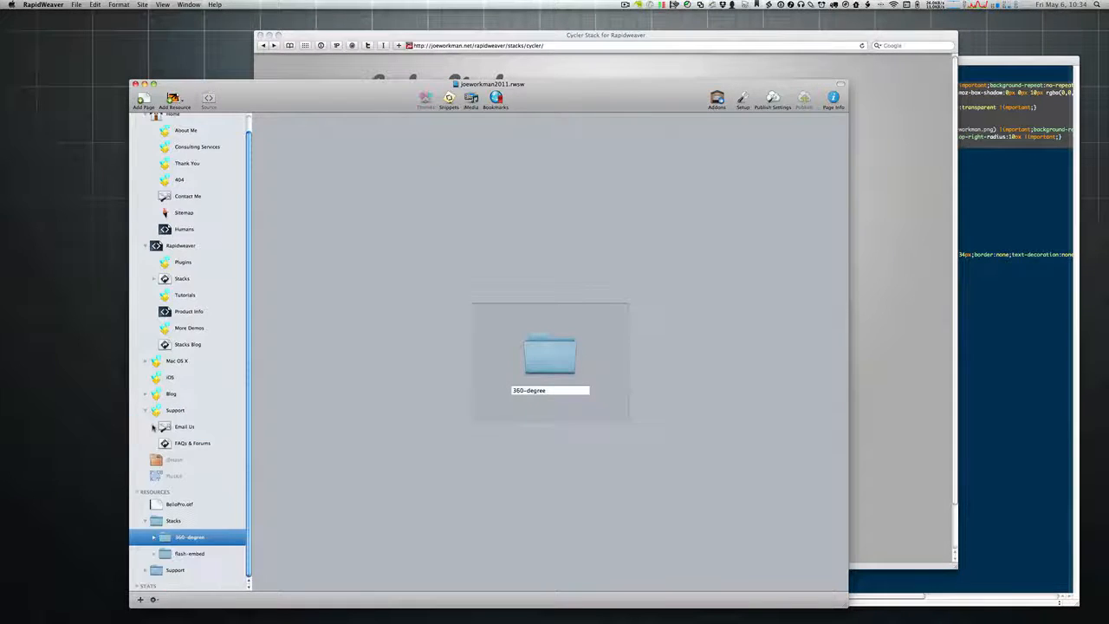
left_click(154, 537)
left_click(542, 33)
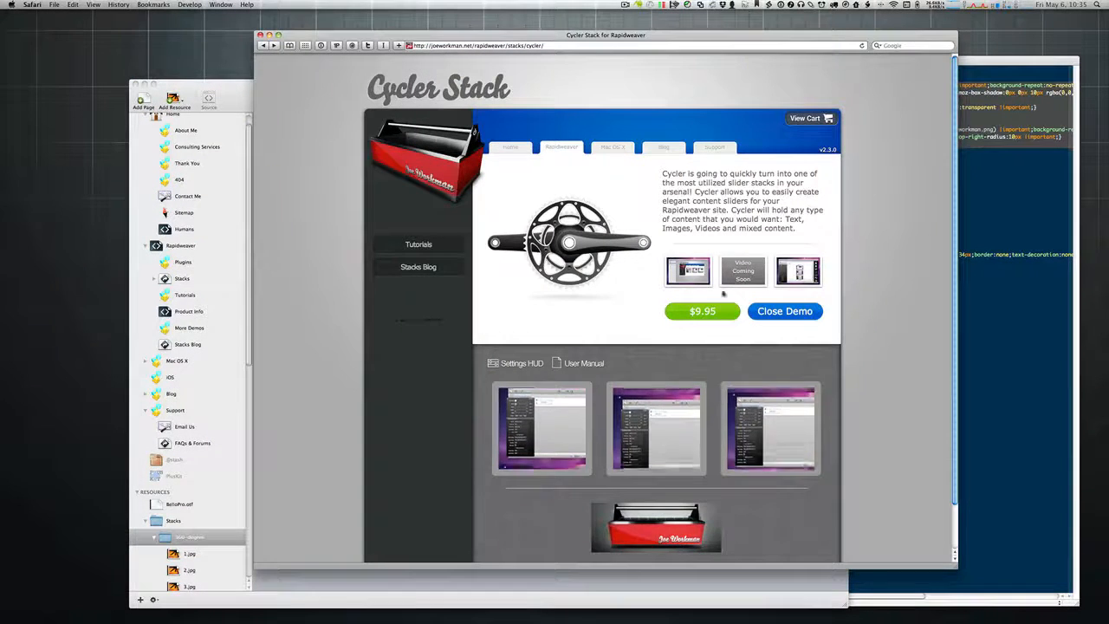
Step: Filter the stacks catalogue to Image stacks and open the 360 Degree stack's live demo
left_click(563, 148)
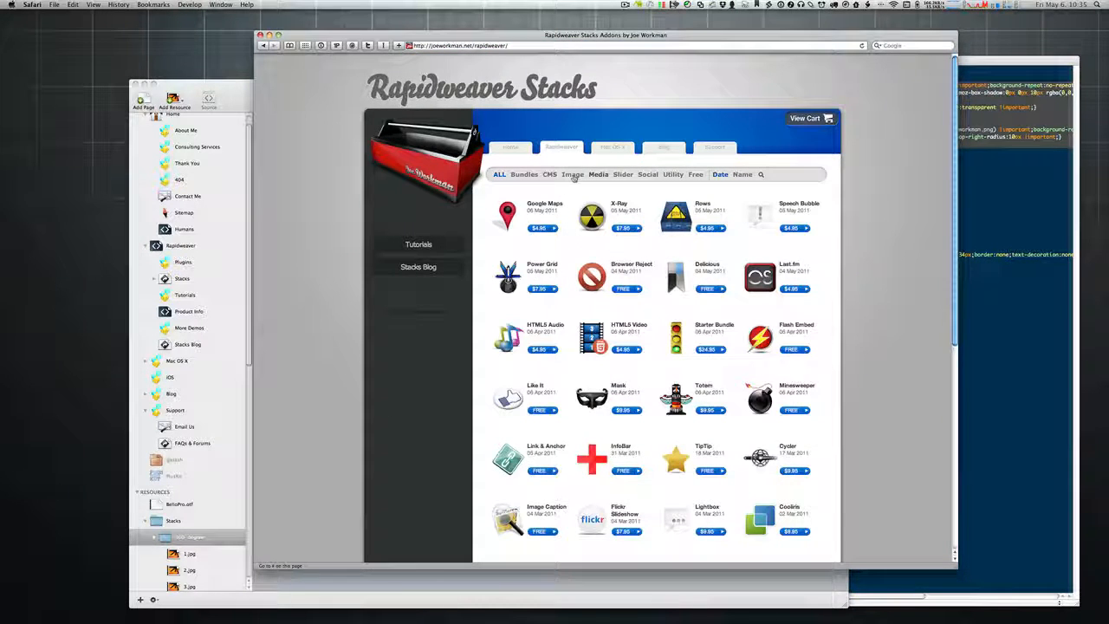
left_click(573, 174)
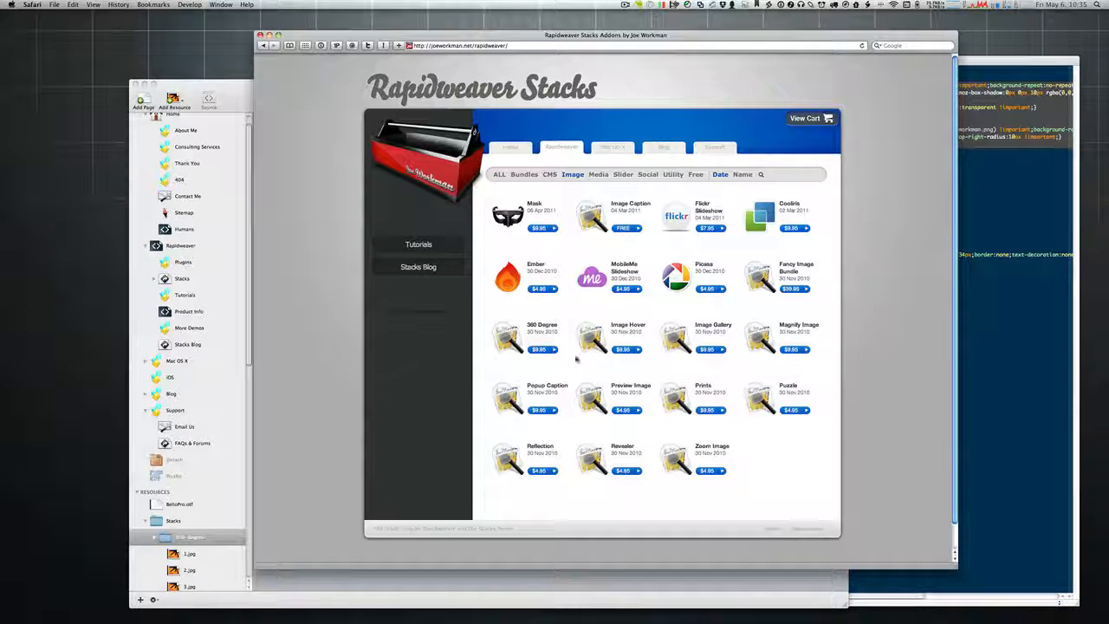
left_click(498, 338)
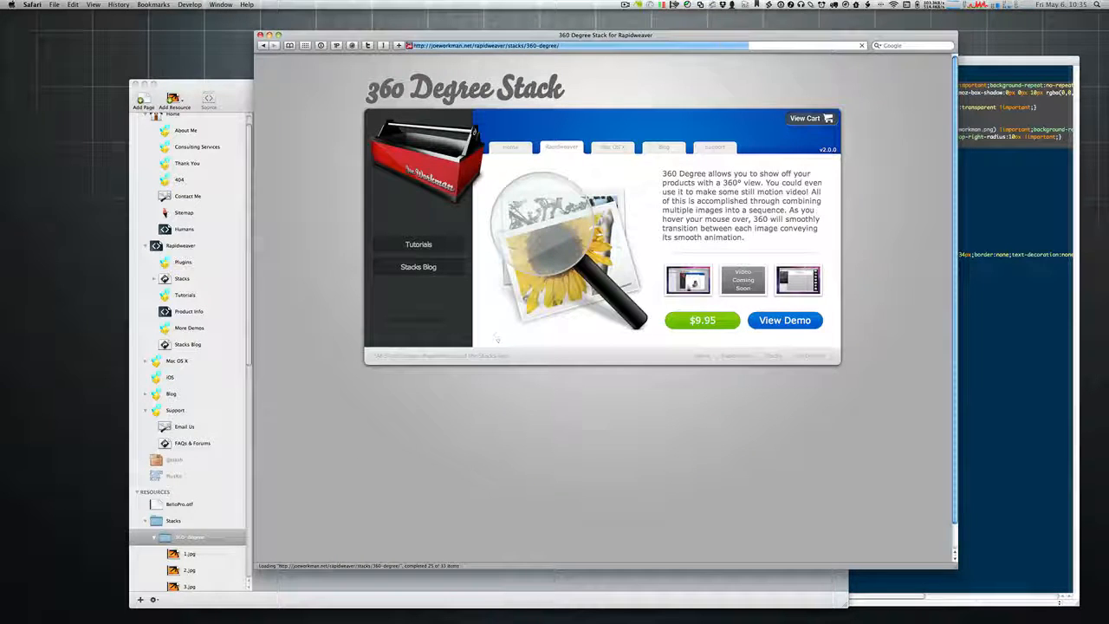
left_click(784, 320)
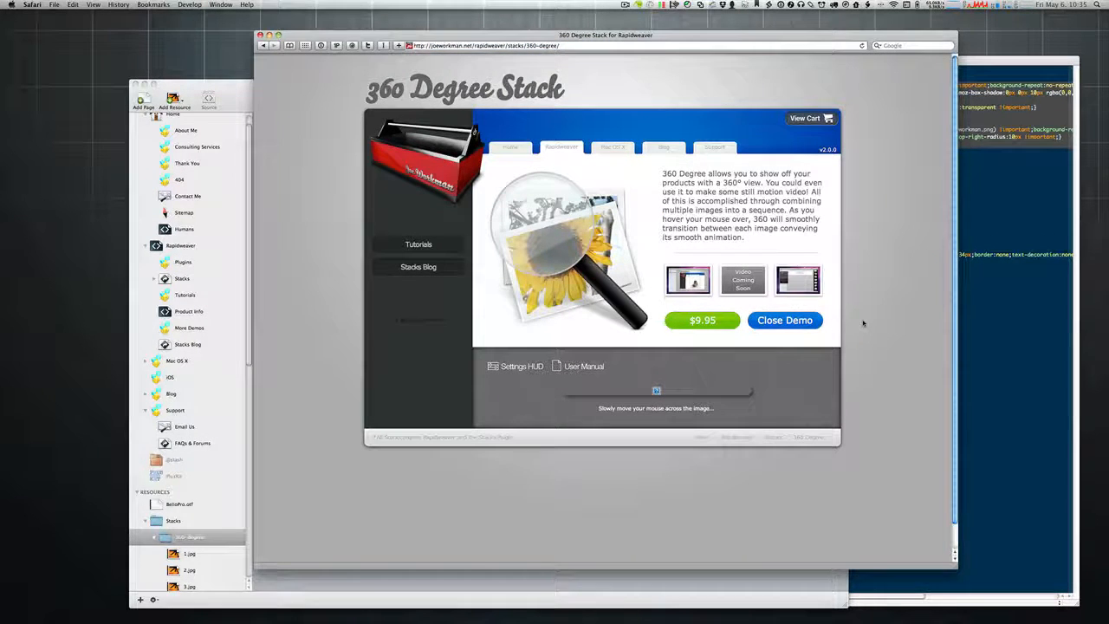
Step: Toggle the 360 Degree demo panel, inspect the demo image, and show RapidWeaver's 360-degree folder
left_click(784, 320)
left_click(784, 320)
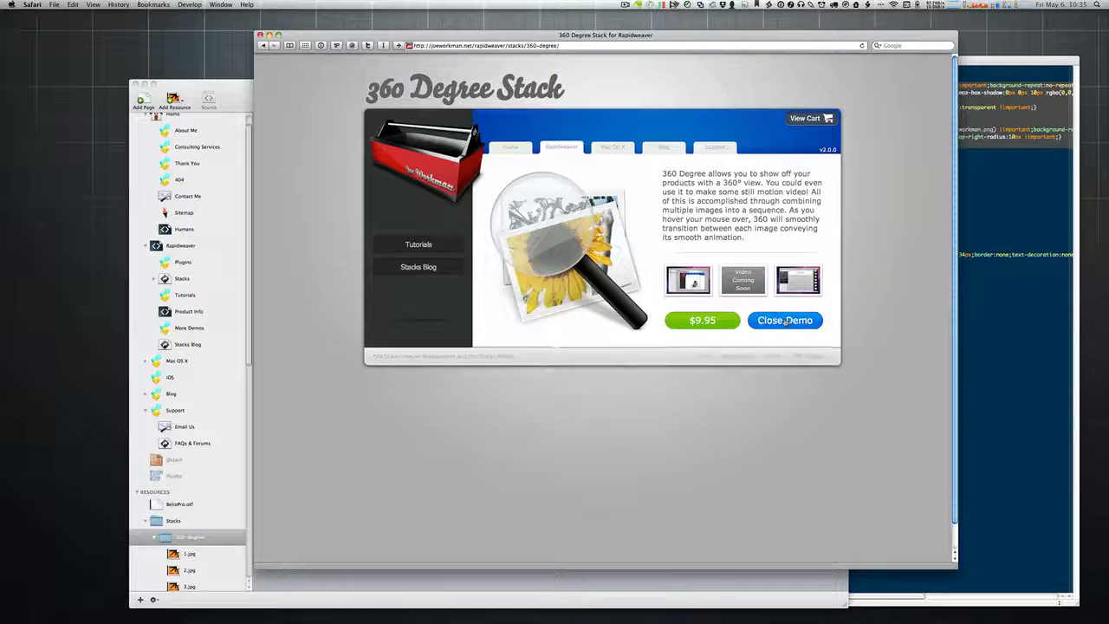
left_click(784, 320)
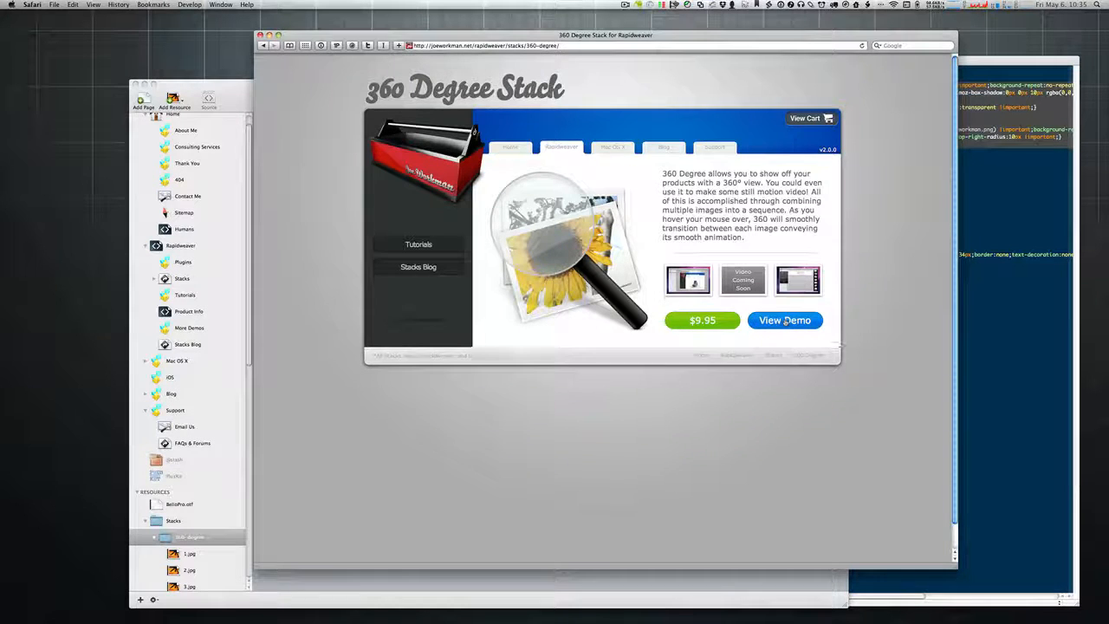
left_click(784, 320)
right_click(655, 391)
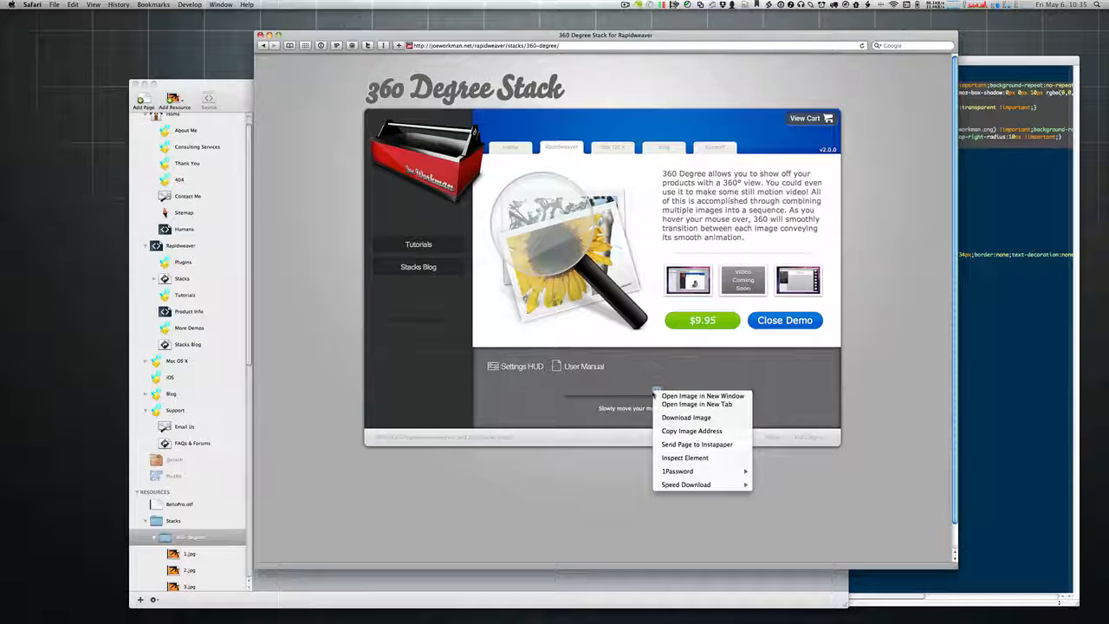
left_click(626, 417)
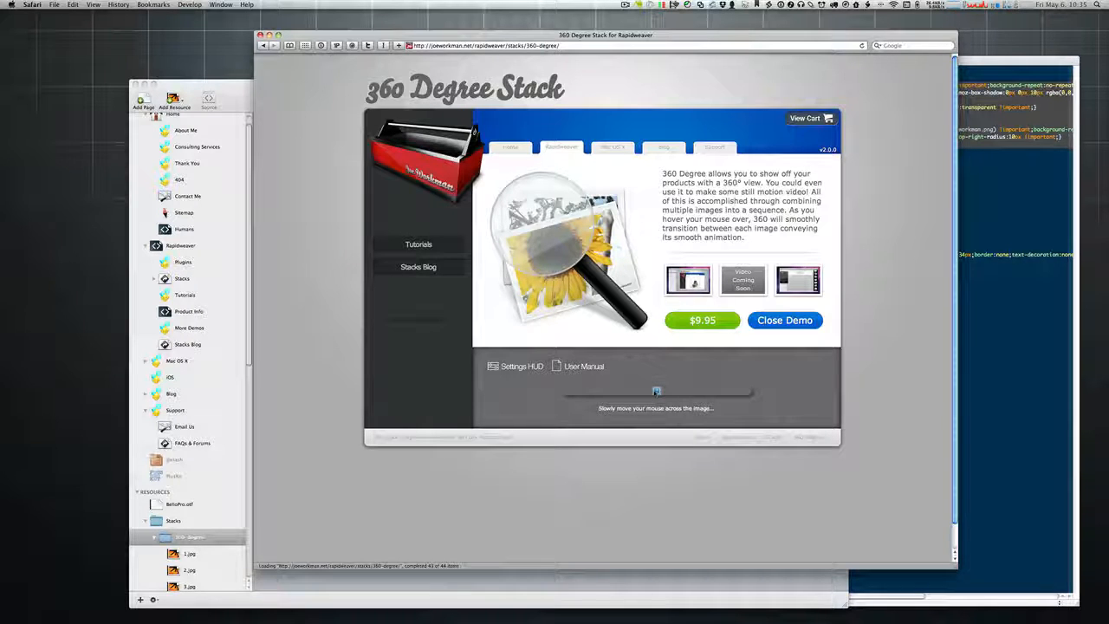
left_click(186, 537)
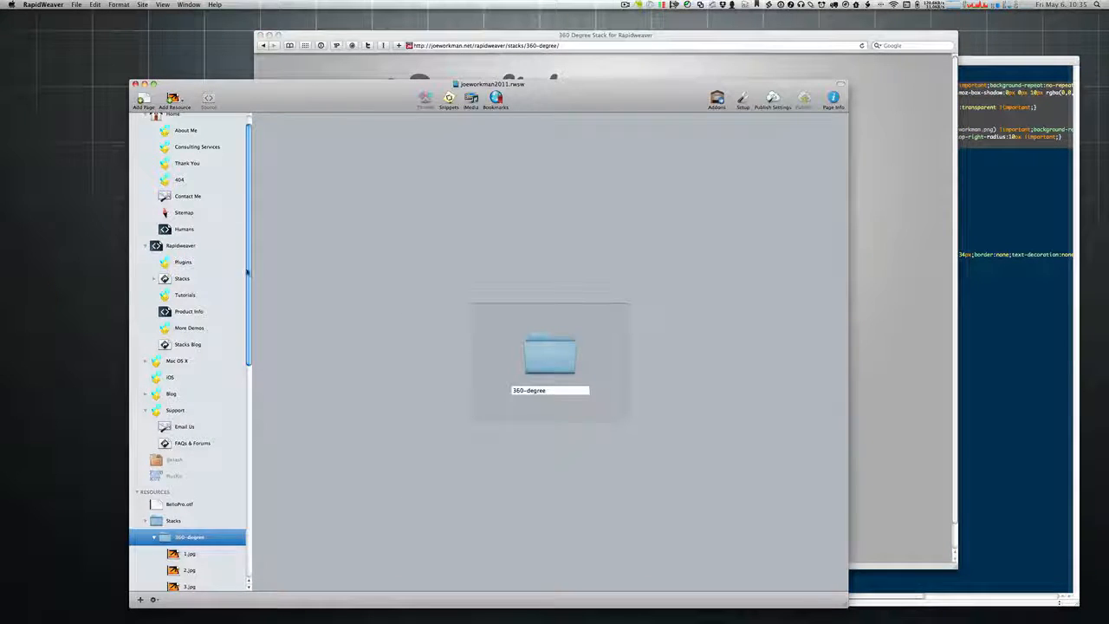
Step: Open the Stacks > 360 Degree page and the Fancy Image 360 stack's settings
scroll(247, 273, "up", 2)
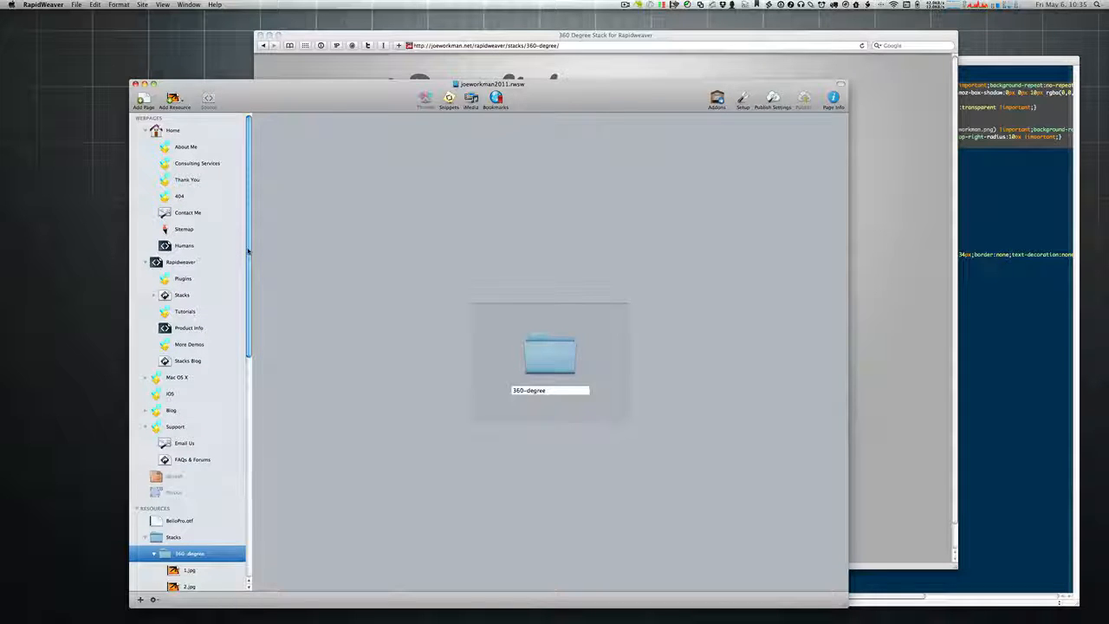
left_click(153, 295)
left_click(199, 344)
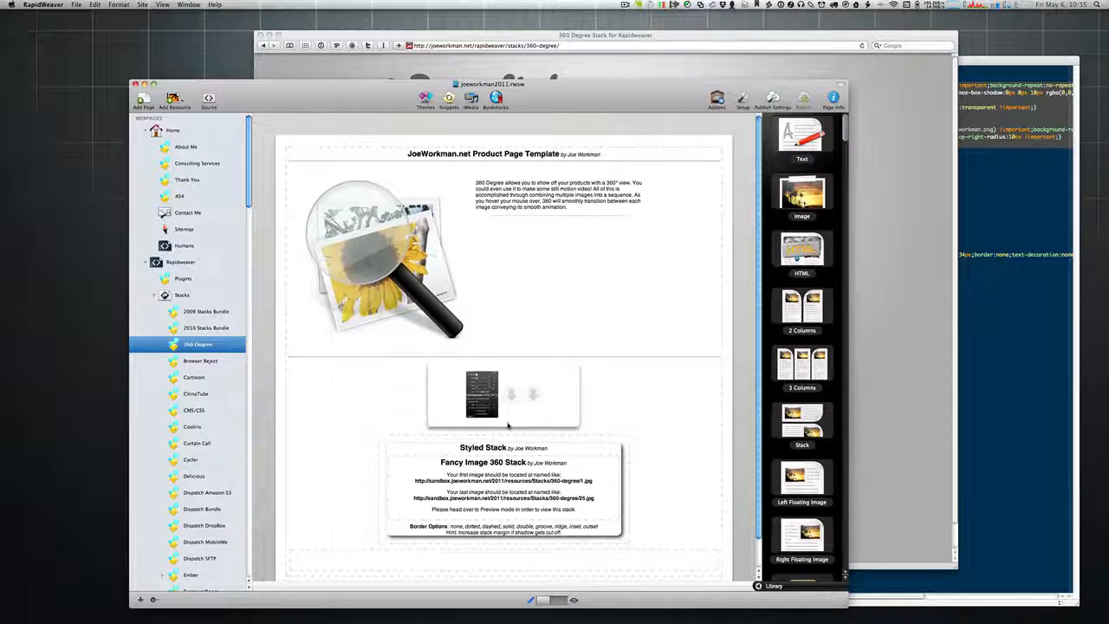
left_click(454, 468)
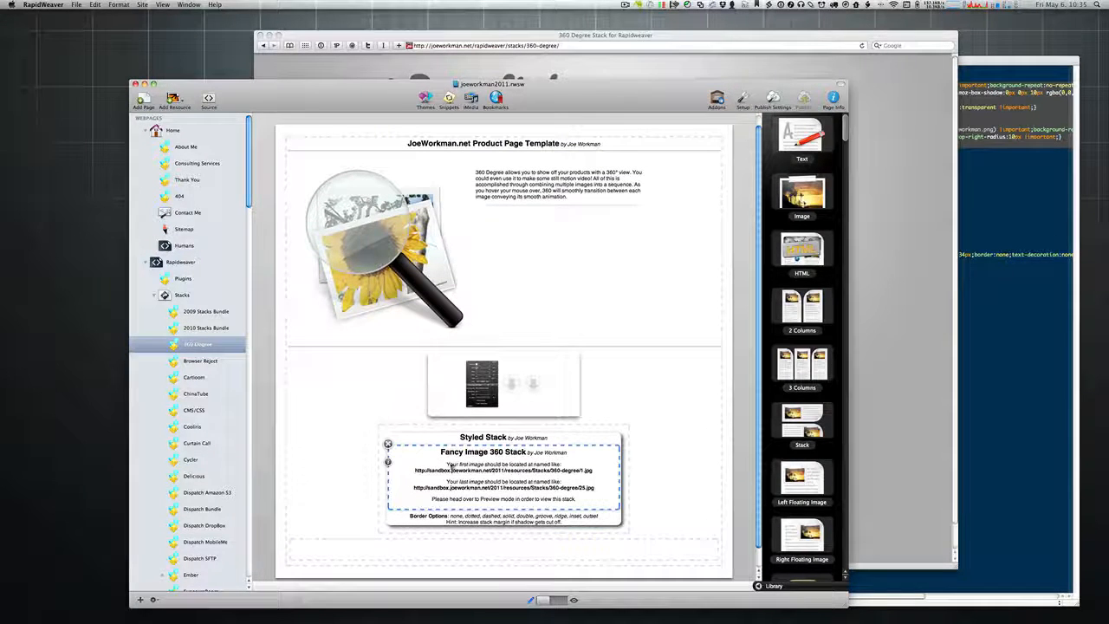
left_click(389, 461)
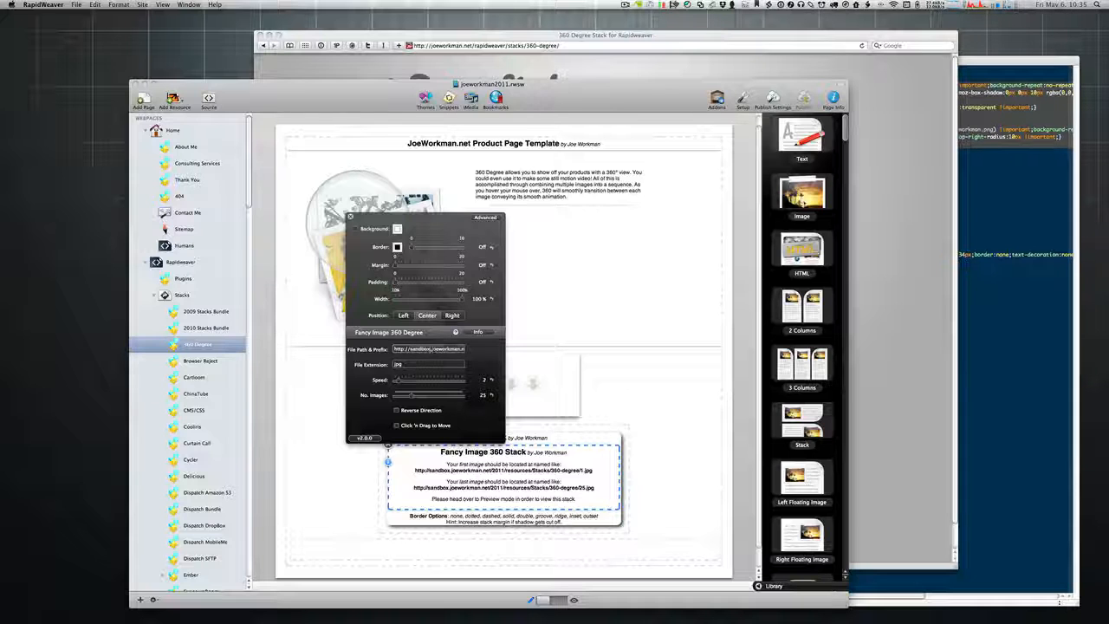
left_click(462, 349)
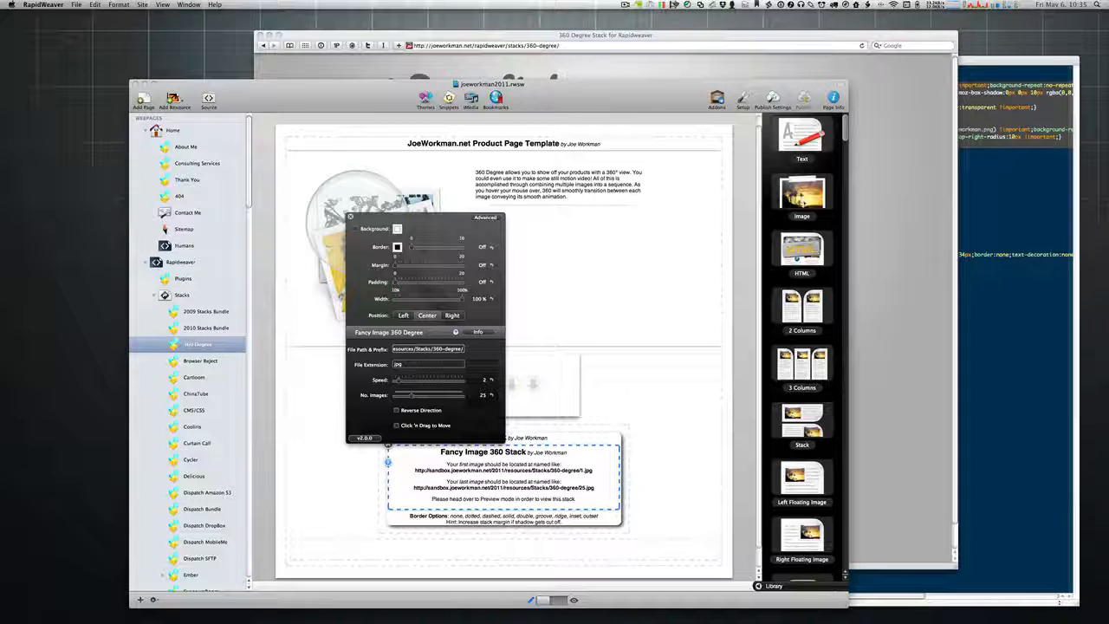
key("Up")
left_click(433, 348)
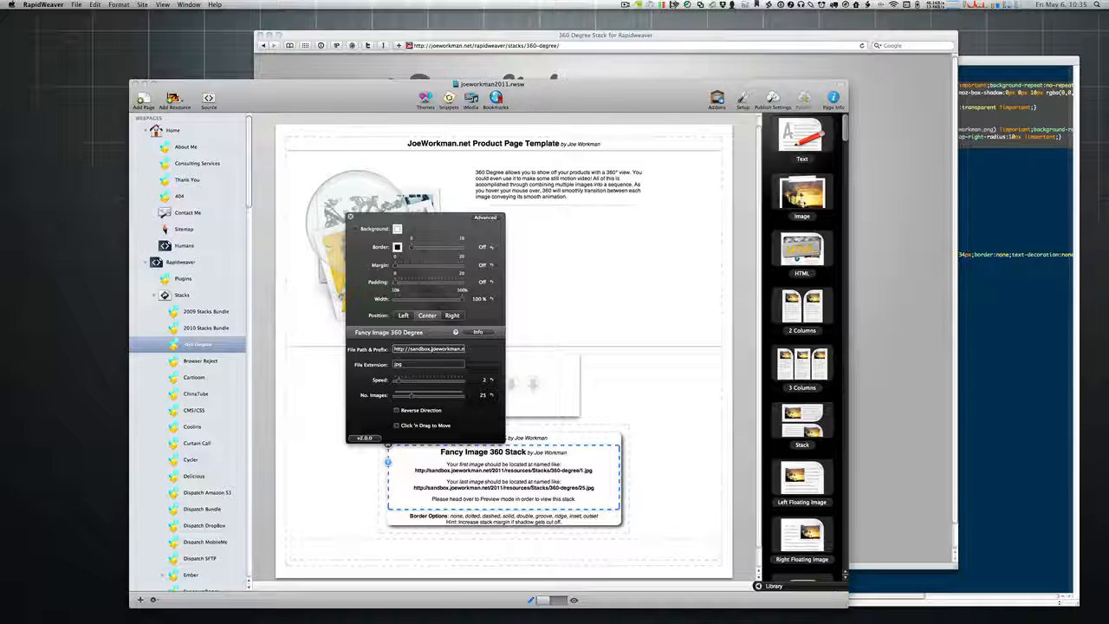
key("BackSpace")
key("BackSpace")
key("BackSpace")
key("BackSpace")
key("BackSpace")
key("BackSpace")
key("BackSpace")
key("BackSpace")
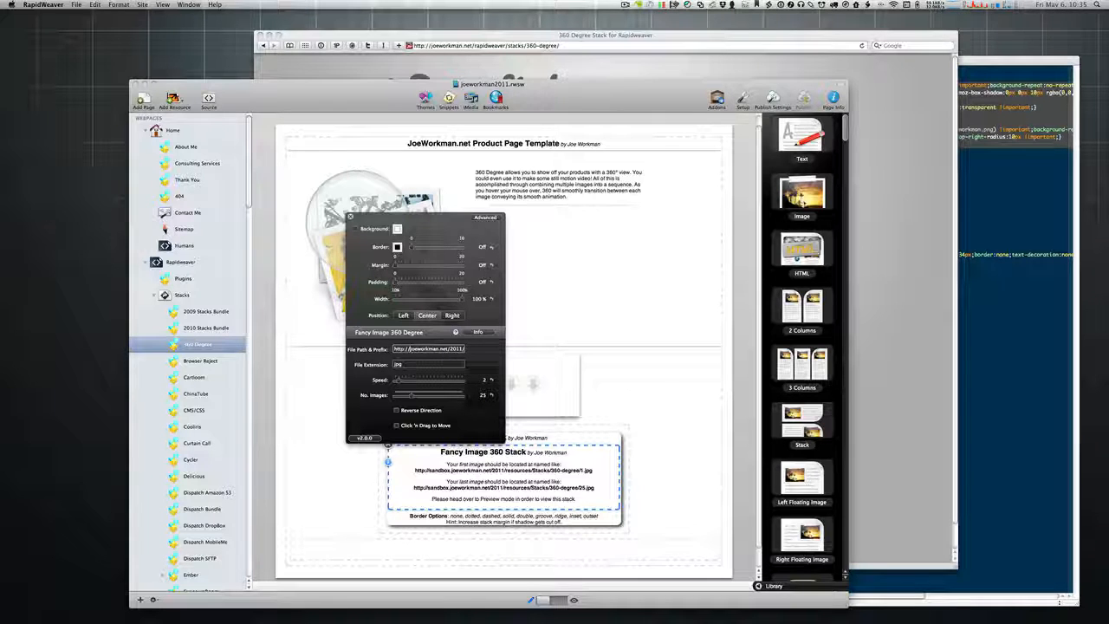
key("super+Right")
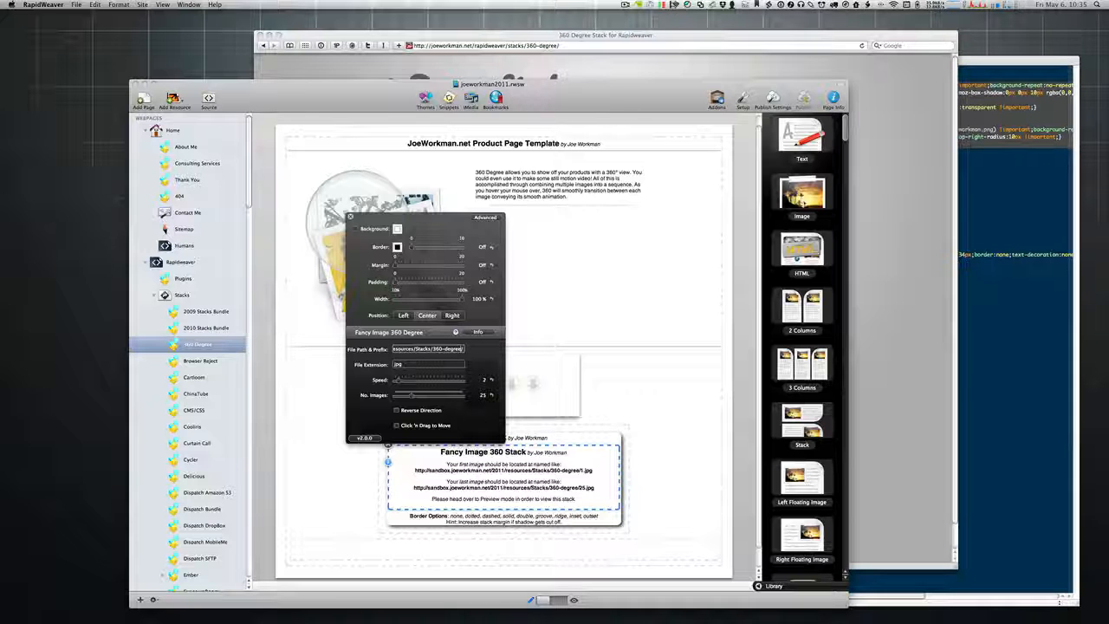
key("alt+Left")
key("alt+Left")
key("alt+Left")
key("alt+Left")
key("alt+Left")
key("alt+Left")
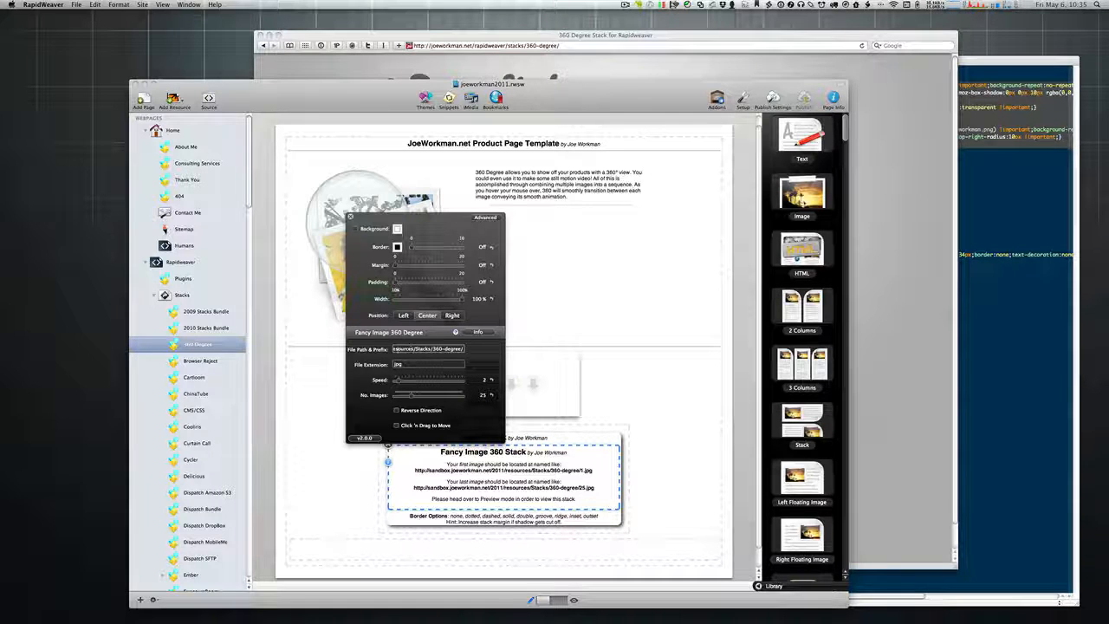
key("BackSpace")
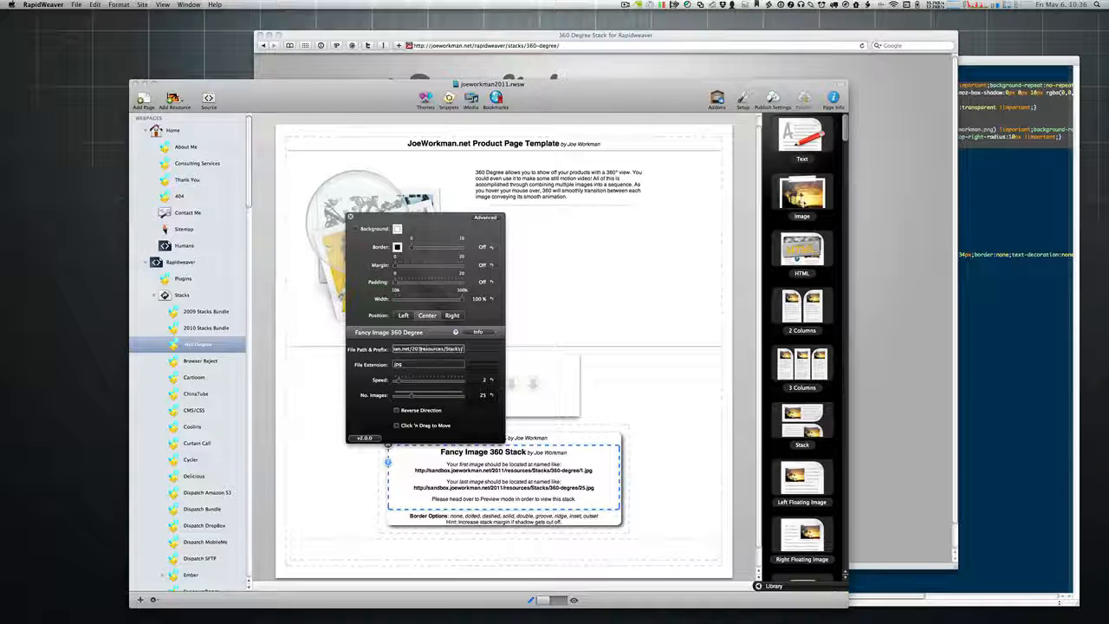
key("BackSpace")
key("alt+Left")
key("alt+Left")
key("alt+Left")
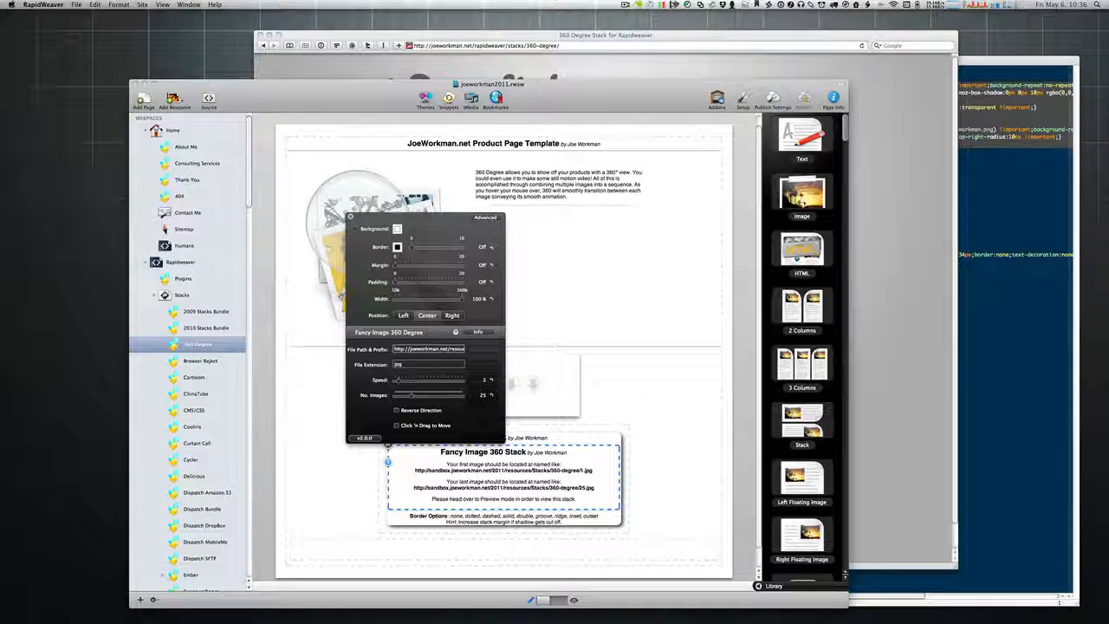
key("alt+Right")
key("alt+Right")
key("alt+Right")
key("alt+Left")
key("alt+Left")
key("alt+Left")
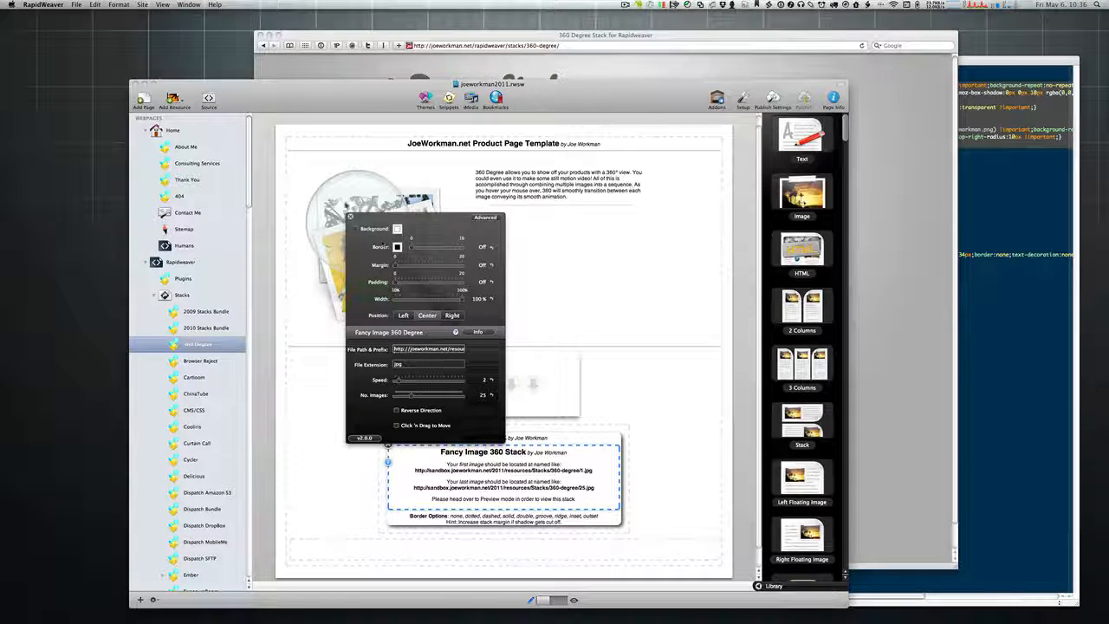
left_click(351, 216)
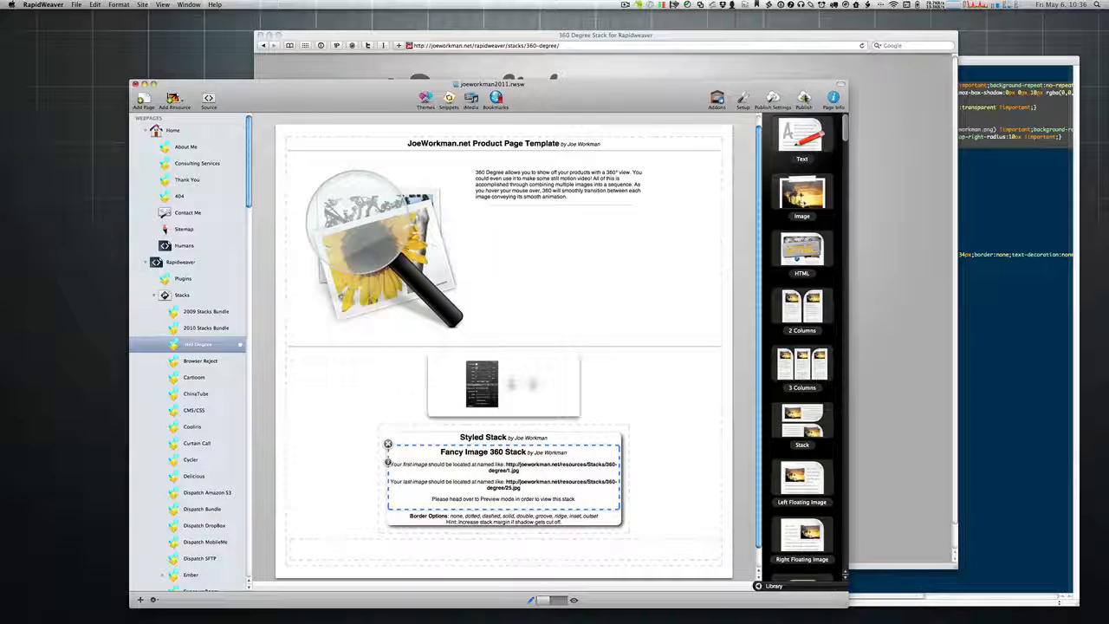
Step: Publish the site, check the version in About RapidWeaver, then return to the project
left_click(804, 97)
left_click(622, 200)
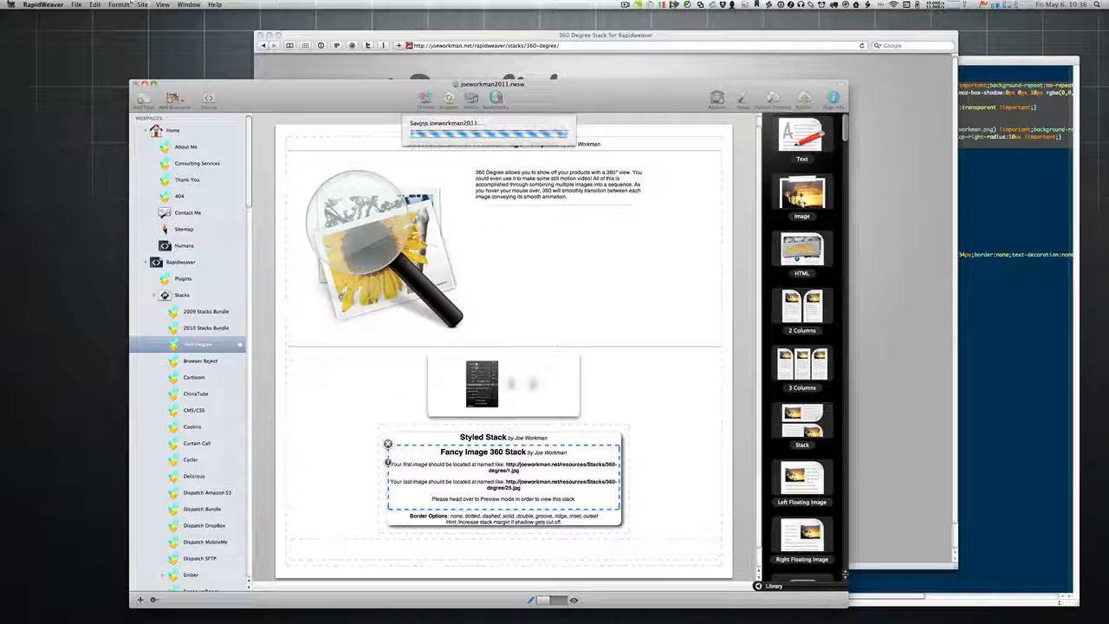
left_click(44, 4)
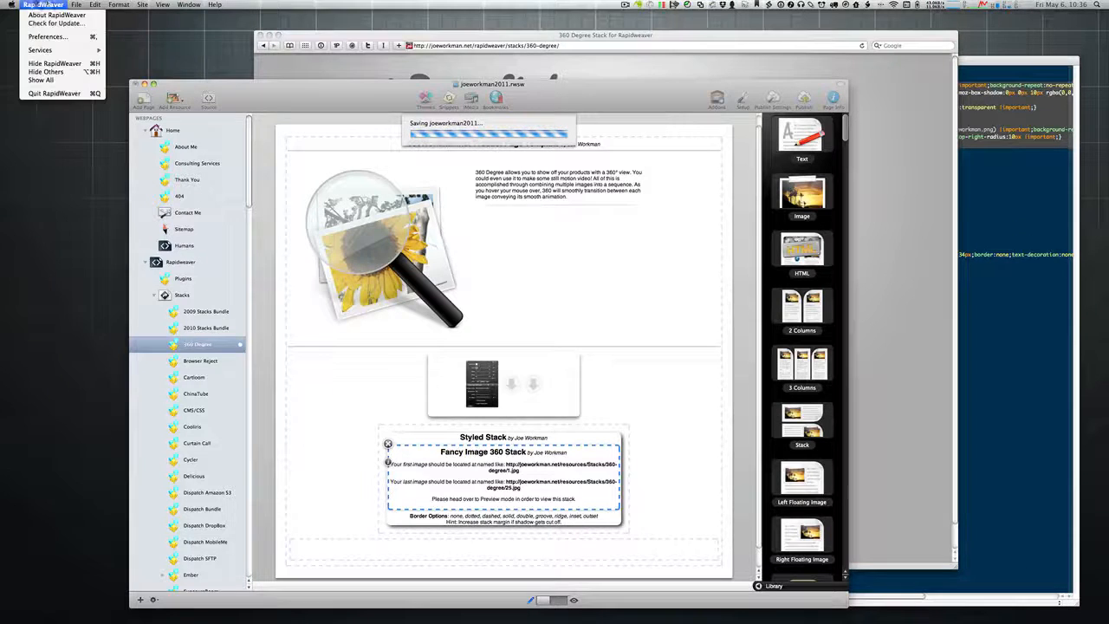
left_click(52, 15)
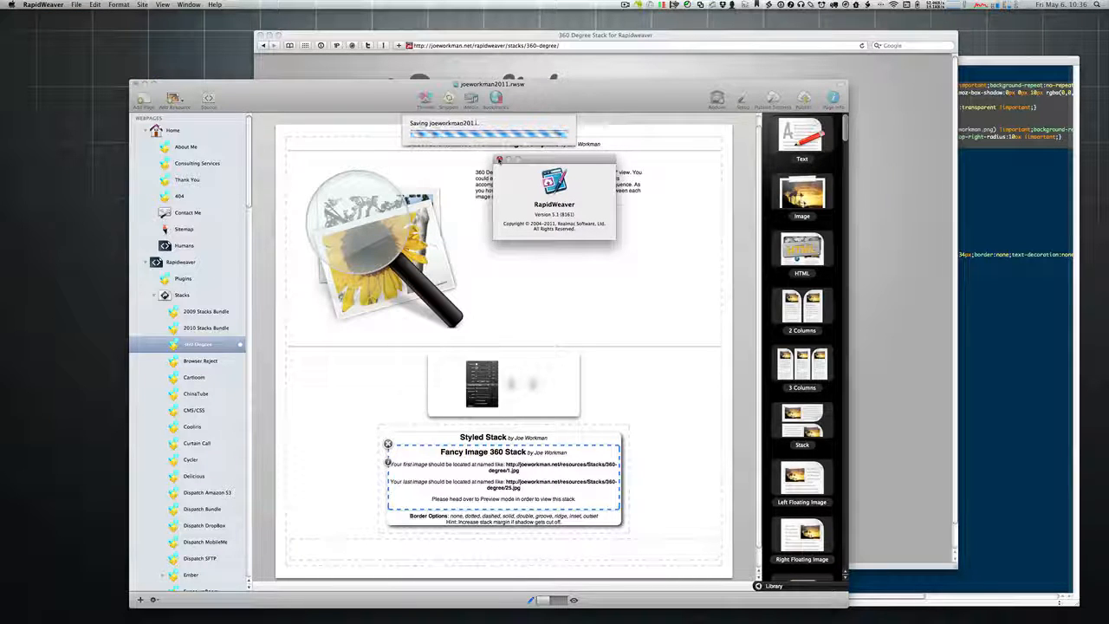
left_click(499, 160)
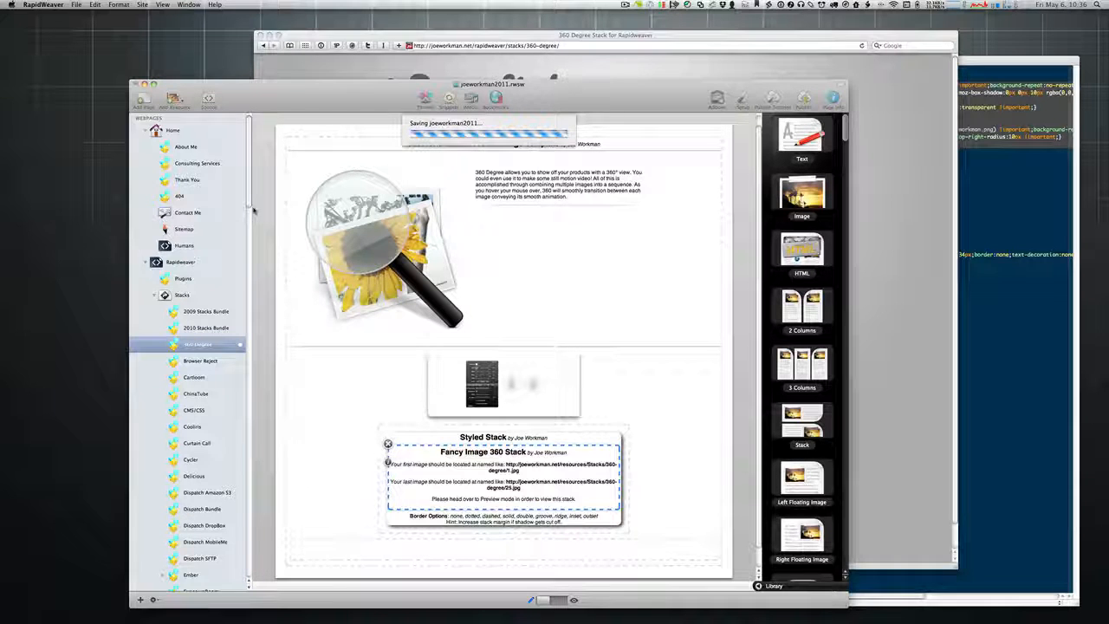
left_click(266, 72)
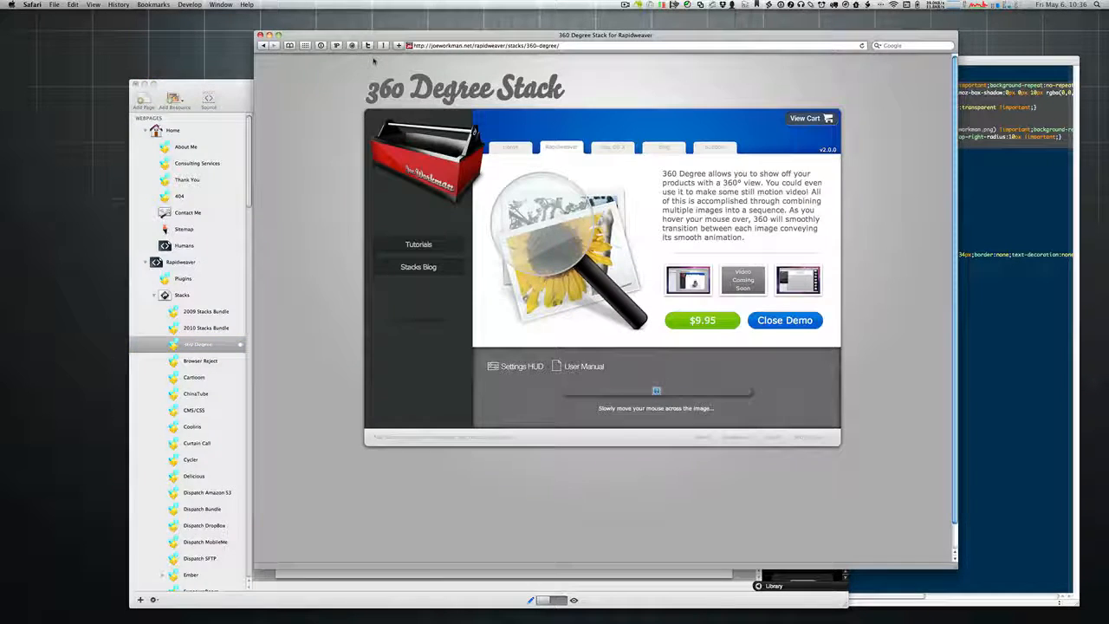
left_click(246, 89)
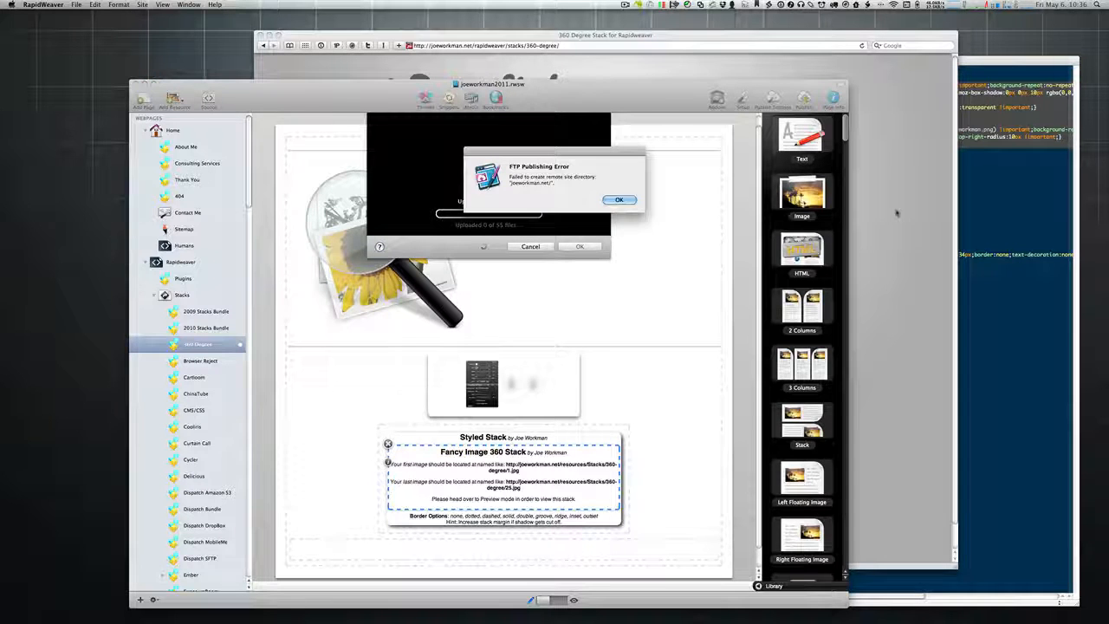
Step: Dismiss the FTP Publishing Error alert and the Publishing Failed notice
left_click(619, 200)
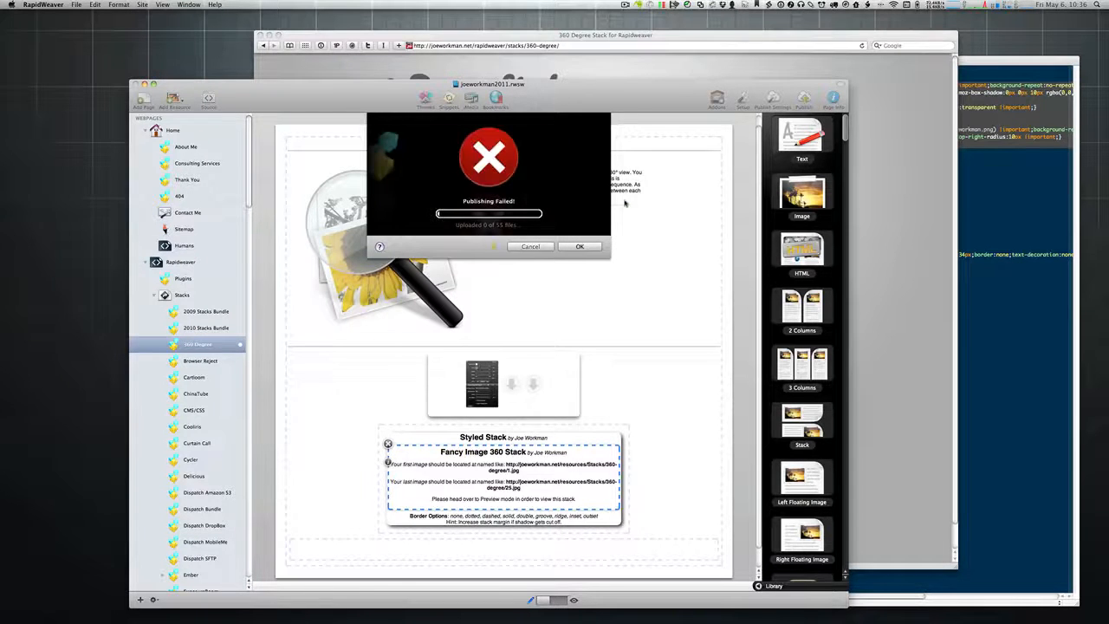
left_click(576, 249)
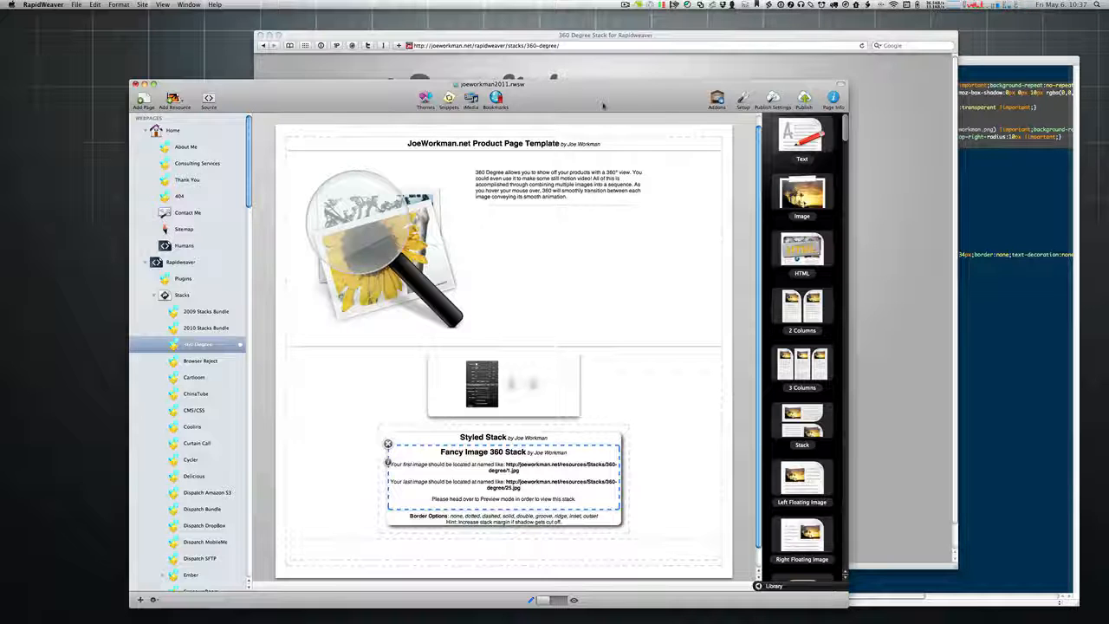
Step: Move RapidWeaver aside and launch 1Password via the launcher ('pass'), leaving it locked
left_click_drag(604, 105, 1108, 82)
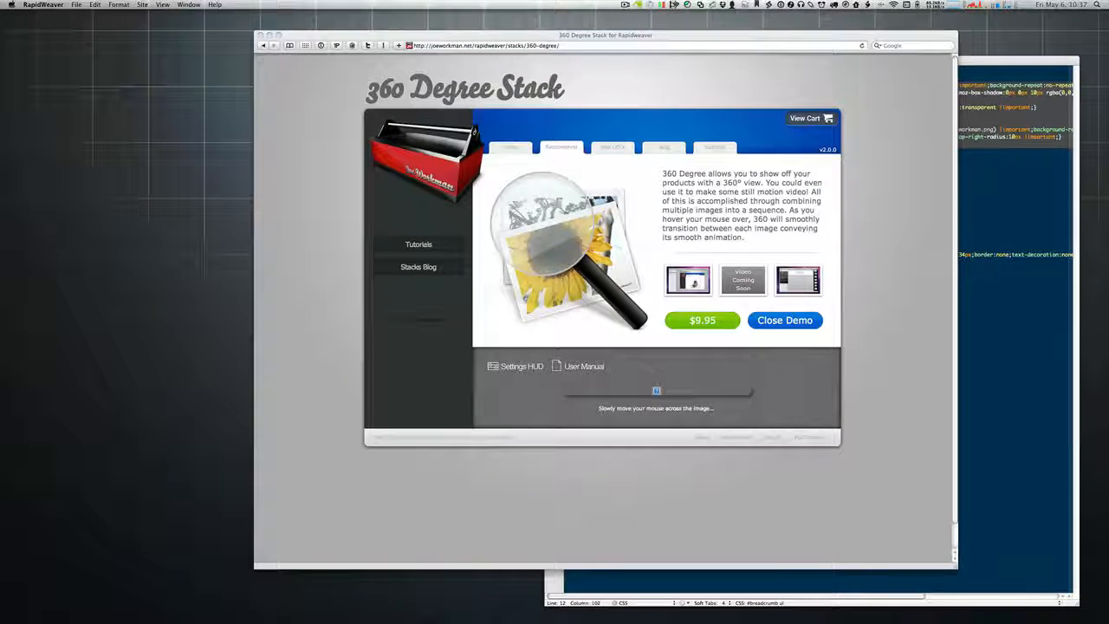
key("super+space")
type("pass")
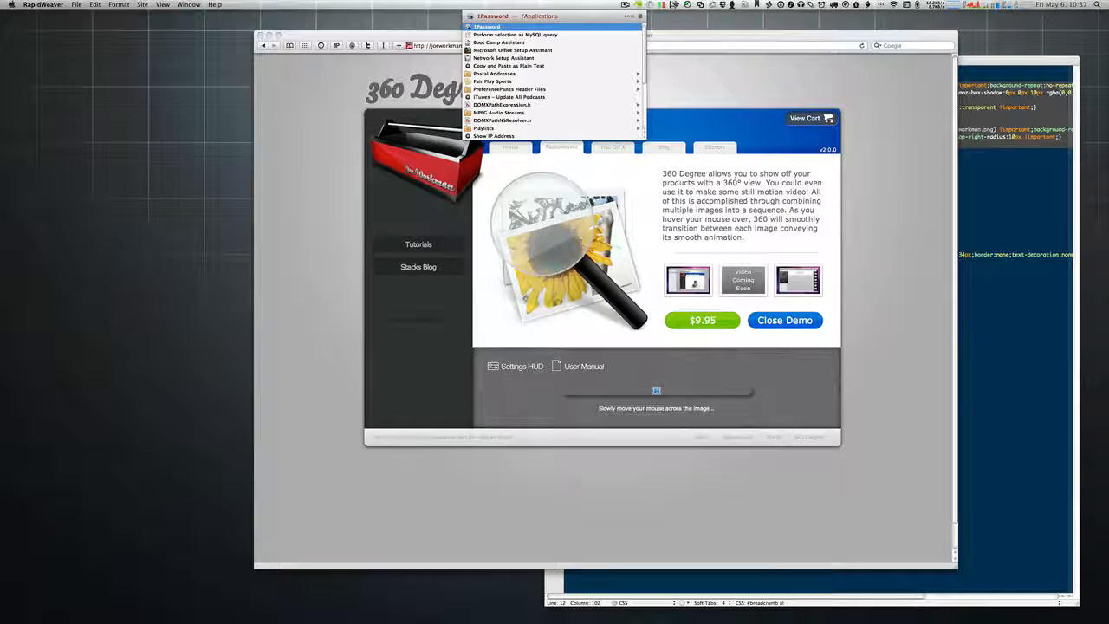
key("Return")
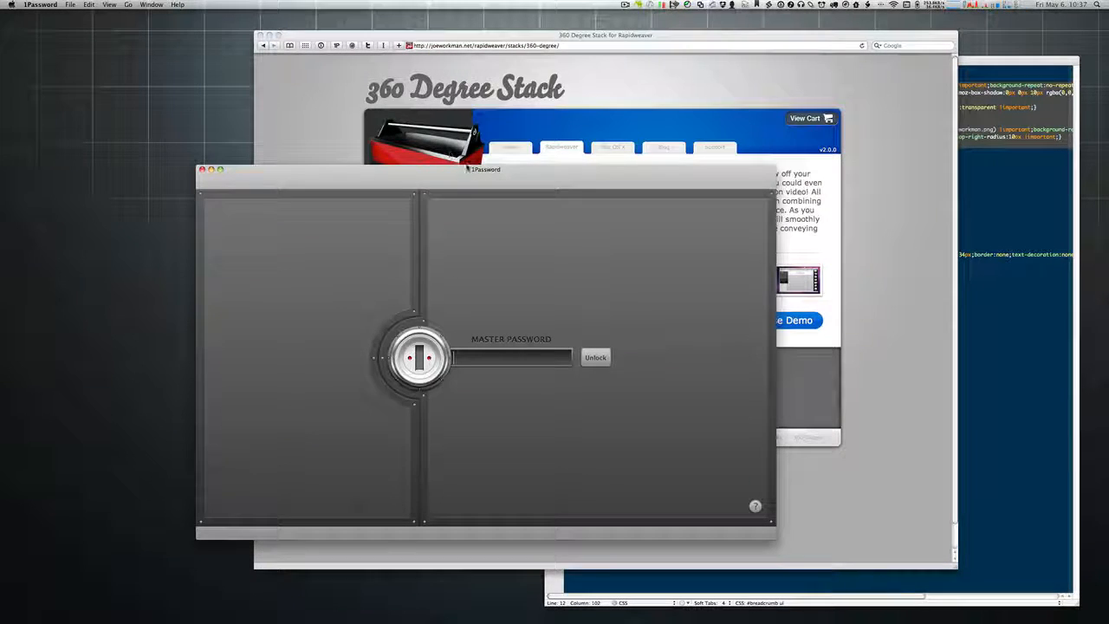
left_click_drag(467, 167, 1108, 127)
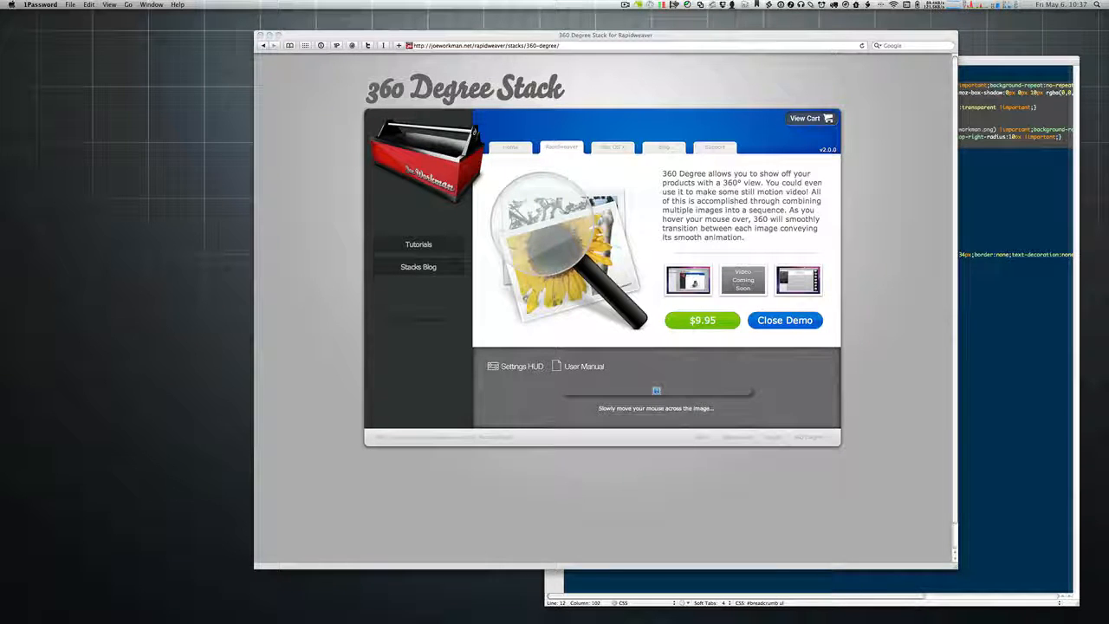
Step: Switch between RapidWeaver and 1Password, then drag RapidWeaver back onto the screen
key("super+Tab")
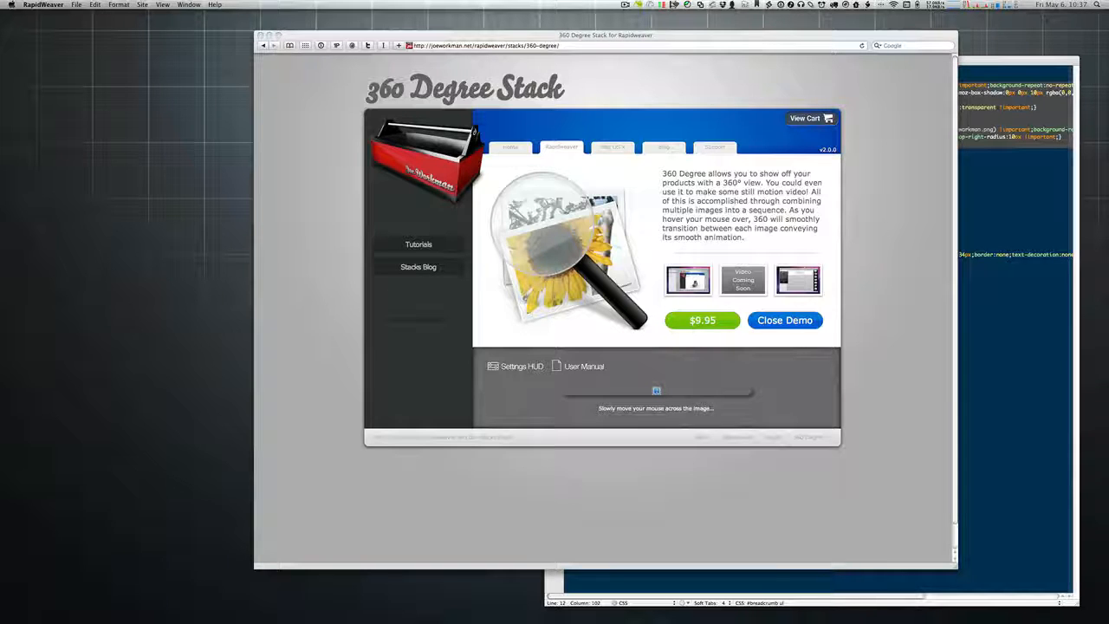
key("super+Tab")
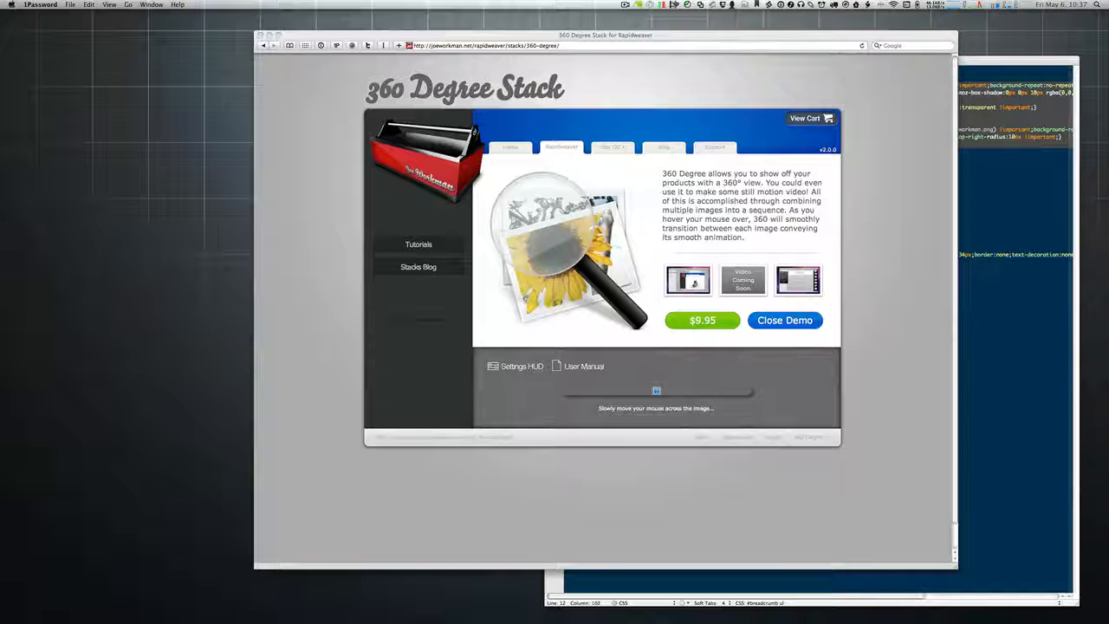
key("super+Tab")
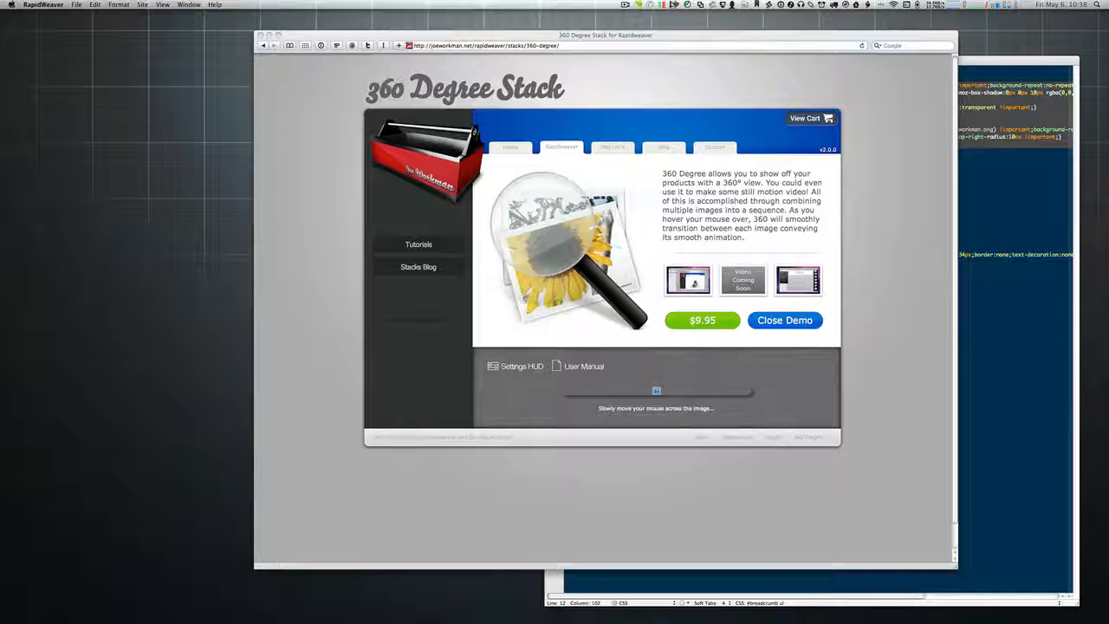
left_click_drag(1108, 43, 553, 84)
Step: Publish via FTP and check the upload progress (21 of 55 files), then return to Safari
left_click_drag(628, 38, 641, 29)
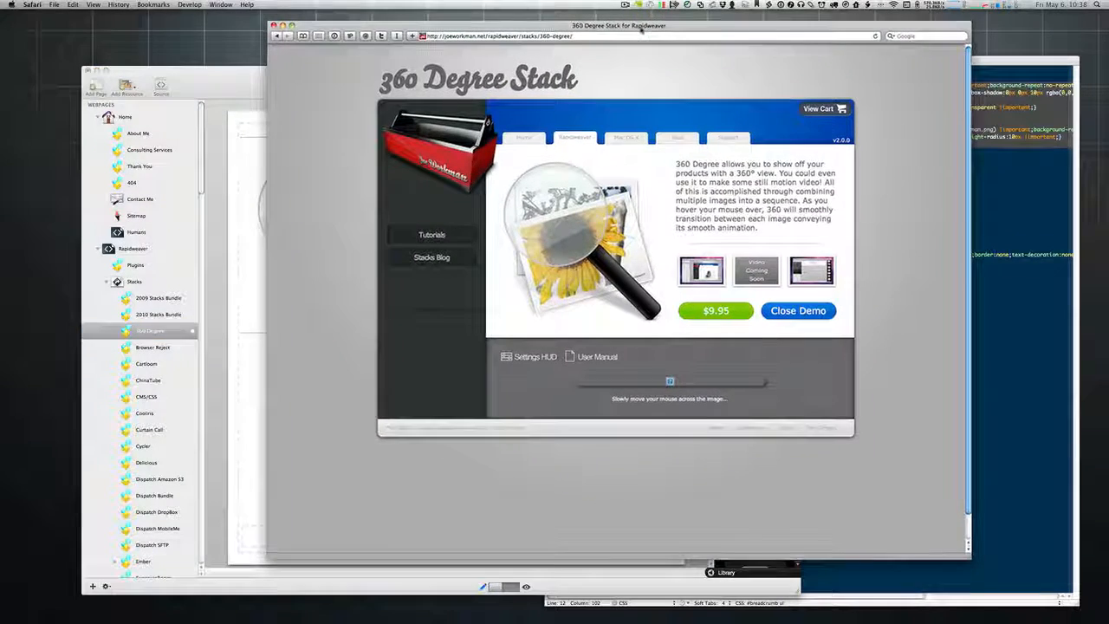
left_click(212, 101)
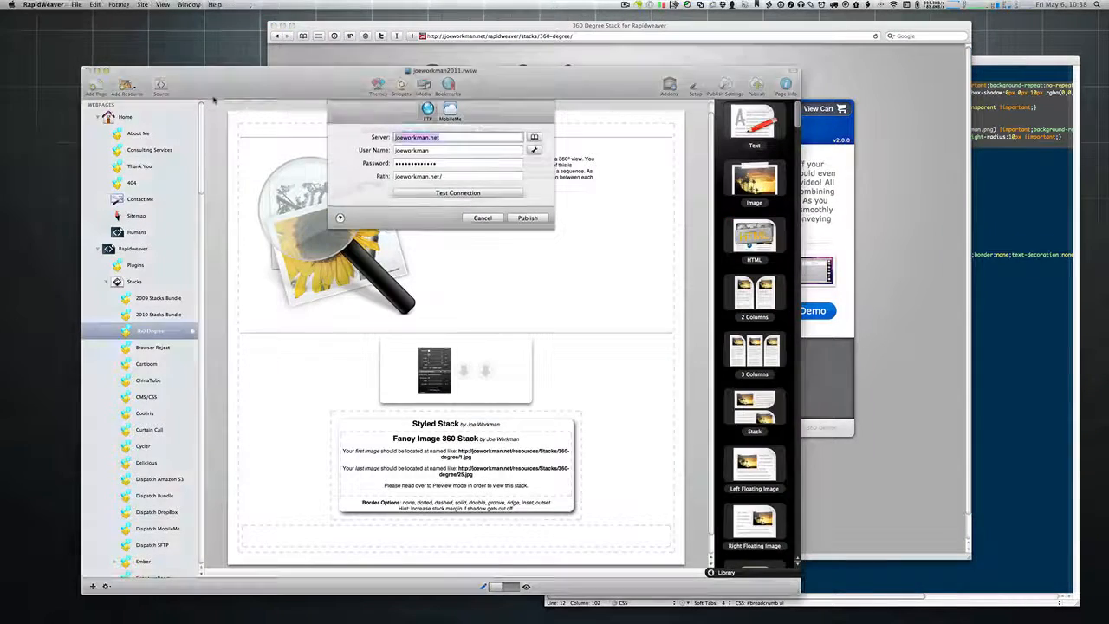
left_click_drag(286, 87, 1108, 147)
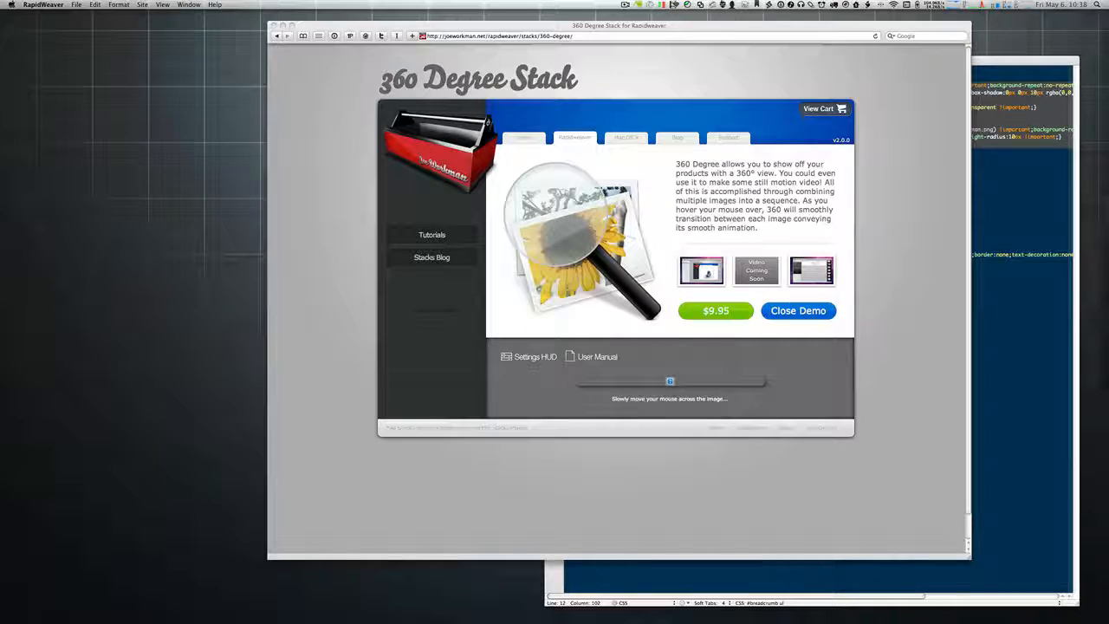
left_click_drag(0, 67, 530, 113)
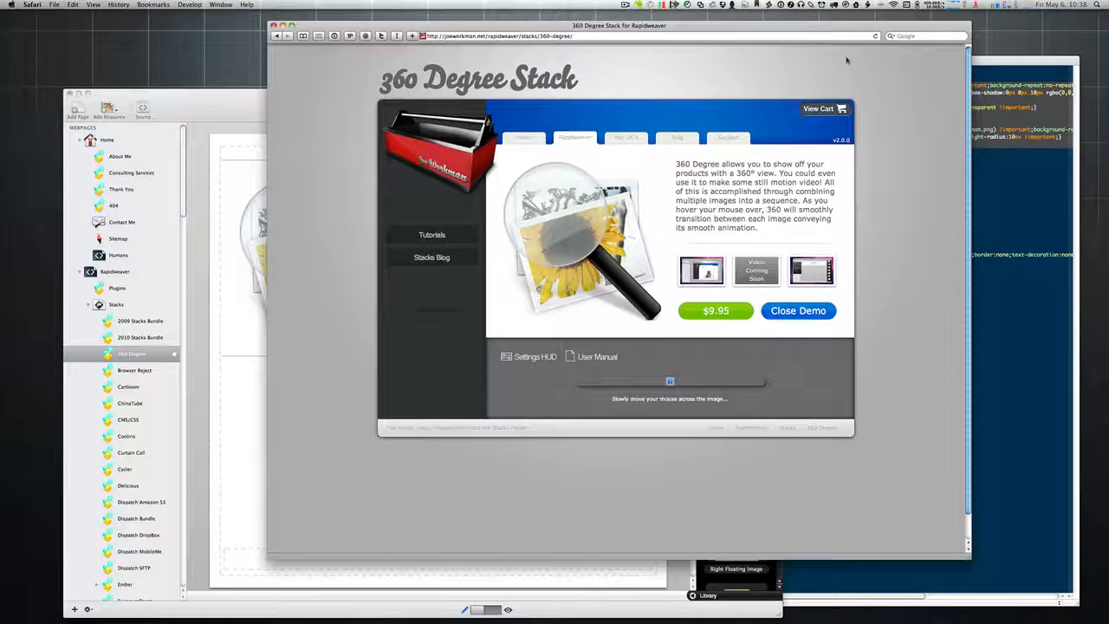
left_click(847, 59)
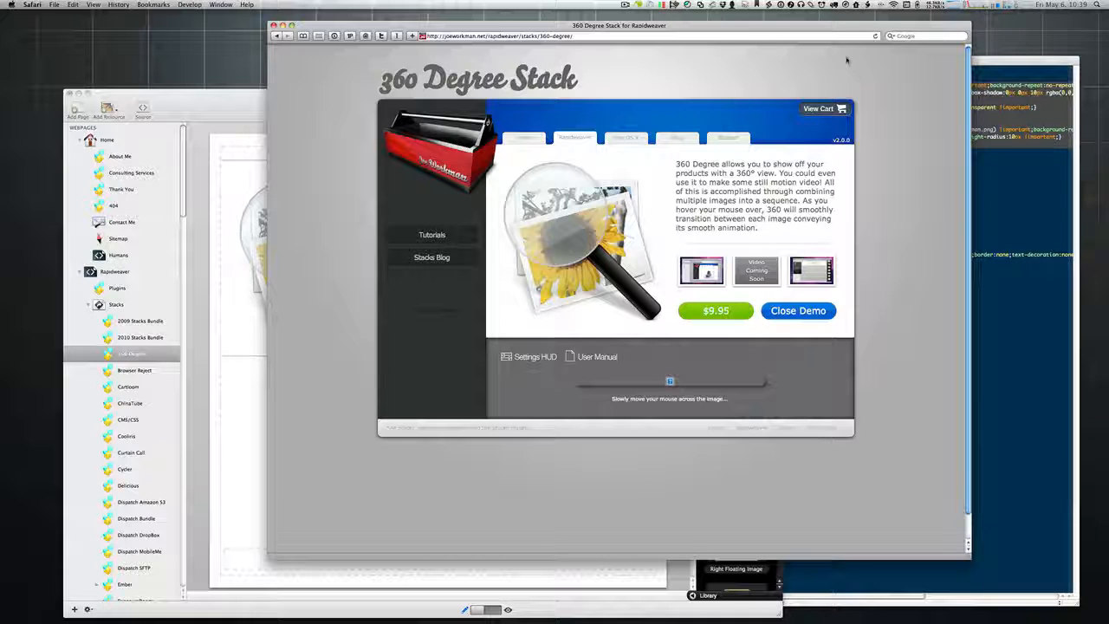
Step: Close the 360 demo, reload the page, and reopen the demo to show the rotating shoe
left_click(797, 310)
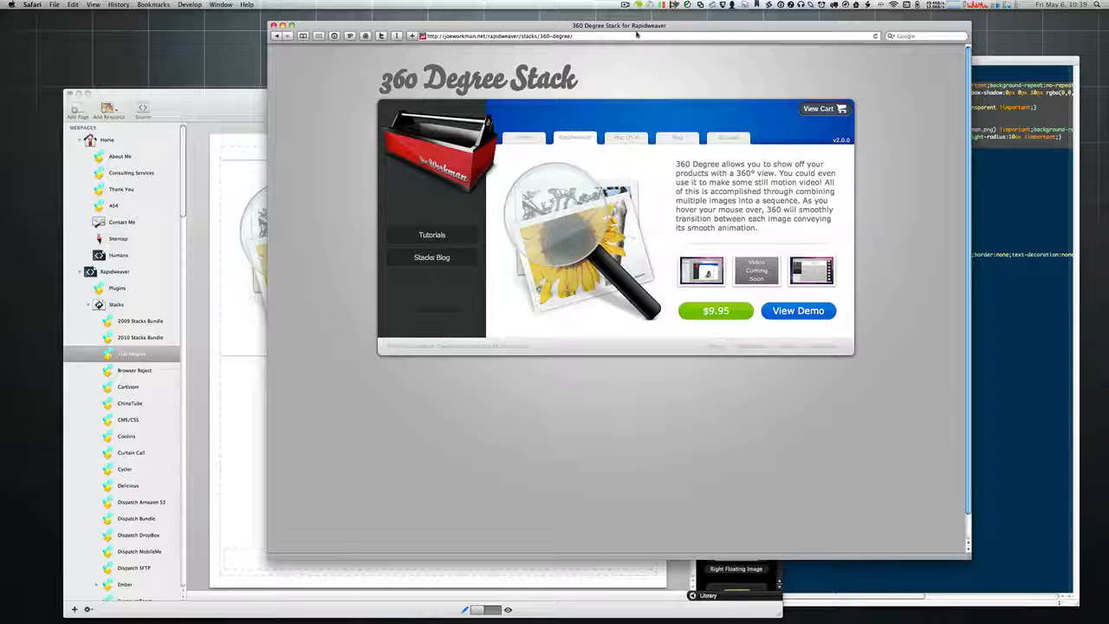
key("Return")
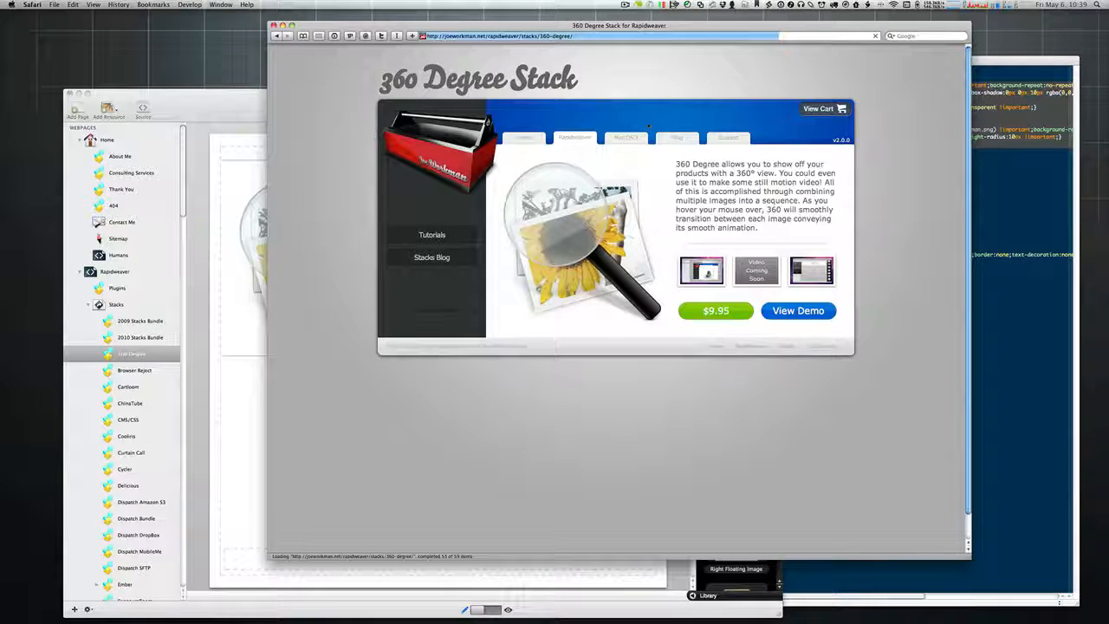
left_click(811, 314)
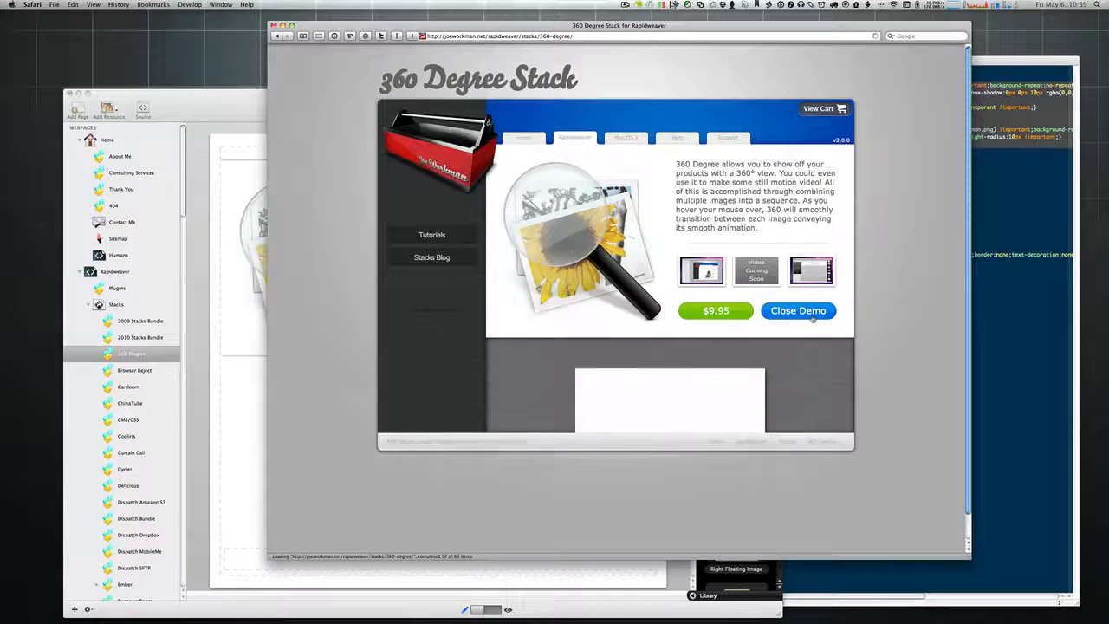
scroll(805, 442, "down", 3)
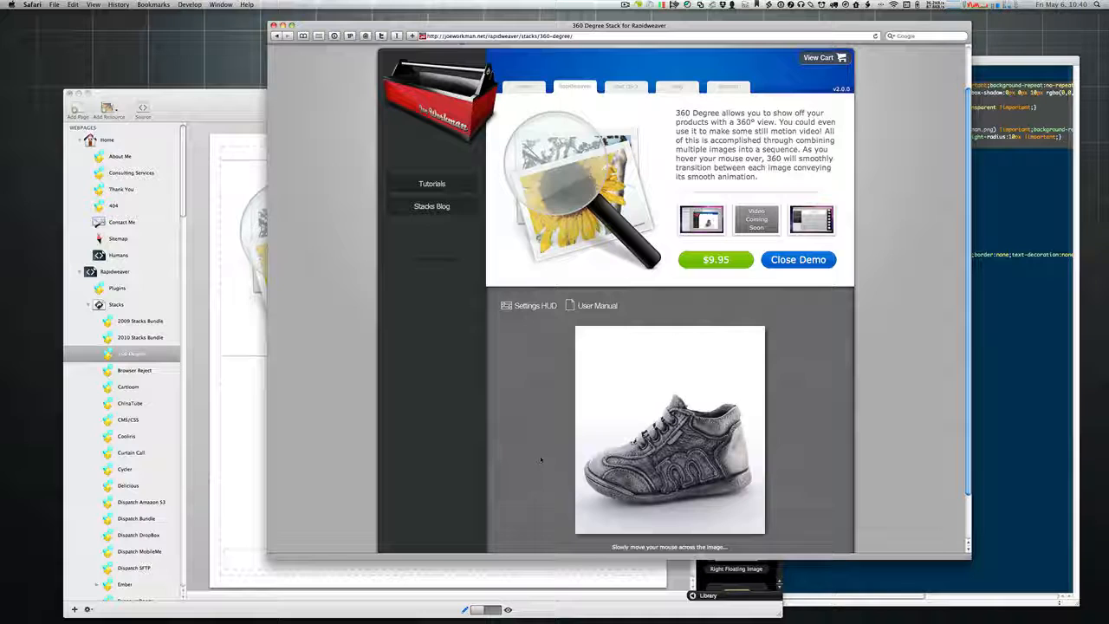
Step: Collapse the 360 Degree Stack demo panel, then switch to GoToMeeting
scroll(539, 459, "down", 2)
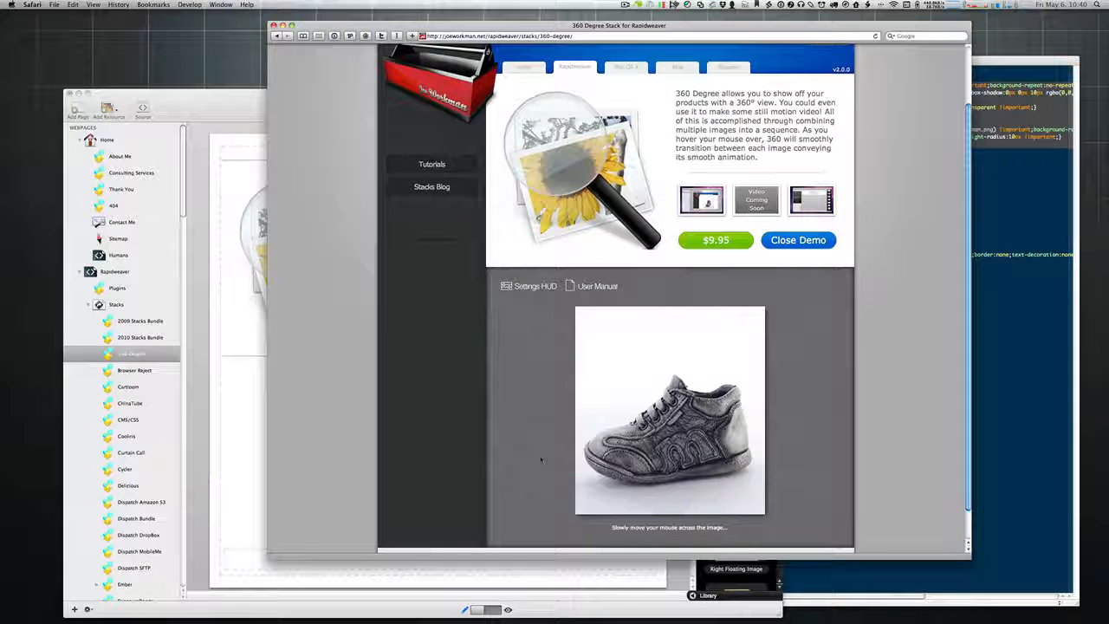
scroll(541, 459, "down", 3)
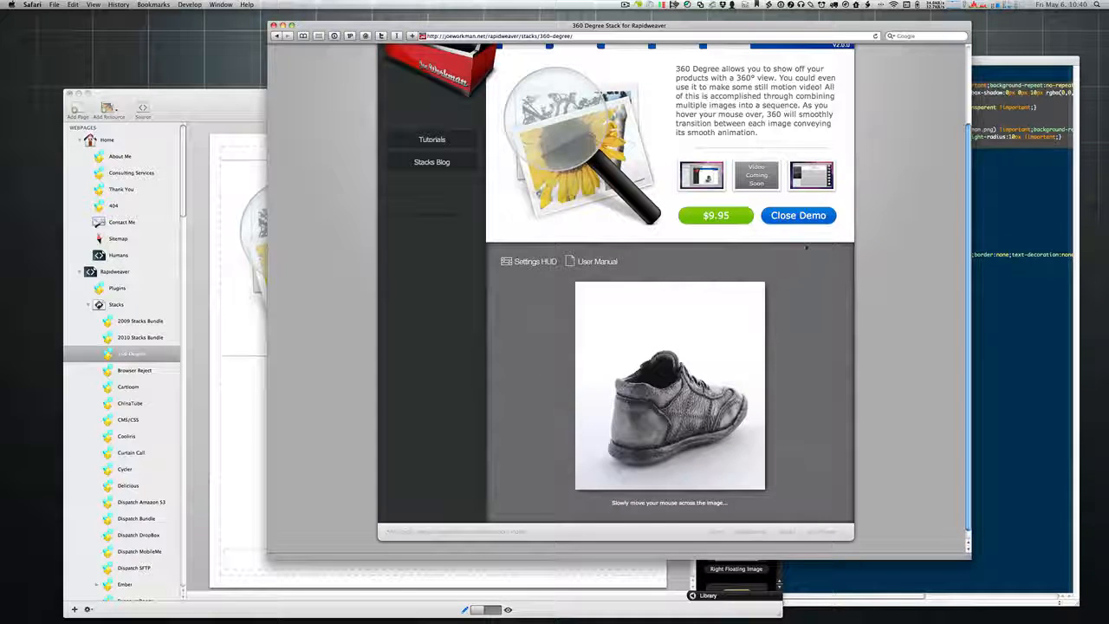
left_click(805, 222)
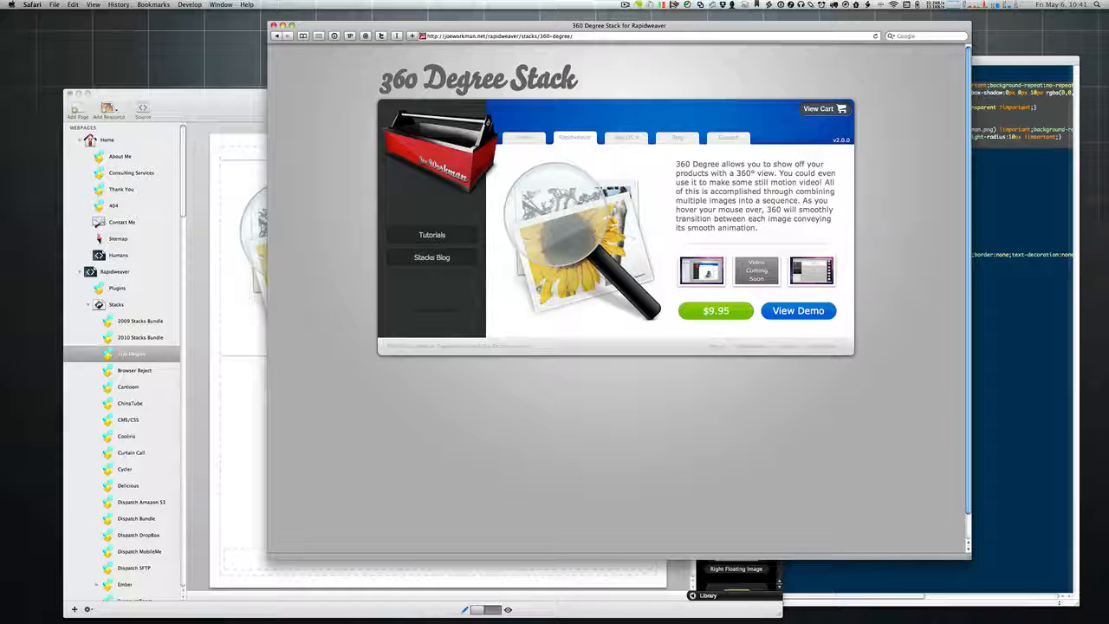
key("super+Tab")
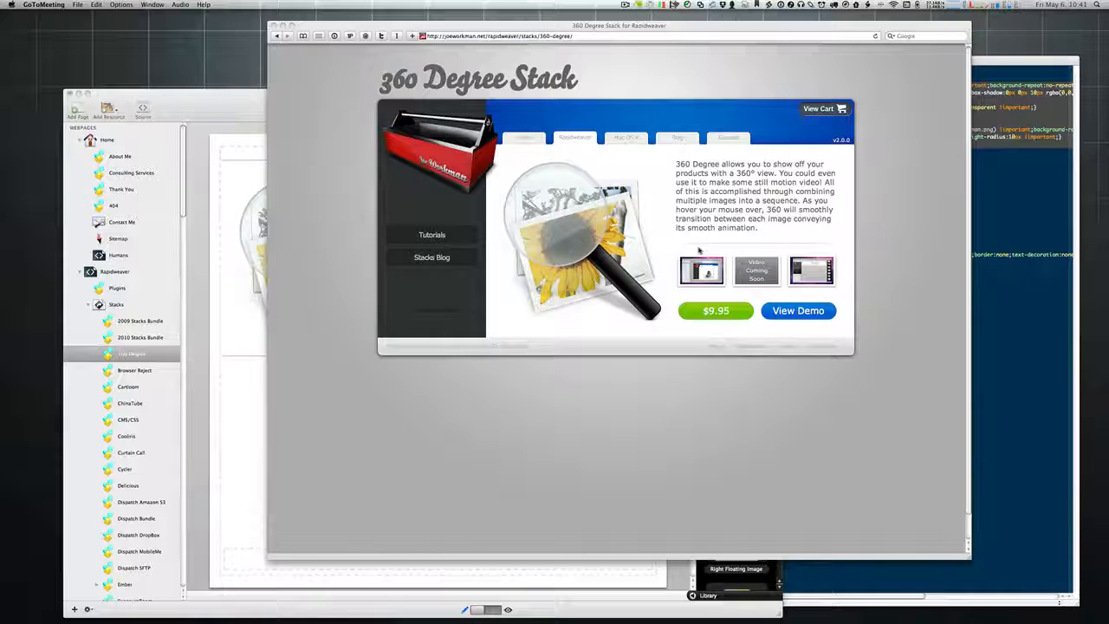
Step: Open the Rapidweaver Stacks catalogue and filter it to Free, then Slider stacks
left_click(582, 138)
left_click(582, 138)
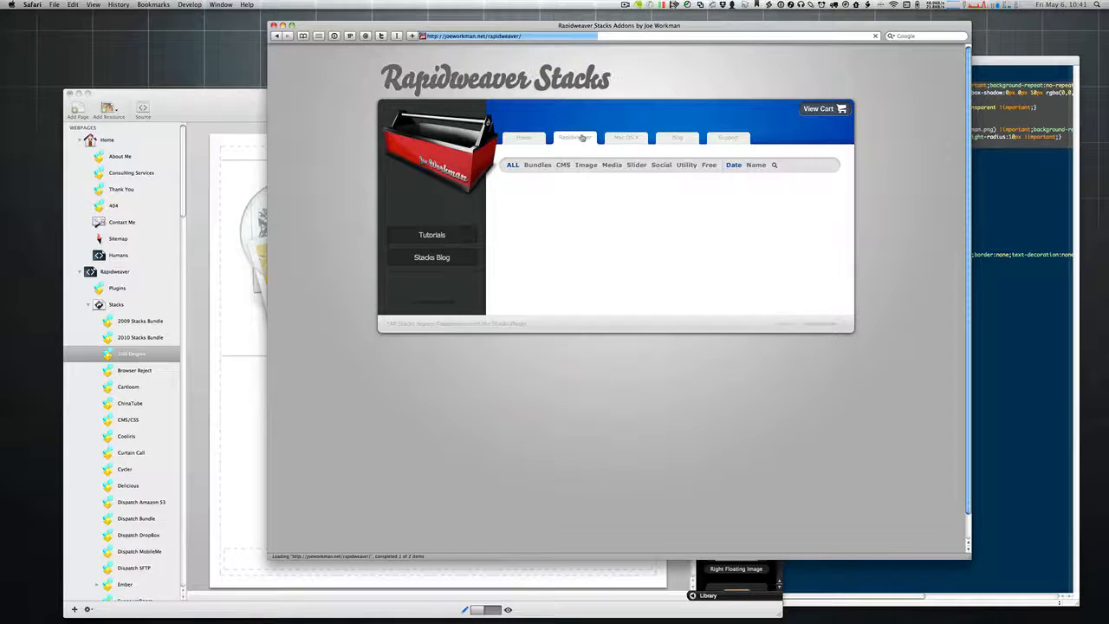
left_click(709, 165)
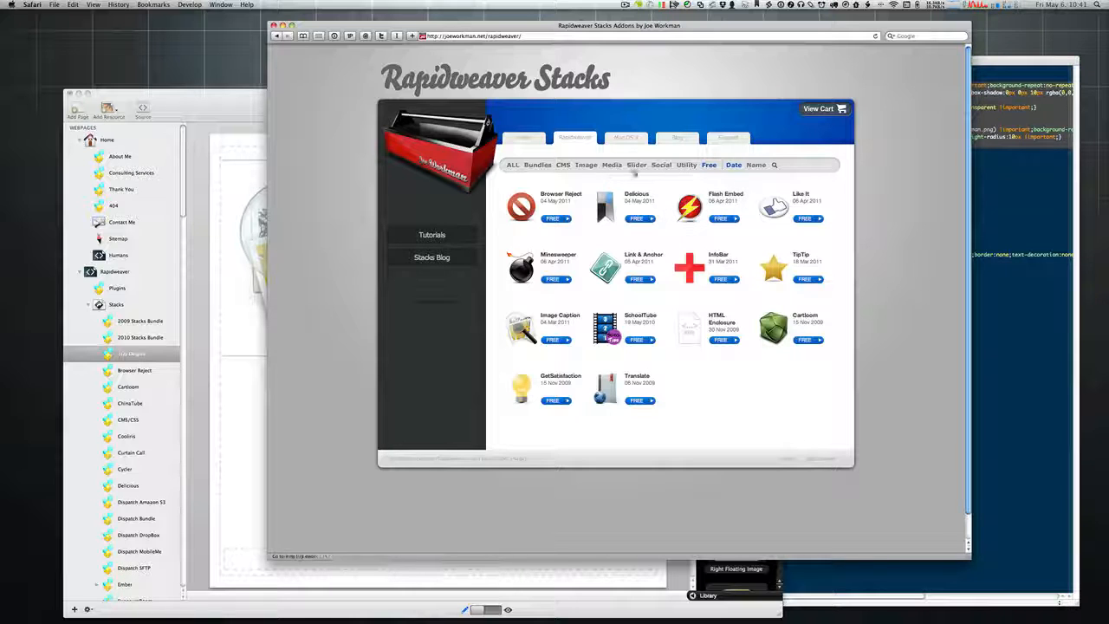
left_click(636, 166)
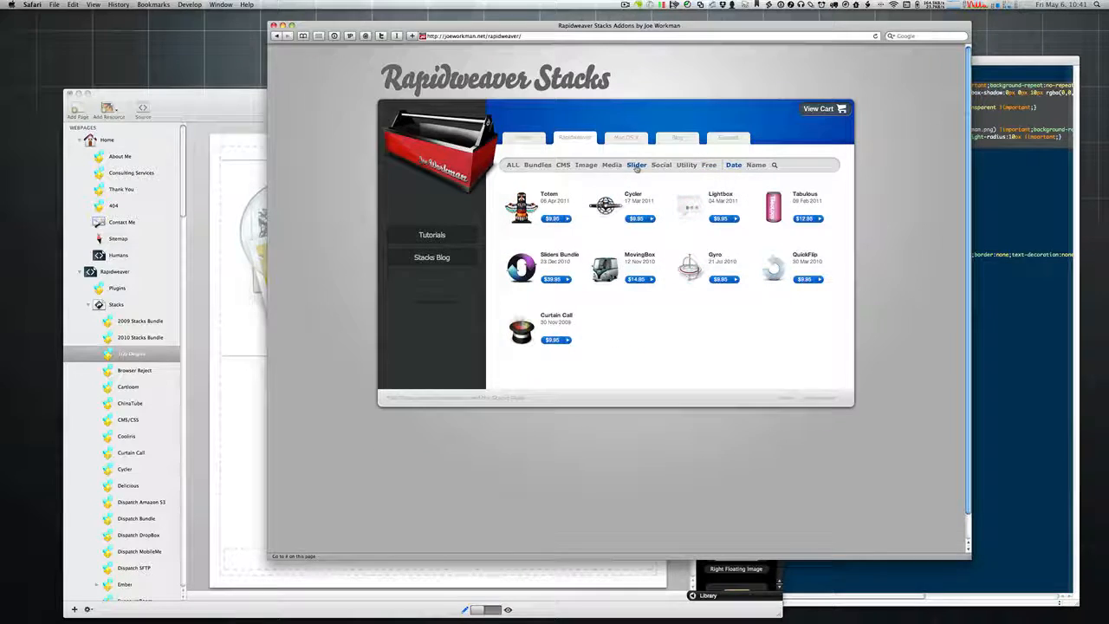
mouse_move(690, 209)
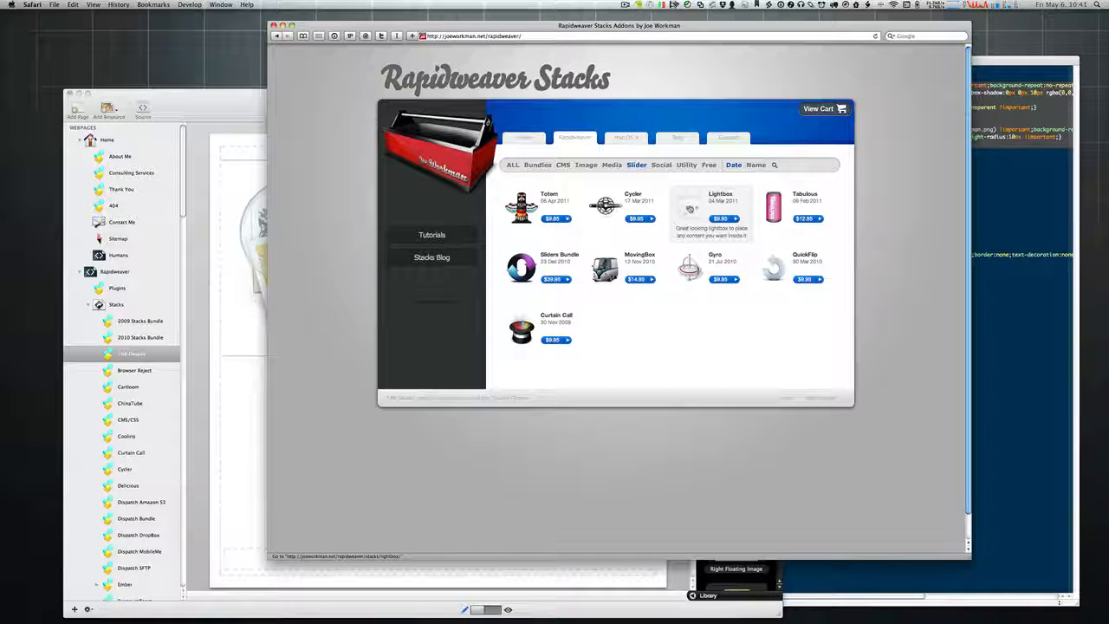
Step: Open the Lightbox Stack page, expand its demo, and launch and close the lightbox twice
left_click(690, 209)
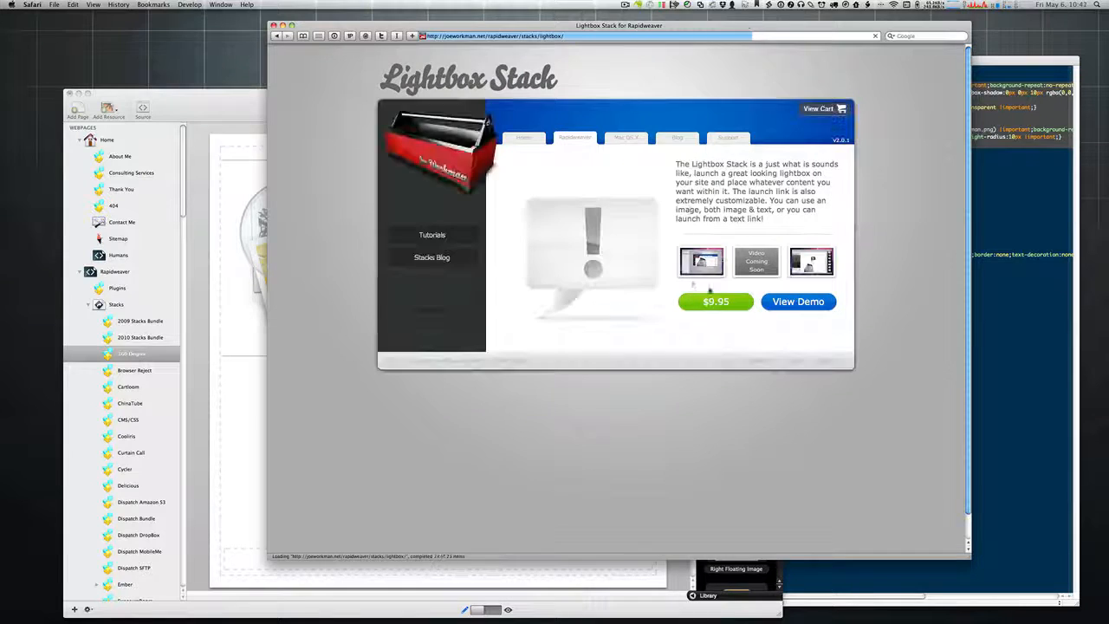
left_click(798, 302)
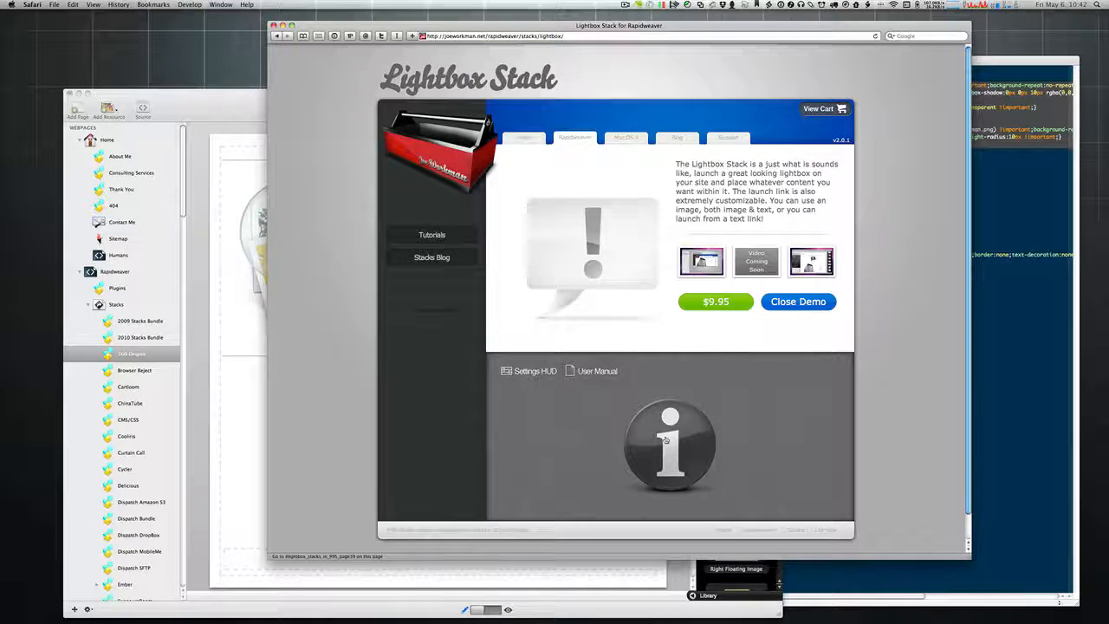
left_click(665, 440)
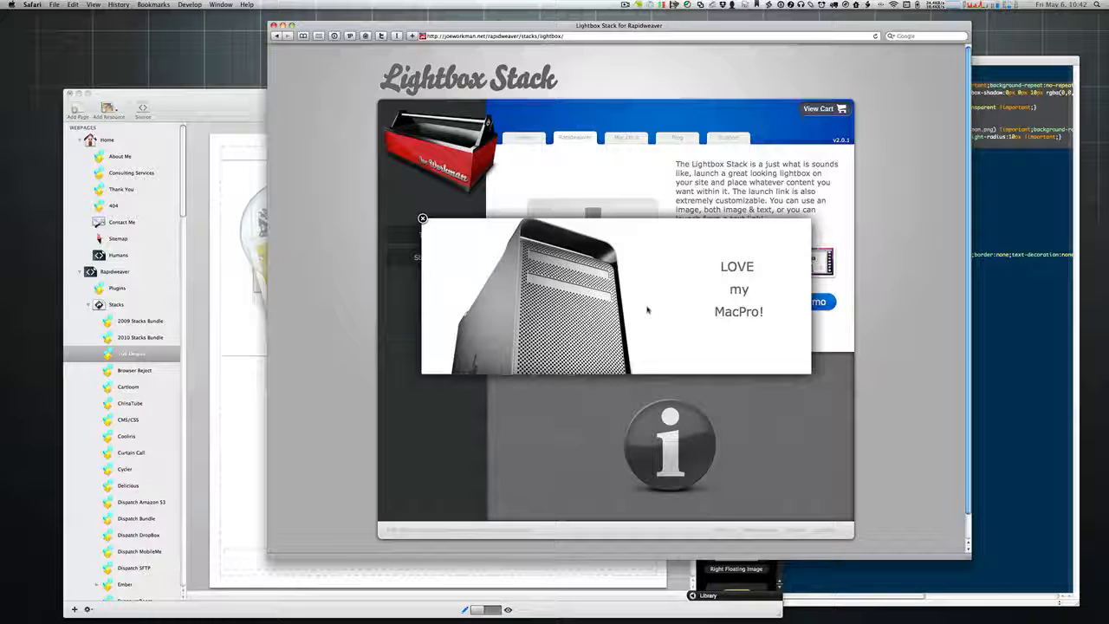
left_click(422, 218)
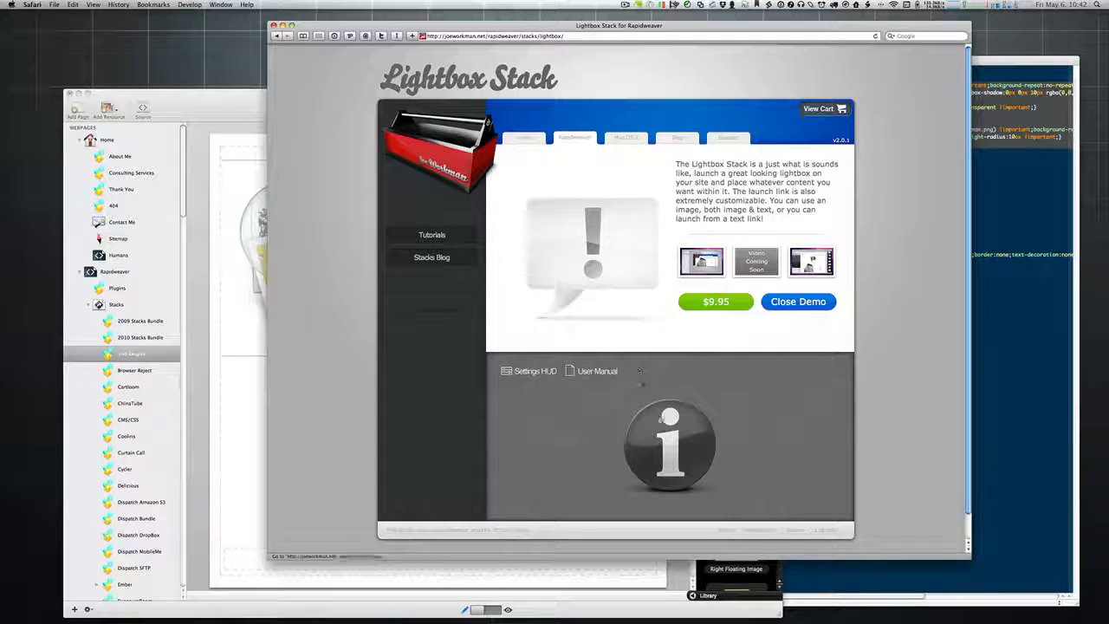
left_click(668, 451)
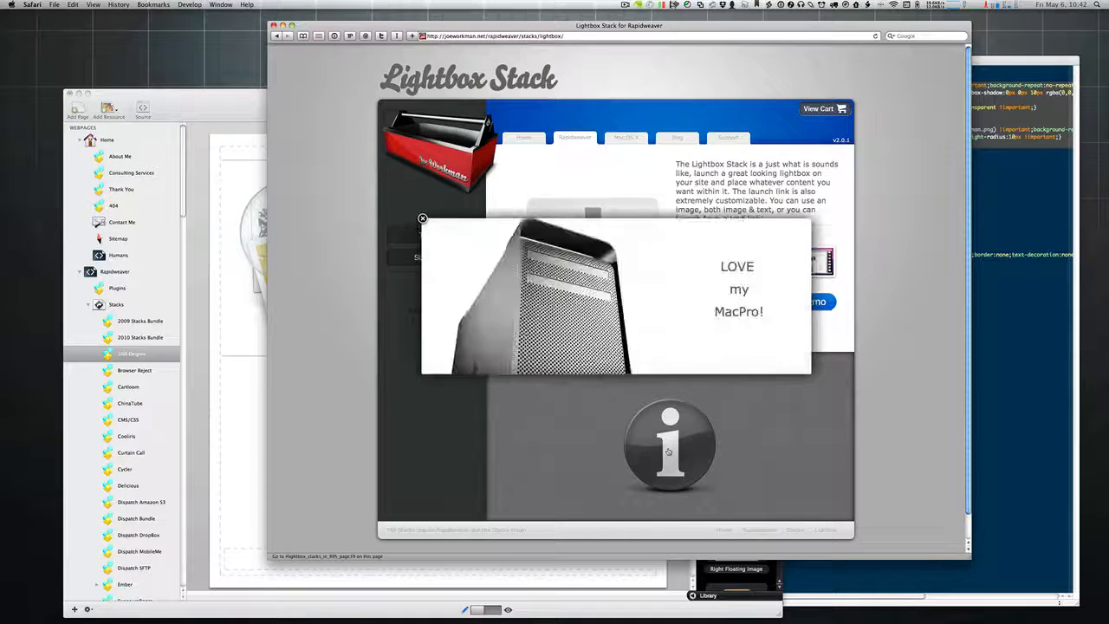
left_click(422, 219)
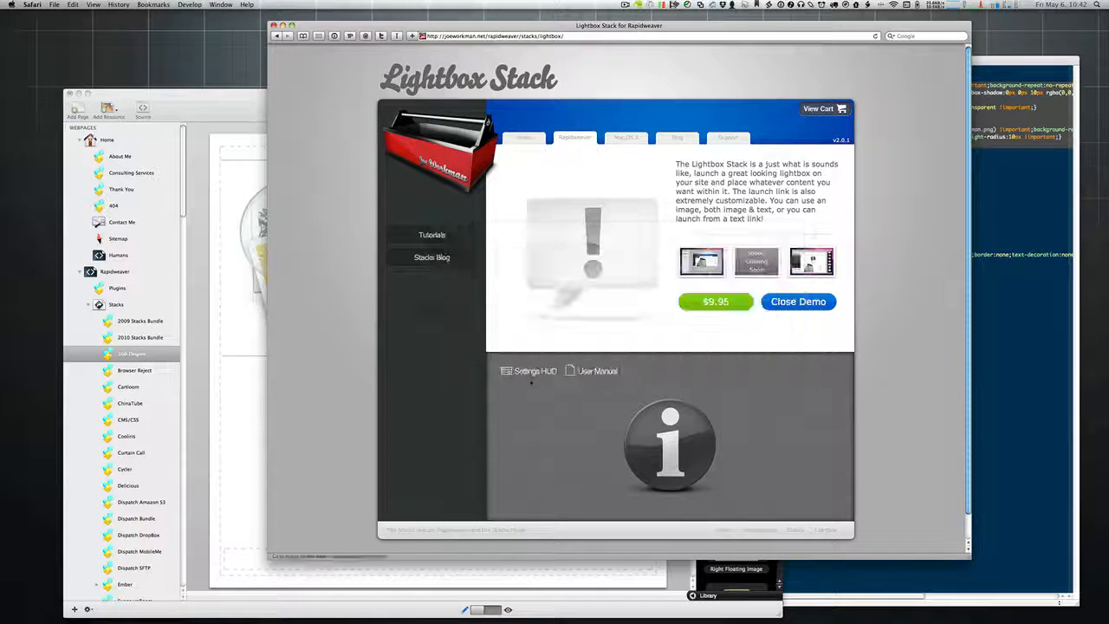
Step: Open and close the Lightbox settings panel three times
left_click(520, 371)
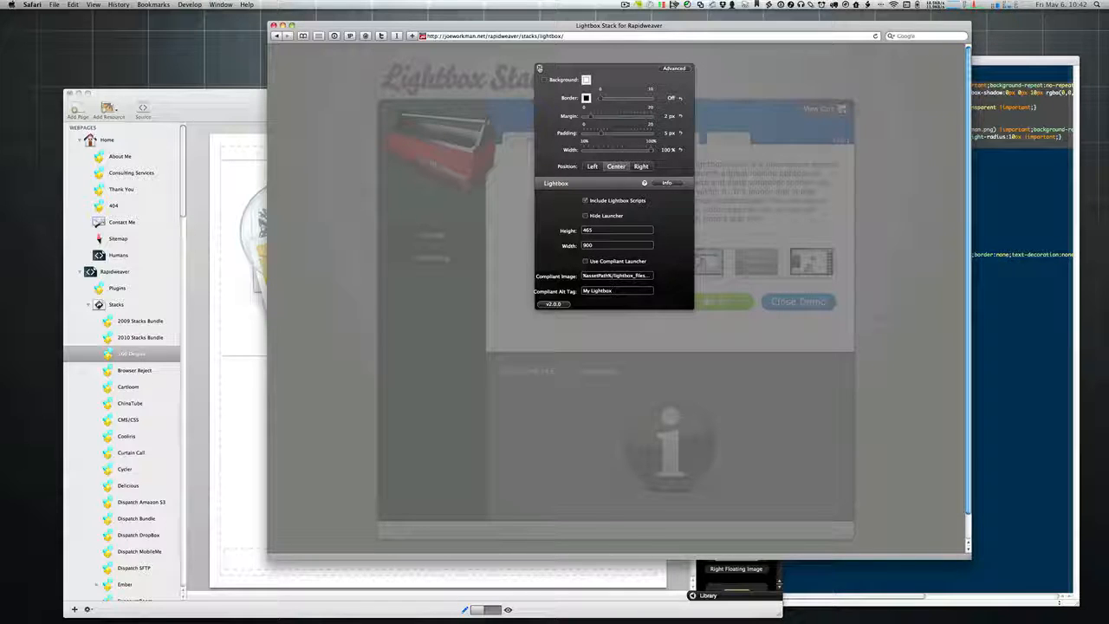
left_click(538, 68)
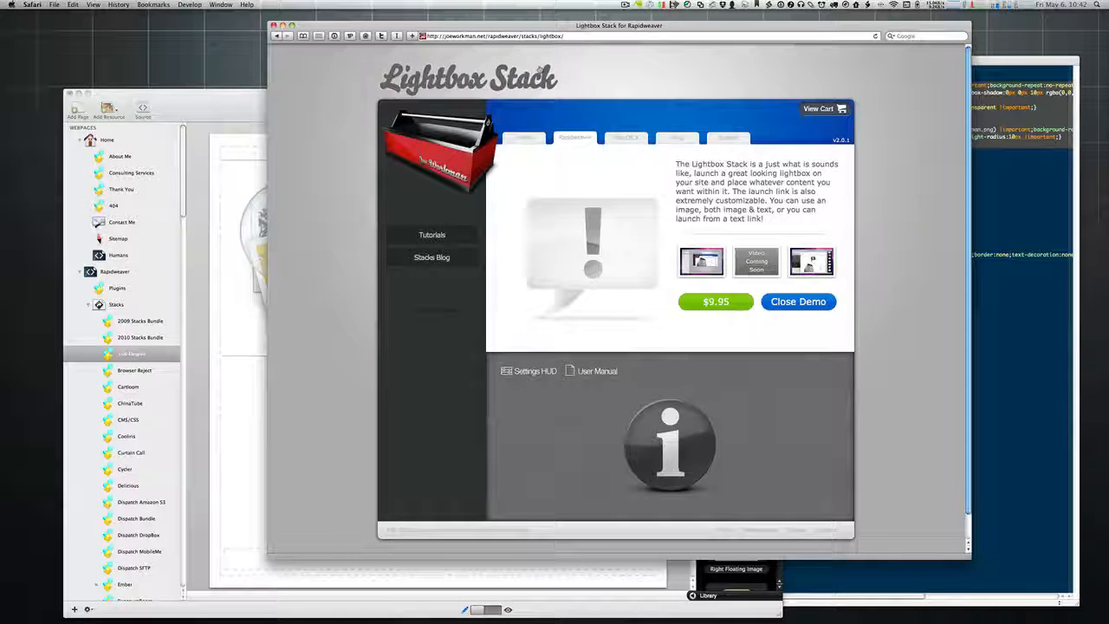
left_click(532, 371)
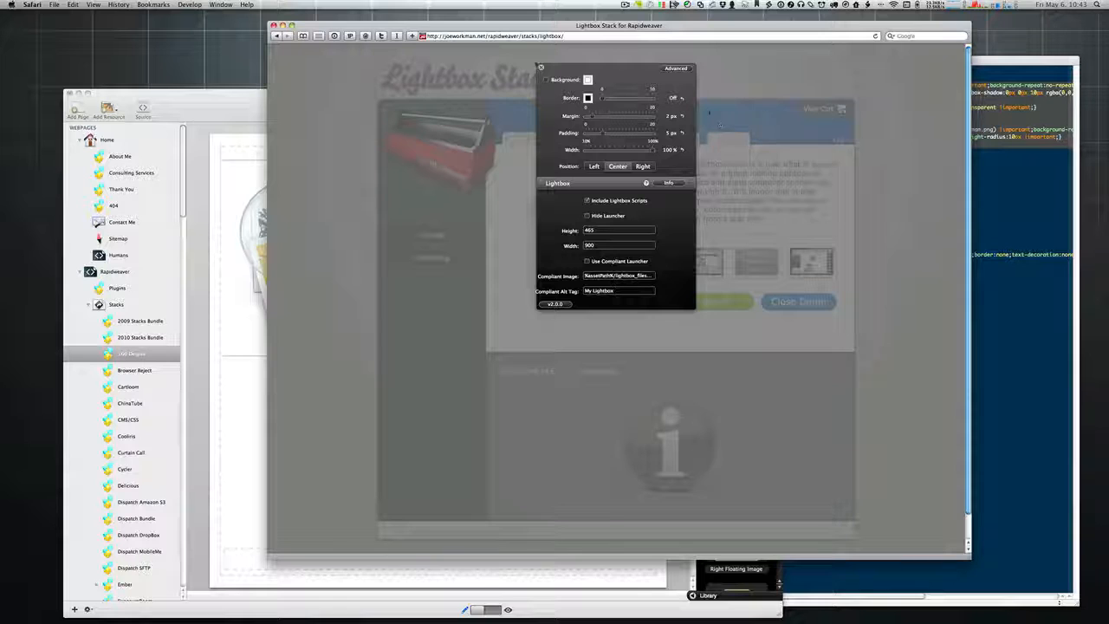
left_click(540, 66)
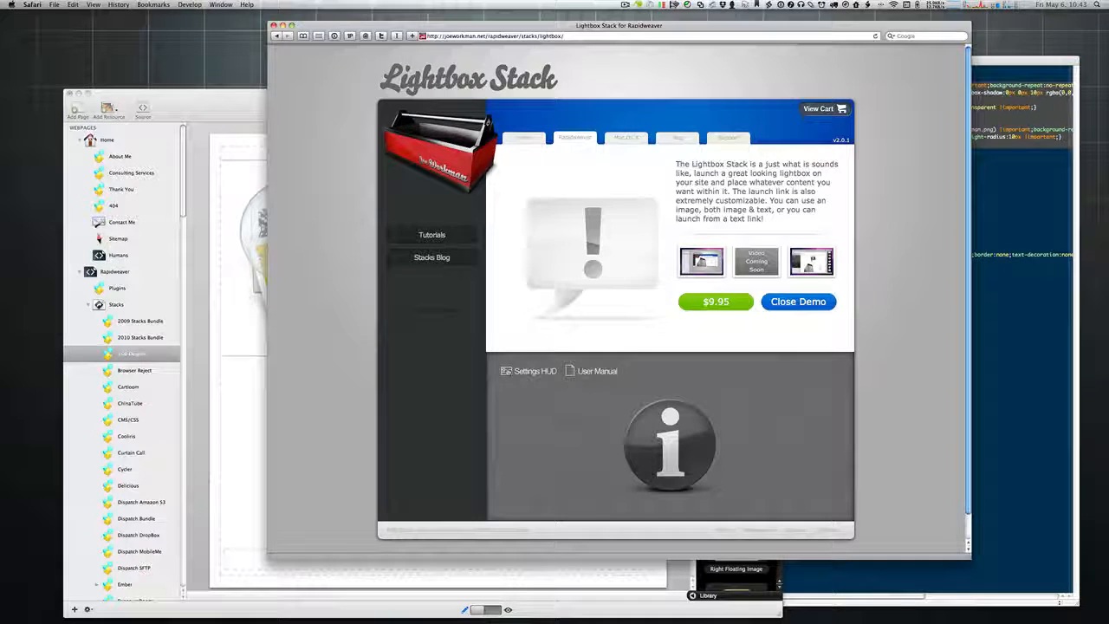
left_click(529, 371)
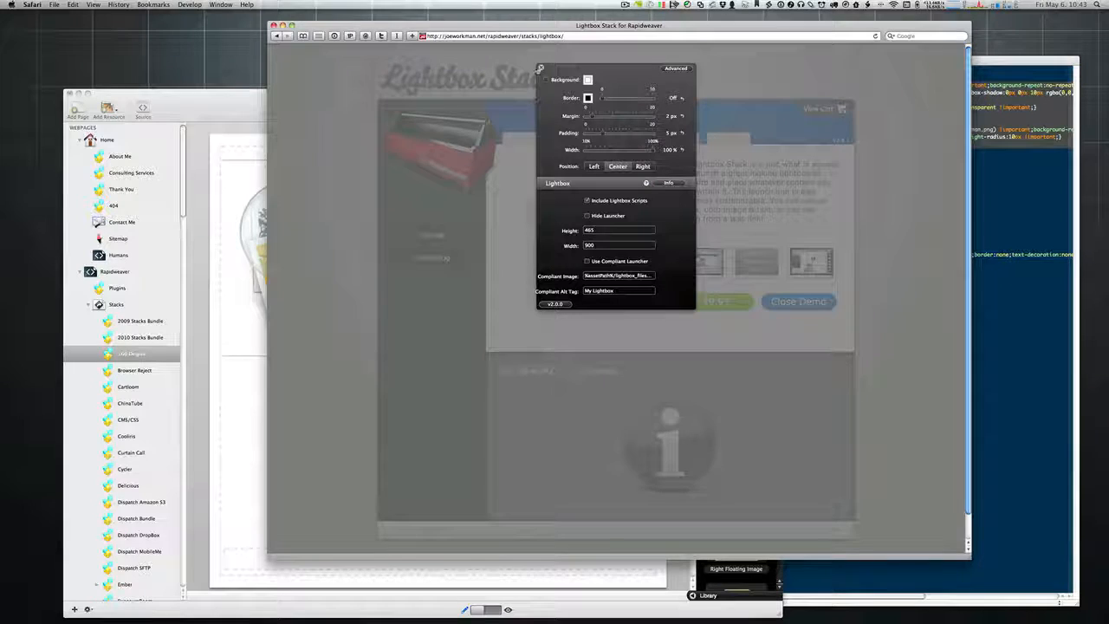
left_click(541, 68)
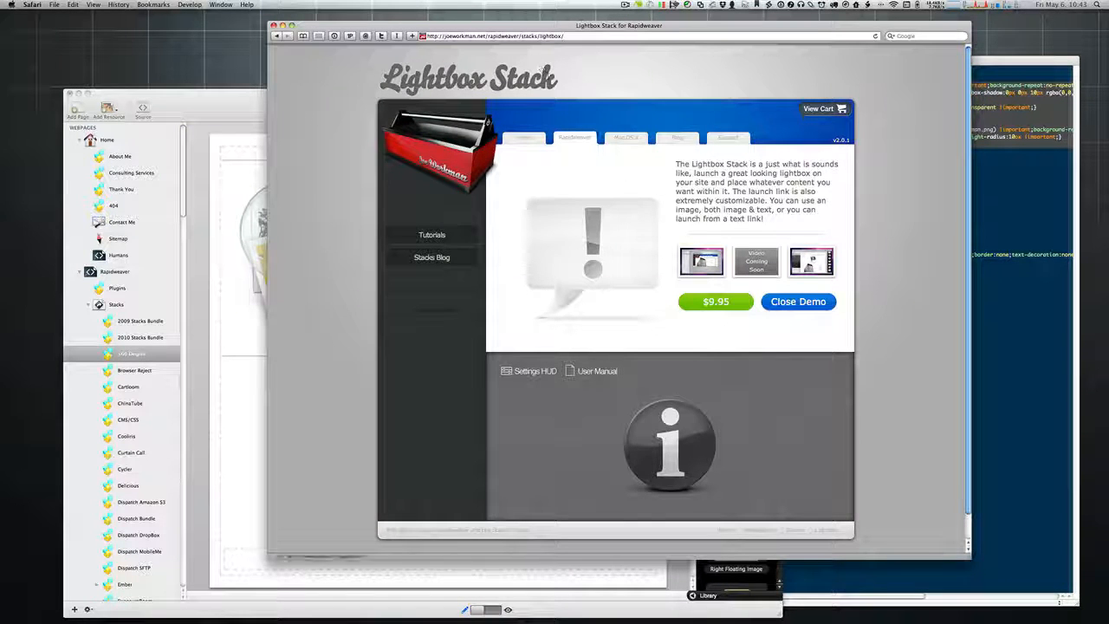
Step: Collapse the Lightbox demo panel and bring Safari back in front of GoToMeeting
left_click(780, 302)
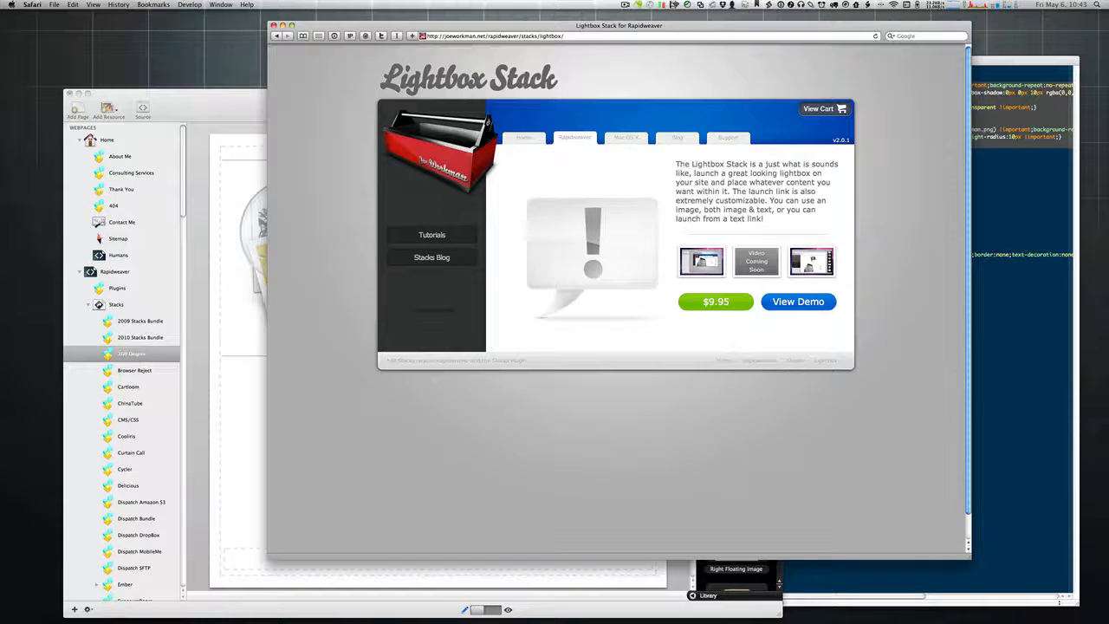
key("super+Tab")
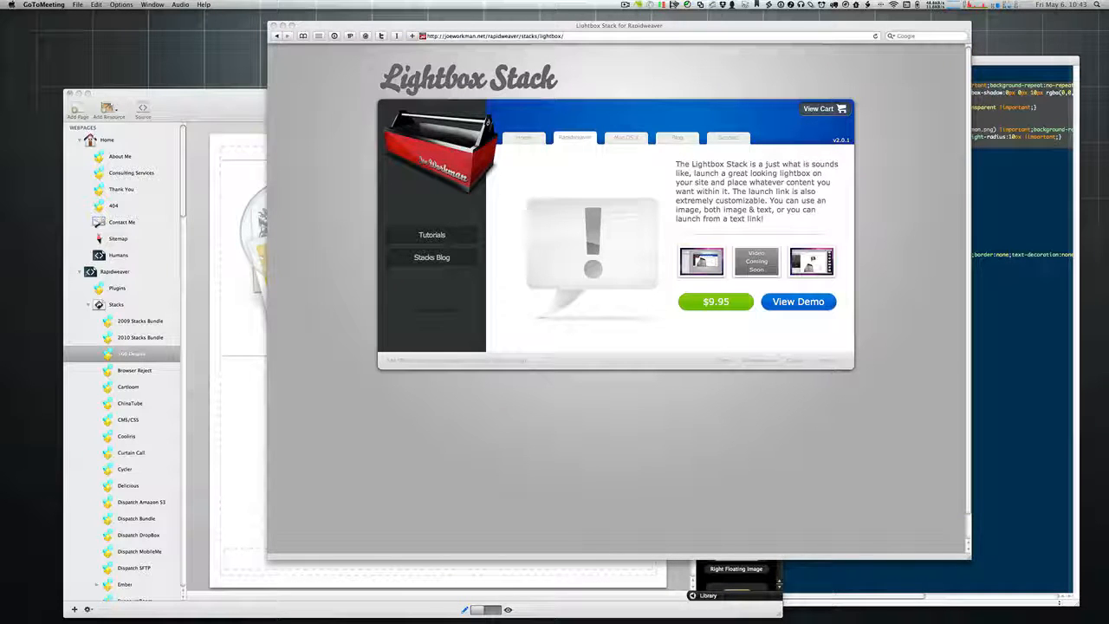
left_click(744, 74)
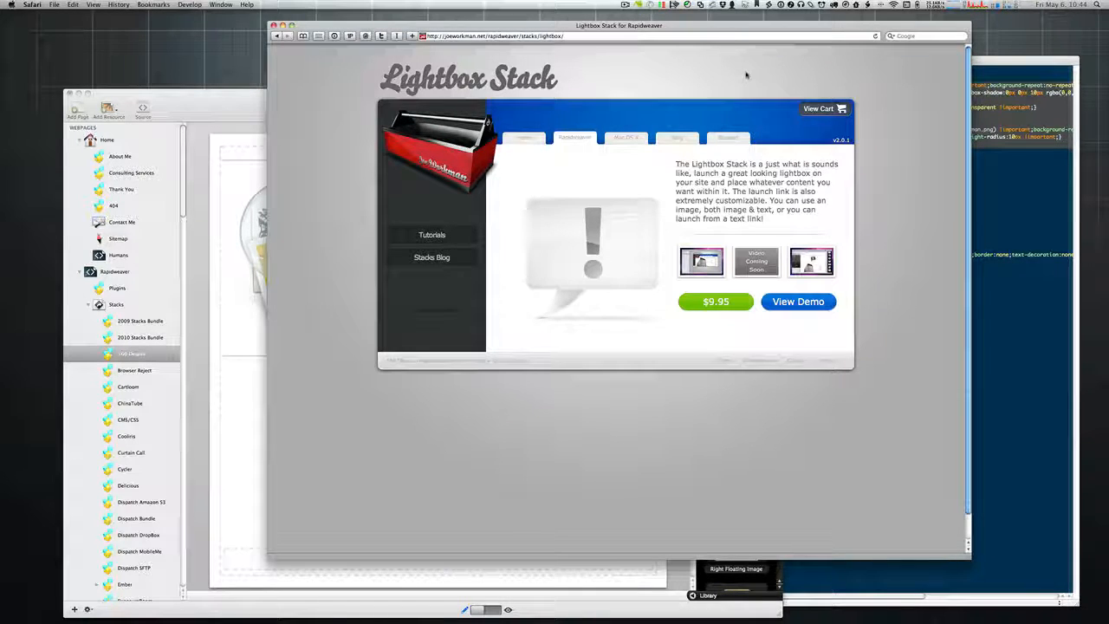
key("super+t")
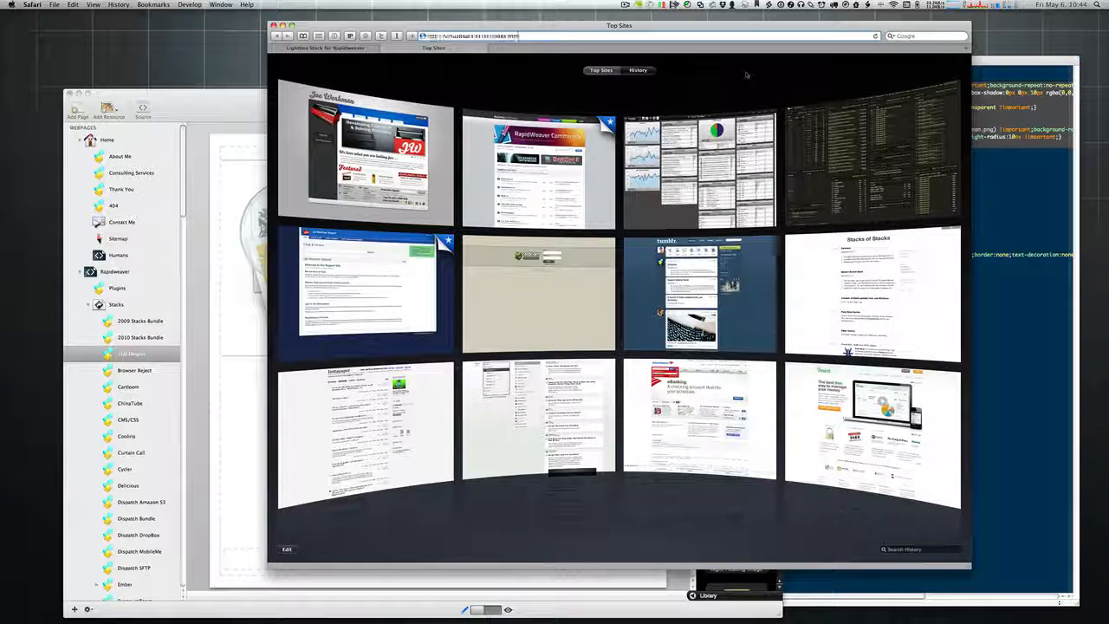
key("Return")
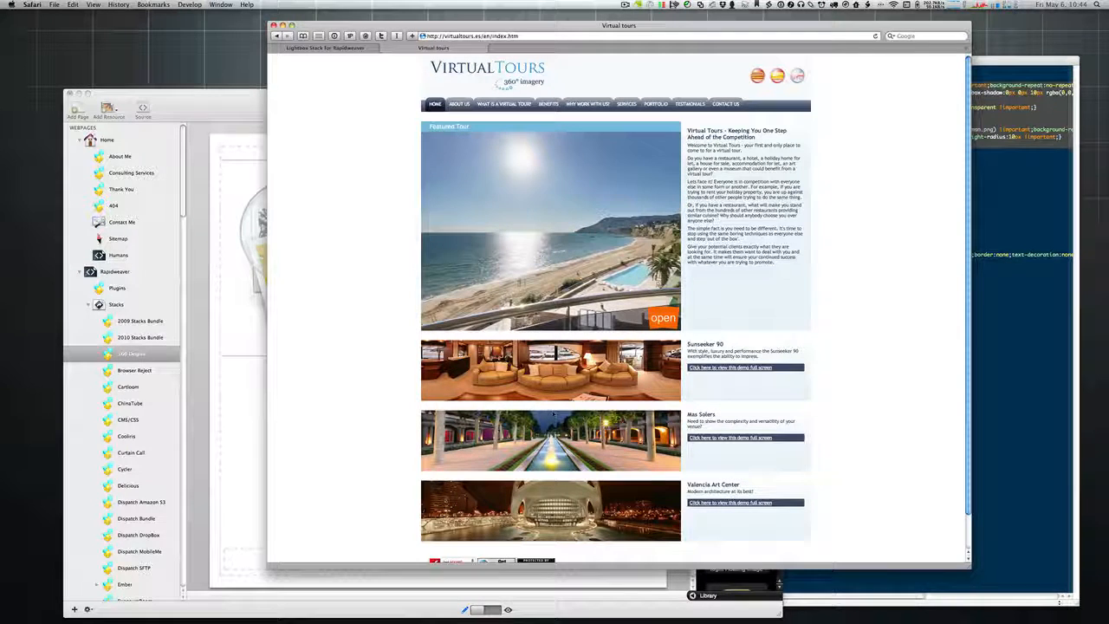
left_click(752, 367)
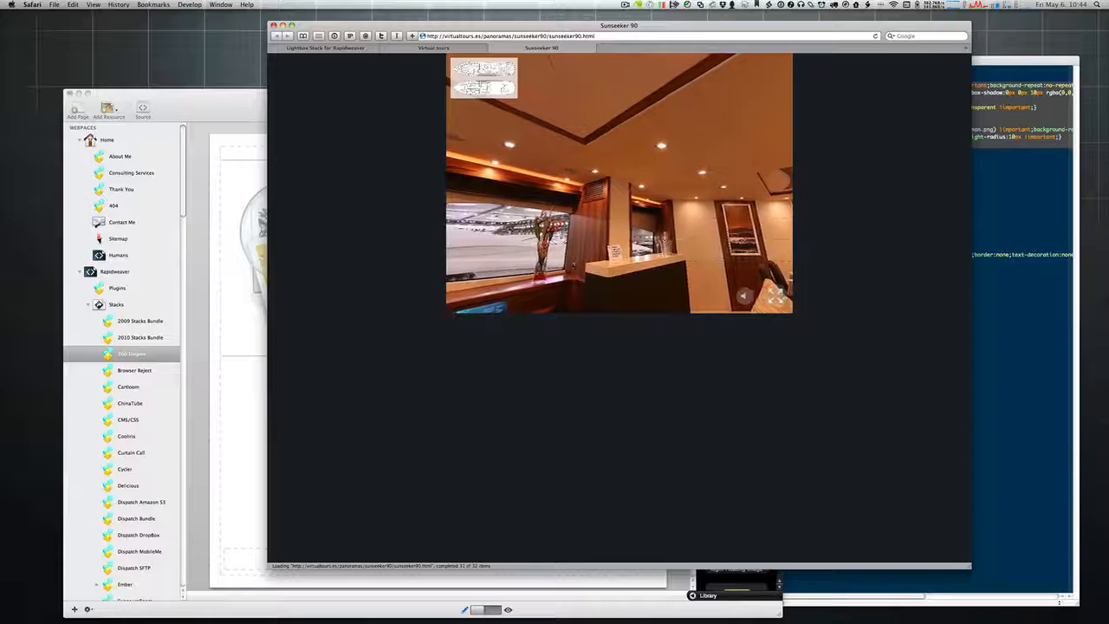
left_click_drag(573, 260, 530, 276)
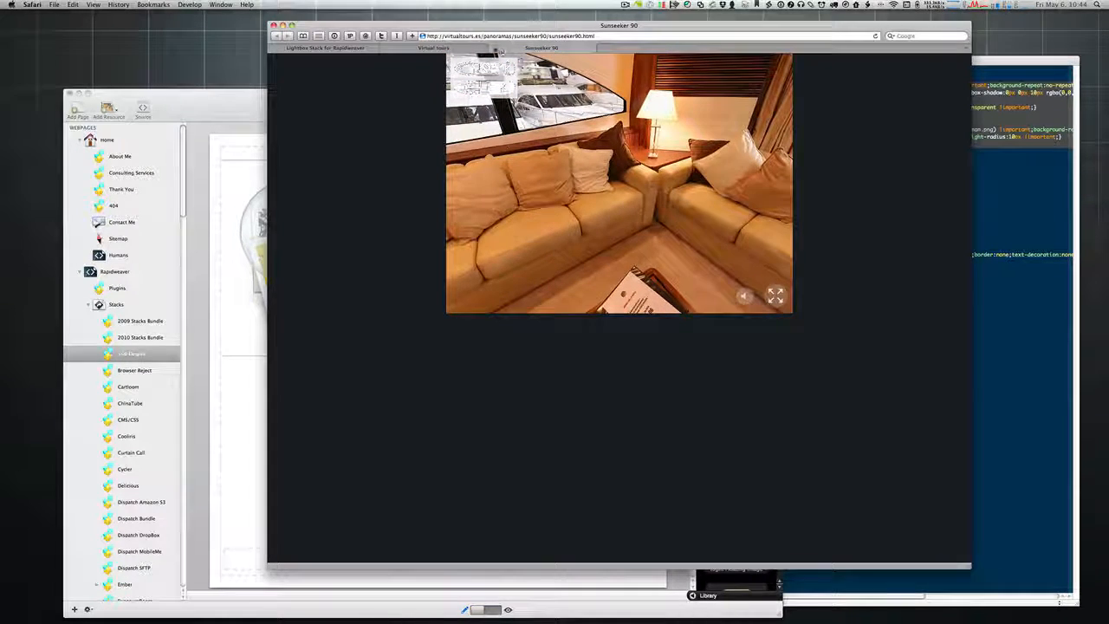
left_click(496, 48)
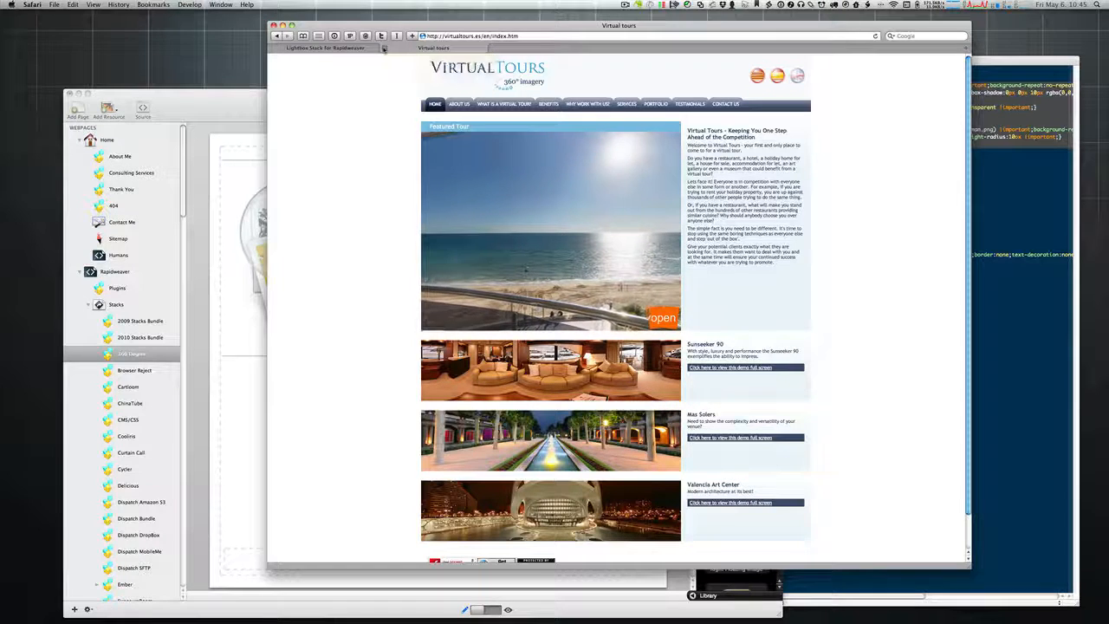
left_click(384, 49)
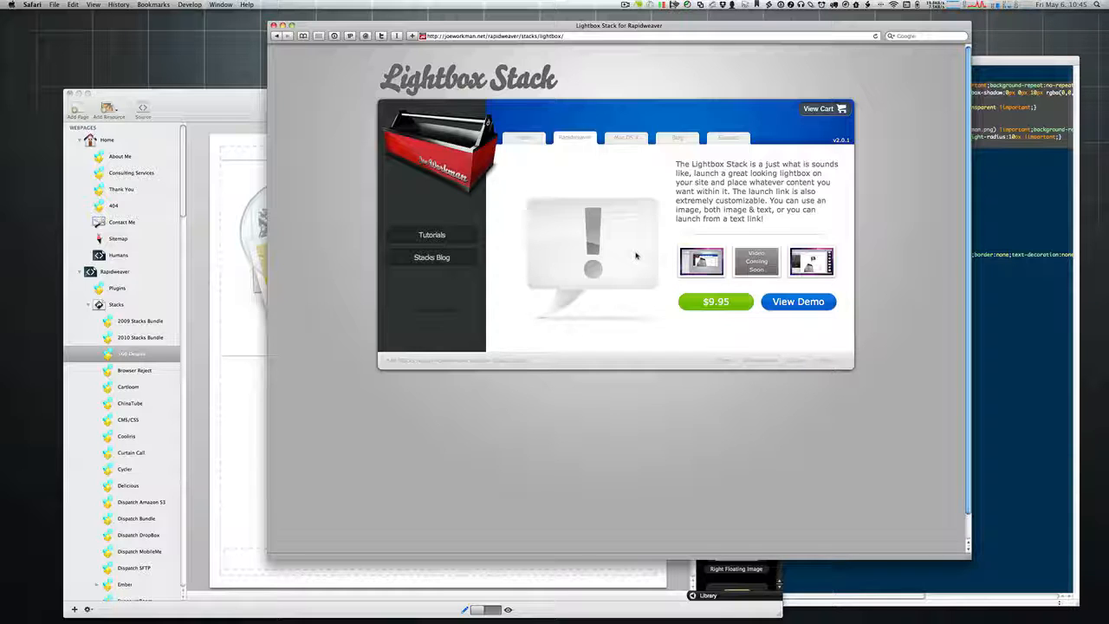
Step: Dismiss RapidWeaver's Finished publishing message and bring the 360 Degree page editor forward
left_click(230, 98)
left_click_drag(231, 101, 249, 103)
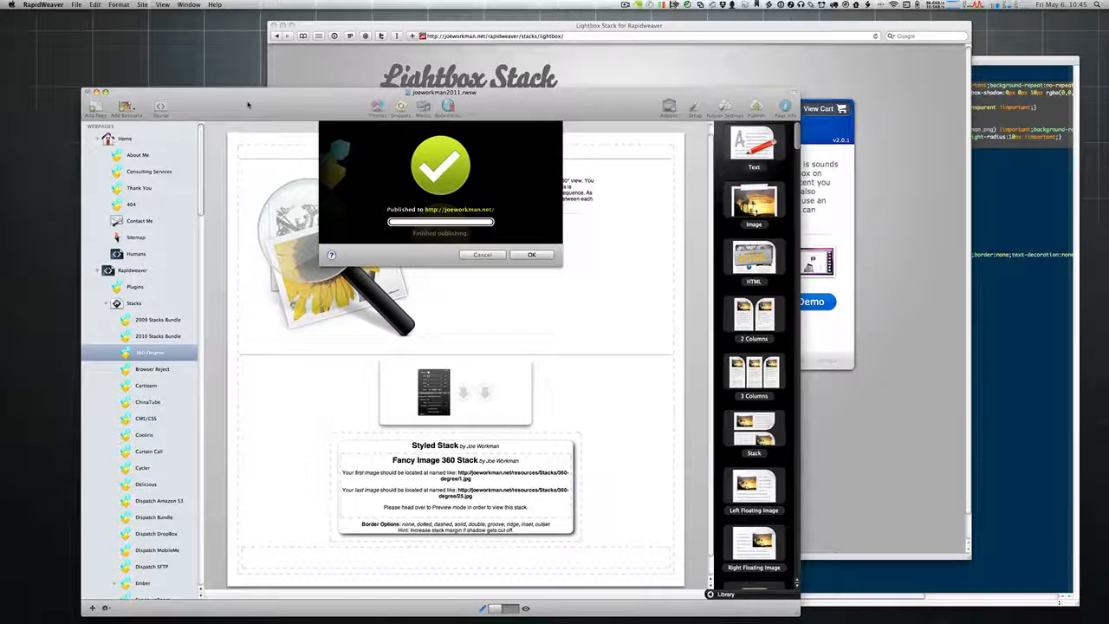
left_click(530, 253)
left_click(626, 73)
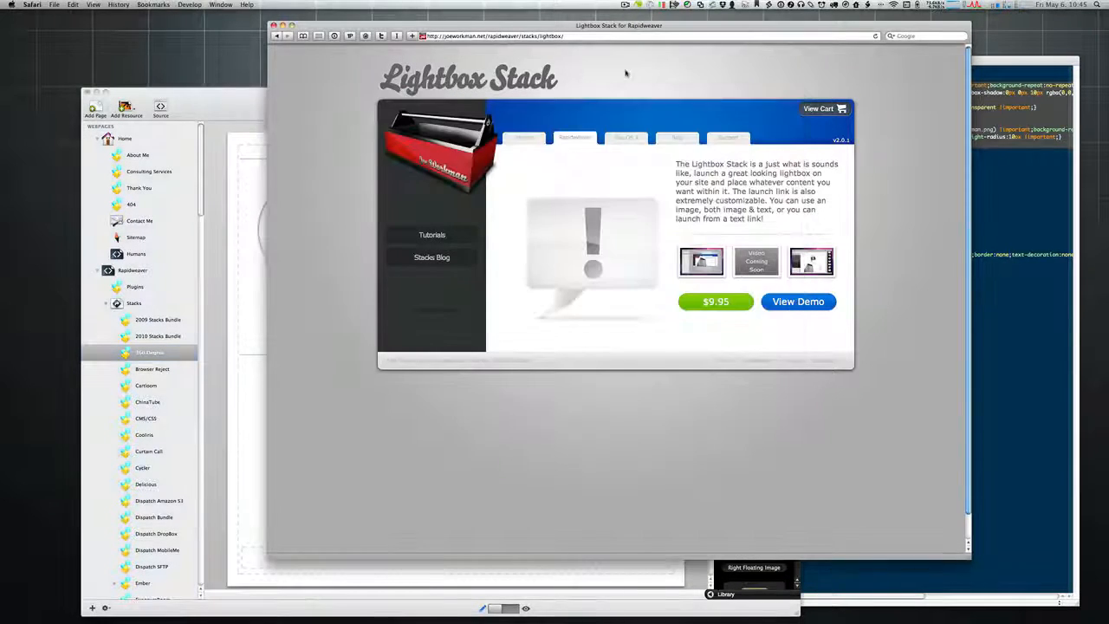
left_click(236, 98)
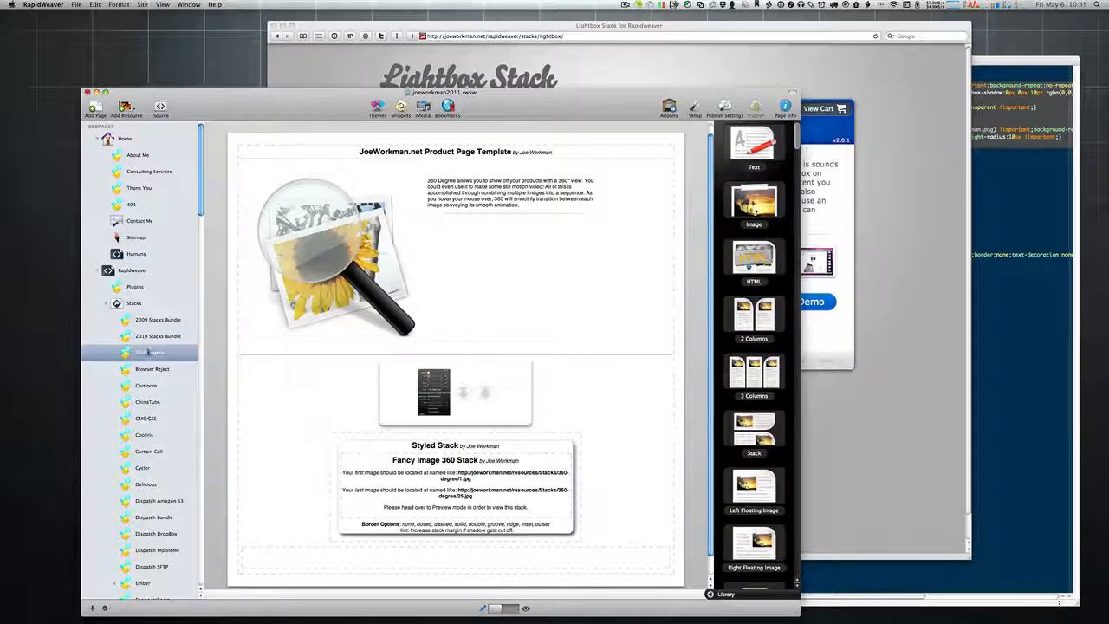
scroll(348, 388, "down", 2)
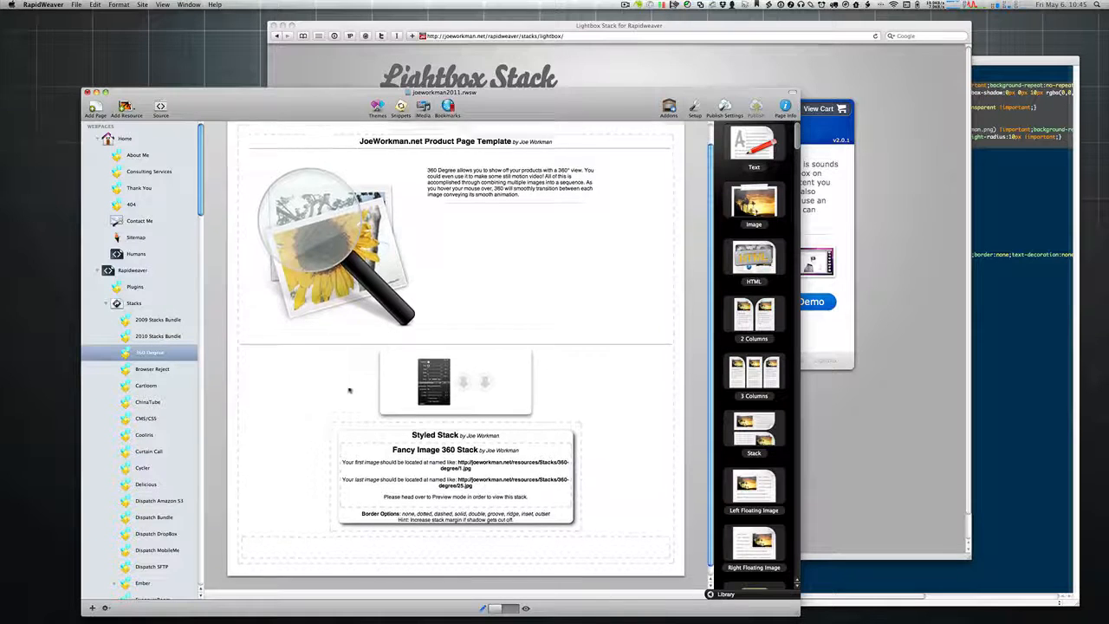
Step: In Safari, go back through history to the 360 Degree Stack page and expand its demo
left_click(476, 60)
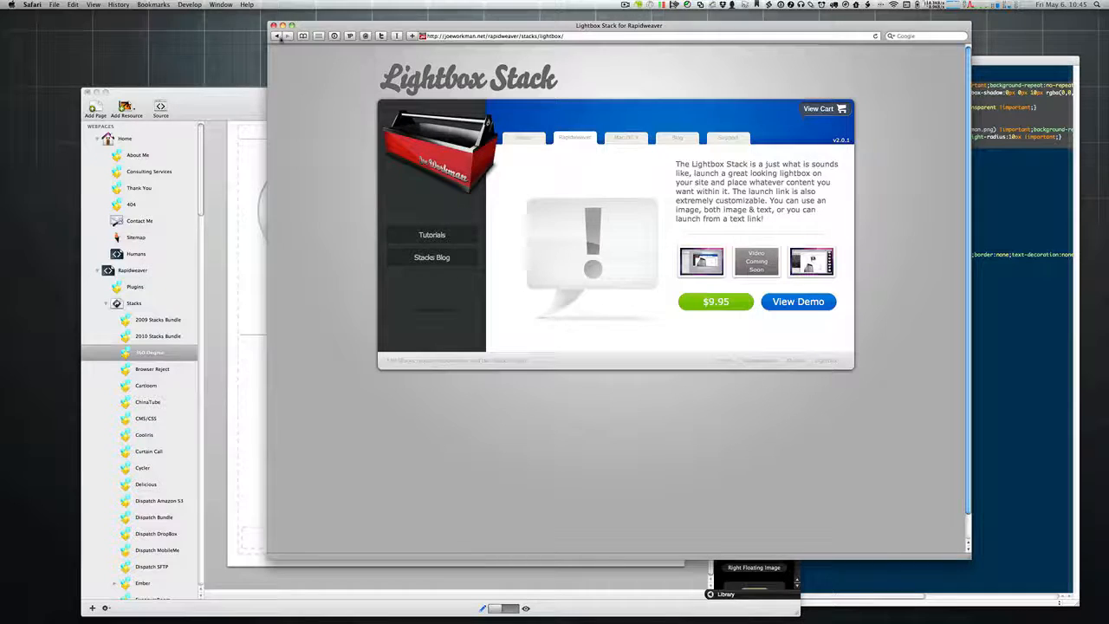
left_click(276, 36)
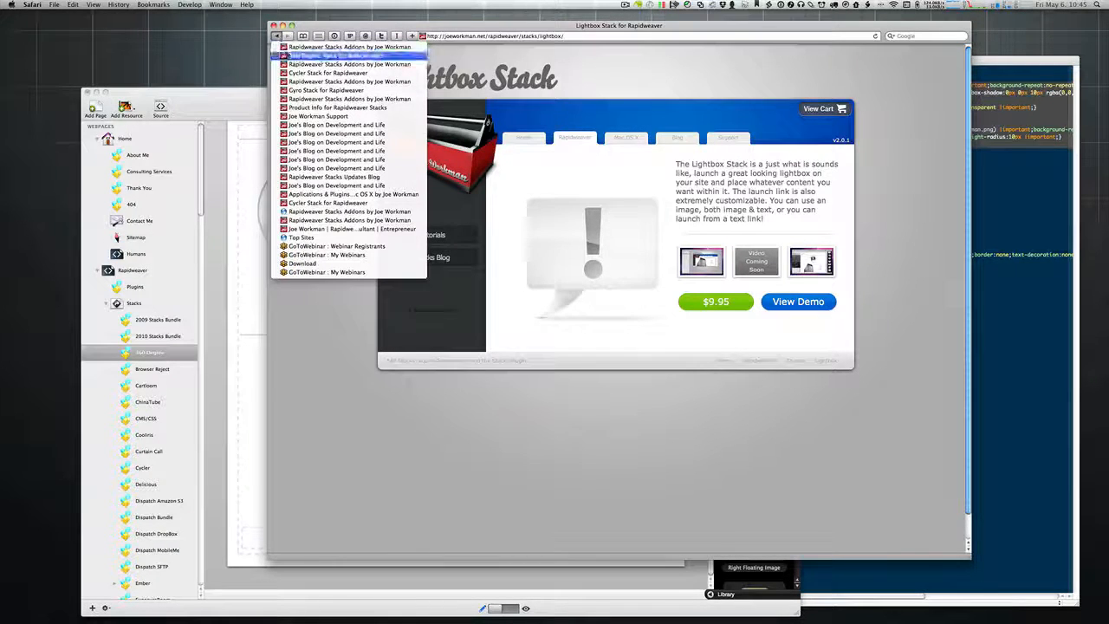
left_click(287, 55)
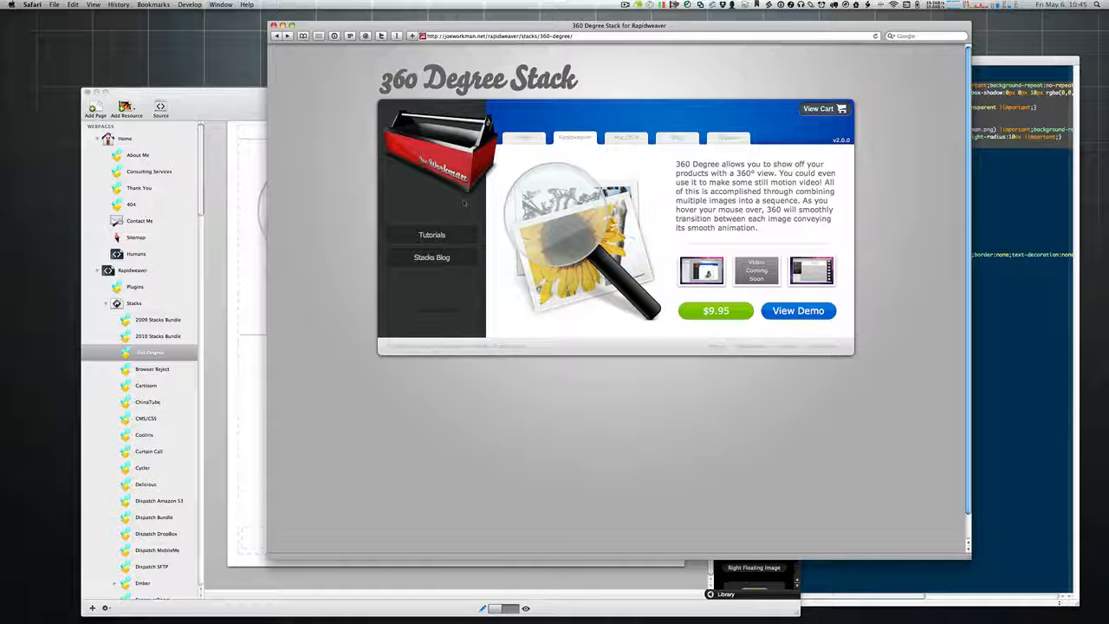
left_click(804, 311)
scroll(556, 444, "down", 3)
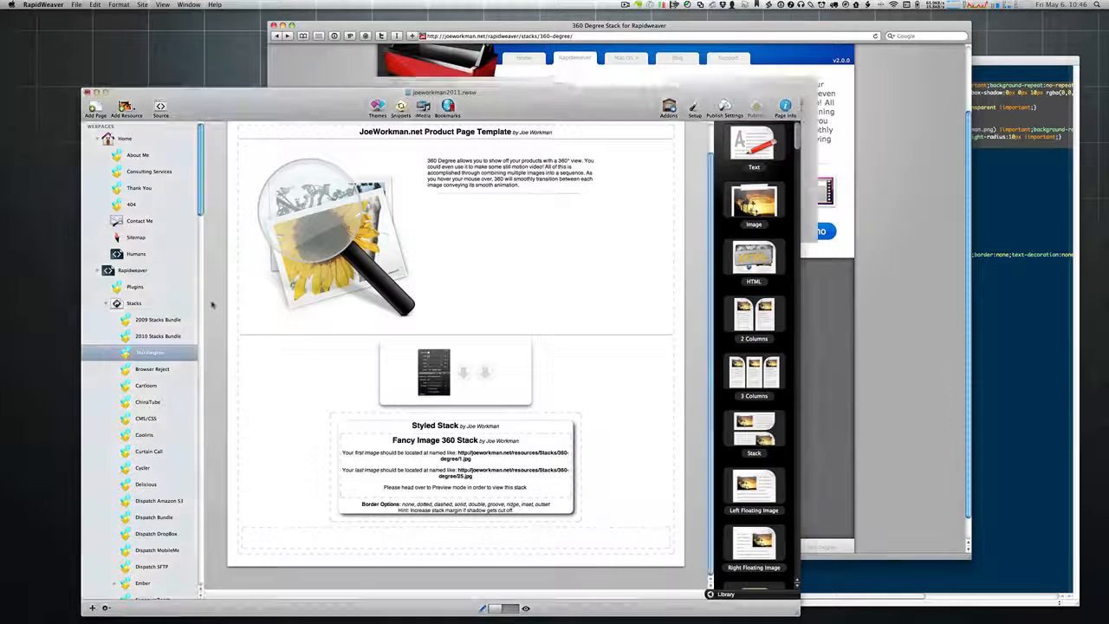
Step: Paste the joeworkman.net resources/Stacks/360-degree/ URL into the 360 stack's File Path & Prefix
left_click(210, 306)
scroll(167, 342, "down", 15)
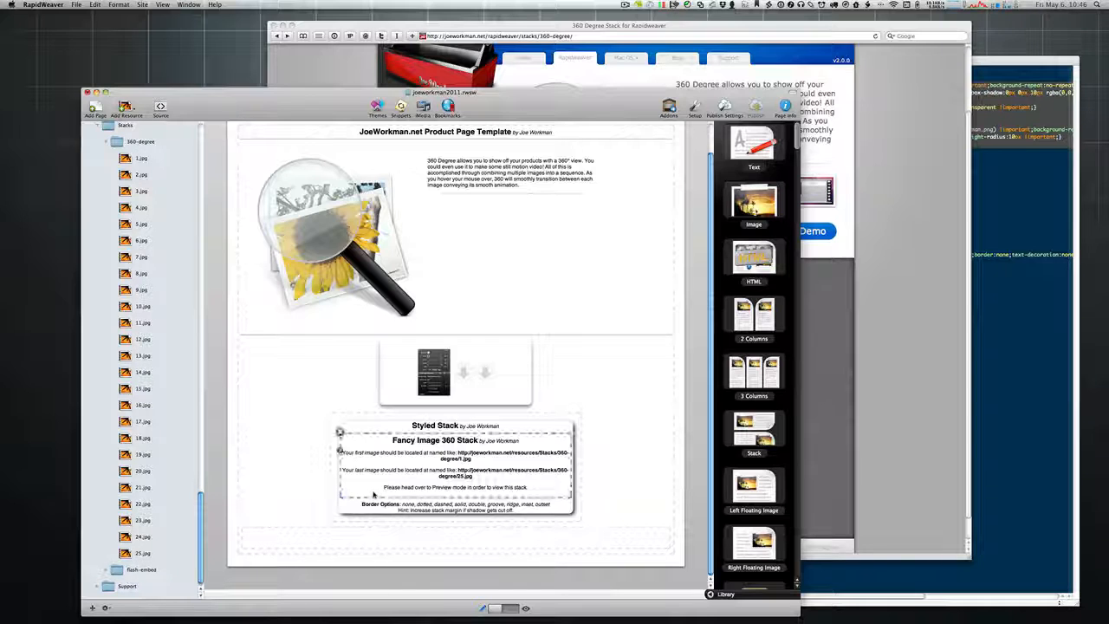
left_click(339, 448)
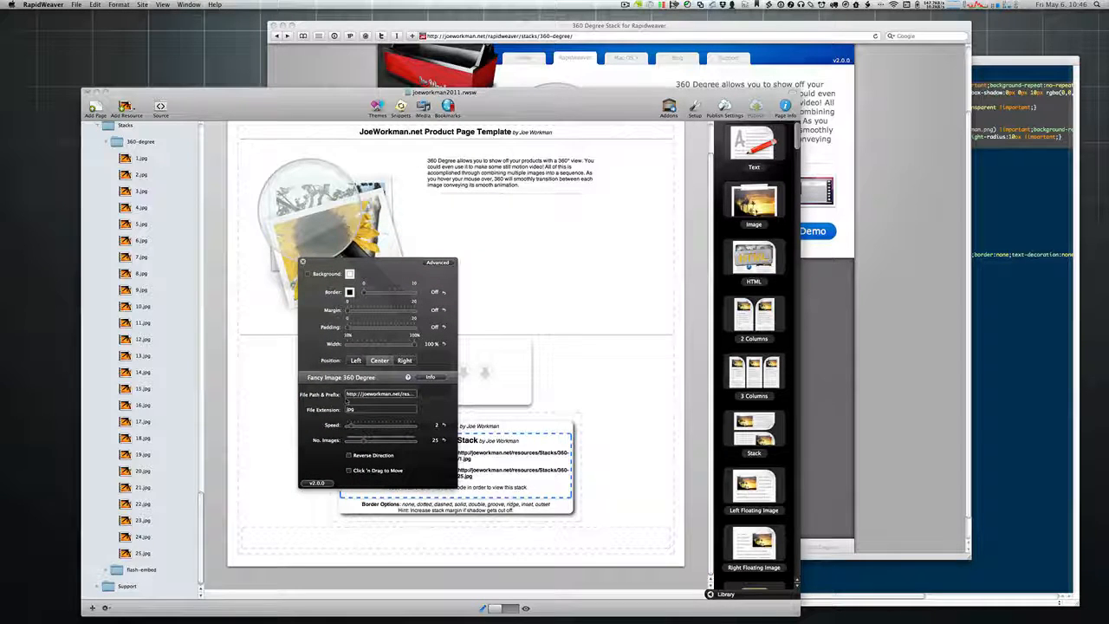
triple_click(360, 394)
key("super+v")
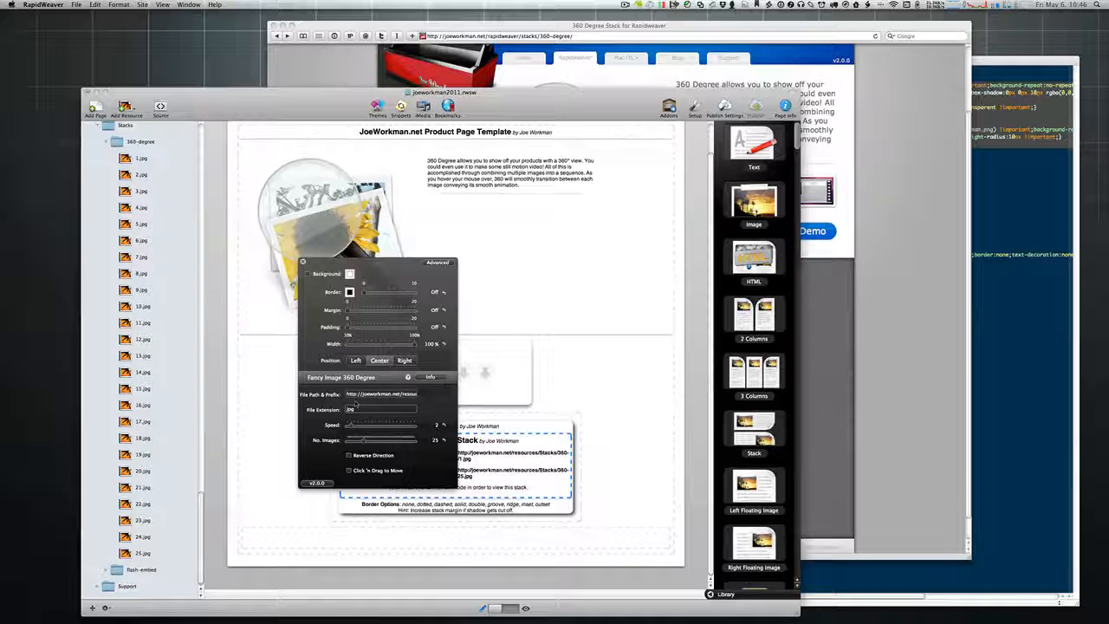
key("super+Right")
Step: Select and copy the full File Path & Prefix URL
left_click(361, 395)
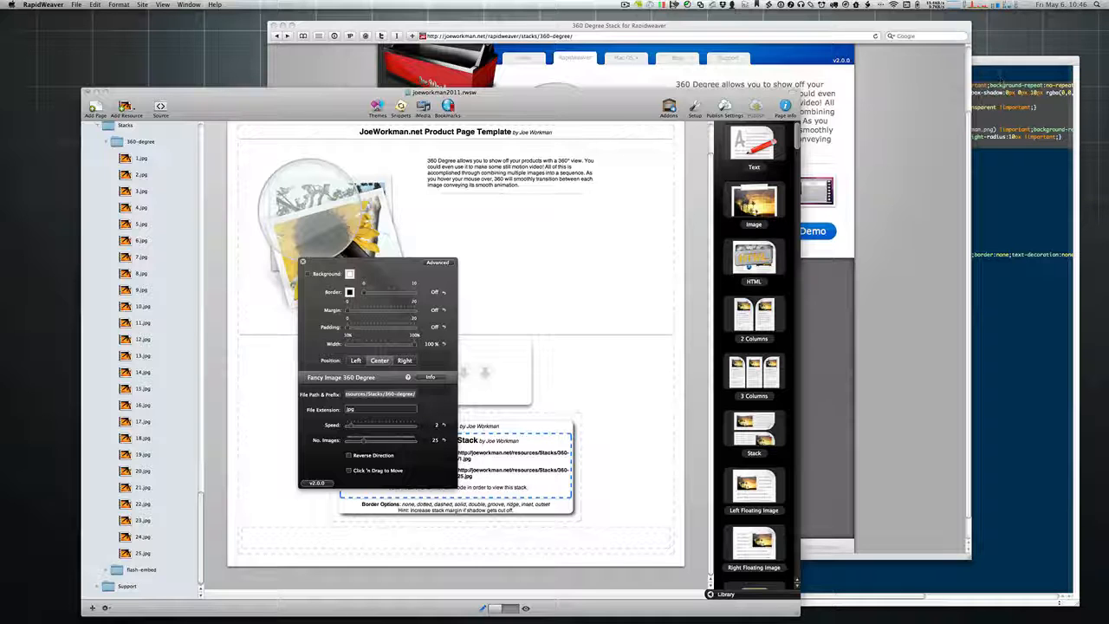
key("super+a")
key("super+Tab")
key("super+w")
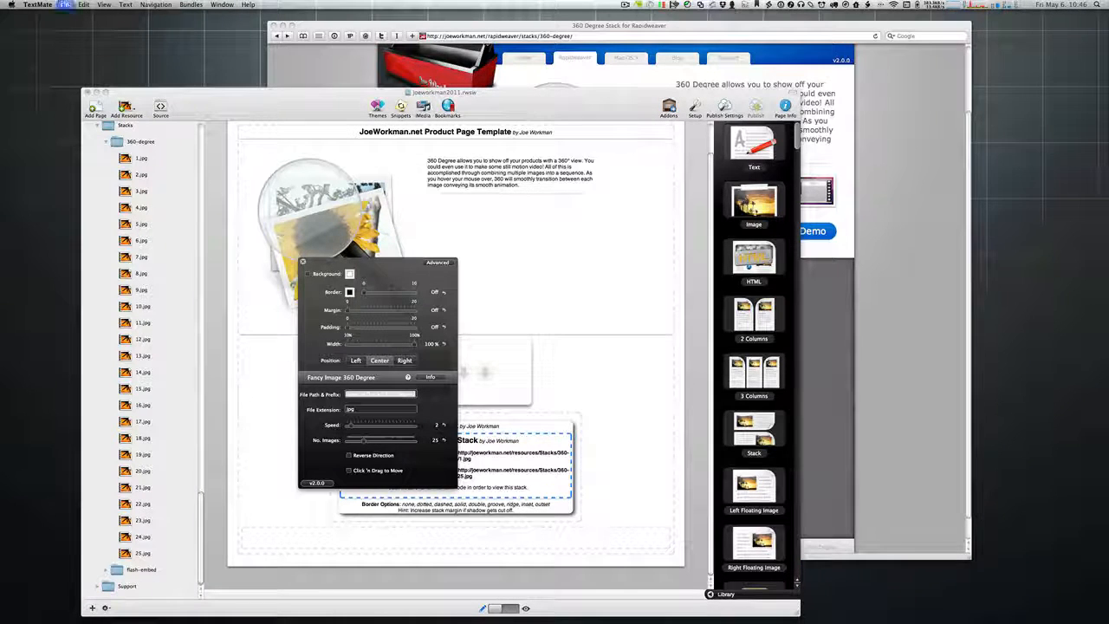
key("super+n")
left_click_drag(1108, 36, 817, 72)
type("http://joeworkman.net/resources/Stacks/360-degree/")
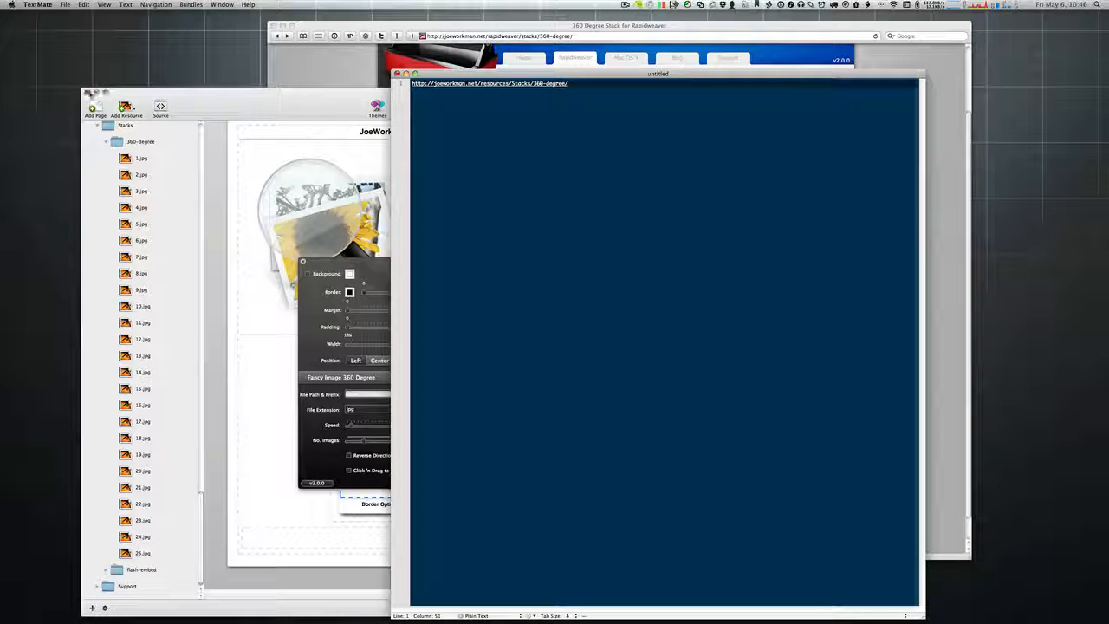
left_click(208, 108)
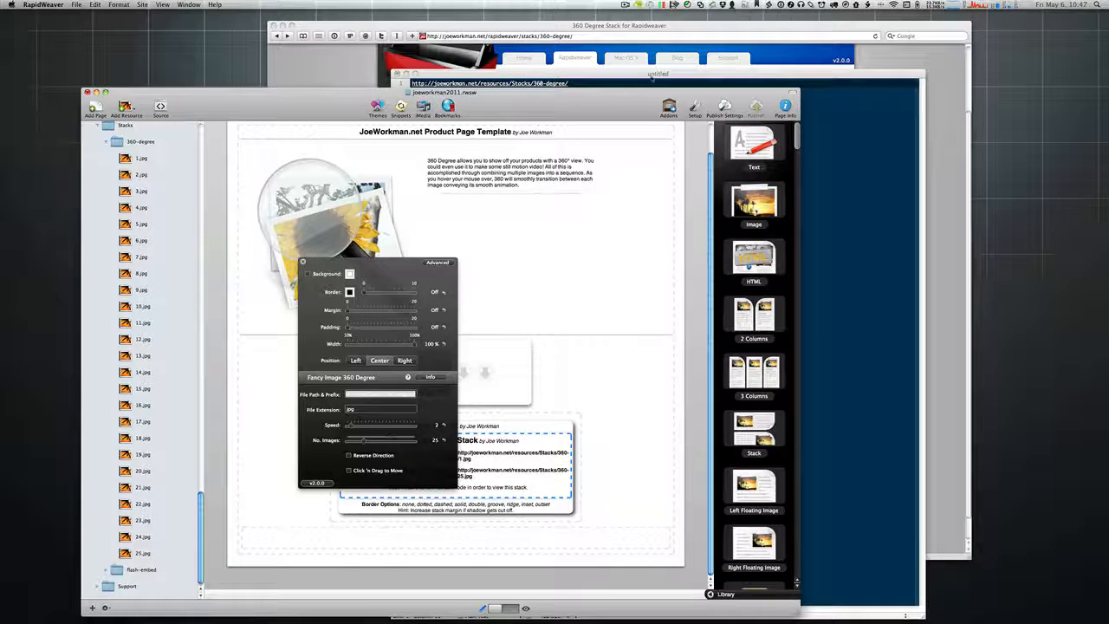
left_click_drag(639, 77, 750, 71)
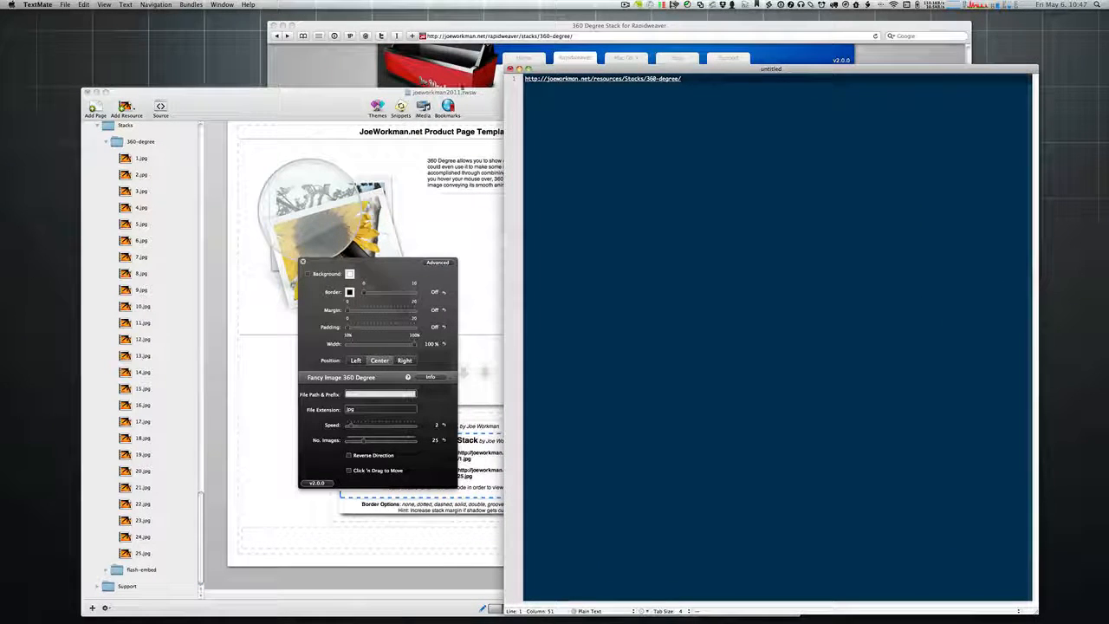
Step: Show the 1.jpg resource's local and online locations, cancelling the relink file chooser
left_click(134, 152)
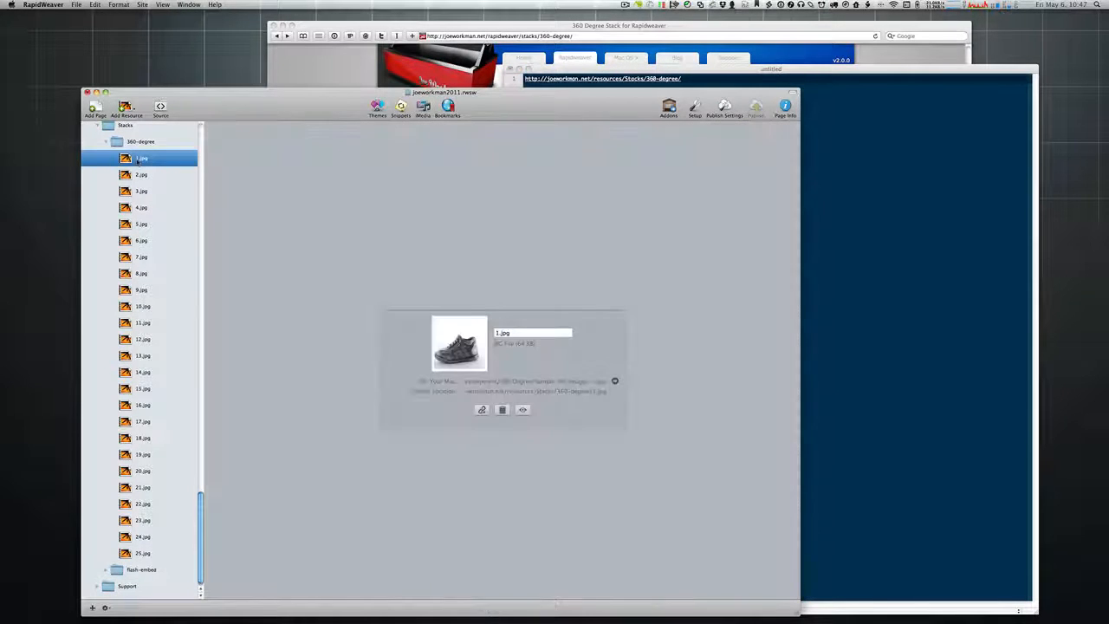
left_click(137, 159)
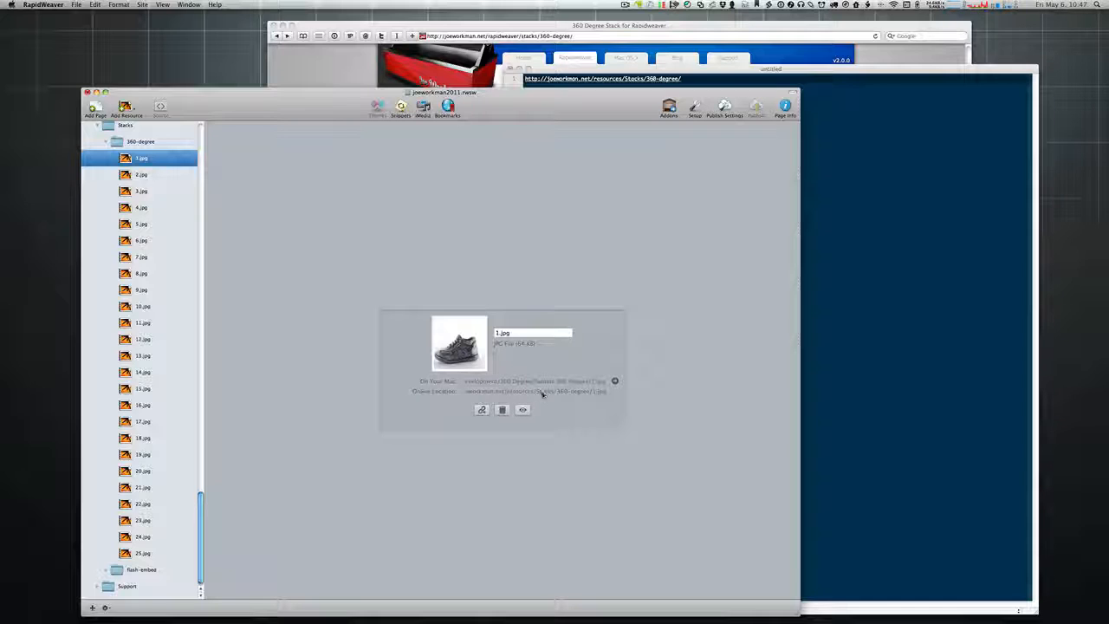
left_click(481, 410)
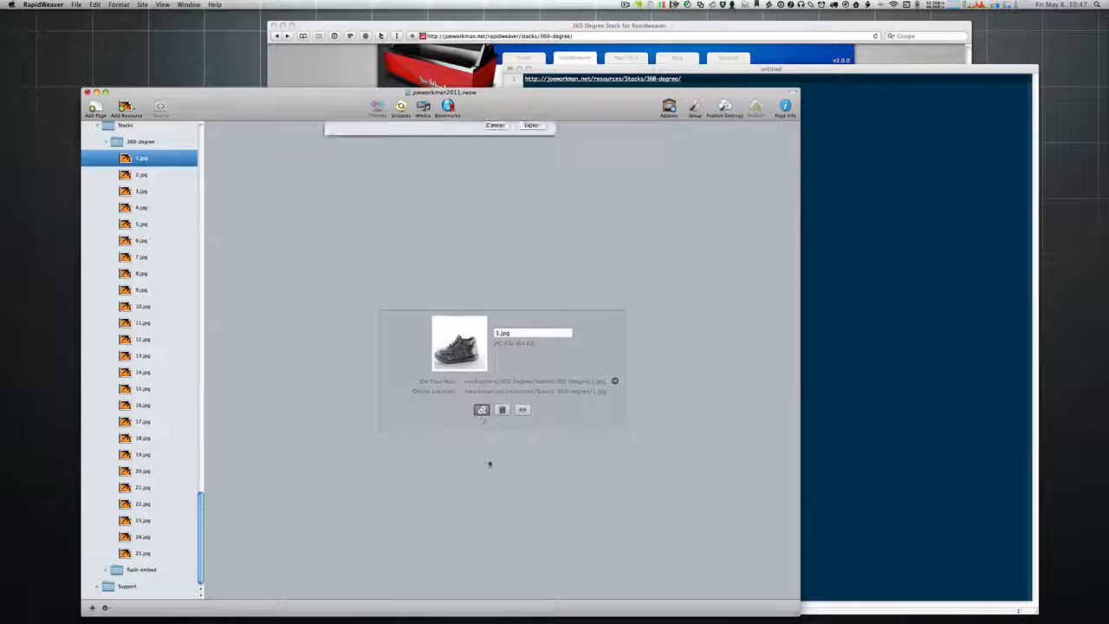
left_click(503, 305)
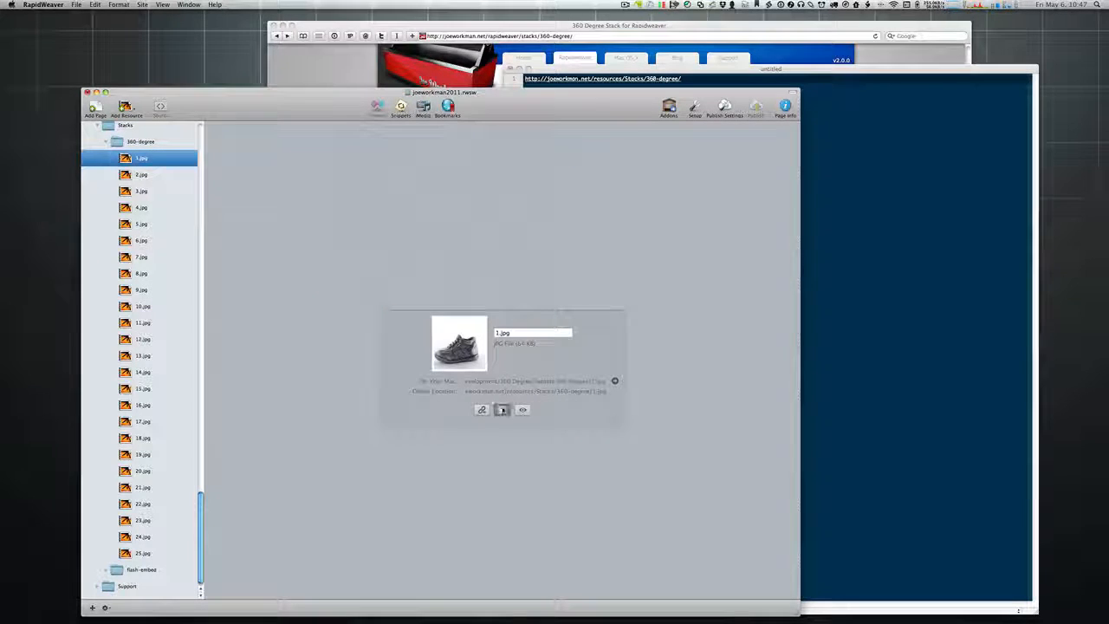
left_click(765, 270)
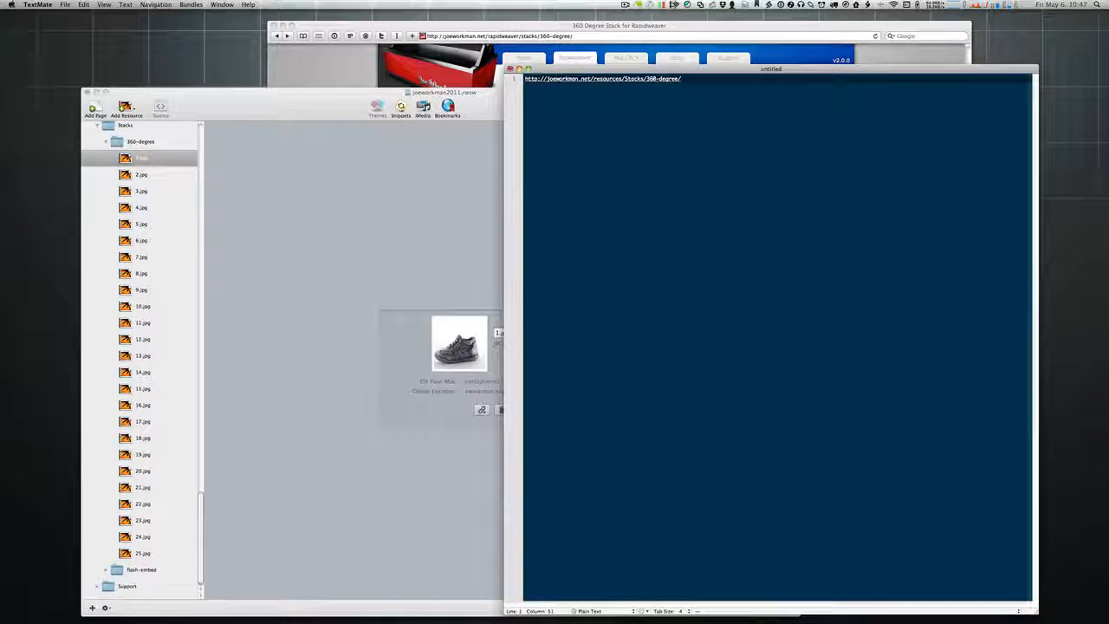
Step: Paste 1.jpg's online URL below the first line and delete the extra lines
key("Return")
key("Return")
key("Return")
type("http://joeworkman.net/resources/Stacks/360-degree/1.jpg")
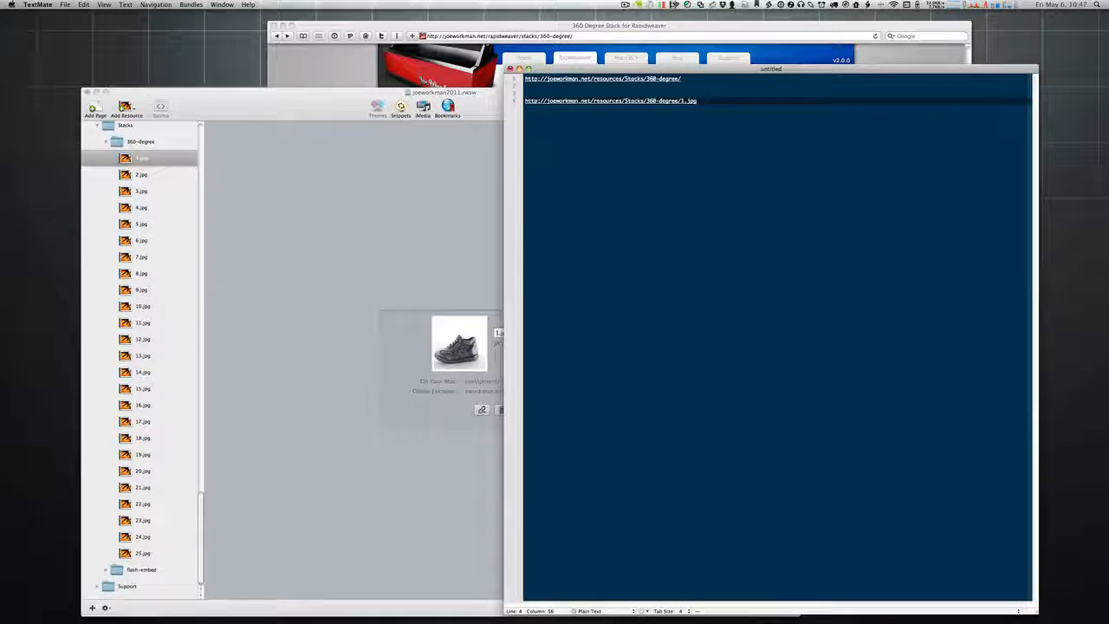
left_click_drag(715, 101, 485, 87)
key("BackSpace")
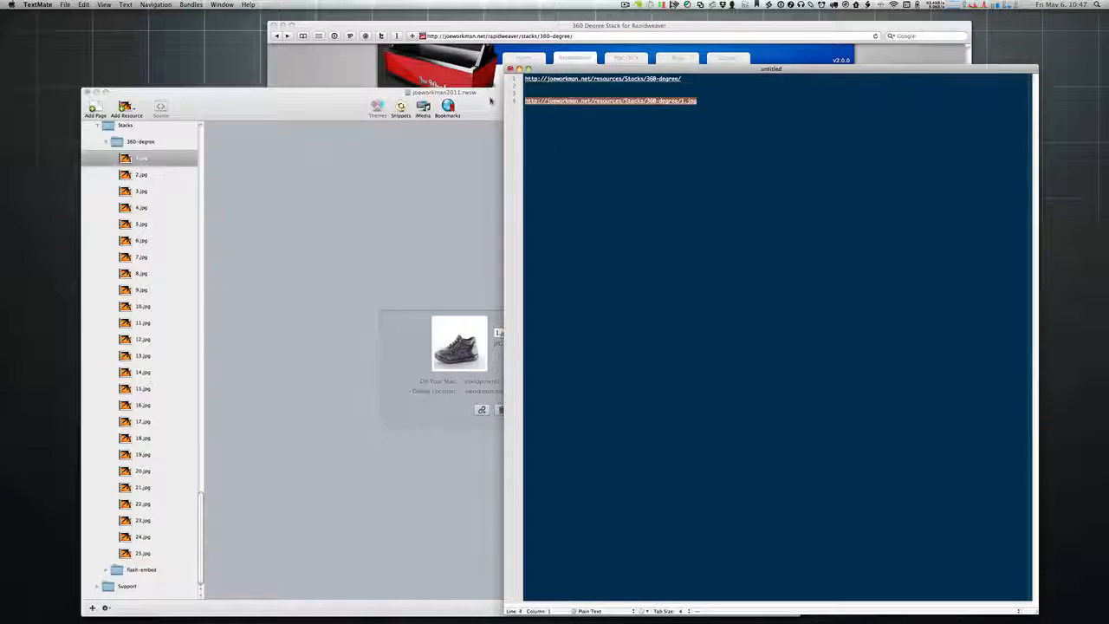
left_click(494, 102)
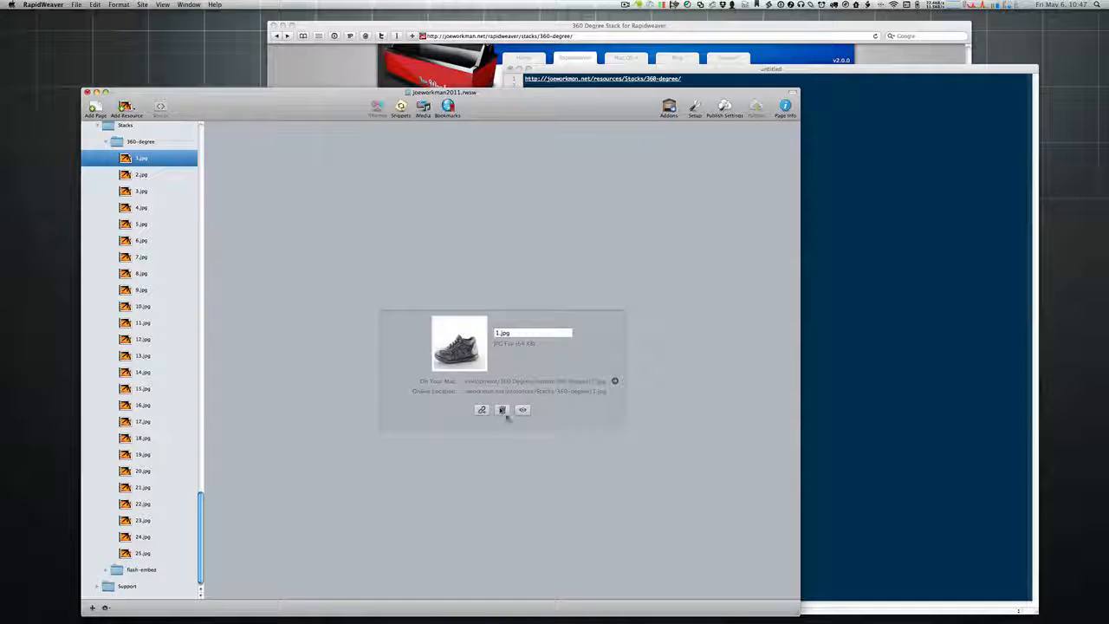
key("super+Tab")
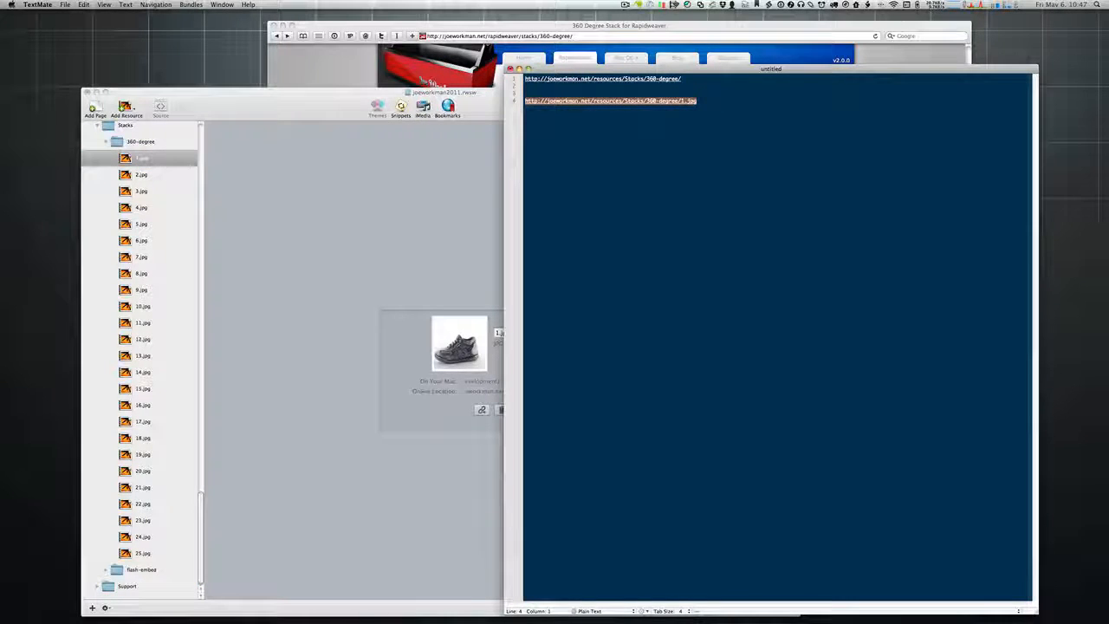
left_click(712, 102)
left_click_drag(712, 102, 503, 102)
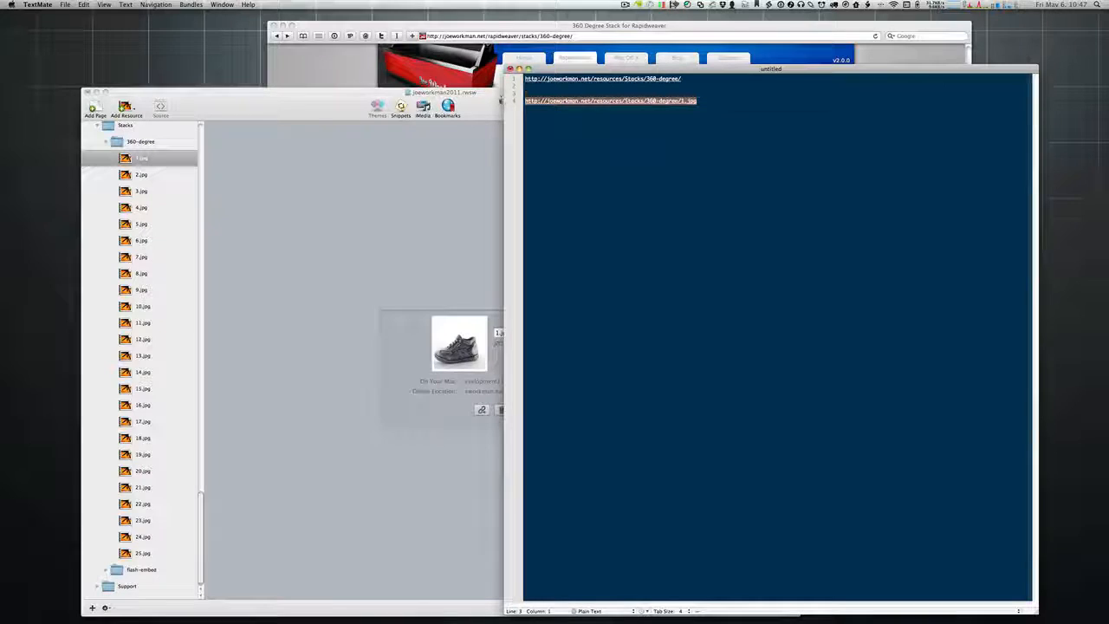
left_click(558, 100)
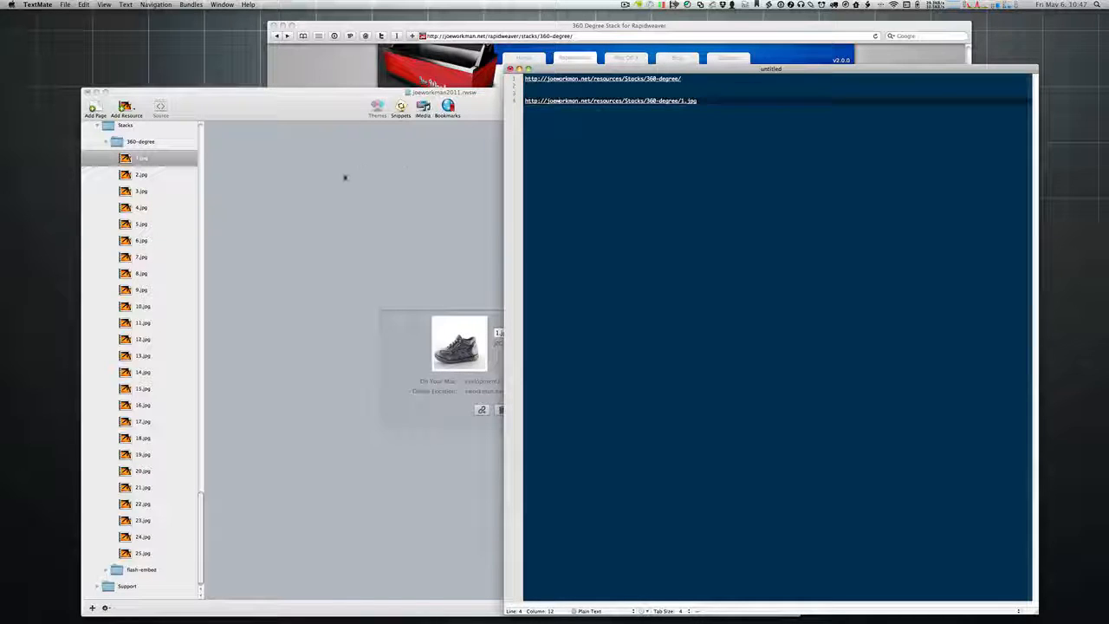
left_click(344, 176)
key("super+Tab")
Step: Insert 'image' before 1.jpg so line 4 reads …/360-degree/image1.jpg
left_click_drag(682, 101, 490, 104)
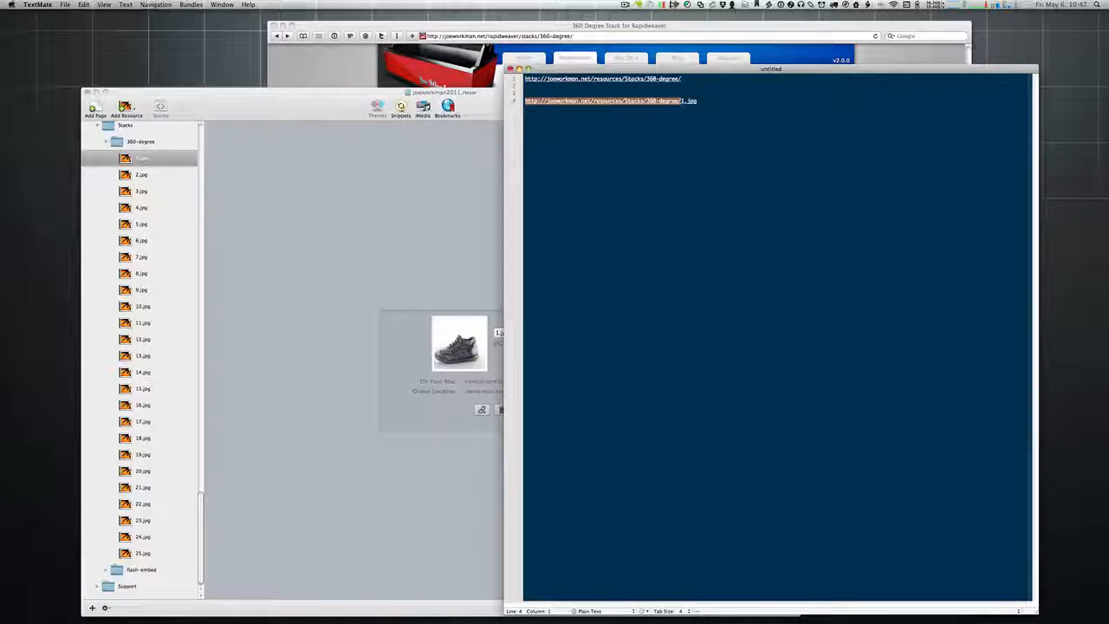
left_click(682, 101)
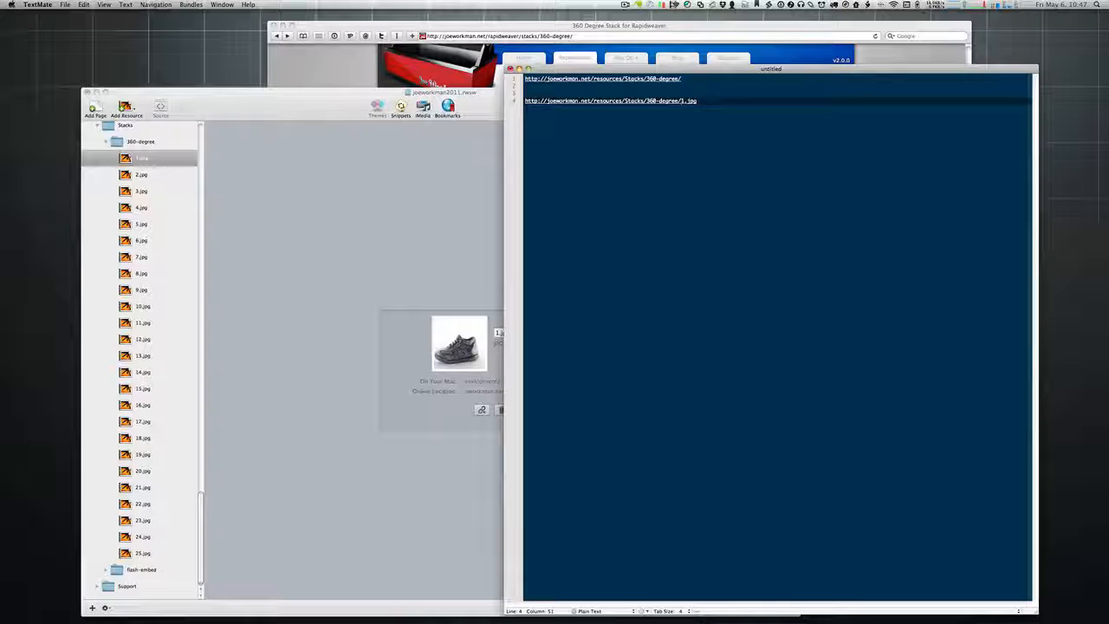
type("image")
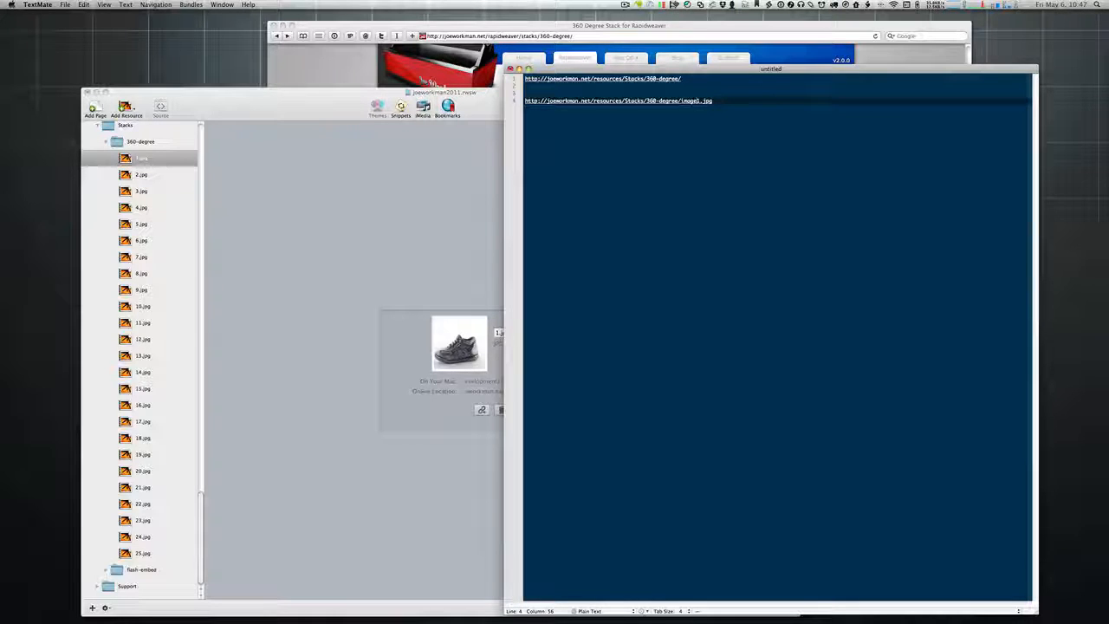
key("super+shift+Left")
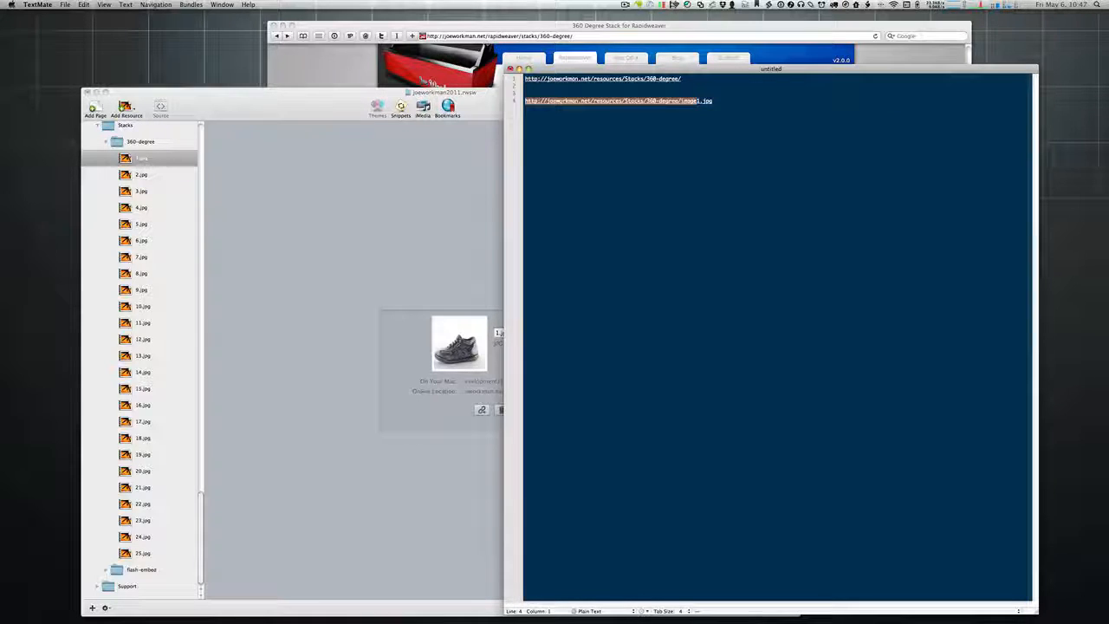
left_click(526, 86)
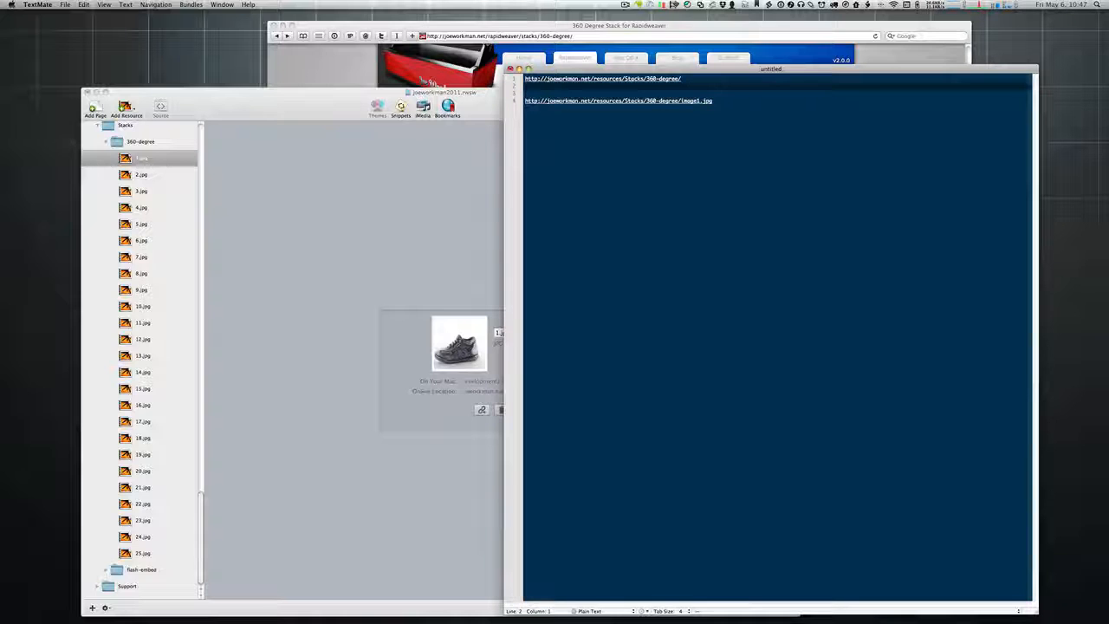
Step: Copy line 4's address up to 'image' and paste it onto line 6
left_click(697, 101)
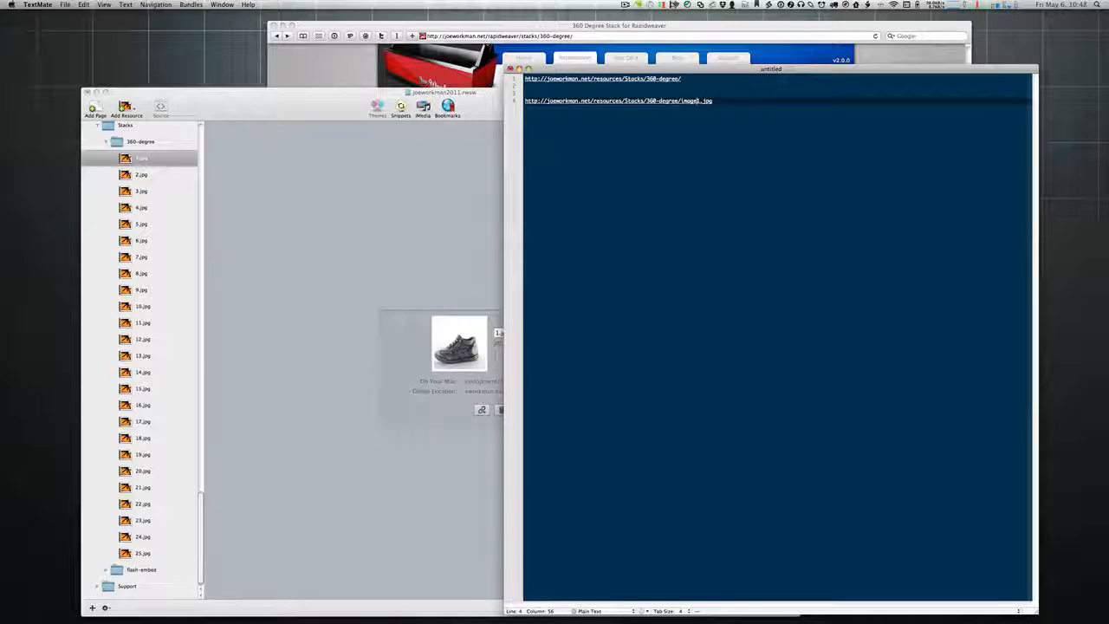
key("super+shift+Left")
key("super+c")
key("super+Right")
key("Return")
key("Return")
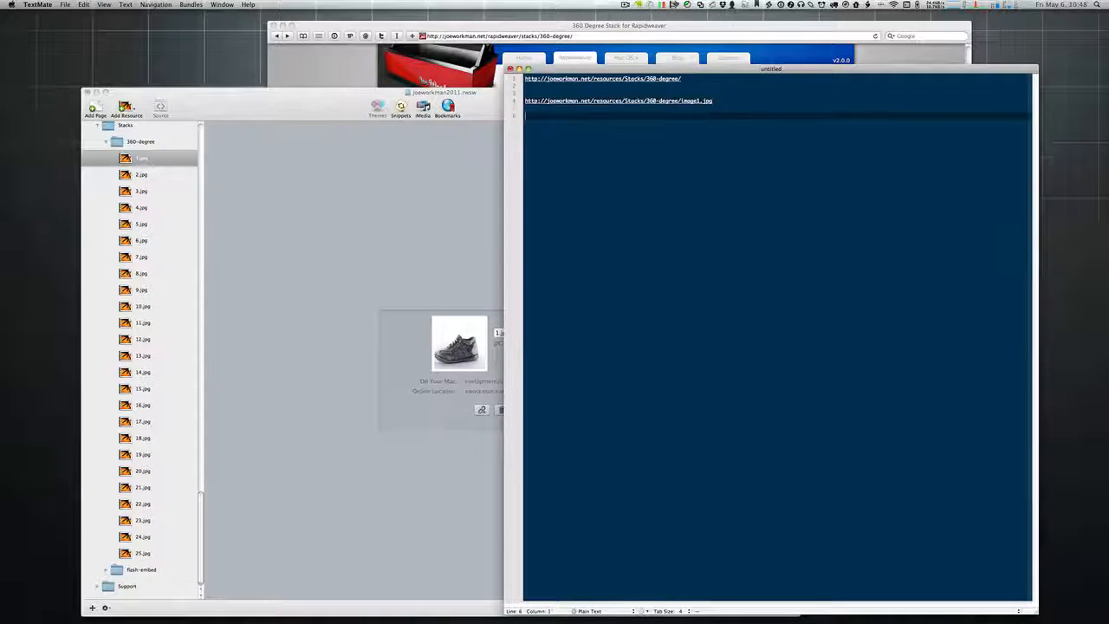
key("super+v")
Step: Open the 360 Degree page and check its stack's File Path & Prefix setting
left_click(644, 115)
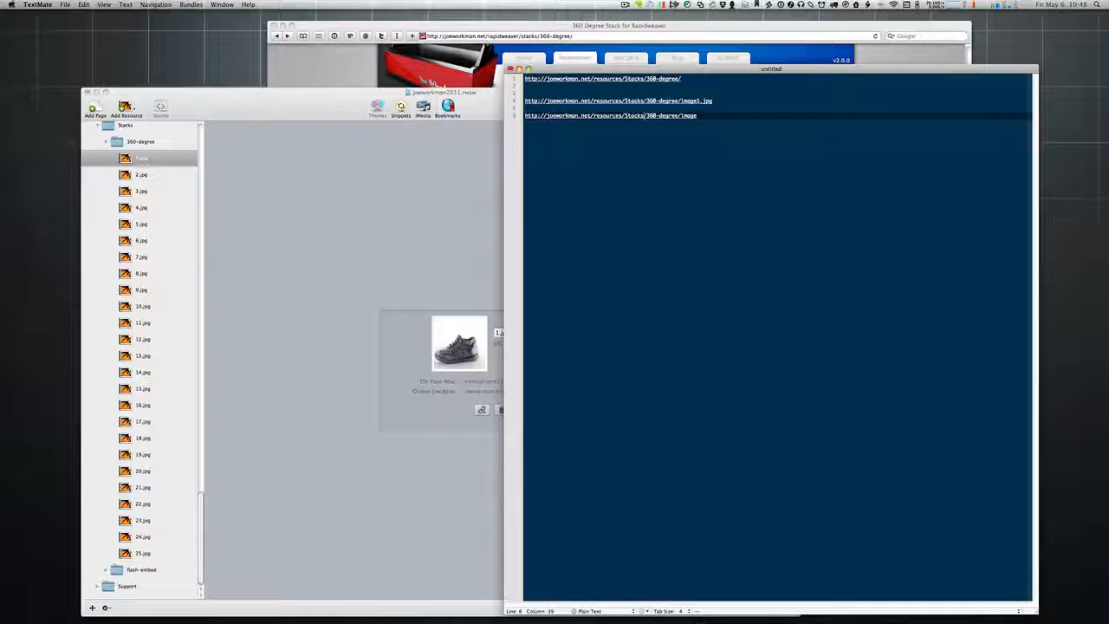
left_click(266, 106)
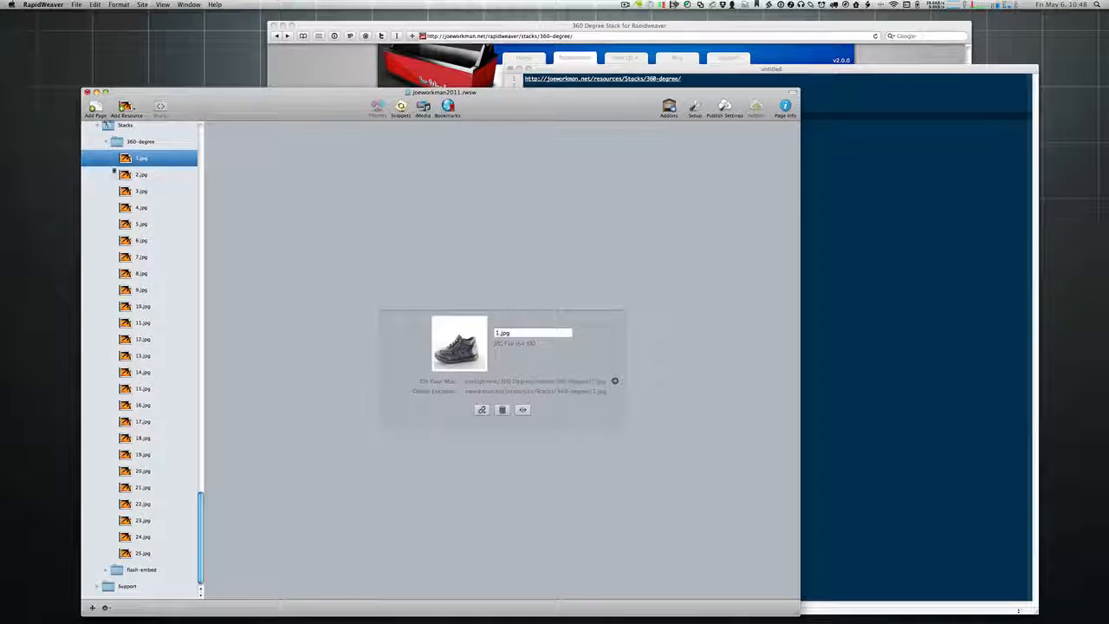
scroll(130, 199, "up", 5)
scroll(130, 198, "up", 15)
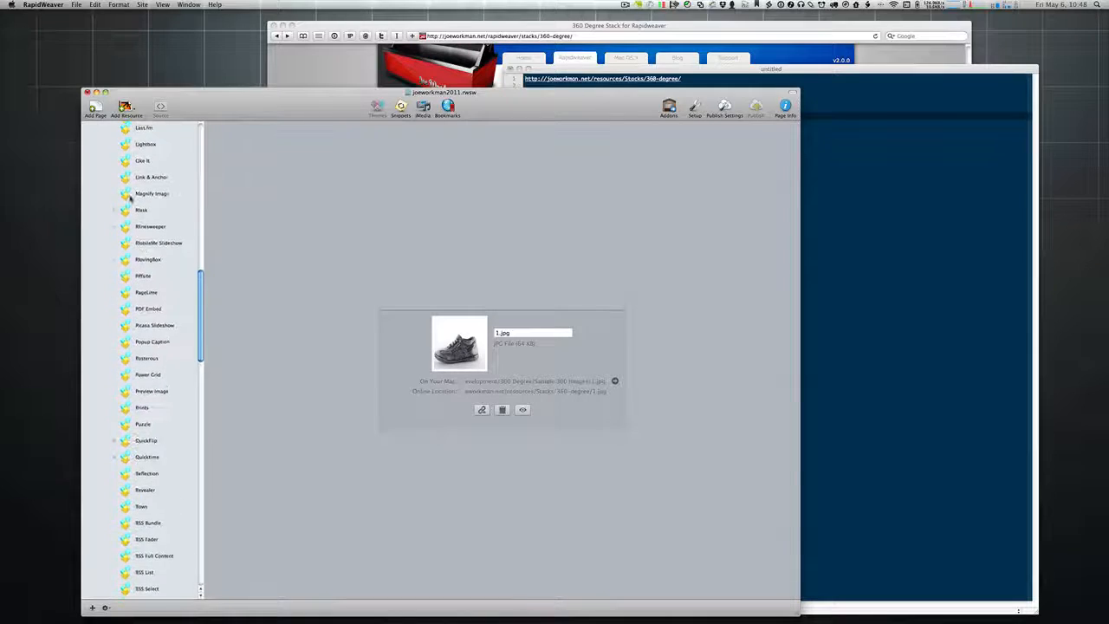
scroll(130, 198, "up", 10)
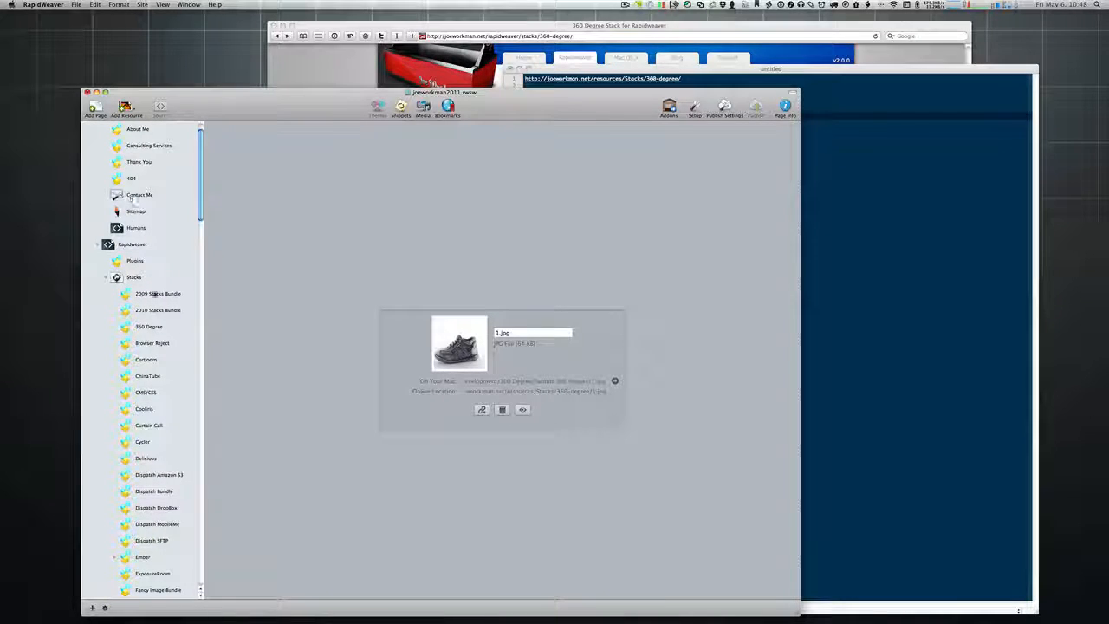
left_click(149, 326)
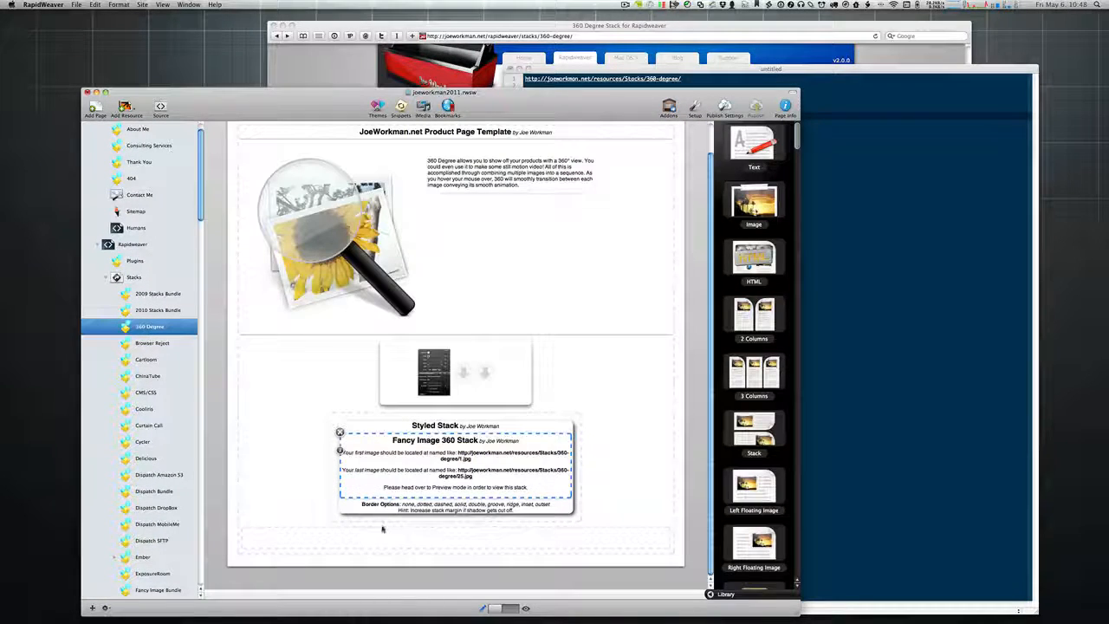
left_click(340, 451)
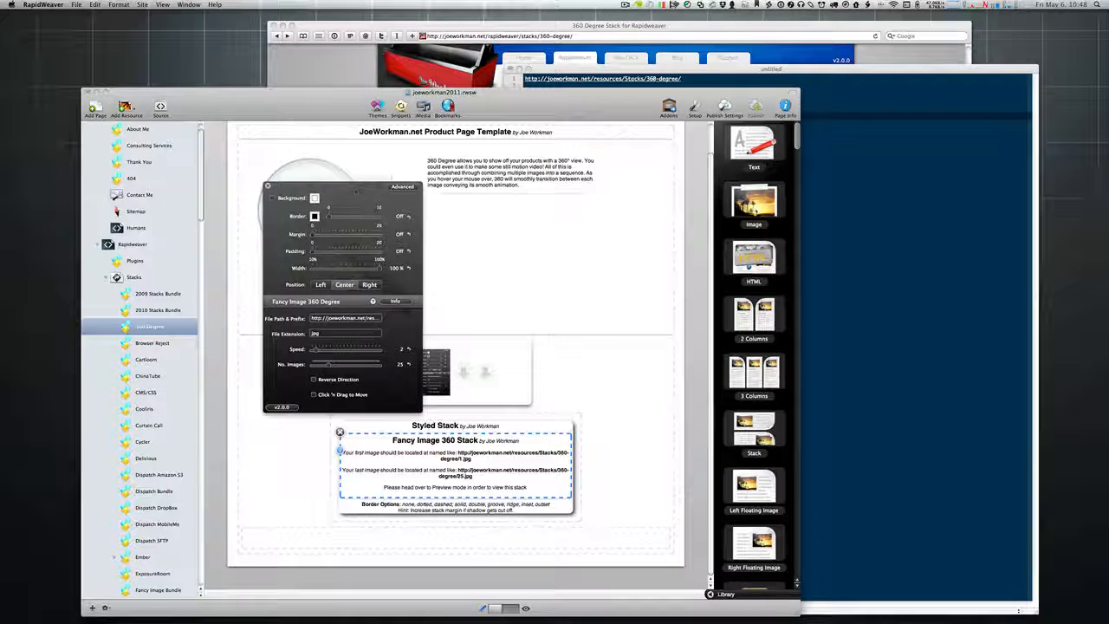
key("Tab")
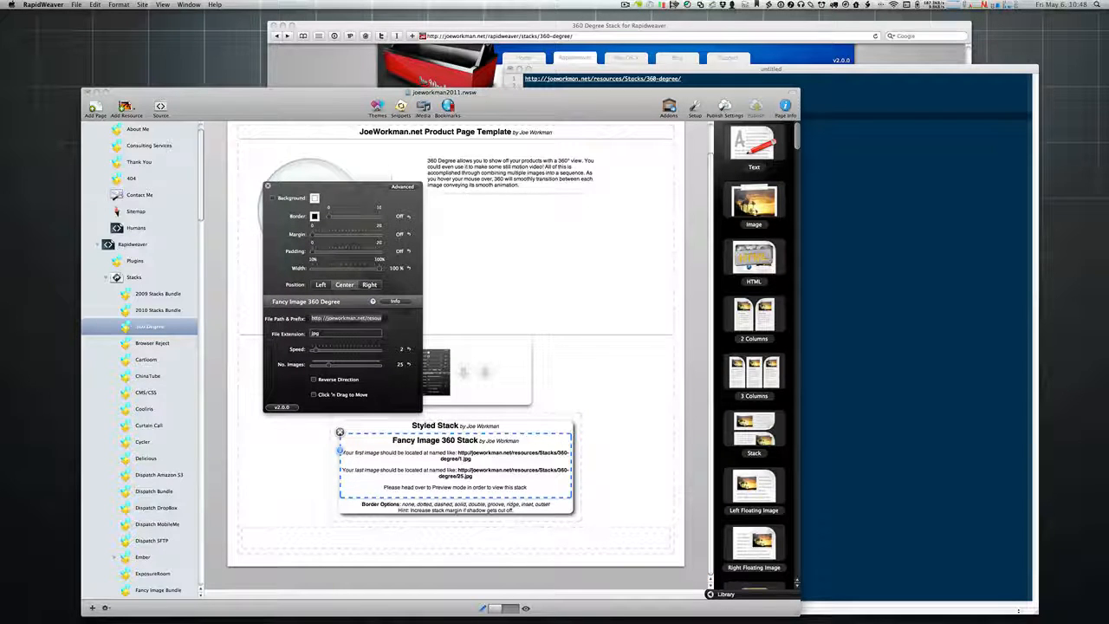
key("Tab")
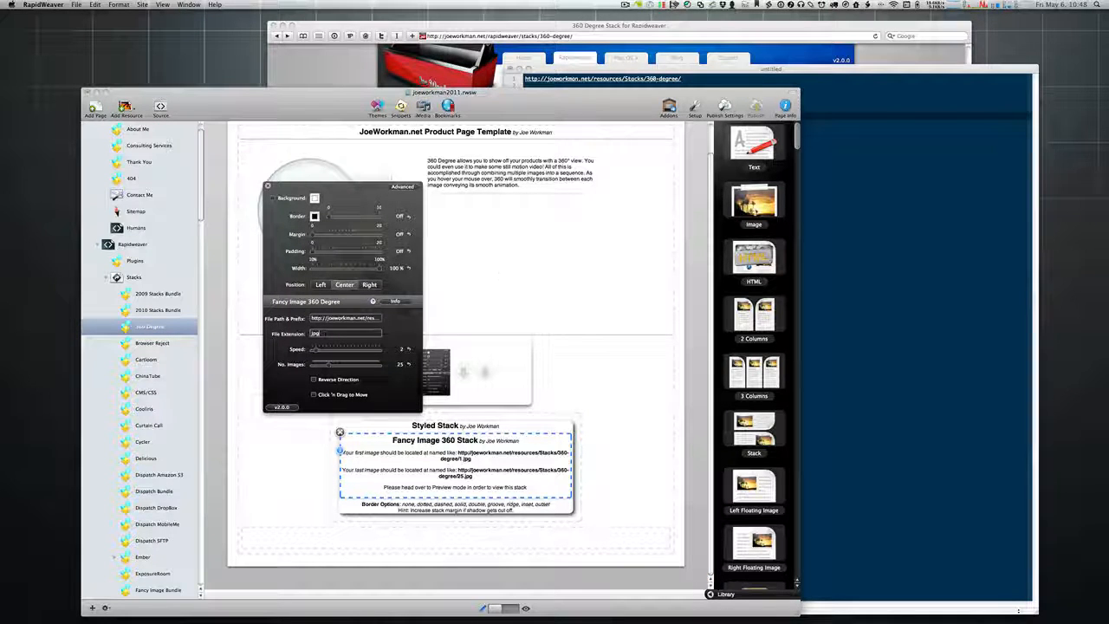
Step: Compare the jpg extension in TextMate, then close the stack settings panel
left_click(890, 217)
double_click(707, 100)
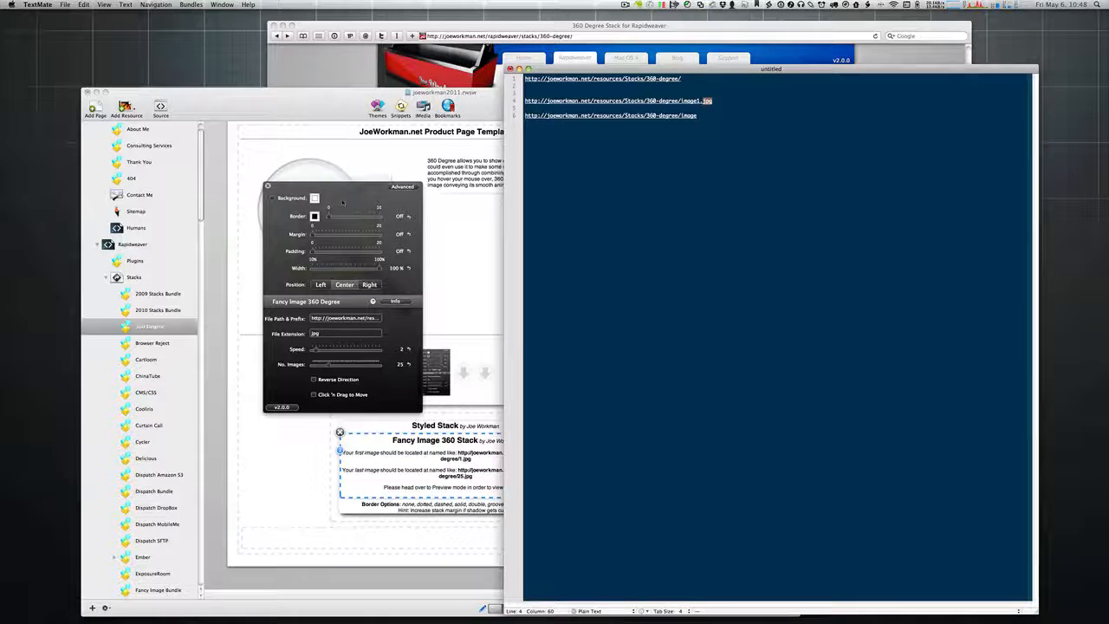
left_click(427, 225)
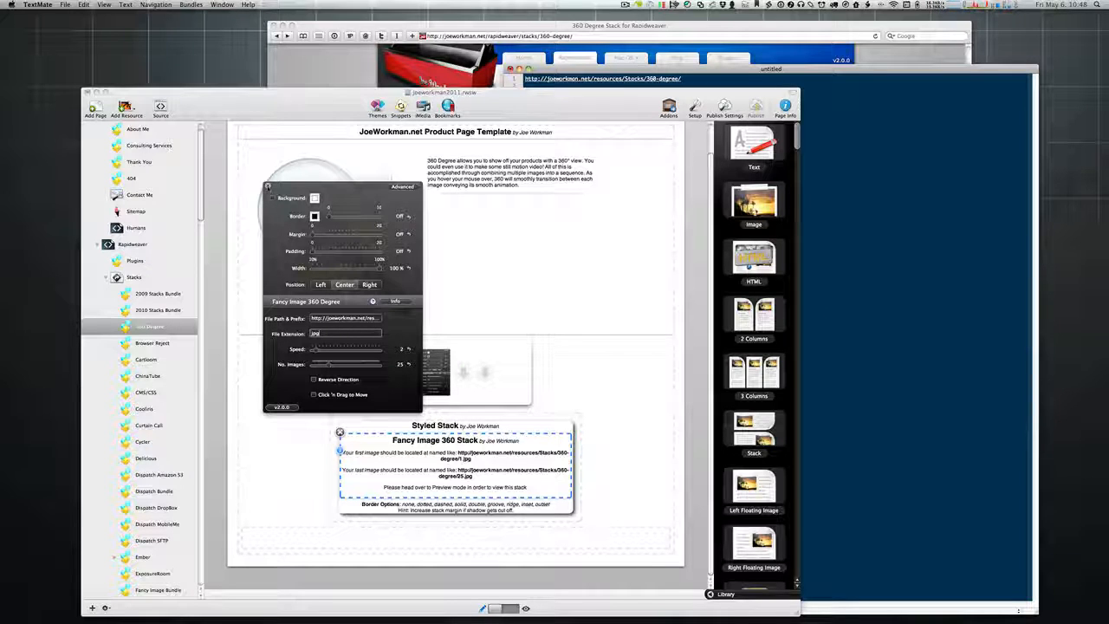
left_click(267, 187)
key("super+Tab")
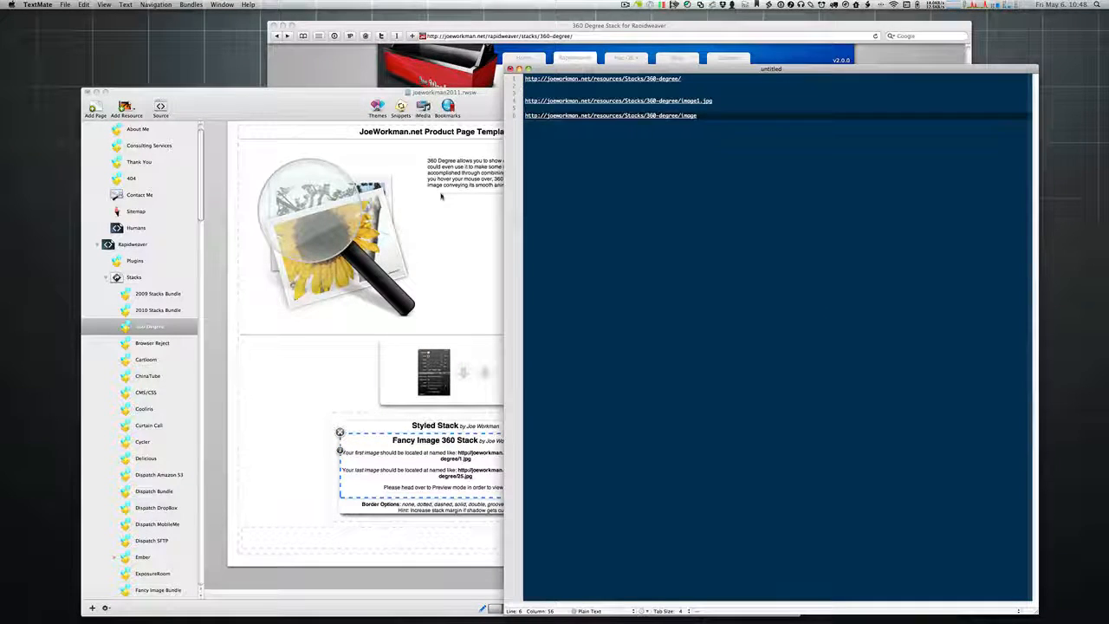
left_click(441, 196)
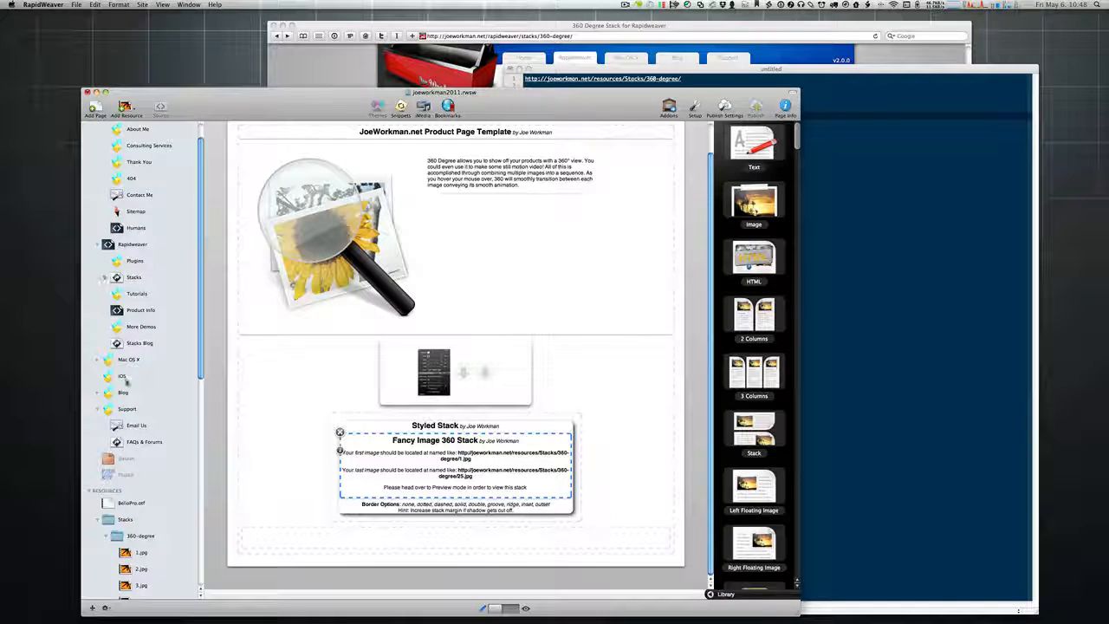
Step: Copy 1.jpg's online URL from RapidWeaver and paste it on line 8 of the TextMate notes
left_click(132, 552)
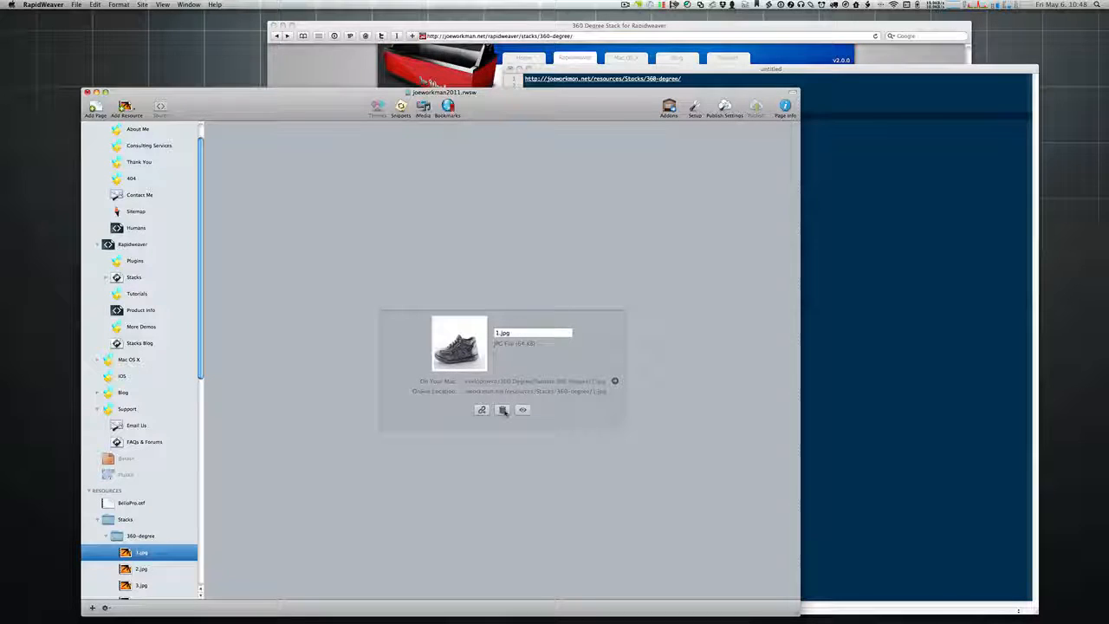
left_click(502, 411)
left_click(502, 411)
left_click(904, 260)
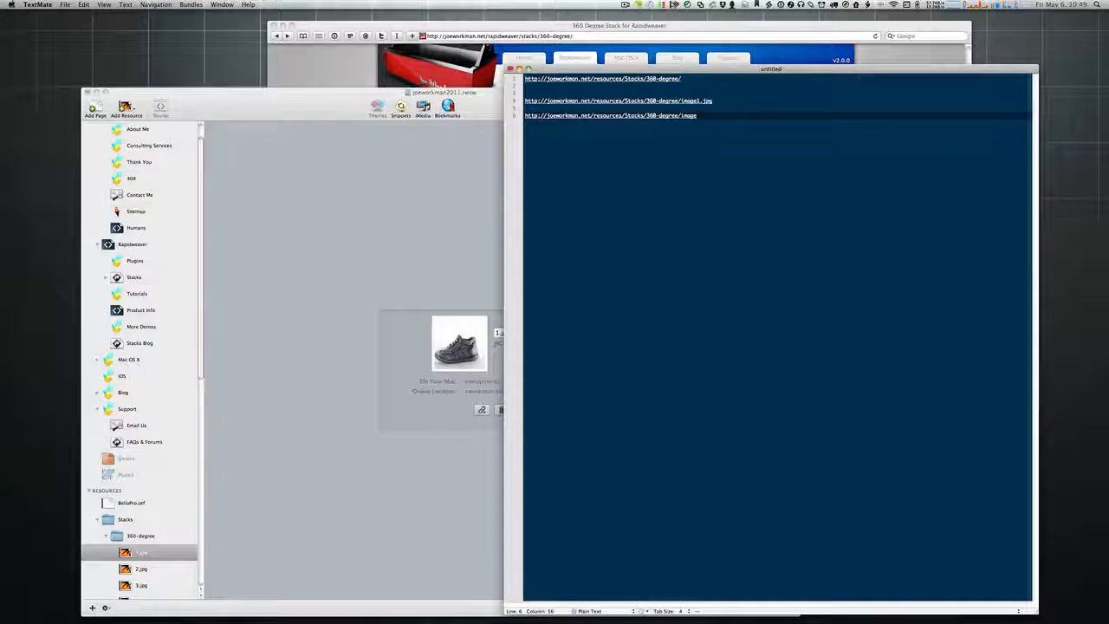
key("Return")
key("Return")
key("cmd+v")
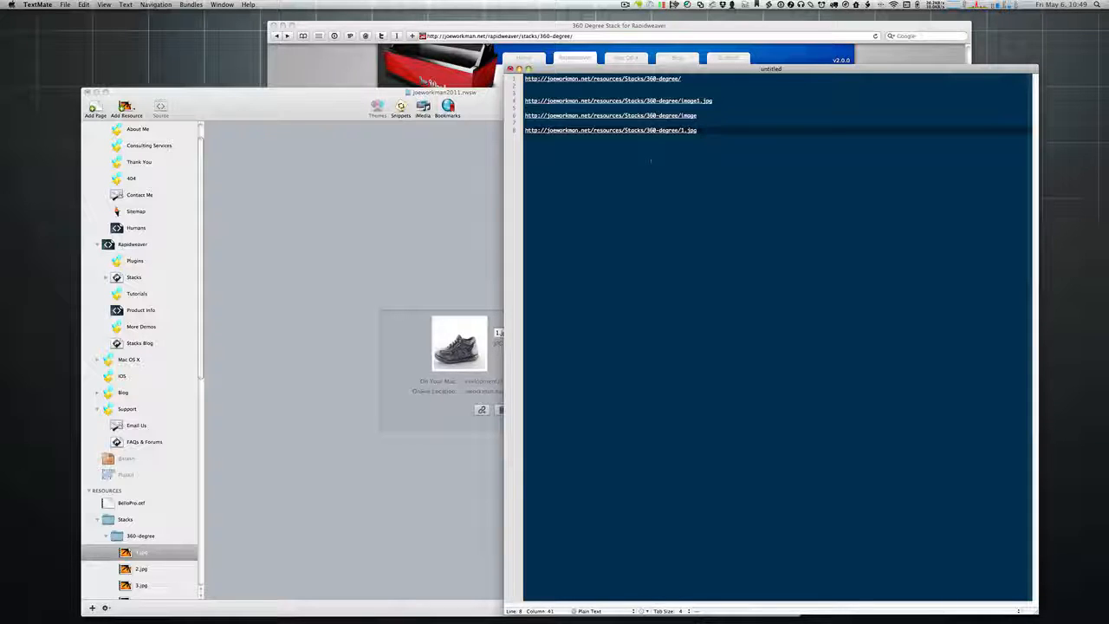
Step: Highlight the domain, 'resources' and 'Stacks/360-degree/1.jpg' parts of the URL, then select RapidWeaver's Stacks folder
left_click_drag(524, 130, 602, 130)
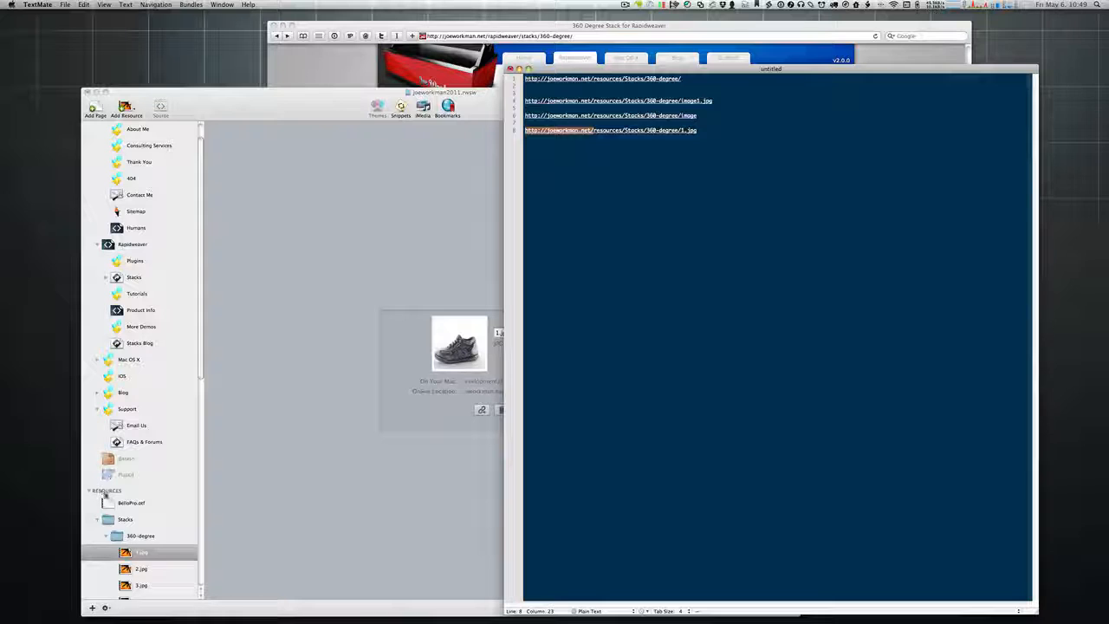
double_click(606, 130)
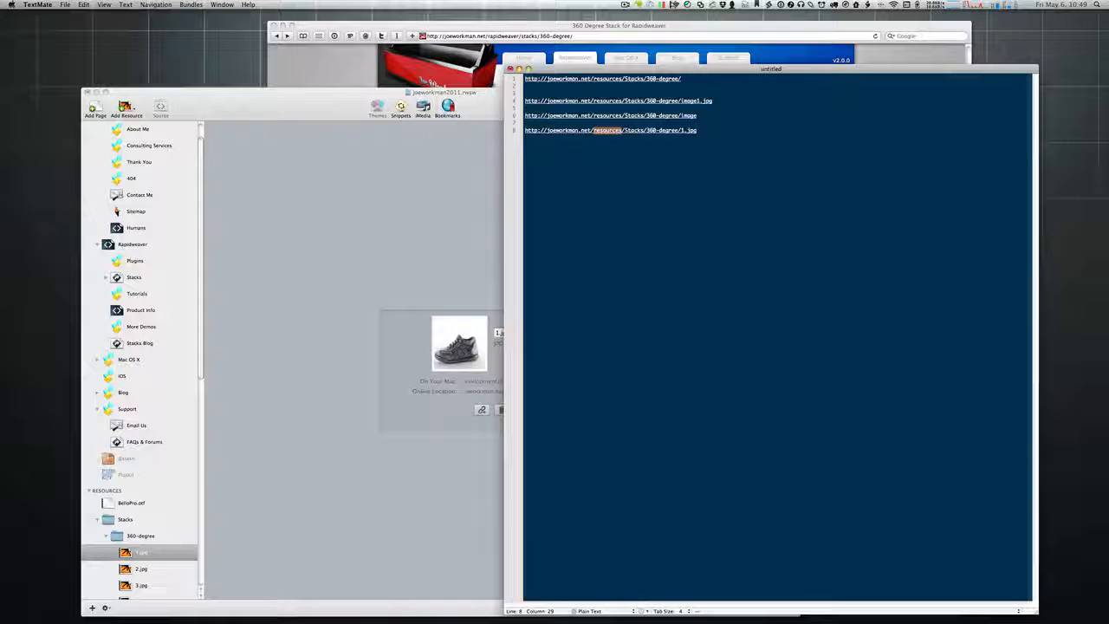
left_click_drag(623, 130, 768, 141)
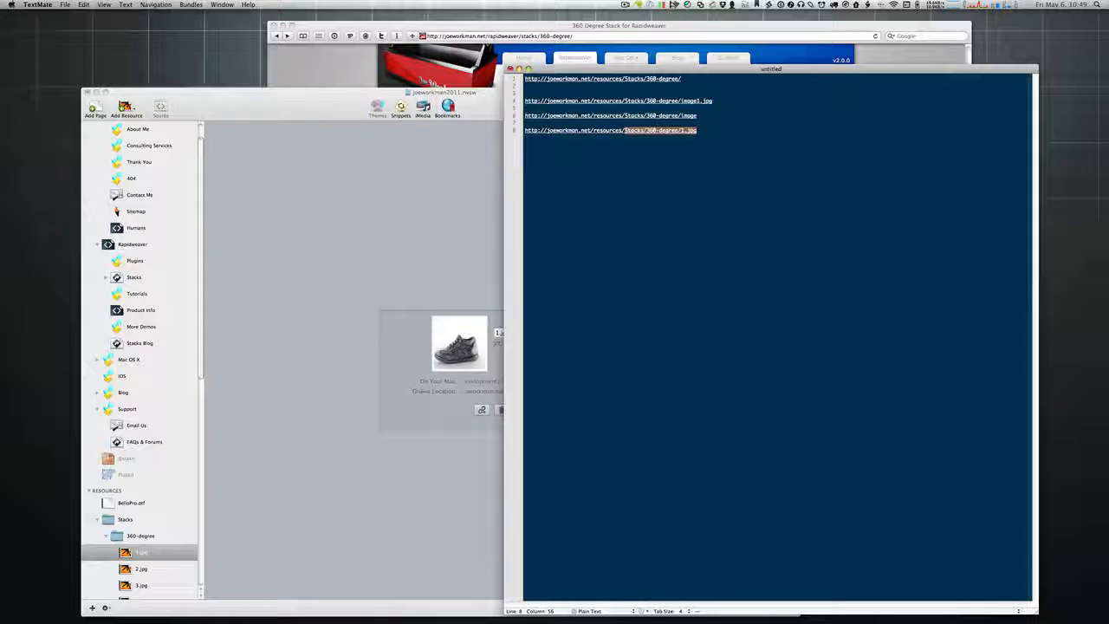
left_click(109, 520)
left_click(109, 520)
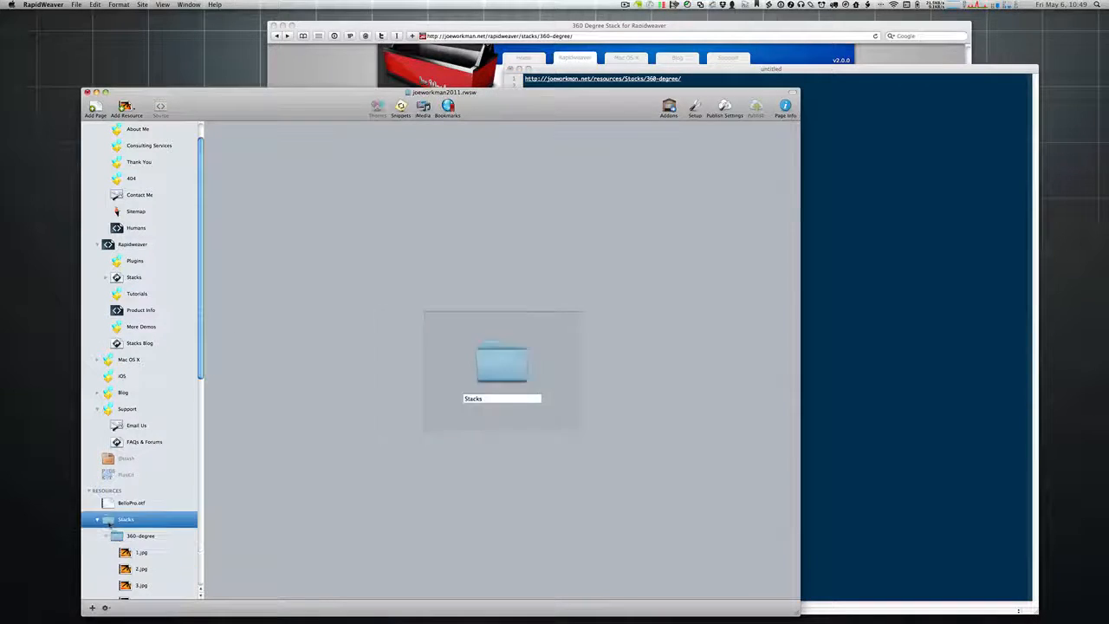
Step: Deselect line 8 in TextMate and show the 1.jpg resource's details in RapidWeaver
key("super+Tab")
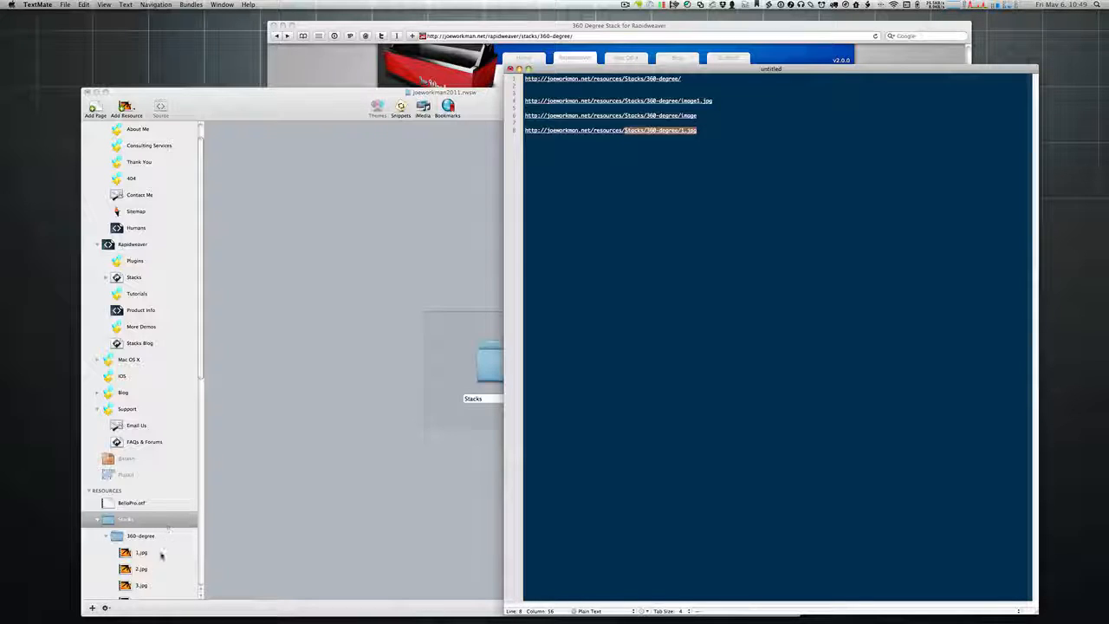
left_click(699, 131)
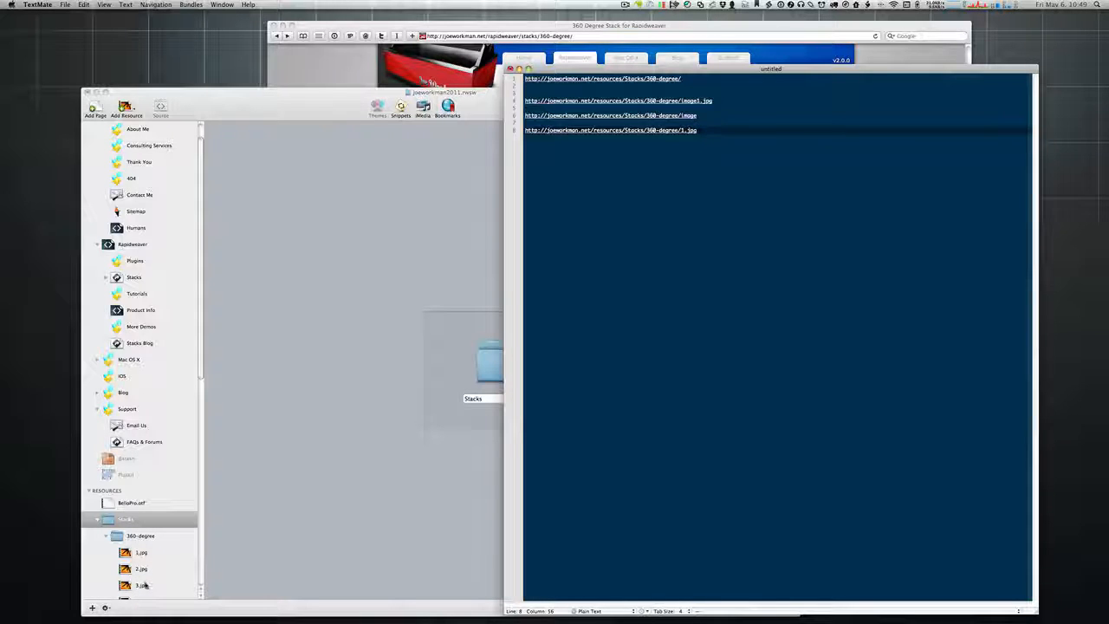
left_click(374, 456)
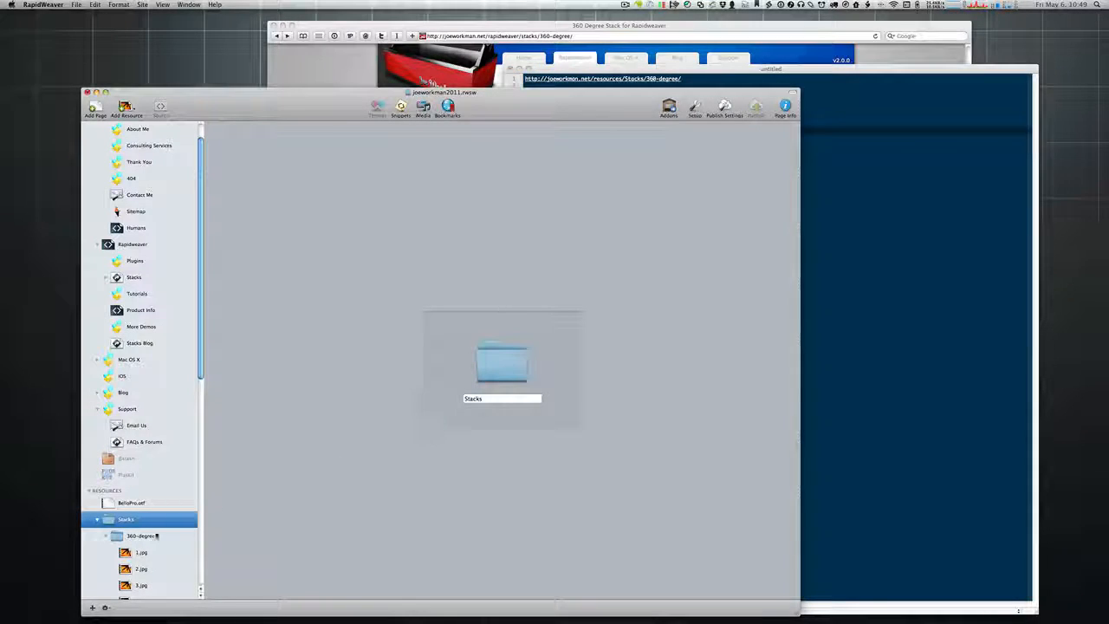
left_click(130, 555)
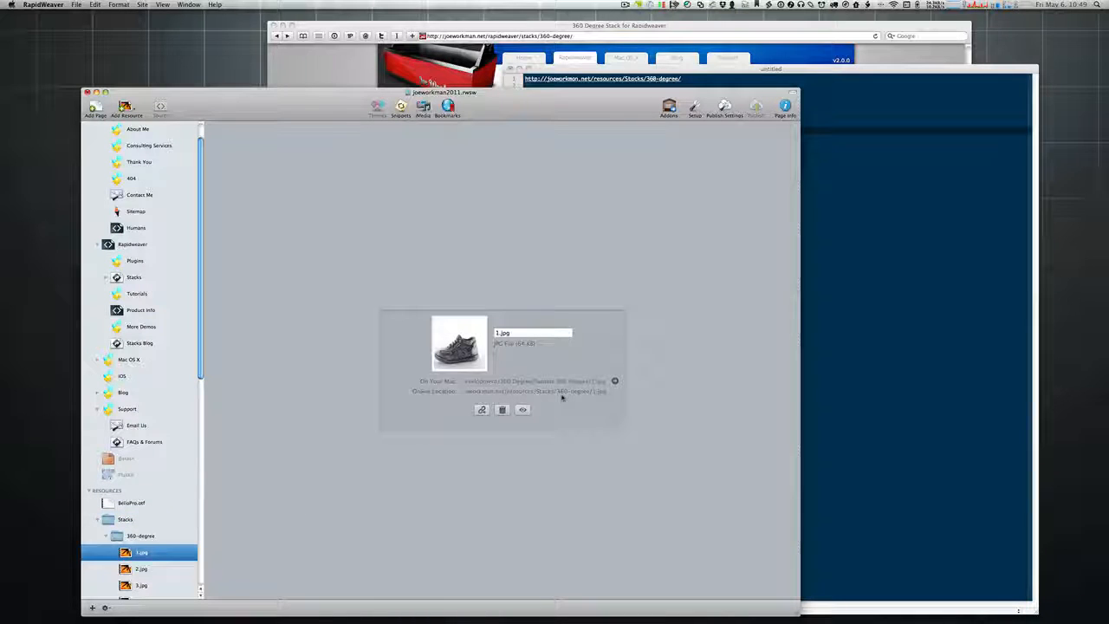
Step: Close the untitled TextMate URL notes without saving and nudge the RapidWeaver window
key("super+Tab")
key("super+v")
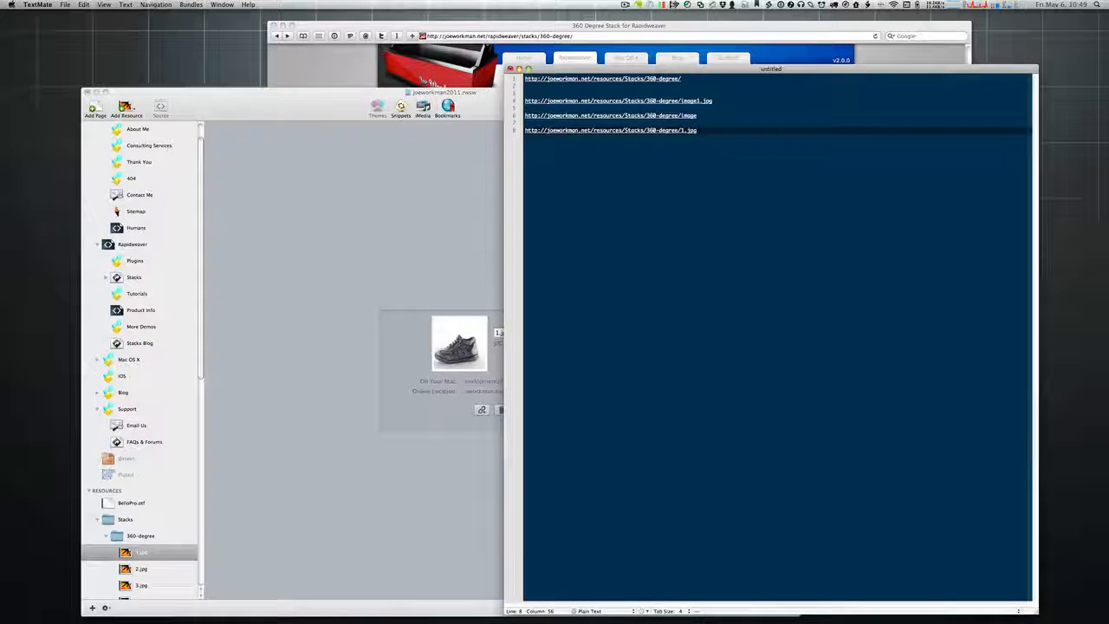
left_click(511, 68)
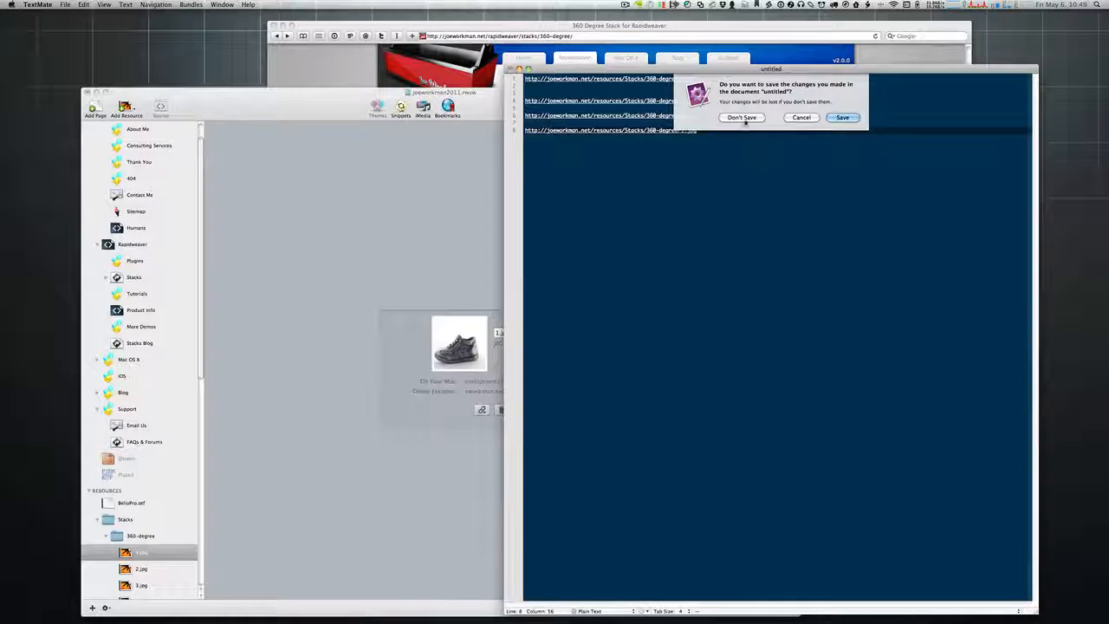
left_click(742, 119)
left_click_drag(614, 107, 602, 103)
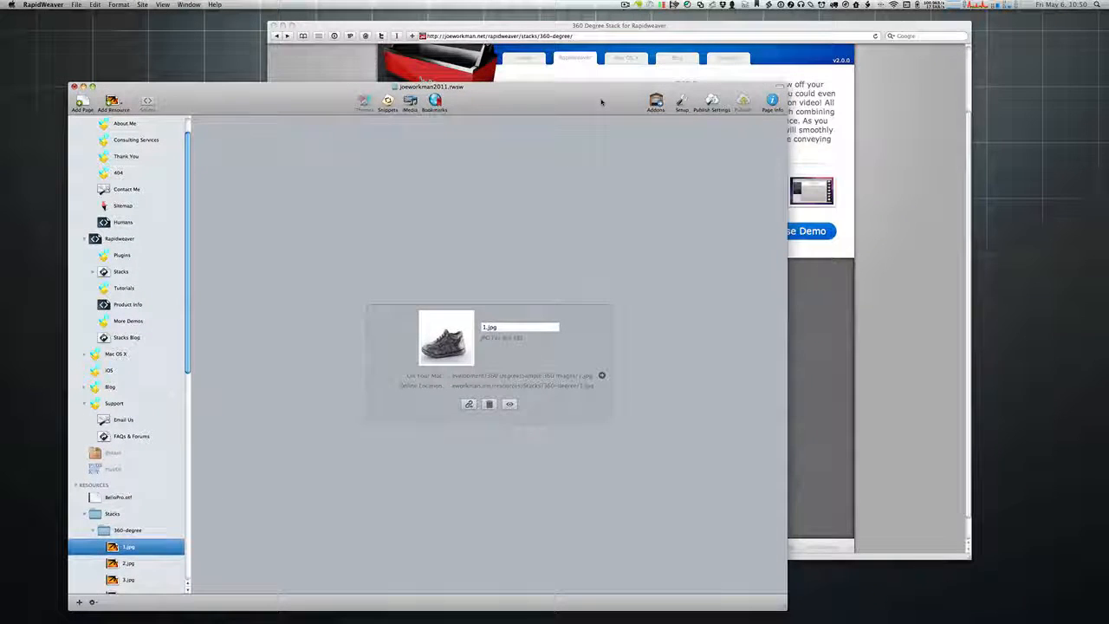
Step: Close the 360-degree shoe demo on Safari's 360 Degree Stack page
left_click(902, 73)
scroll(909, 115, "up", 3)
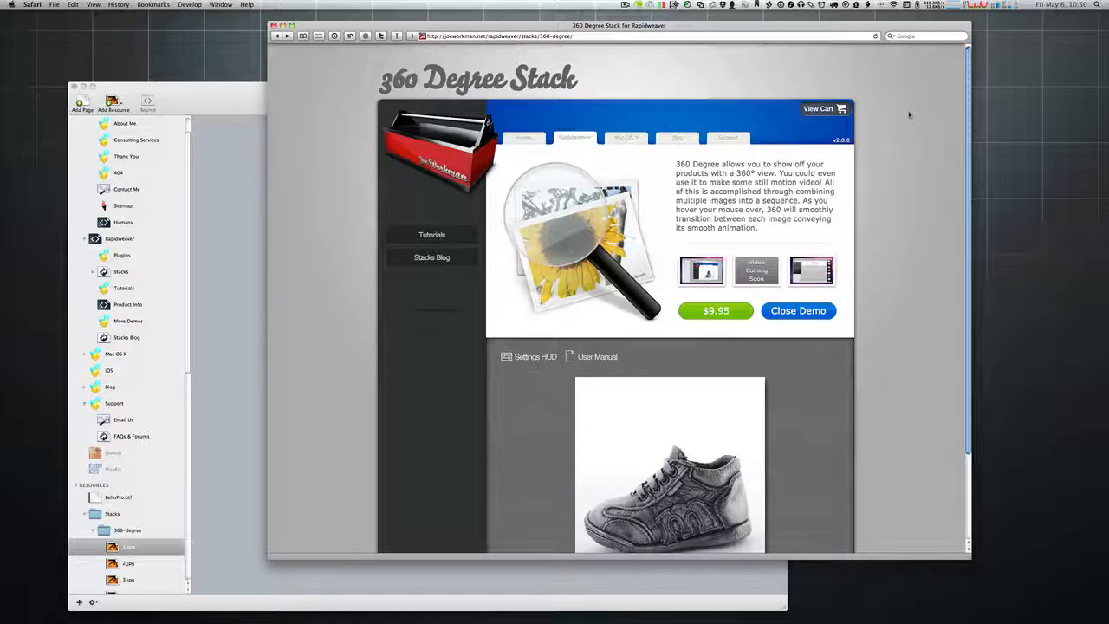
scroll(601, 394, "down", 3)
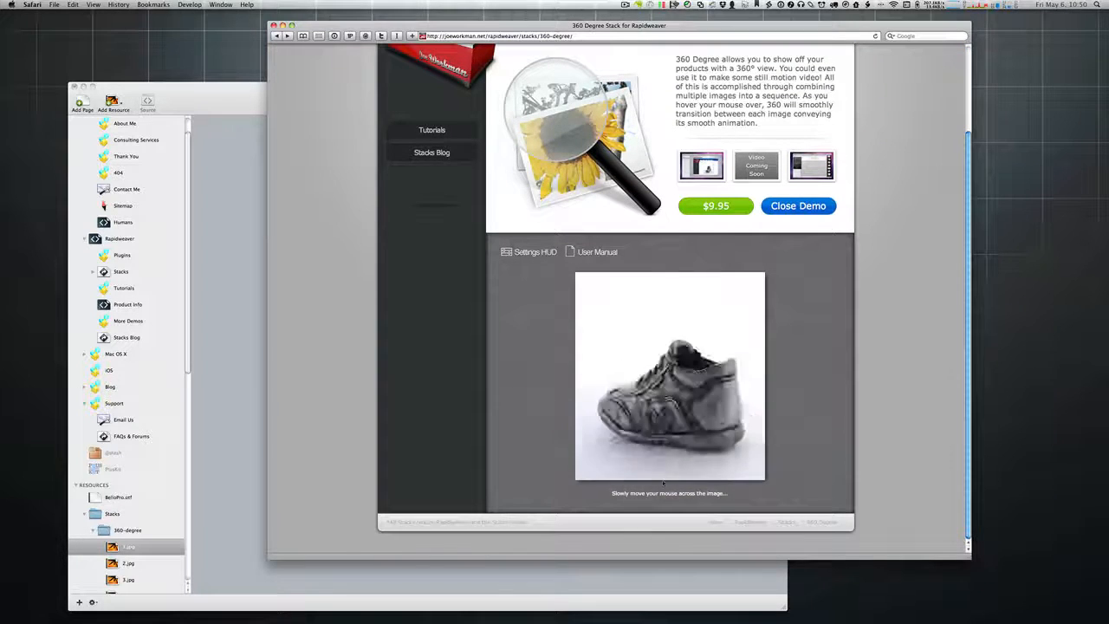
left_click(810, 209)
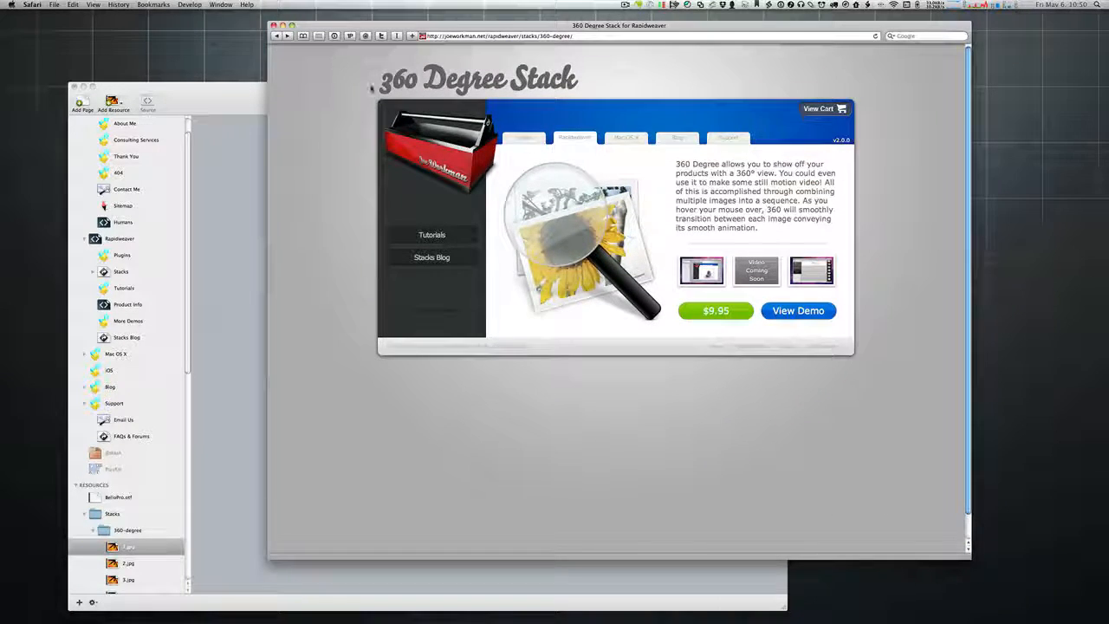
left_click_drag(372, 87, 580, 79)
left_click(581, 80)
Step: Collapse the Stacks resource folder in RapidWeaver, switching between it and Safari
left_click(83, 517)
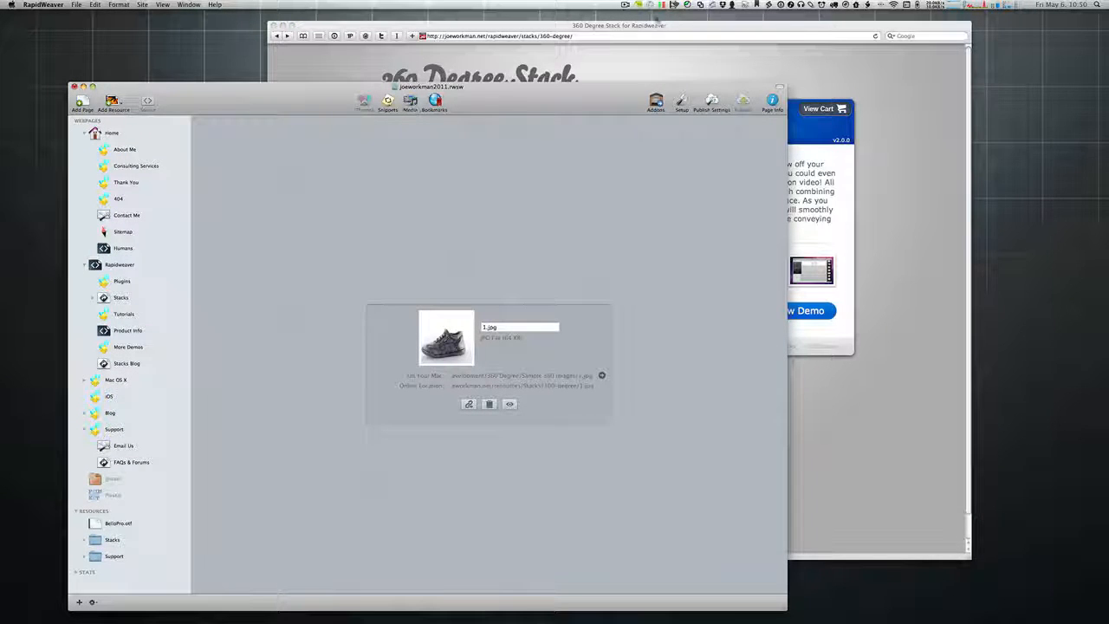
left_click(839, 69)
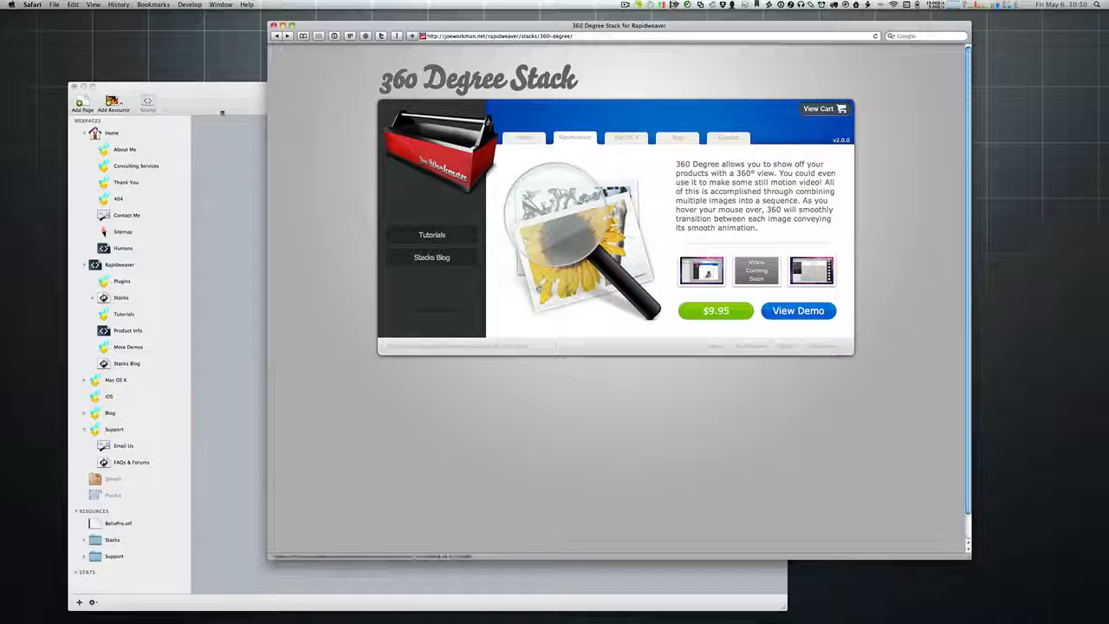
left_click(208, 128)
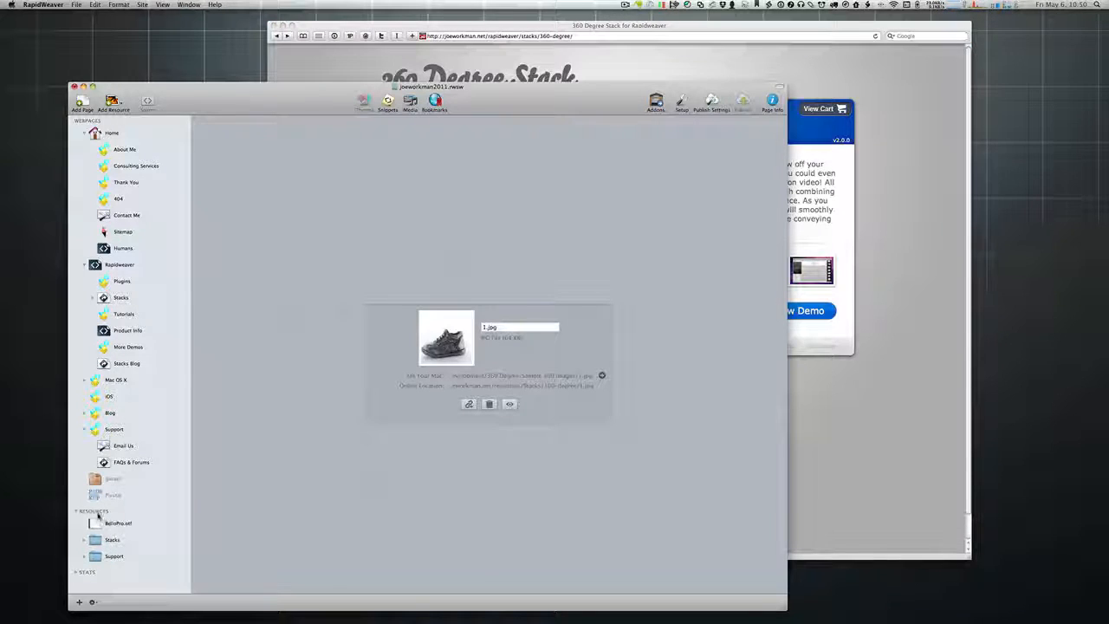
Step: Paste the 1.jpg URL into a new TextMate document, then close it without saving
left_click_drag(264, 108, 280, 97)
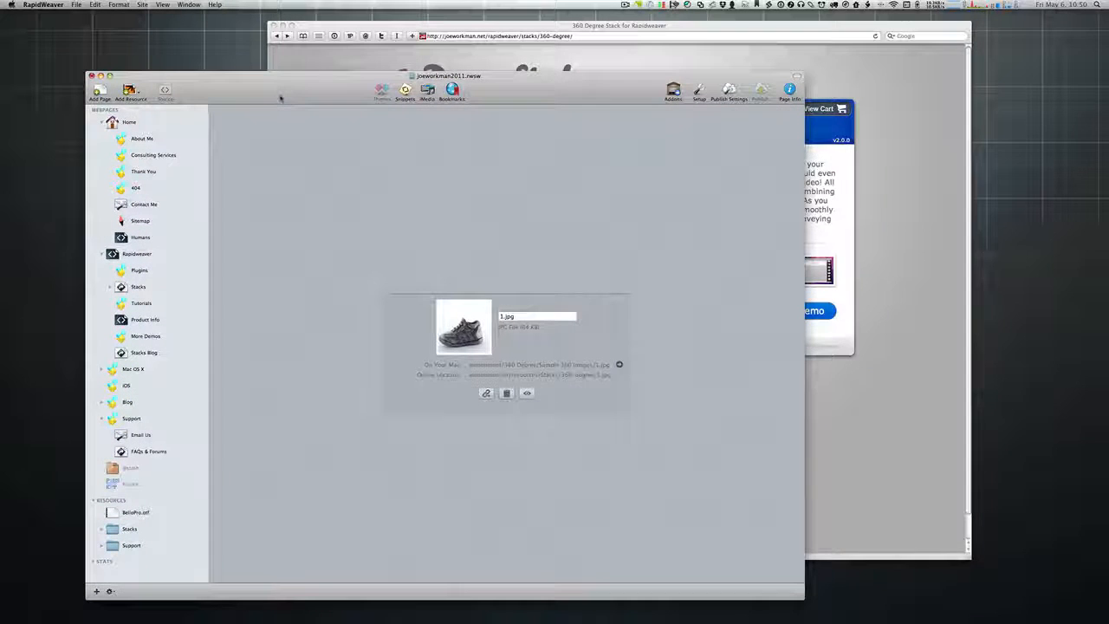
key("super+Tab")
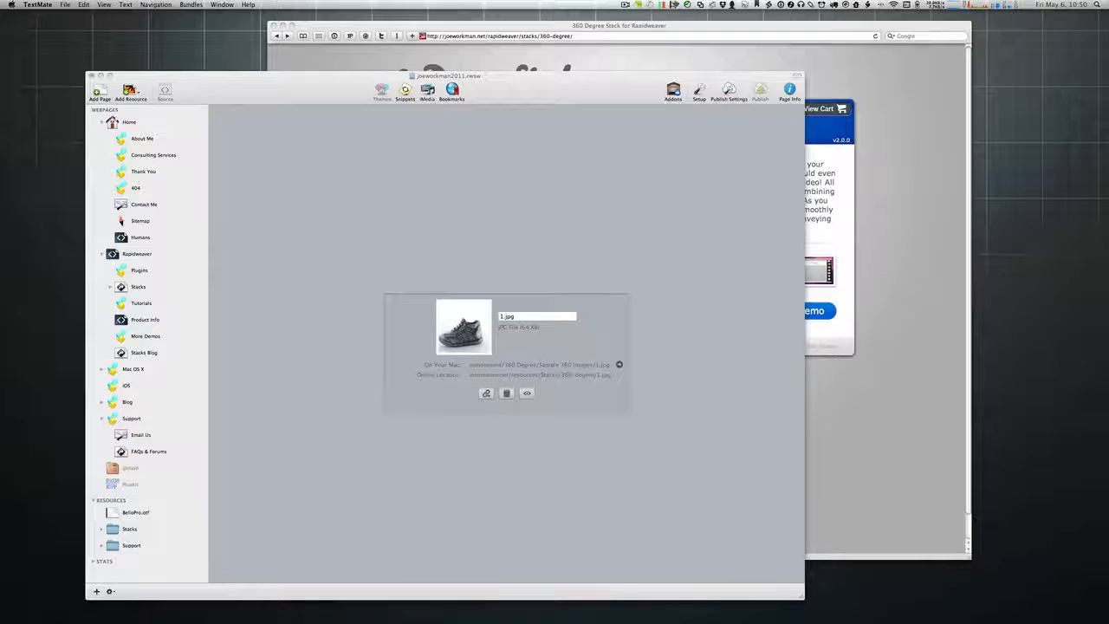
key("super+n")
type("http://joeworkman.net/resources/Stacks/360-degree/1.jpg")
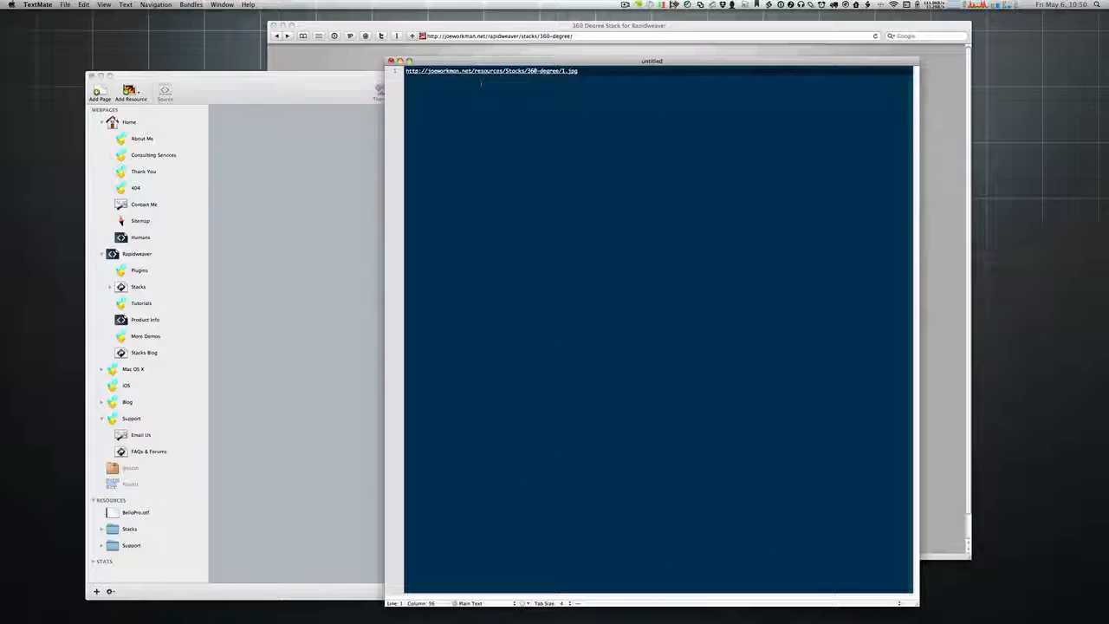
triple_click(474, 71)
key("super+c")
key("super+equal")
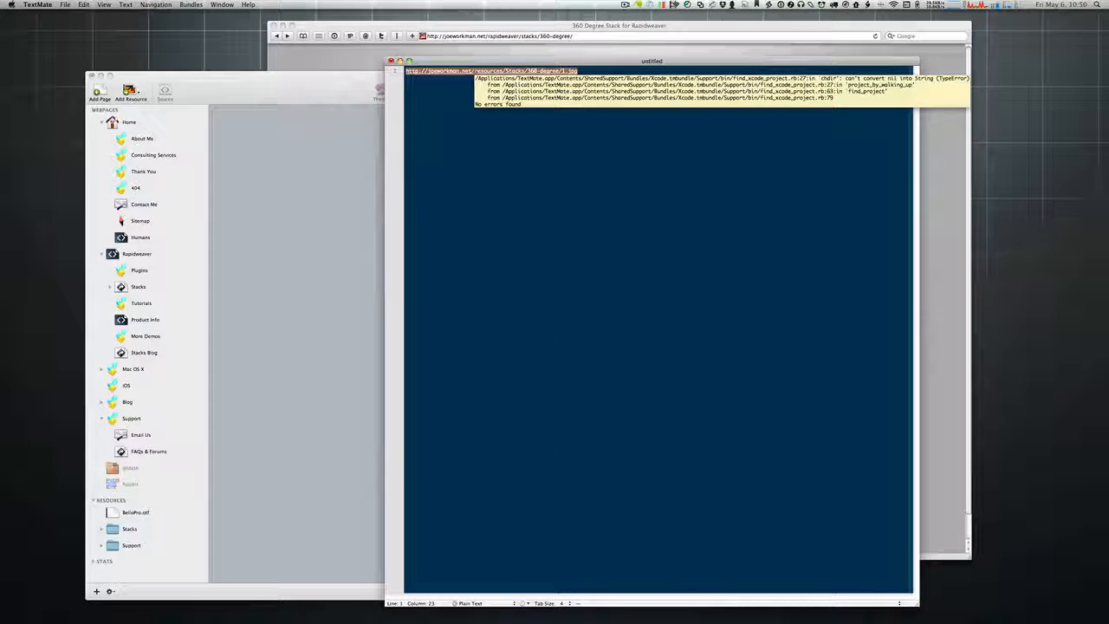
left_click(126, 5)
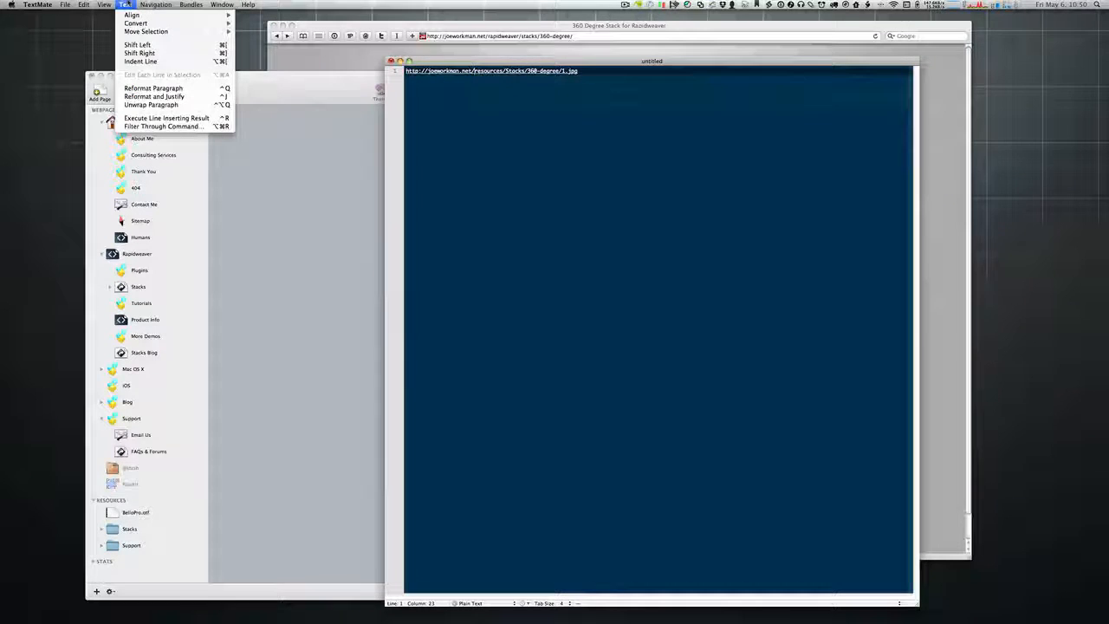
left_click(543, 145)
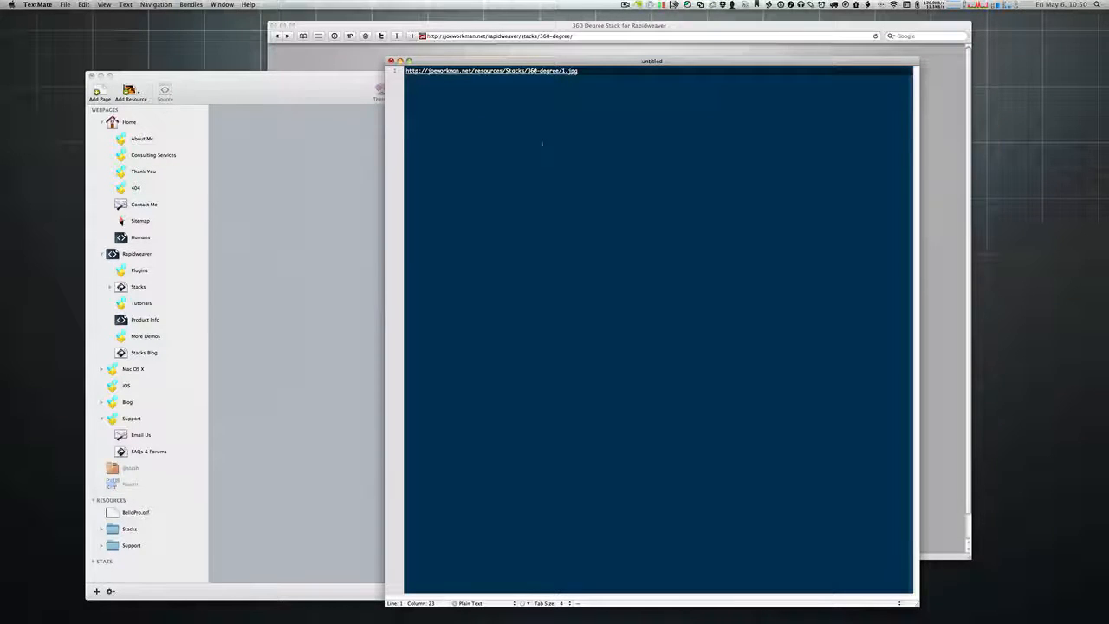
key("super+w")
left_click(635, 111)
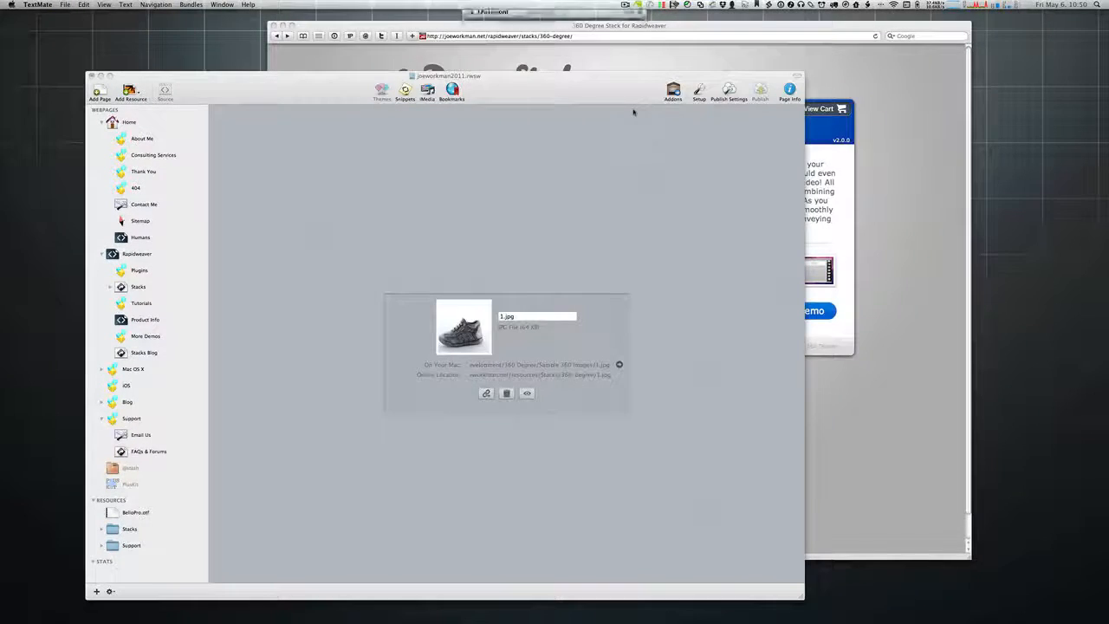
Step: Launch TextEdit from the application launcher
type("text")
key("Down")
key("Down")
key("Return")
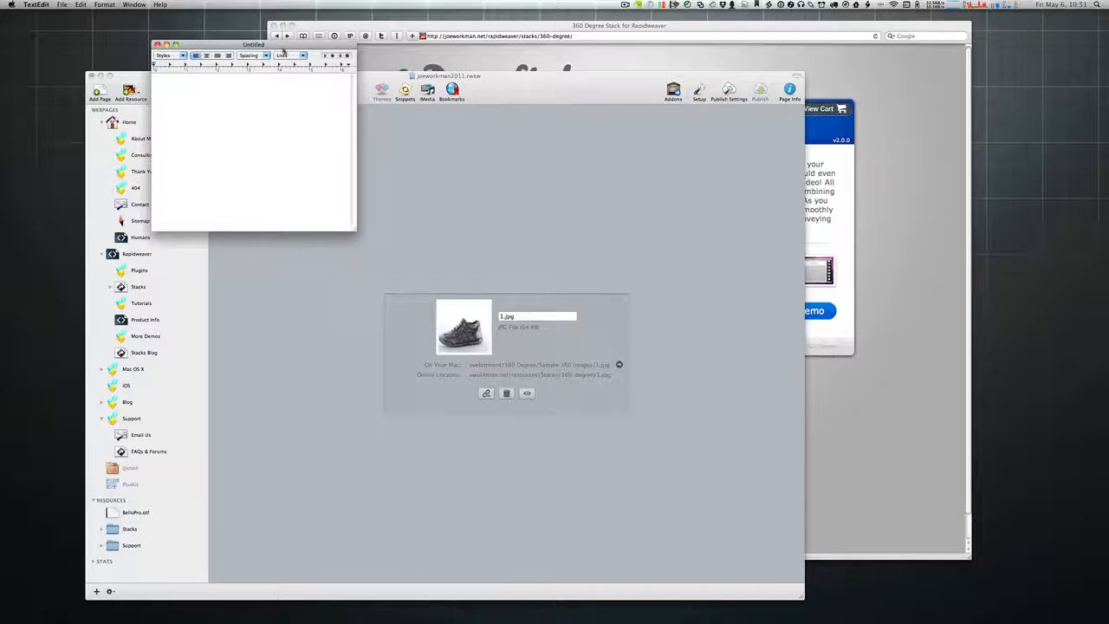
Step: Position the TextEdit window and replace it with a fresh, larger Untitled document
left_click_drag(283, 48, 582, 152)
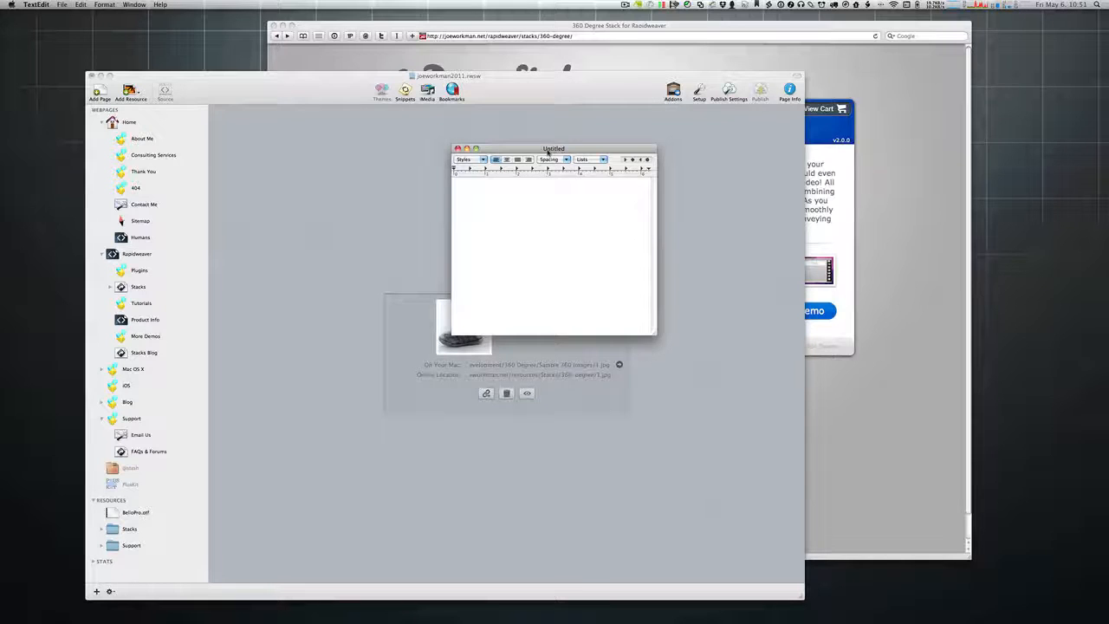
left_click_drag(547, 152, 619, 161)
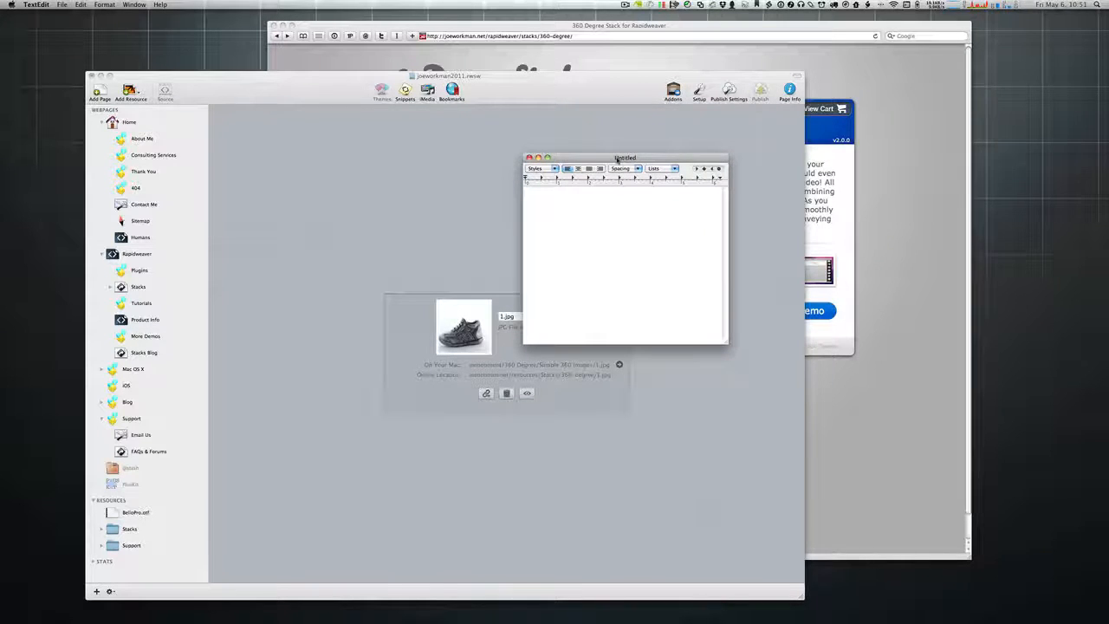
key("super+w")
key("super+n")
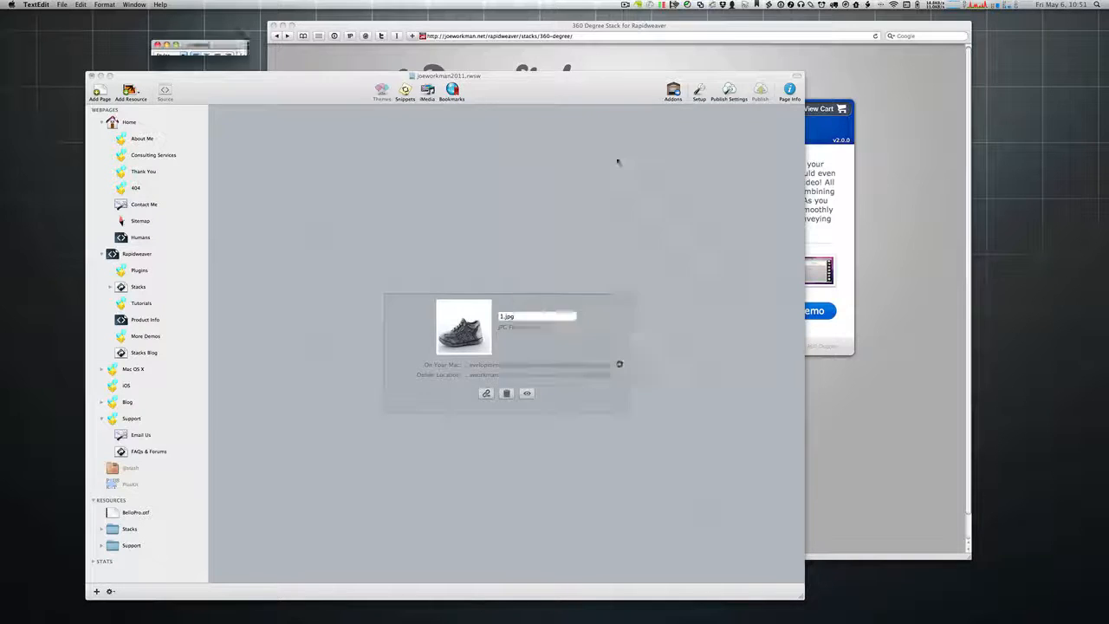
left_click_drag(471, 45, 575, 149)
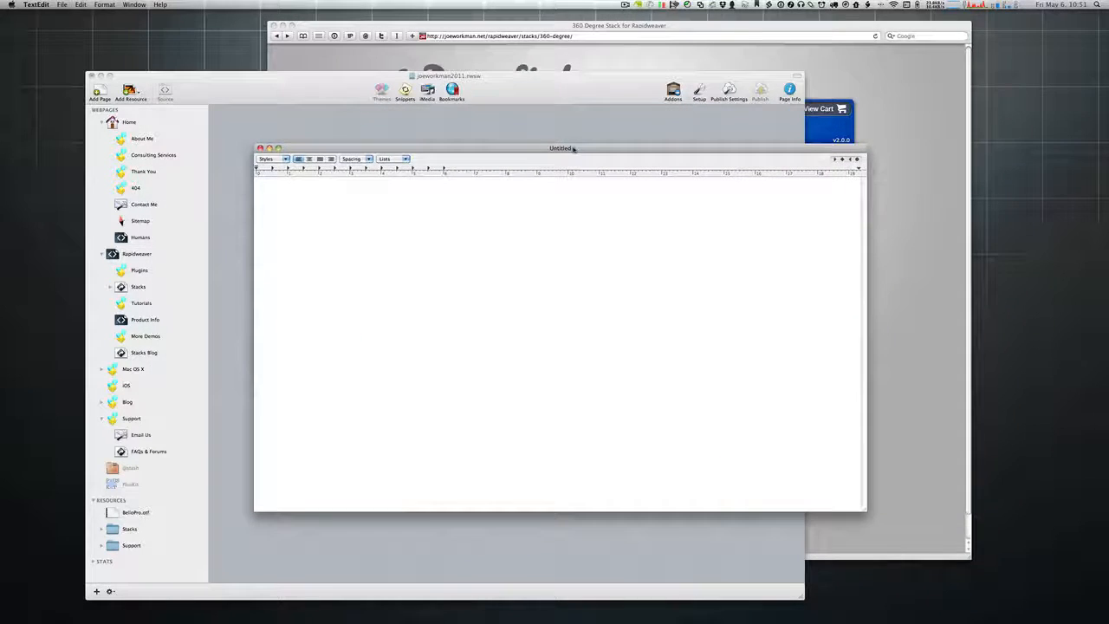
Step: Paste the 1.jpg resource URL and enlarge its text three sizes
key("super+v")
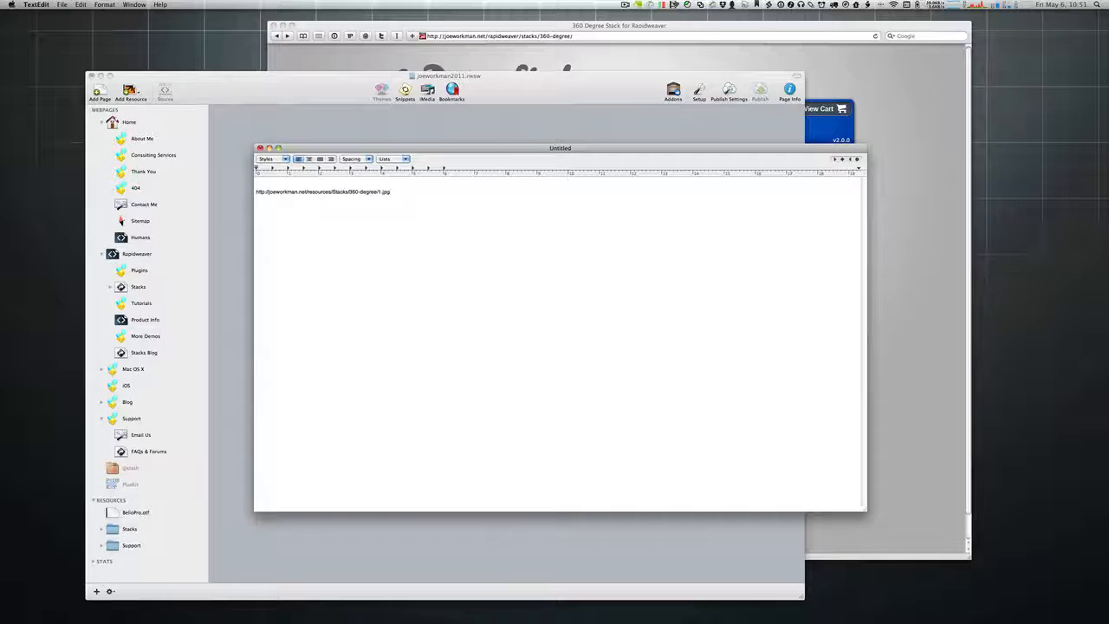
key("super+a")
key("super+plus")
key("super+plus")
key("super+plus")
key("super+plus")
key("super+plus")
key("super+plus")
key("super+plus")
key("super+plus")
key("super+plus")
key("super+plus")
key("super+plus")
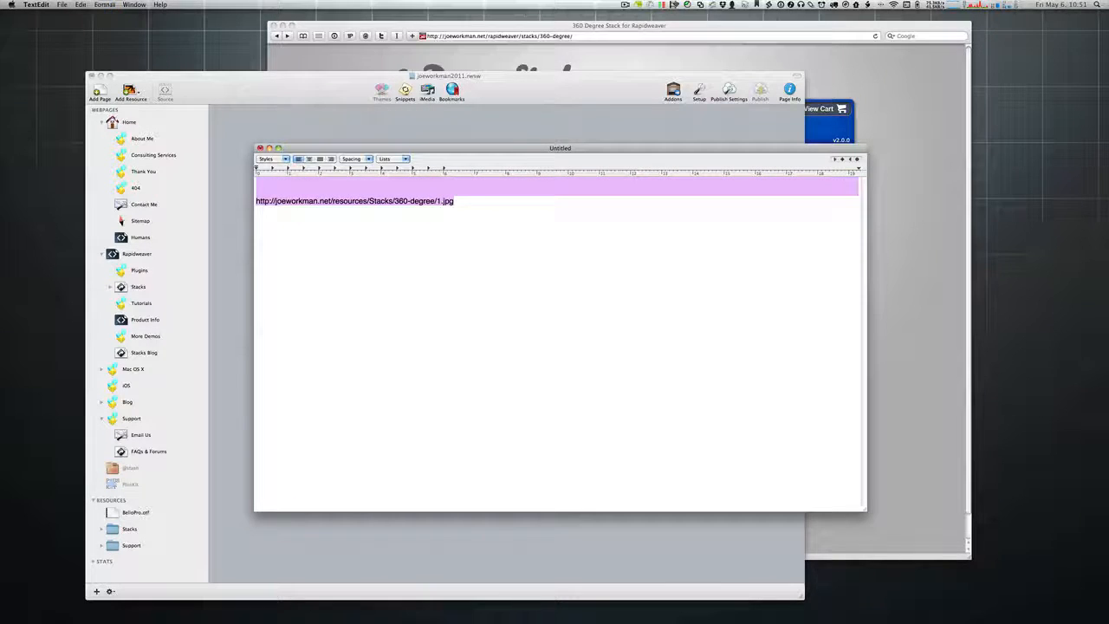
key("super+plus")
key("super+plus")
key("super+plus")
key("super+plus")
key("super+plus")
key("super+plus")
key("super+plus")
key("super+plus")
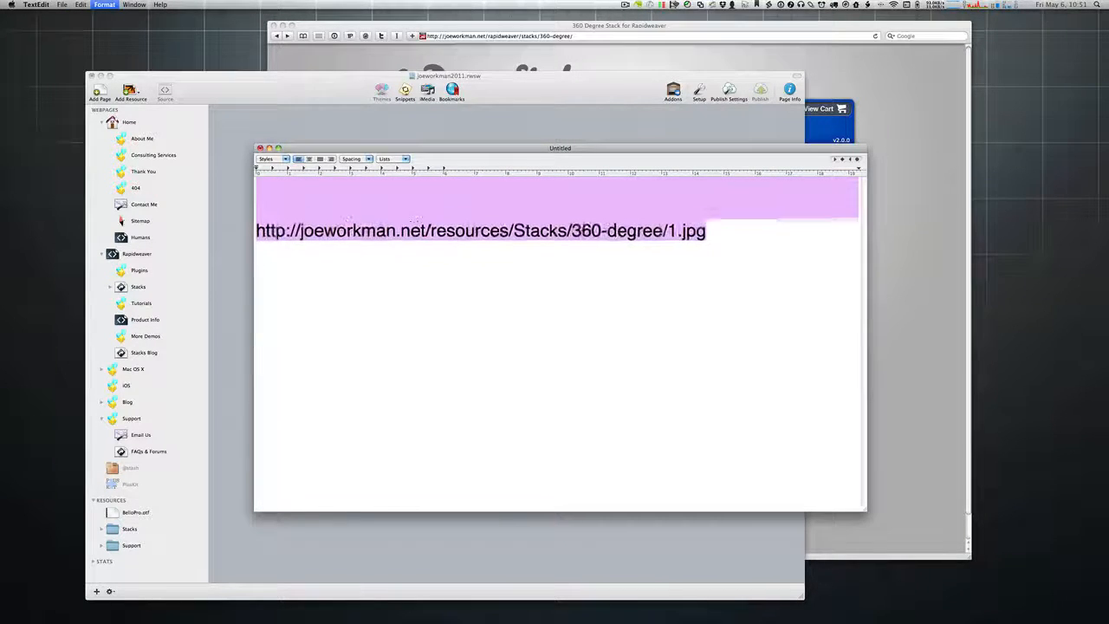
key("super+plus")
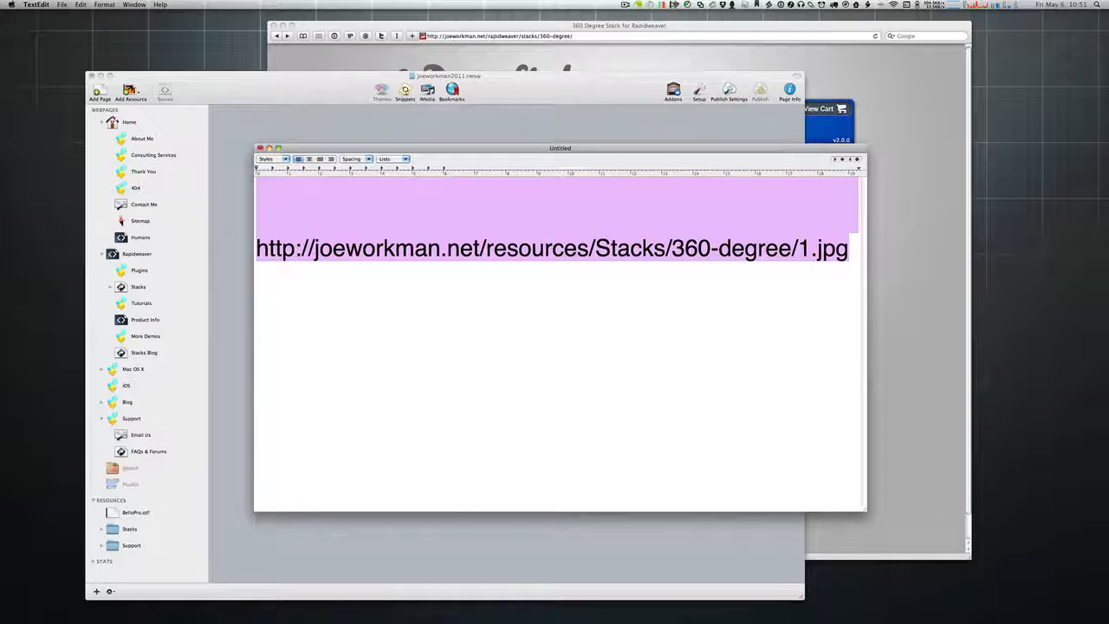
left_click(530, 401)
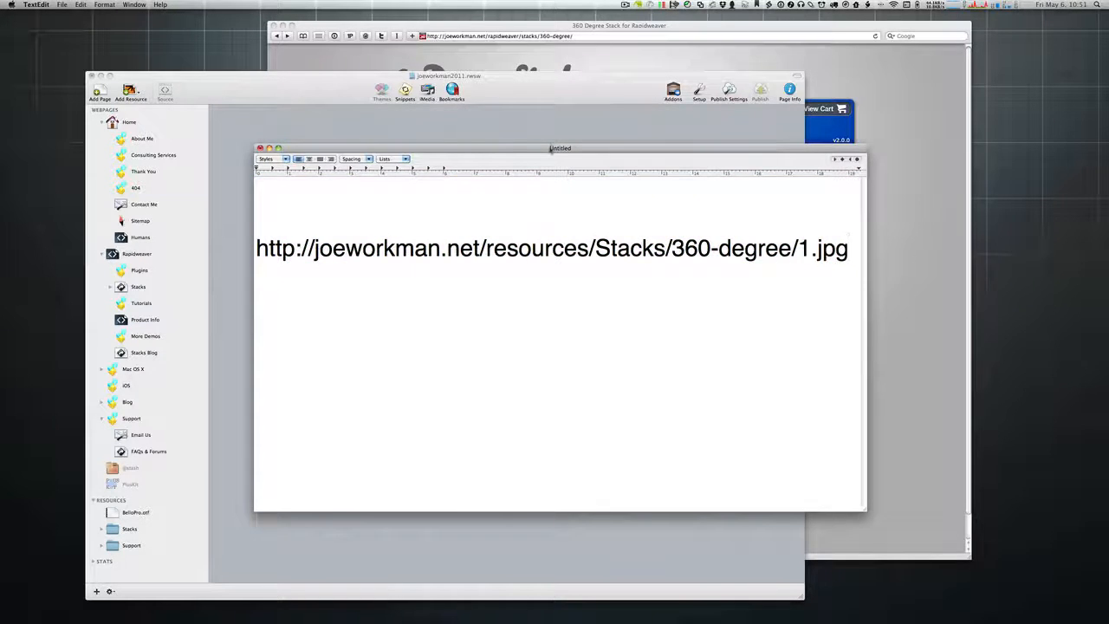
Step: Move the URL note down-right, make it shorter, and highlight the word 'resources'
left_click_drag(551, 149, 546, 91)
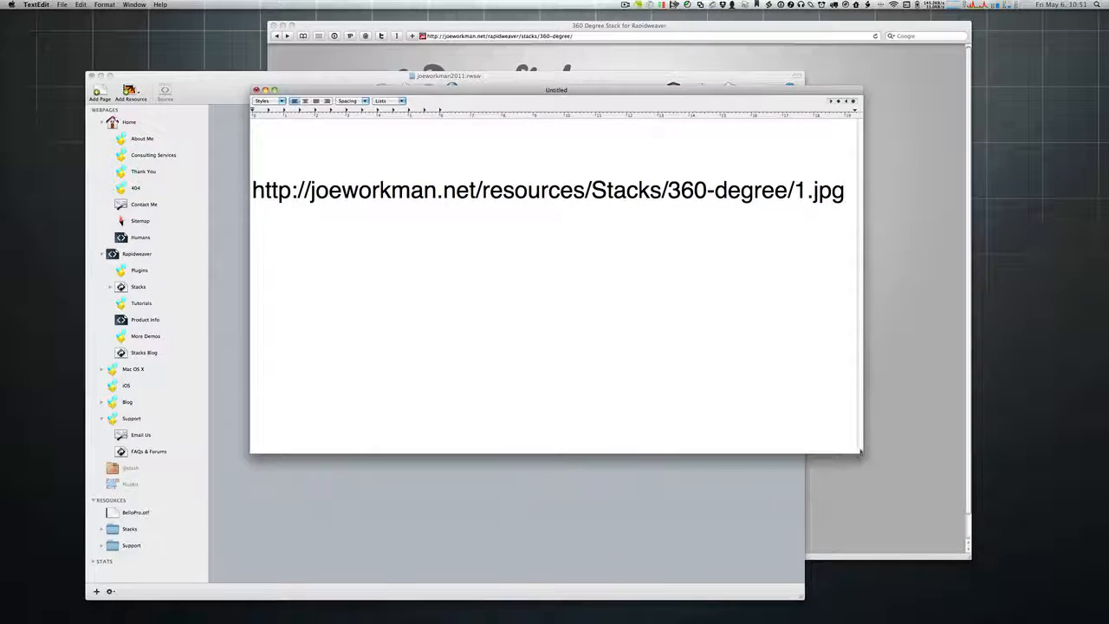
left_click_drag(860, 450, 900, 296)
left_click_drag(620, 94, 681, 211)
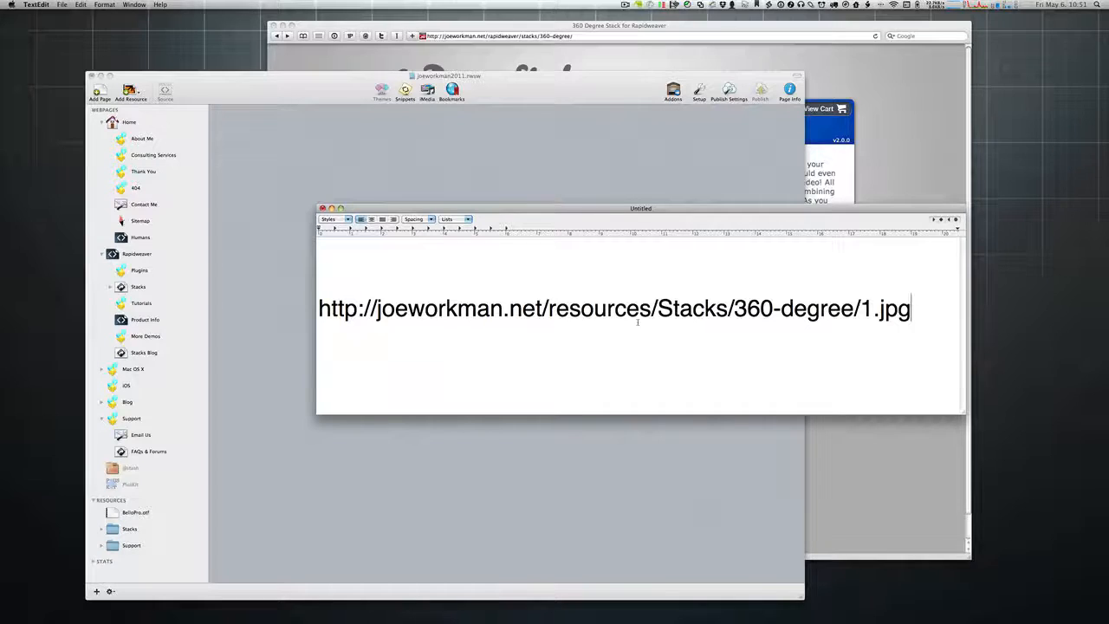
left_click_drag(549, 307, 320, 314)
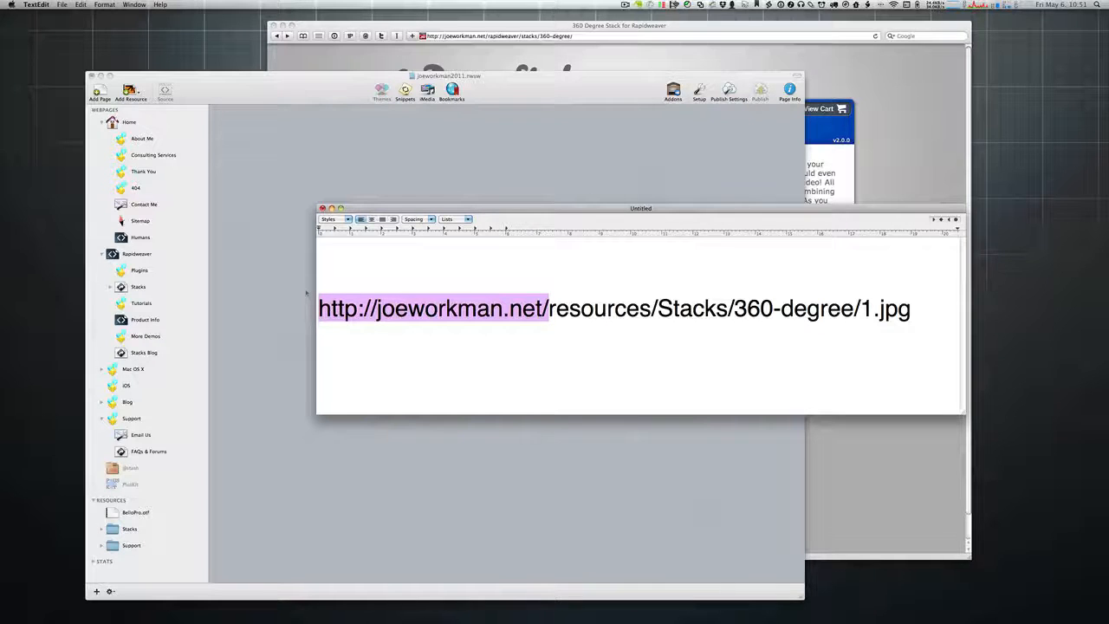
left_click(557, 325)
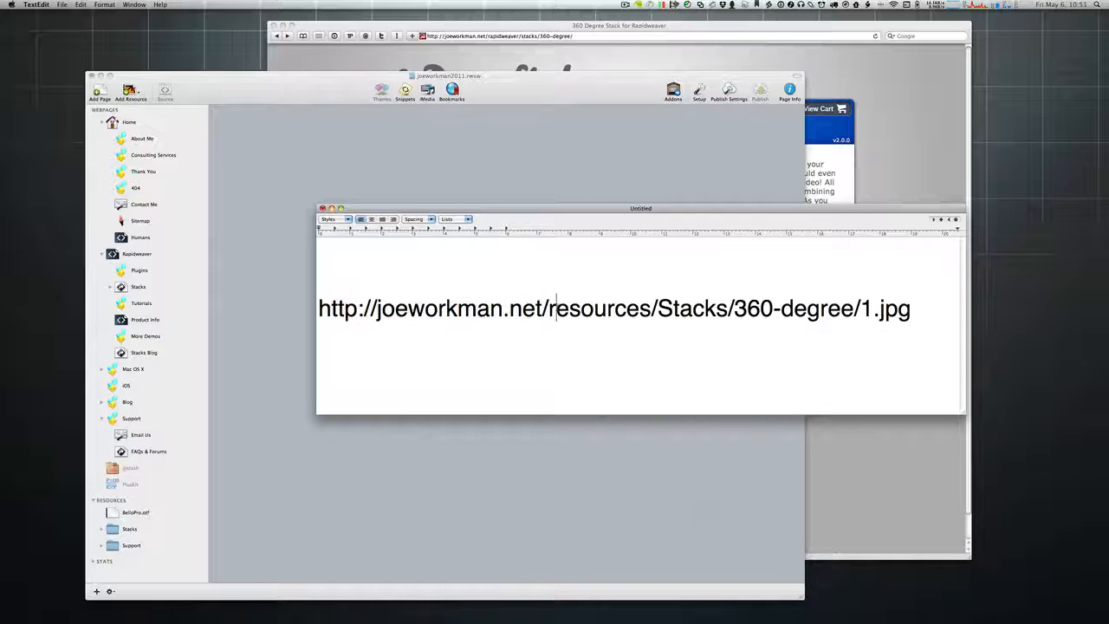
double_click(579, 309)
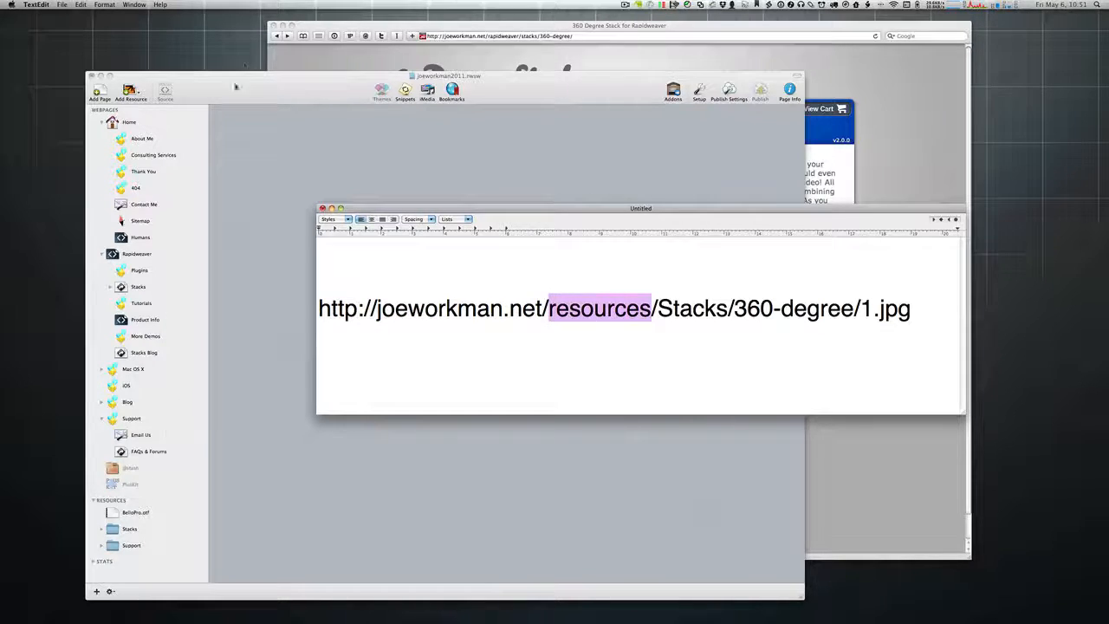
Step: Narrow RapidWeaver, hide Safari, and move the TextEdit URL note to the top of the screen
left_click(360, 87)
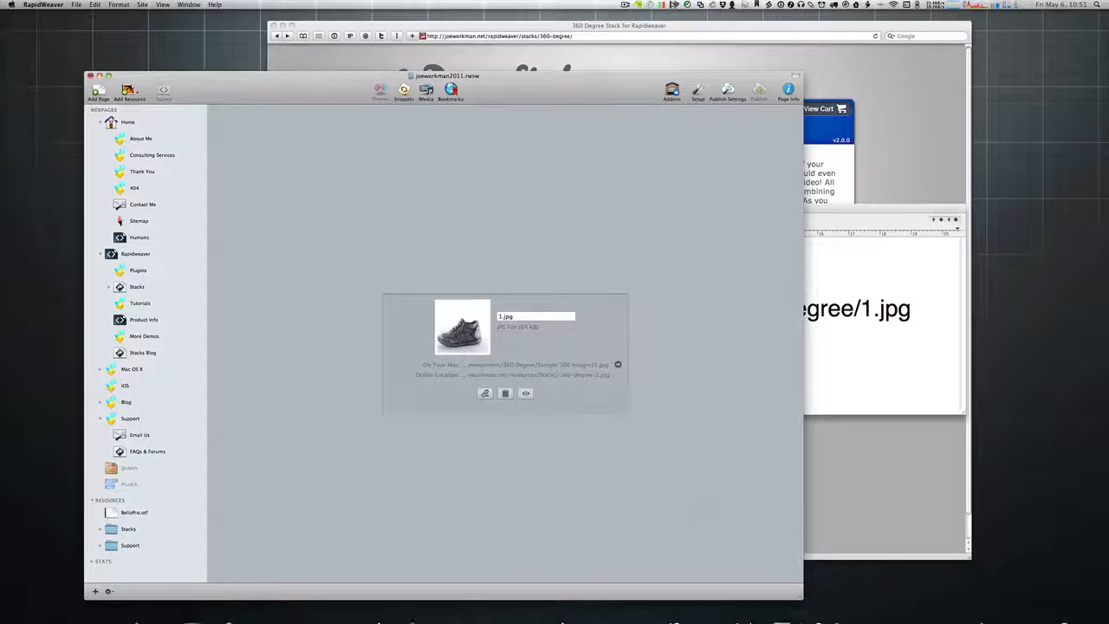
left_click_drag(796, 595, 591, 596)
left_click(675, 29)
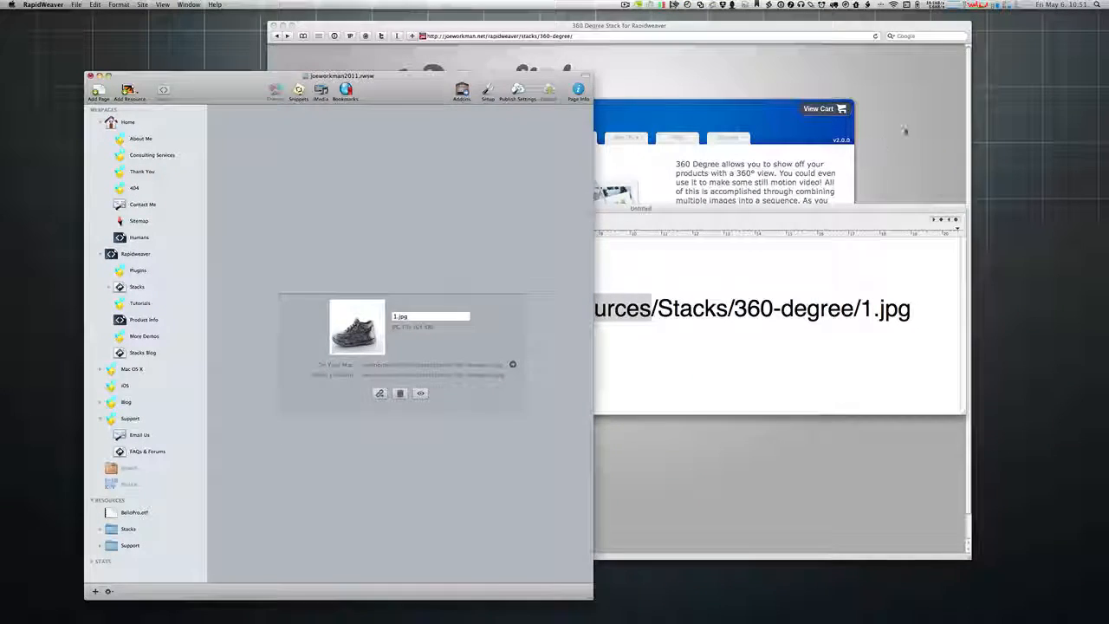
key("super+m")
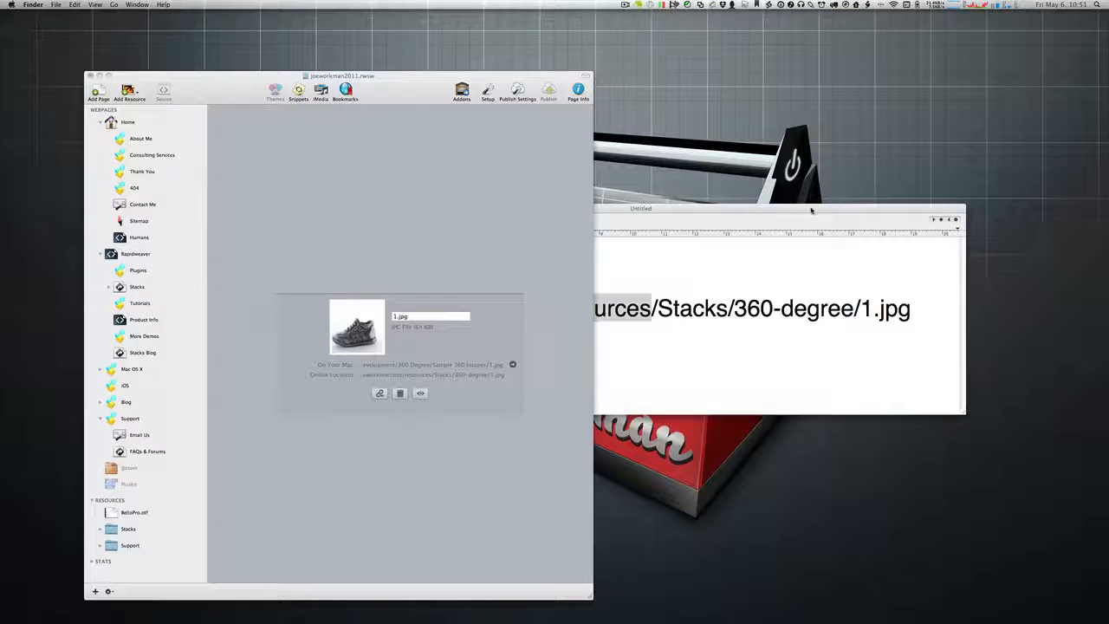
left_click_drag(812, 208, 708, 19)
Step: Resize and position the RapidWeaver window beneath the URL note, showing the Resources list
left_click(185, 97)
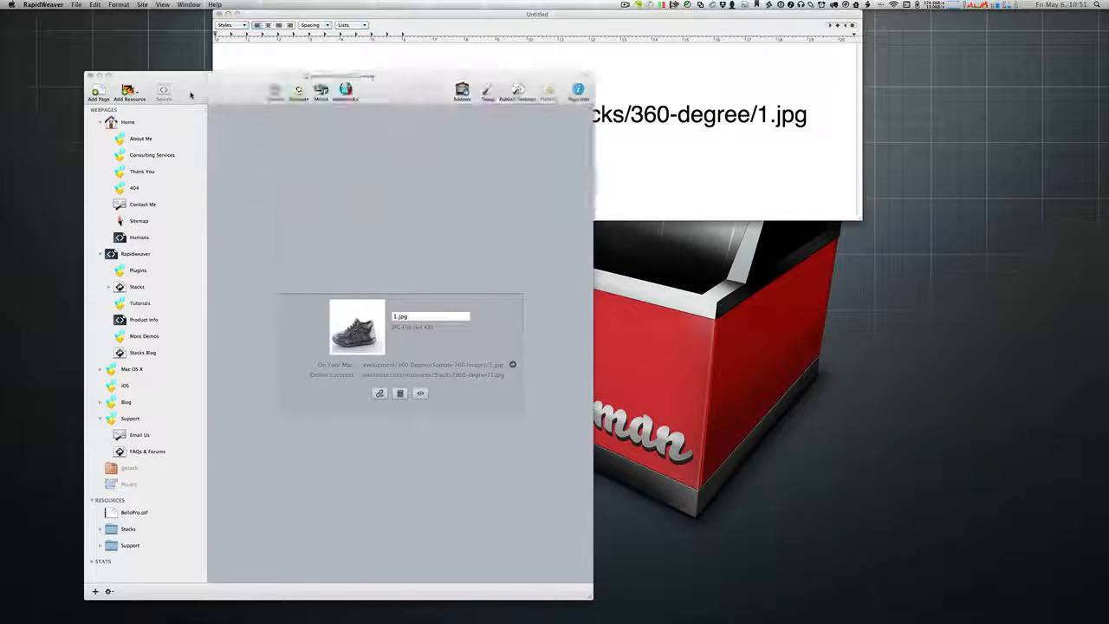
left_click_drag(185, 97, 229, 211)
left_click_drag(303, 207, 306, 89)
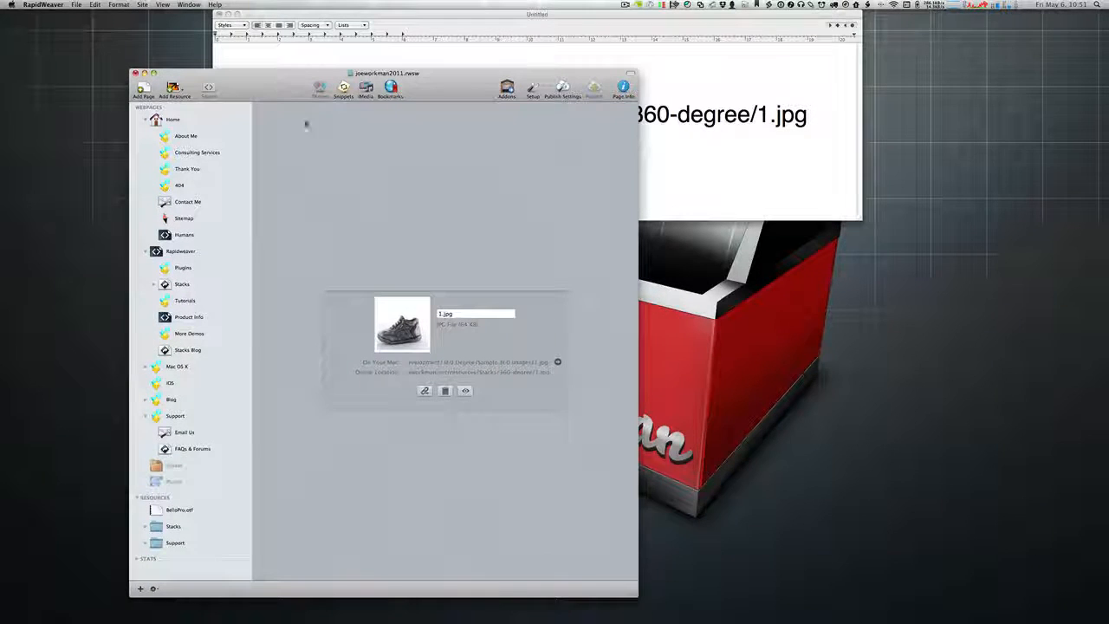
left_click_drag(631, 596, 998, 361)
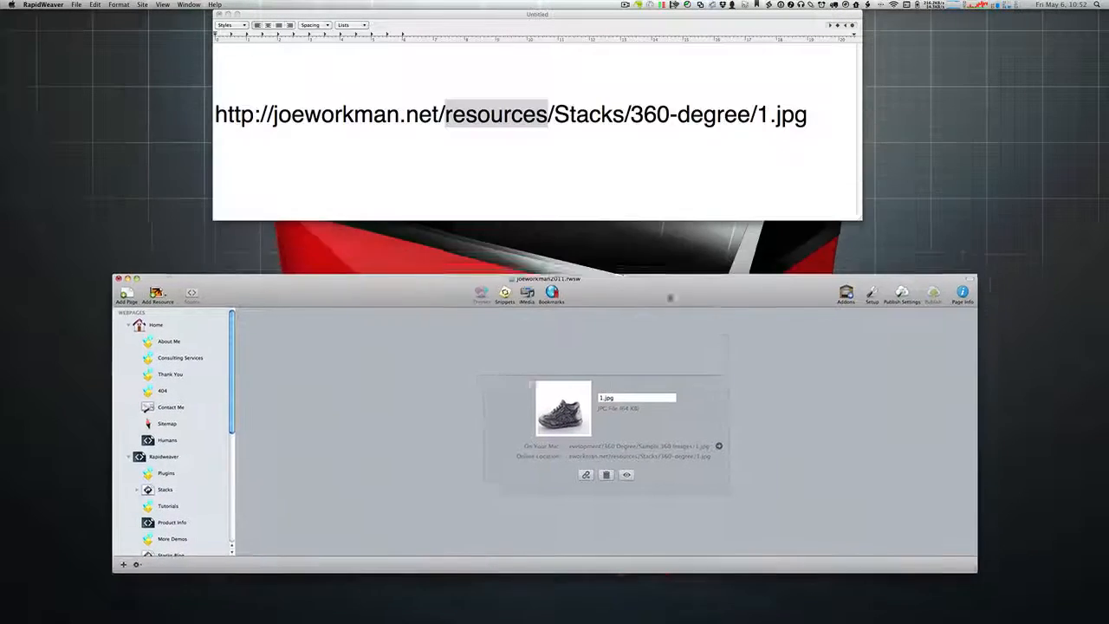
left_click_drag(669, 297, 716, 258)
left_click_drag(1020, 532, 830, 551)
left_click_drag(274, 252, 327, 239)
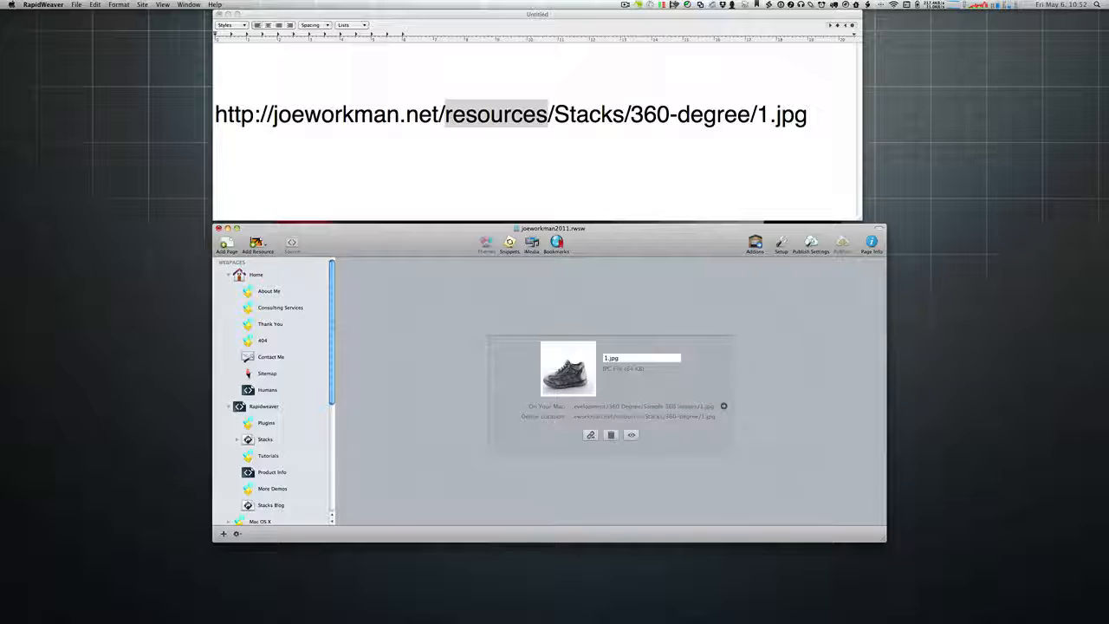
left_click_drag(884, 539, 863, 604)
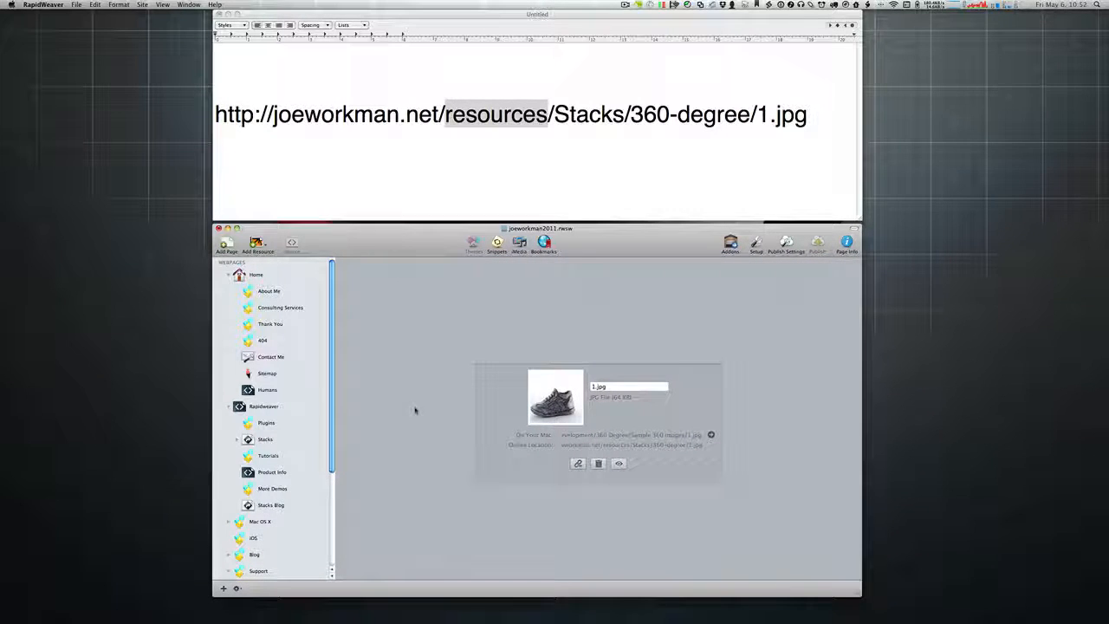
left_click_drag(331, 371, 338, 511)
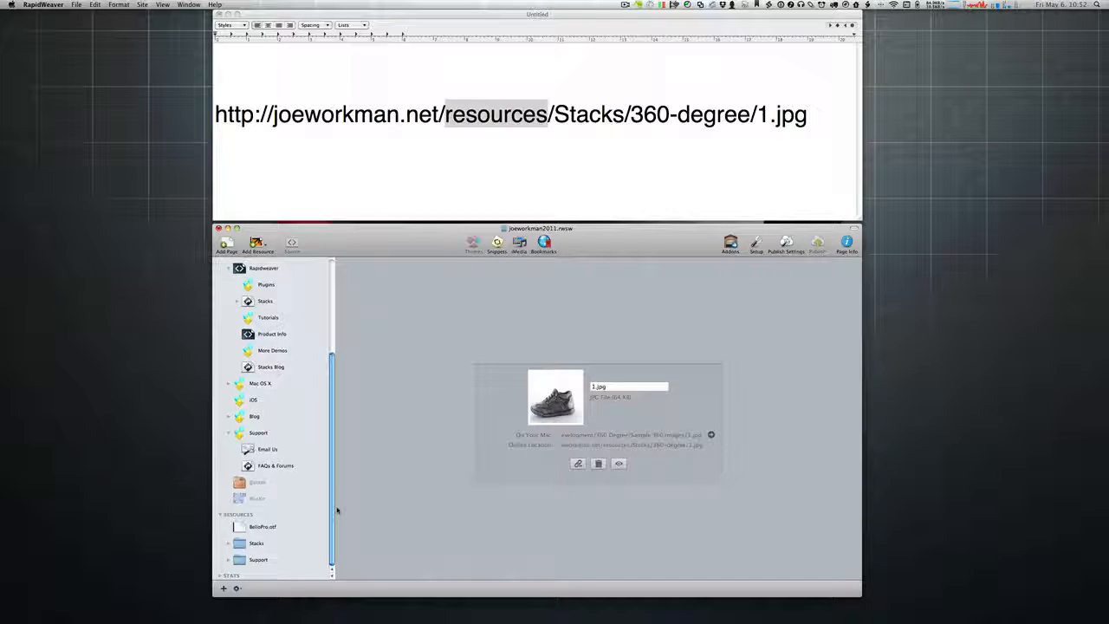
left_click(427, 157)
left_click(427, 138)
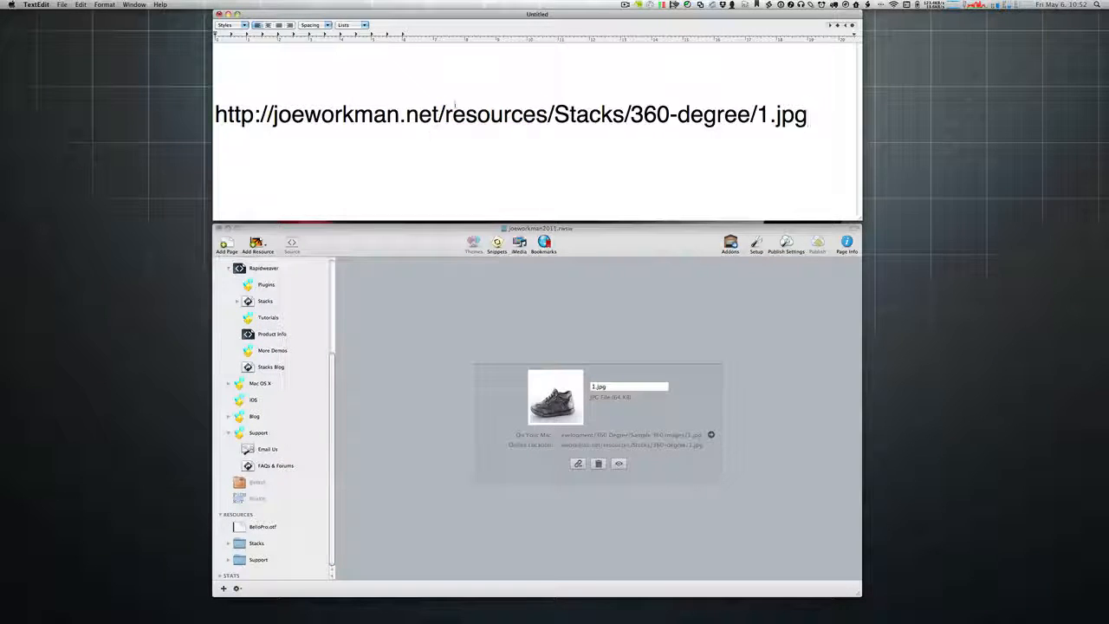
left_click_drag(750, 113, 217, 113)
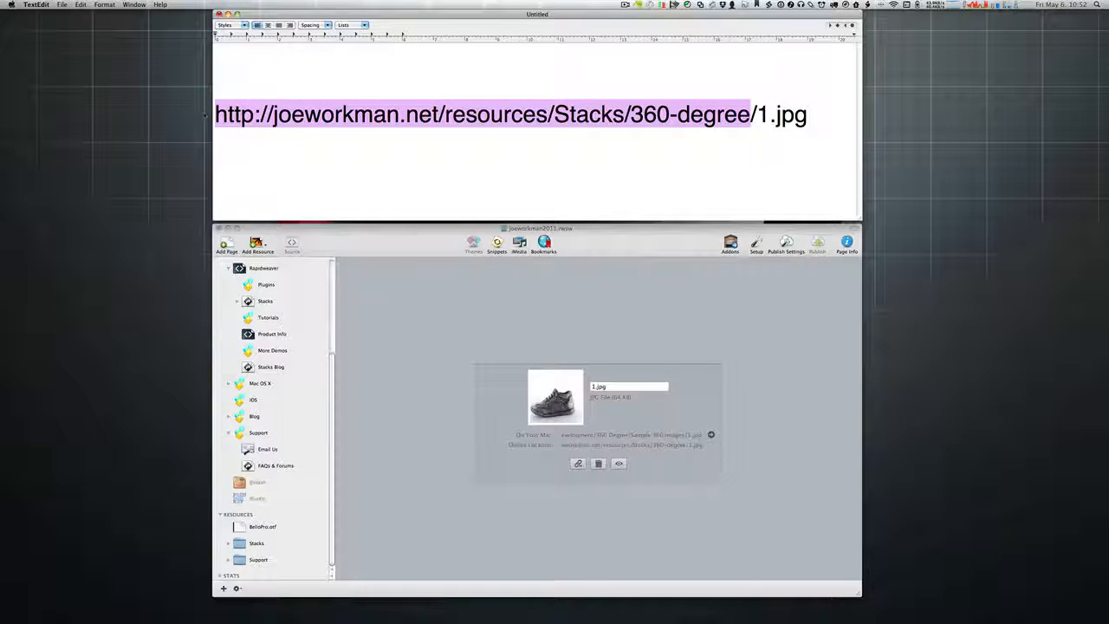
left_click(254, 113)
left_click_drag(439, 113, 808, 114)
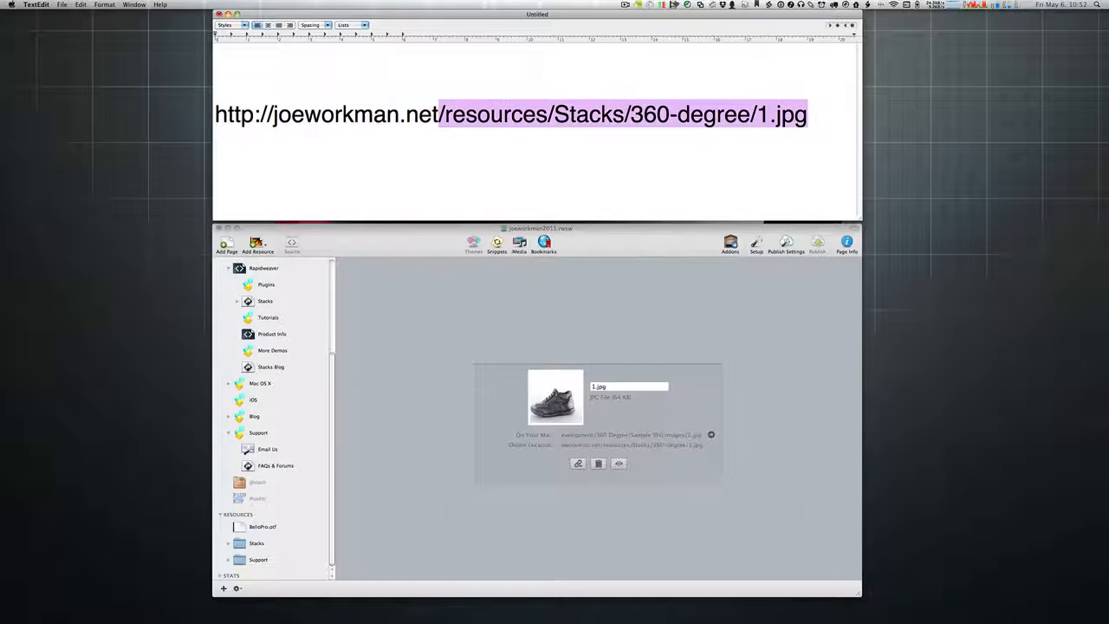
left_click_drag(439, 113, 215, 113)
key("super+c")
key("BackSpace")
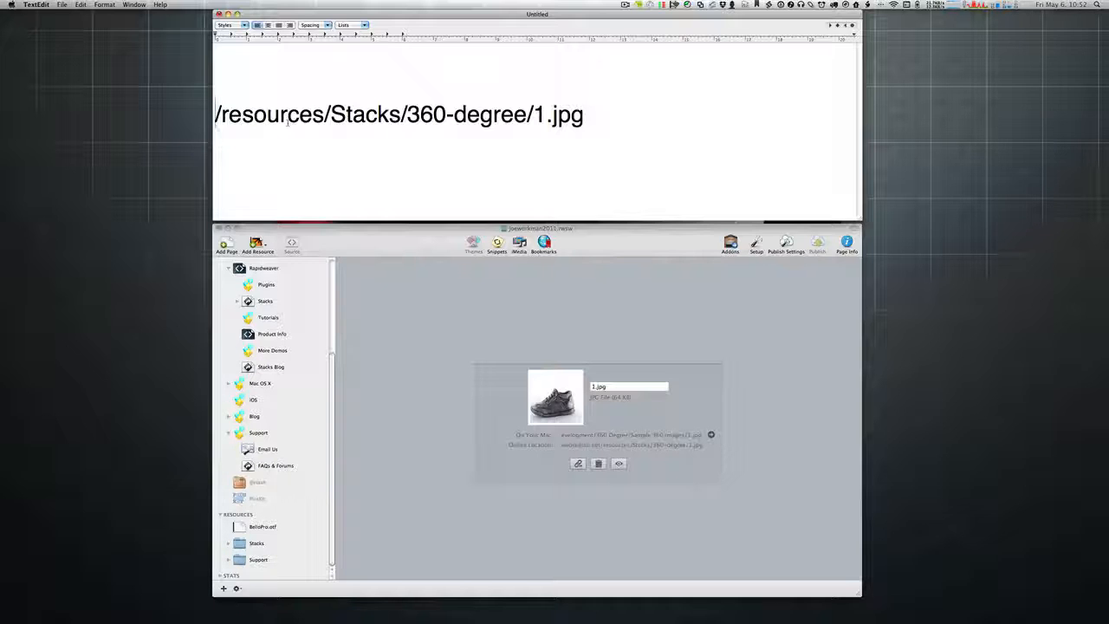
key("super+v")
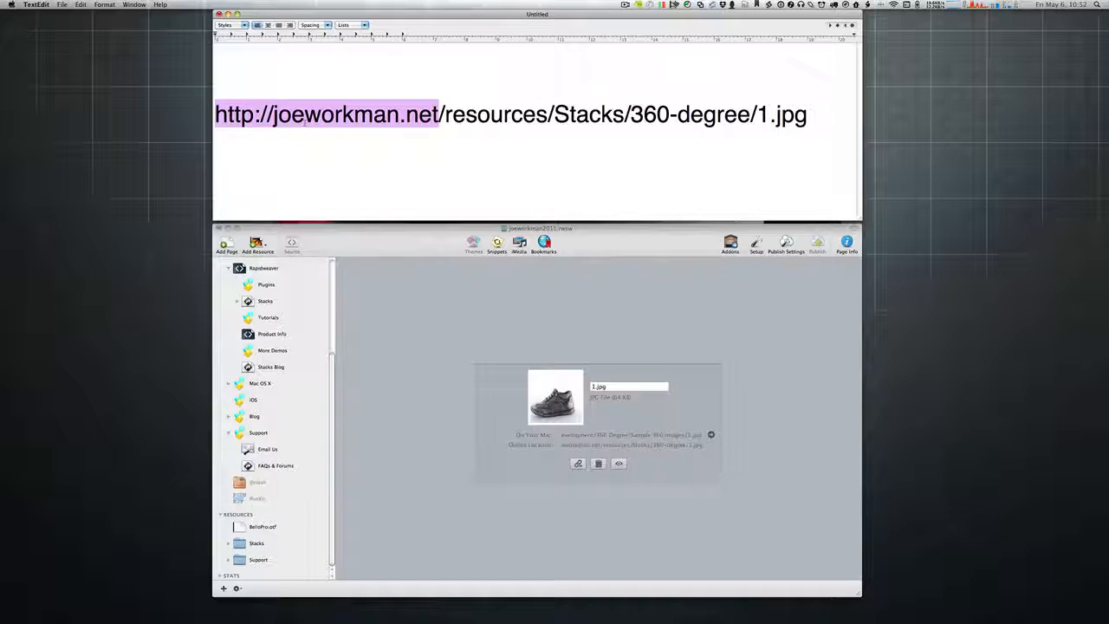
left_click(308, 121)
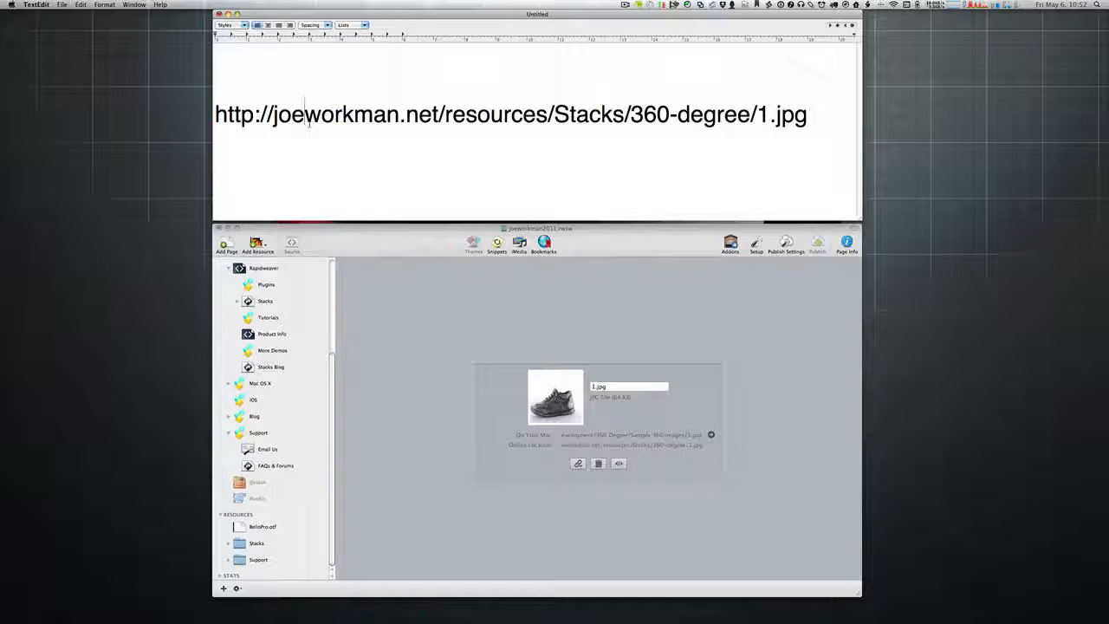
Step: Highlight the domain, then the words 'resources' and 'Stacks' in the URL
left_click(335, 234)
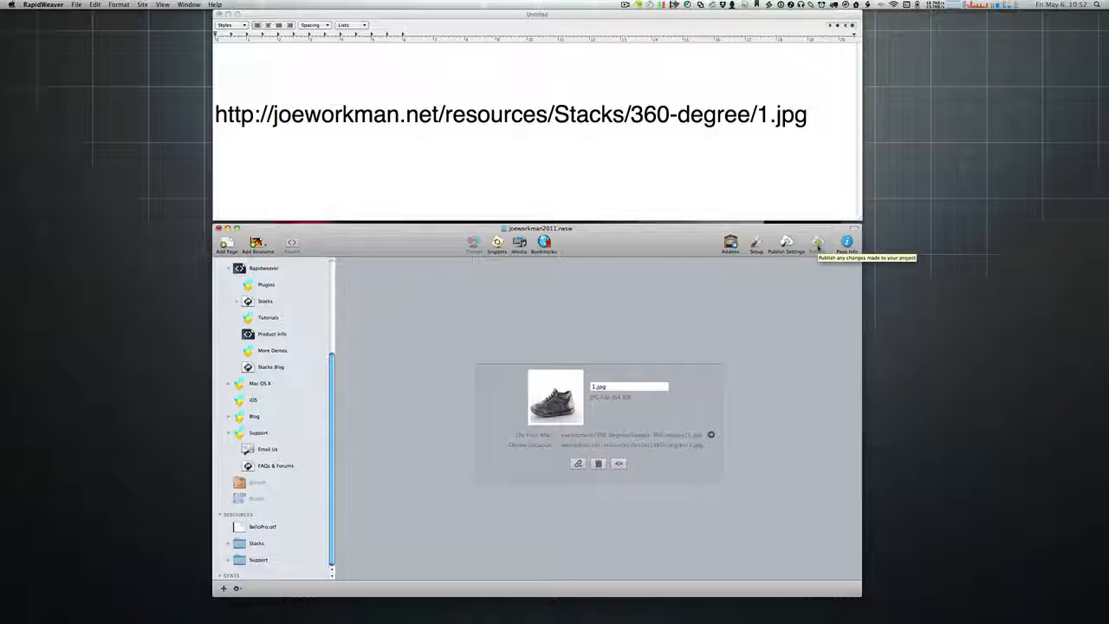
left_click(305, 114)
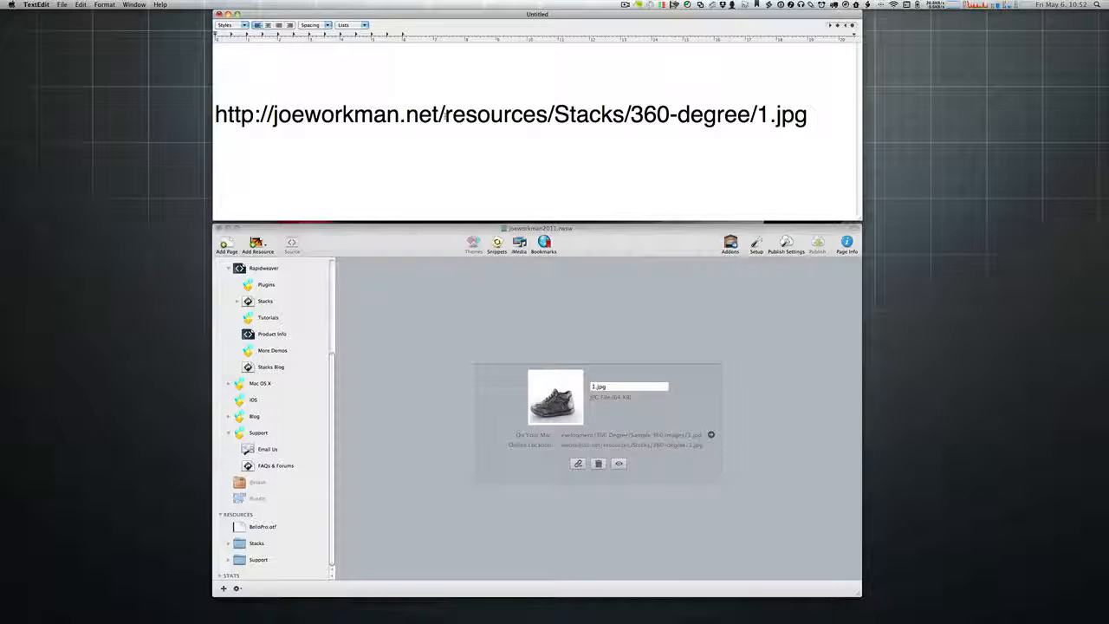
left_click_drag(447, 114, 216, 114)
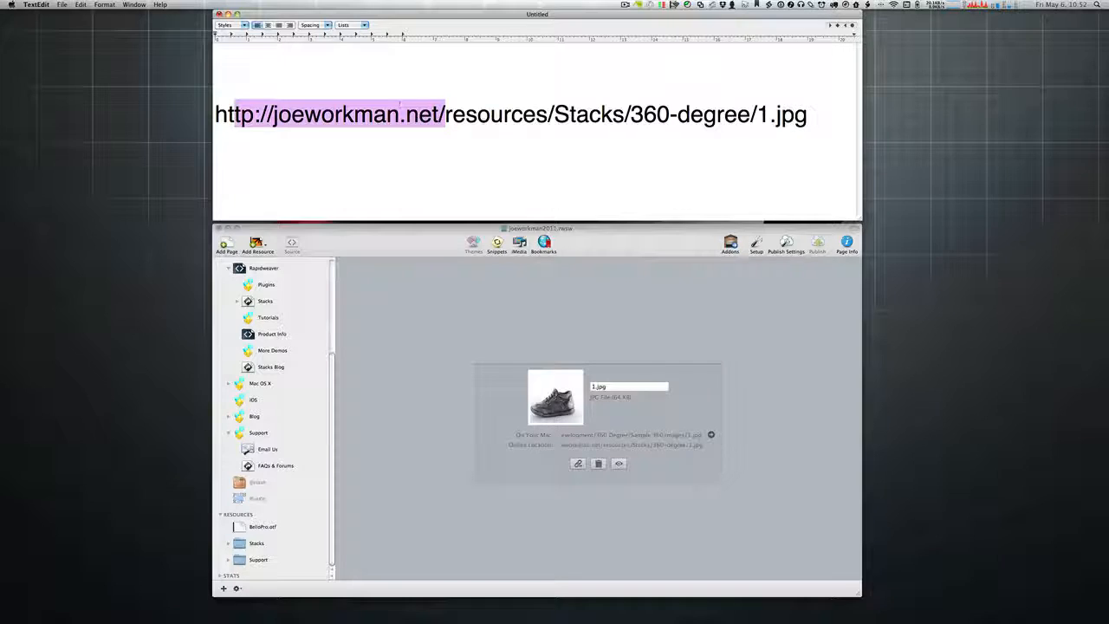
left_click_drag(446, 114, 548, 114)
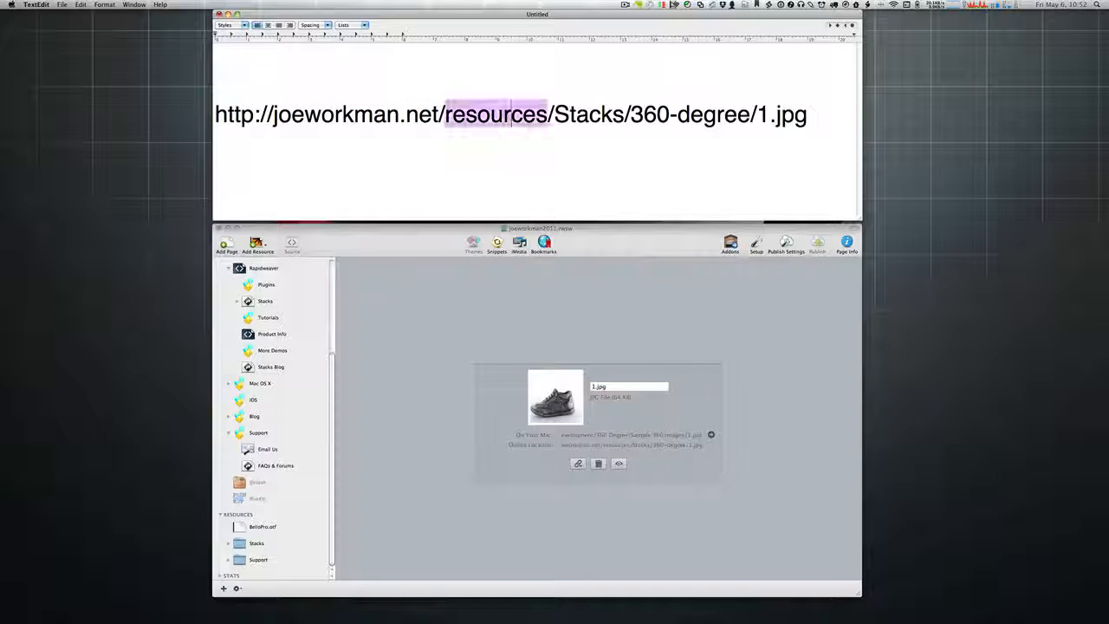
triple_click(485, 115)
double_click(485, 115)
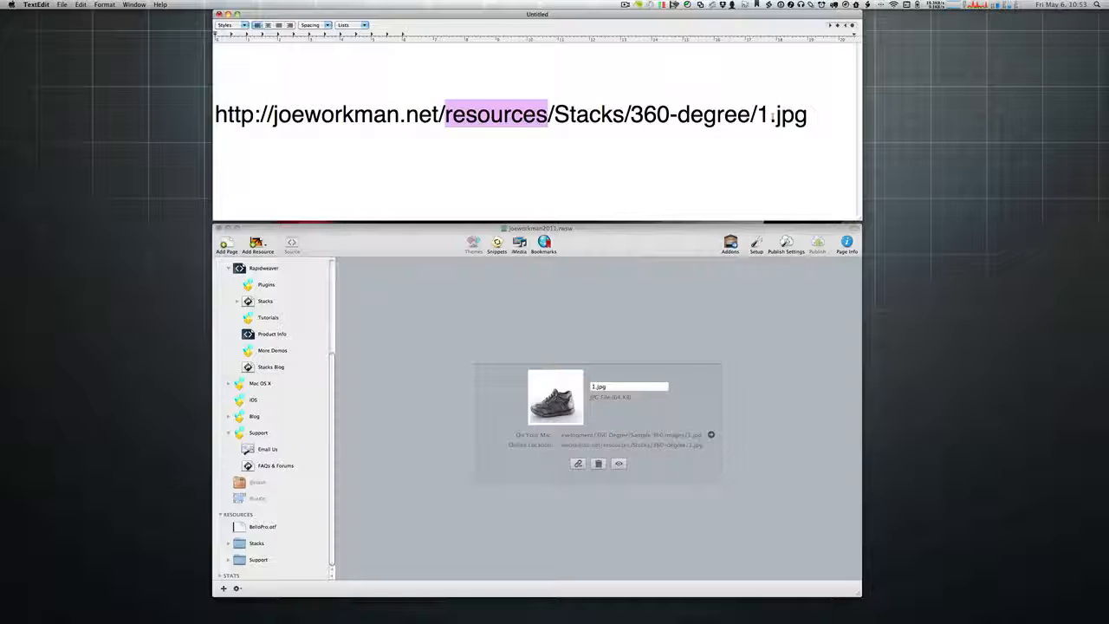
left_click(520, 130)
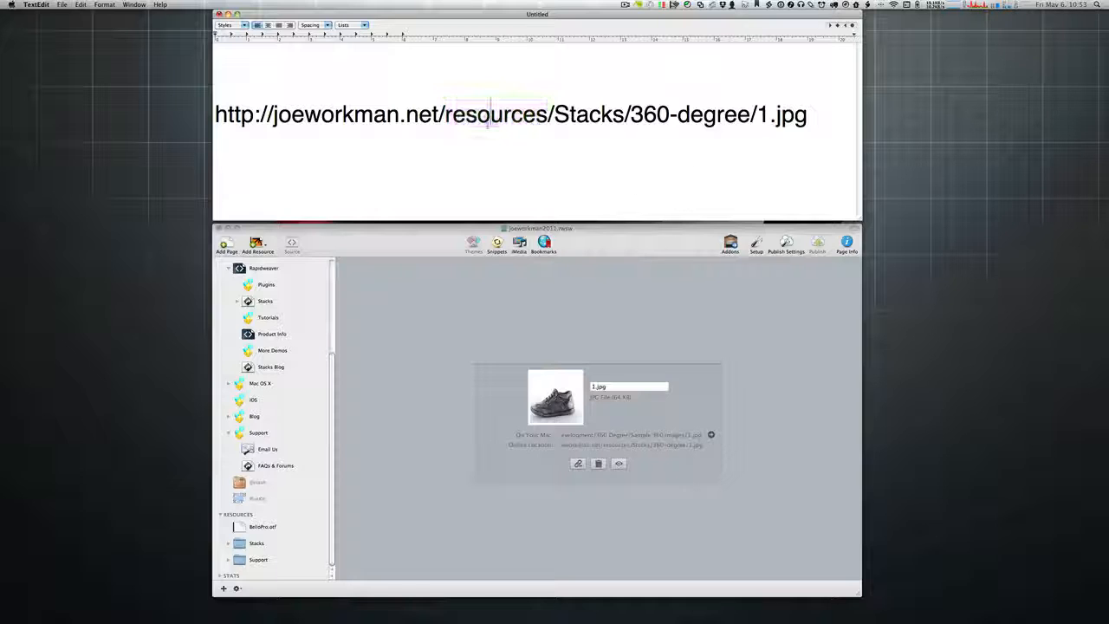
double_click(498, 114)
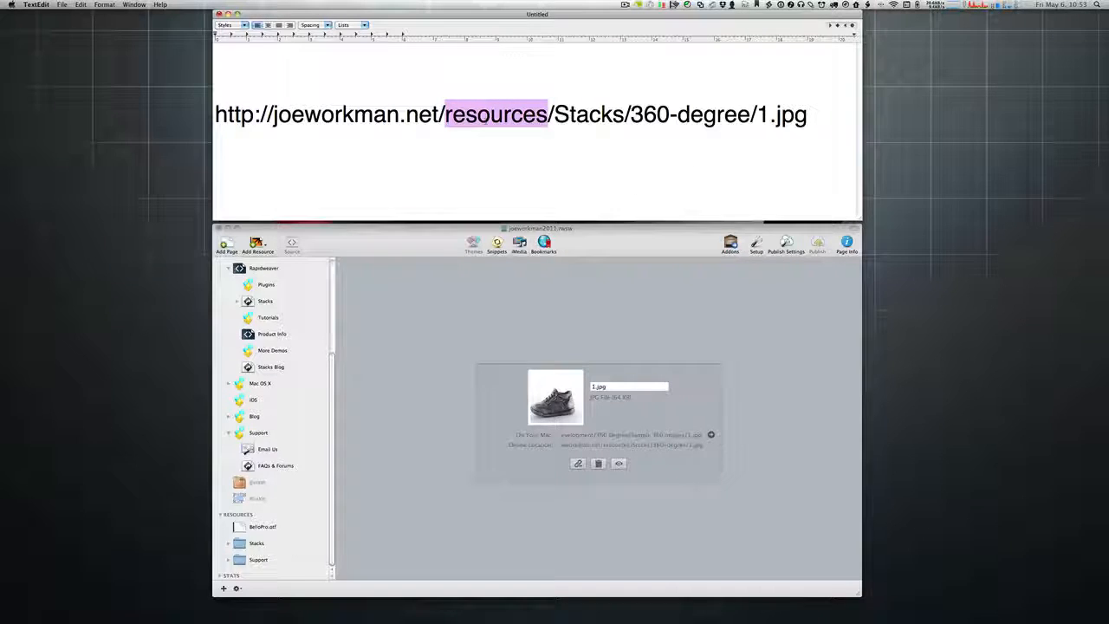
double_click(590, 114)
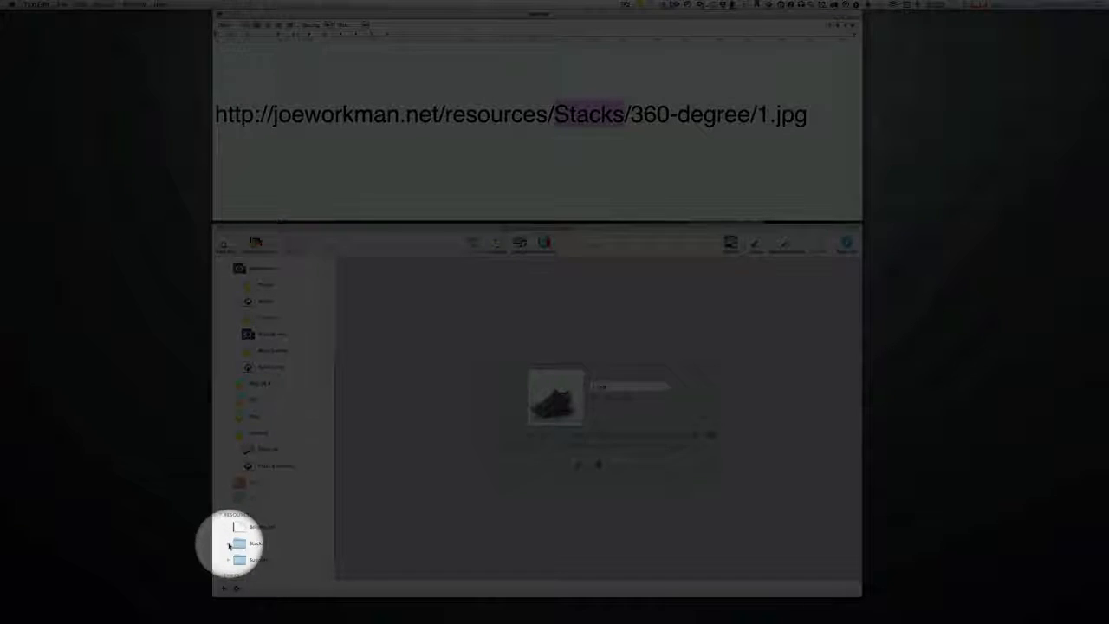
Step: Expand RapidWeaver's Stacks resource folder and browse its contents
left_click(233, 545)
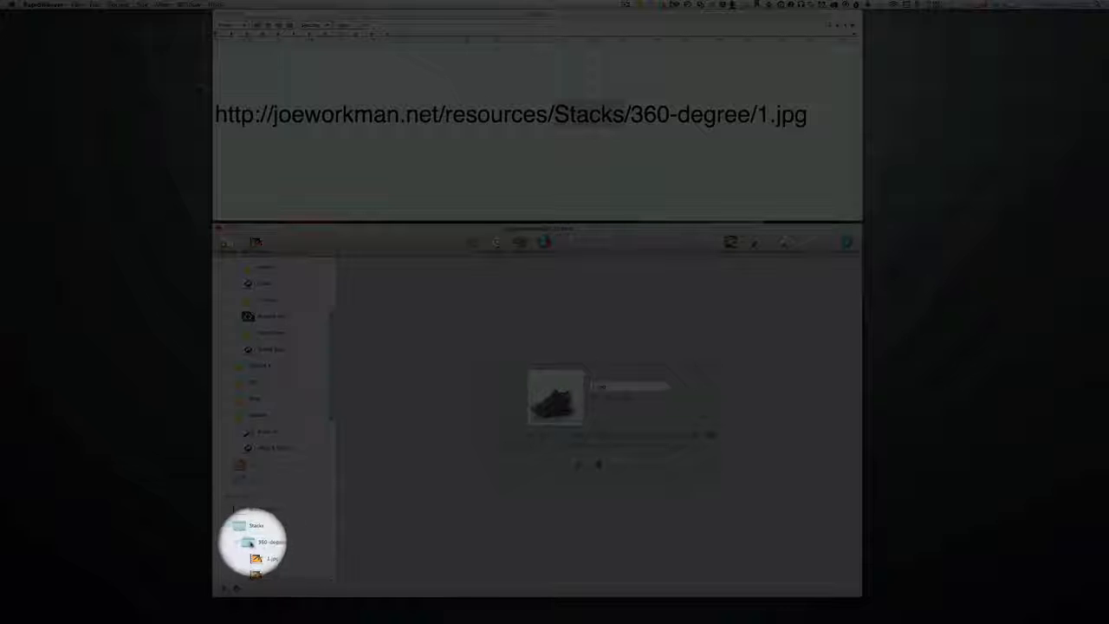
scroll(246, 543, "down", 5)
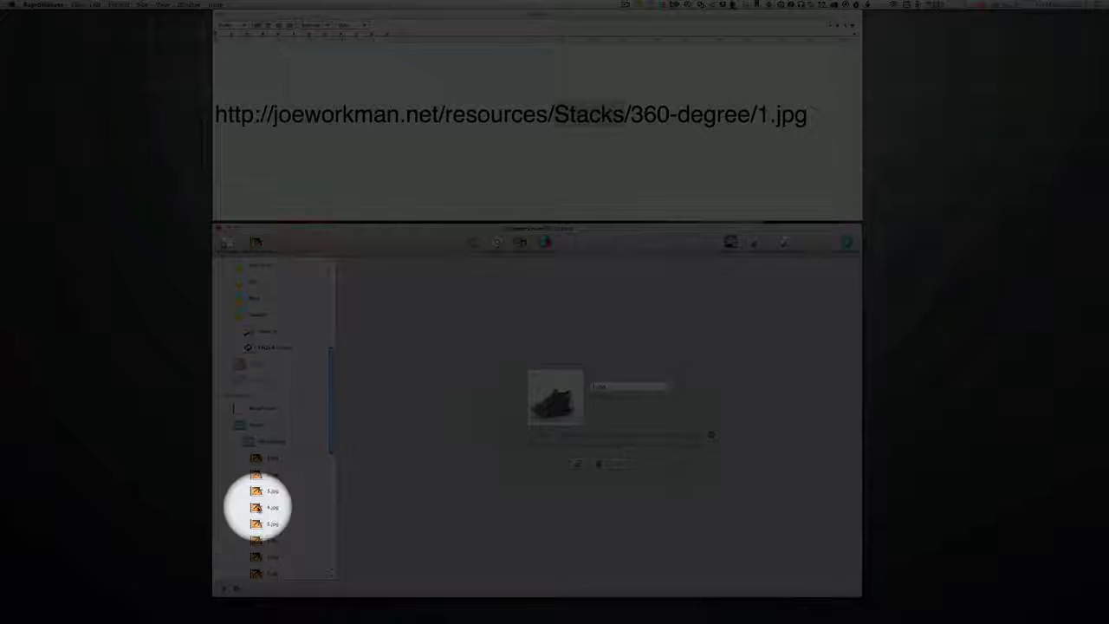
scroll(259, 468, "down", 5)
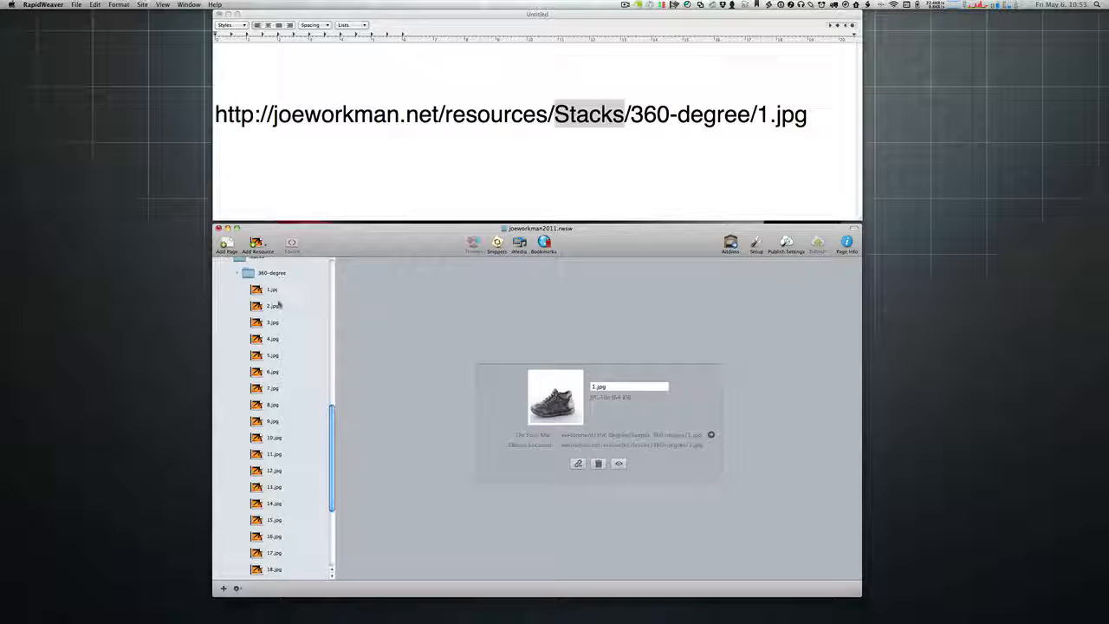
scroll(279, 303, "up", 3)
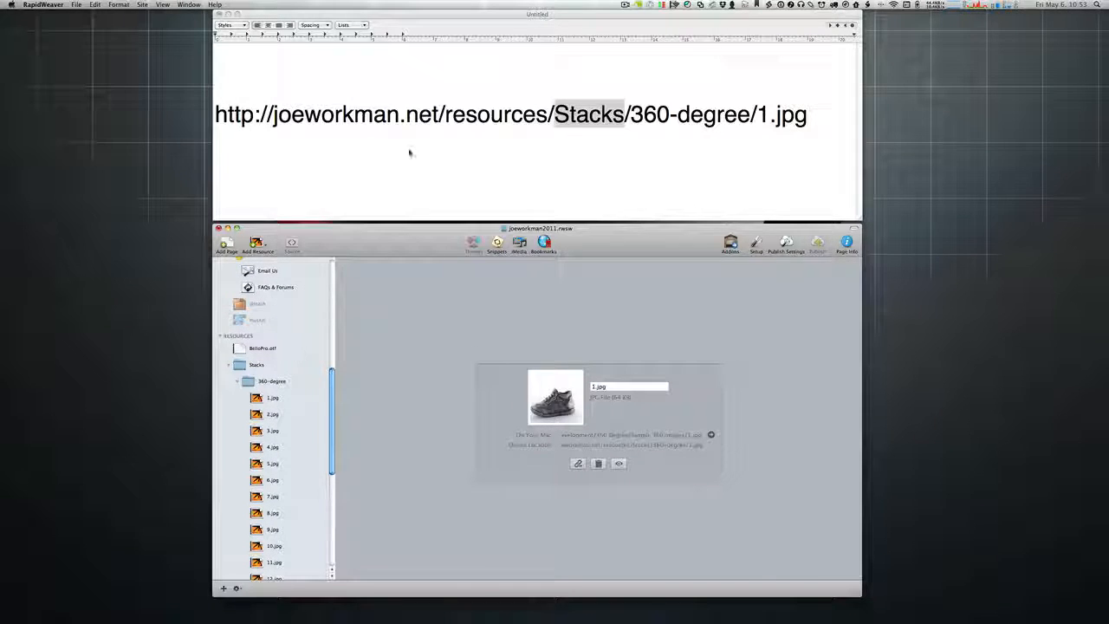
Step: Highlight the 'resources', 'Stacks' and '360-degree' parts of the TextEdit URL in turn
left_click(409, 153)
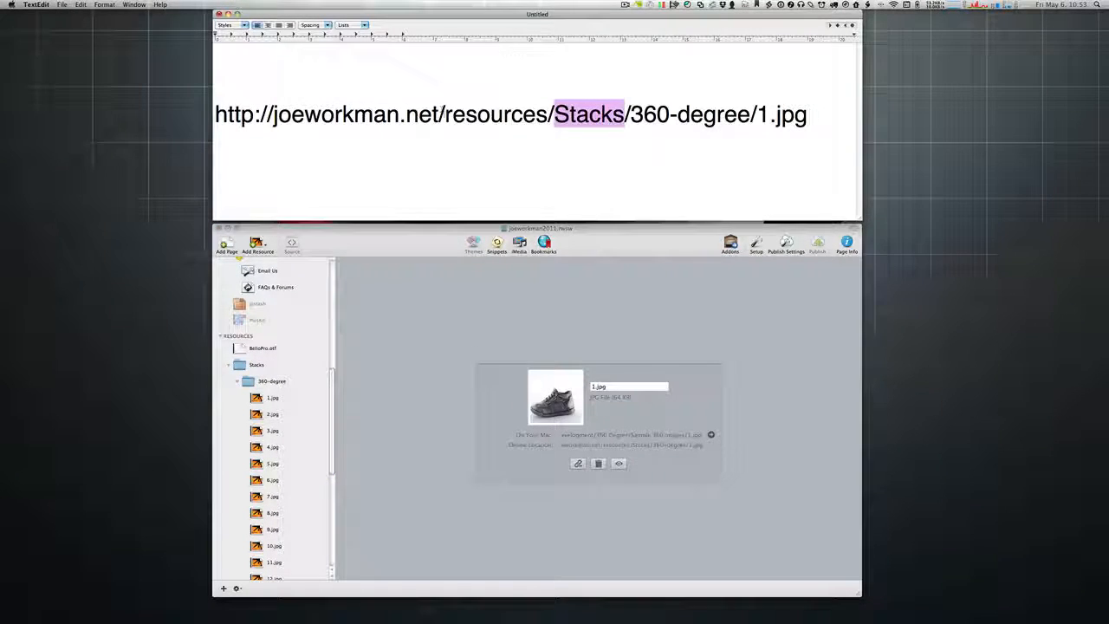
left_click_drag(445, 114, 547, 114)
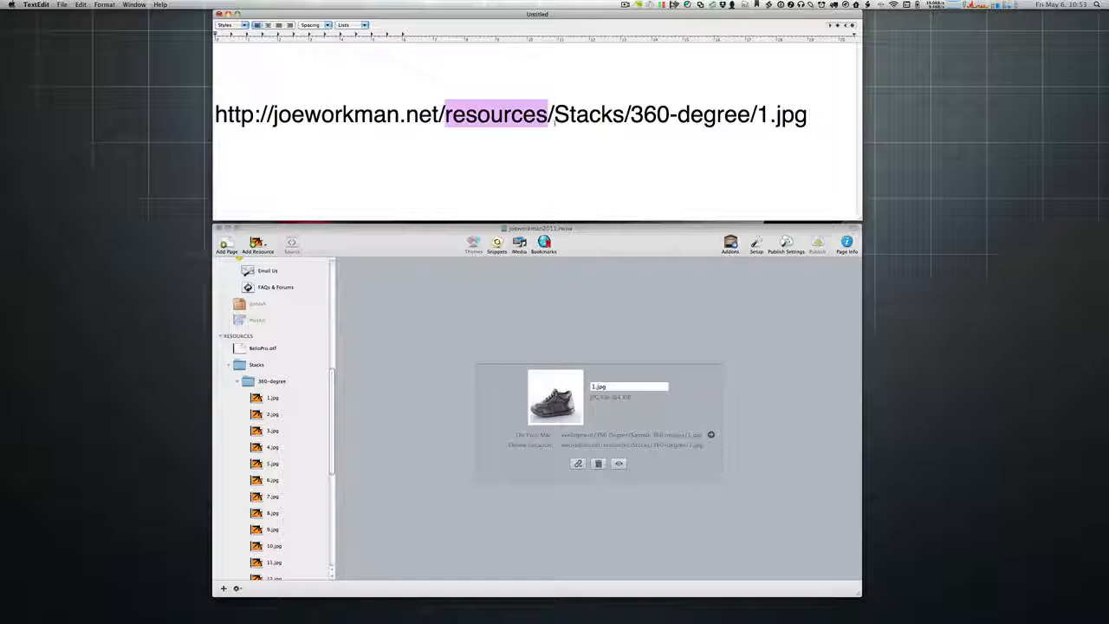
double_click(599, 115)
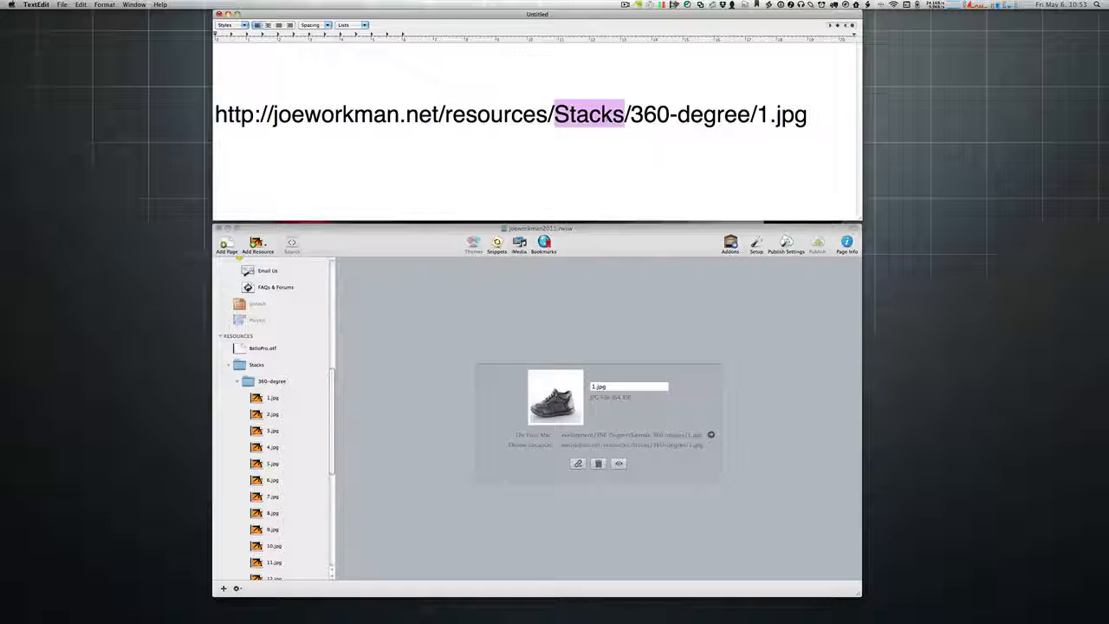
left_click_drag(629, 114, 807, 114)
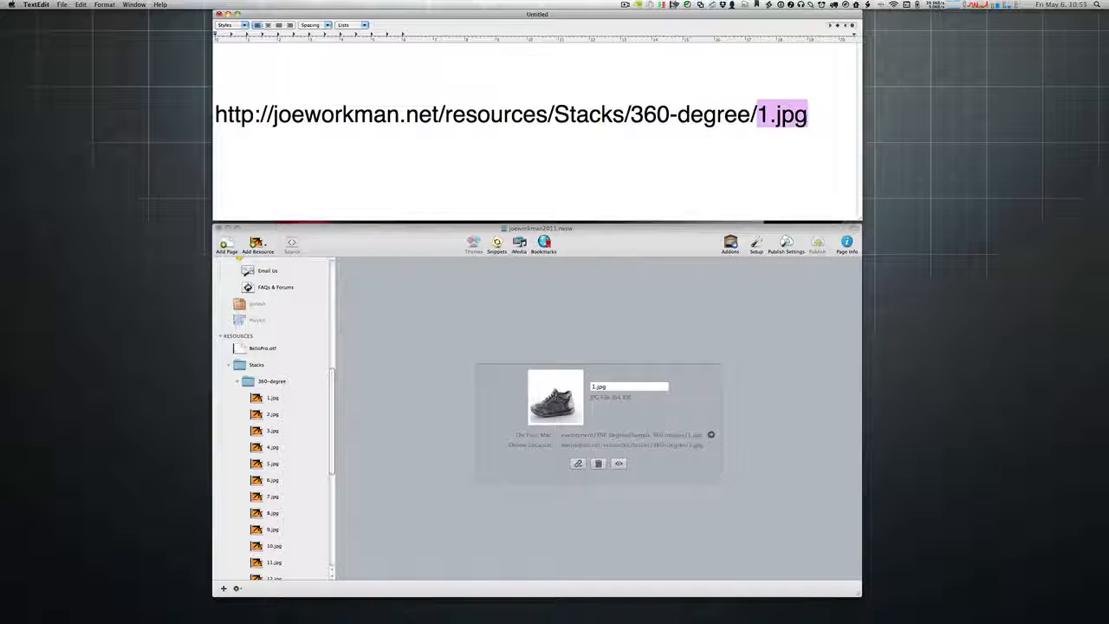
left_click(836, 132)
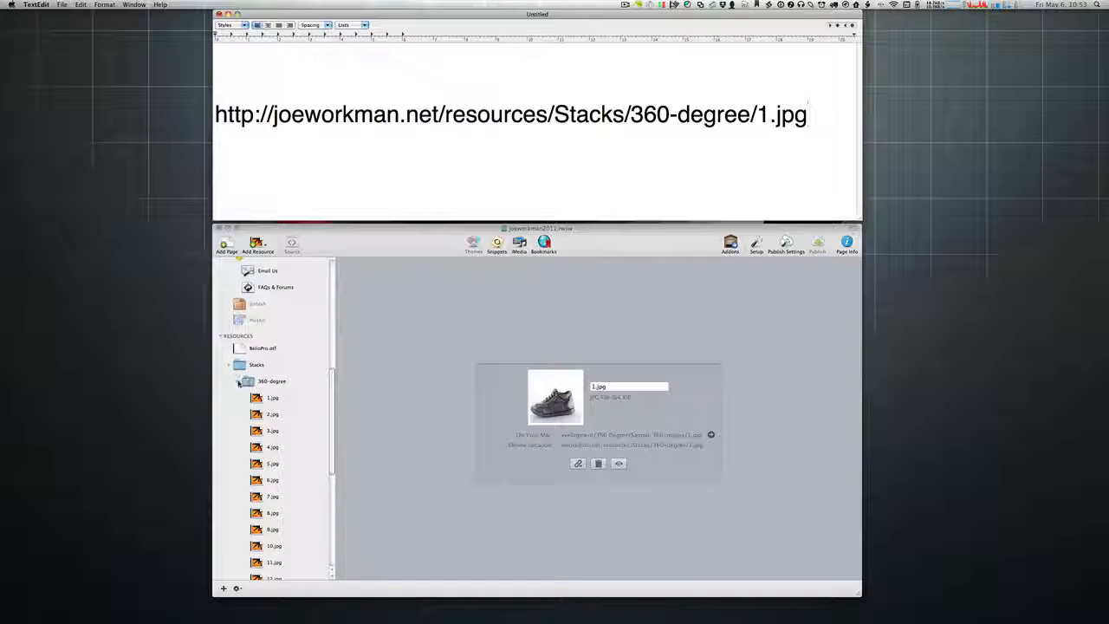
Step: Expand flash-embed to show pacman.swf, Support to show support-header.png, and 360-degree again
left_click(238, 382)
left_click(238, 382)
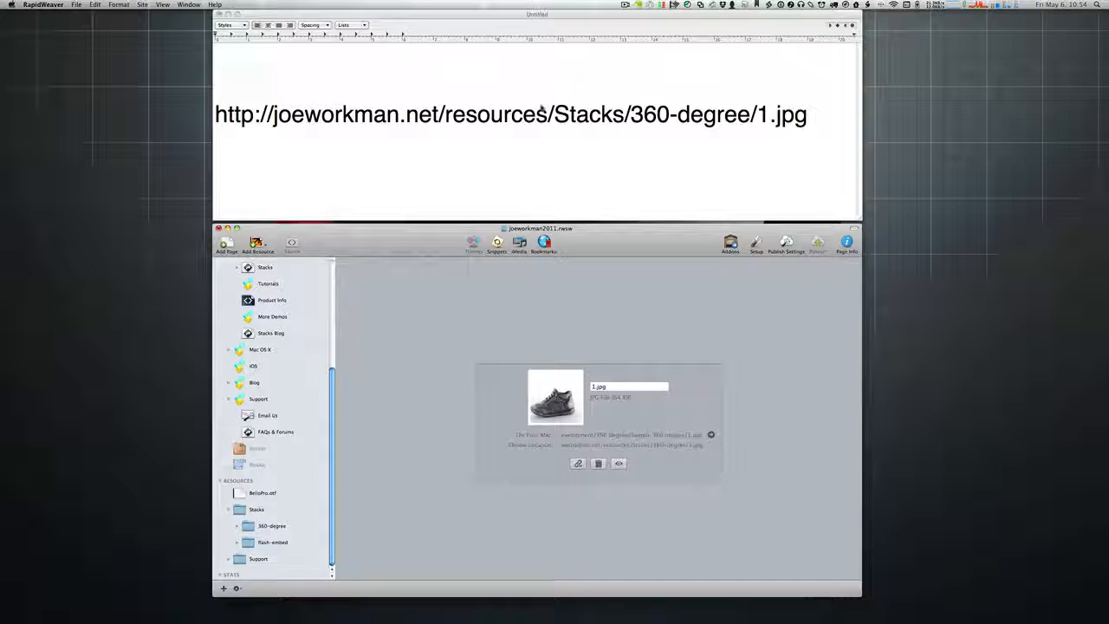
left_click(238, 543)
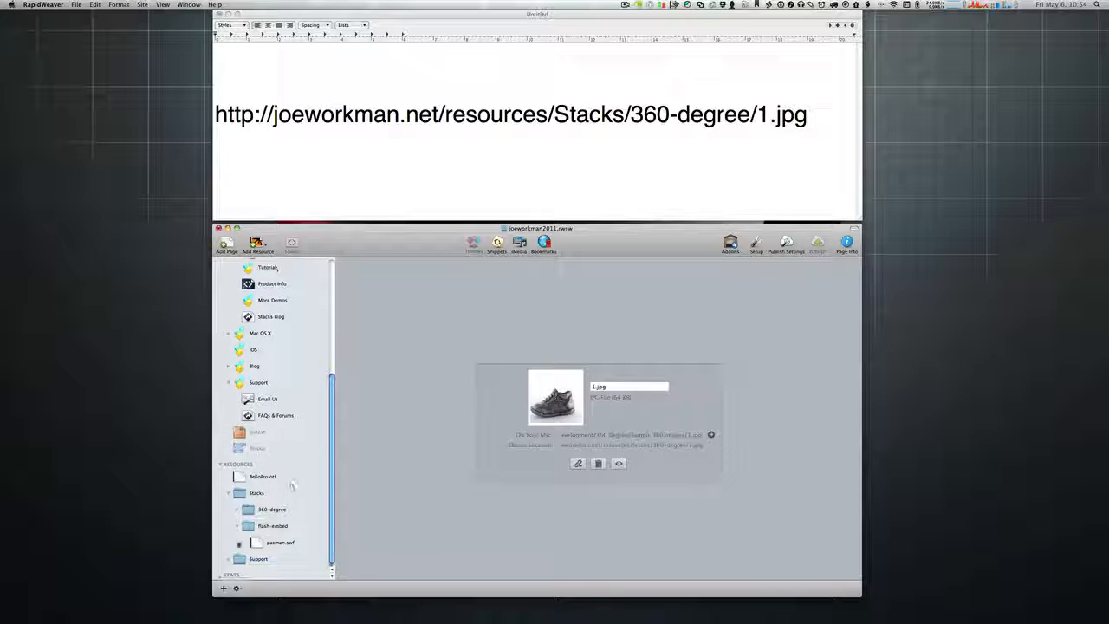
left_click(230, 559)
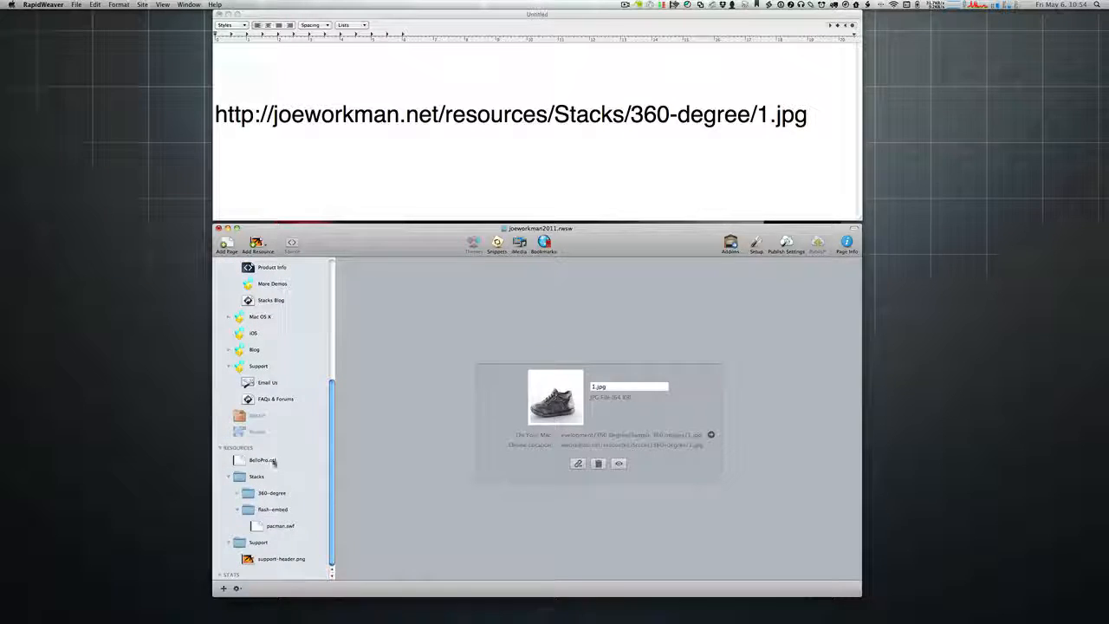
left_click(237, 493)
scroll(238, 495, "up", 3)
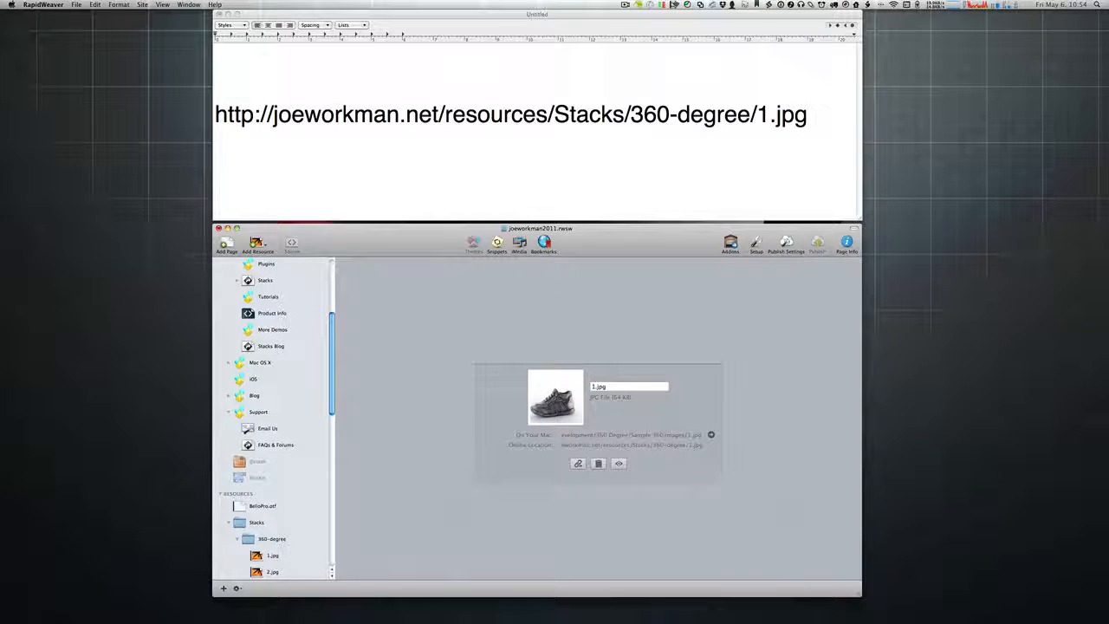
Step: Launch Transmit by searching 'trans' in the application launcher
key("super+Tab")
key("super+space")
type("rtrans")
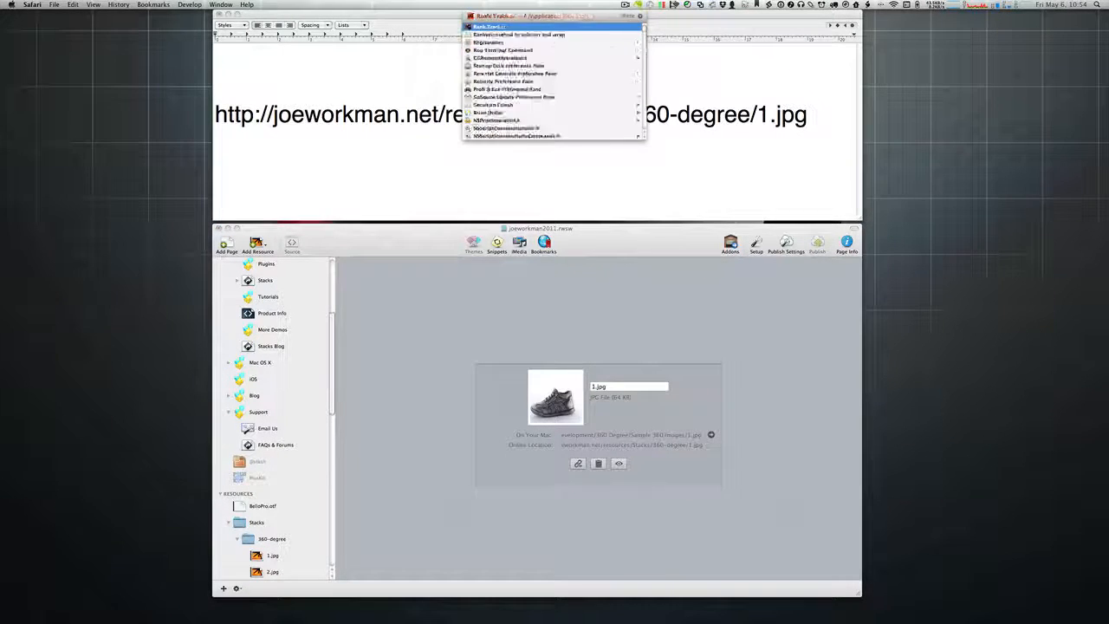
key("Escape")
type("trans")
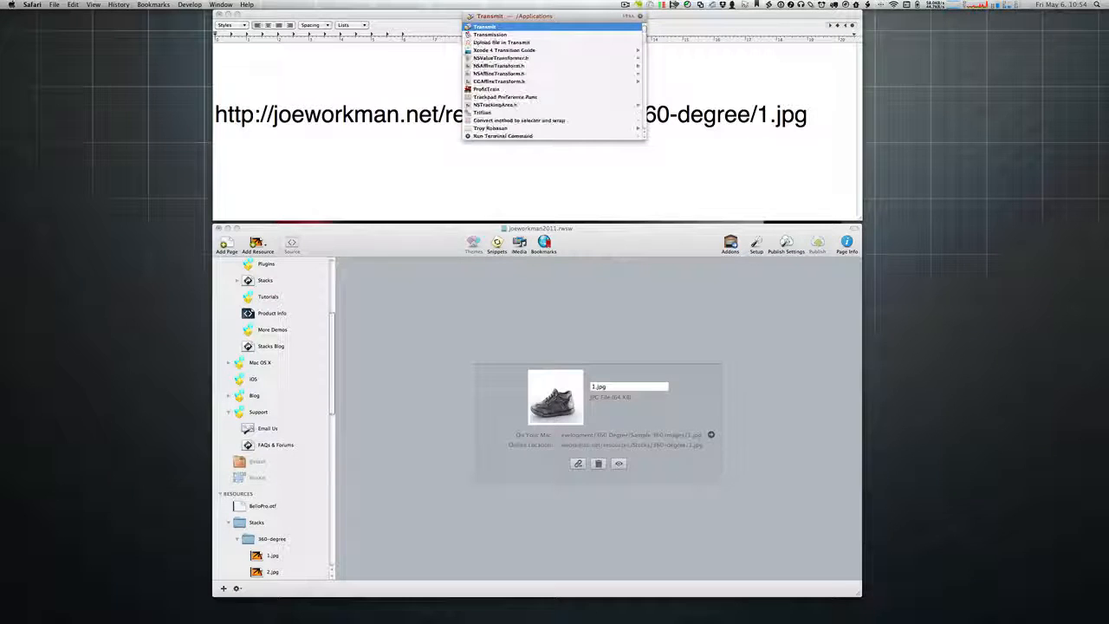
key("Return")
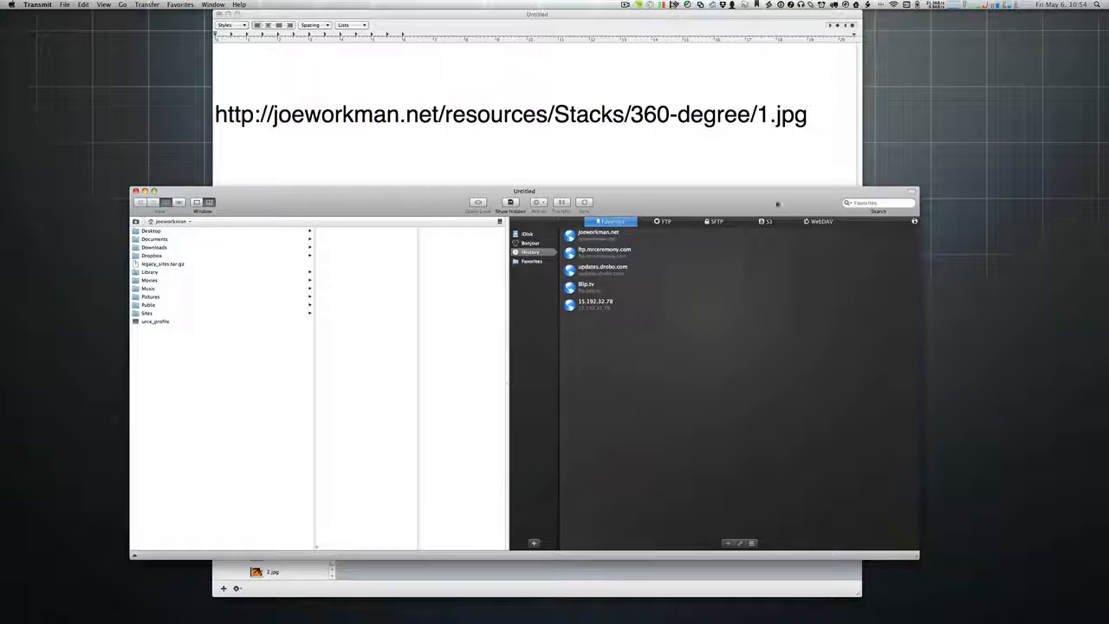
key("super+w")
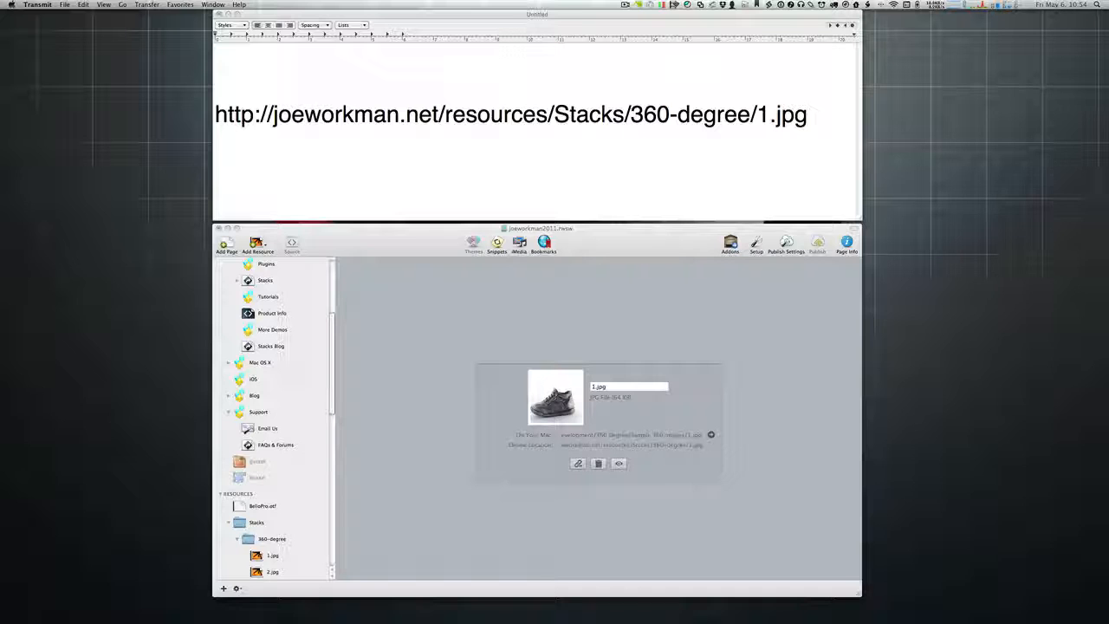
Step: Bring the joeworkman.net Transmit window on-screen, shrink it and move it higher
key("F9")
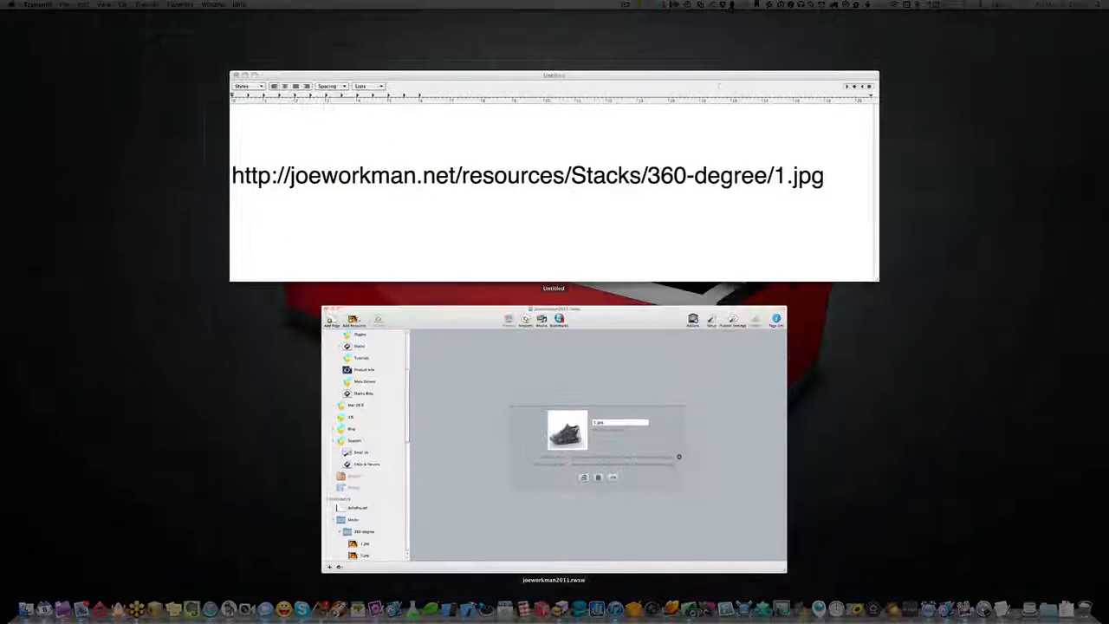
key("F9")
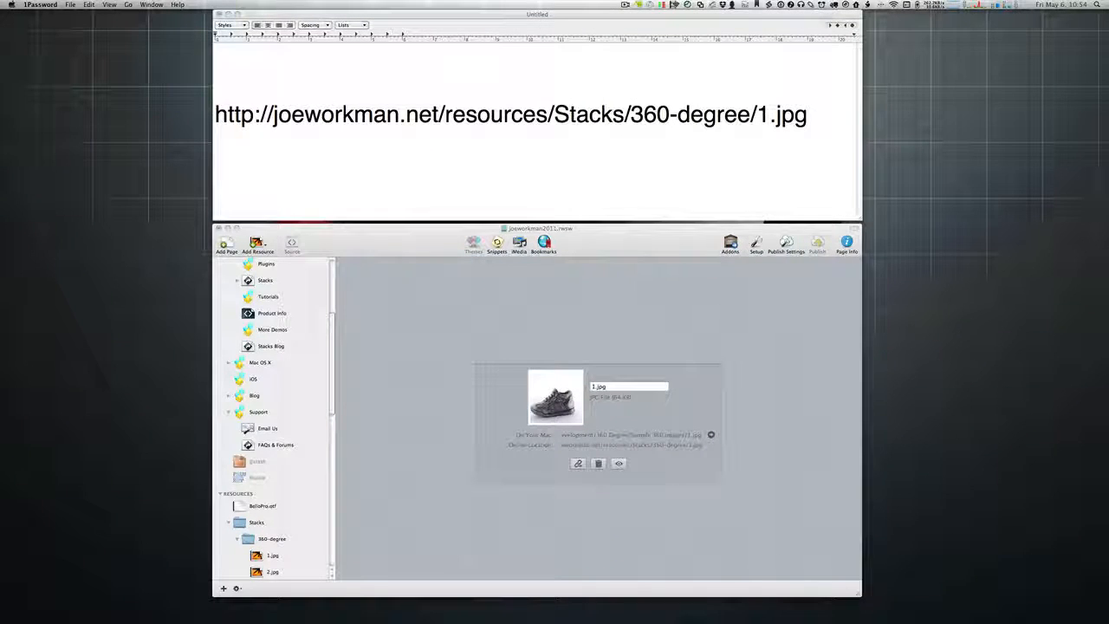
key("super+Tab")
key("super+c")
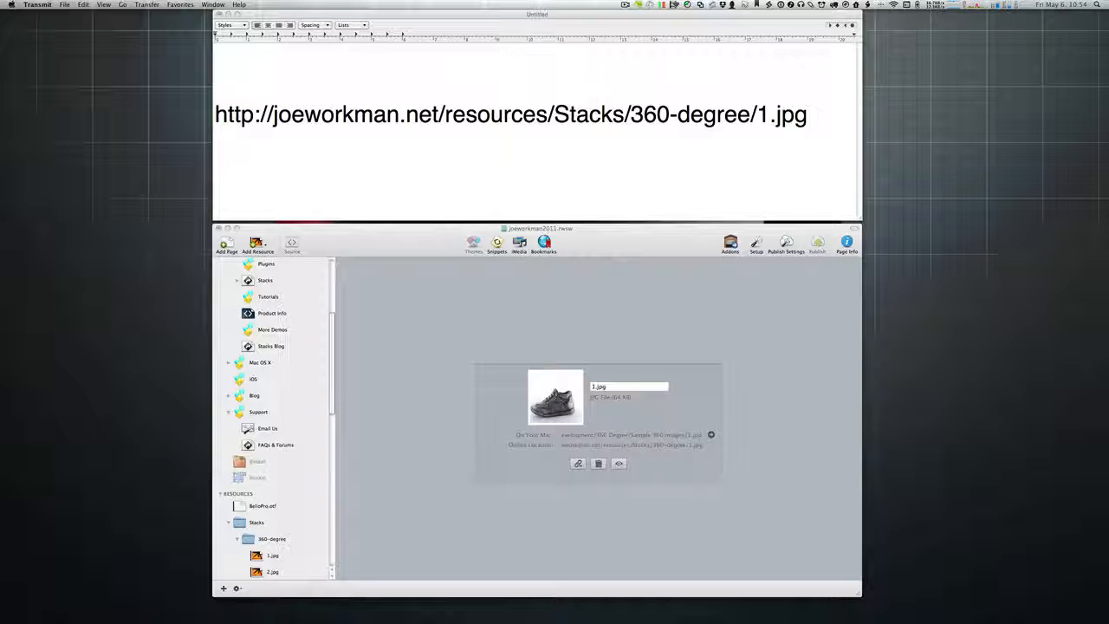
left_click_drag(1108, 43, 357, 231)
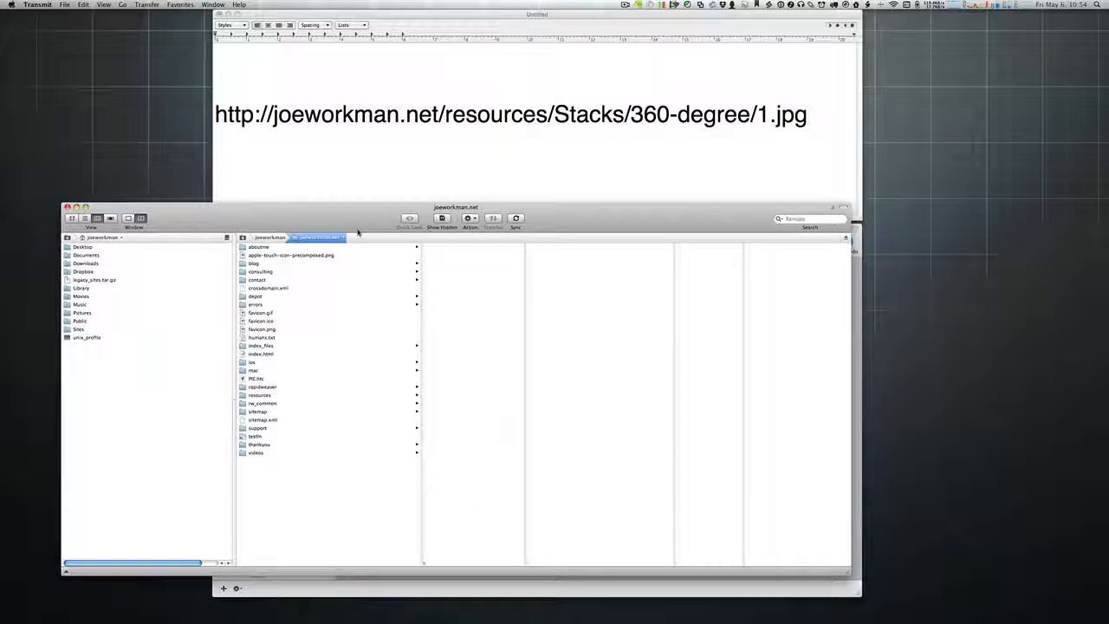
left_click_drag(847, 572, 649, 593)
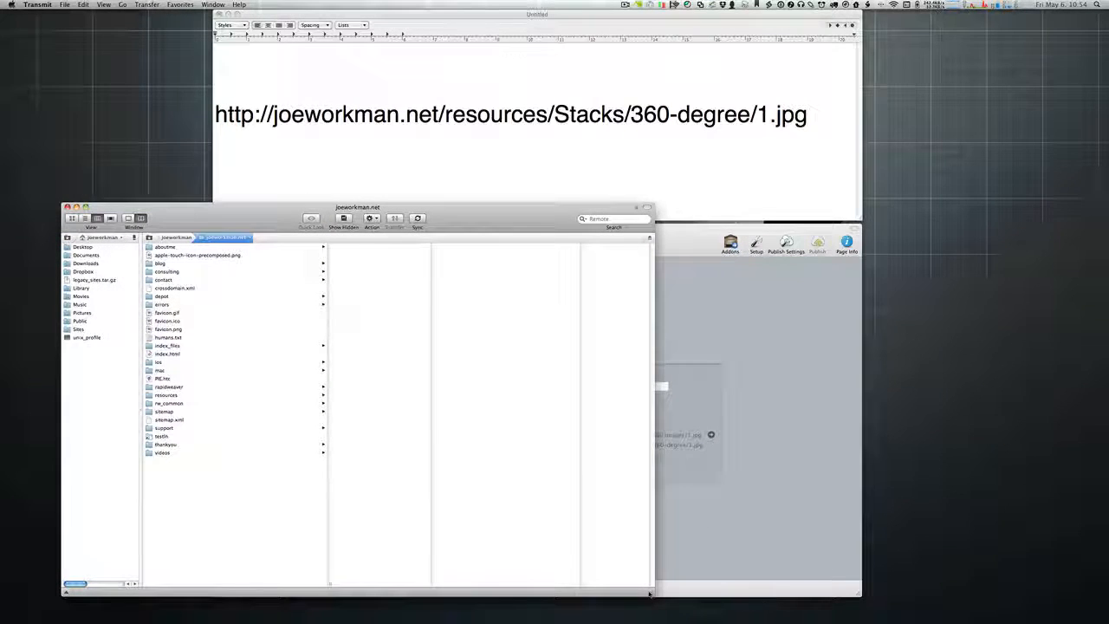
left_click_drag(500, 217, 475, 145)
Step: Collapse RapidWeaver's 360-degree and Stacks resource folders, bringing Transmit back in front
left_click(664, 259)
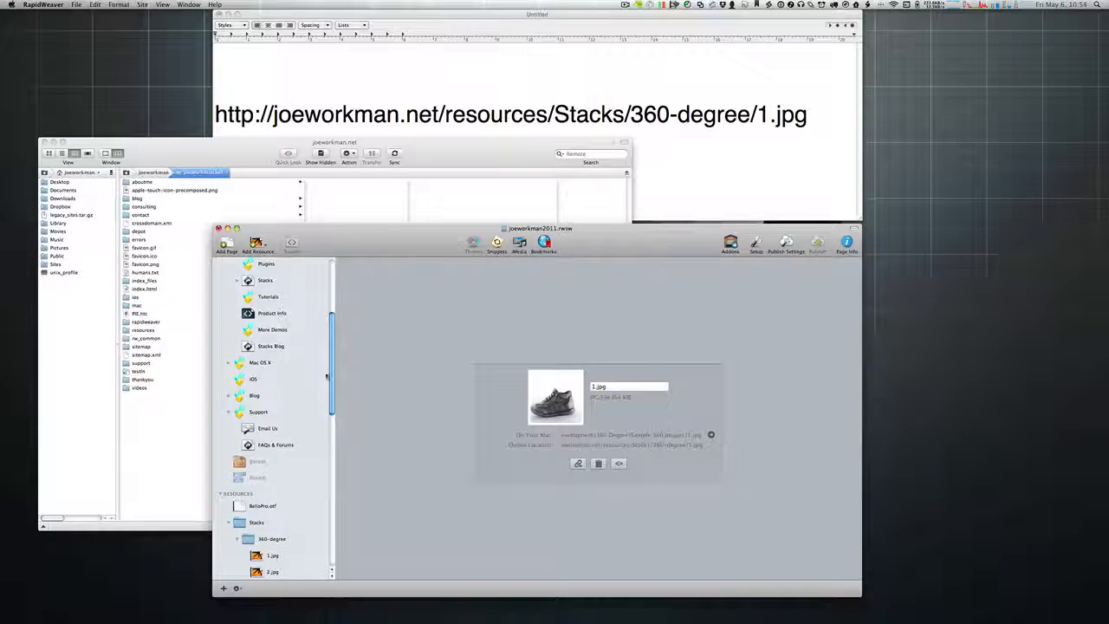
scroll(257, 493, "down", 15)
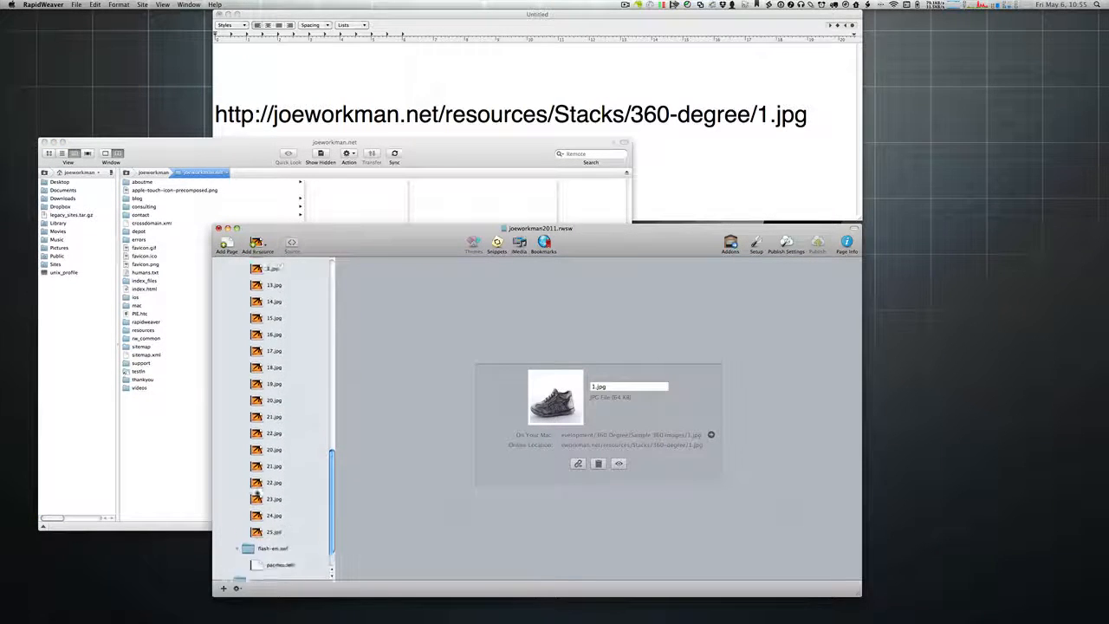
scroll(256, 493, "up", 15)
scroll(239, 450, "down", 8)
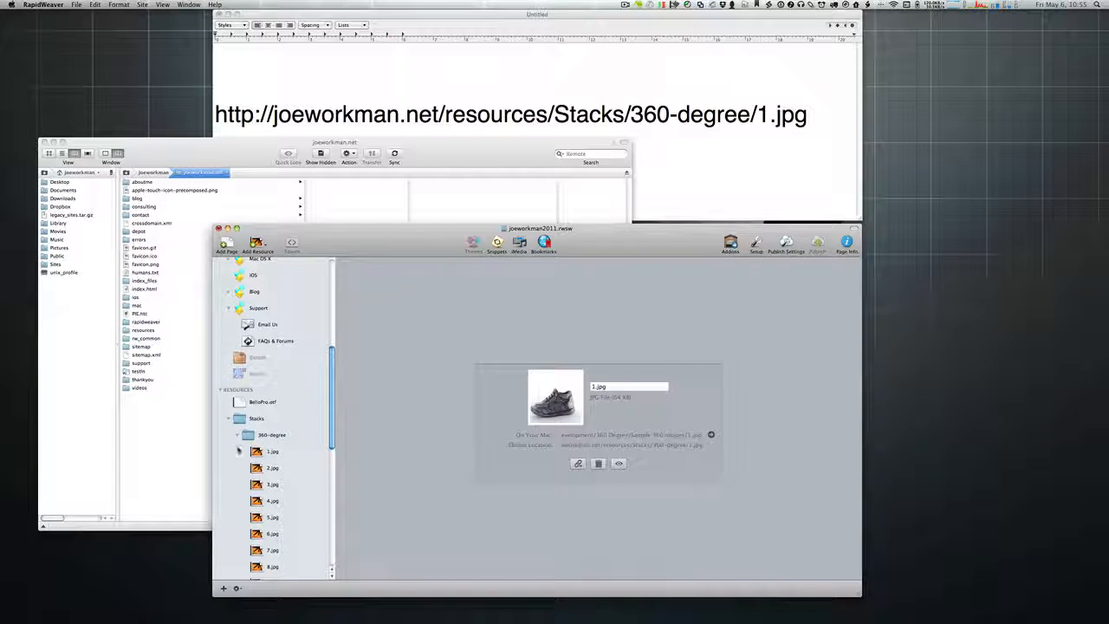
left_click(237, 435)
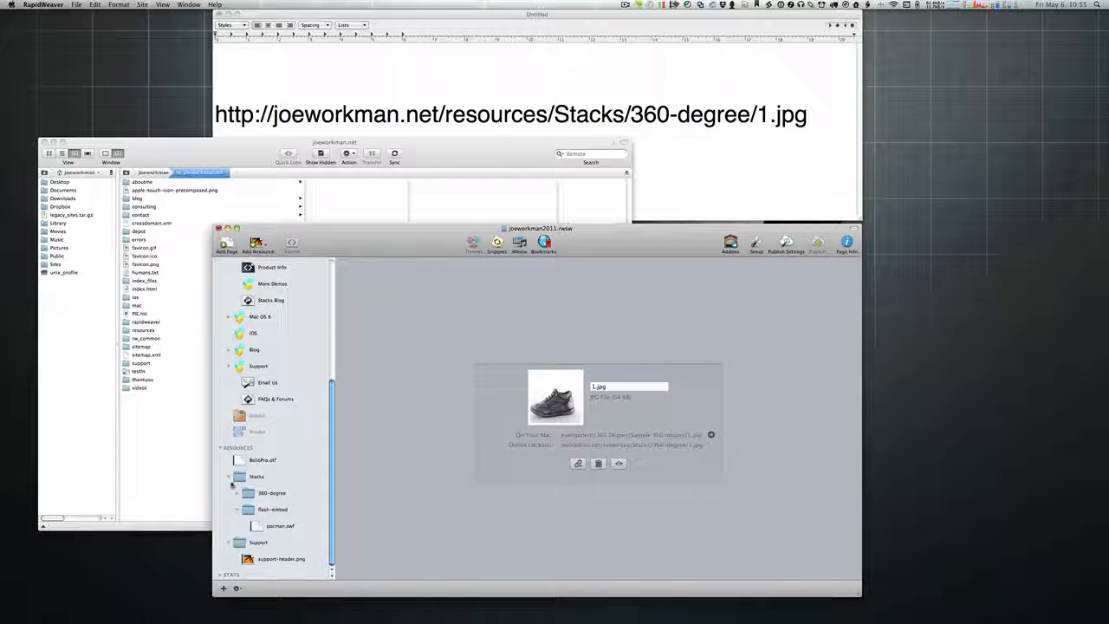
left_click(229, 476)
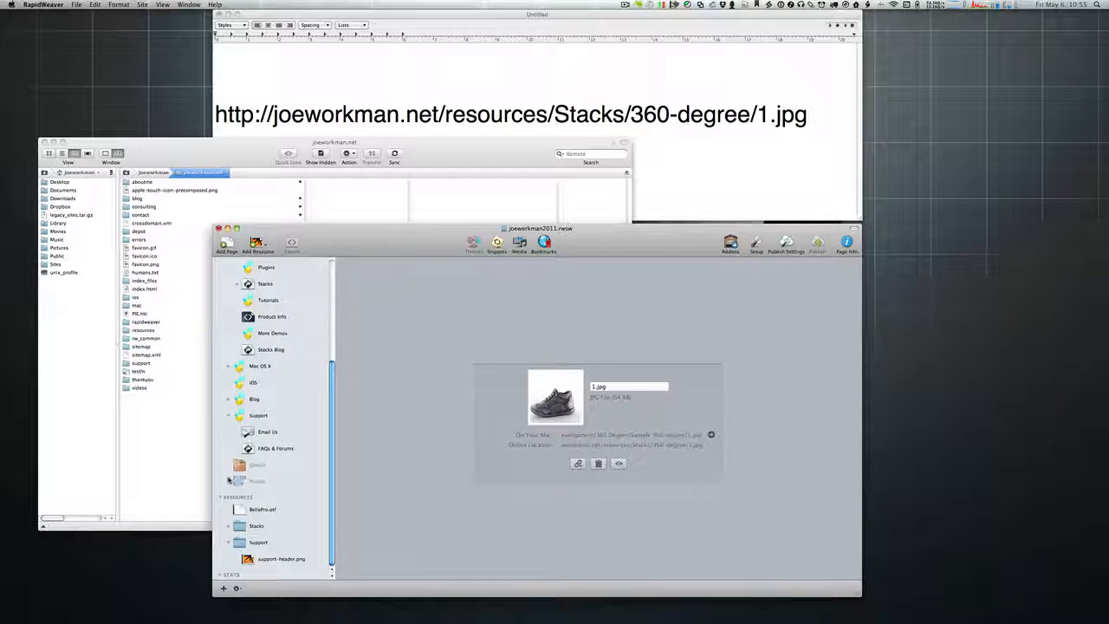
left_click(375, 149)
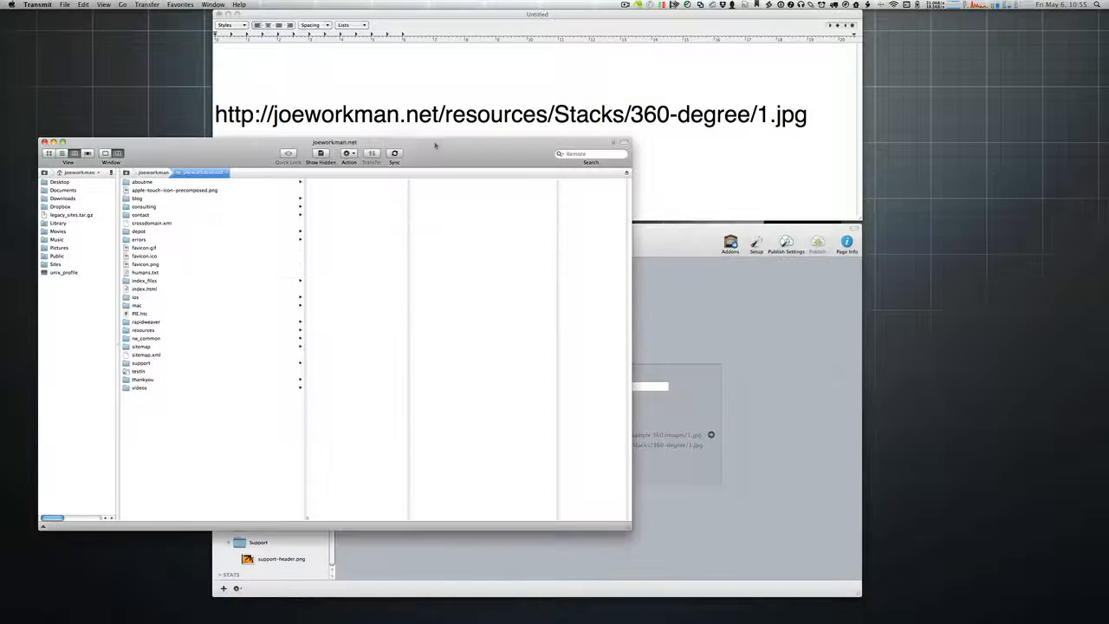
Step: Browse the remote depot folder's products, site-images (hr_line.png) and productdb folders
left_click(137, 232)
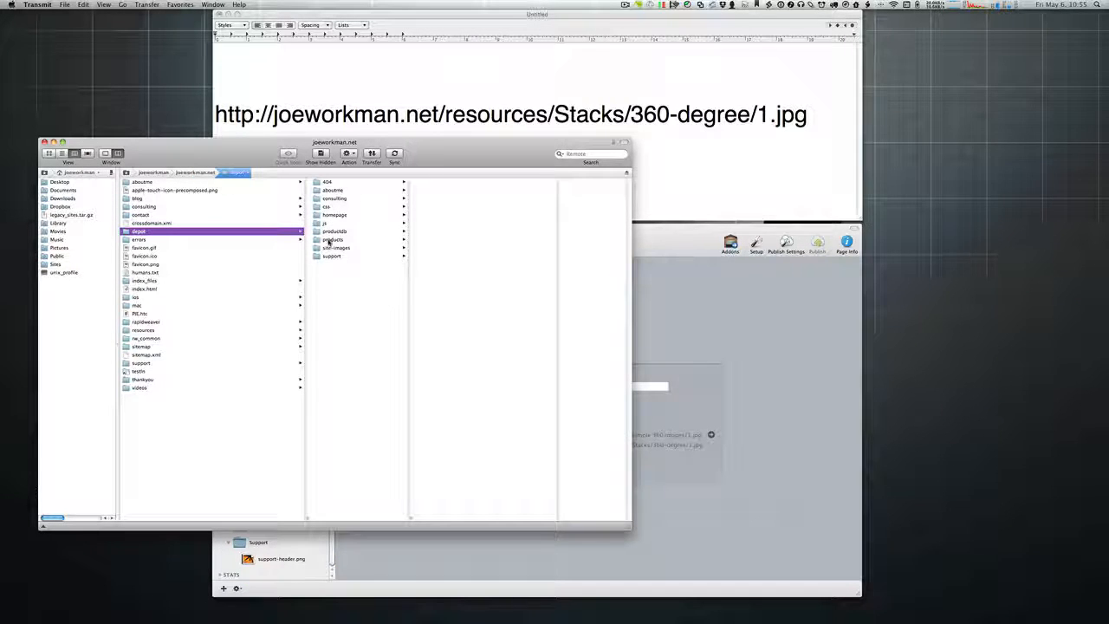
left_click(330, 239)
left_click(330, 248)
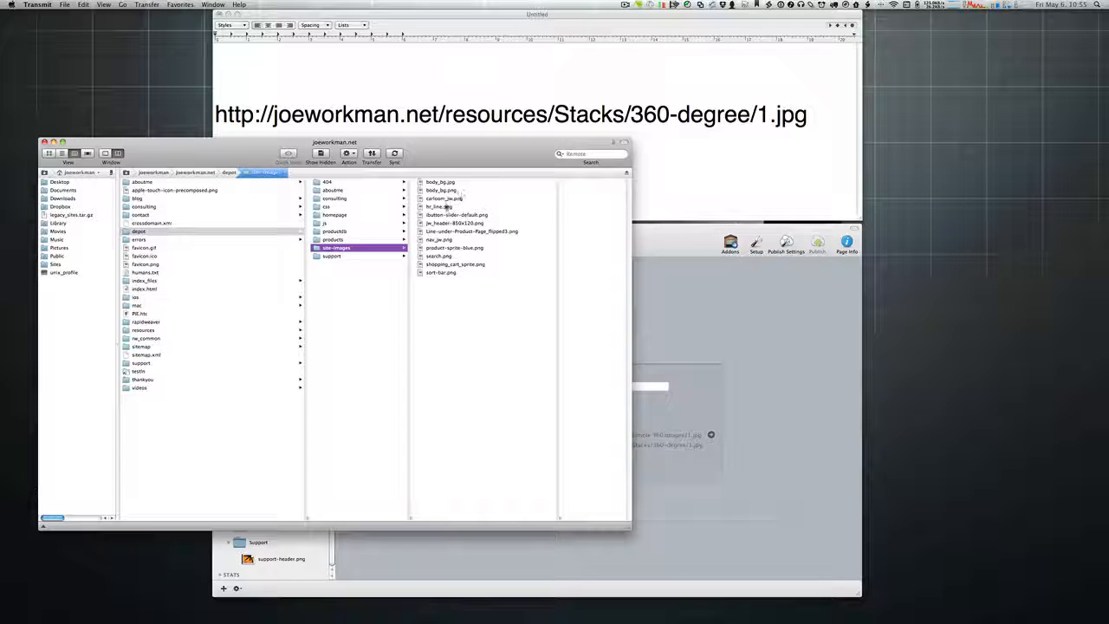
left_click(459, 207)
left_click(336, 240)
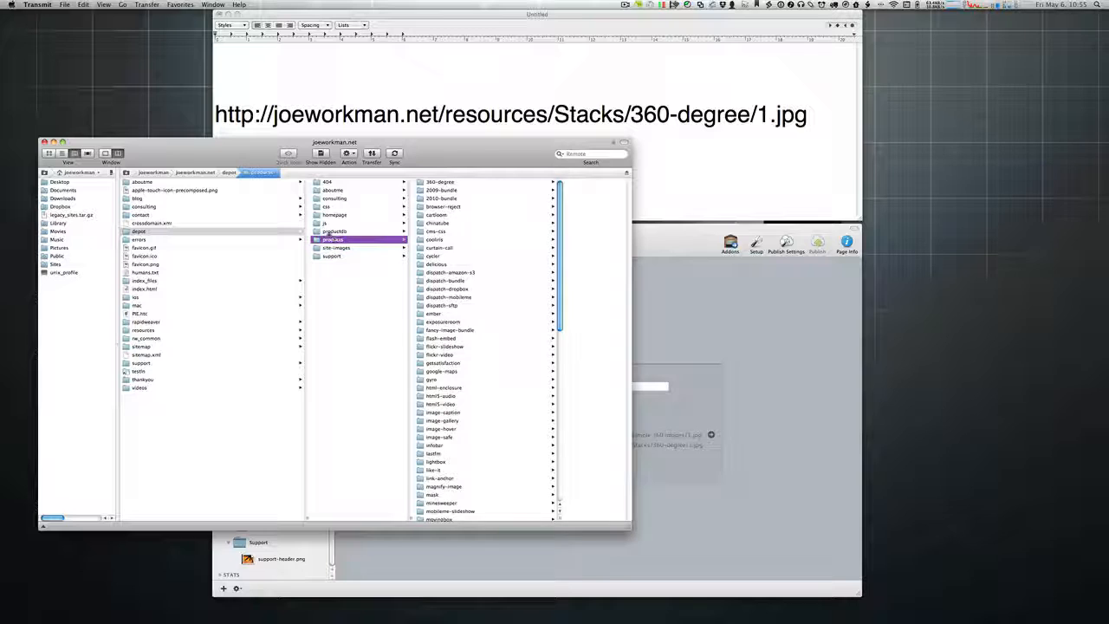
left_click(334, 231)
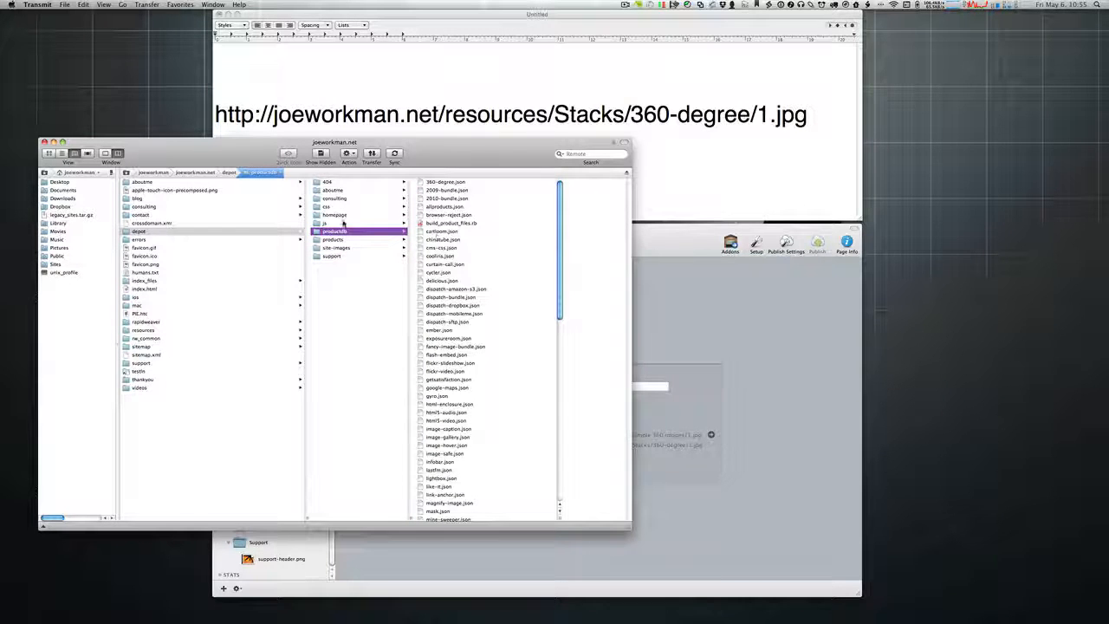
Step: Inspect the css folder's stylesheets and the support folder's support-header.png
left_click(326, 207)
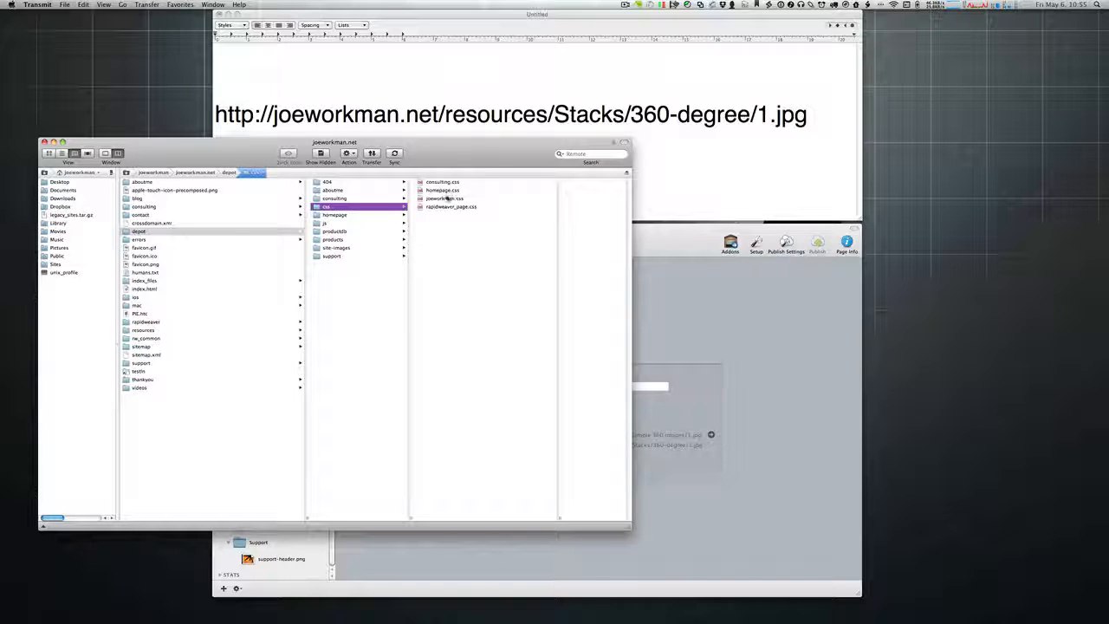
left_click(444, 207)
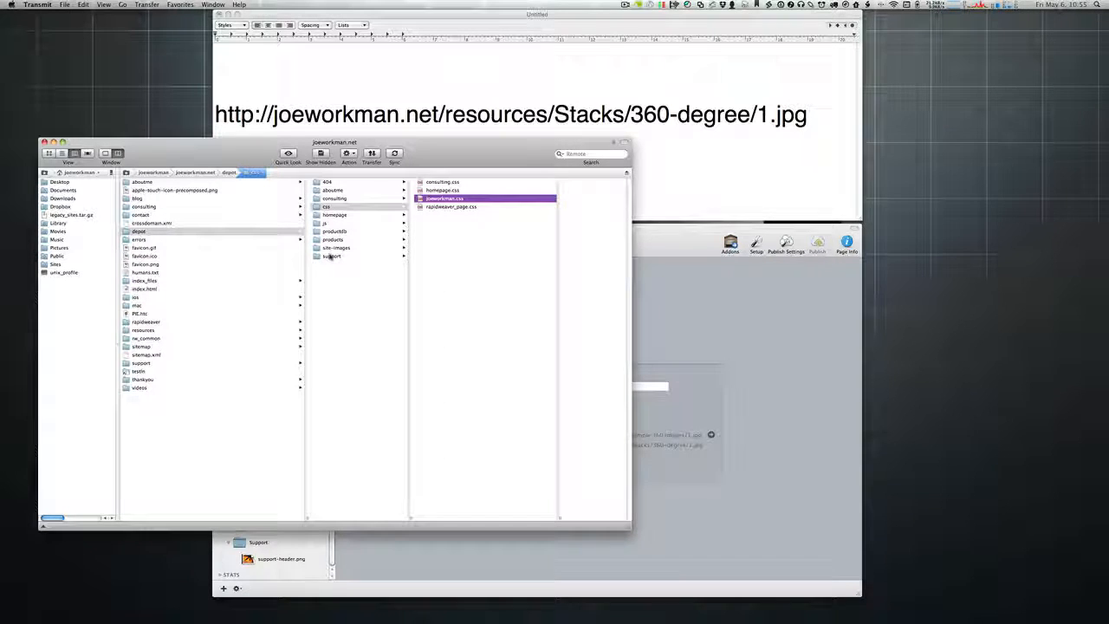
left_click(332, 256)
left_click(426, 183)
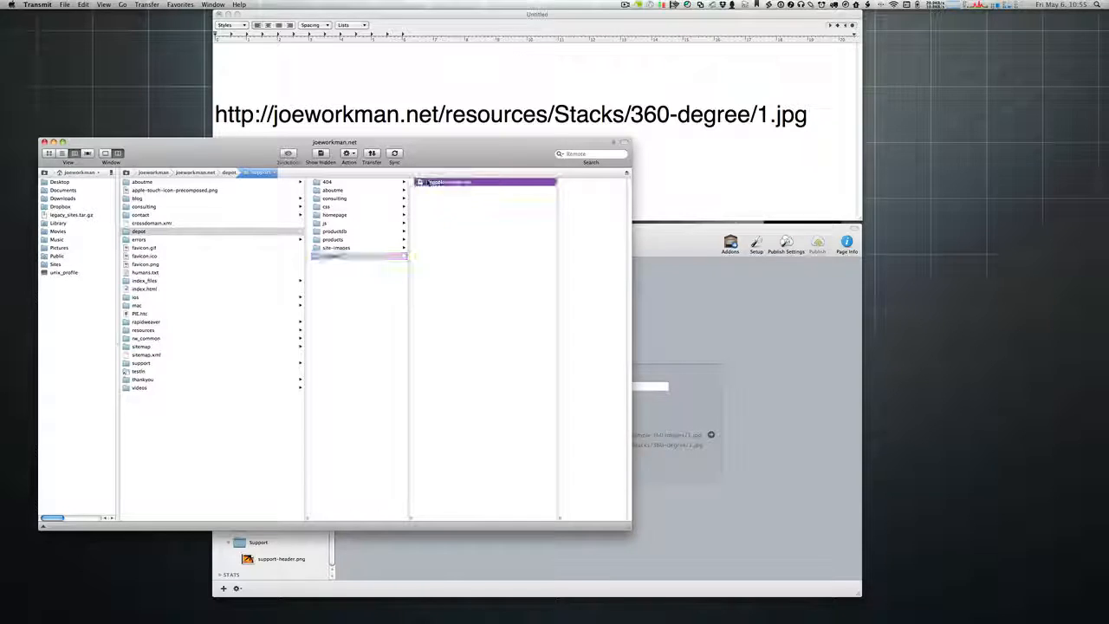
Step: Show products/2010-bundle in a wider window and select 2010-bundle-preview-thumb.jpg
left_click(337, 239)
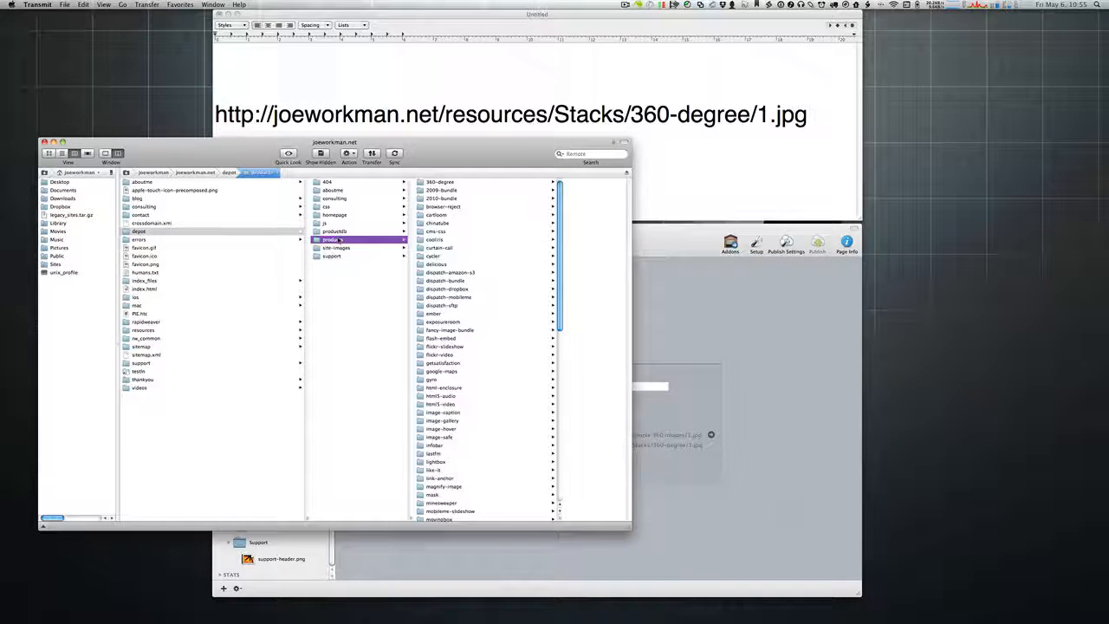
left_click(435, 198)
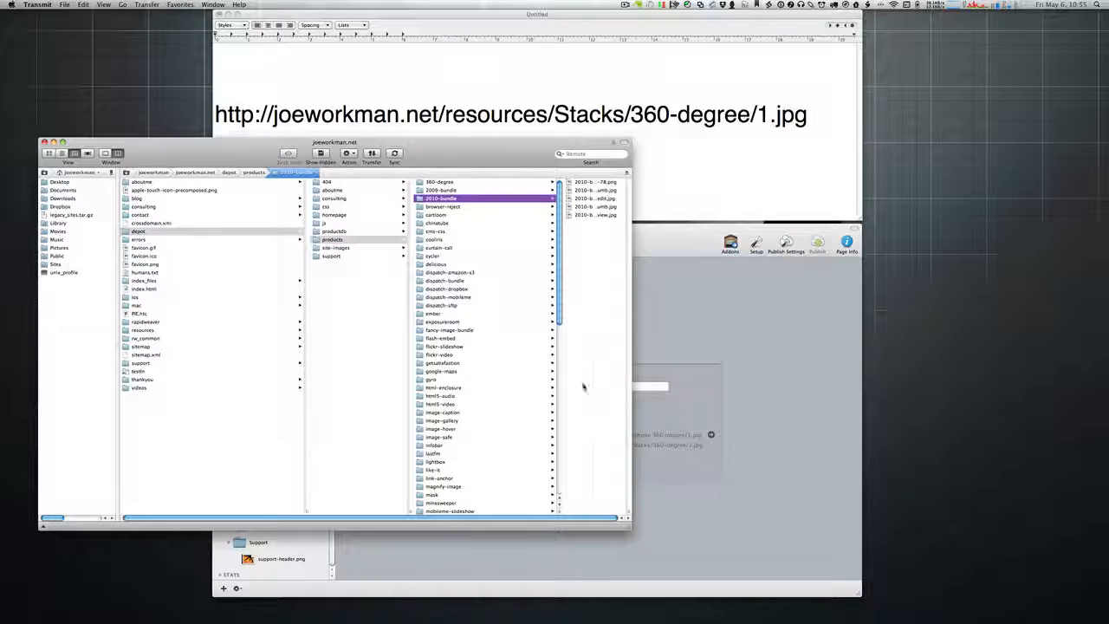
left_click_drag(630, 513, 829, 514)
left_click(687, 208)
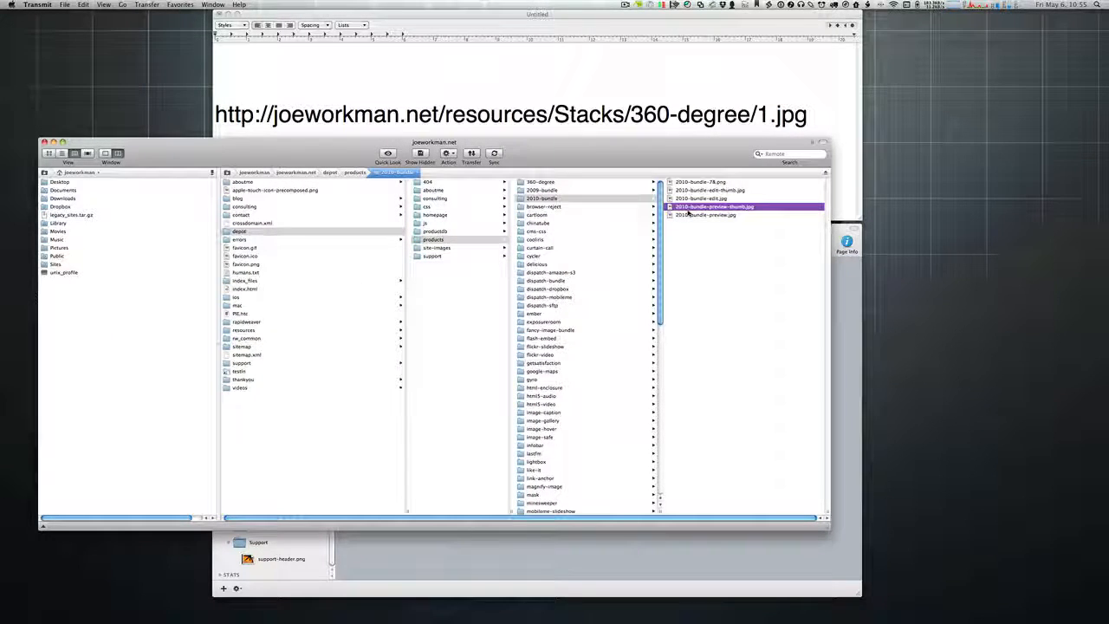
Step: Quick Look the 2010-bundle images, including the preview thumb, preview, 78.png badge and edit-thumb
key("space")
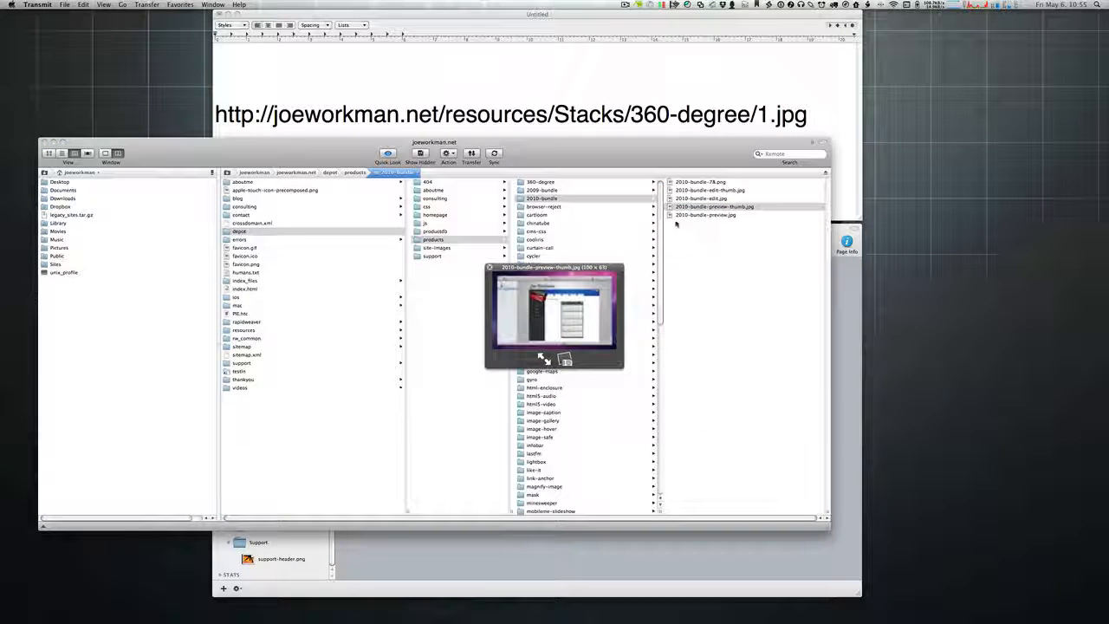
left_click(689, 214)
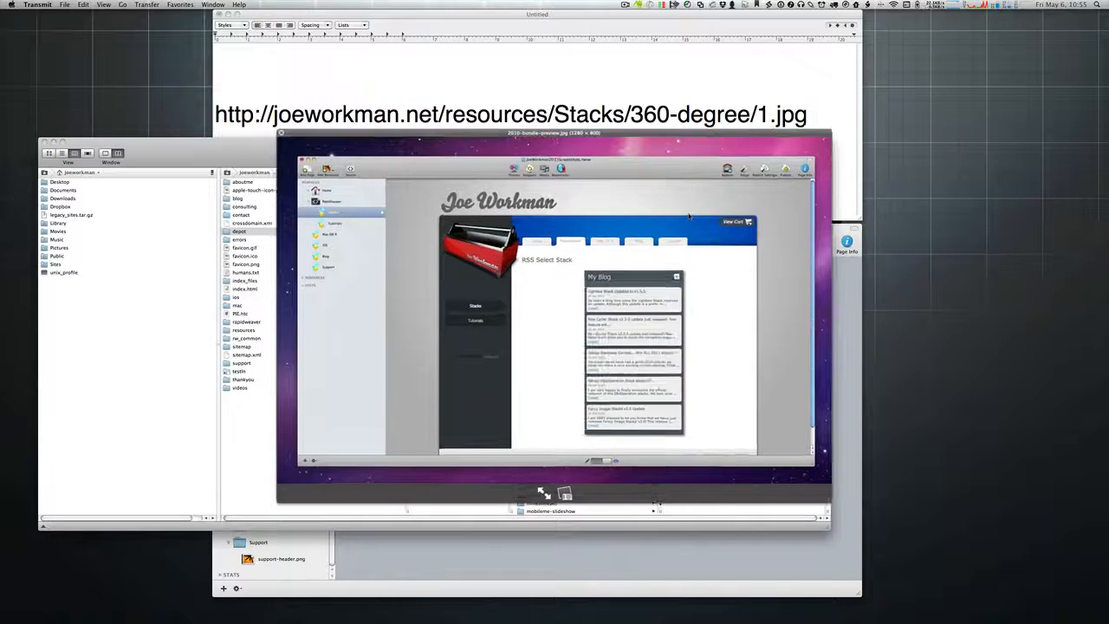
left_click(698, 185)
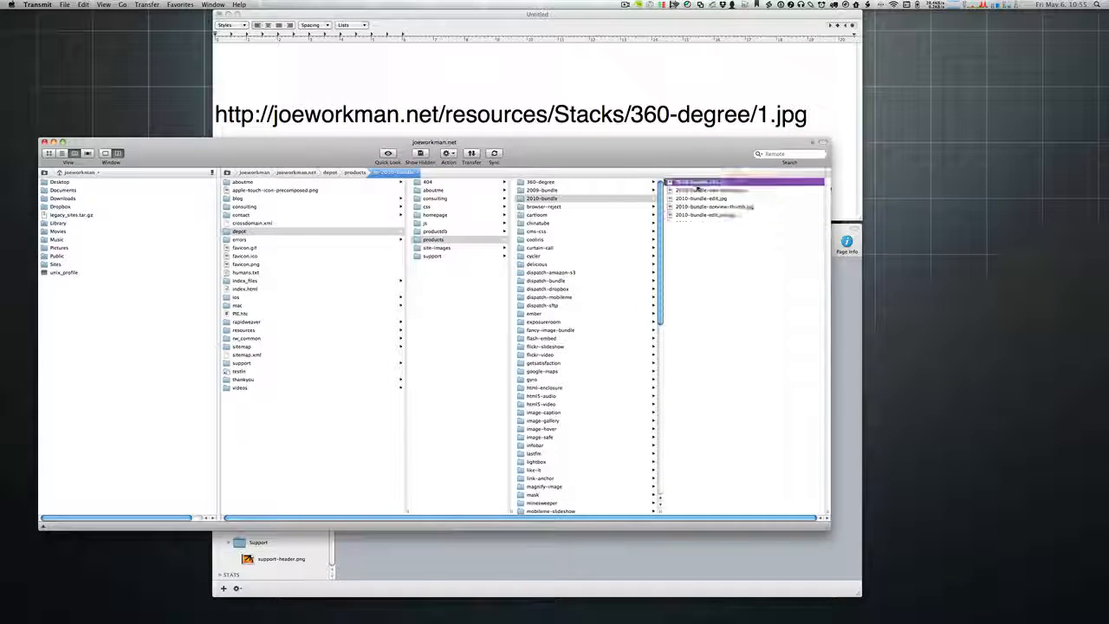
key("space")
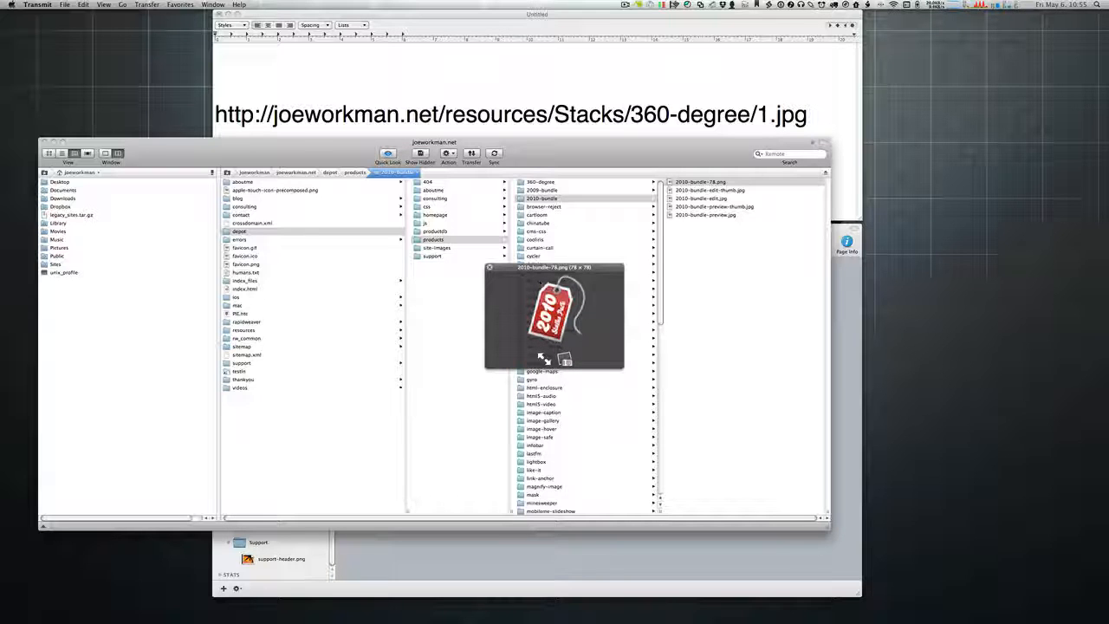
left_click(703, 191)
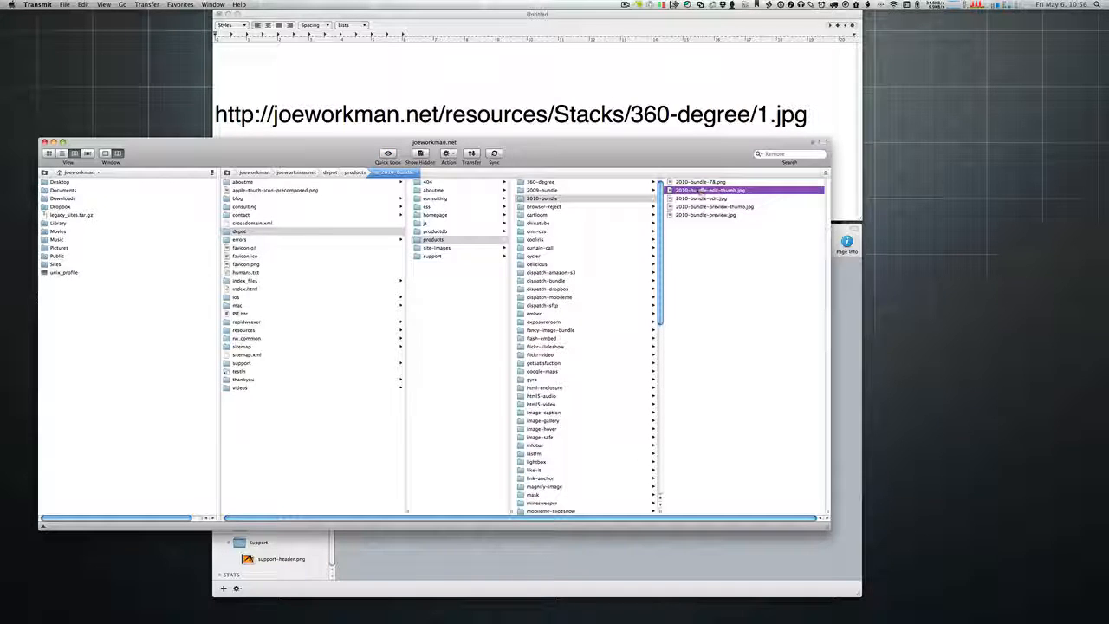
left_click(691, 182)
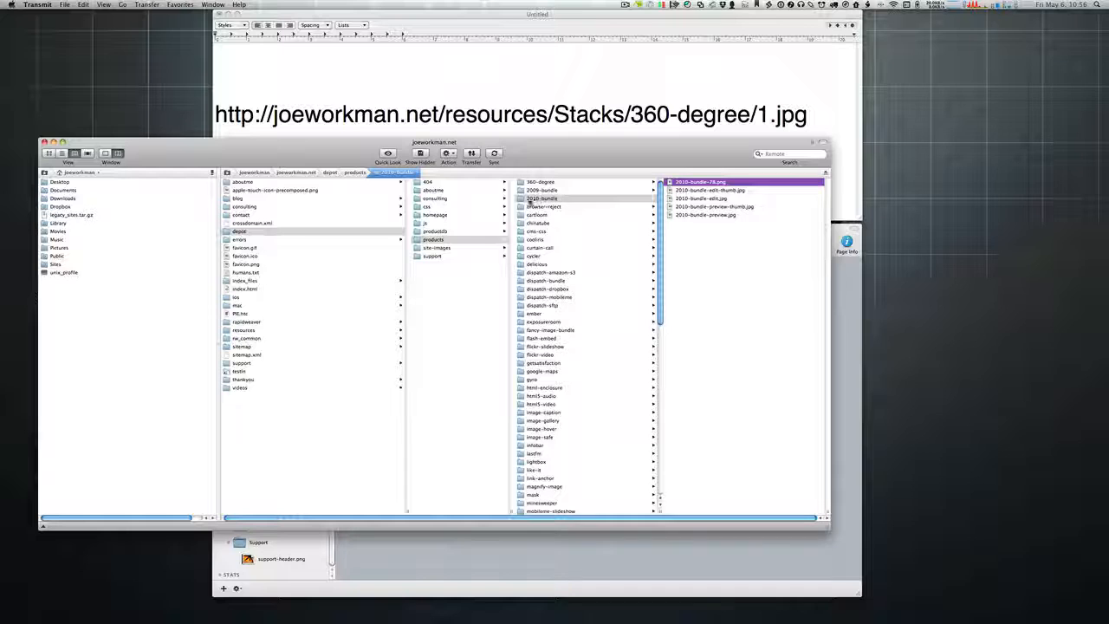
left_click(541, 201)
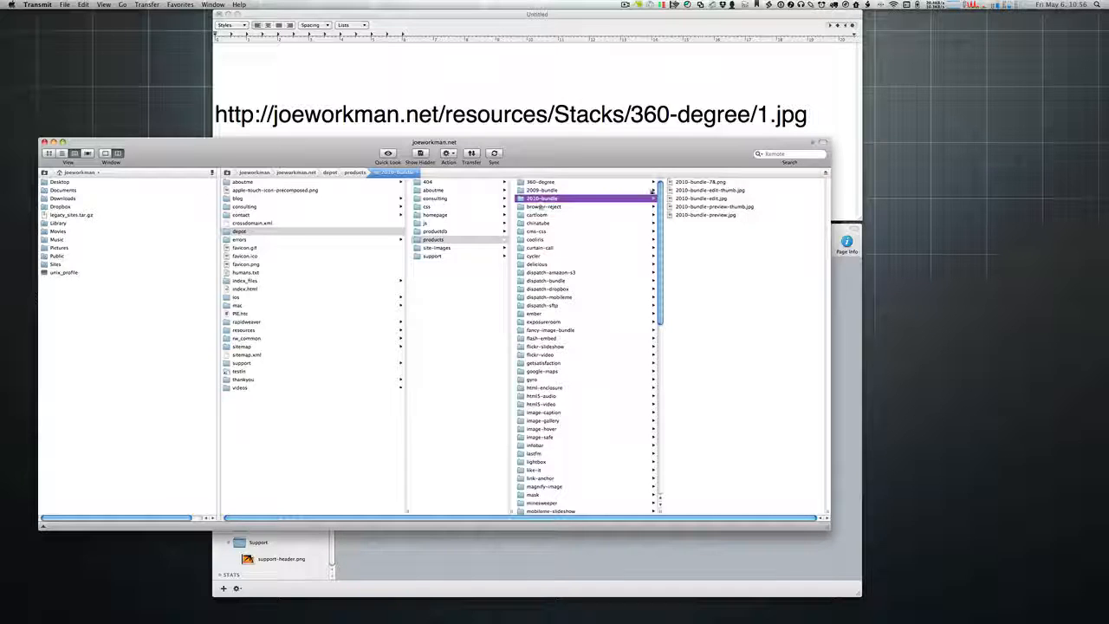
left_click(702, 183)
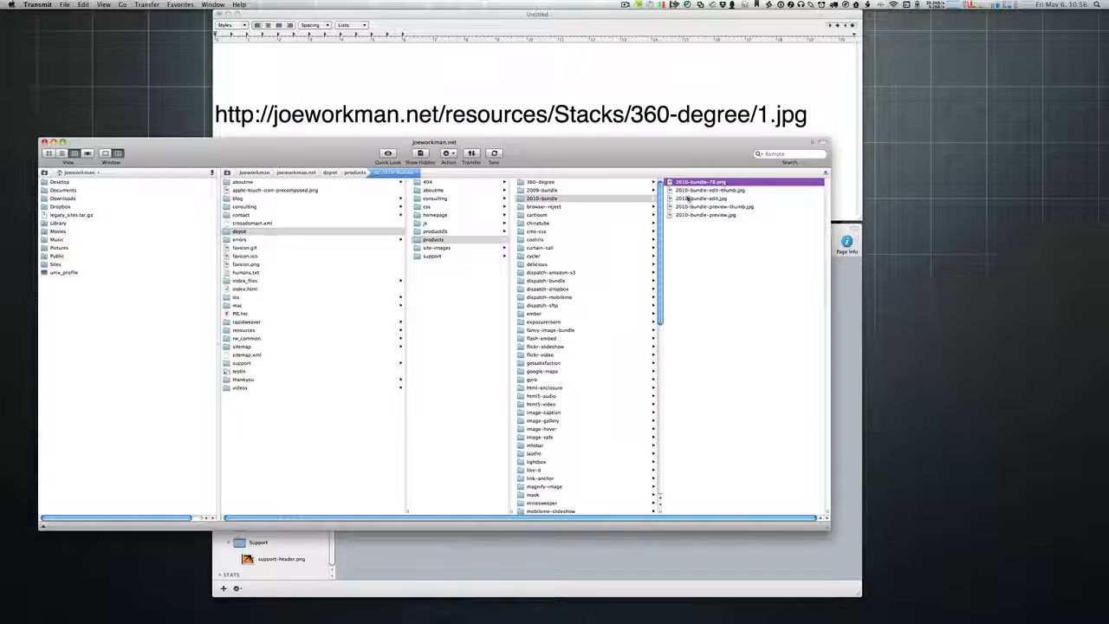
Step: Preview the browser-reject-78 badge and browser-reject-preview.jpg, then minimize Transmit
left_click(543, 207)
left_click(719, 183)
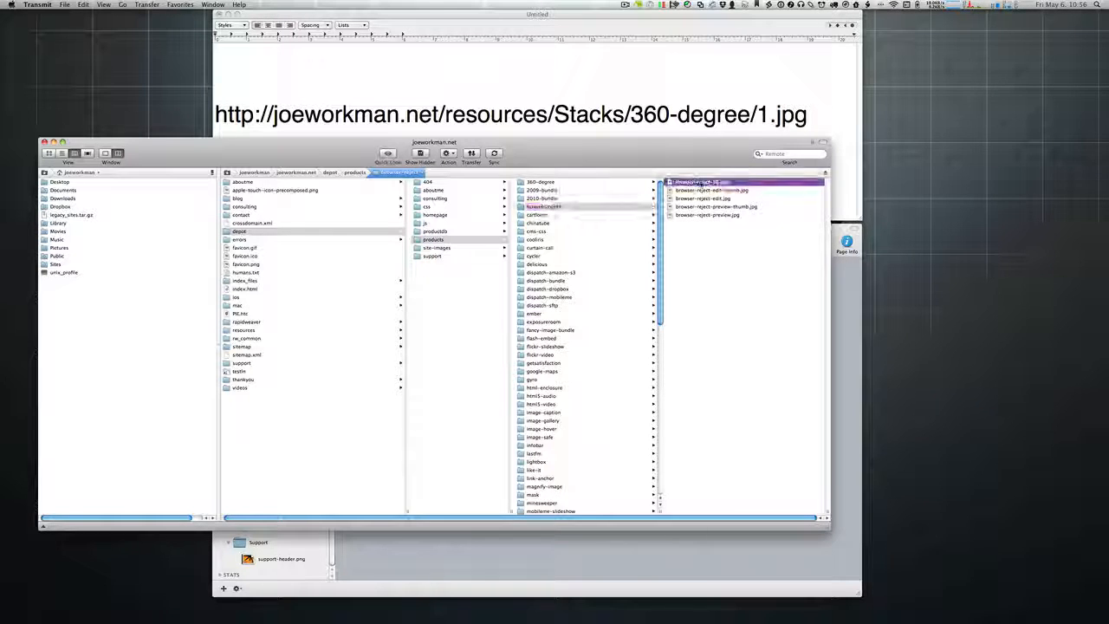
key("space")
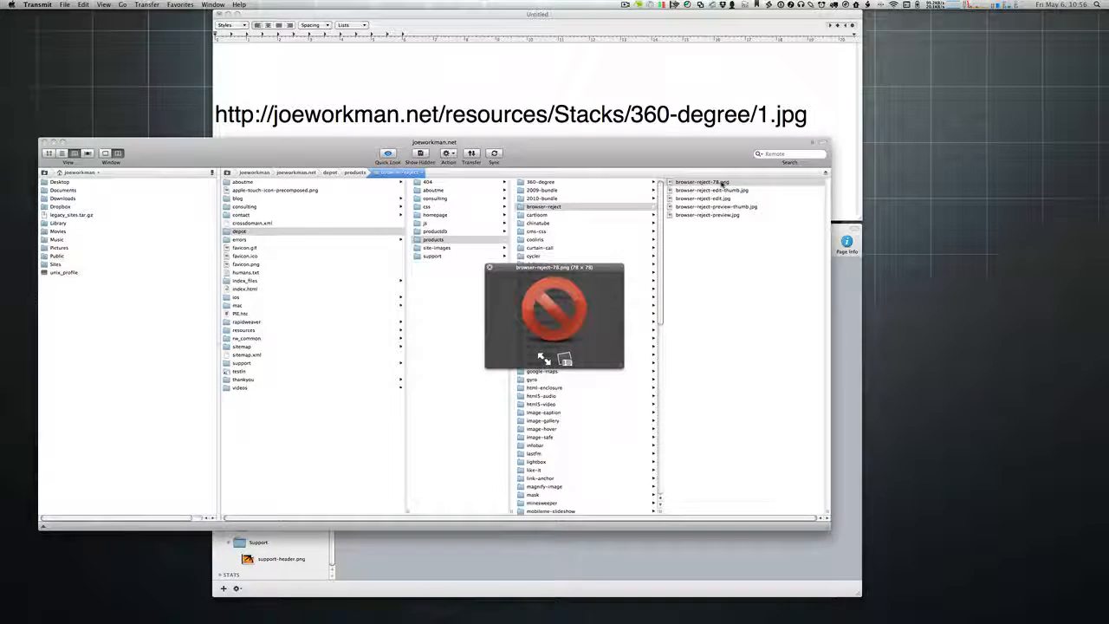
left_click(702, 215)
left_click(703, 215)
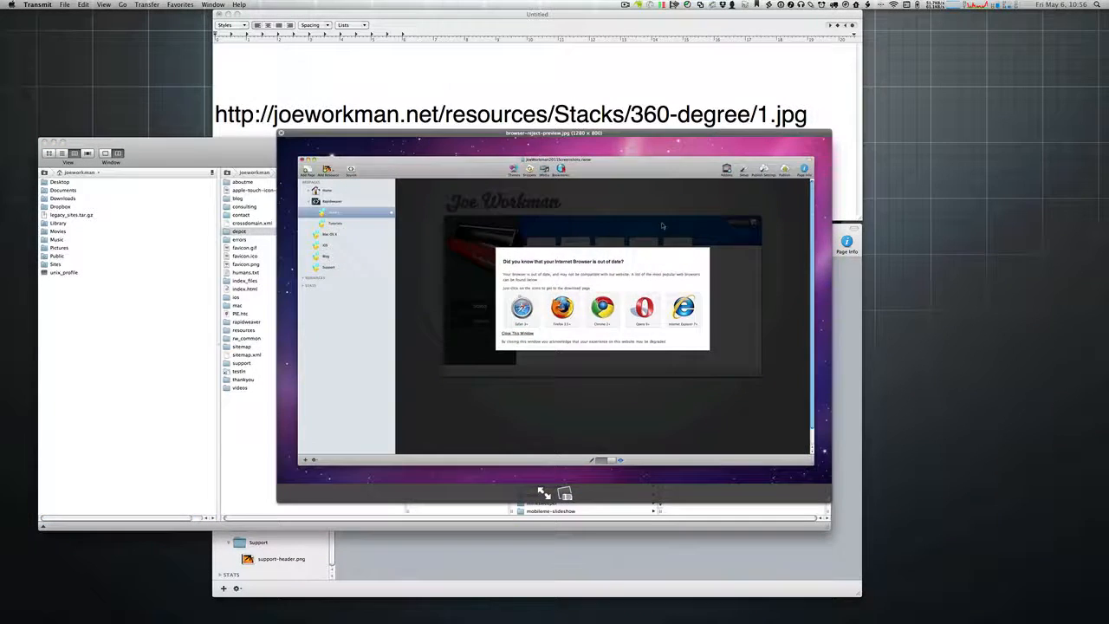
key("space")
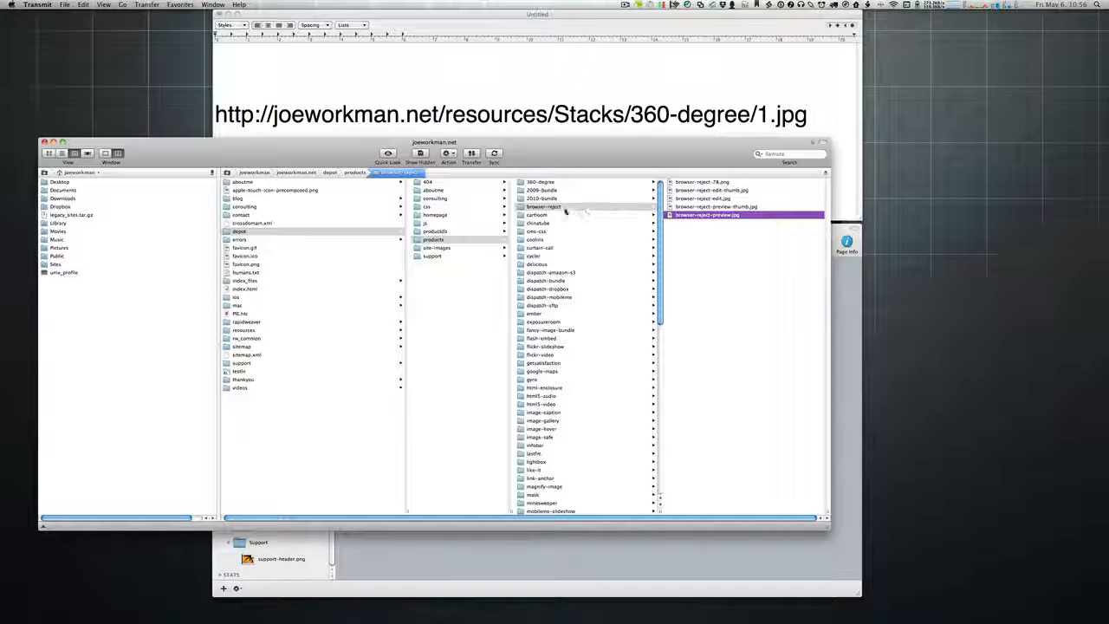
left_click(563, 208)
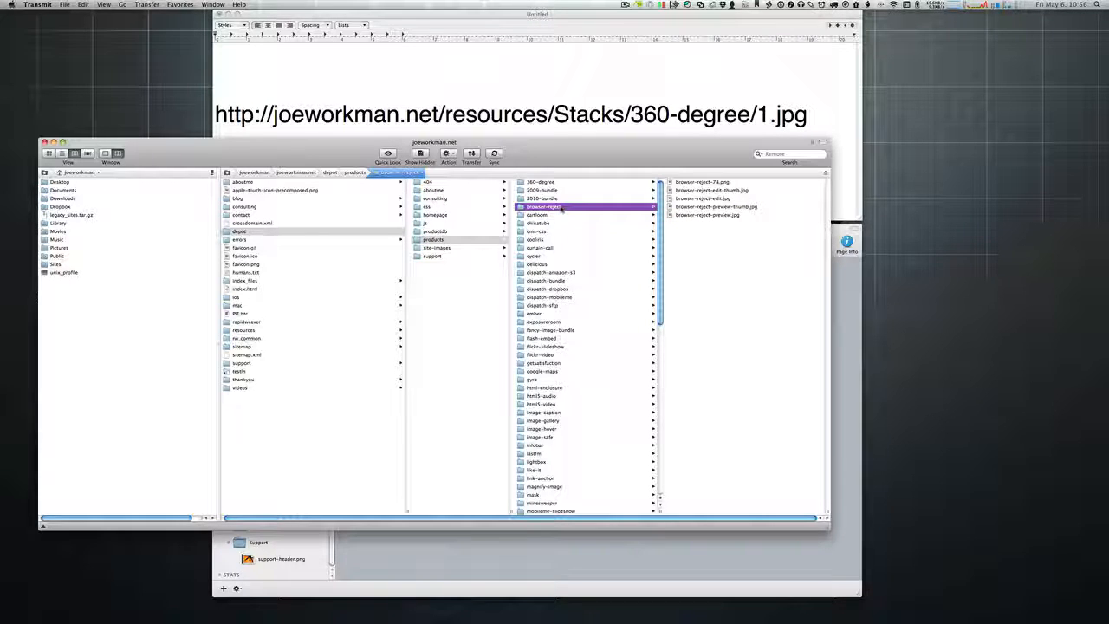
left_click(53, 142)
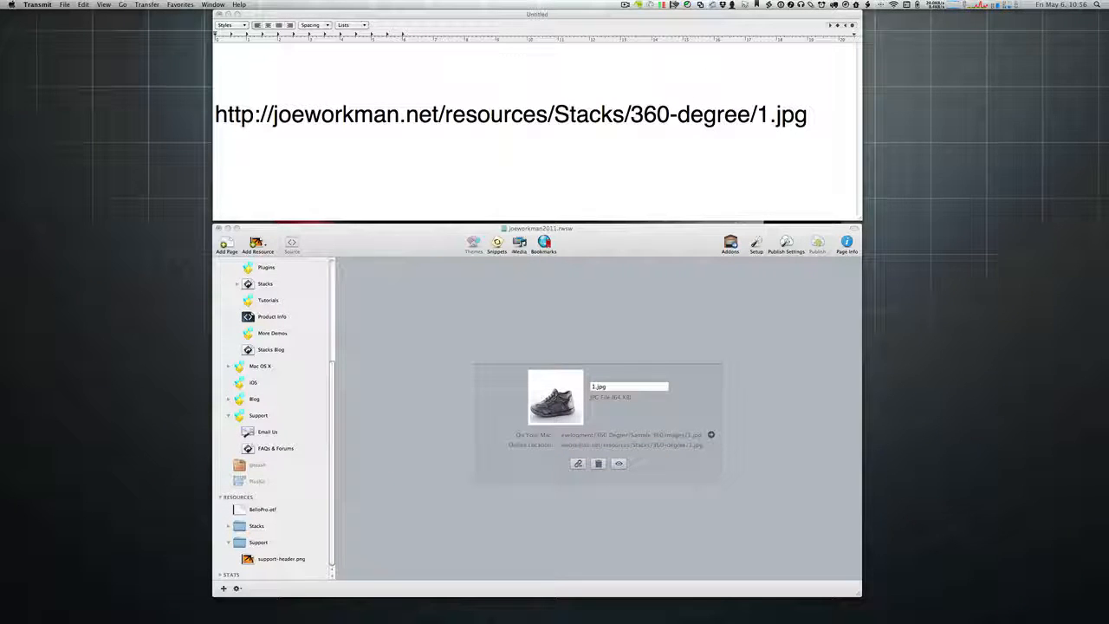
Step: In RapidWeaver, collapse the Support resource folder so support-header.png is hidden
left_click(621, 280)
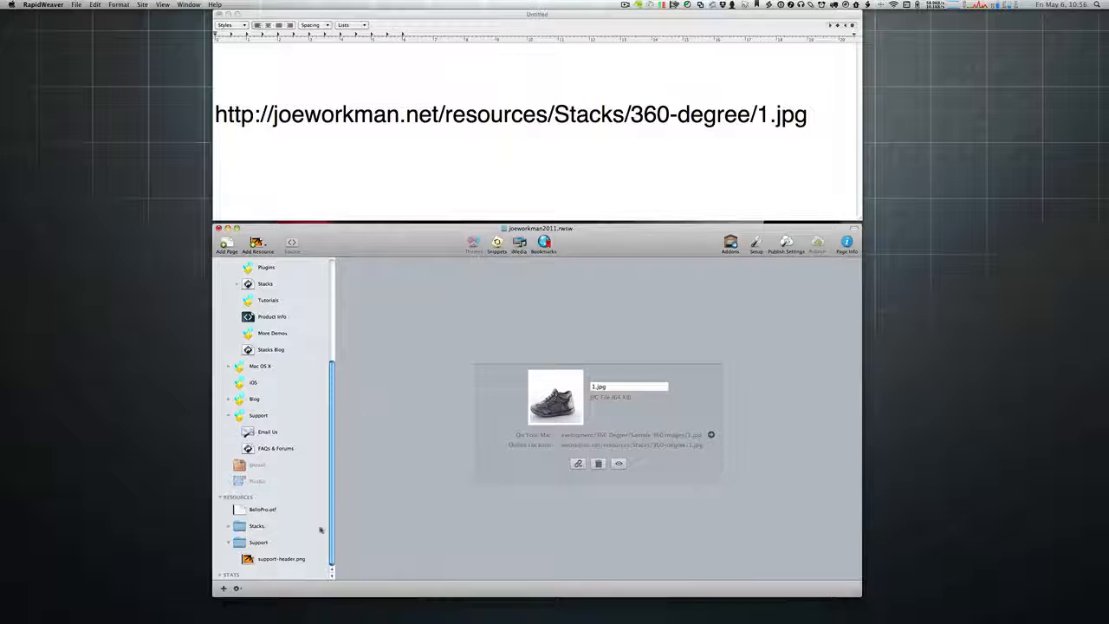
mouse_move(330, 530)
left_mouse_down()
mouse_move(331, 396)
mouse_move(331, 521)
left_mouse_up()
left_click(229, 544)
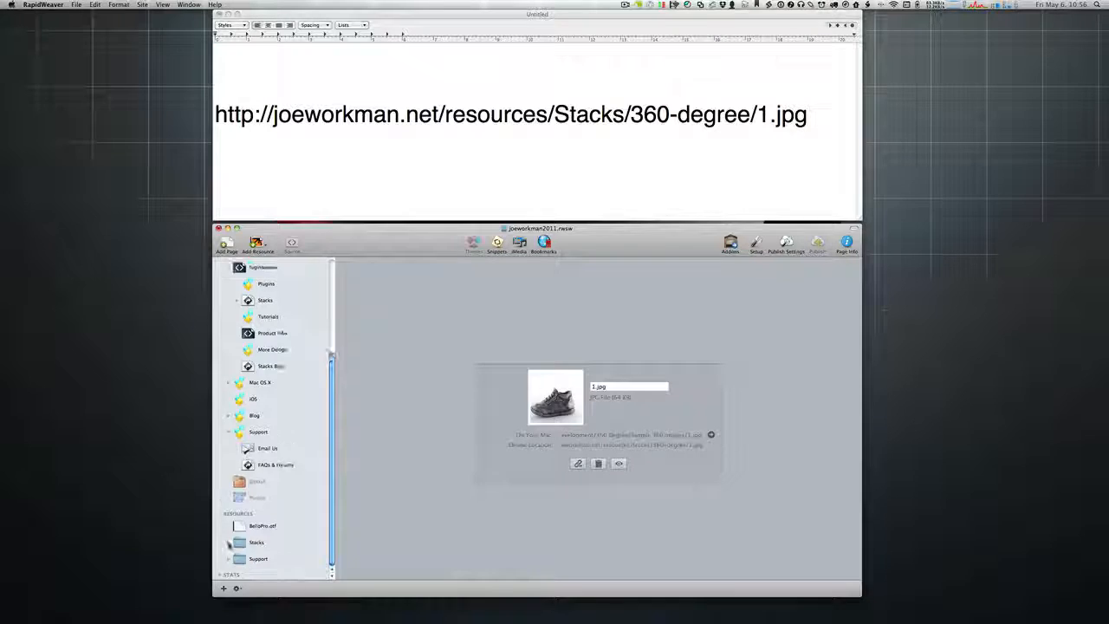
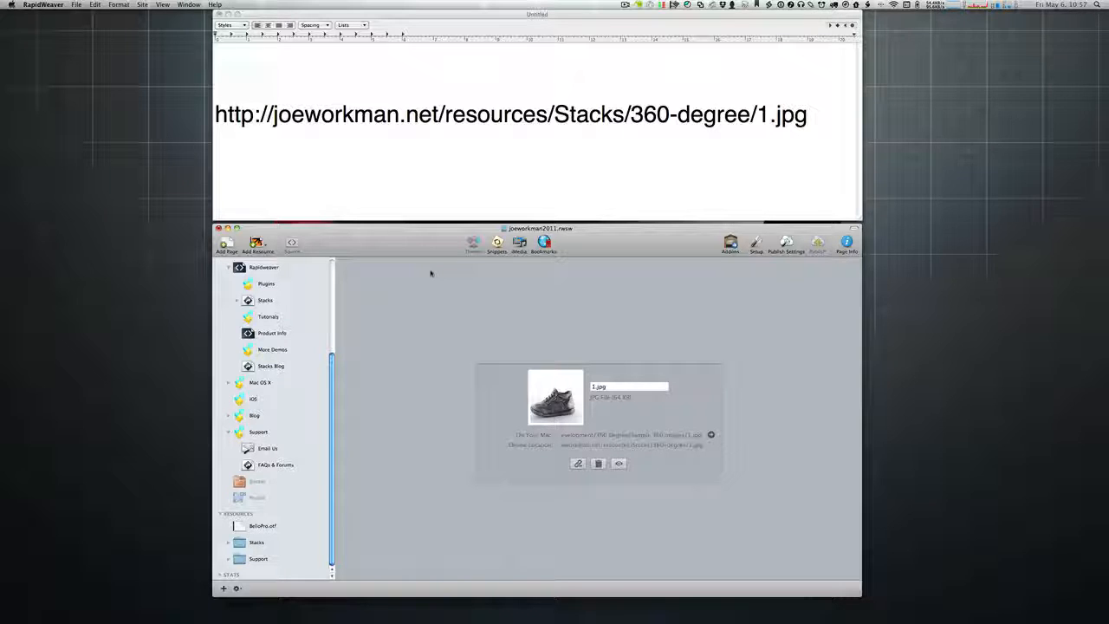
Step: Check the URL note, show the BelloPro.otf resource in RapidWeaver, and bring Safari into view
left_click(460, 148)
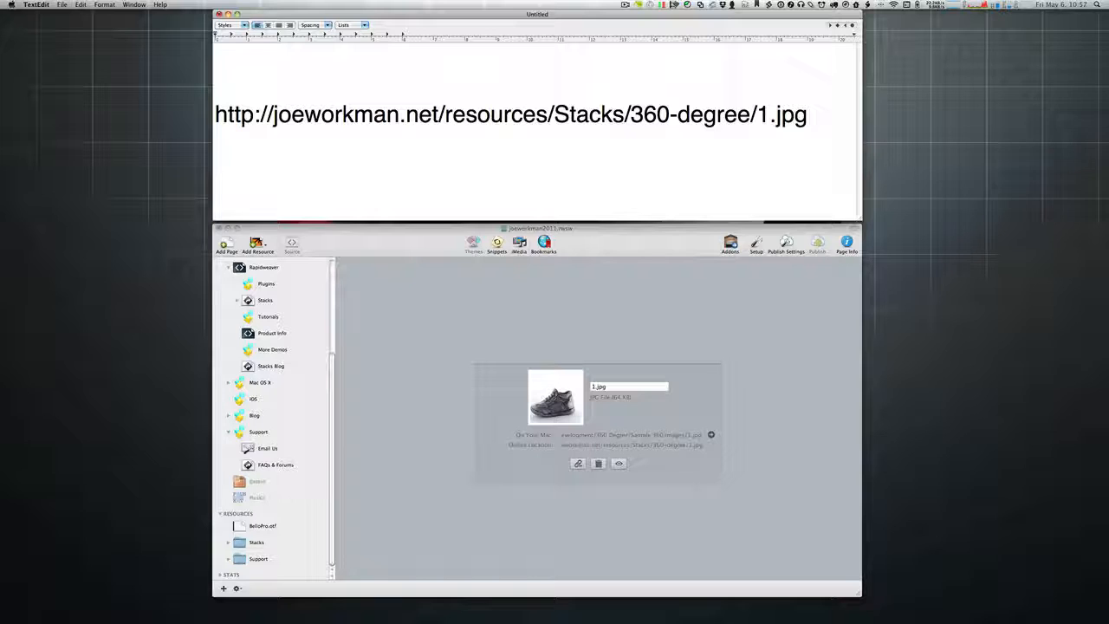
left_click(260, 529)
left_click(261, 528)
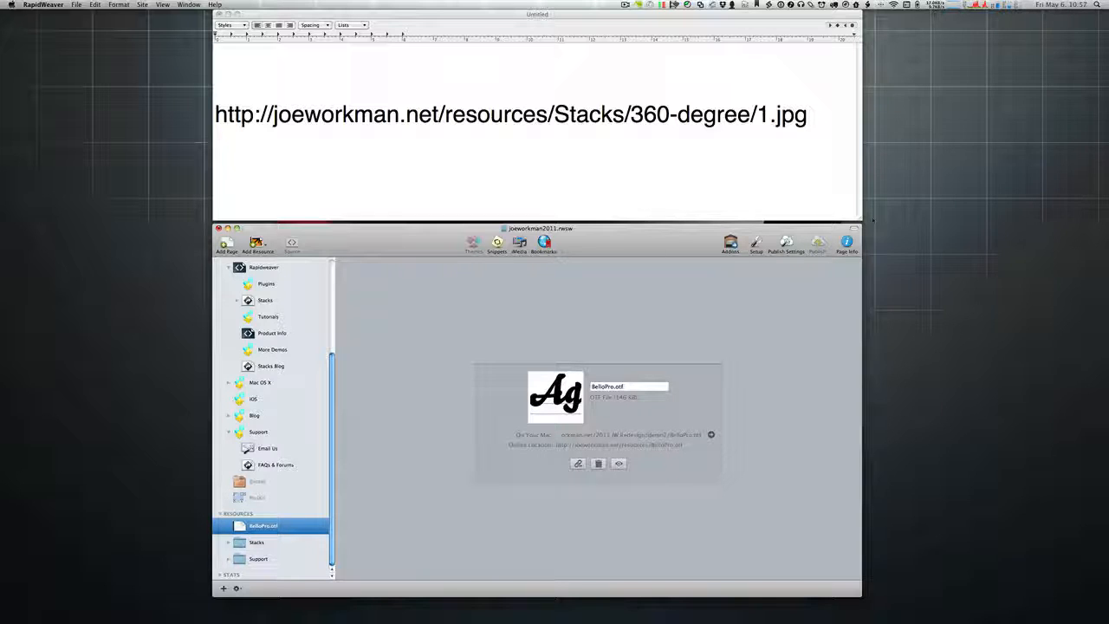
left_click_drag(1108, 63, 478, 63)
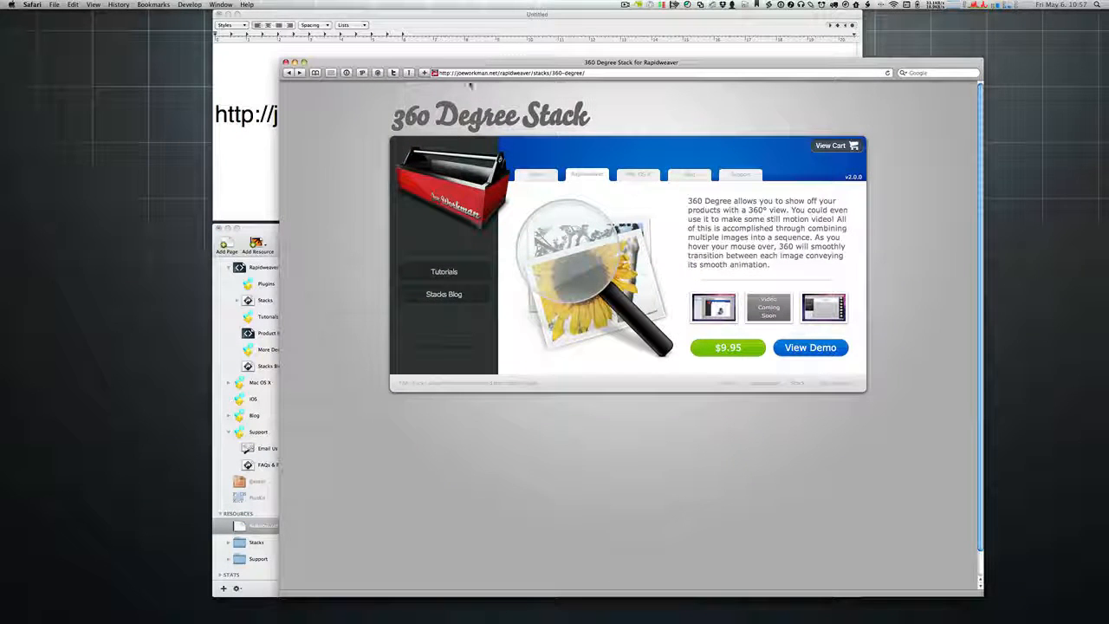
Step: Go from the 360 Degree Stack page to the joeworkman.net home page, then close Safari's window
left_click_drag(596, 116, 392, 117)
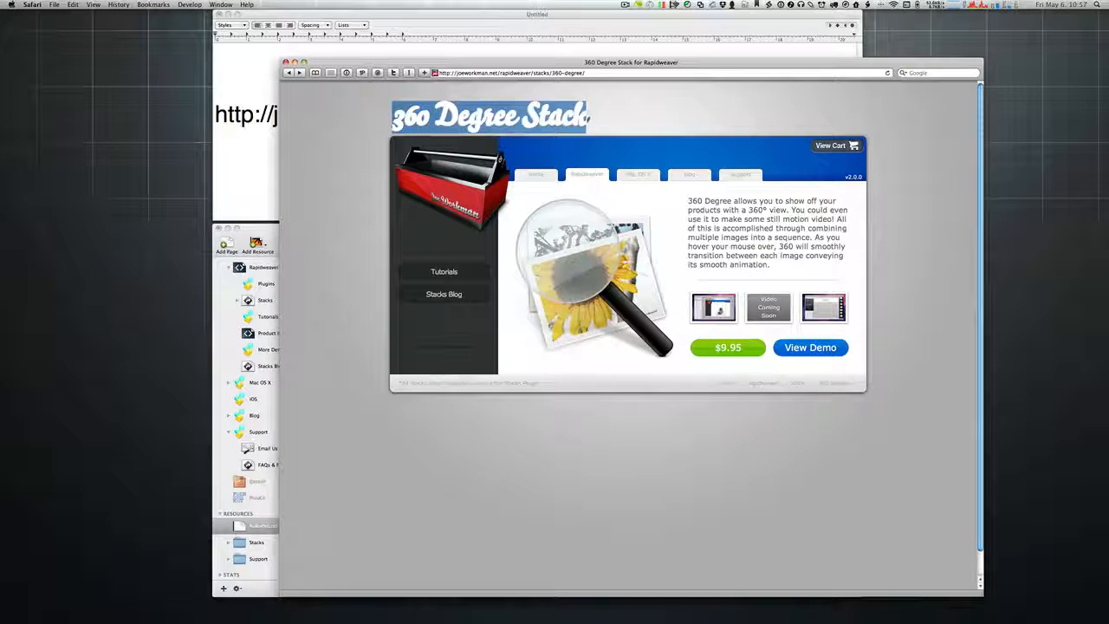
left_click(590, 119)
left_click(538, 176)
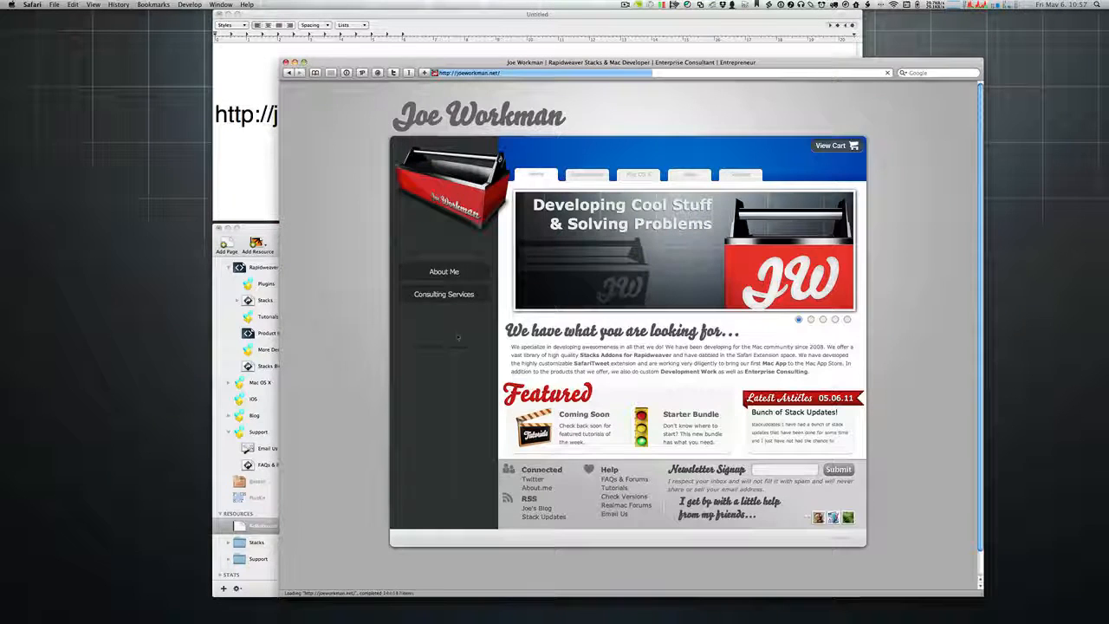
left_click_drag(486, 336, 719, 332)
left_click(719, 333)
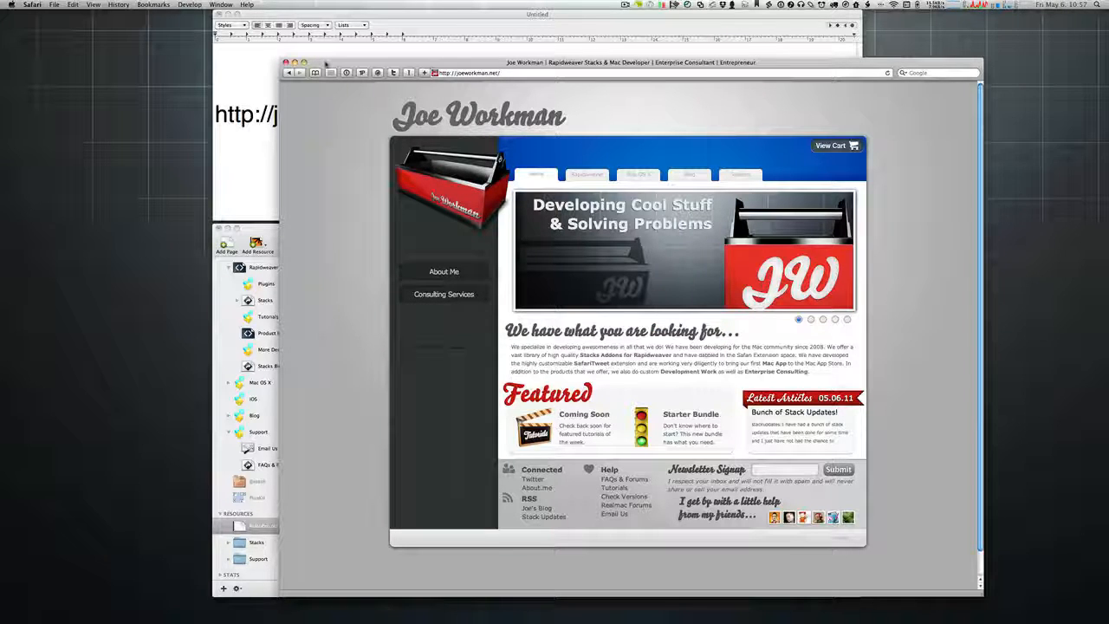
left_click(289, 62)
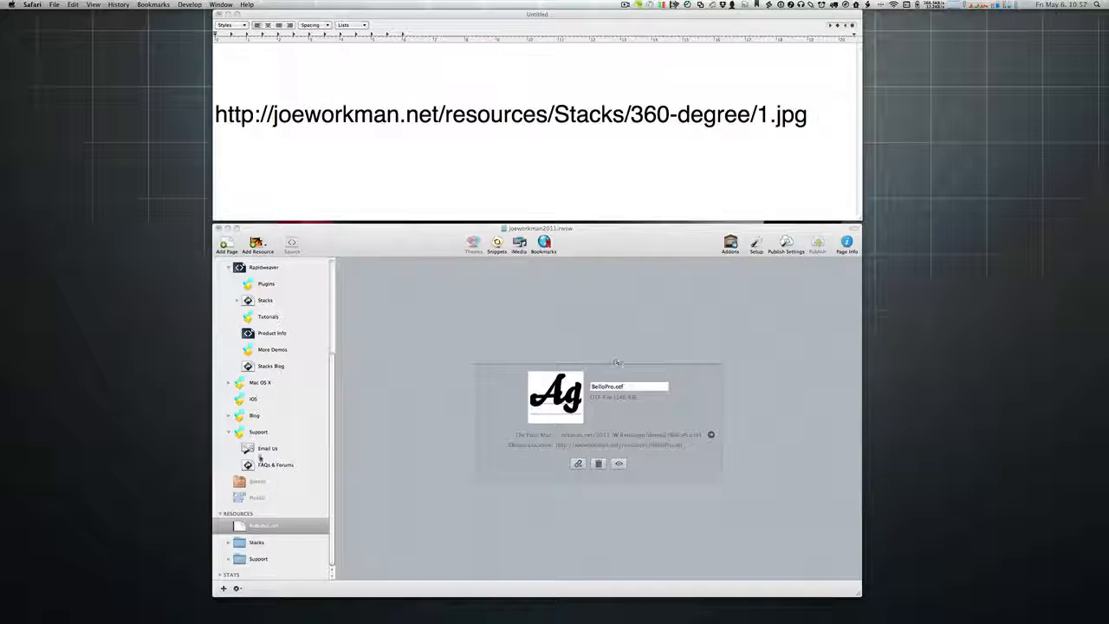
Step: Type %resource(BelloPro.otf)% on the line beneath the 1.jpg URL, correcting typos
left_click(332, 145)
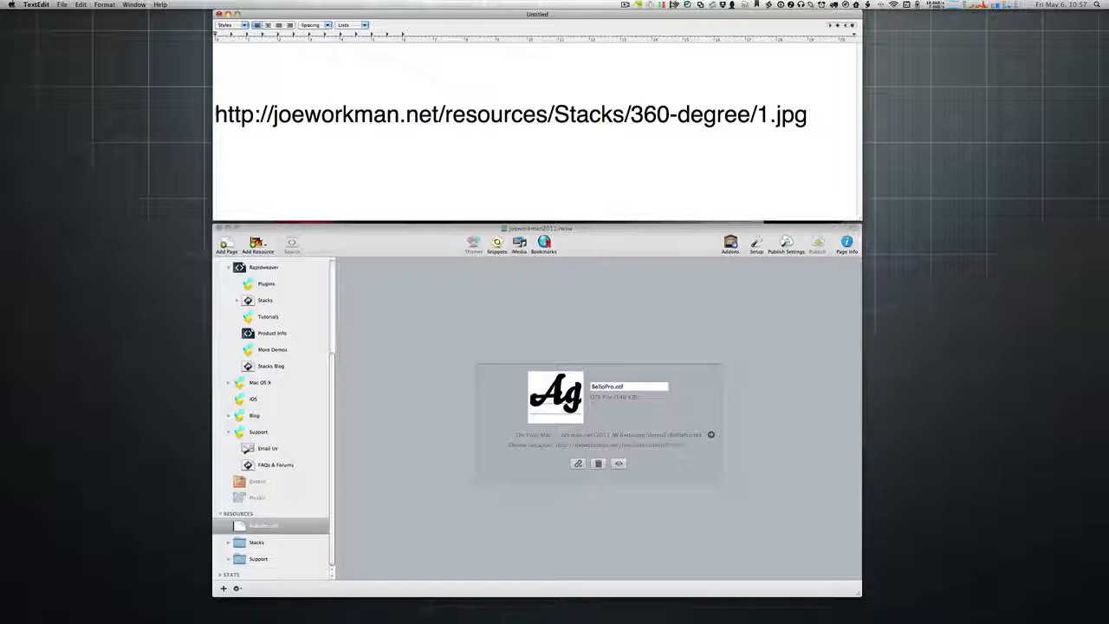
left_click_drag(217, 115, 806, 115)
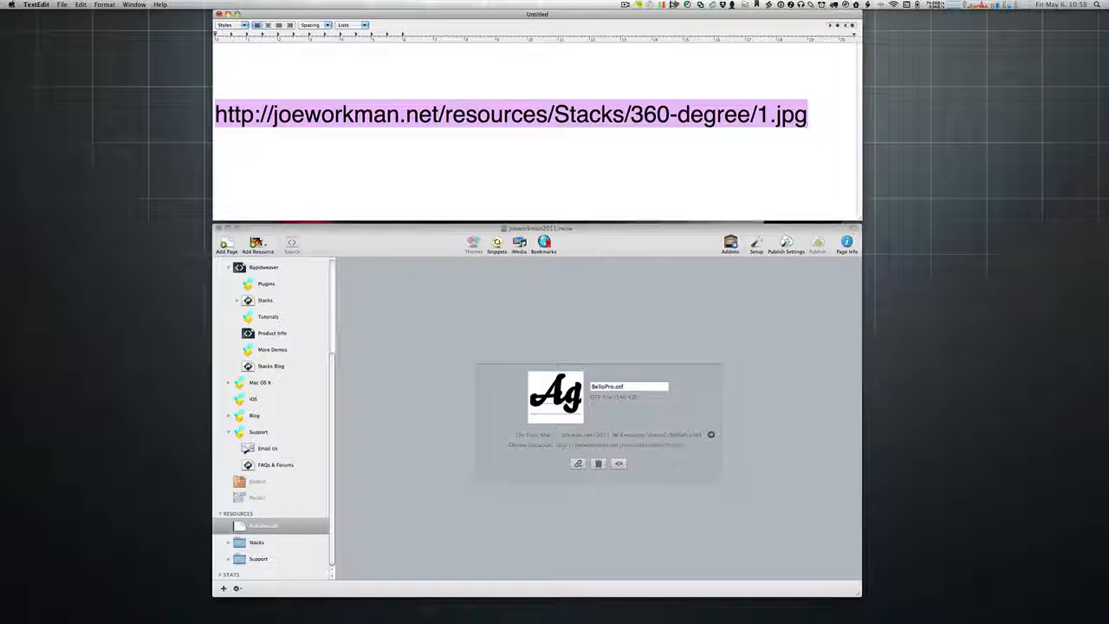
left_click(579, 173)
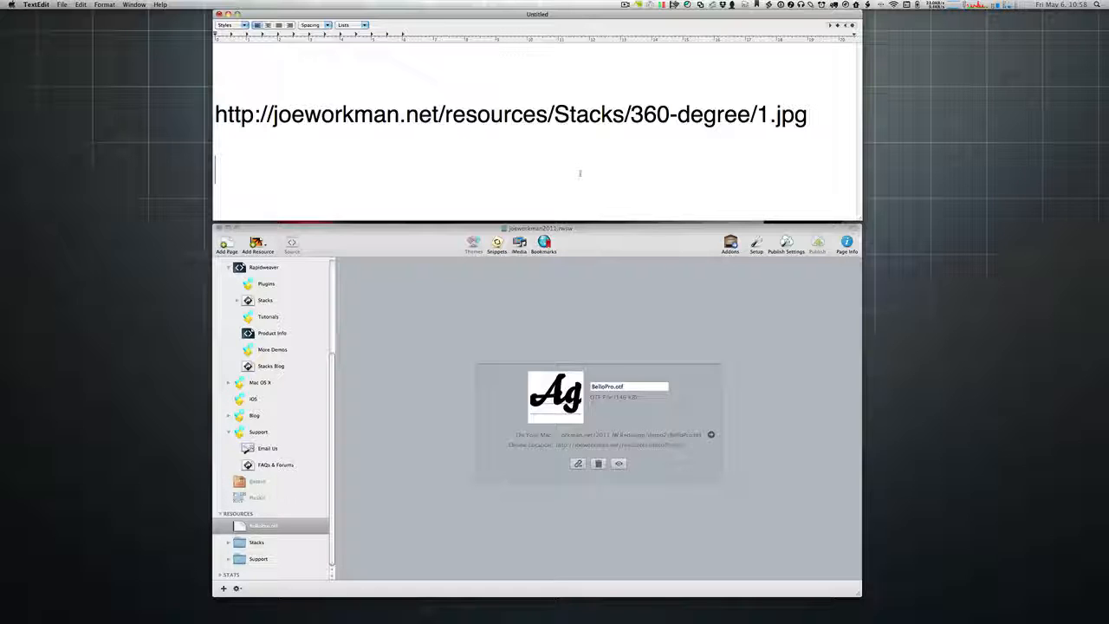
type("%resoure")
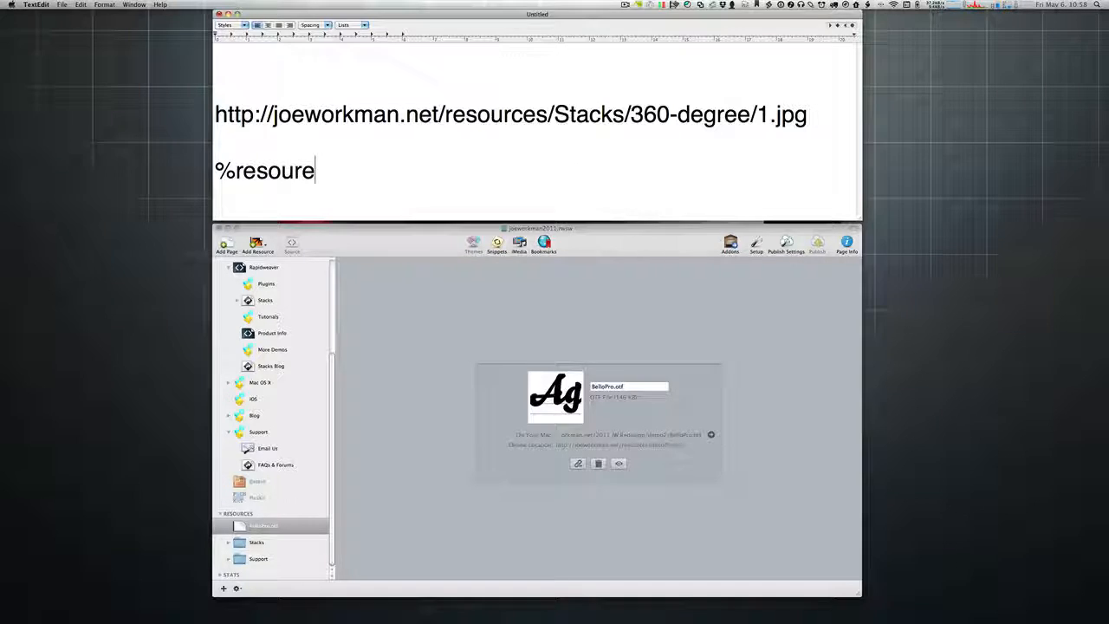
key("BackSpace")
type("ce(D")
key("BackSpace")
type("Bel")
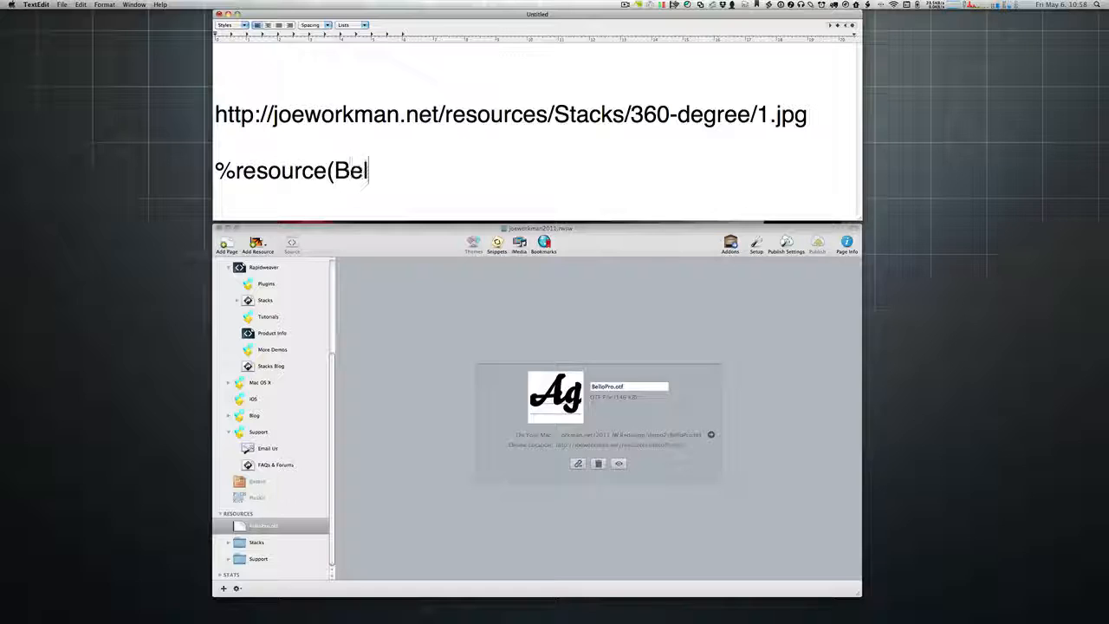
type("loPro")
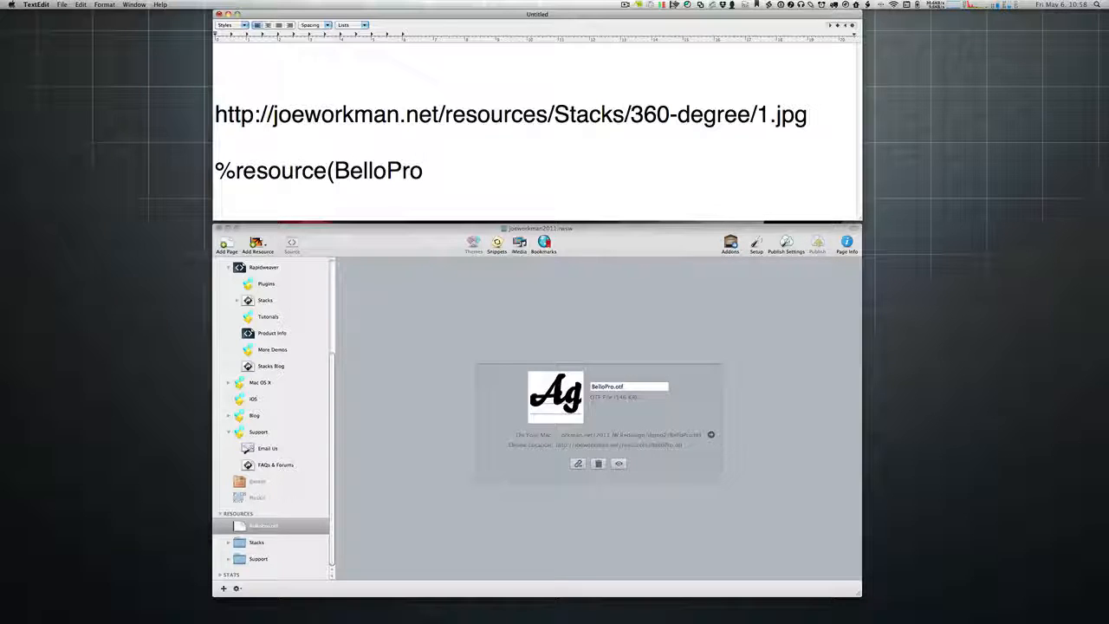
type(".otf)")
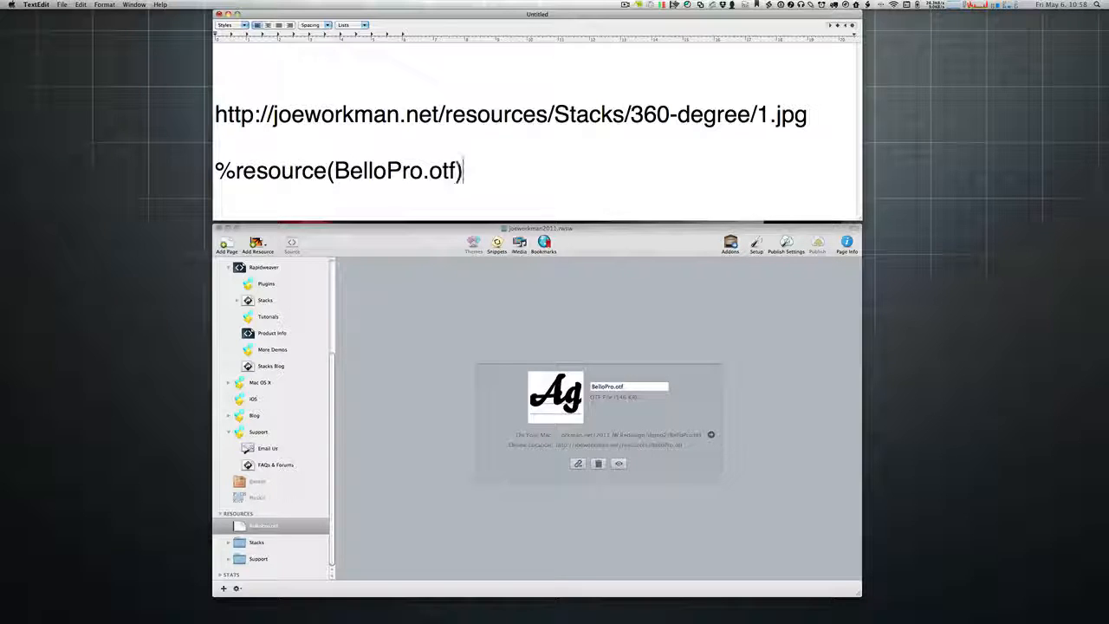
type("%")
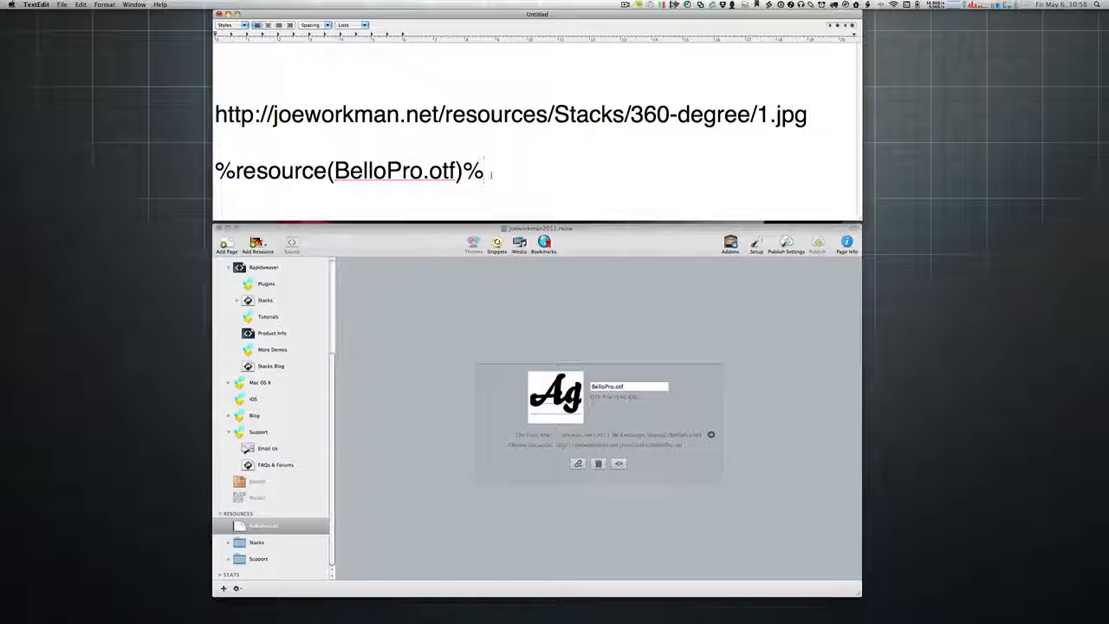
Step: Highlight the resource line and the URL's folder and .jpg parts, then switch to TextMate
left_click_drag(490, 174, 197, 177)
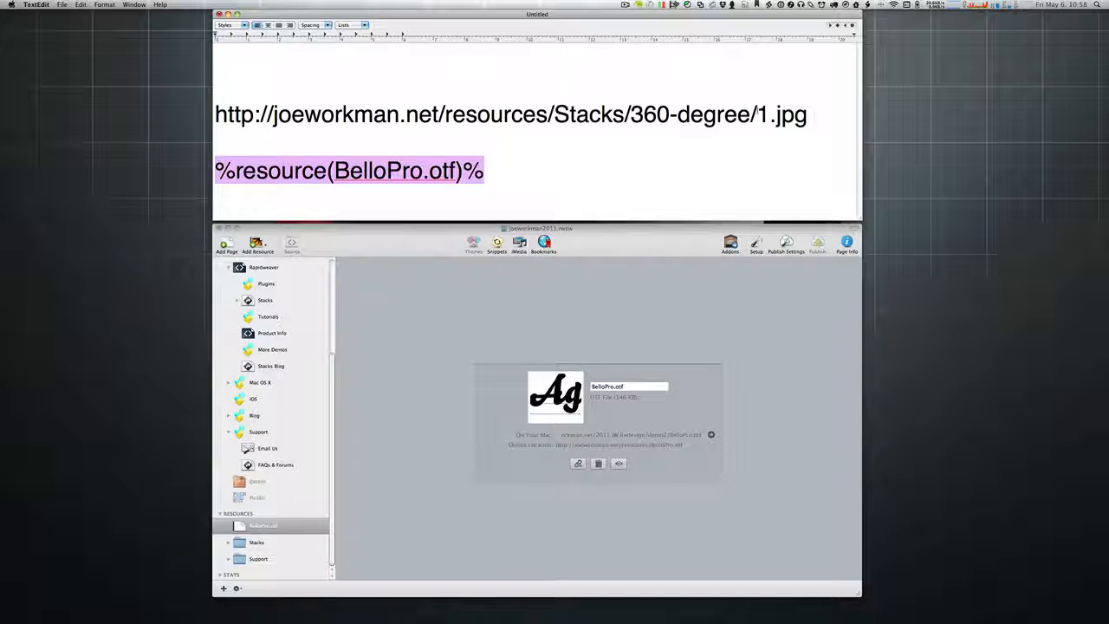
left_click_drag(757, 114, 215, 115)
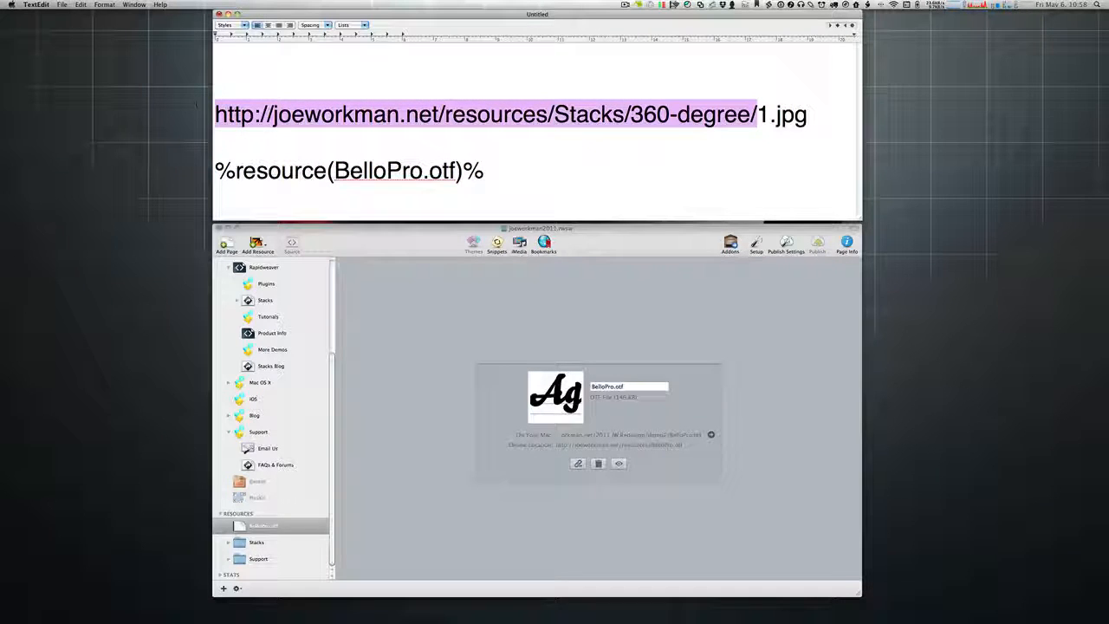
left_click_drag(770, 114, 806, 115)
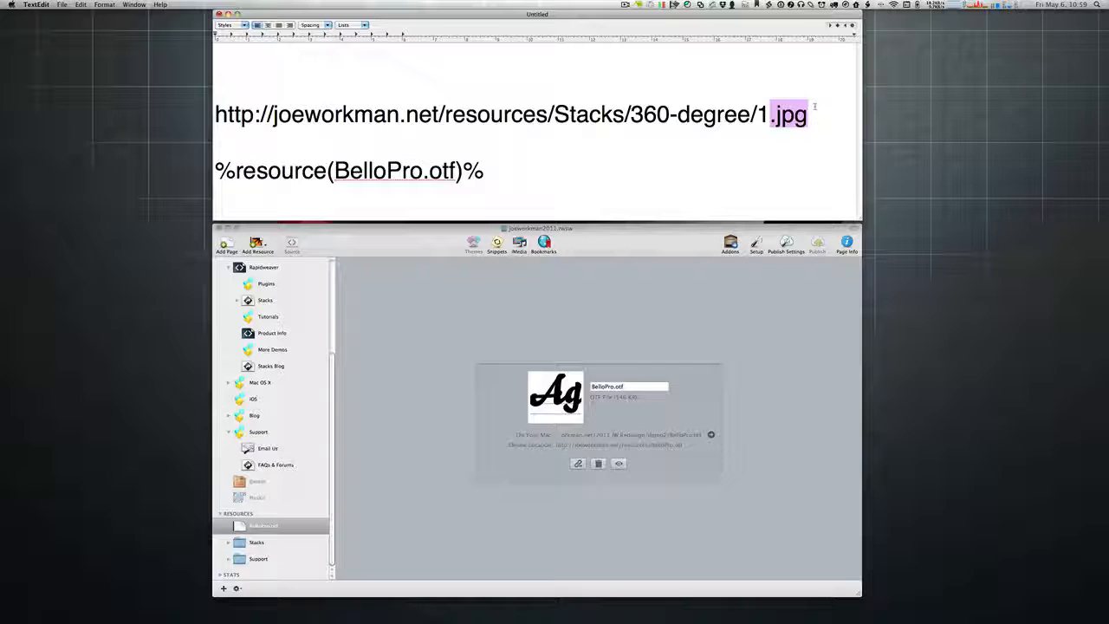
left_click(814, 106)
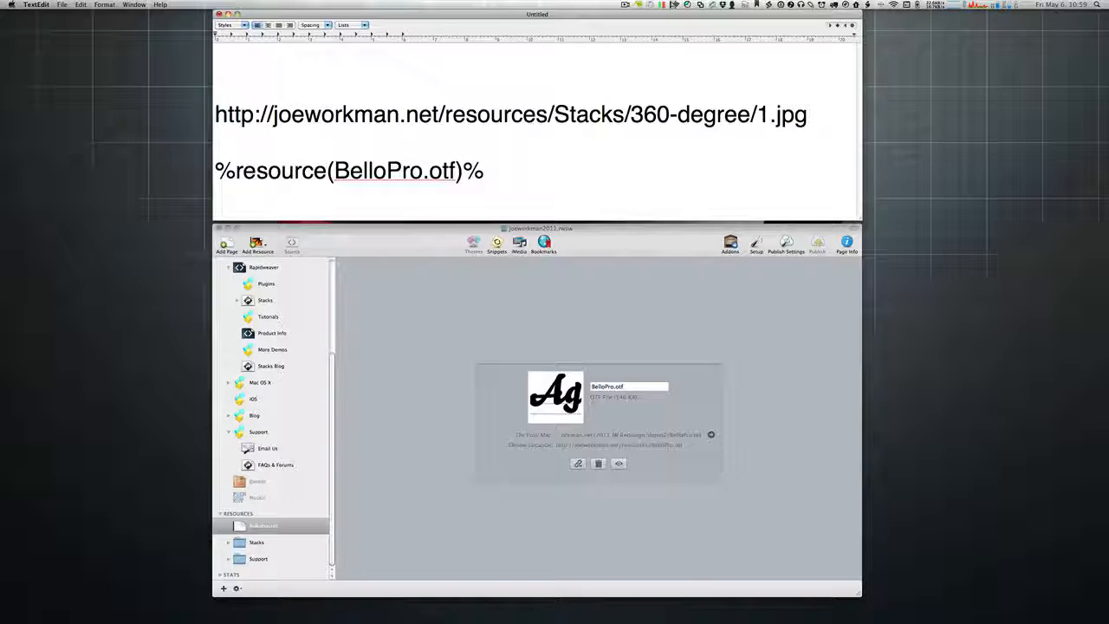
key("super+alt+backslash")
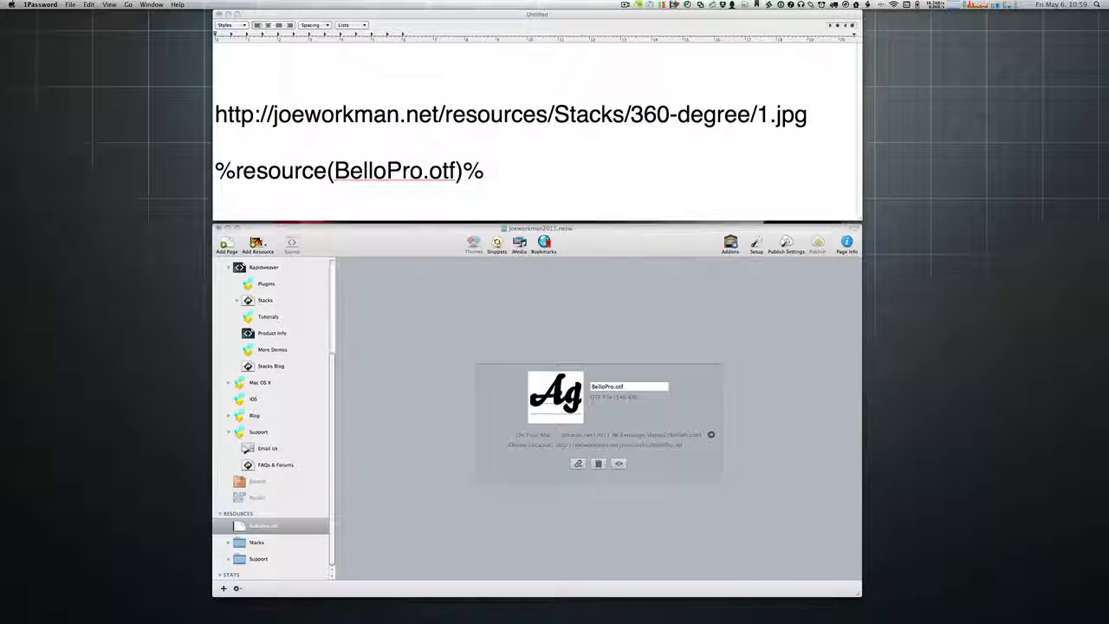
key("Escape")
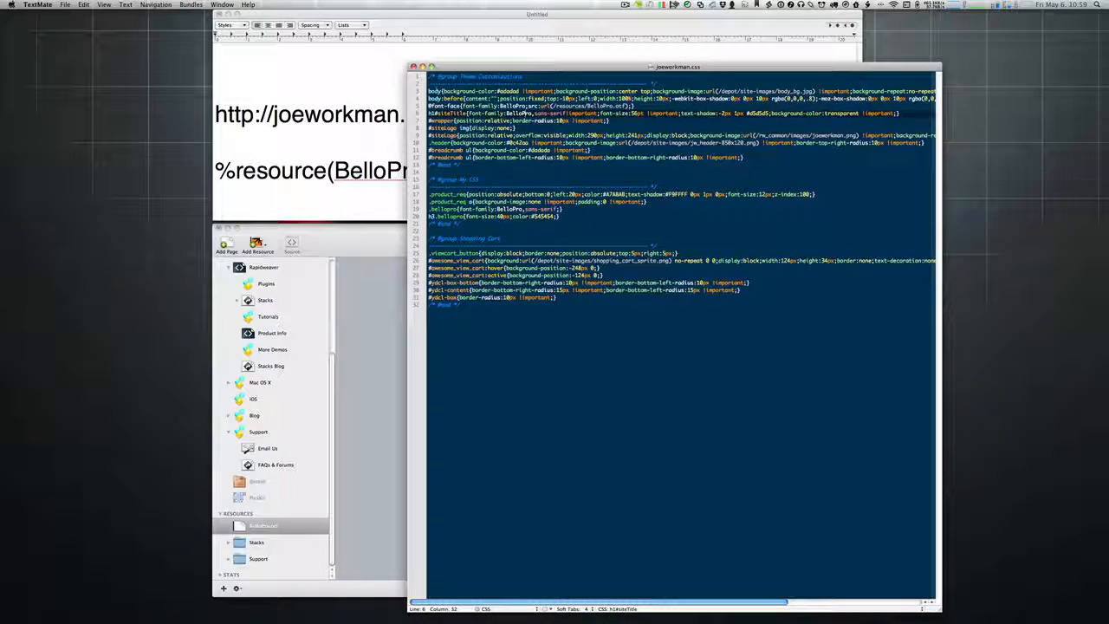
triple_click(440, 106)
key("shift+Down")
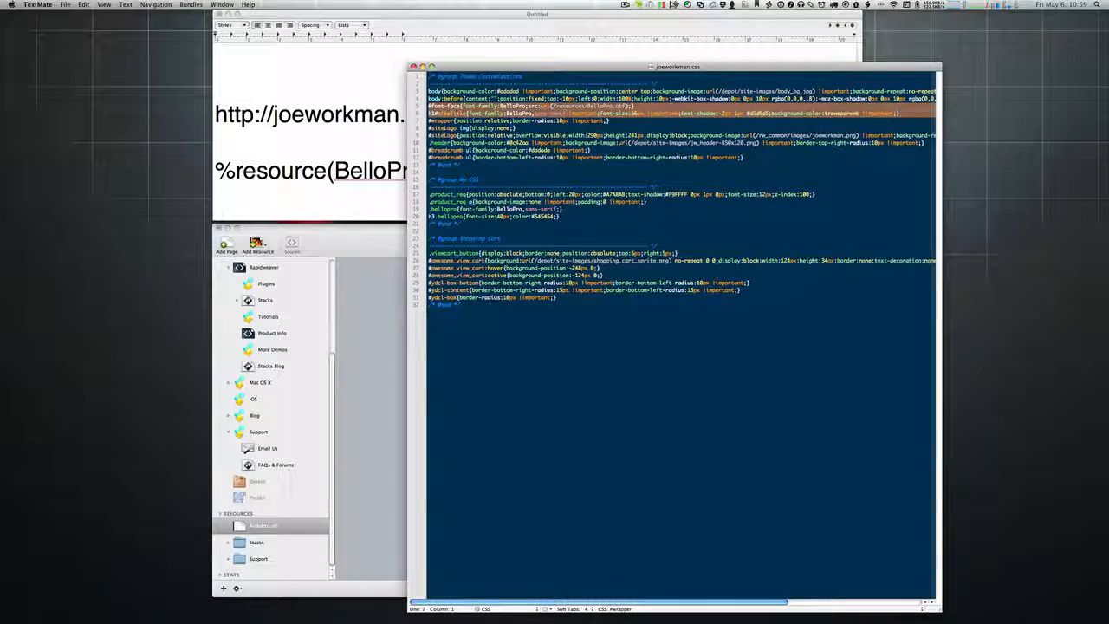
key("BackSpace")
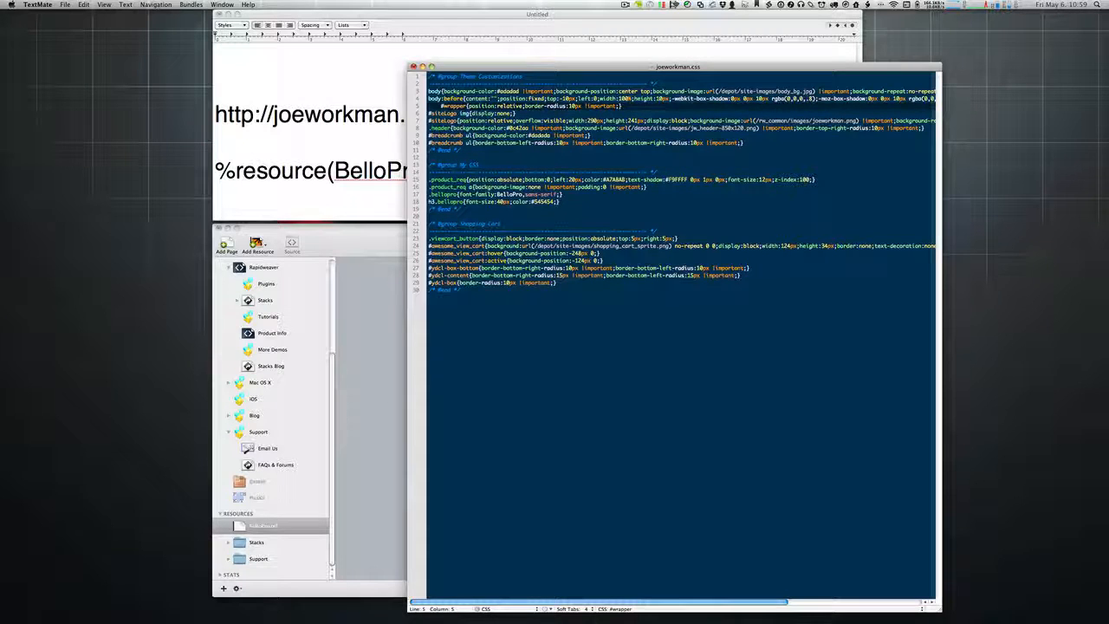
key("super+z")
key("super+c")
key("super+n")
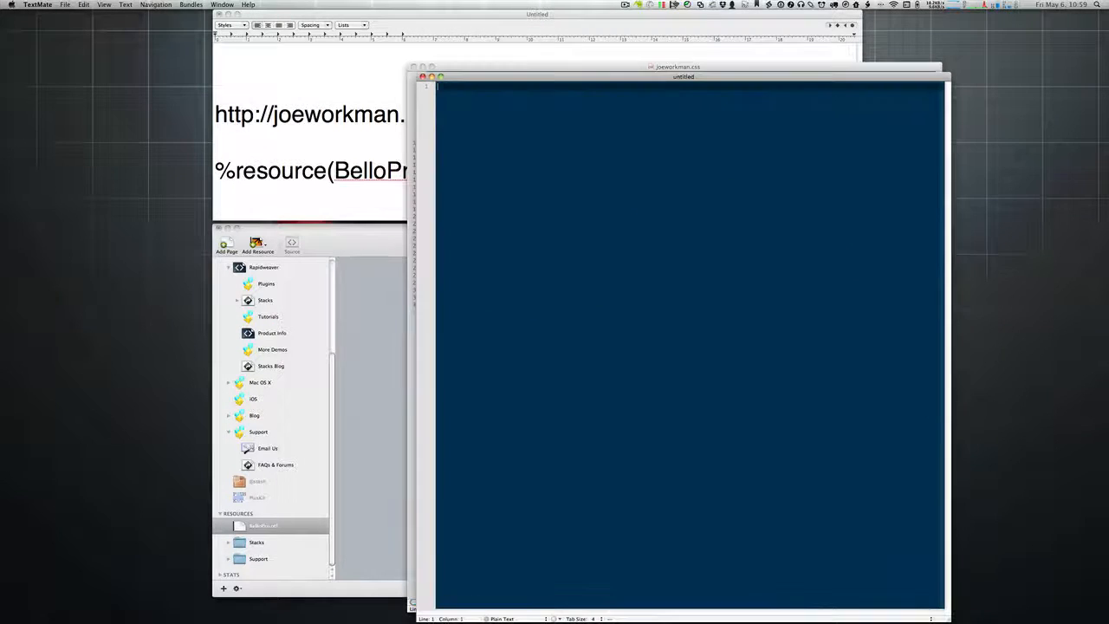
key("super+v")
Step: Join the pasted rules into one soft-wrapped line, then put h1#siteTitle on its own line
key("super+a")
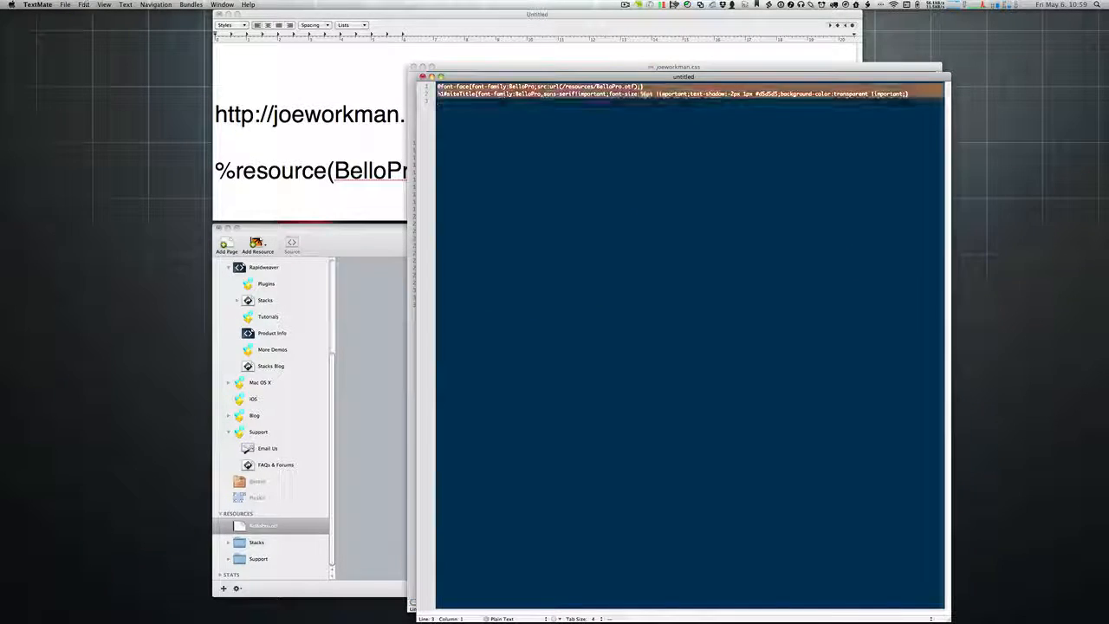
key("ctrl+shift+j")
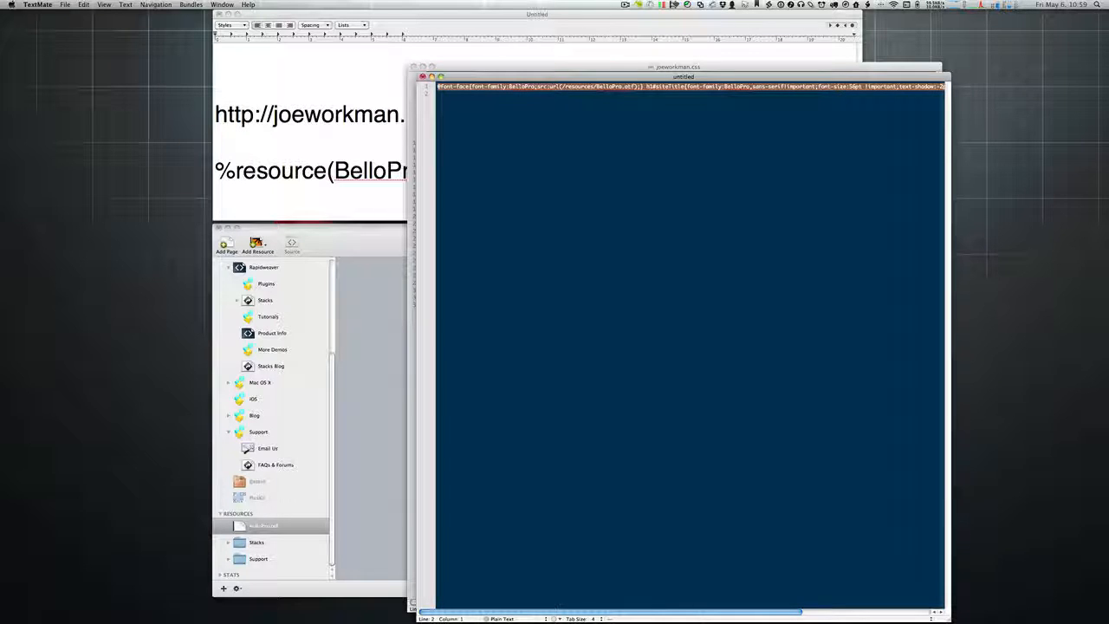
key("alt+super+w")
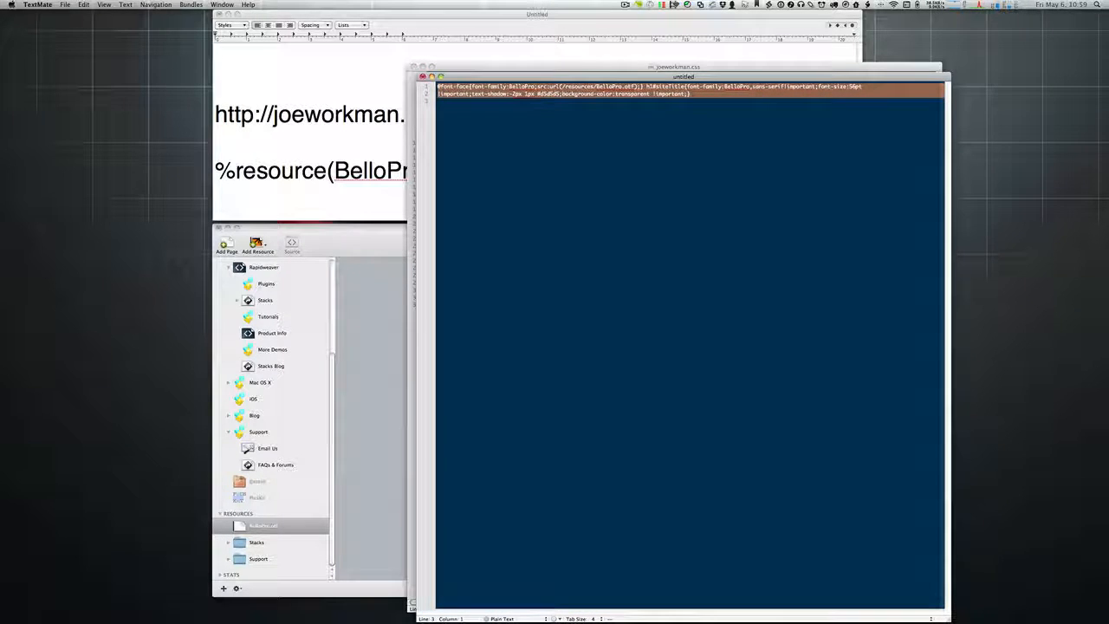
left_click(674, 131)
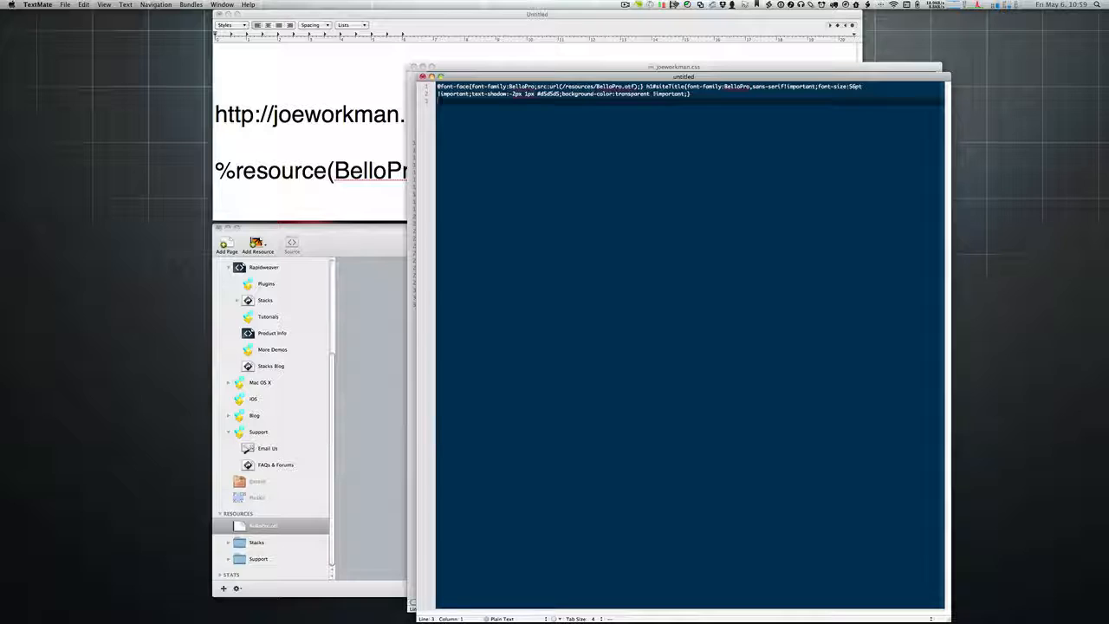
left_click(646, 87)
key("Return")
key("Up")
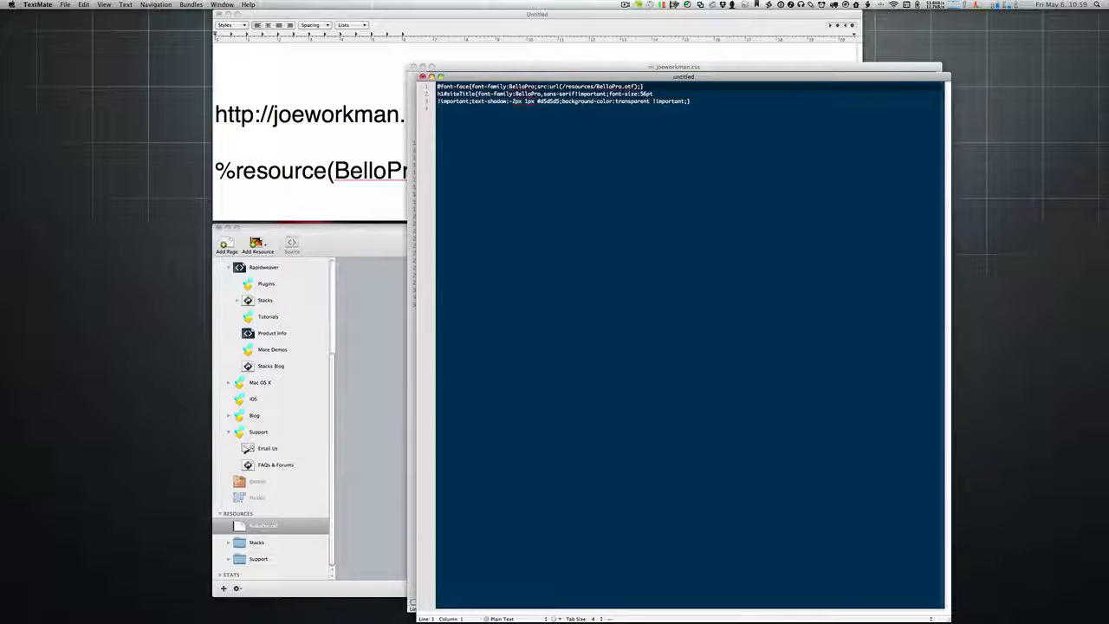
Step: Set the document language to CSS and reformat the rules into indented lines
key("super+a")
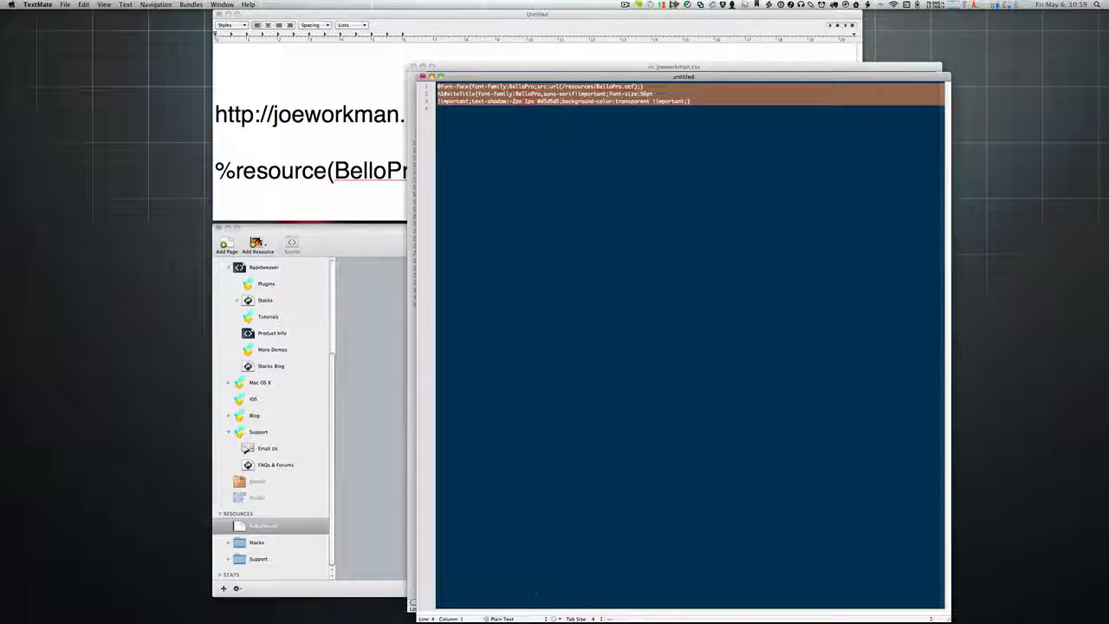
left_click(511, 619)
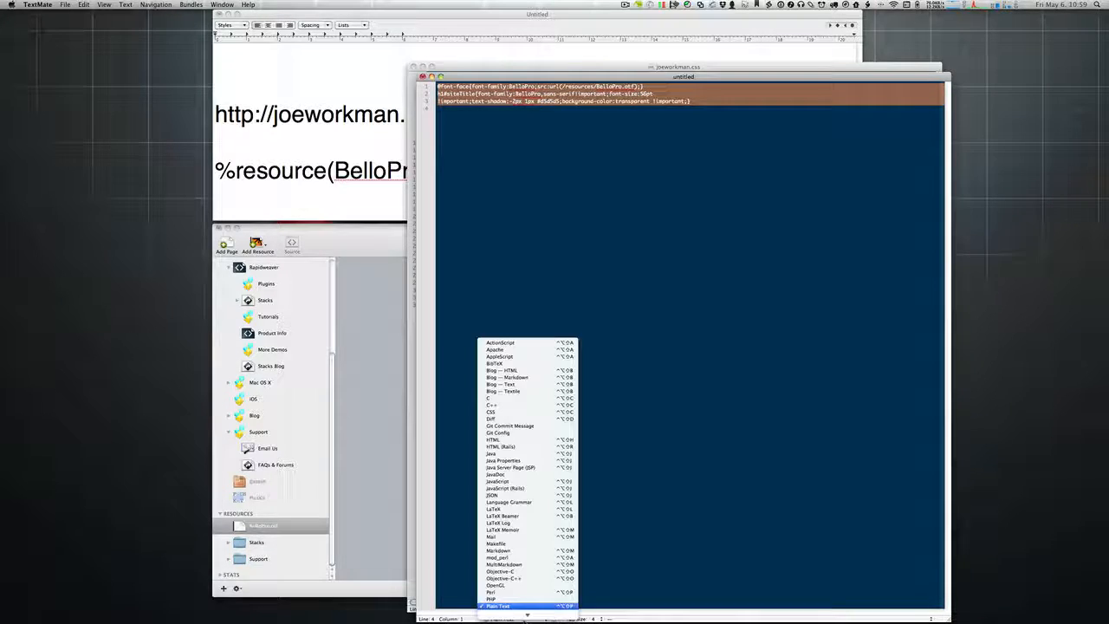
left_click(527, 412)
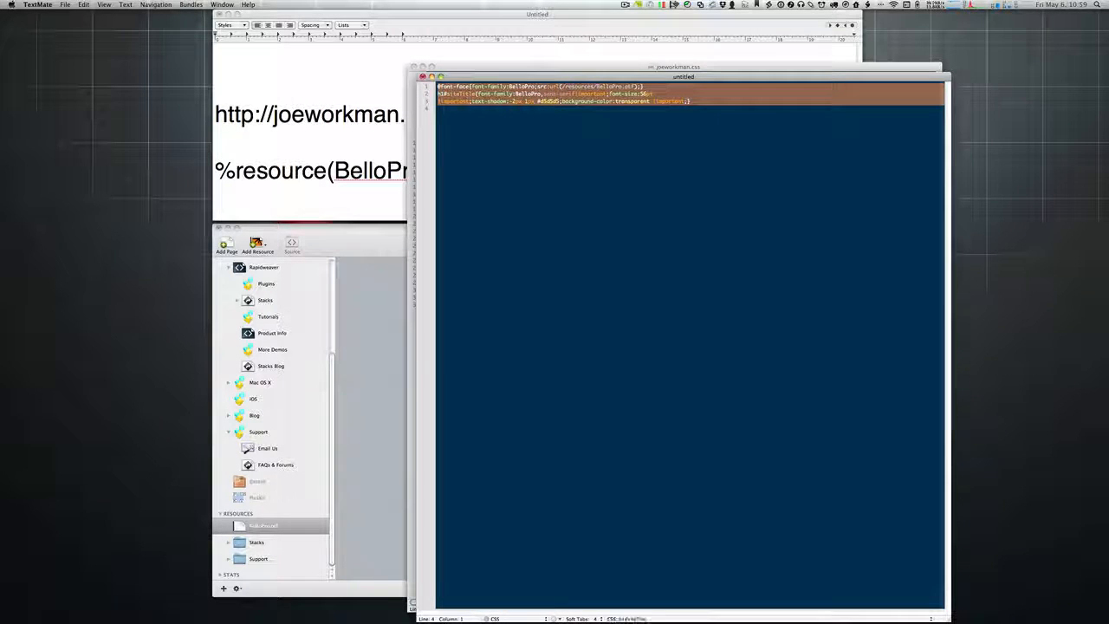
key("ctrl+q")
left_click(527, 160)
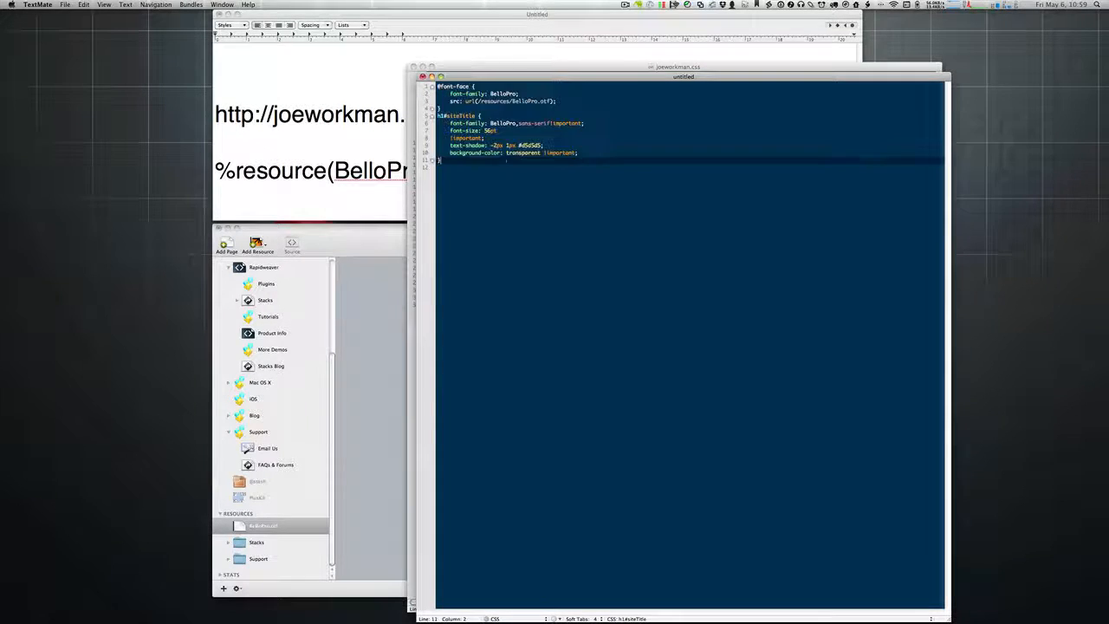
Step: Close joeworkman.css, reposition the CSS editor, and close the TextEdit note without saving
left_click(510, 63)
key("super+w")
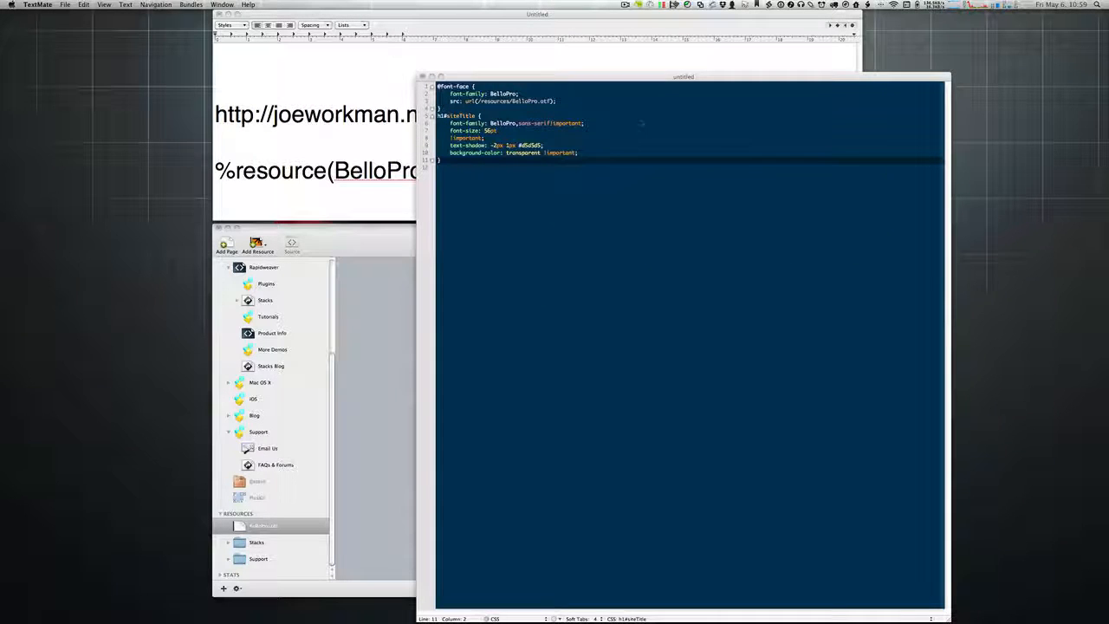
left_click_drag(641, 76, 551, 99)
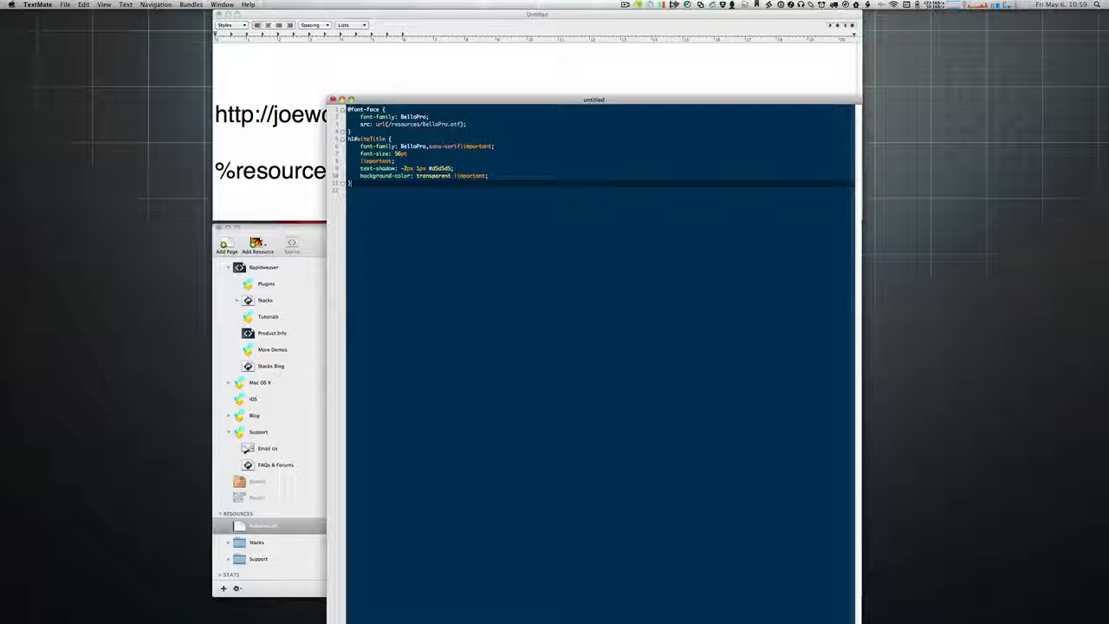
left_click_drag(348, 109, 349, 130)
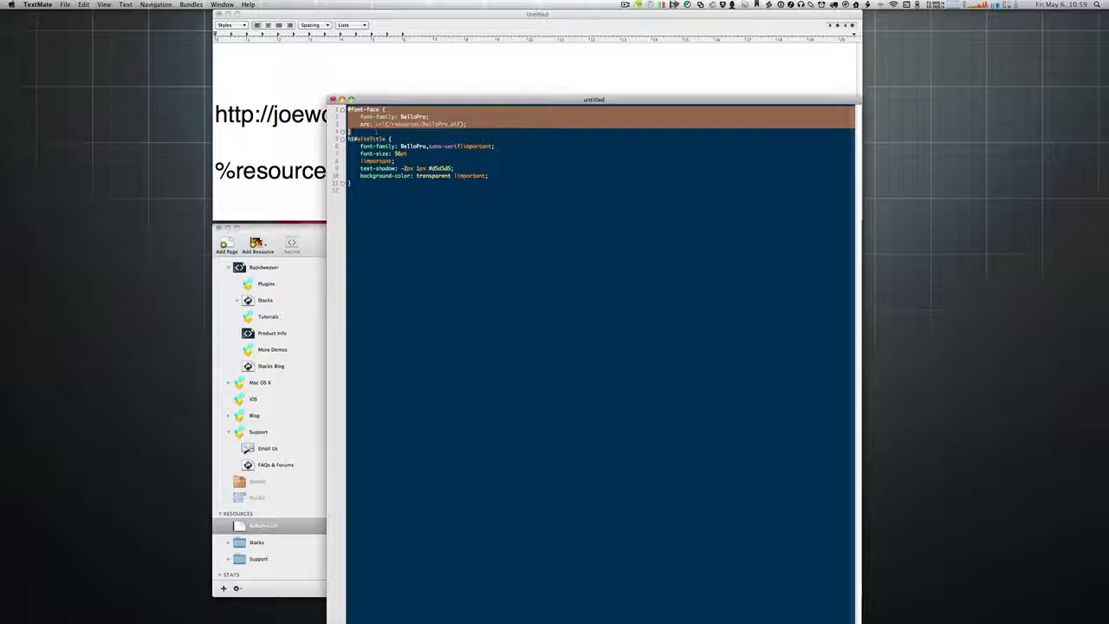
left_click(373, 78)
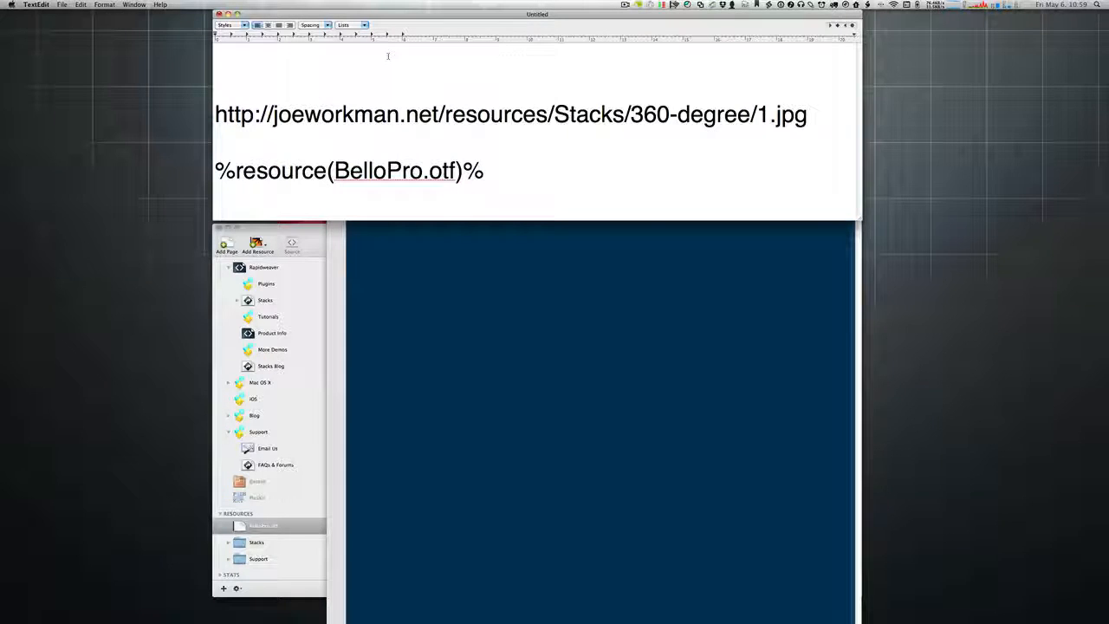
key("super+s")
left_click(512, 67)
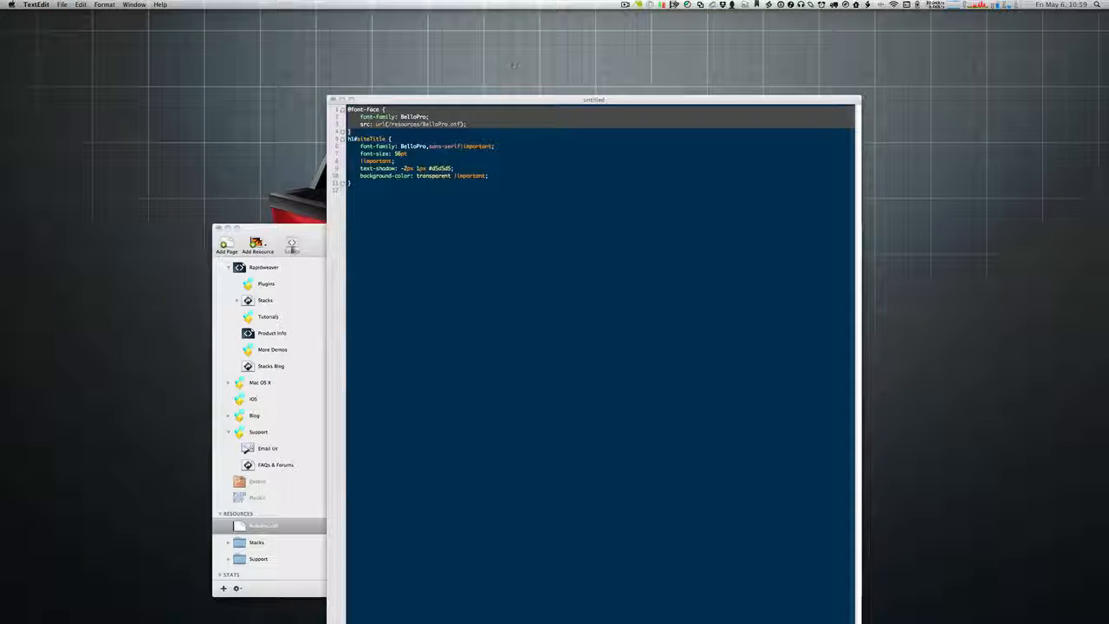
left_click_drag(495, 103, 503, 76)
left_click(496, 149)
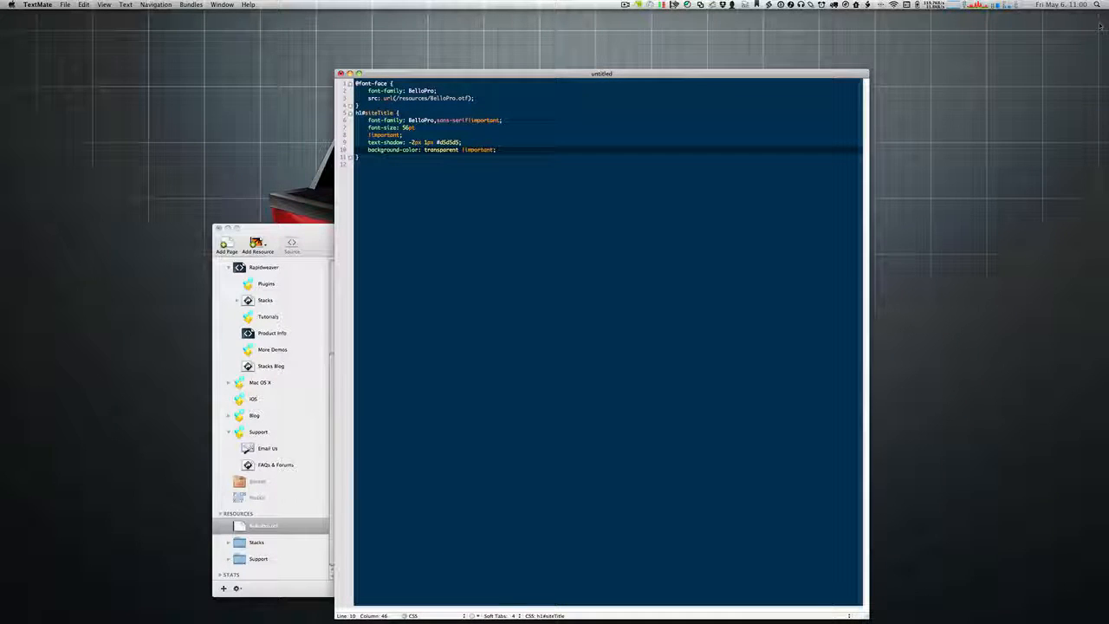
key("super+Tab")
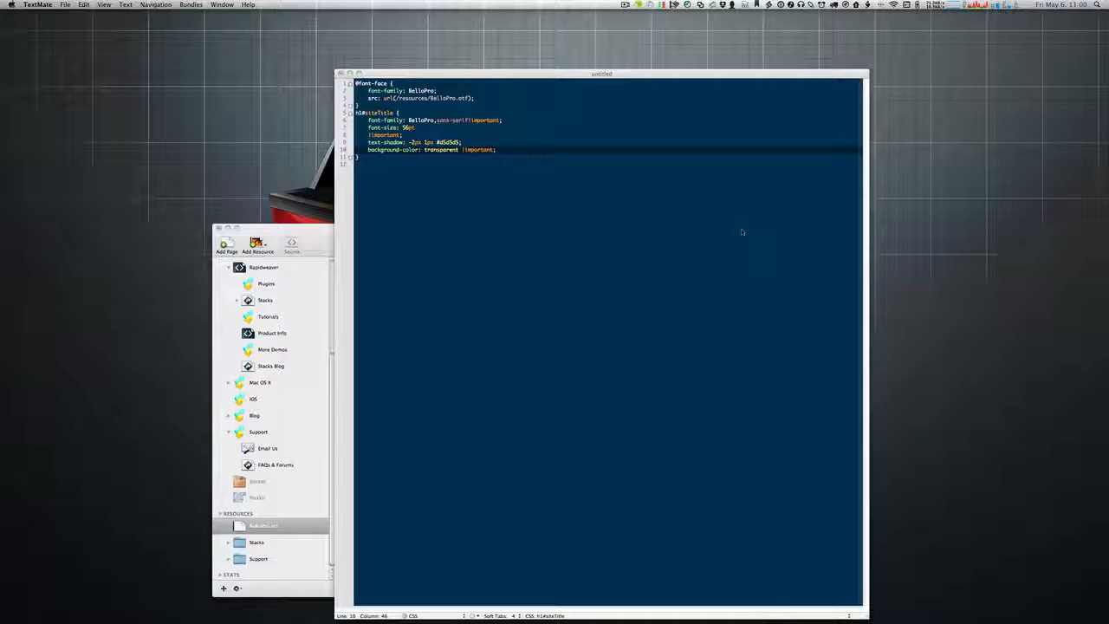
key("super+Tab")
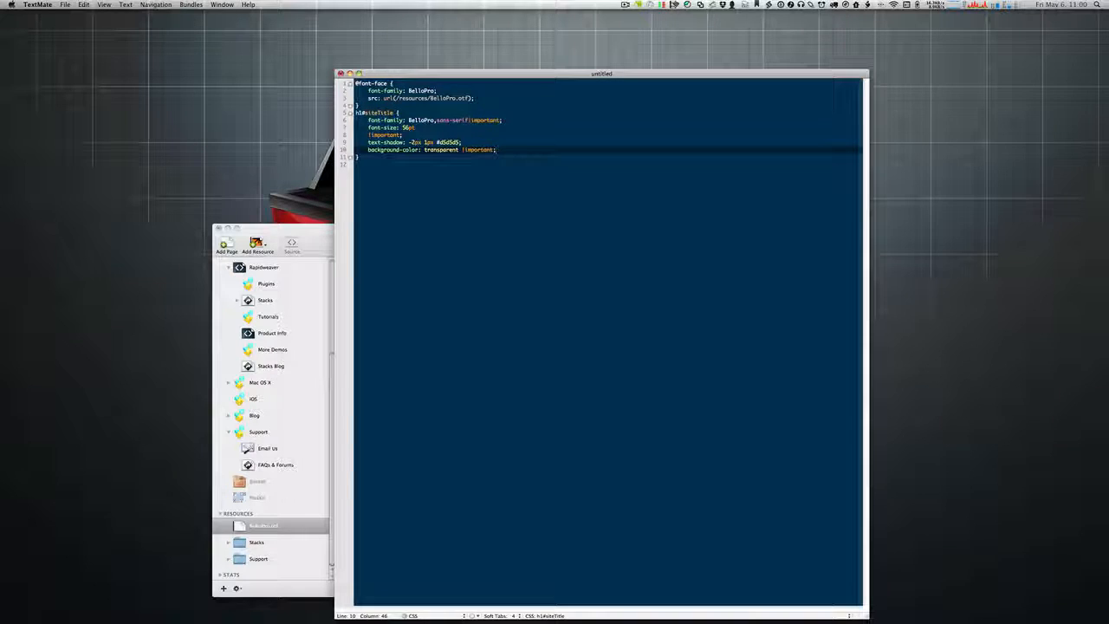
key("super+Up")
key("shift+Down")
key("shift+Down")
key("shift+Down")
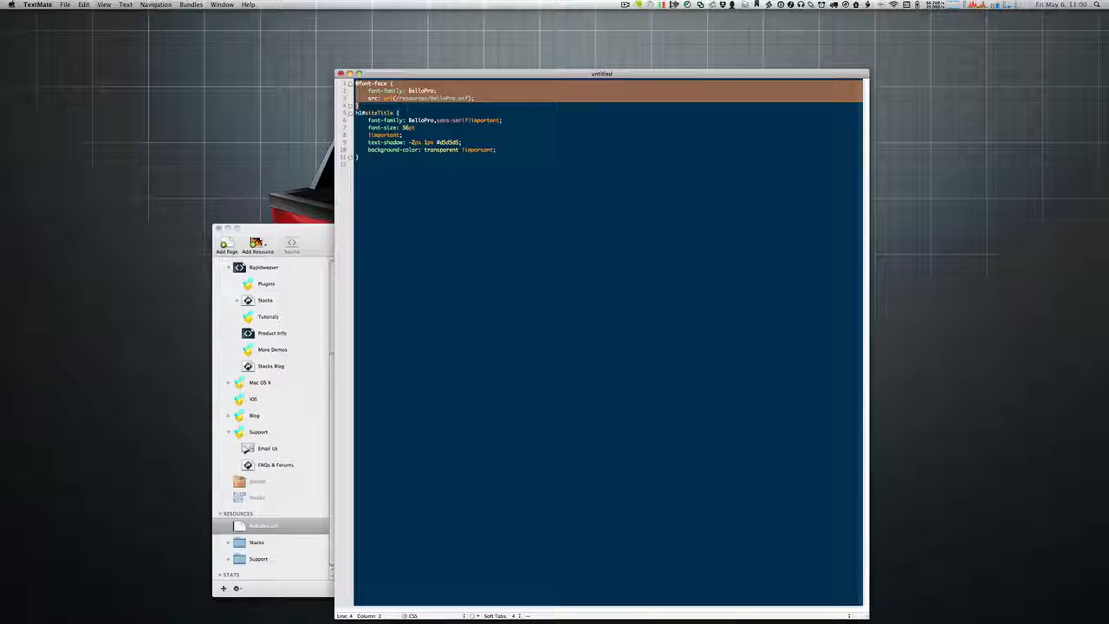
key("shift+Up")
key("shift+Up")
key("shift+Up")
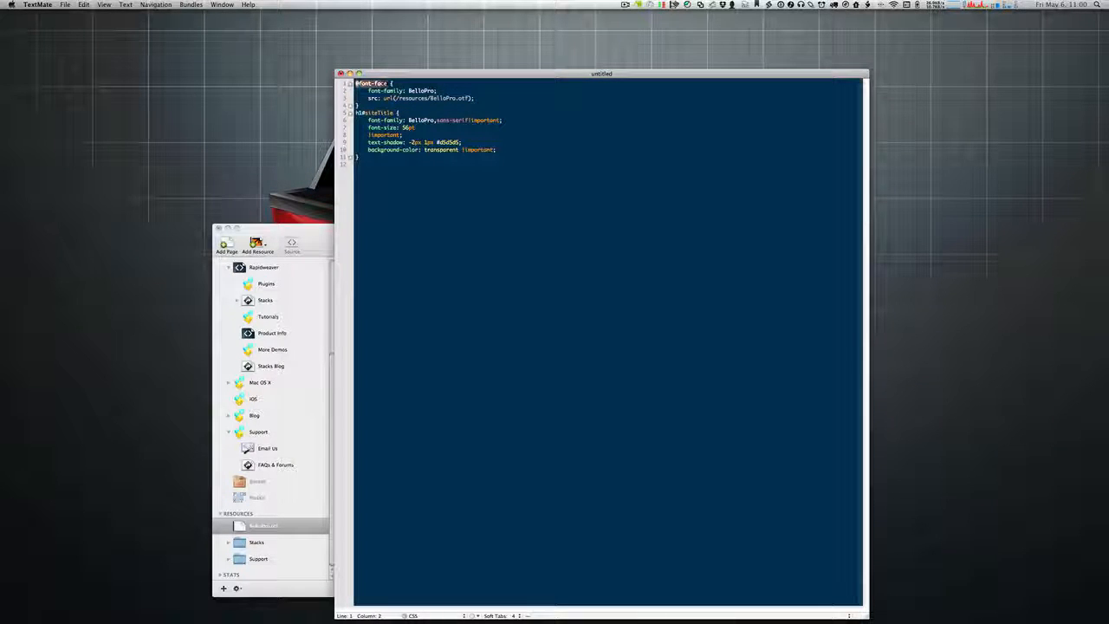
key("super+shift+Right")
Step: Inspect the BelloPro font-family and src declarations, then move TextMate to the screen's right edge
left_click_drag(369, 91, 405, 91)
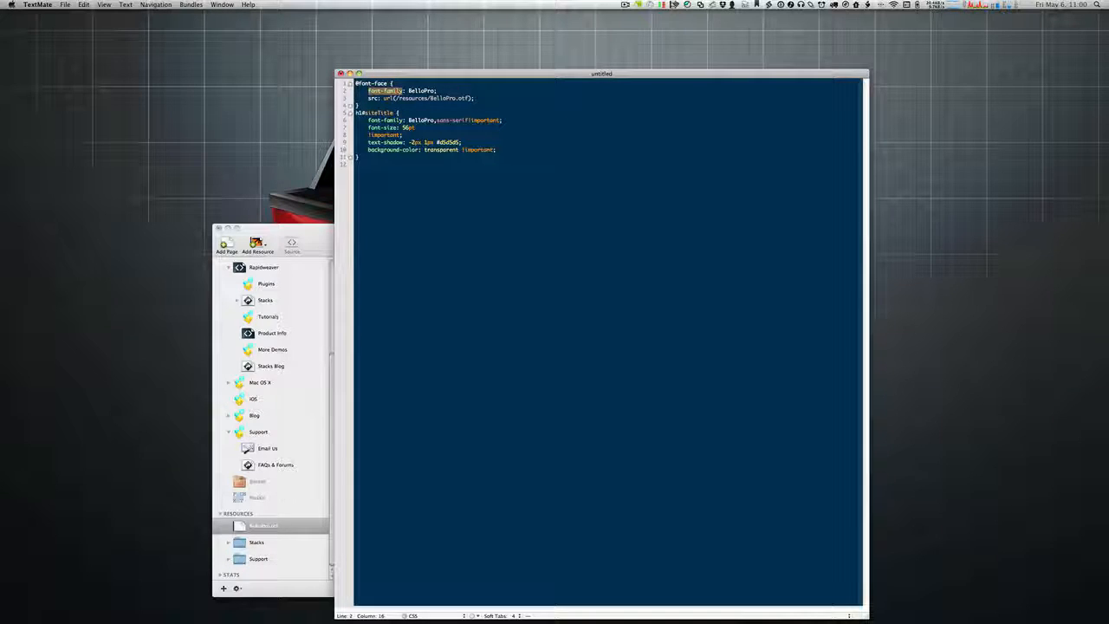
left_click(418, 91)
double_click(419, 91)
left_click_drag(368, 98, 474, 98)
left_click_drag(259, 499, 258, 530)
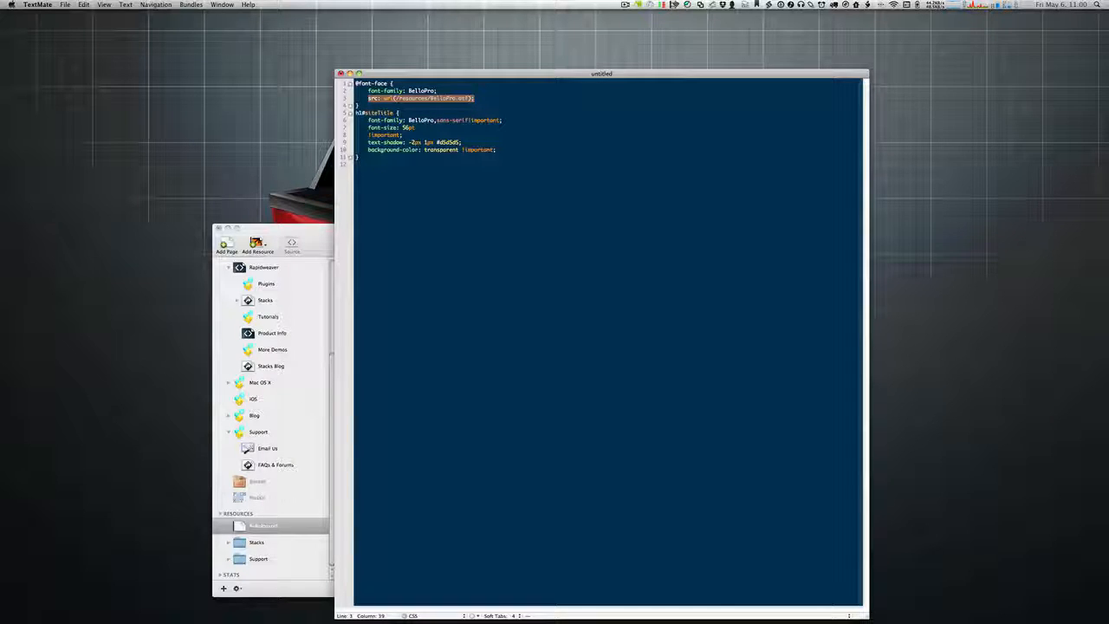
key("Down")
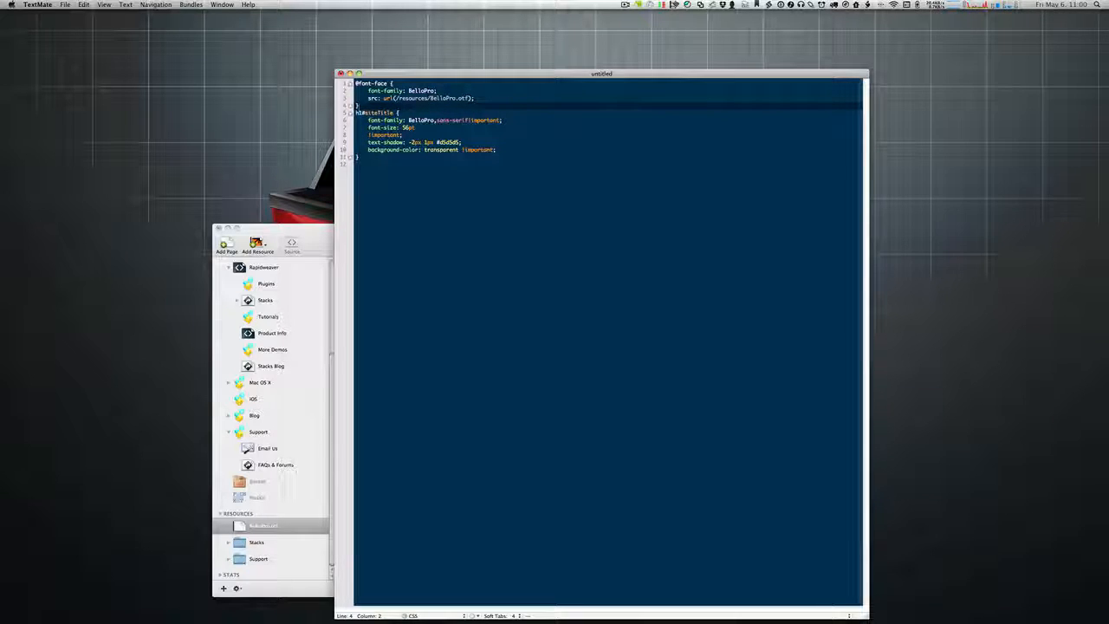
left_click_drag(368, 121, 434, 121)
double_click(421, 121)
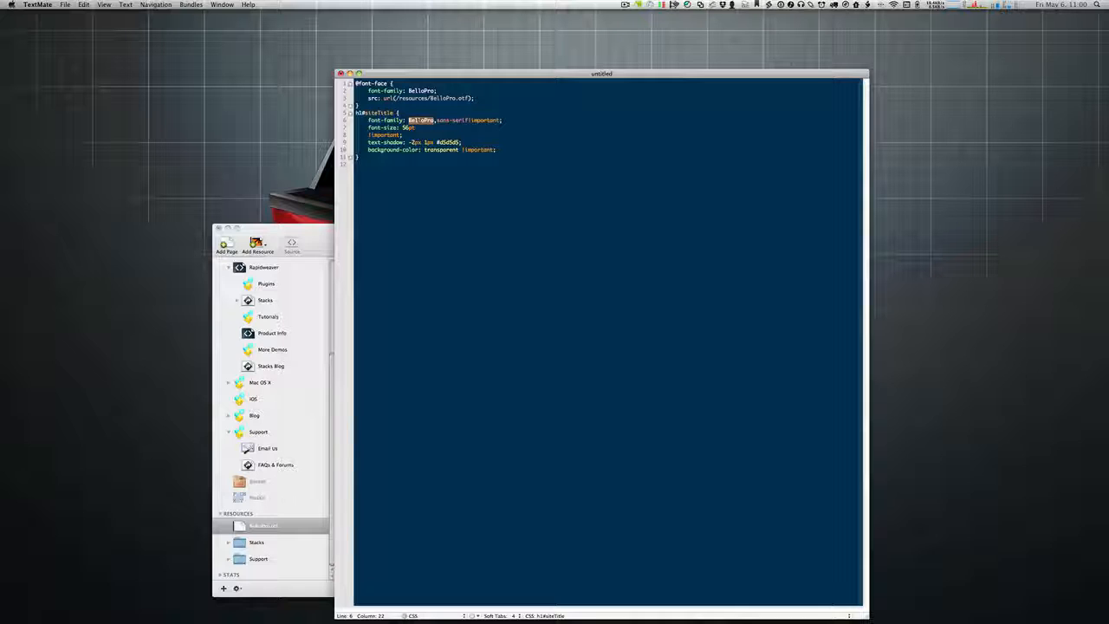
left_click_drag(374, 74, 1099, 14)
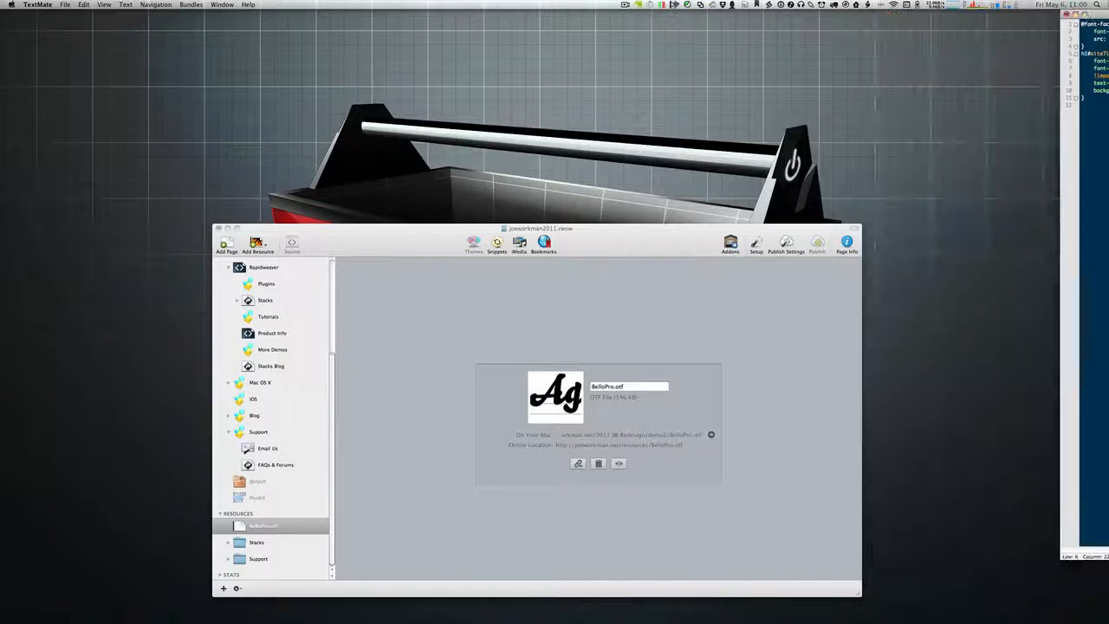
Step: Hide TextMate, reposition RapidWeaver, and open the About Me page's Header inspector
key("super+w")
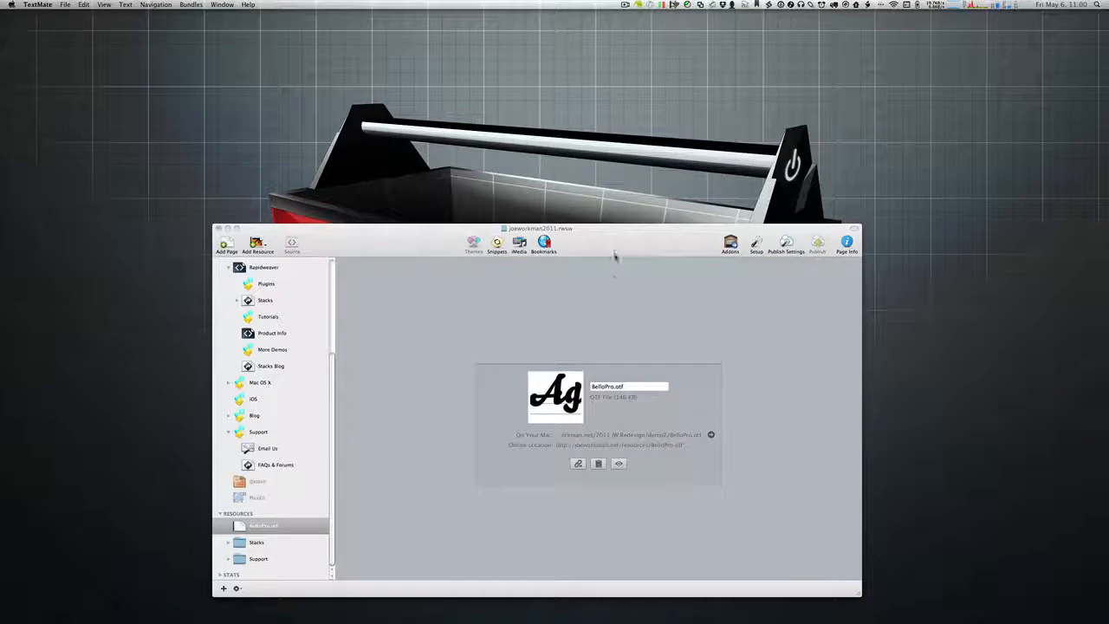
left_click_drag(614, 255, 606, 90)
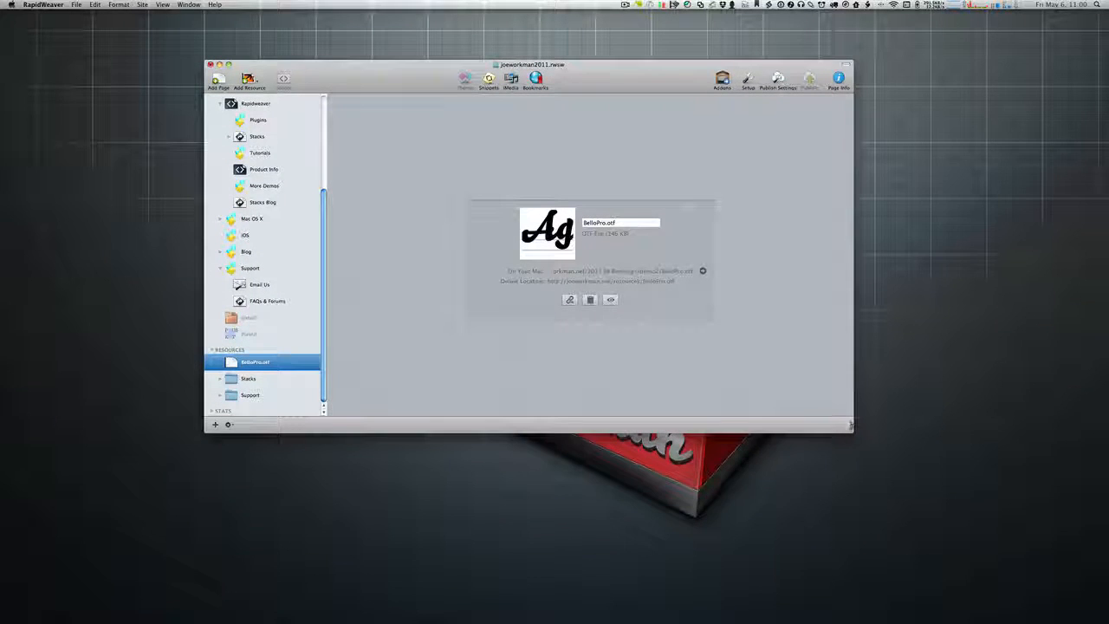
left_click_drag(851, 426, 826, 543)
scroll(286, 154, "up", 2)
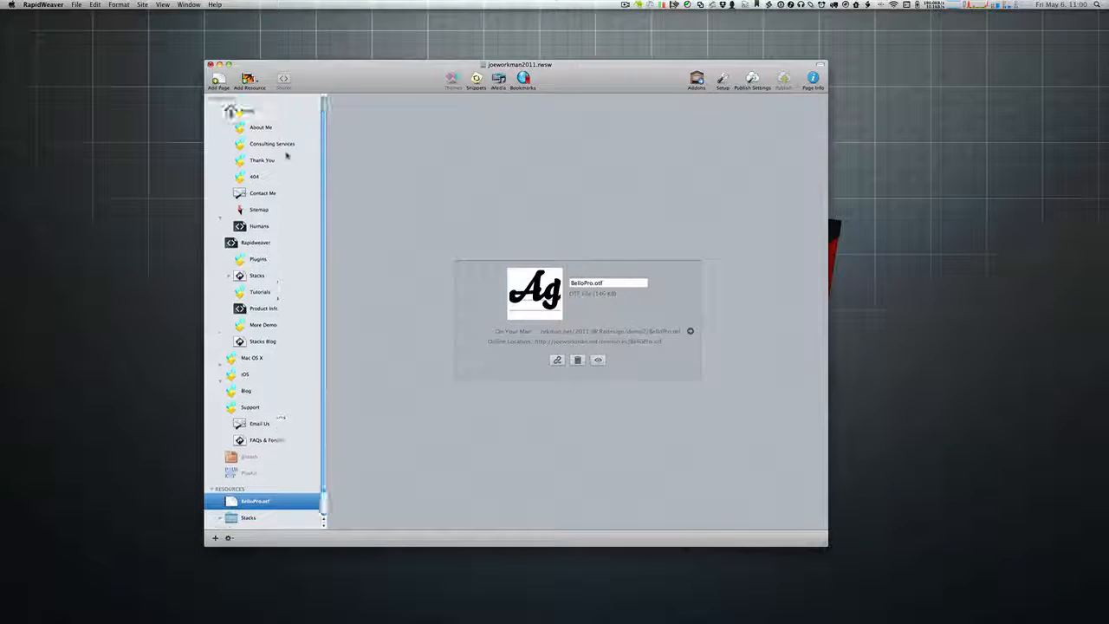
left_click(260, 128)
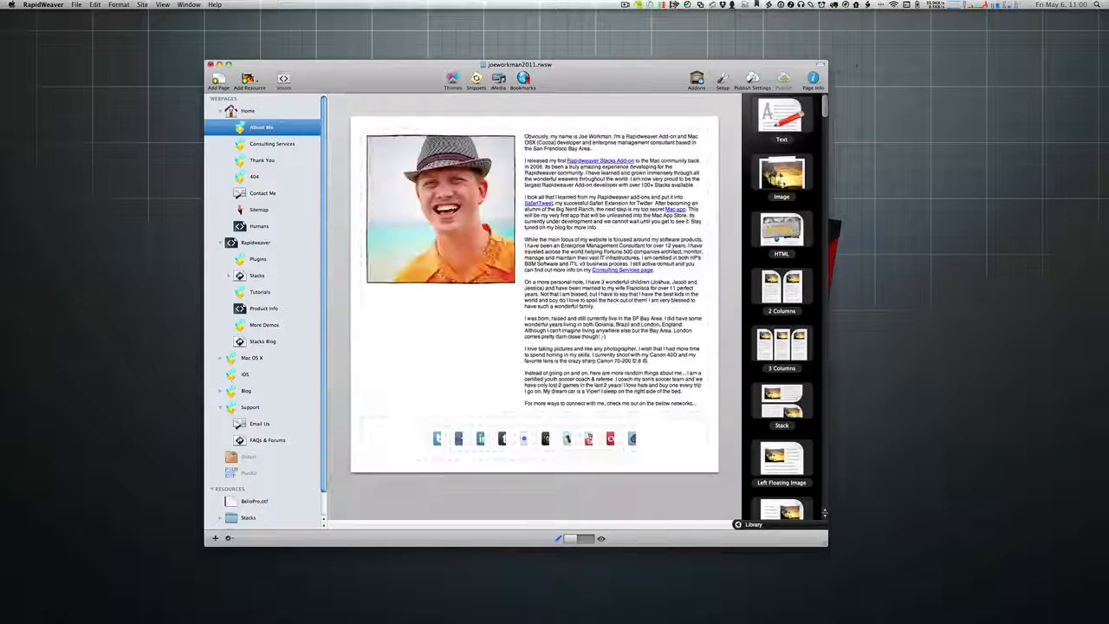
left_click(813, 78)
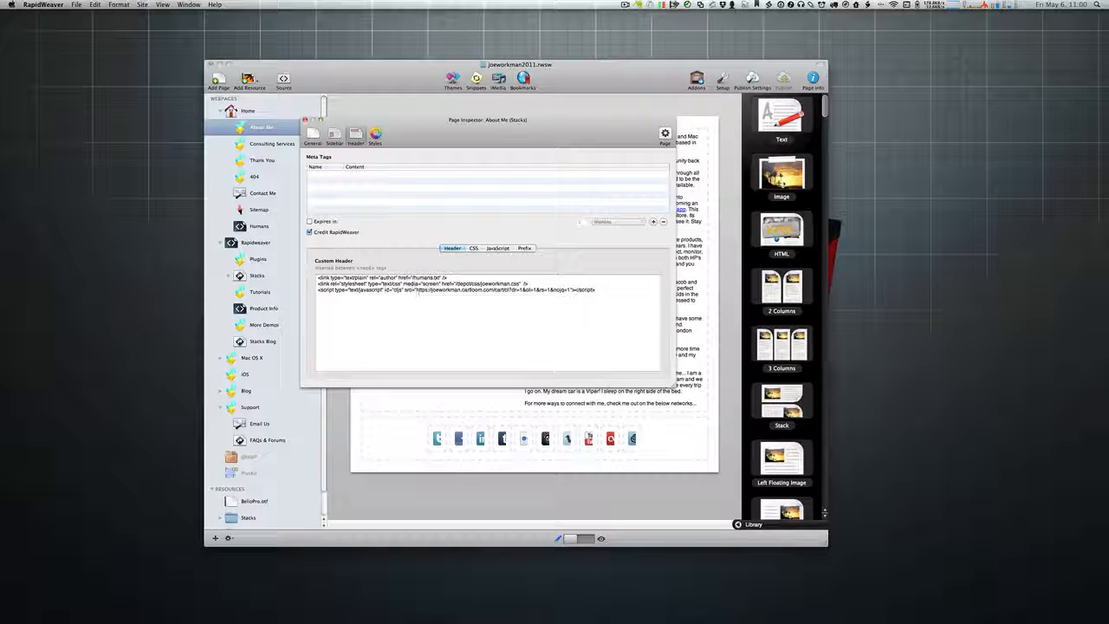
Step: Select the custom header's stylesheet link line, then move joeworkman.css up and left
triple_click(327, 284)
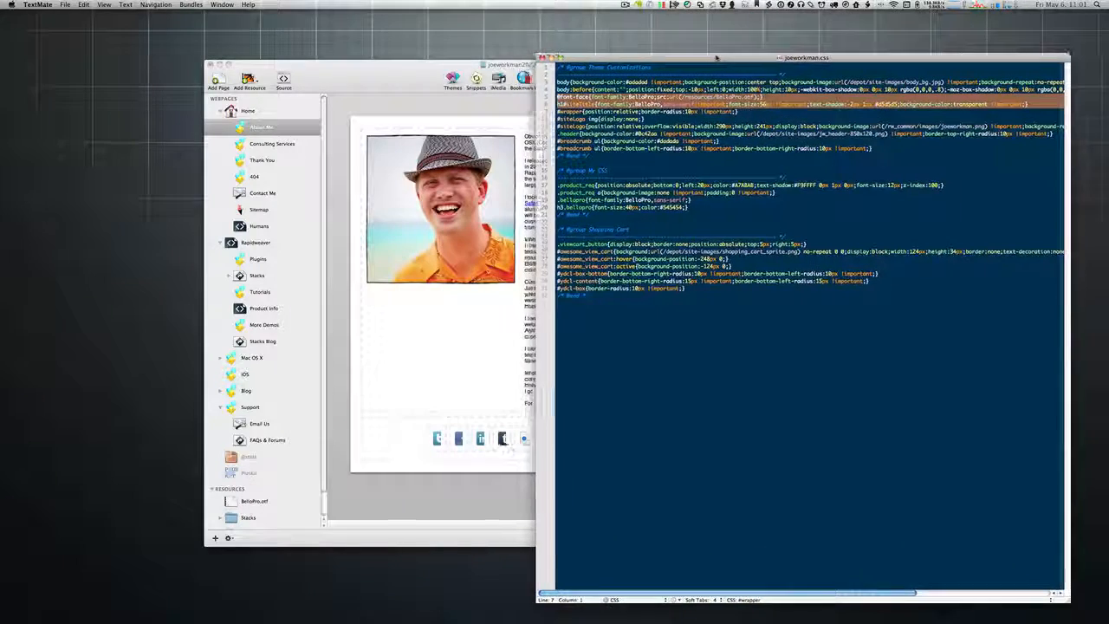
left_click_drag(717, 58, 688, 23)
Step: Check the theme font rules and BelloPro name on lines 5–6, then return to RapidWeaver
left_click(650, 69)
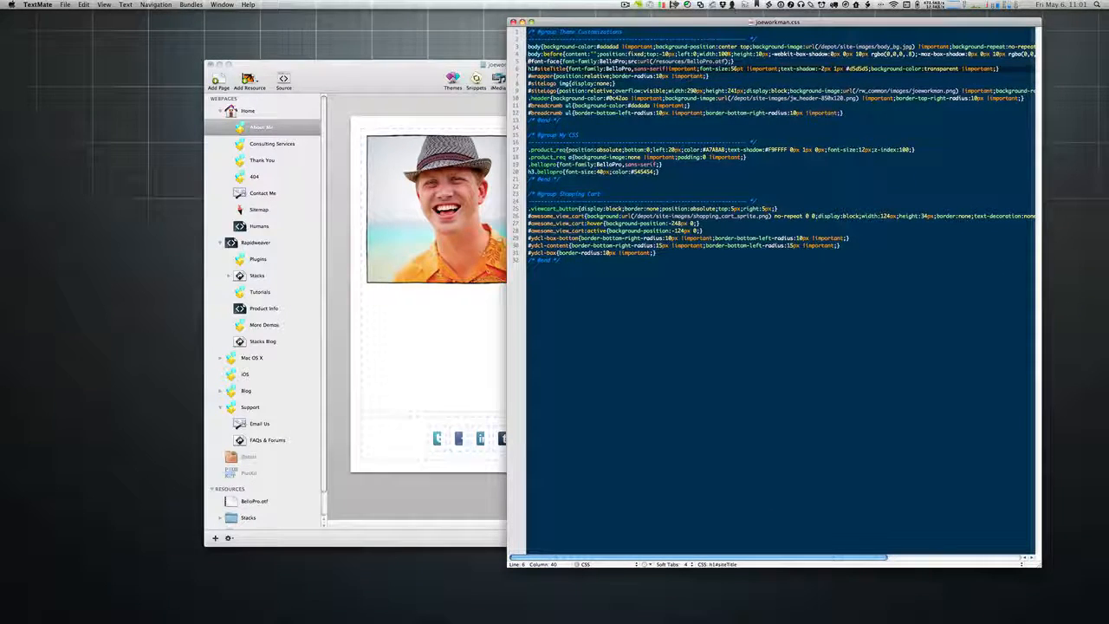
left_click_drag(529, 61, 742, 69)
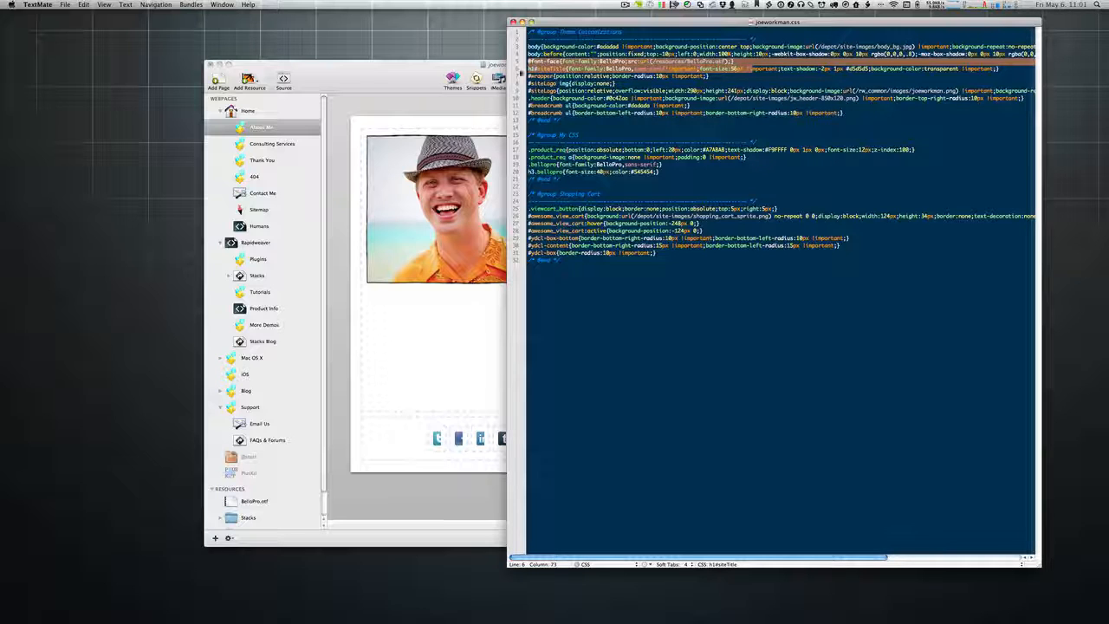
left_click(613, 69)
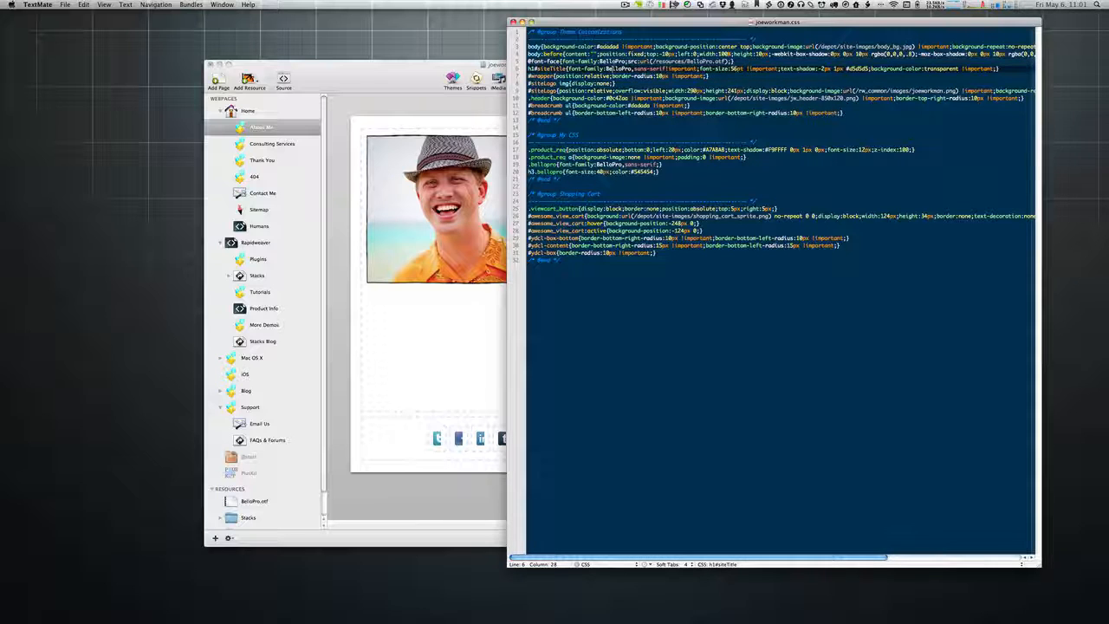
double_click(613, 68)
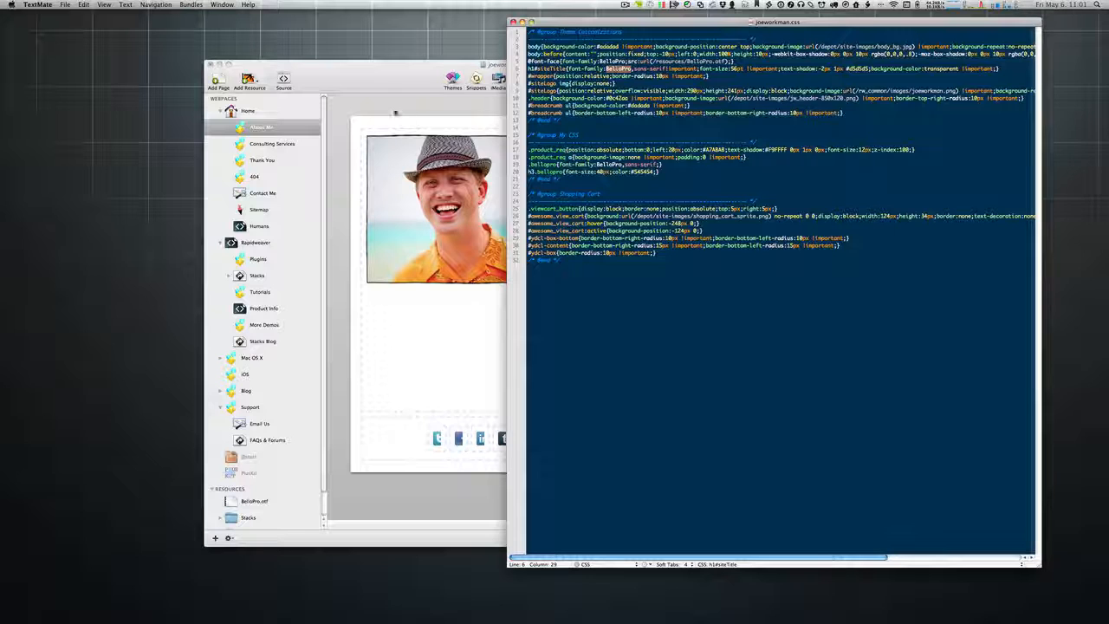
left_click(387, 96)
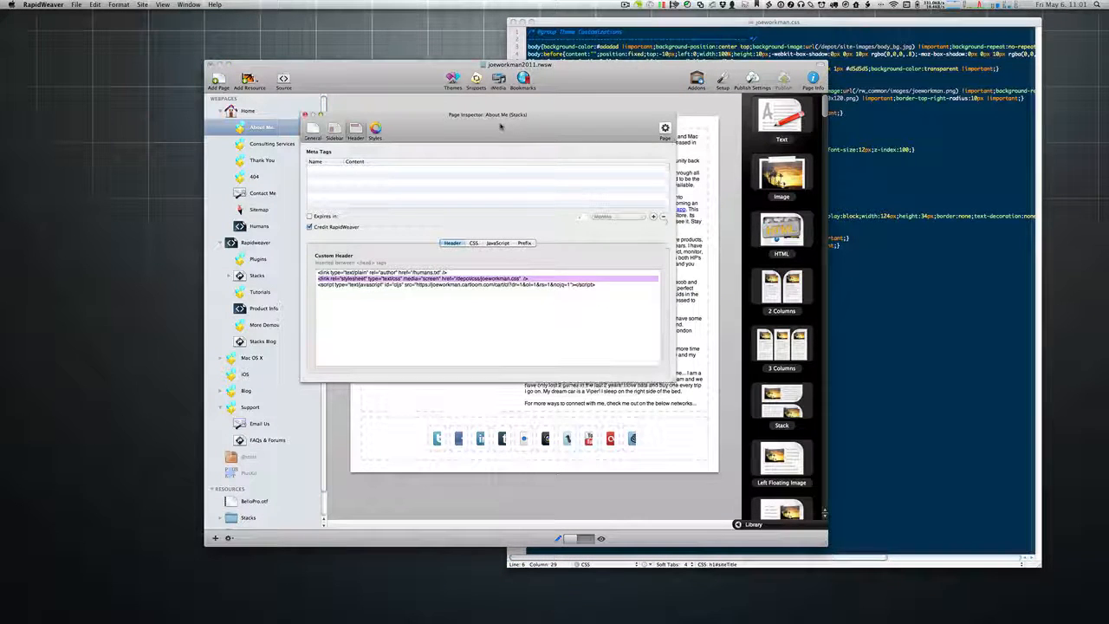
left_click(355, 280)
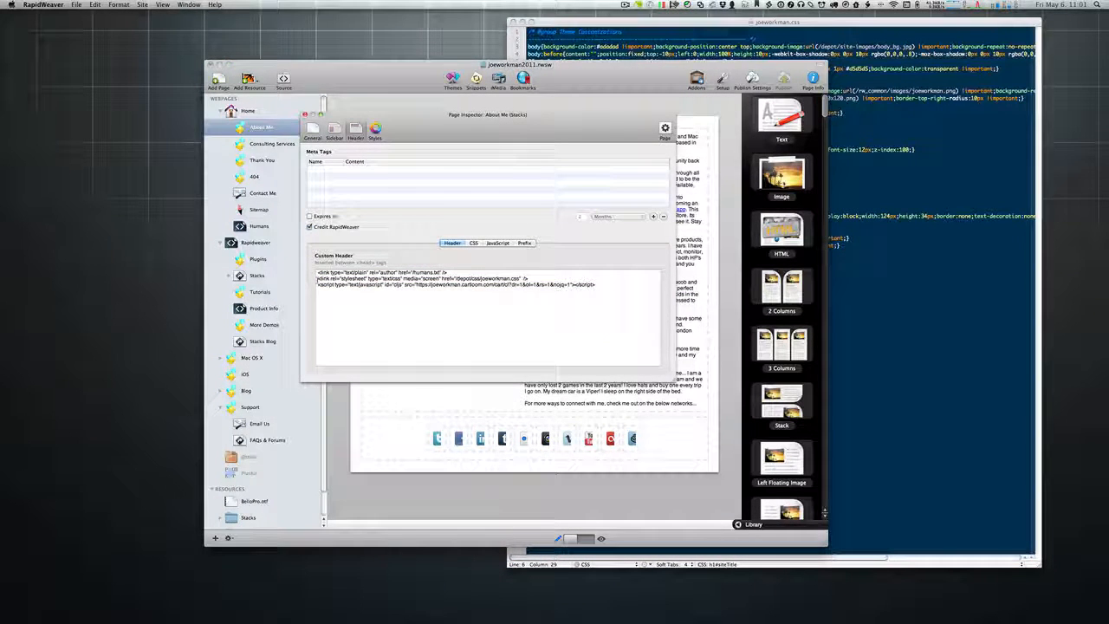
left_click_drag(318, 278, 554, 279)
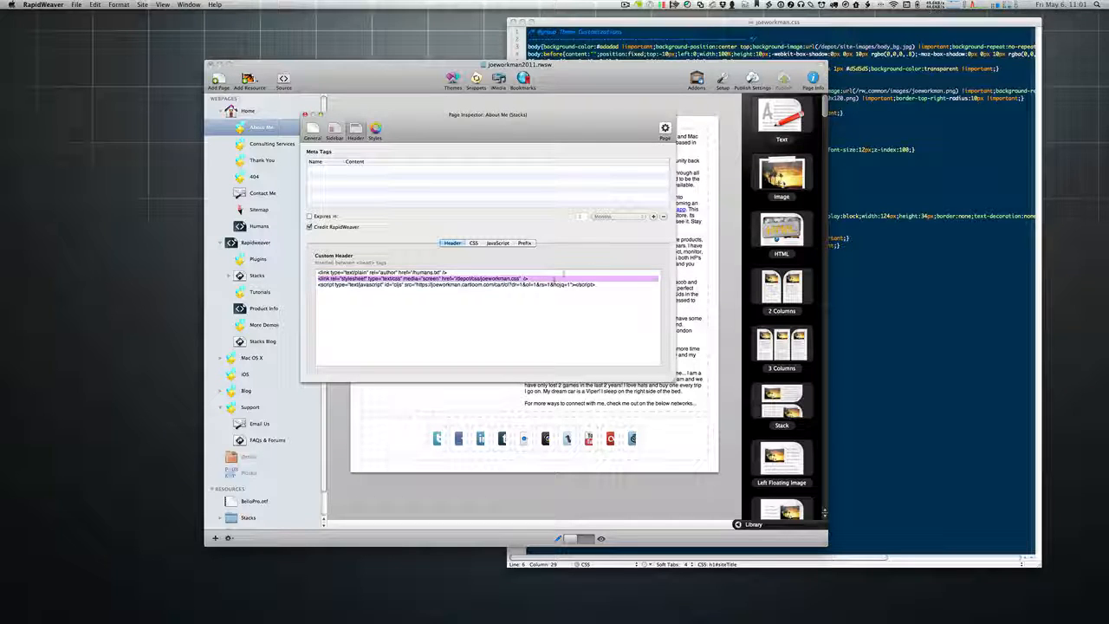
left_click(940, 173)
left_click(442, 107)
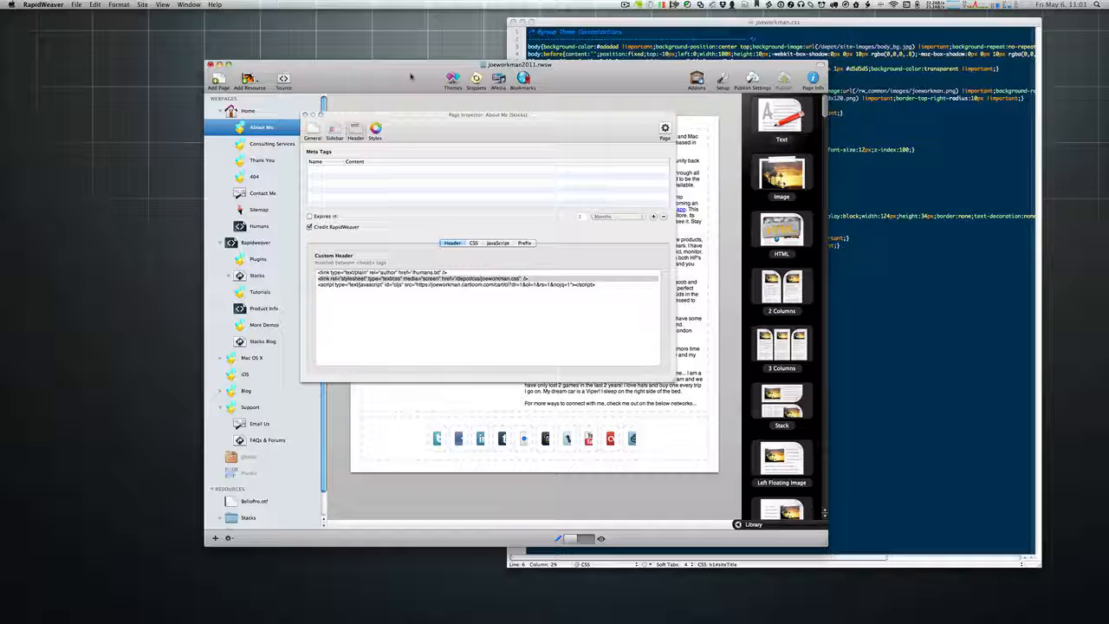
triple_click(439, 277)
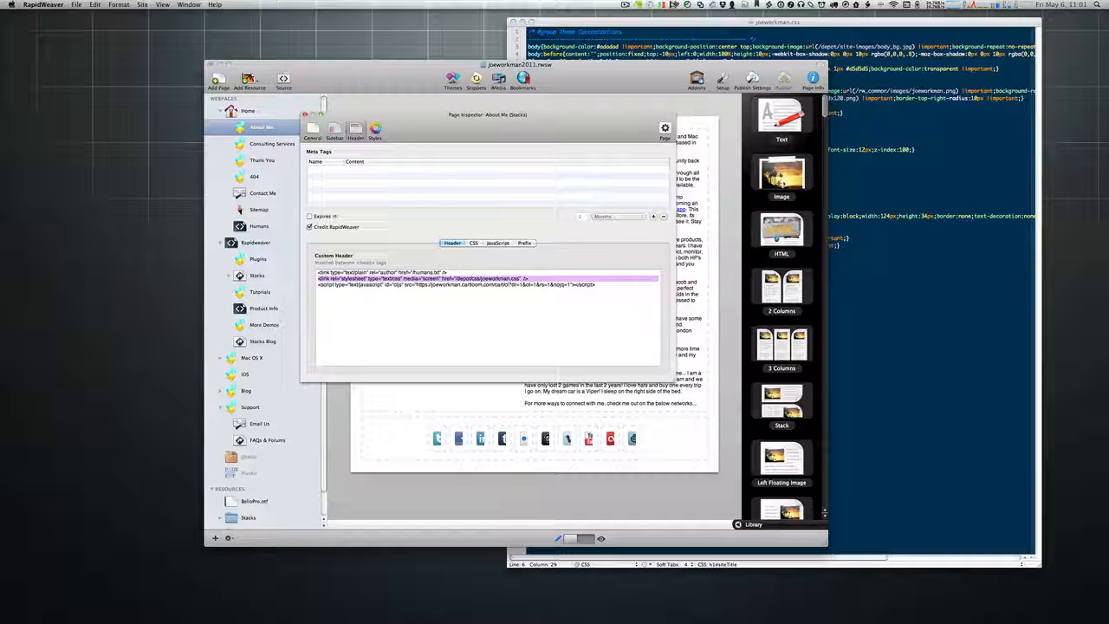
Step: Launch Finder and bring the depot css folder window onto the screen
key("super+space")
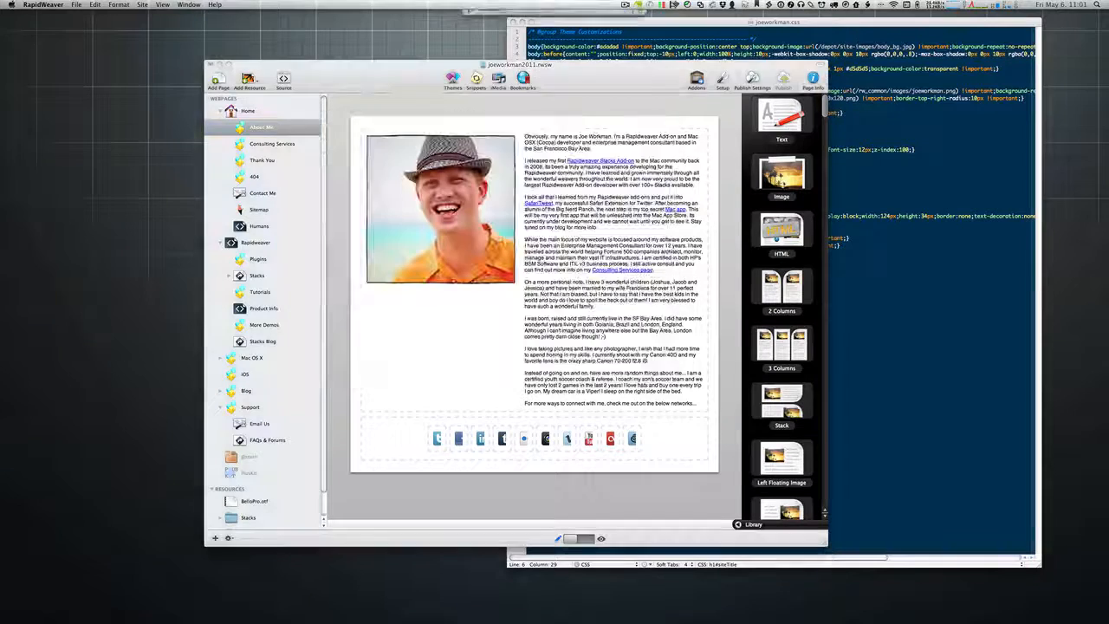
type("fi")
key("Escape")
type("nder")
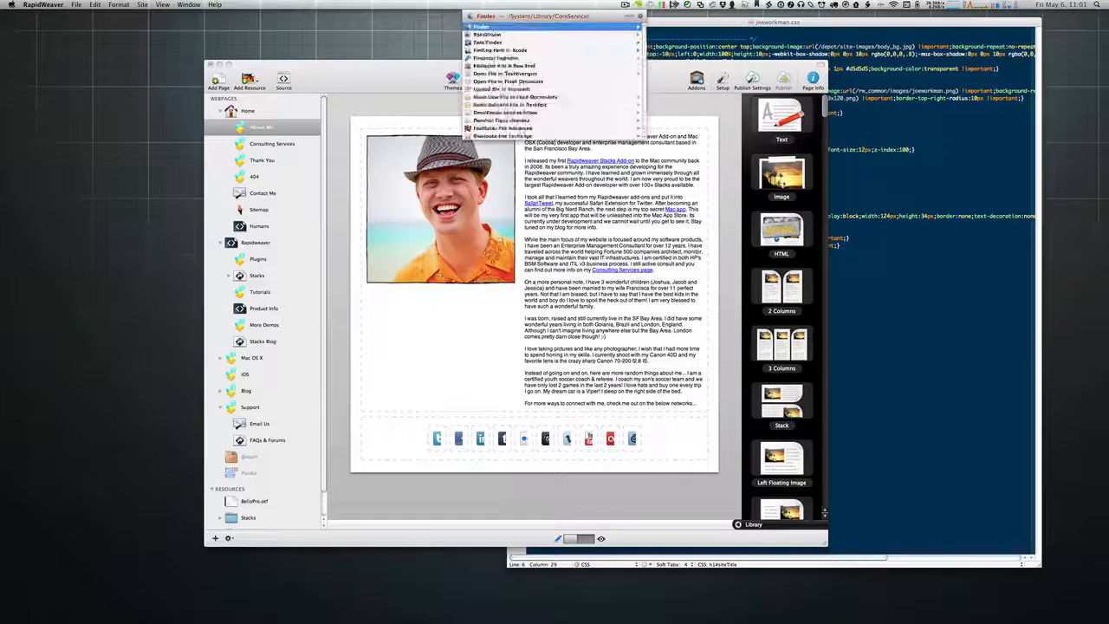
key("Return")
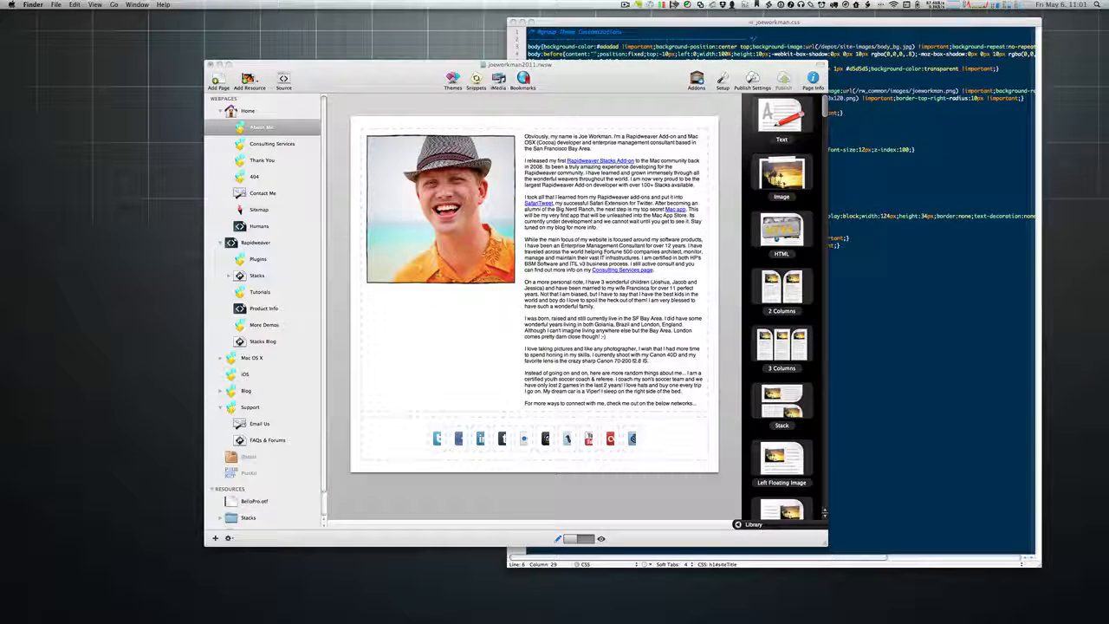
left_click_drag(1108, 218, 712, 236)
mouse_move(1108, 236)
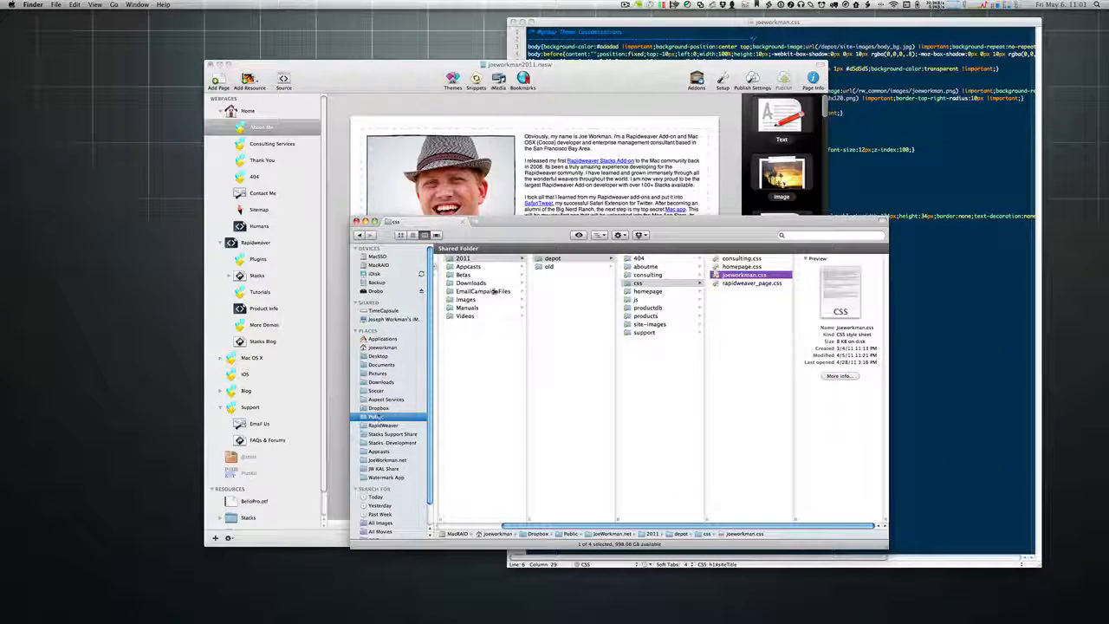
scroll(565, 267, "left", 2)
scroll(565, 267, "left", 3)
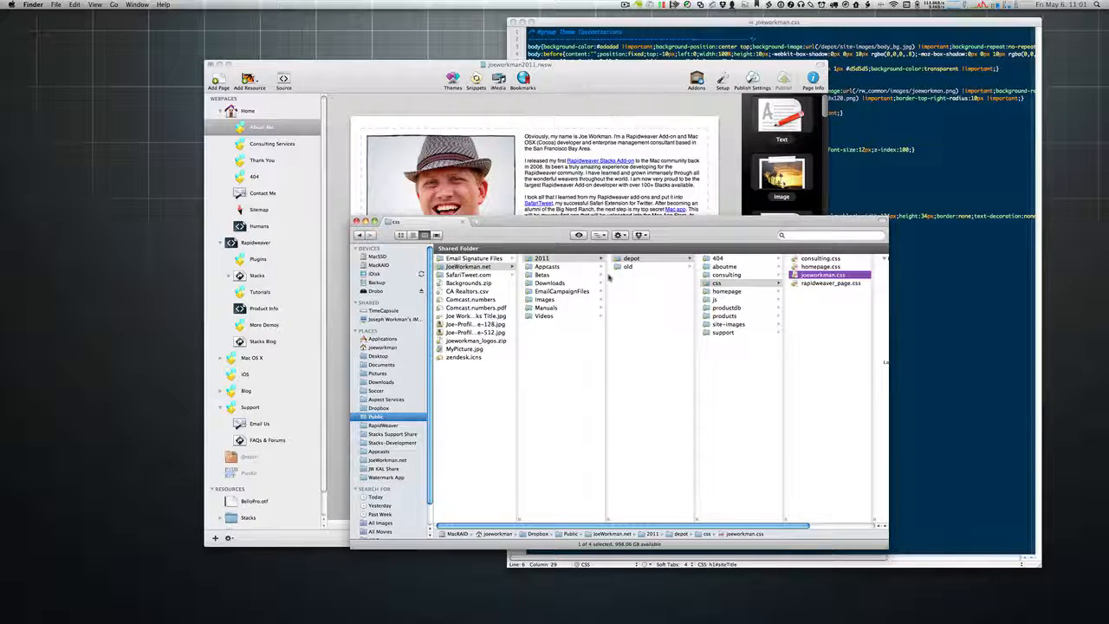
scroll(607, 273, "right", 4)
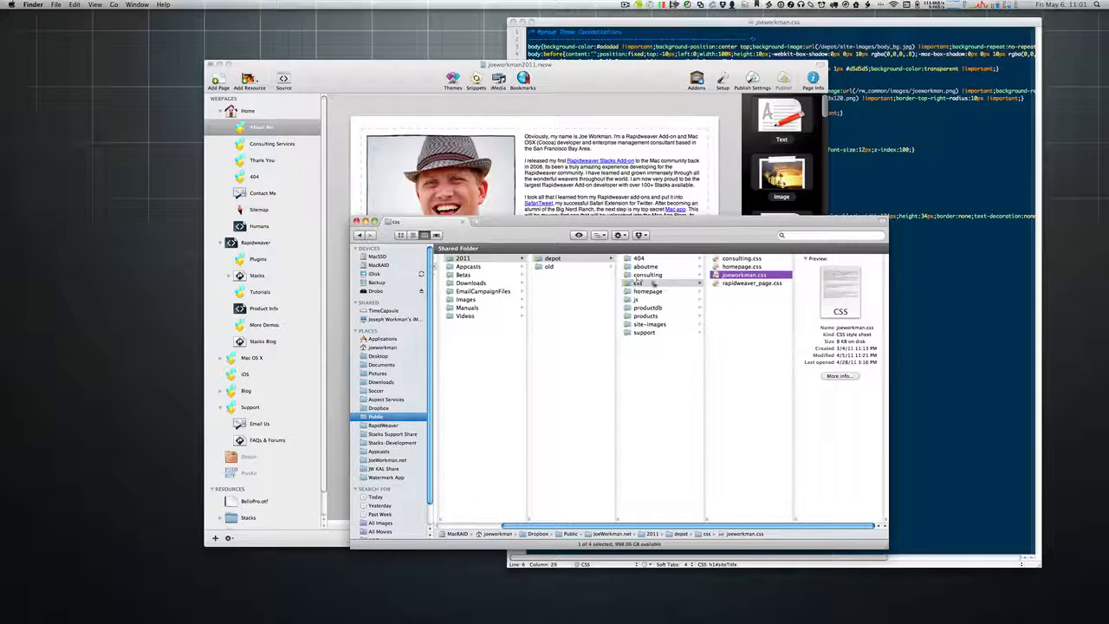
Step: Copy the Dropbox public link for joeworkman.css
right_click(716, 274)
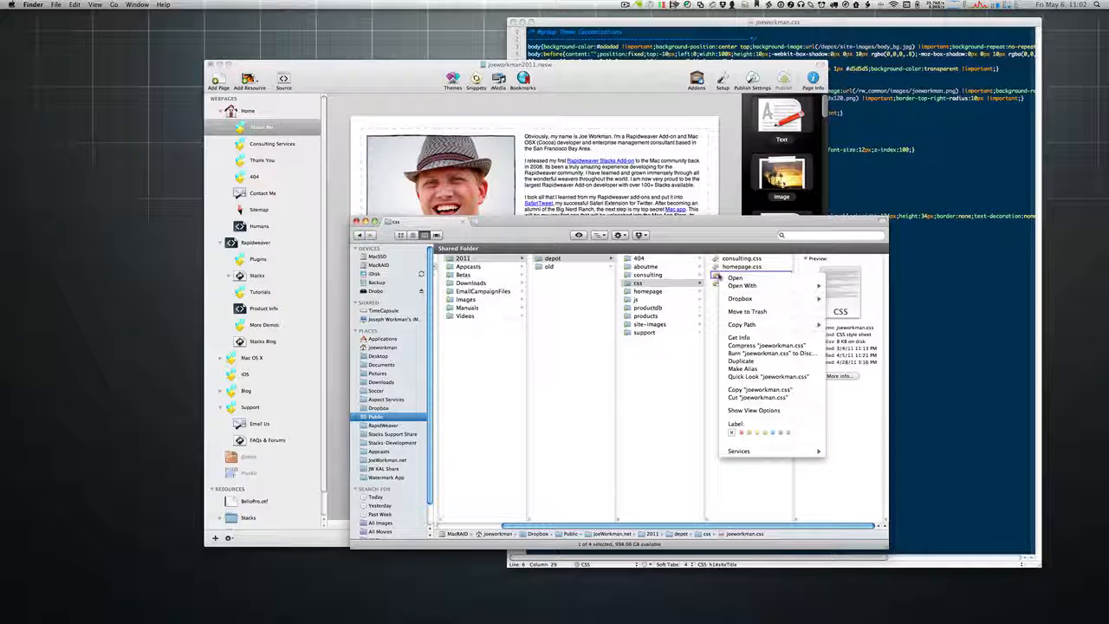
mouse_move(736, 301)
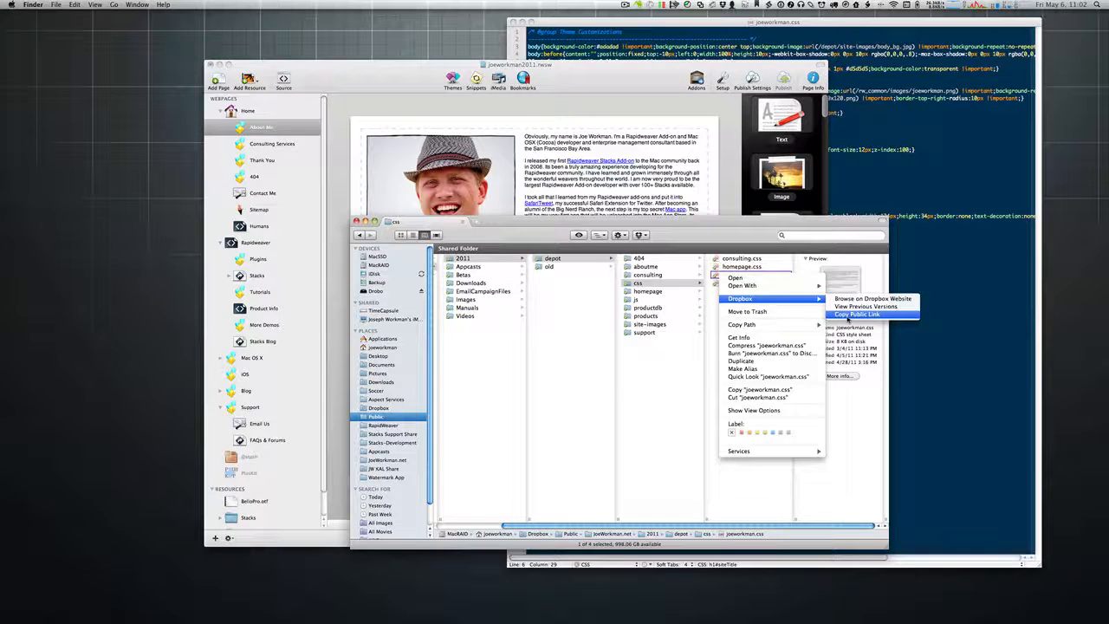
left_click(848, 314)
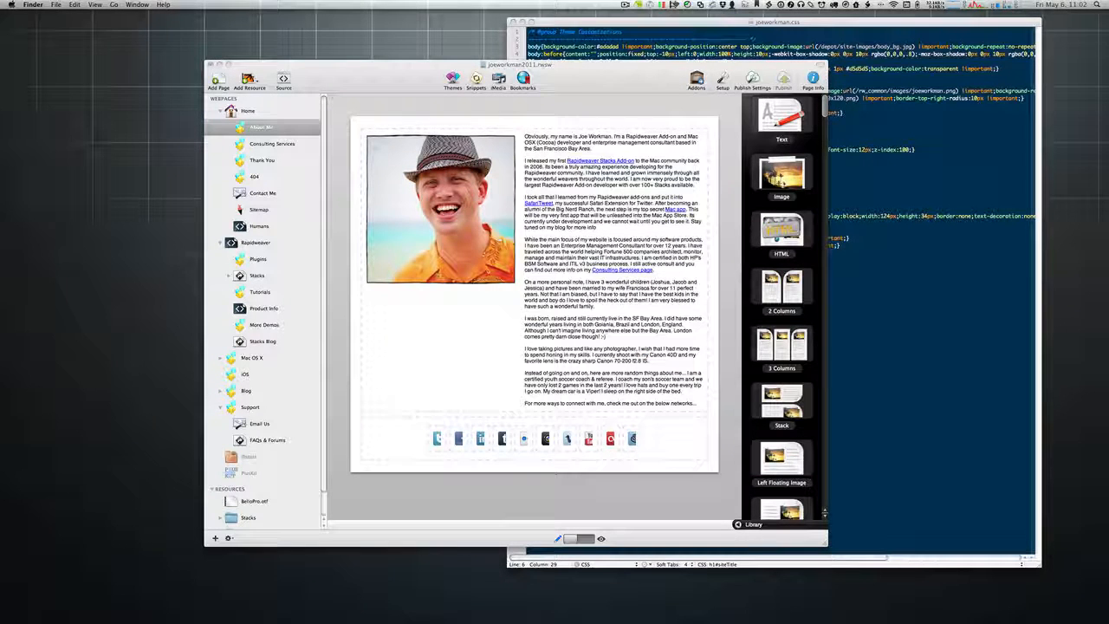
Step: Point the About Me custom header's stylesheet link at the Dropbox copy of joeworkman.css
left_click(617, 281)
key("super+shift+i")
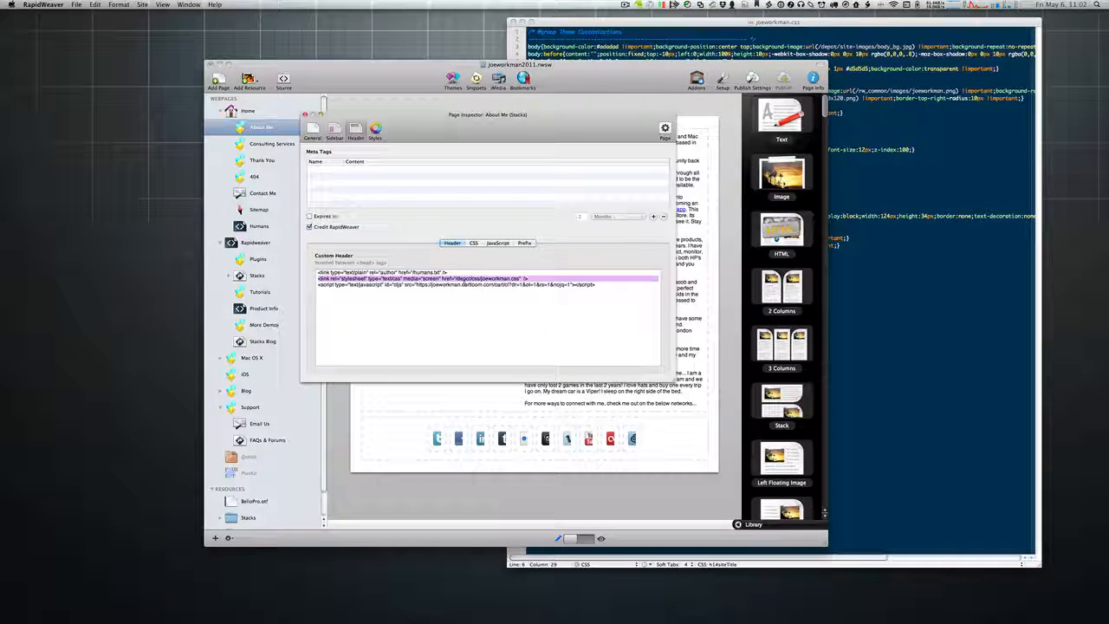
left_click_drag(457, 279, 522, 279)
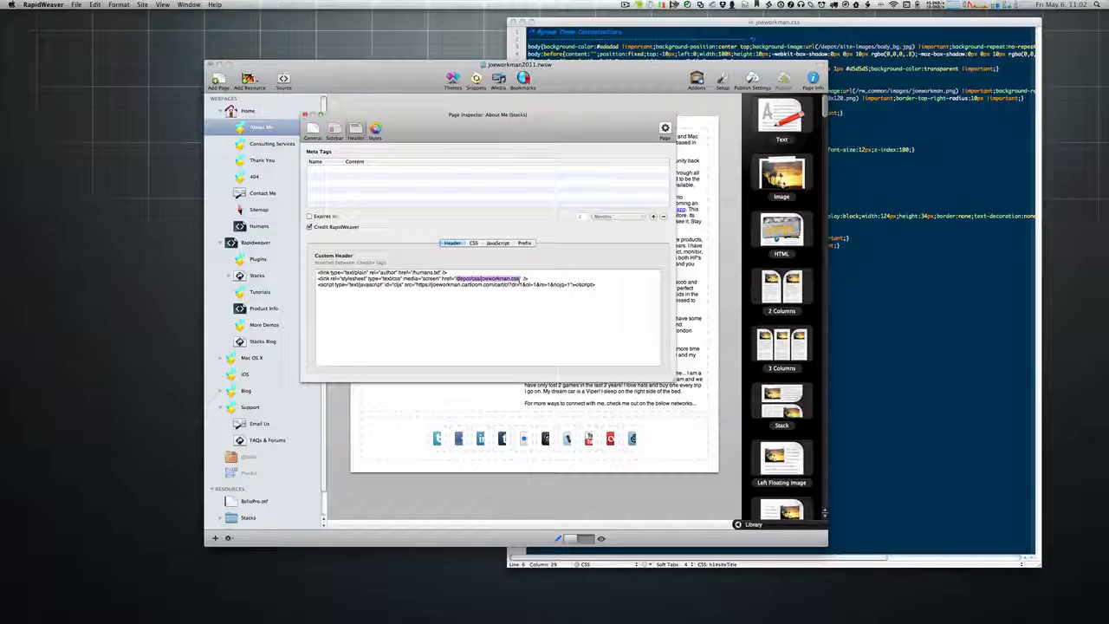
key("BackSpace")
key("super+v")
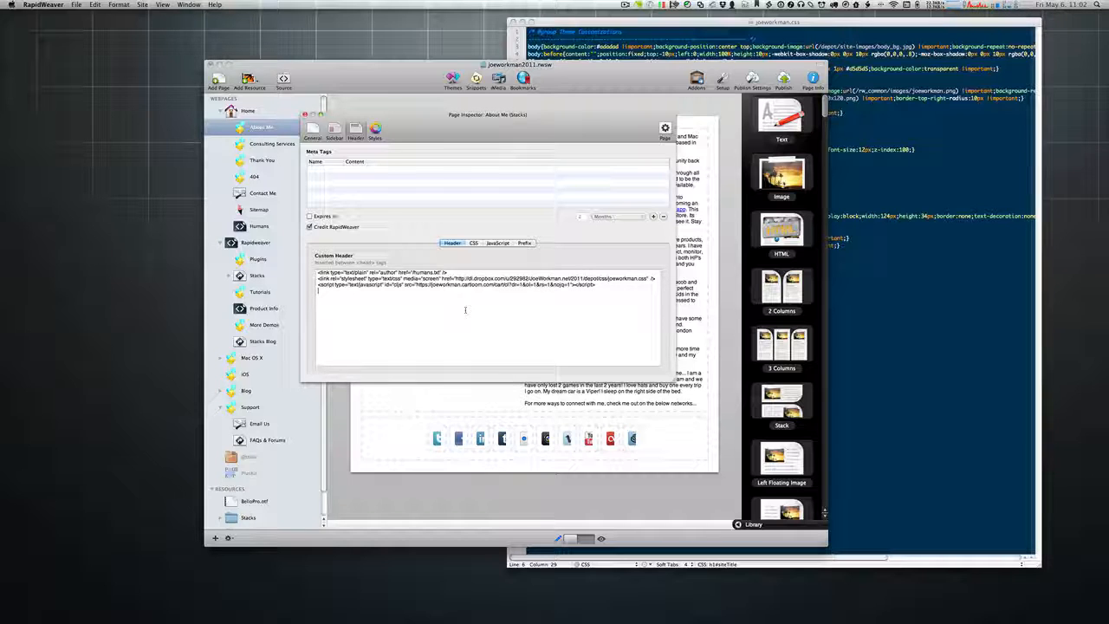
Step: Copy the whole stylesheet link line and start a new TextEdit document
left_click(514, 306)
triple_click(354, 278)
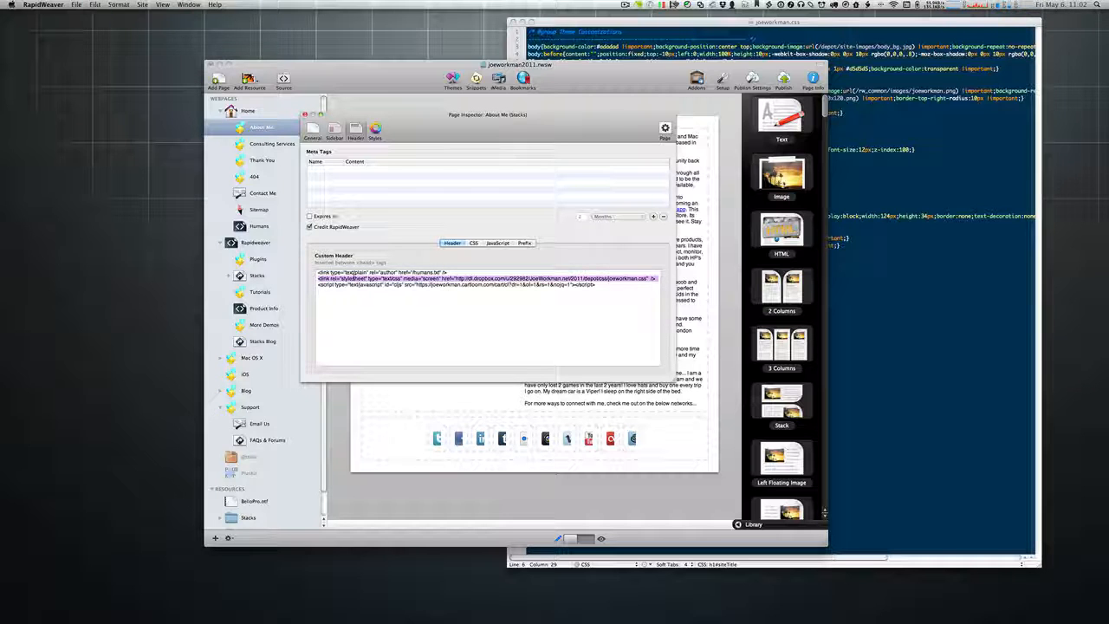
key("super+shift+i")
key("super+space")
type("textedit")
key("Return")
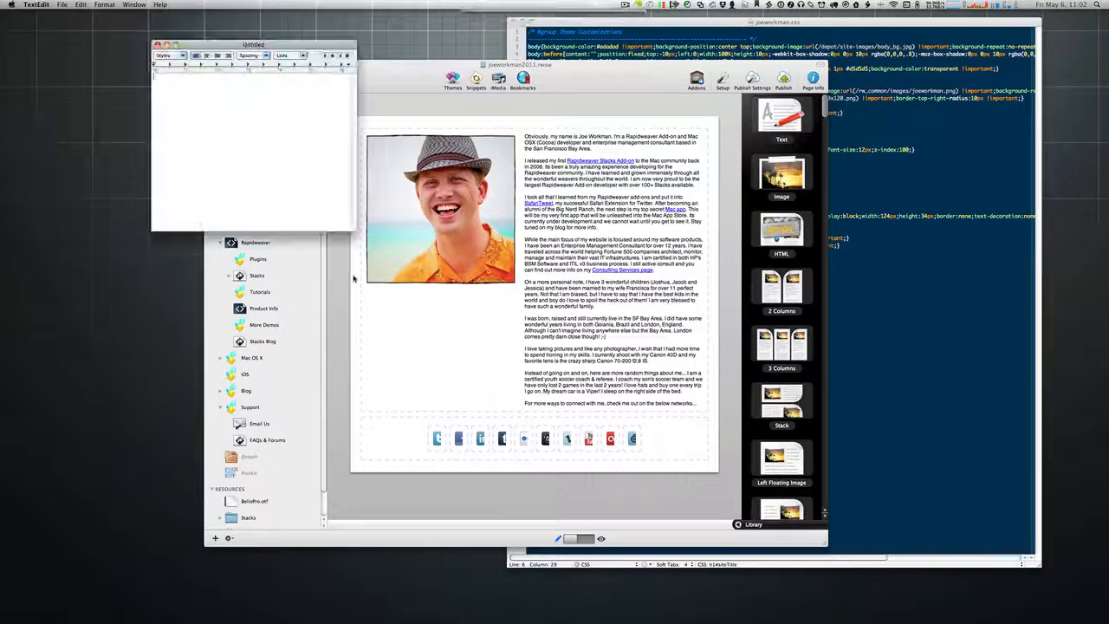
Step: Paste the stylesheet link into TextEdit, enlarge its text, add blank lines, and shrink the window
key("super+v")
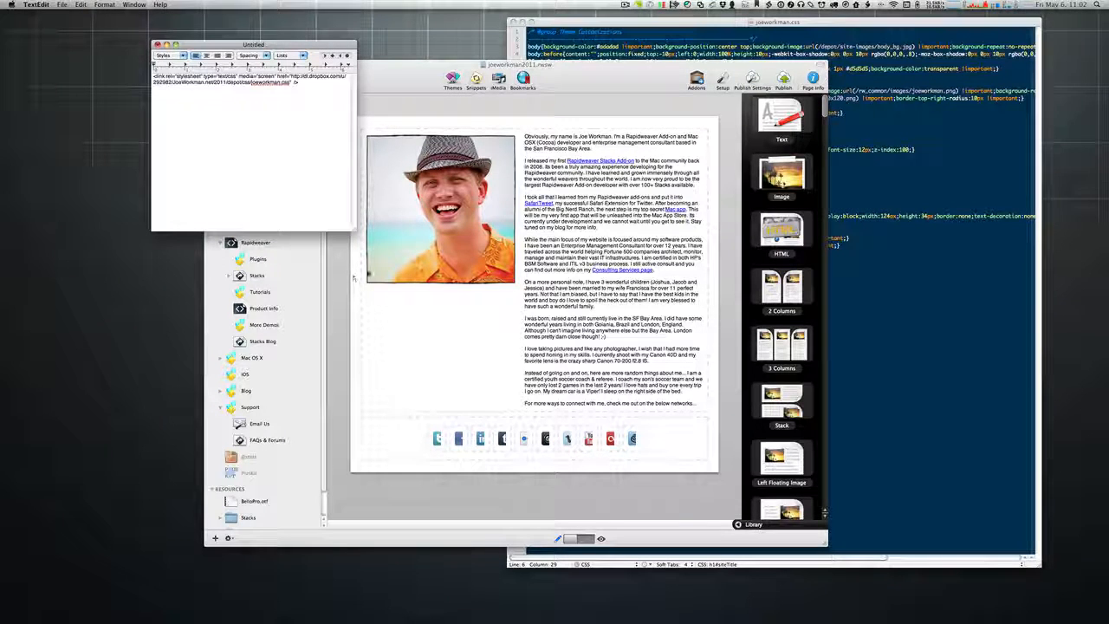
key("super+alt+Up")
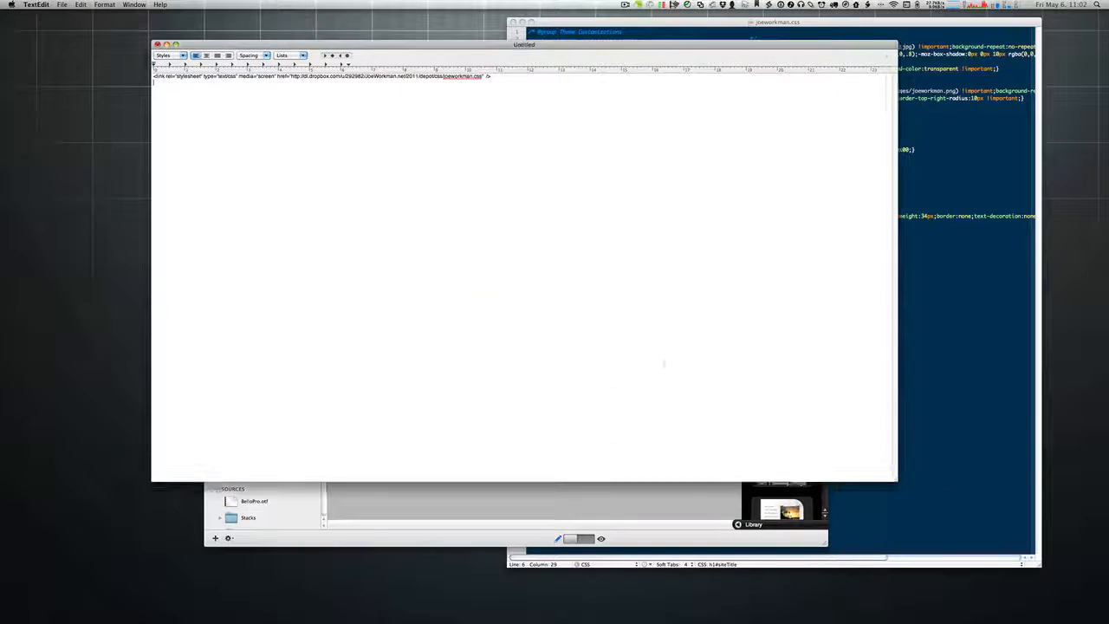
triple_click(439, 76)
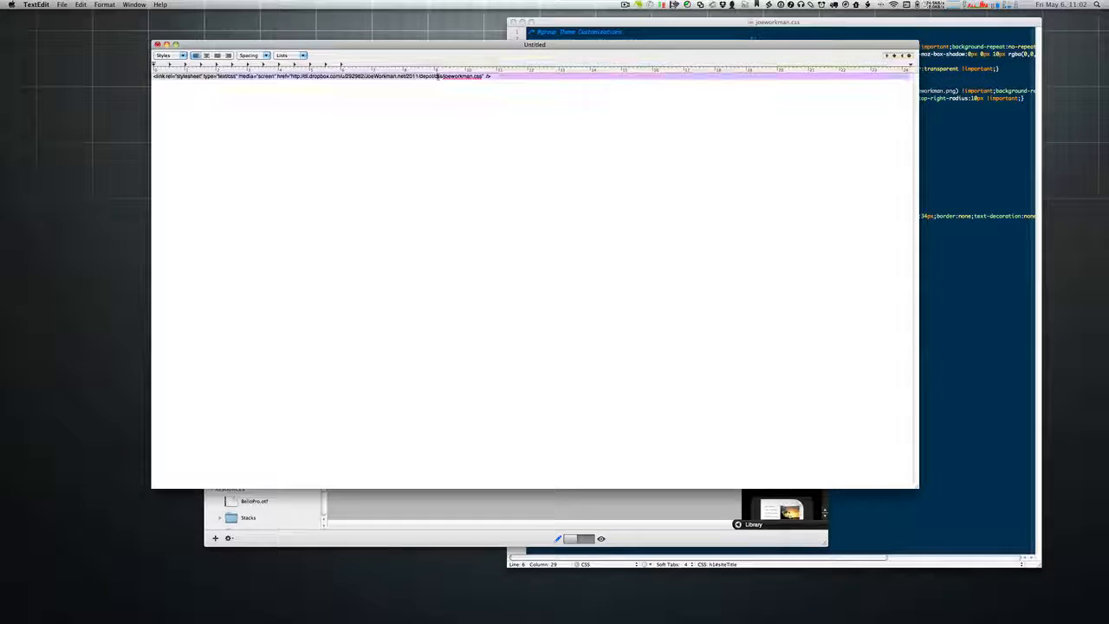
key("super+plus")
key("super+plus")
key("super+plus")
key("super+plus")
key("super+plus")
key("super+plus")
key("super+plus")
key("super+plus")
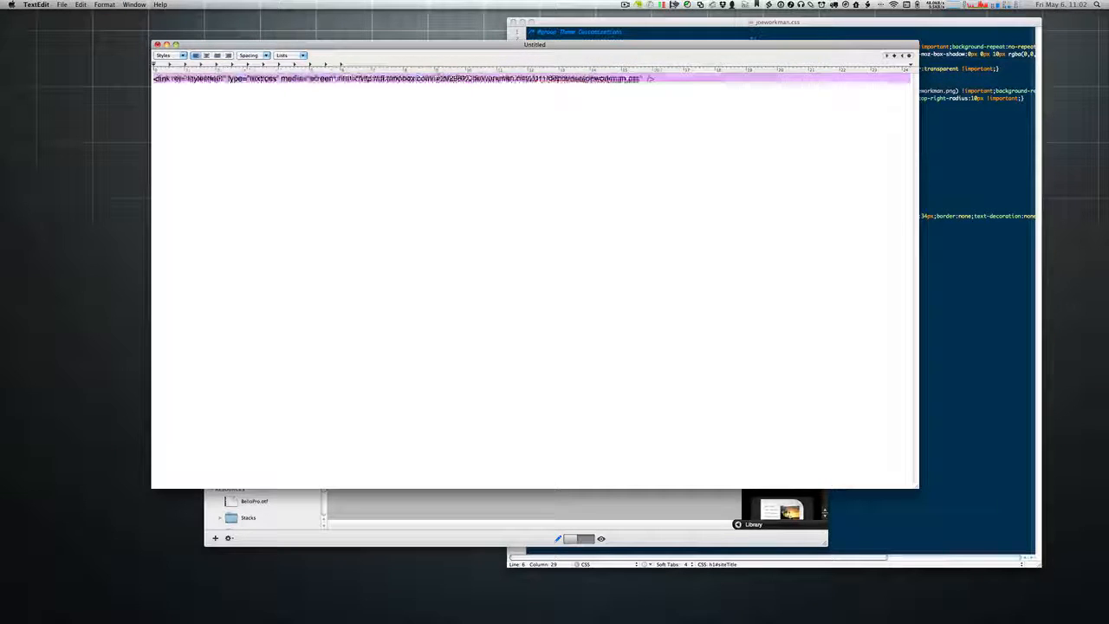
key("Left")
key("Return")
key("Return")
key("Return")
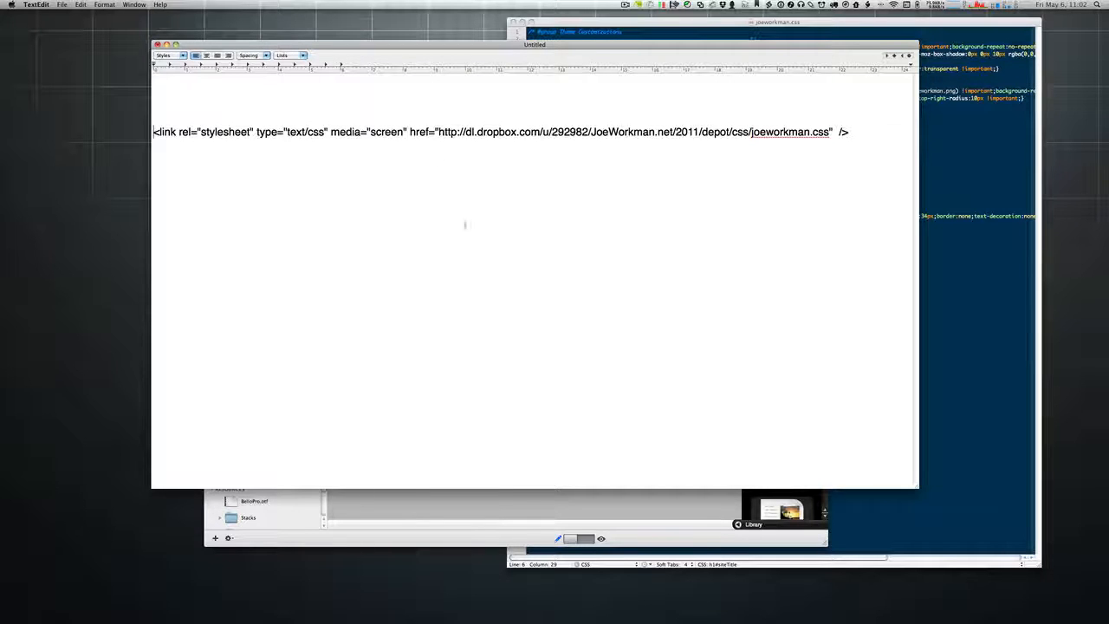
left_click_drag(915, 487, 879, 205)
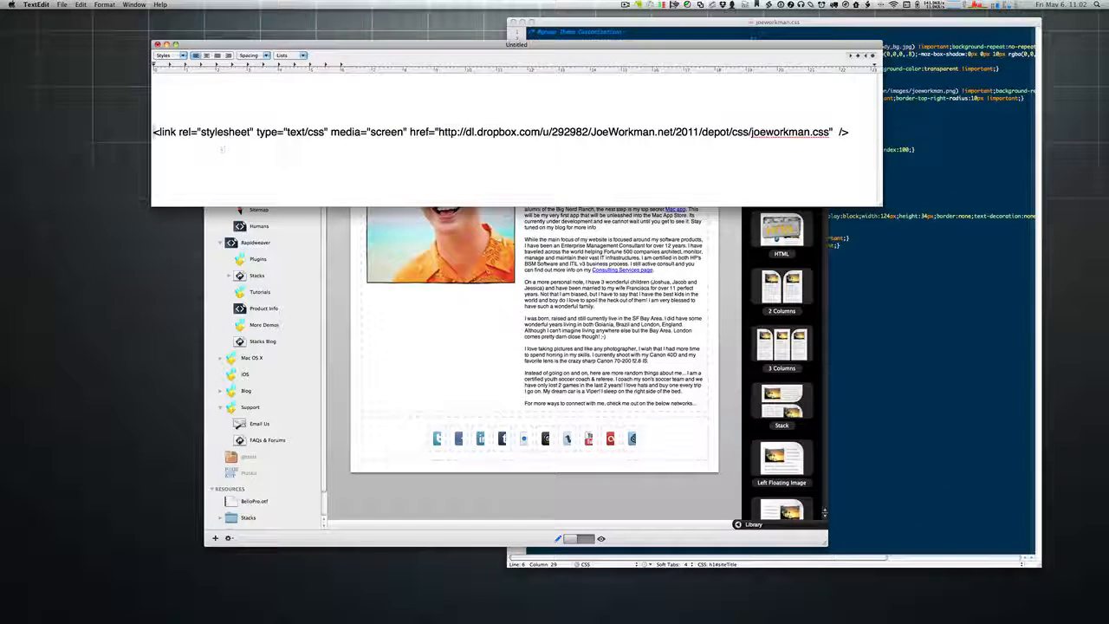
Step: Highlight the link tag line and its opening <link to point them out
triple_click(165, 133)
left_click(165, 132)
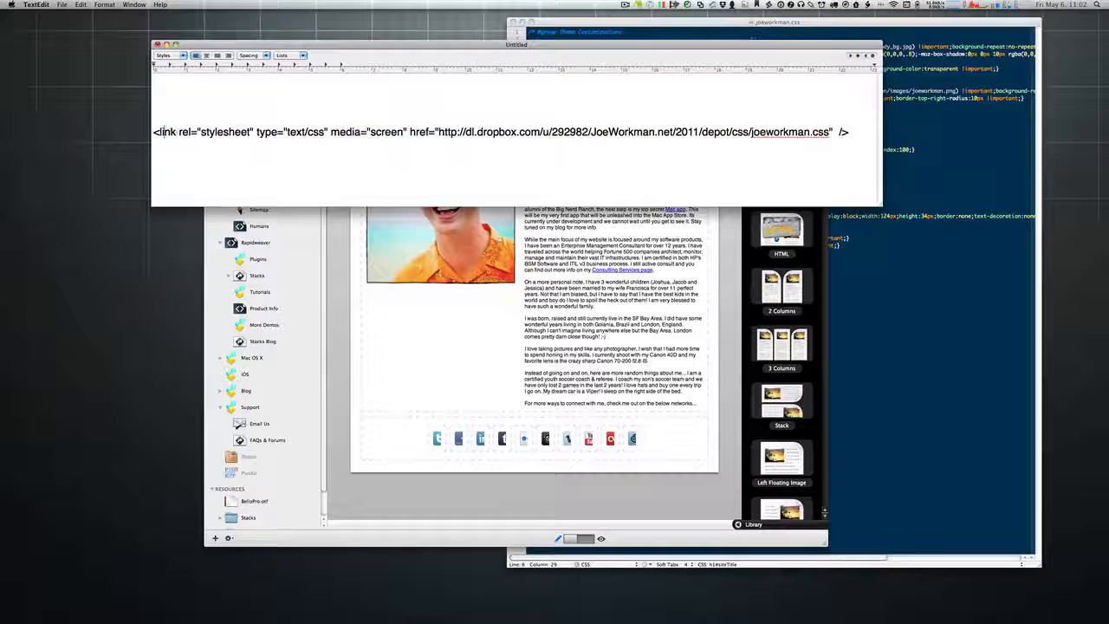
left_click_drag(176, 133, 155, 132)
left_click(207, 132)
left_click_drag(179, 133, 153, 132)
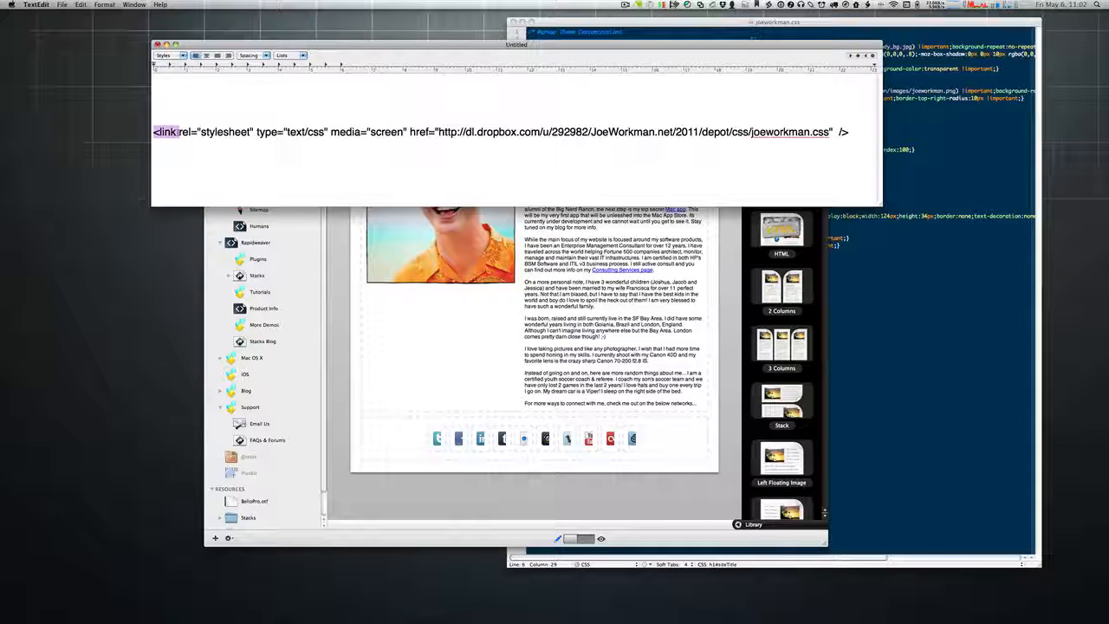
left_click(178, 133)
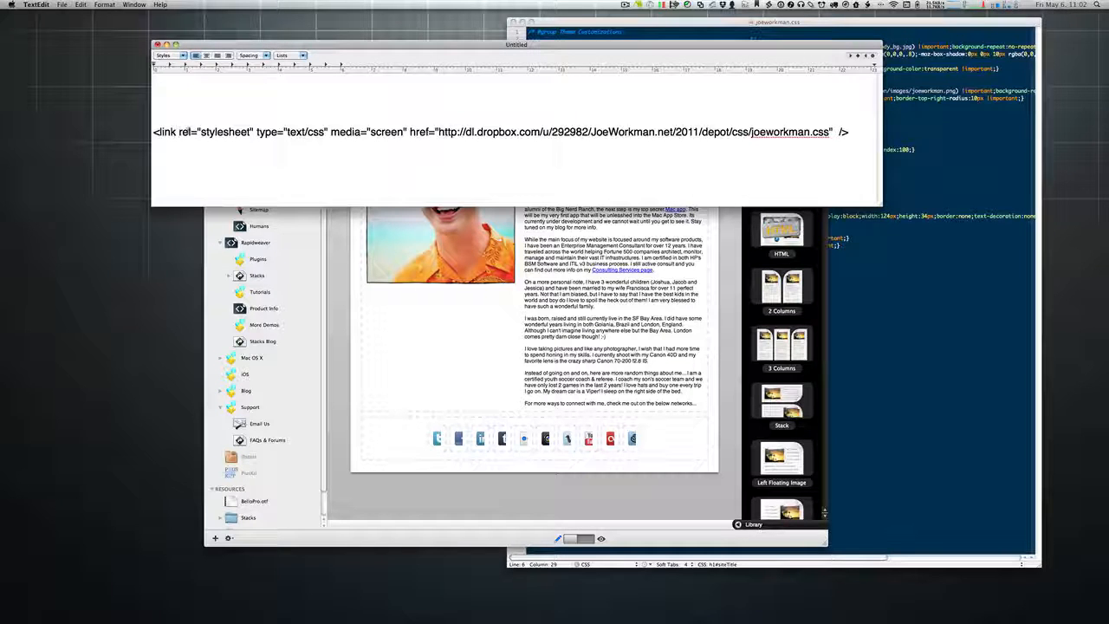
Step: Close the TextEdit note without saving and bring RapidWeaver forward
triple_click(189, 132)
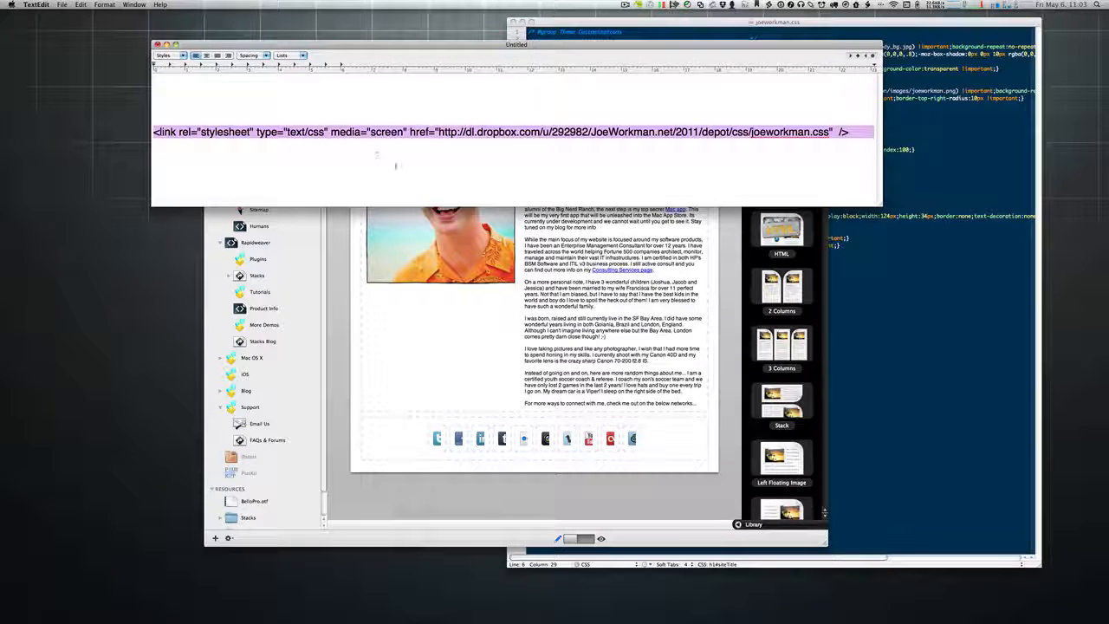
left_click(423, 159)
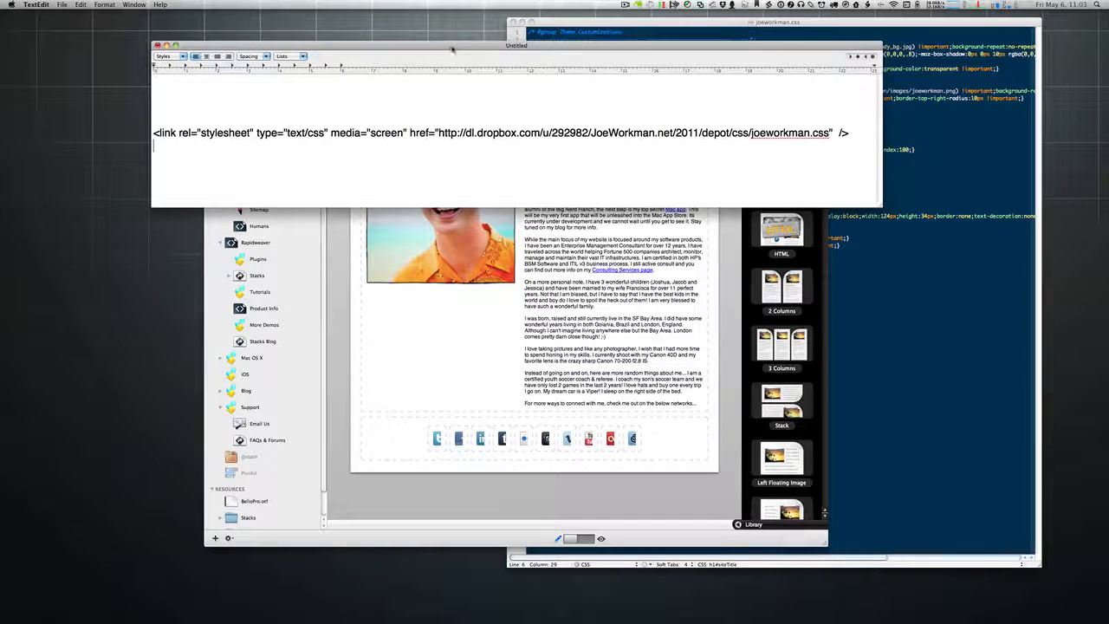
key("super+w")
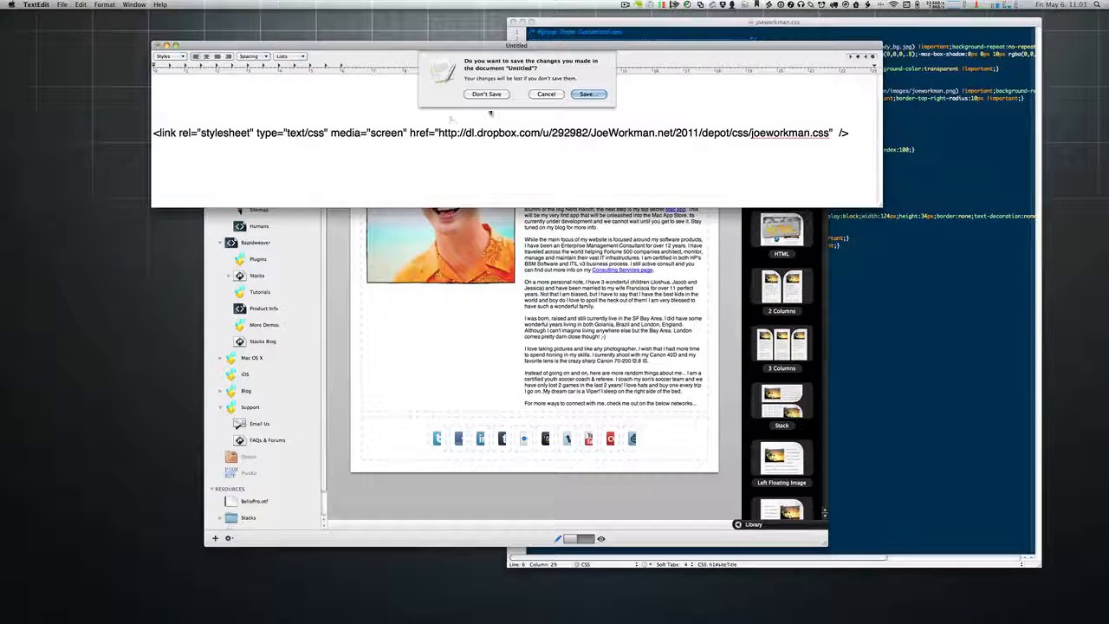
left_click(486, 93)
left_click_drag(619, 79, 584, 86)
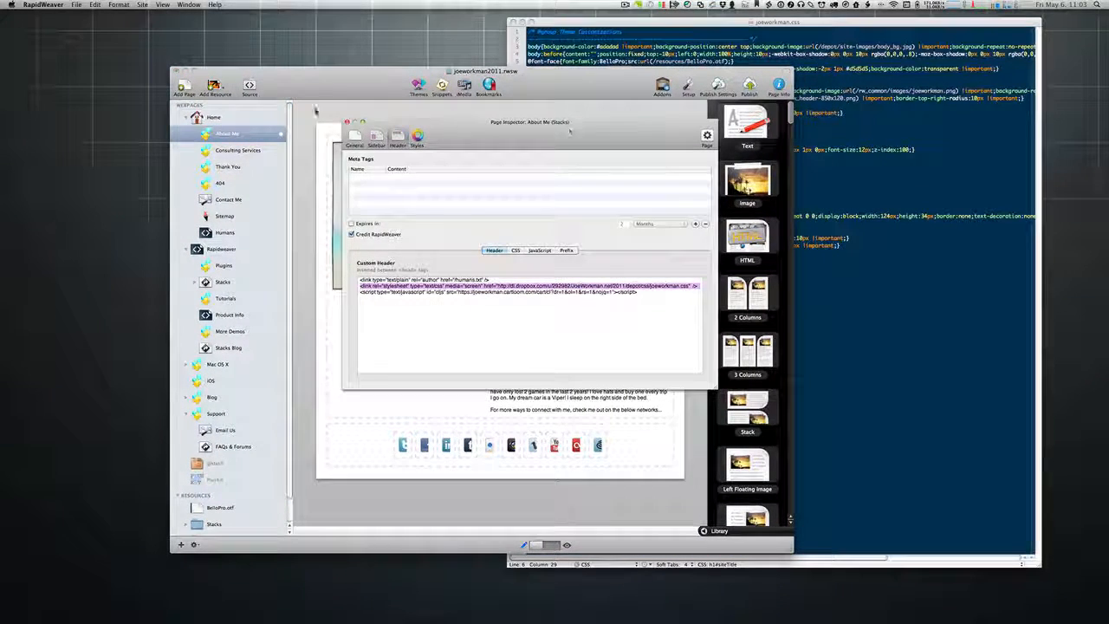
Step: Close the About Me page inspector and hide the CSS editor window
left_click(347, 123)
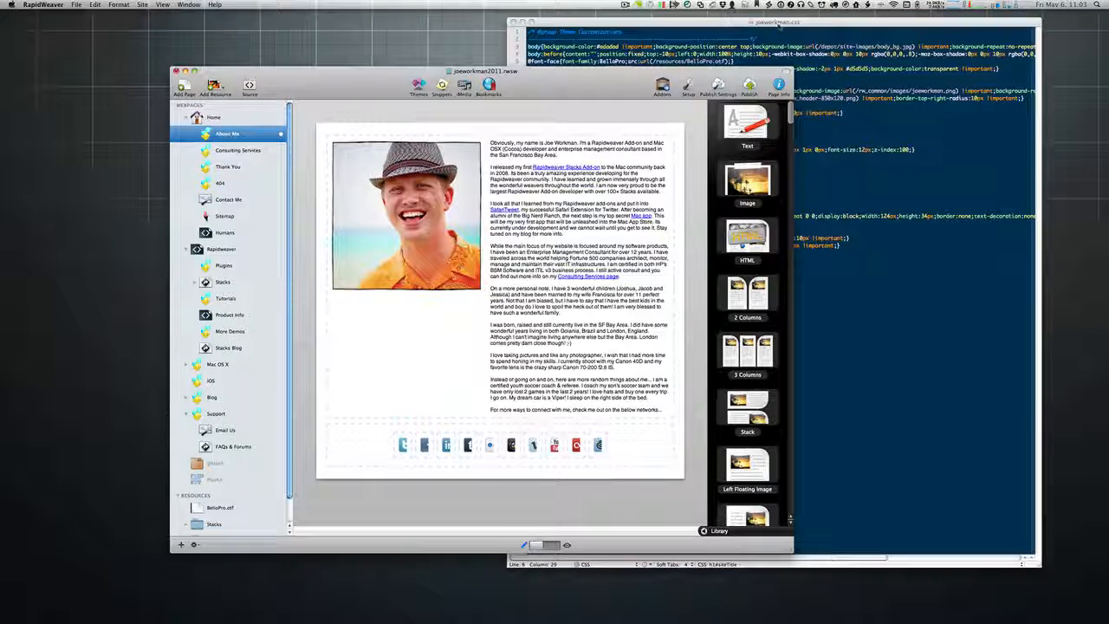
left_click(852, 116)
key("super+w")
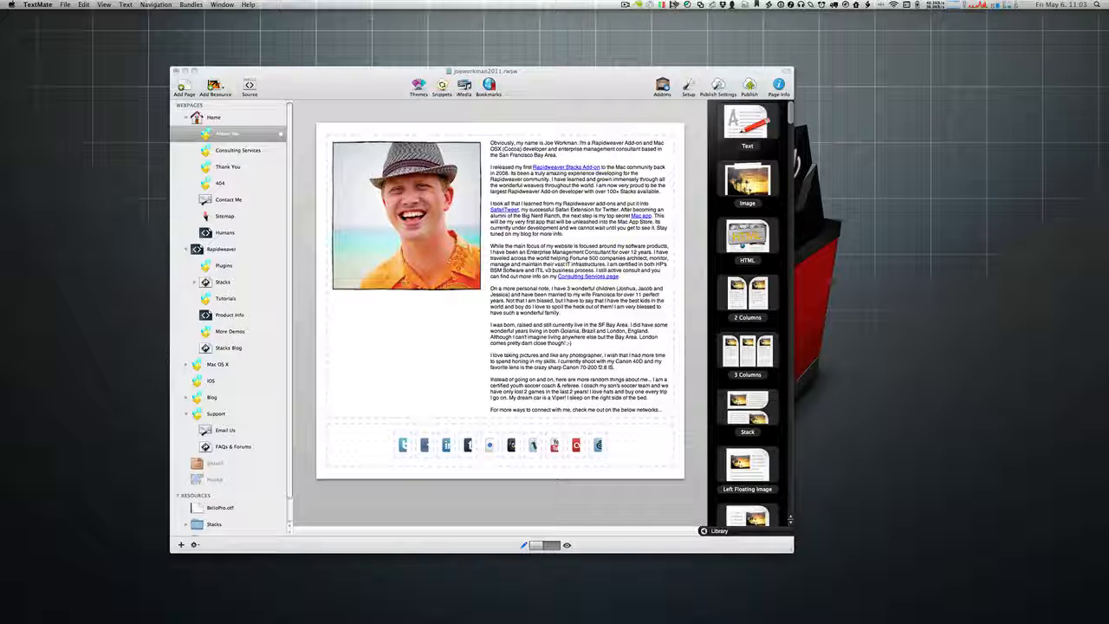
Step: Collapse the pages under Home, hide RapidWeaver, and switch to Safari
left_click_drag(576, 96, 668, 113)
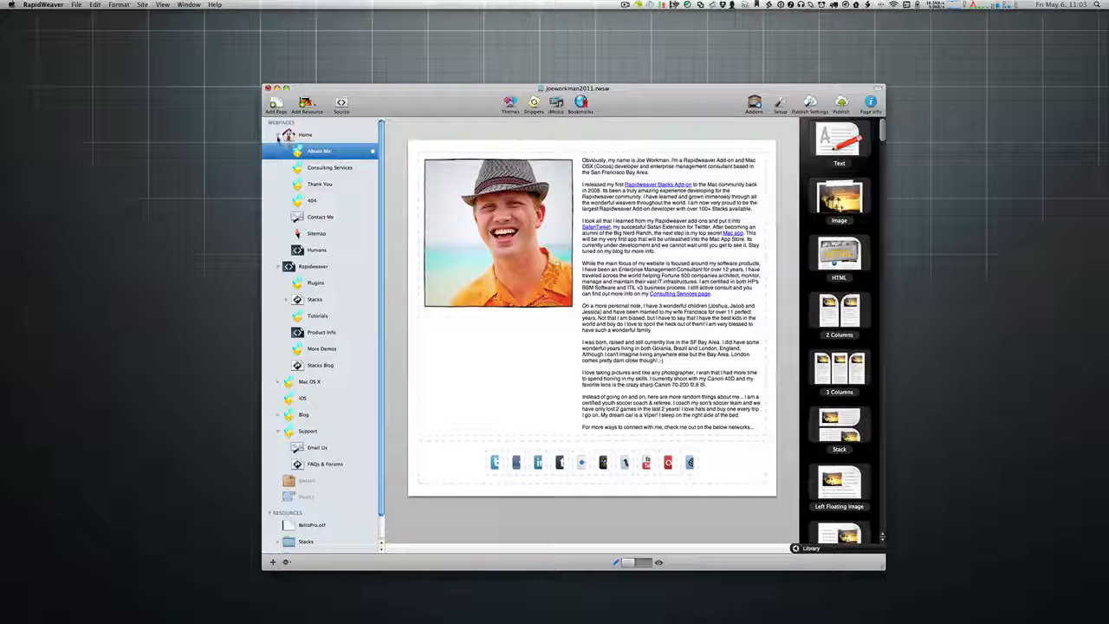
left_click(279, 134)
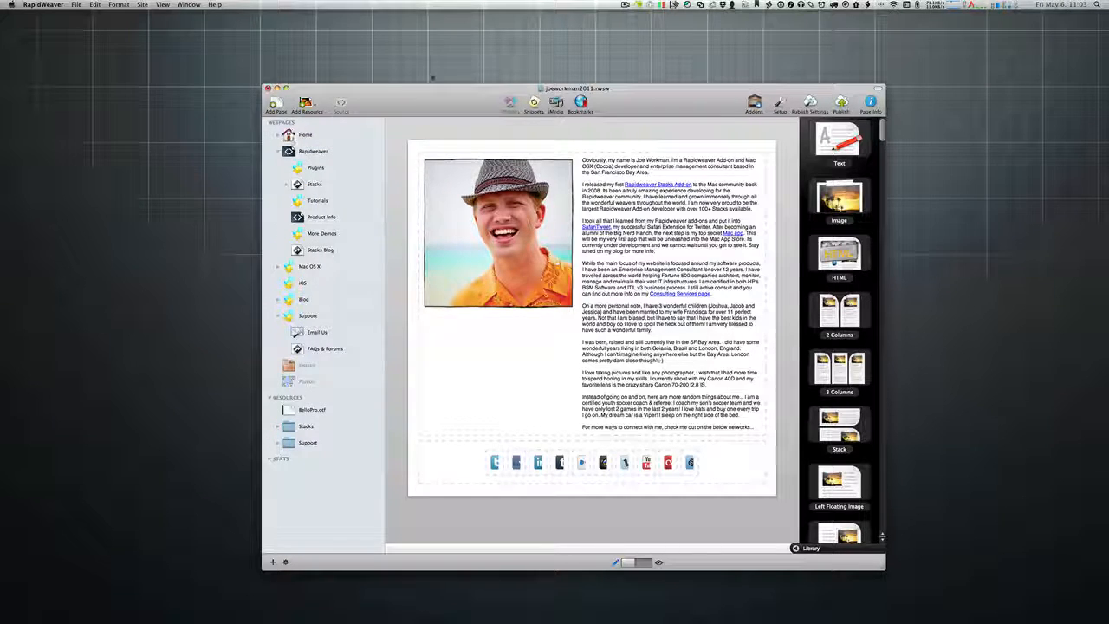
key("super+w")
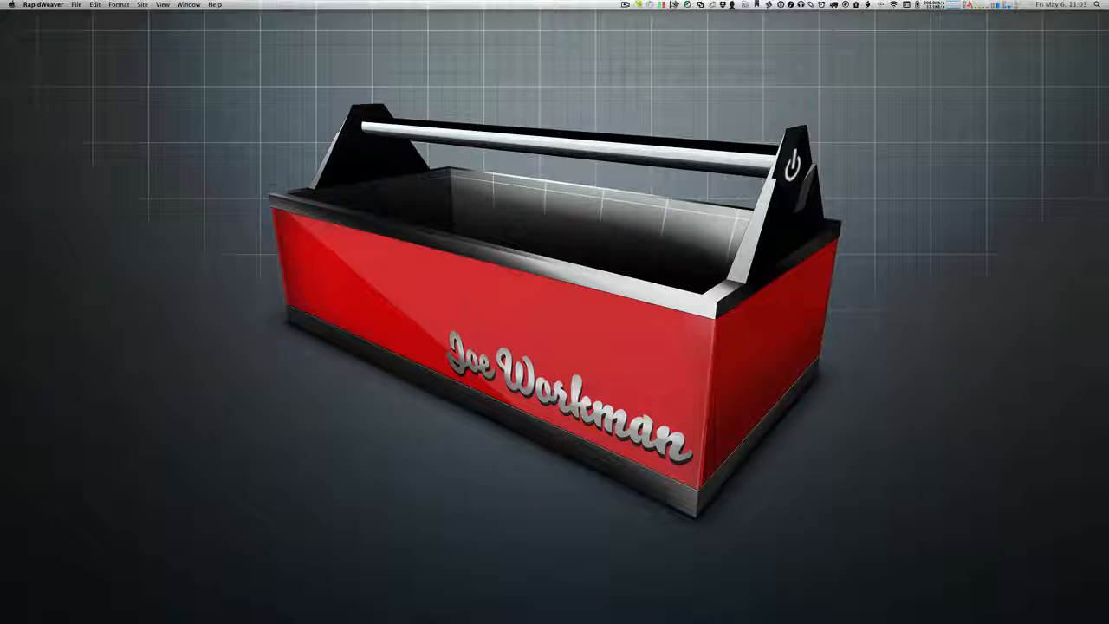
key("super+Tab")
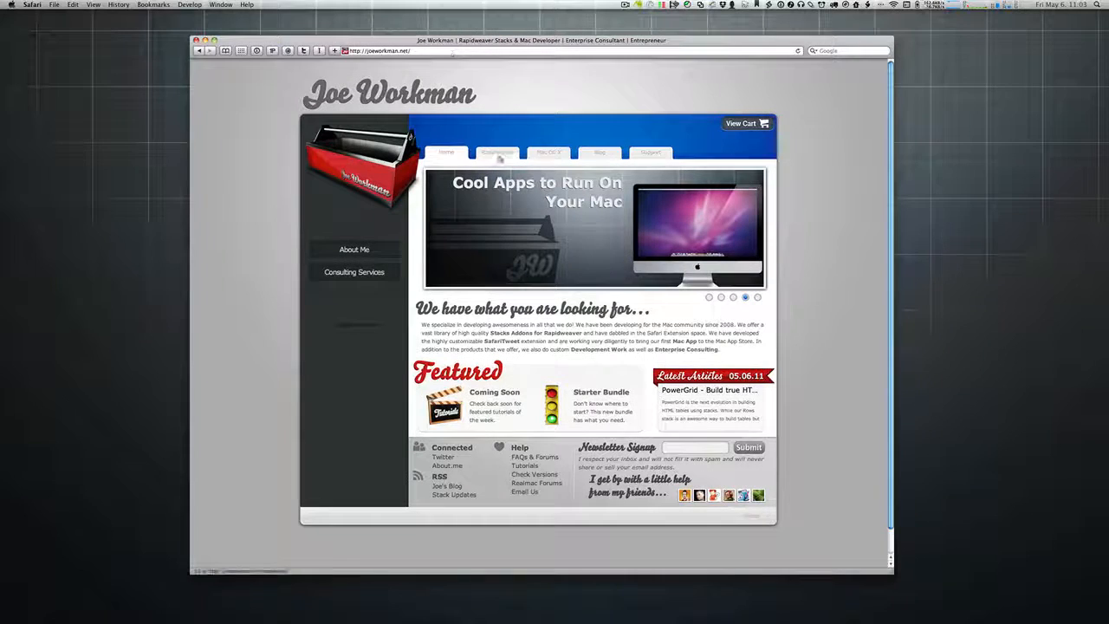
Step: Browse the Rapidweaver Stacks gallery filtered to CMS, look at PageLime, then return home
left_click(501, 152)
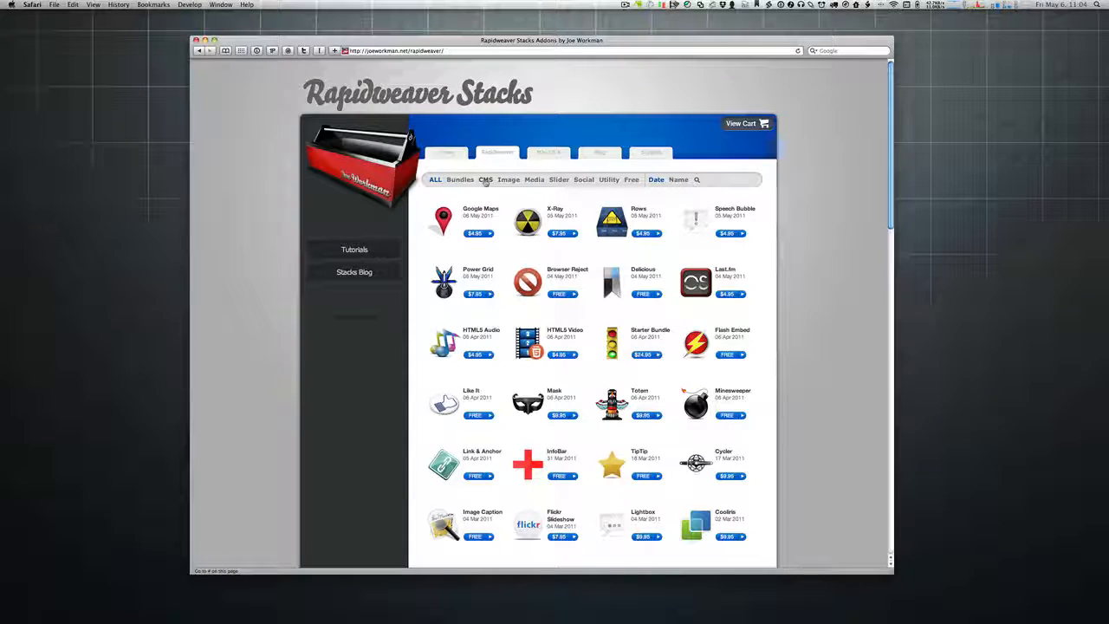
left_click(485, 180)
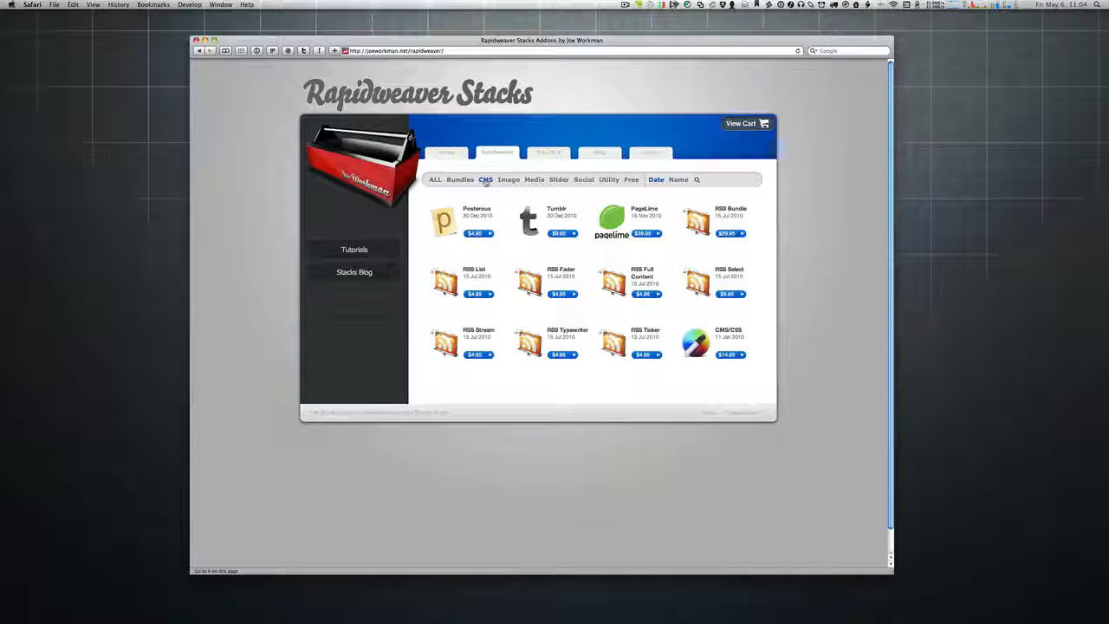
mouse_move(614, 221)
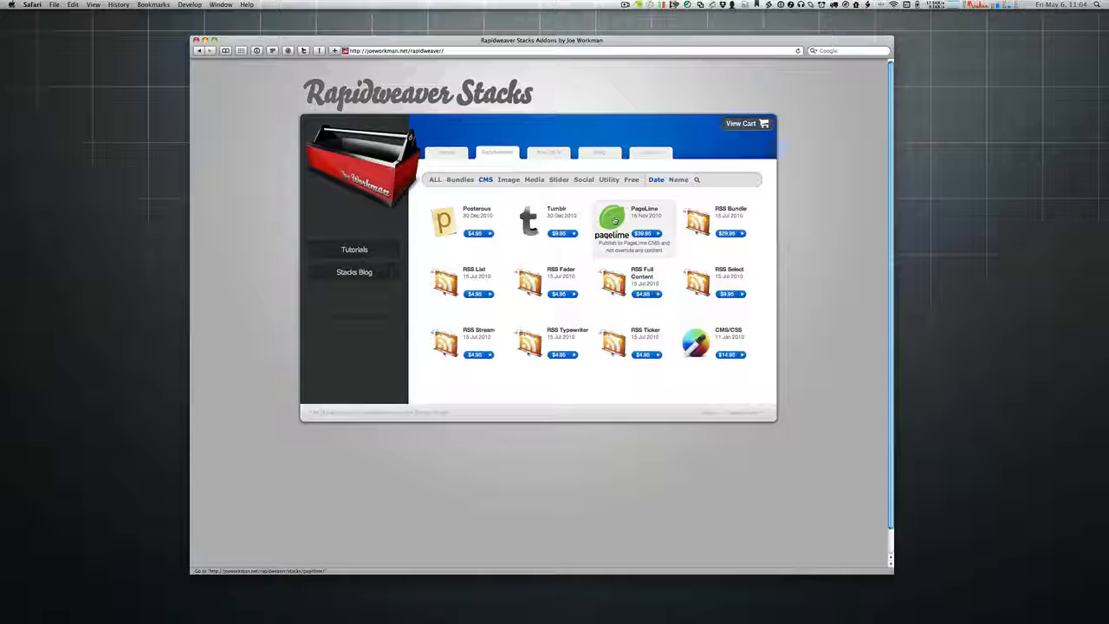
left_click(451, 150)
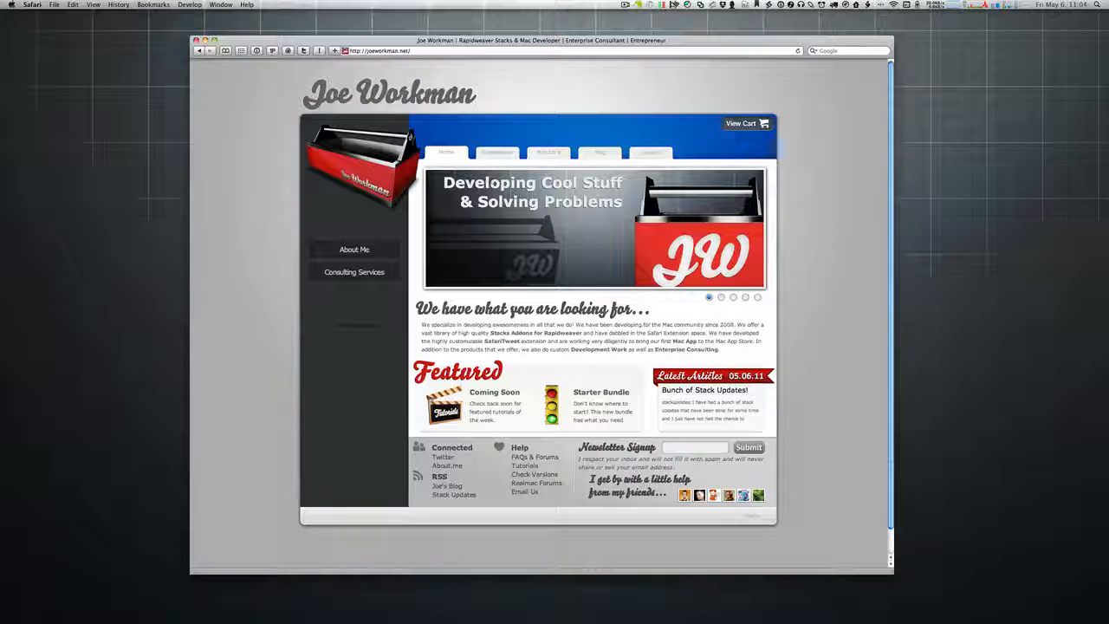
left_click_drag(421, 328, 729, 355)
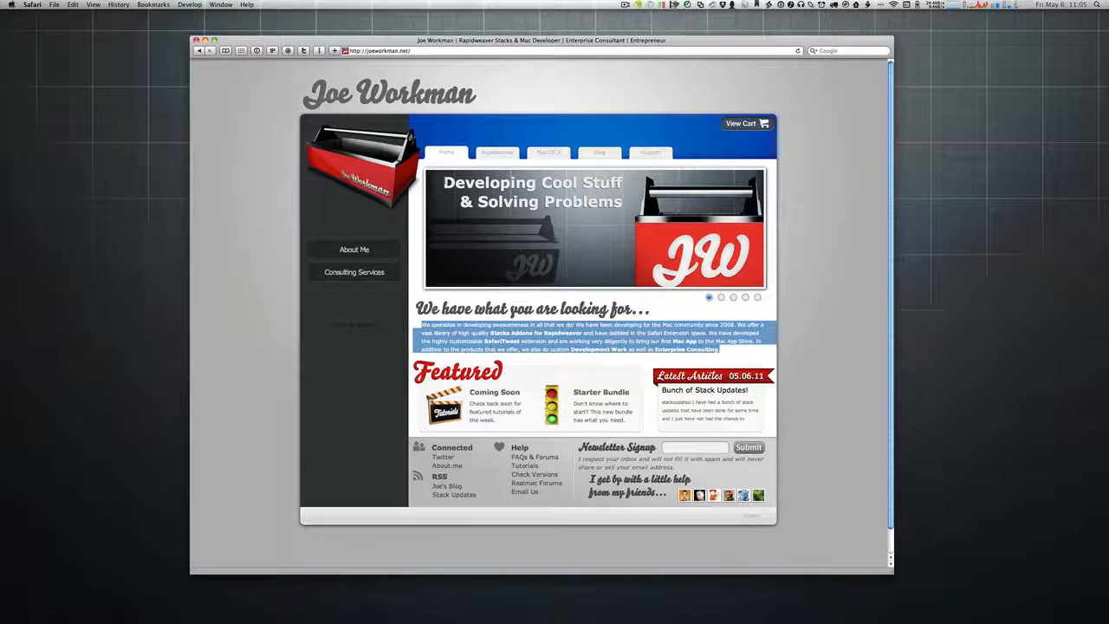
left_click_drag(430, 177, 623, 210)
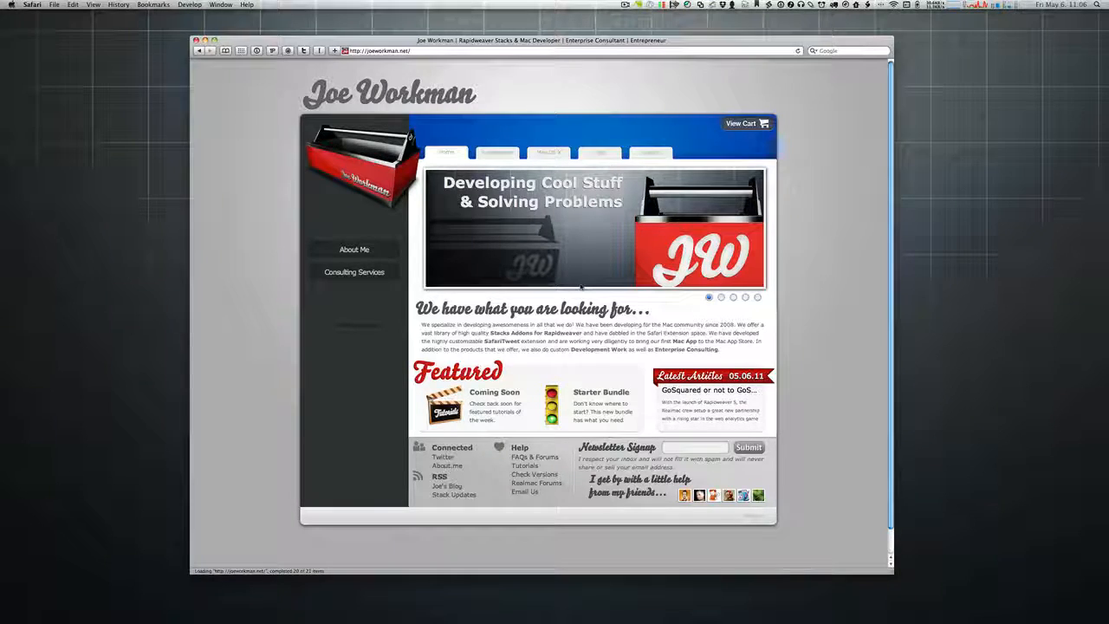
Step: Load the PageLime website in a new tab and open its pricing page
key("super+t")
type("pagep")
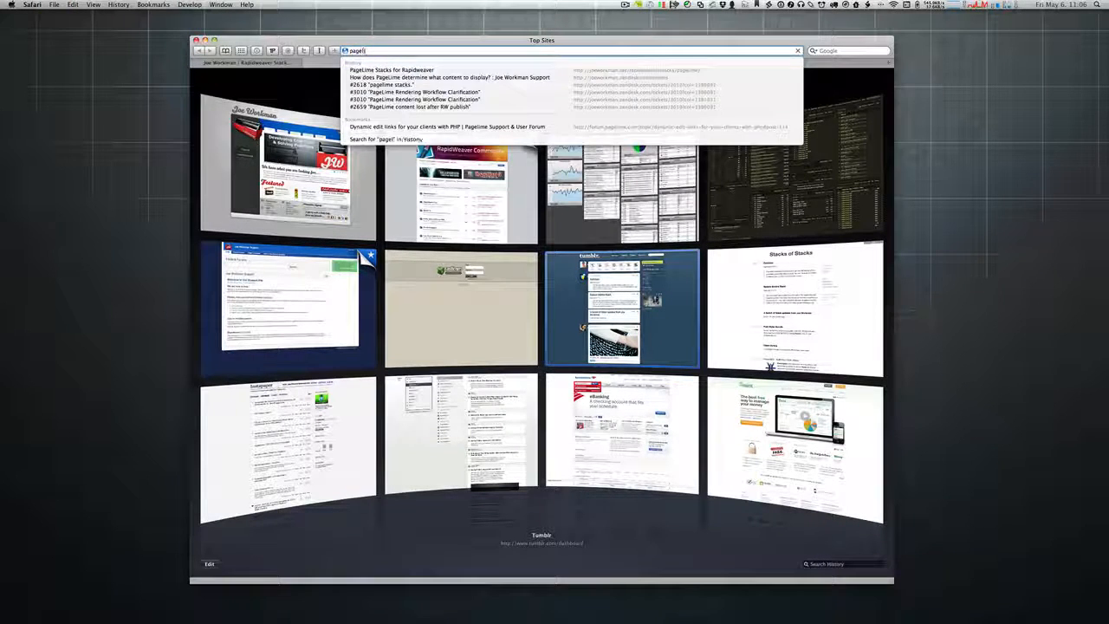
key("Return")
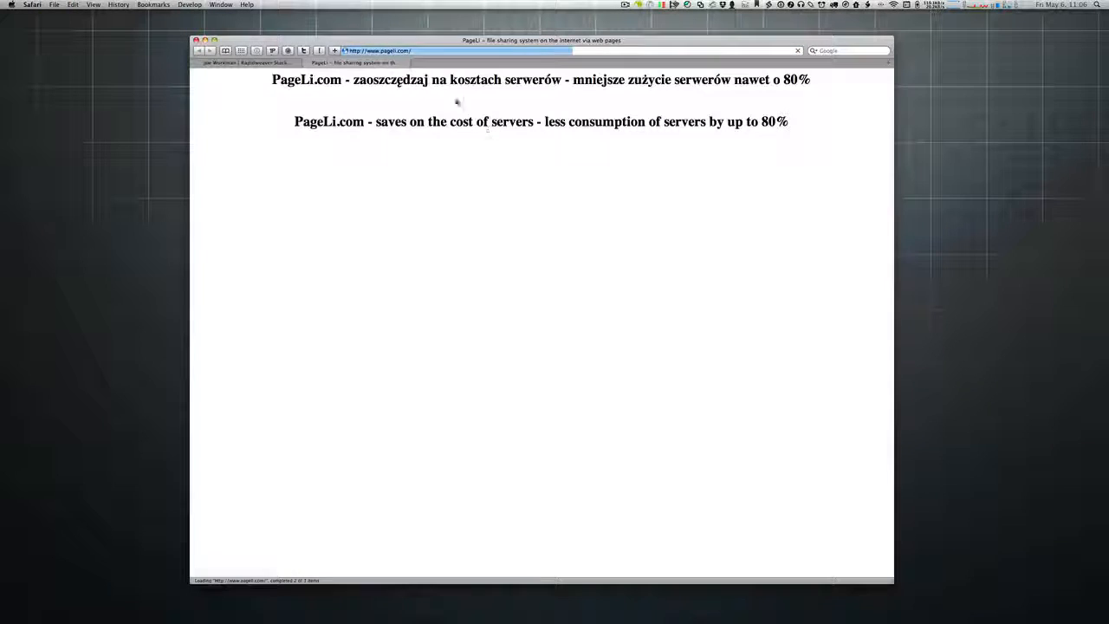
left_click(390, 51)
type("pageli")
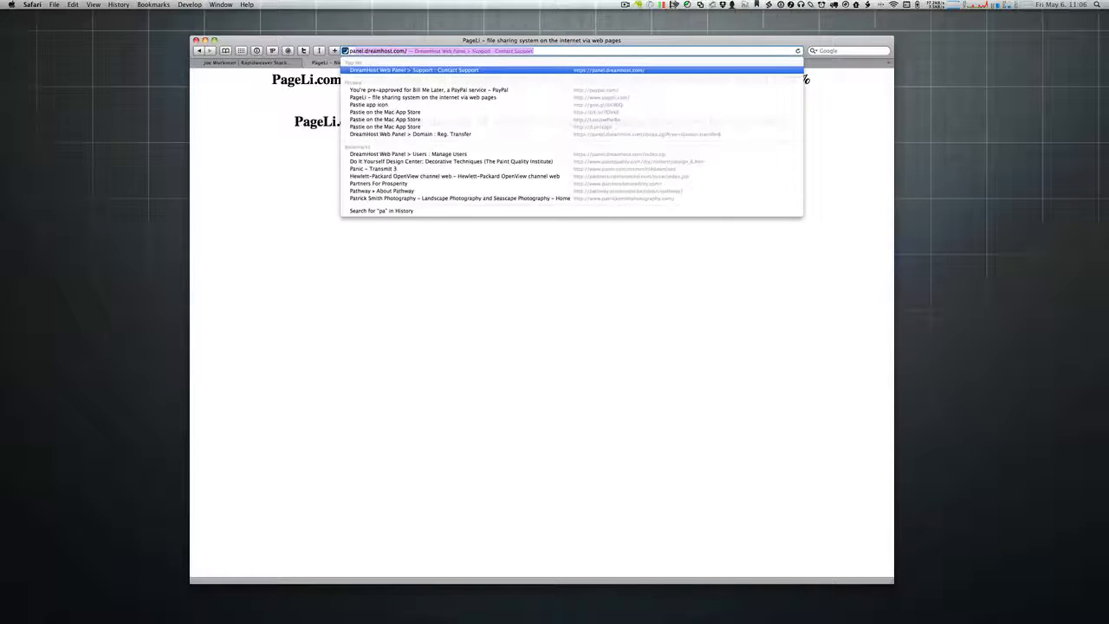
type("me.")
key("Return")
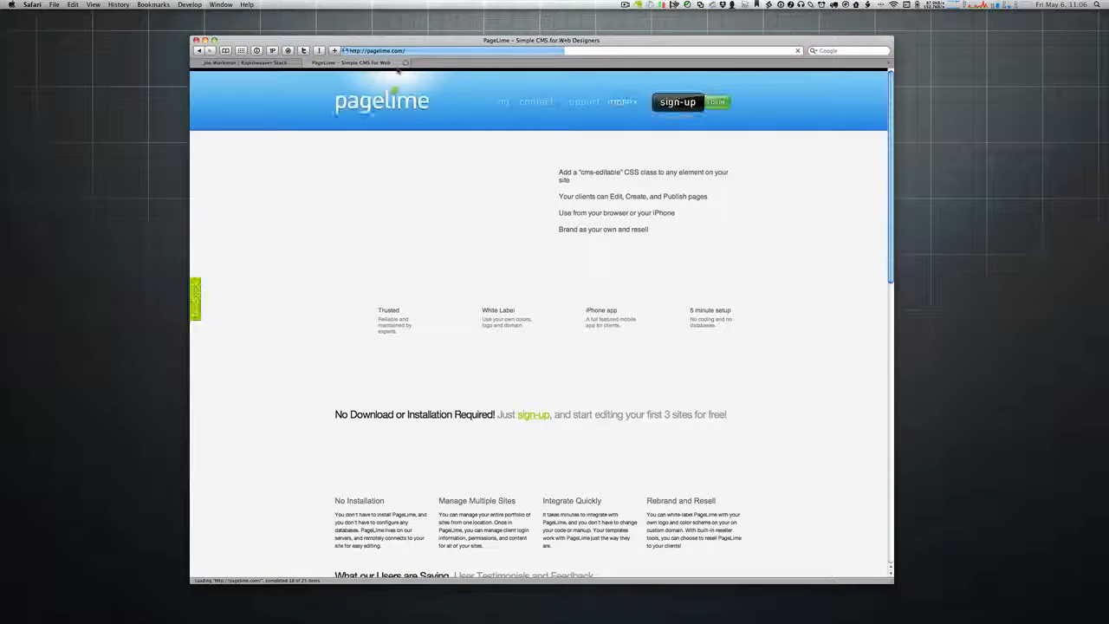
left_click(494, 103)
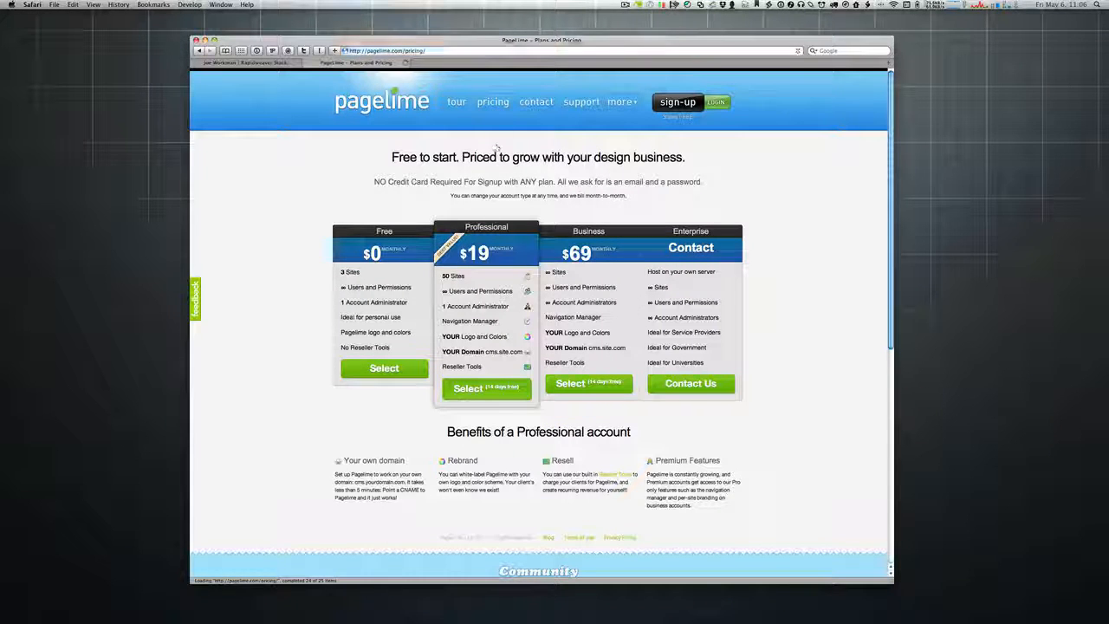
Step: Read the pricing table tooltips, then go back to the PageLime home page
mouse_move(467, 278)
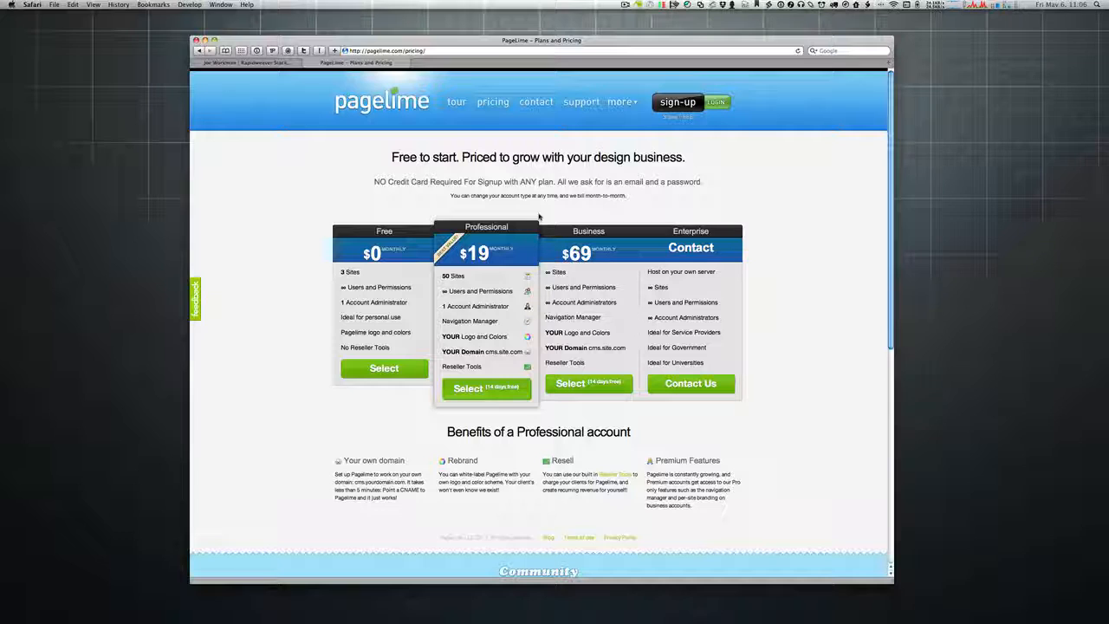
mouse_move(502, 357)
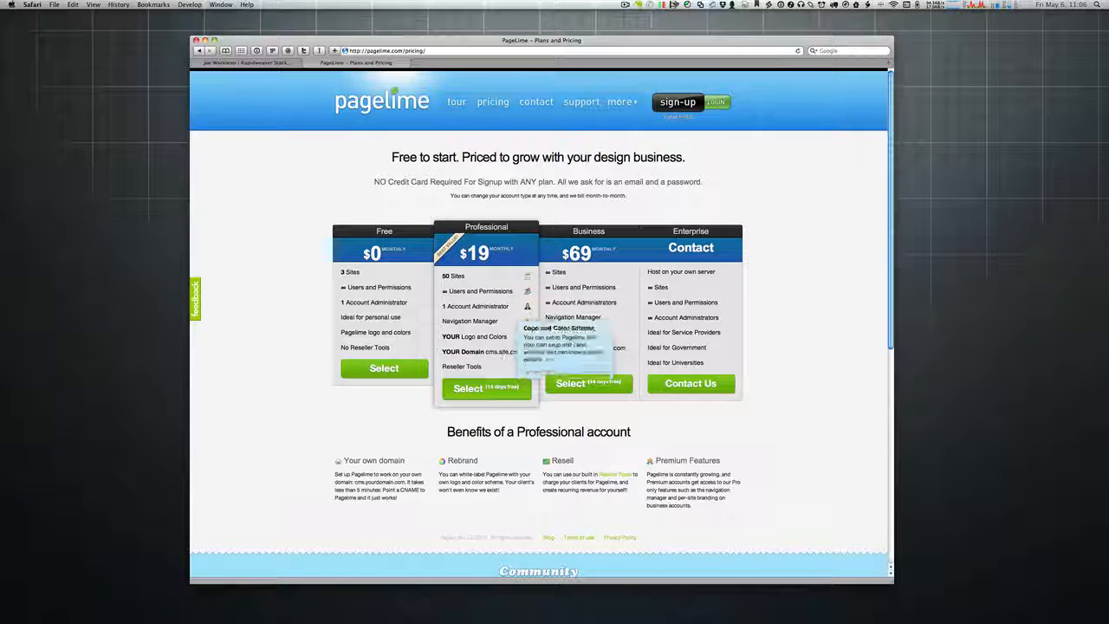
mouse_move(506, 338)
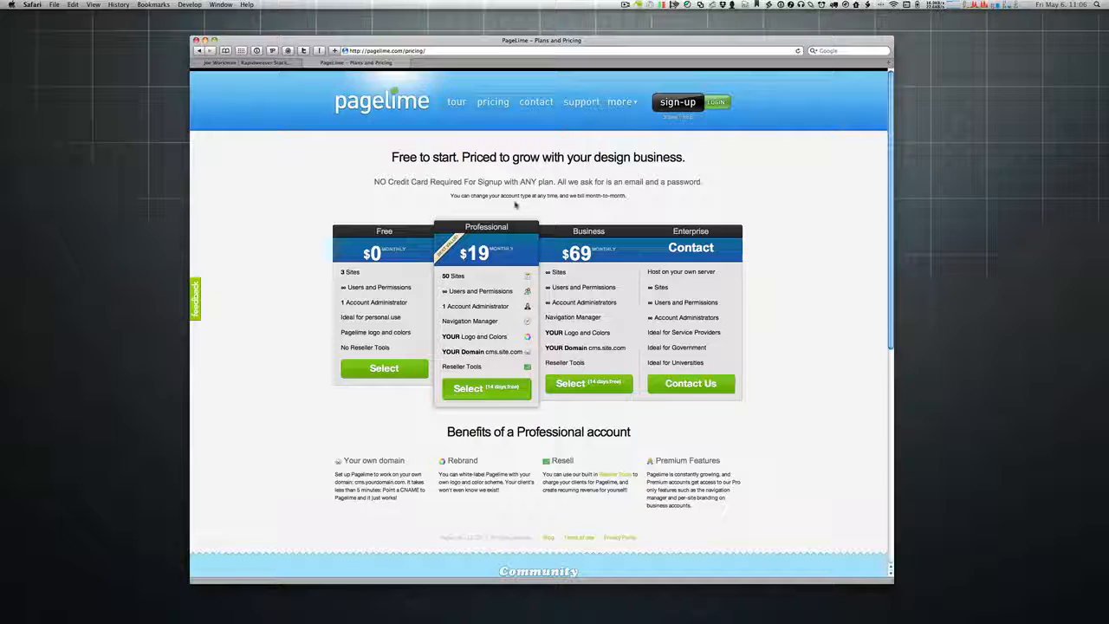
mouse_move(387, 277)
mouse_move(500, 274)
key("super+bracketleft")
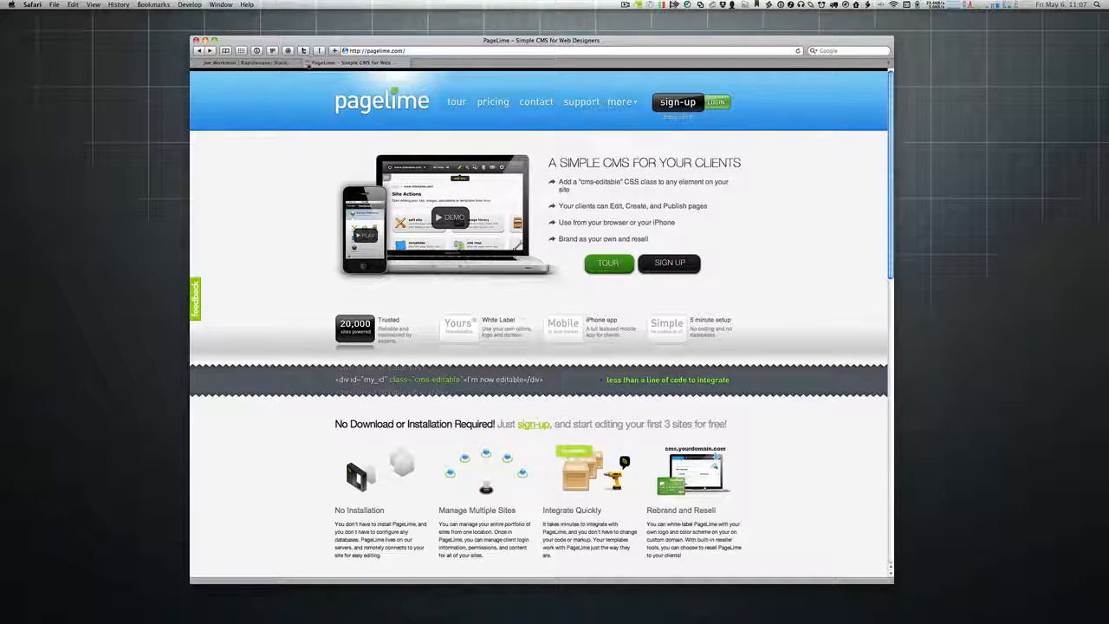
Step: Close the PageLime tab, filter the Rapidweaver Stacks gallery to CMS, then open the blog
left_click(307, 62)
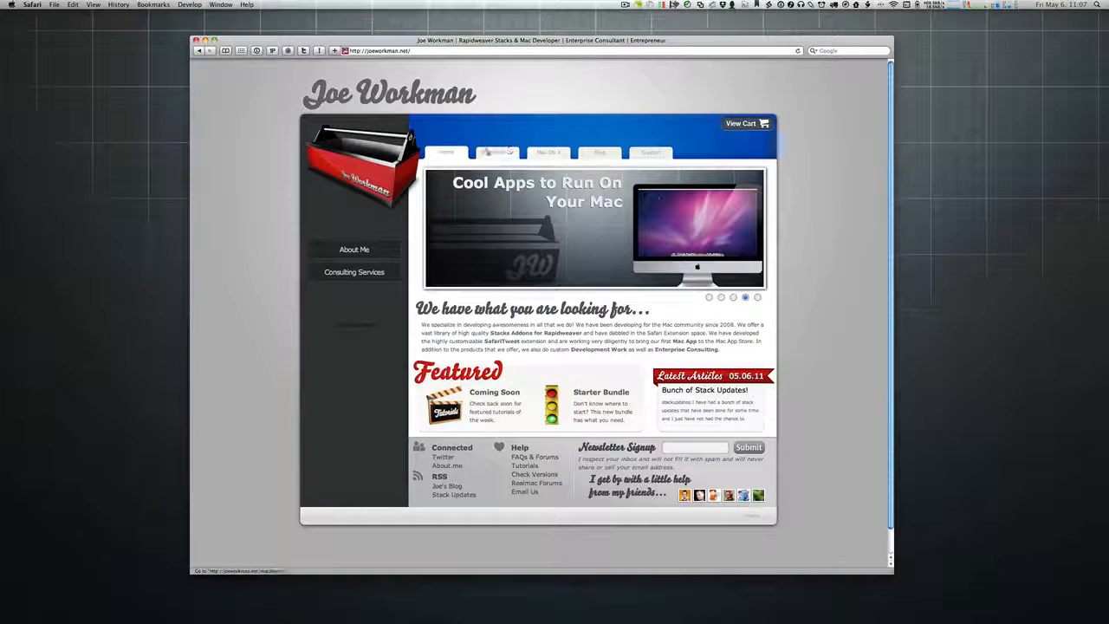
left_click(498, 153)
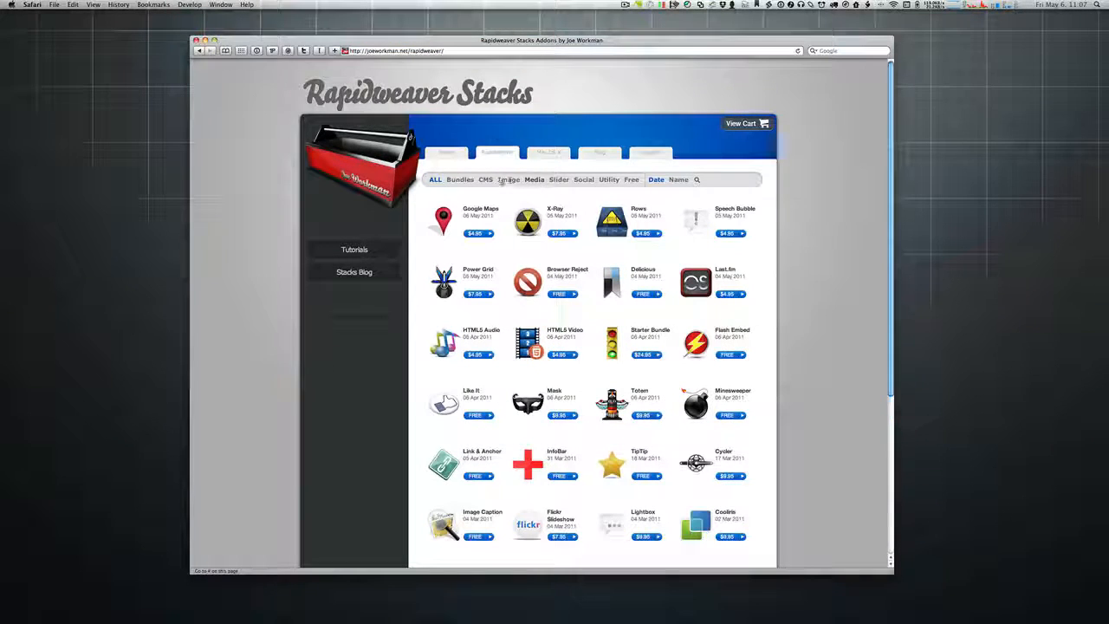
left_click(486, 180)
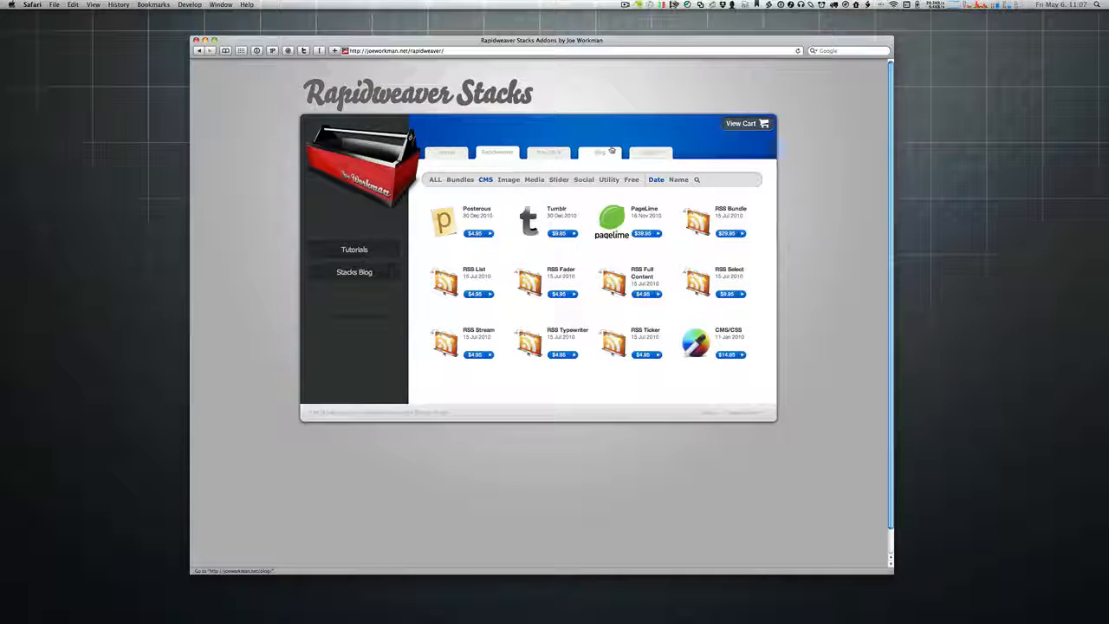
left_click(611, 151)
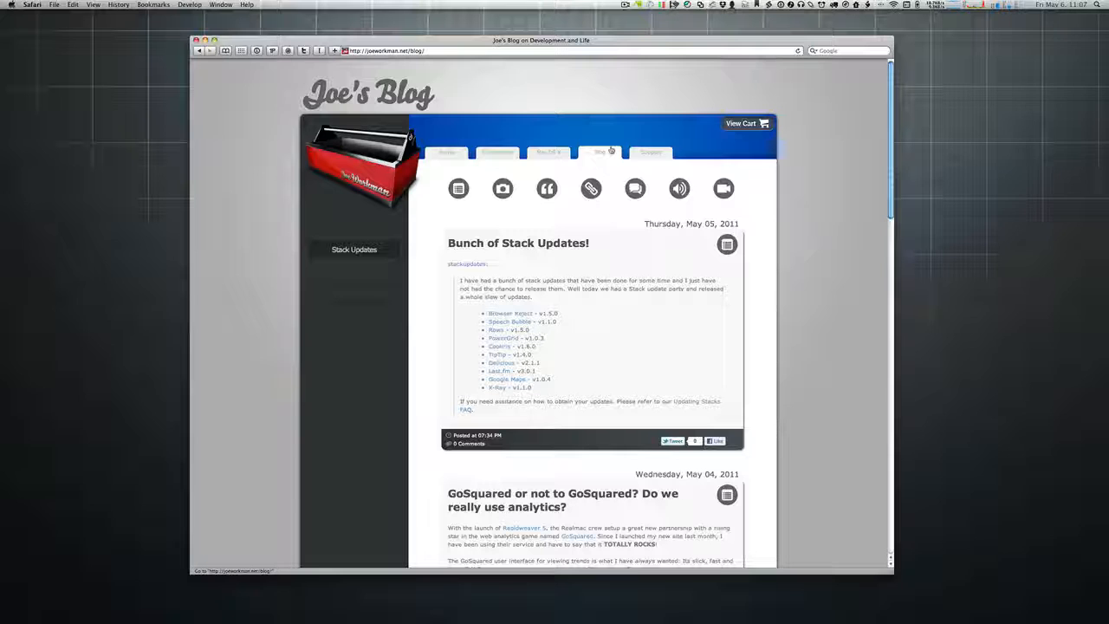
Step: Reopen the Rapidweaver Stacks gallery and filter it first to CMS, then to Image stacks
left_click(490, 153)
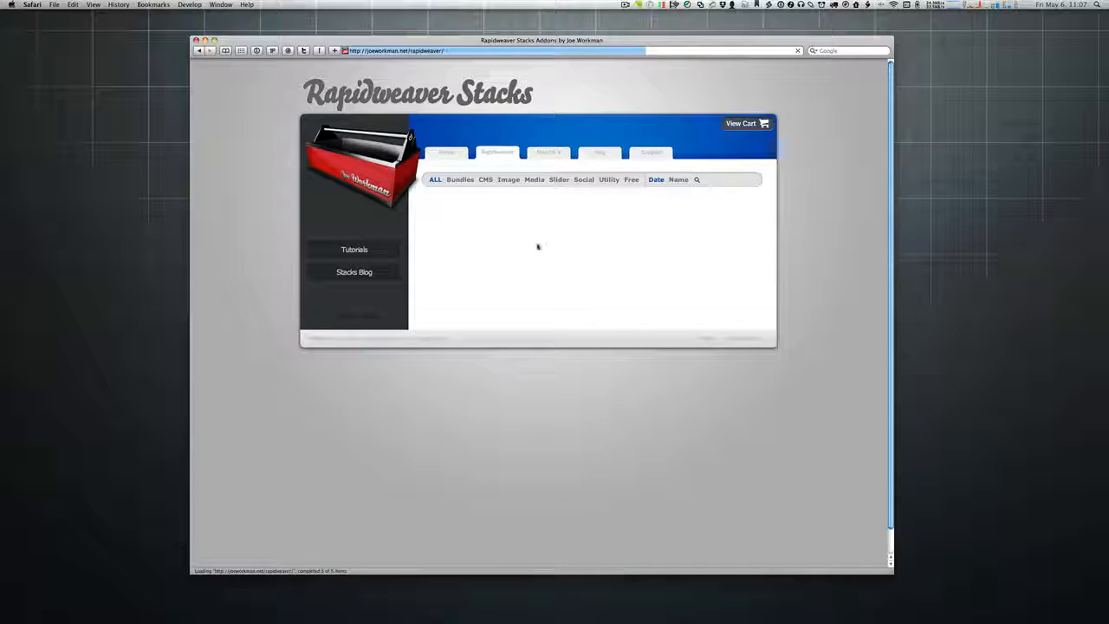
left_click(484, 180)
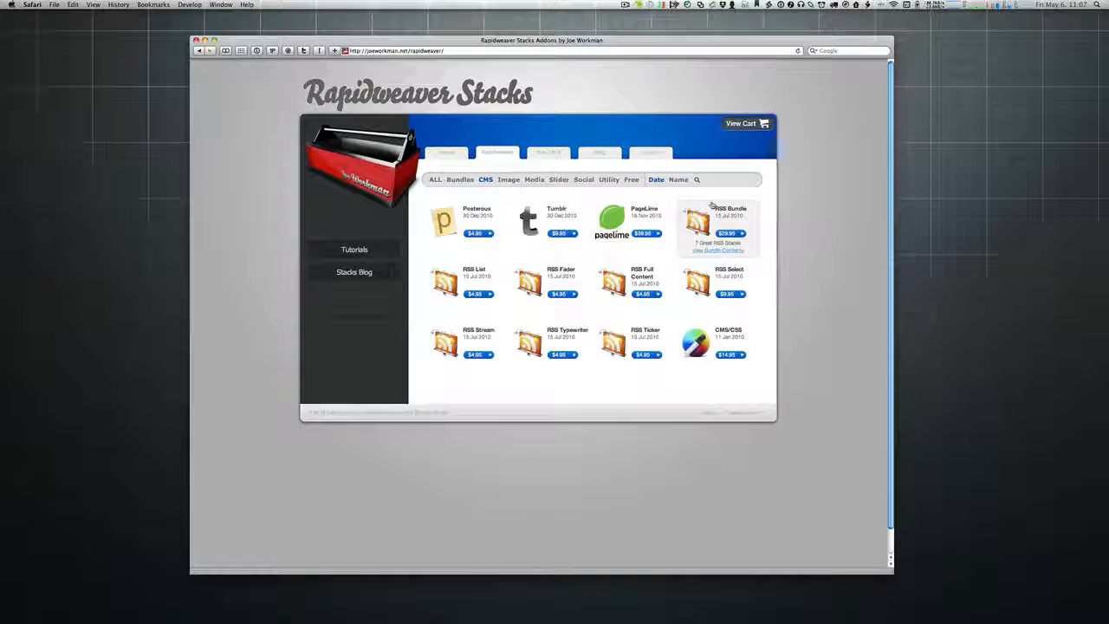
left_click(509, 179)
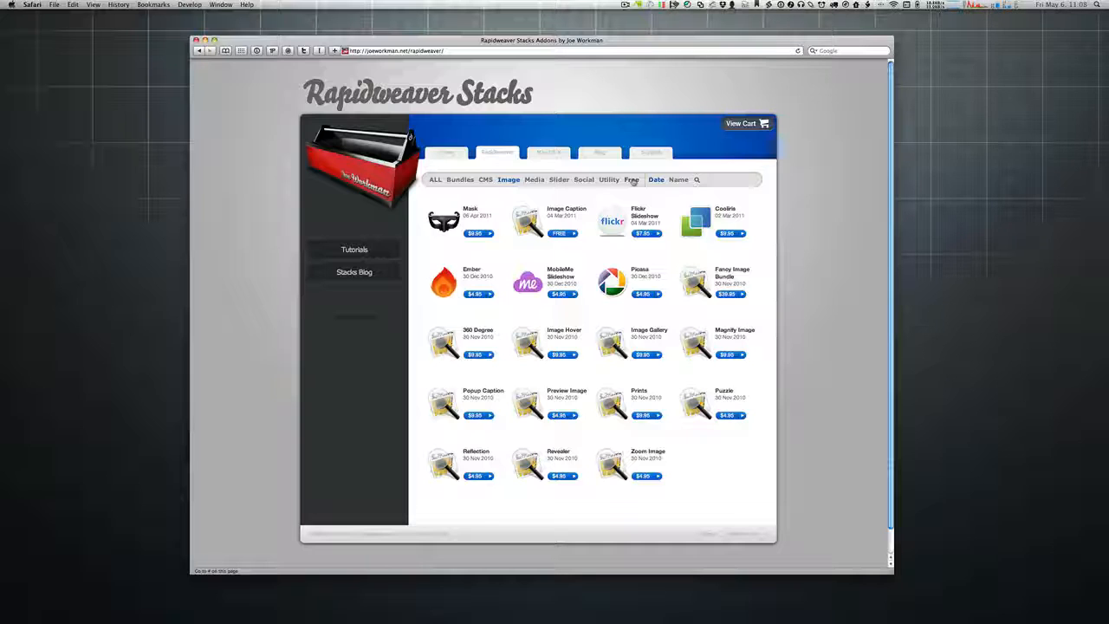
Step: Cycle the gallery filters through Free, Utility and Slider twice, then show ALL stacks
left_click(632, 179)
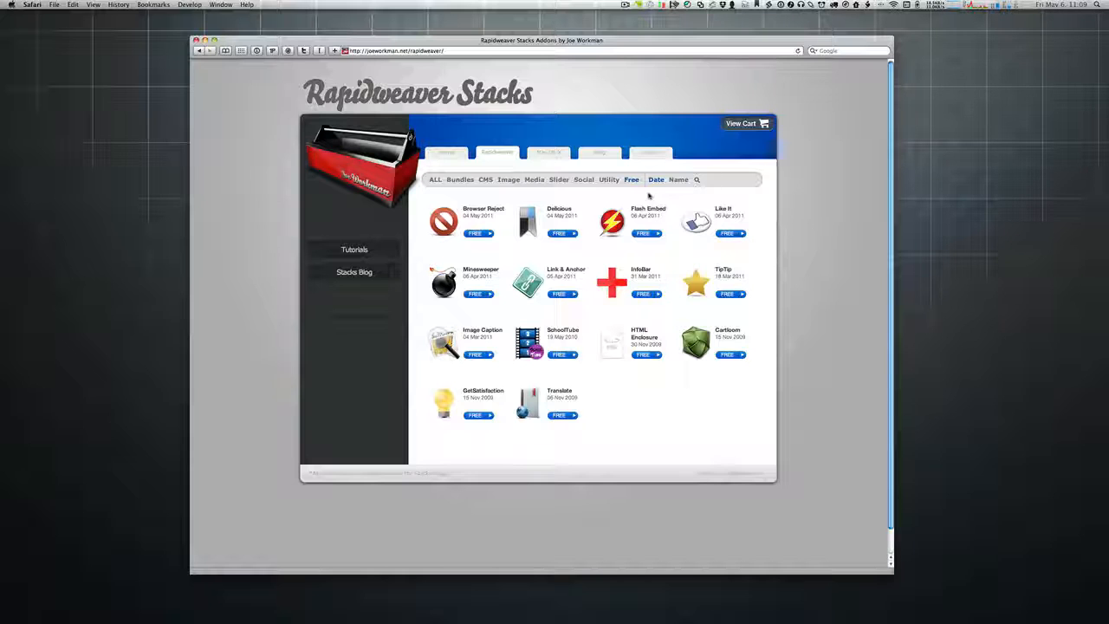
left_click(611, 179)
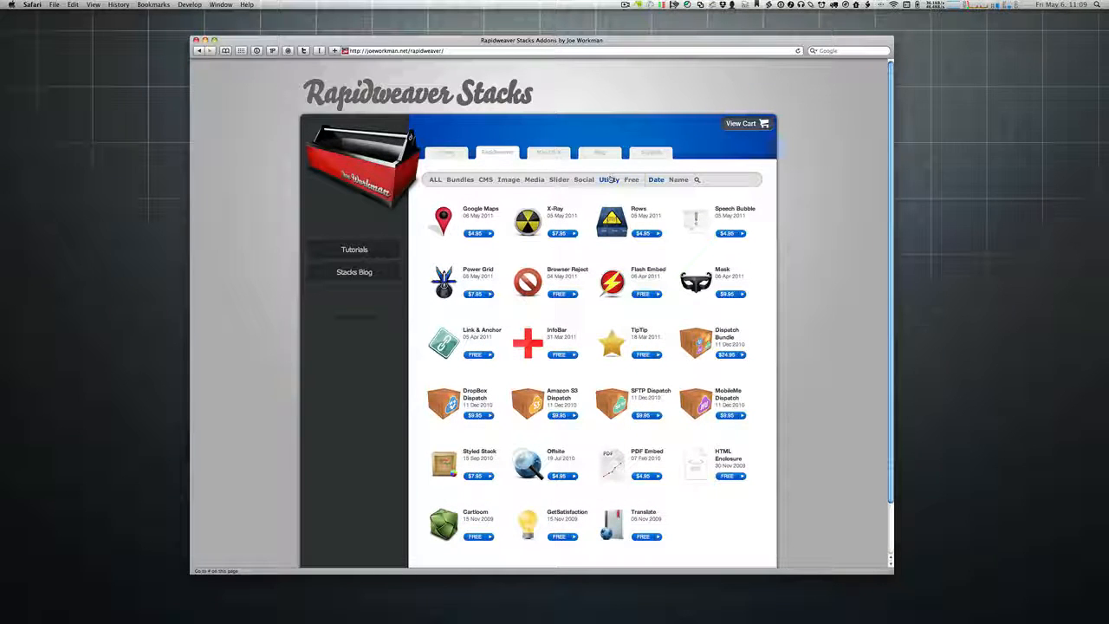
left_click(559, 180)
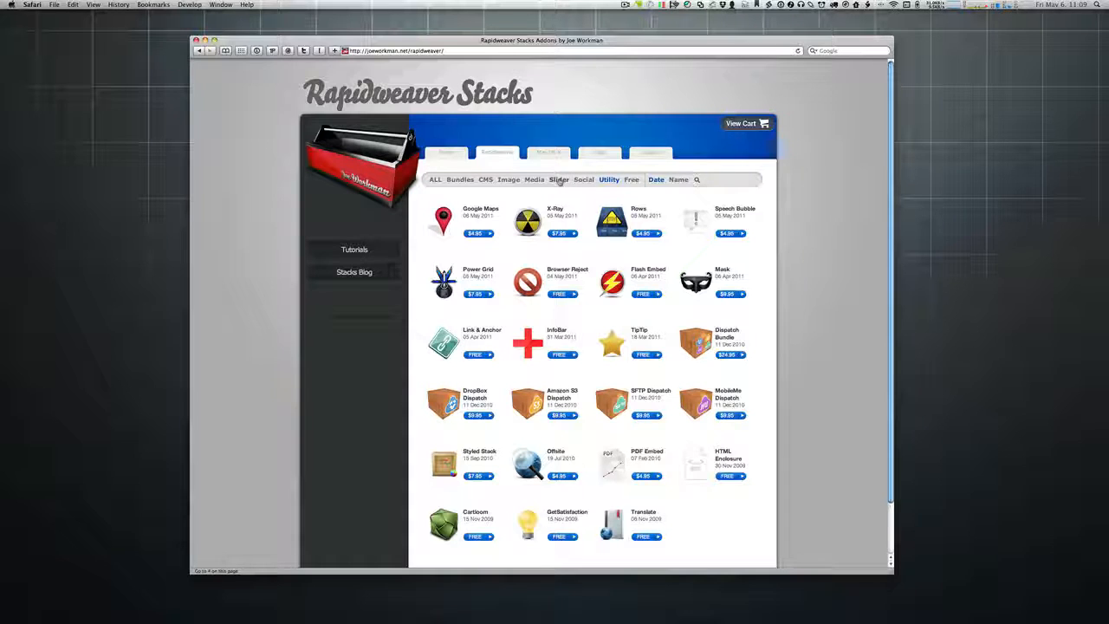
left_click(631, 179)
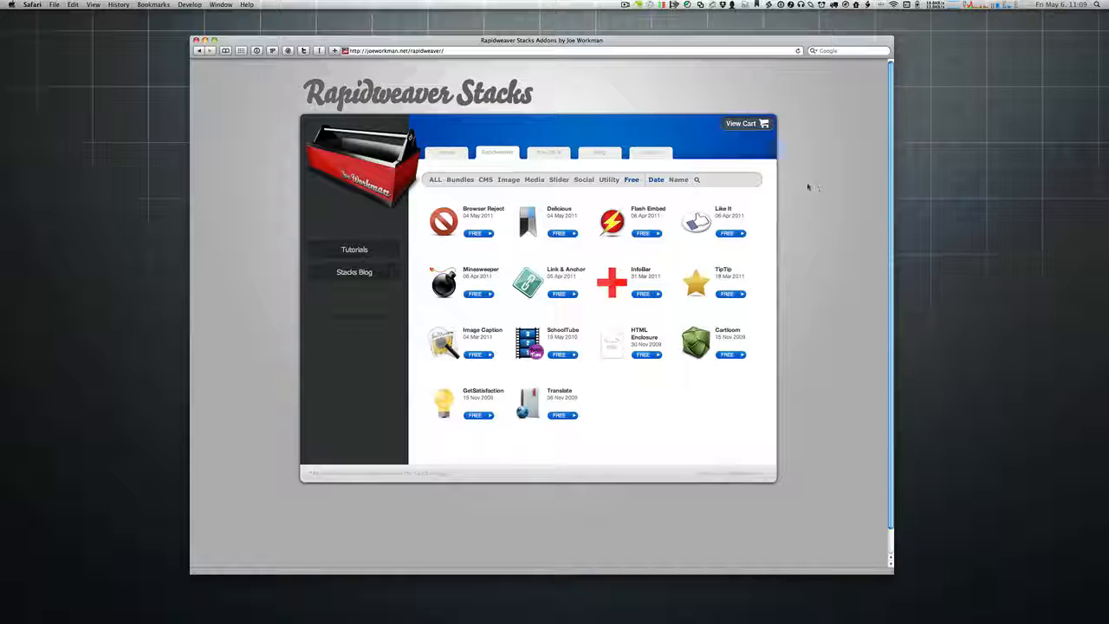
left_click(609, 179)
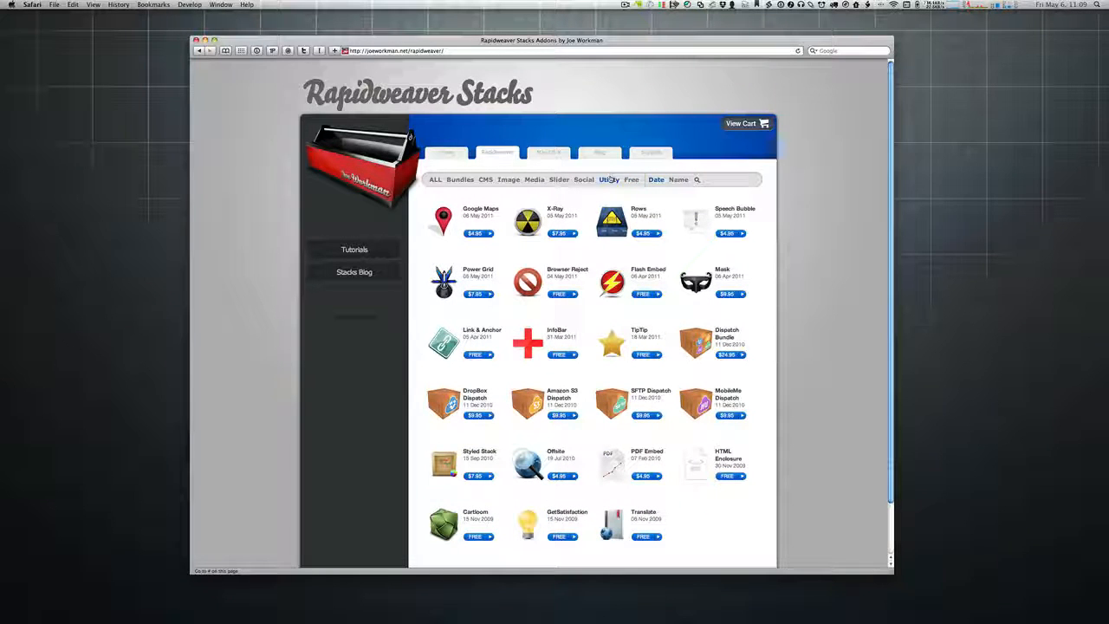
left_click(558, 179)
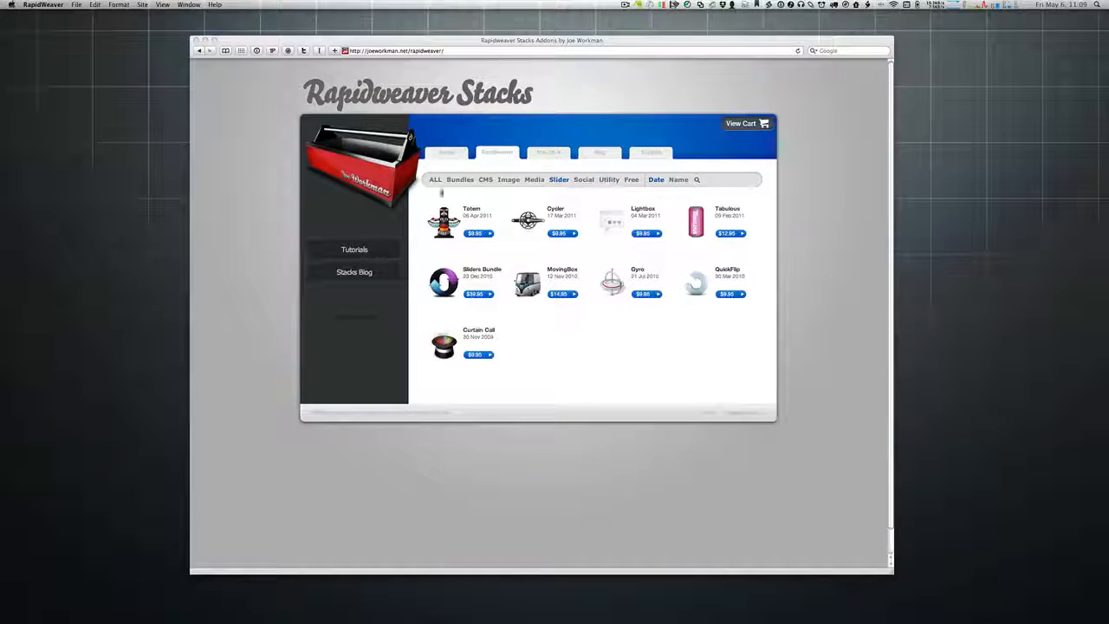
left_click(432, 180)
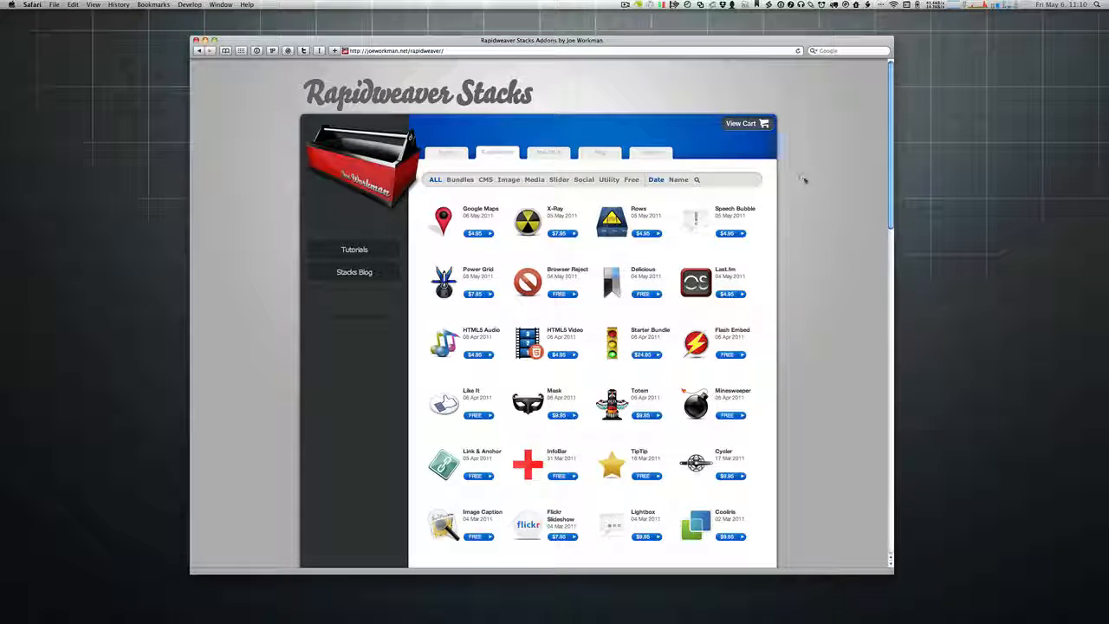
scroll(805, 178, "down", 5)
scroll(806, 180, "up", 5)
Step: Go from the home page to Support and open FAQs & Forums in a new tab
left_click(443, 153)
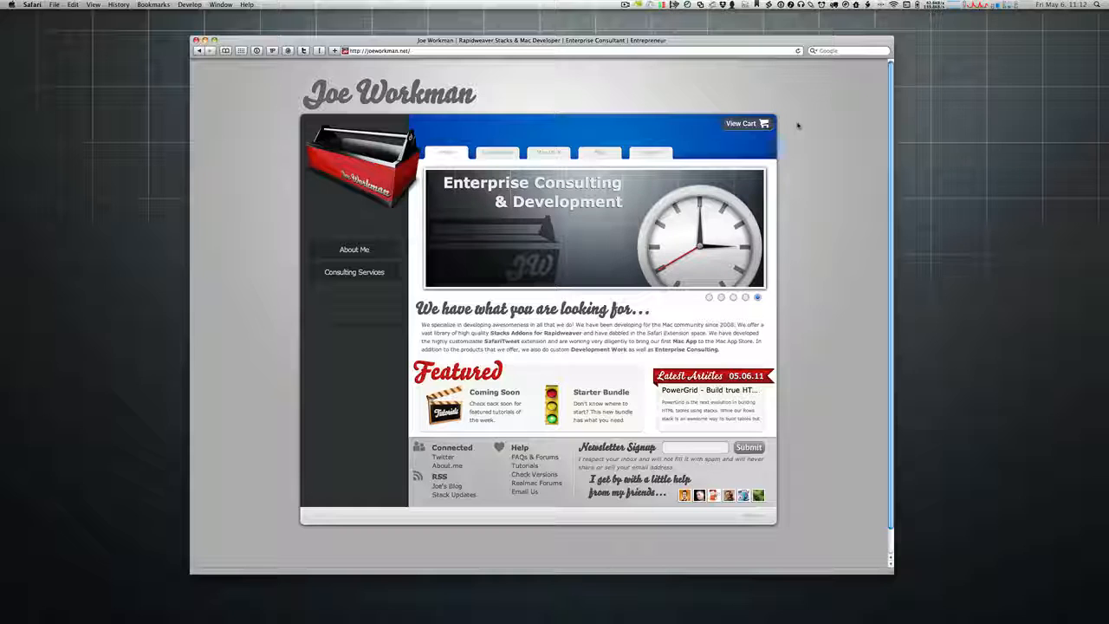
left_click(652, 153)
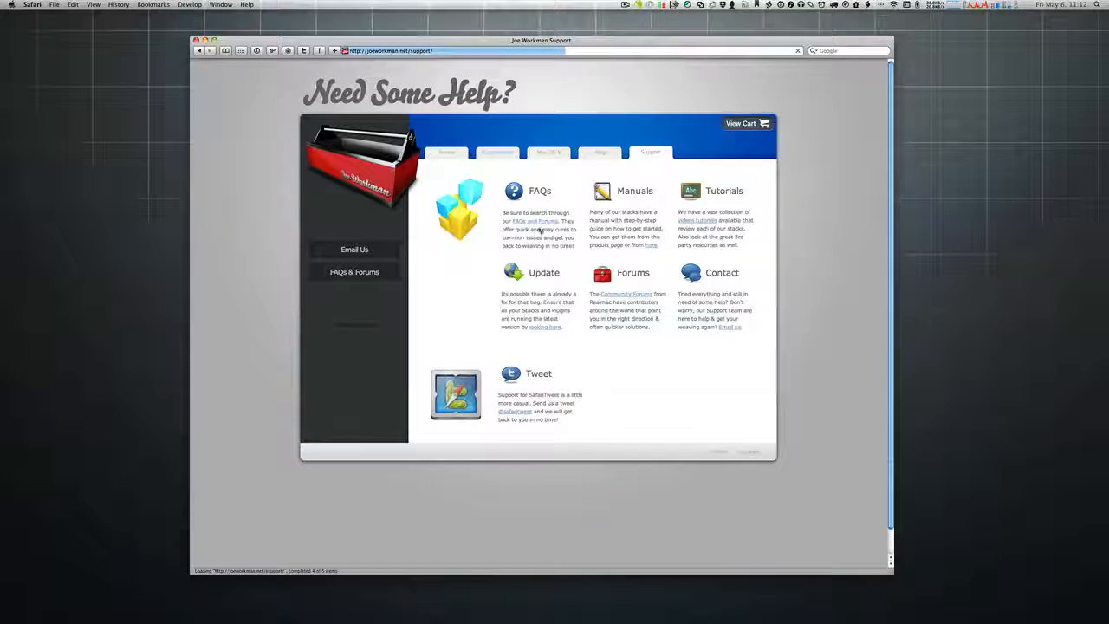
left_click(534, 221)
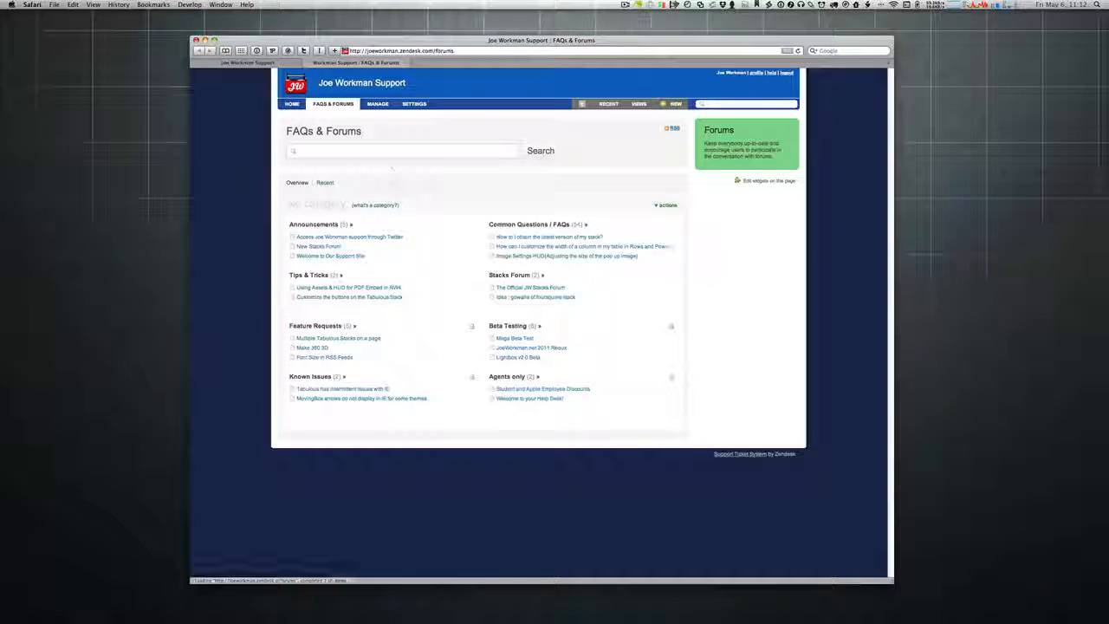
Step: Search the FAQs for 'Rows', read the column-width article, then close its tab
left_click(376, 151)
type("Rows")
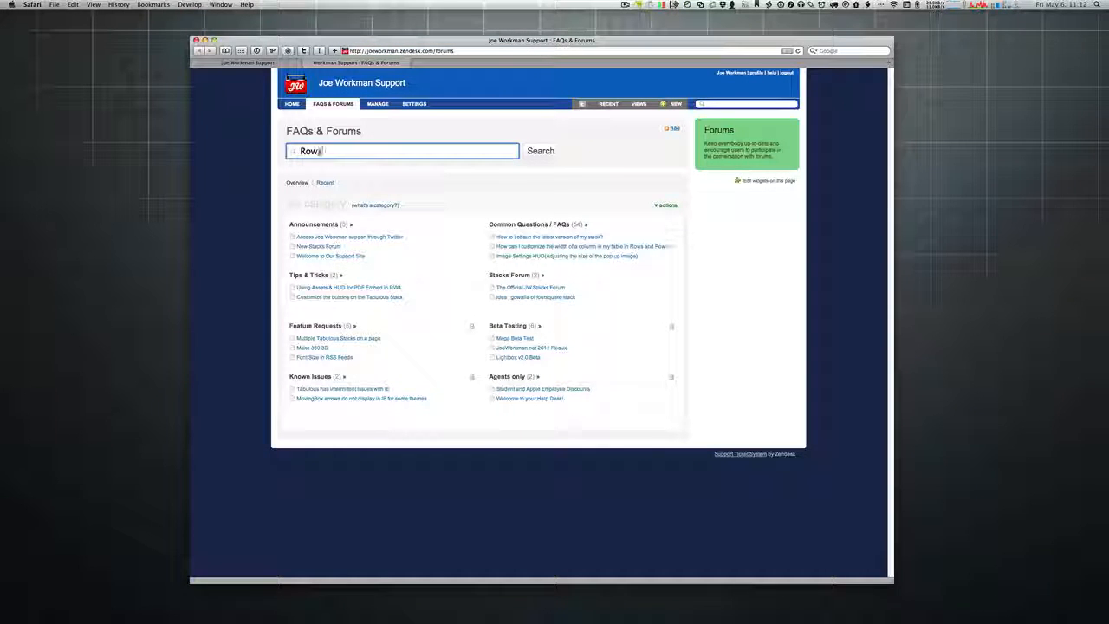
key("Return")
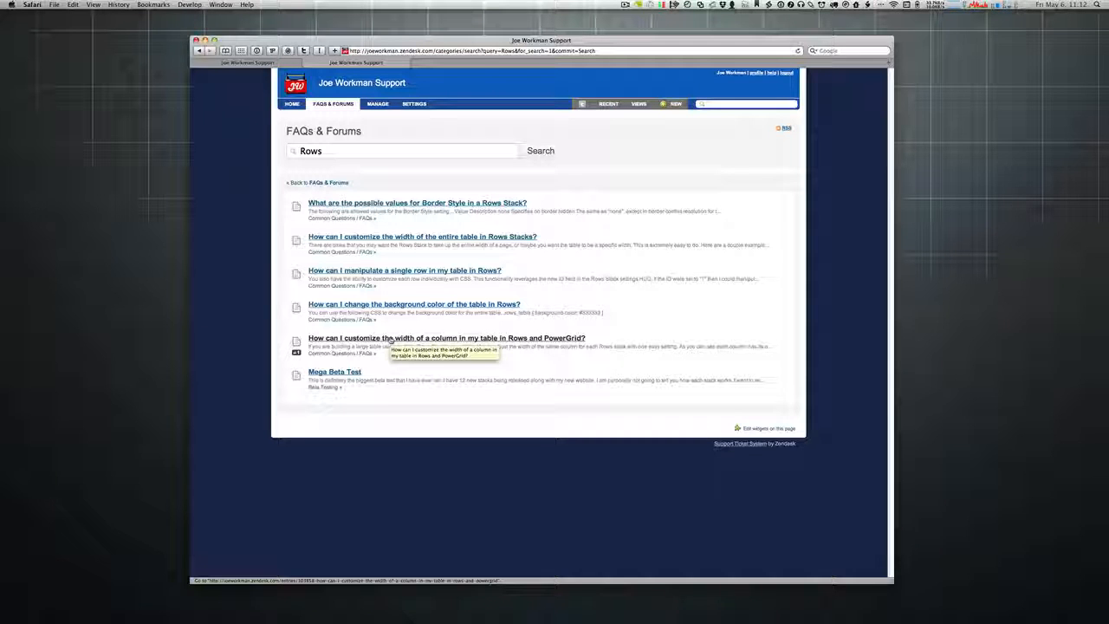
left_click(400, 340)
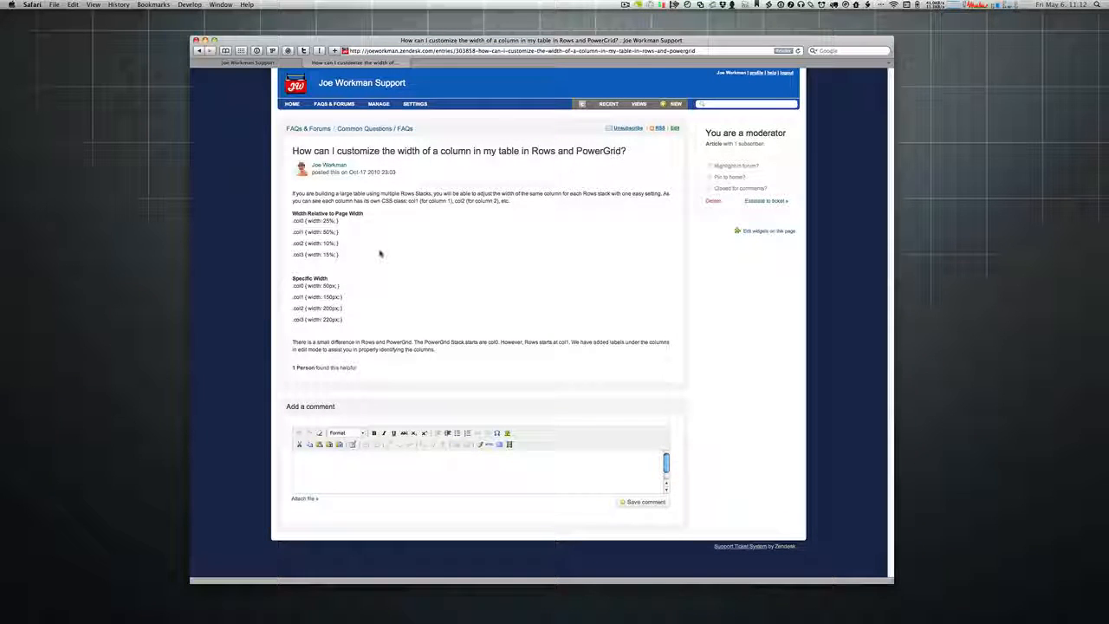
left_click(306, 63)
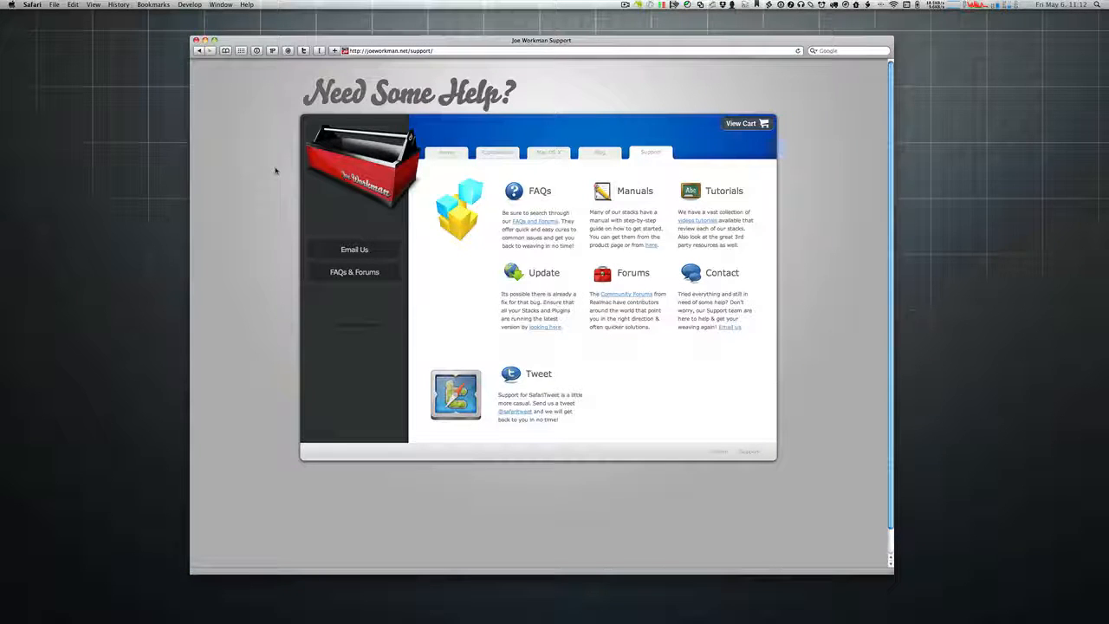
Step: Visit the Rapidweaver Stacks gallery, then return to support and load the Product Info page
left_click(492, 152)
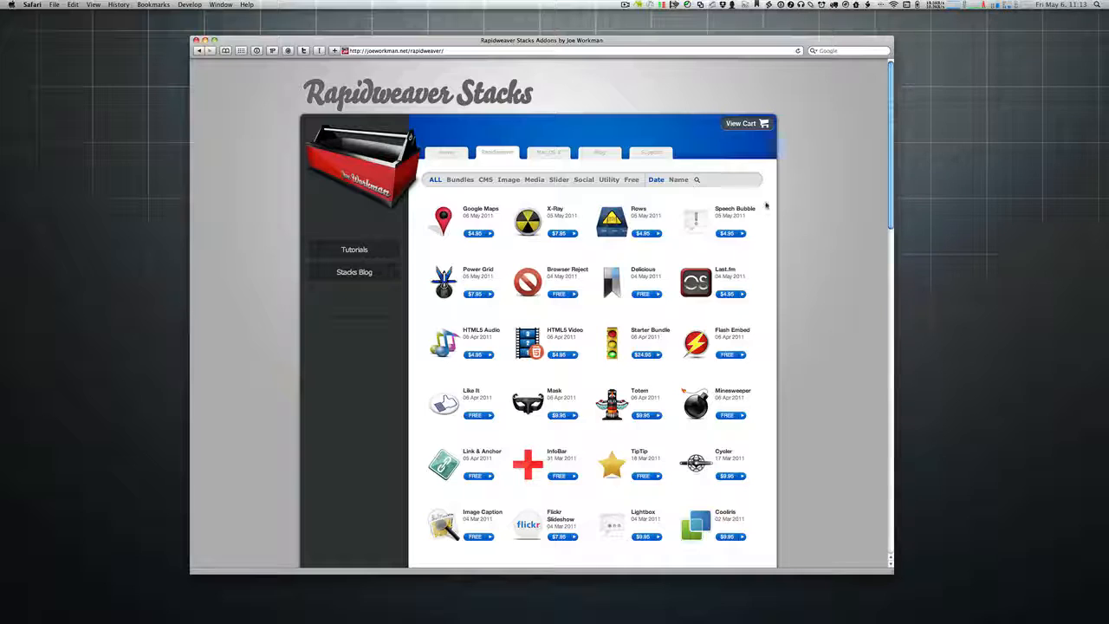
left_click(657, 155)
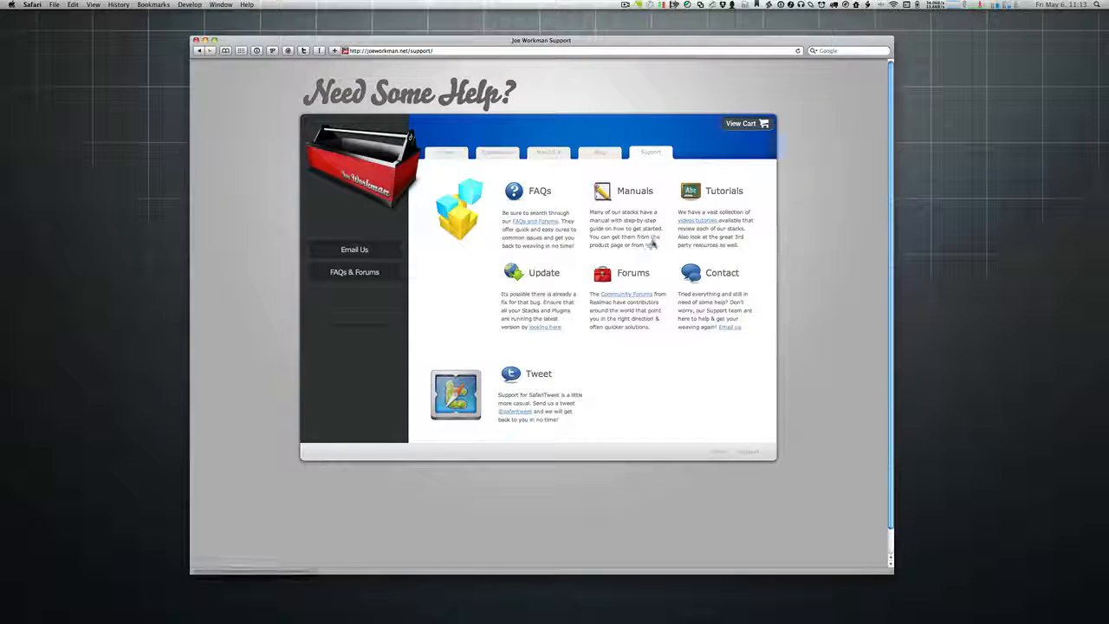
left_click(651, 245)
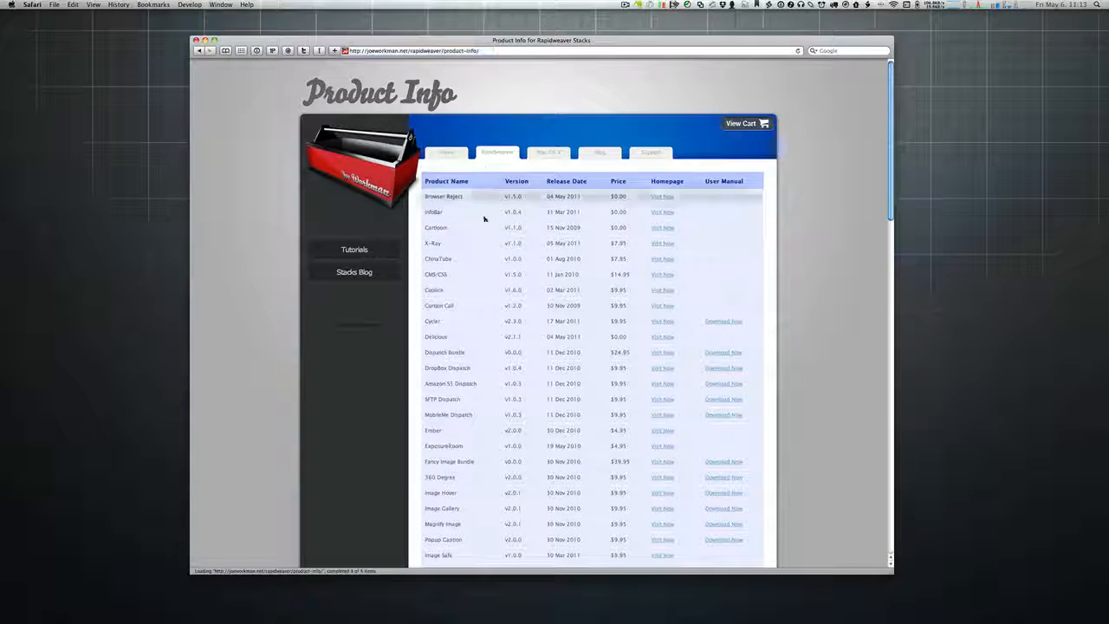
Step: Scroll the Product Info table, then bring RapidWeaver's project in front and shift it left
scroll(491, 249, "down", 1)
scroll(490, 249, "down", 10)
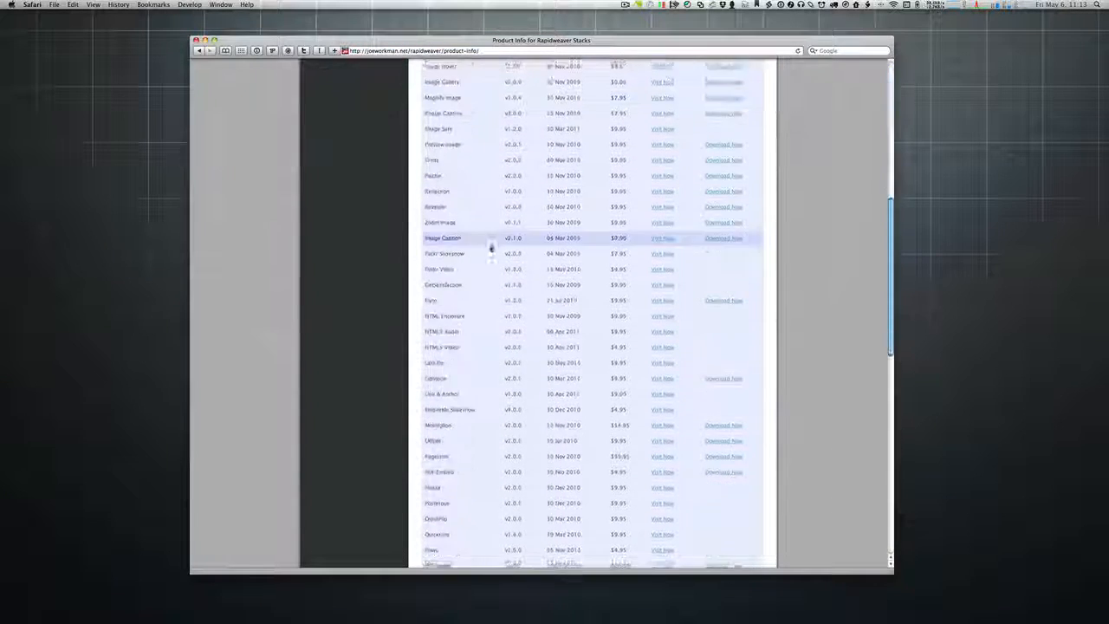
scroll(490, 249, "up", 12)
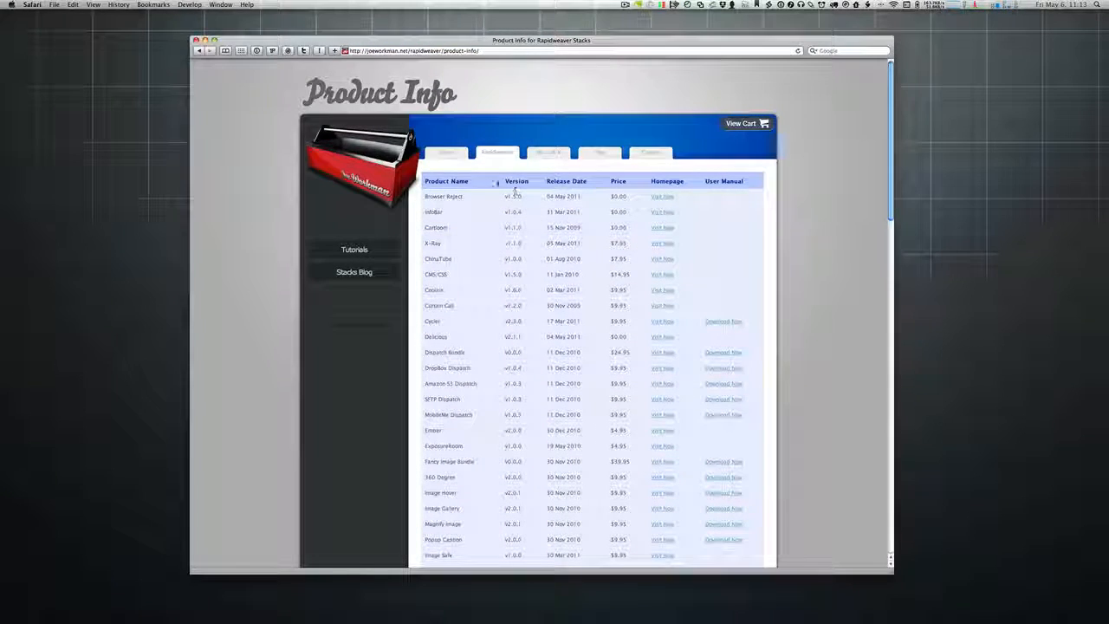
key("super+Tab")
left_click_drag(743, 143, 713, 143)
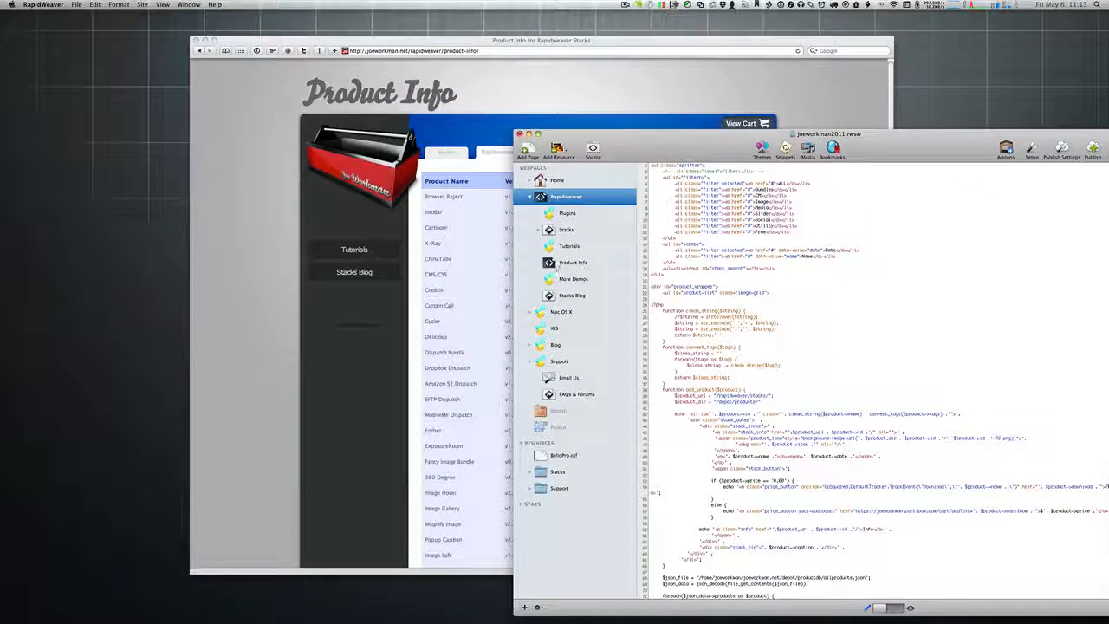
Step: Open the Home page's Cycler stack settings and arrange RapidWeaver beside Safari's Product Info page
left_click(555, 180)
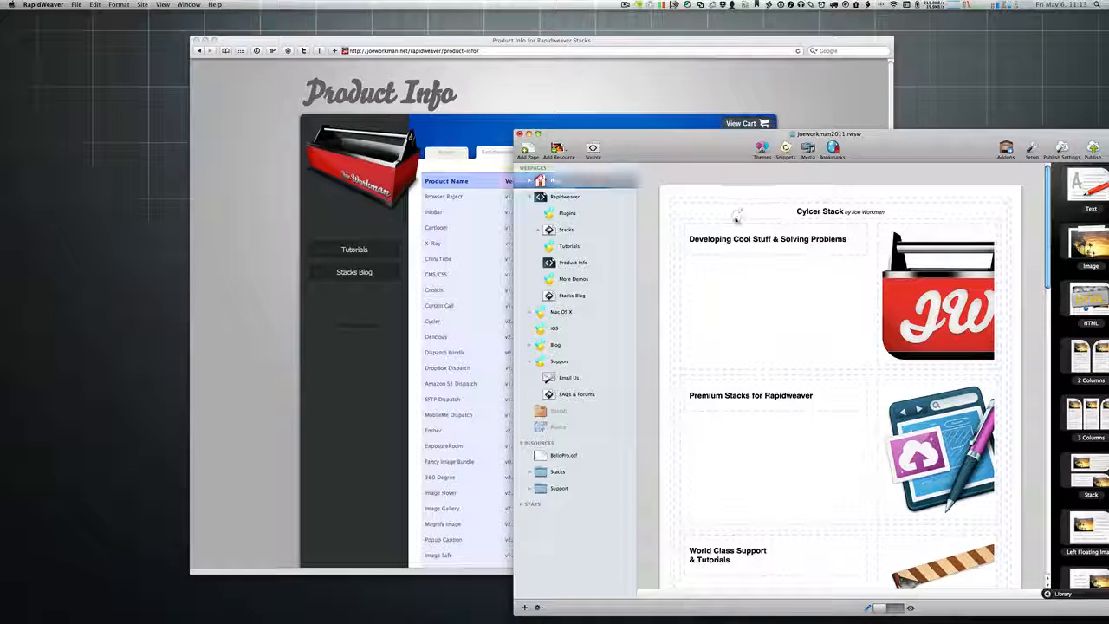
left_click(675, 226)
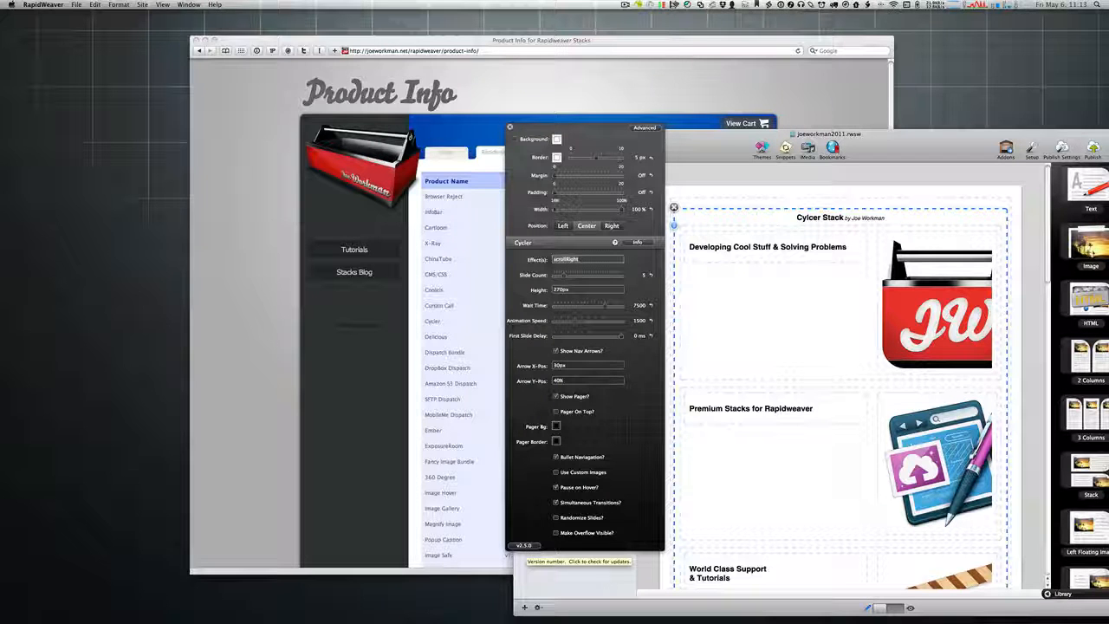
left_click(489, 107)
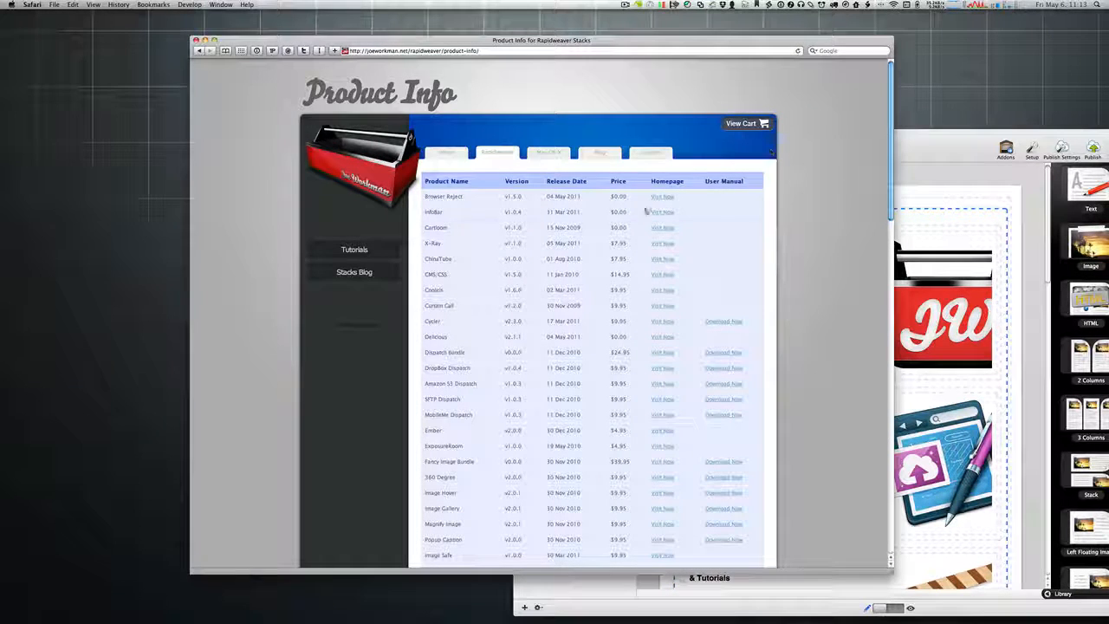
left_click_drag(916, 138, 838, 61)
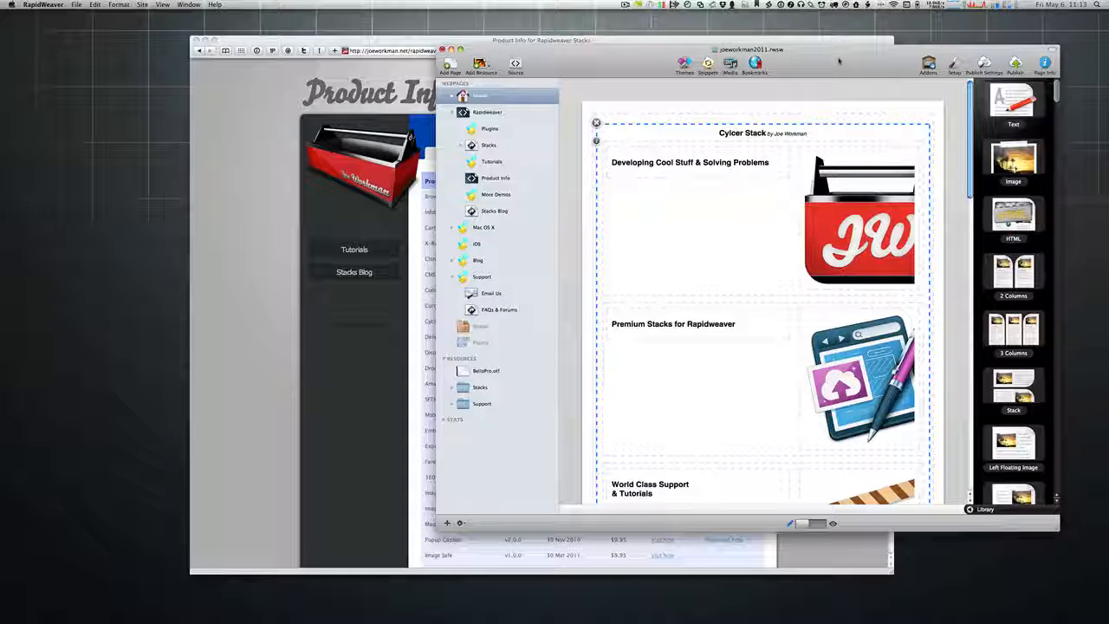
left_click_drag(839, 60, 851, 61)
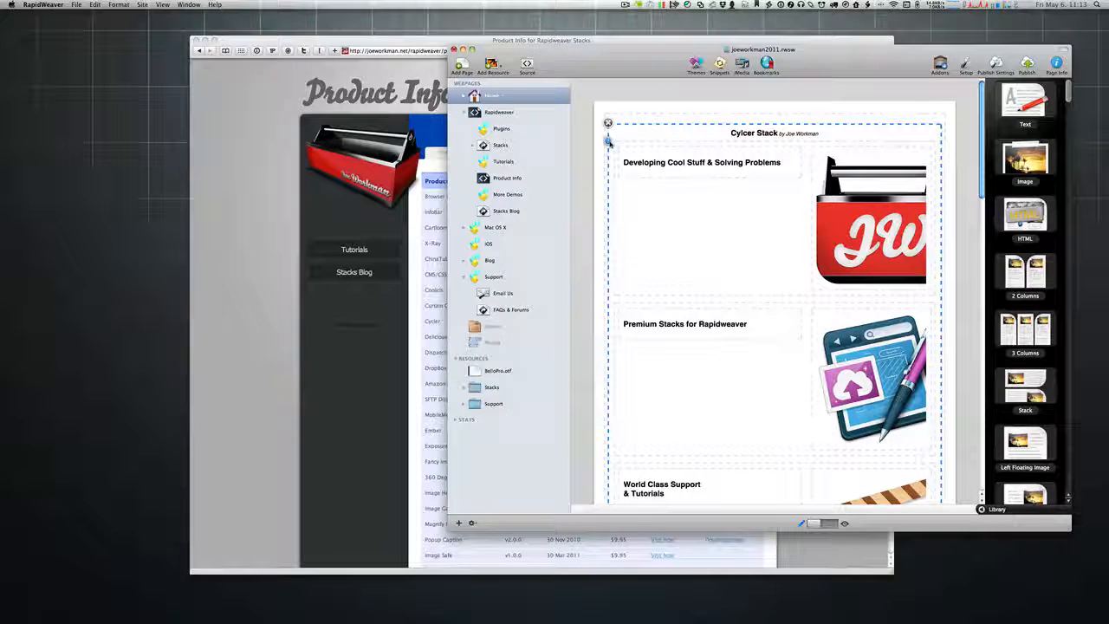
Step: Check the Cycler stack (v2.3.0) for updates and compare it against Safari's Product Info table
left_click(607, 139)
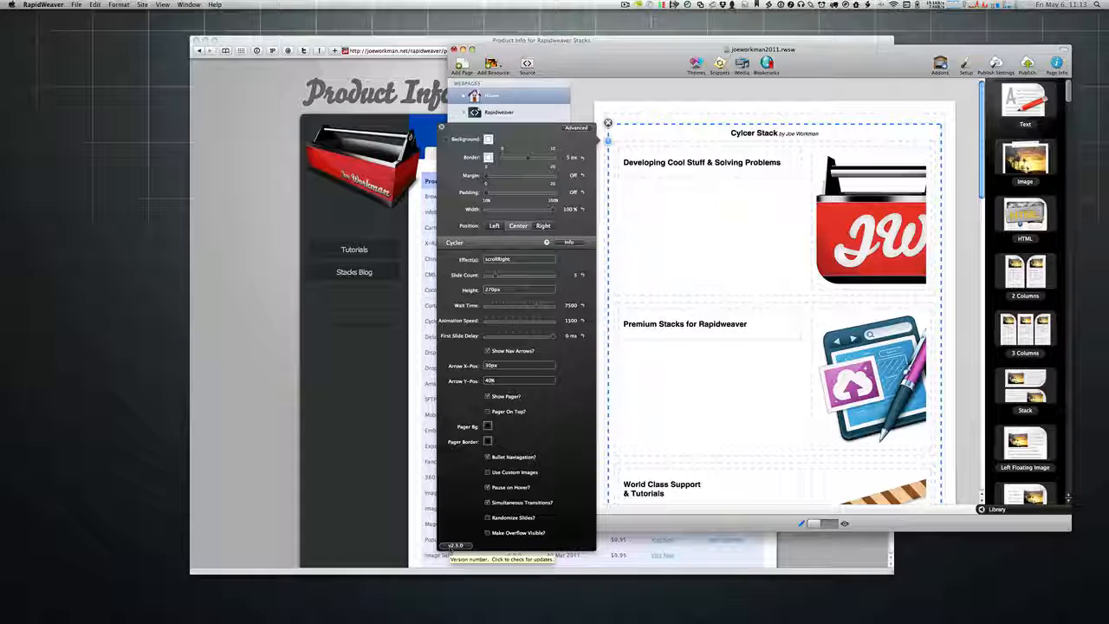
left_click(454, 545)
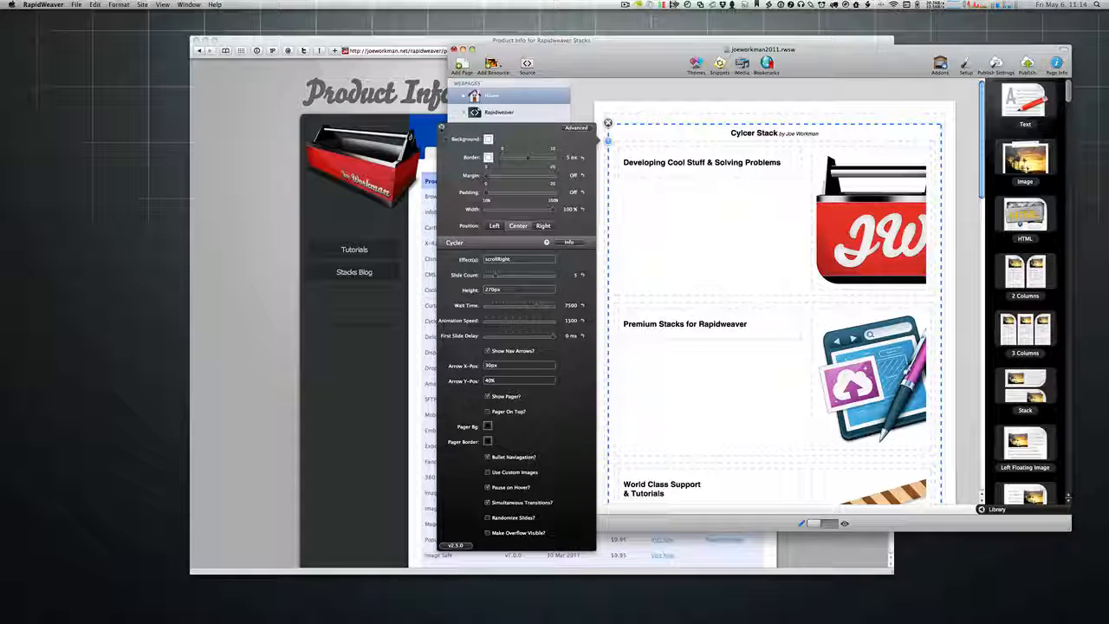
left_click(412, 292)
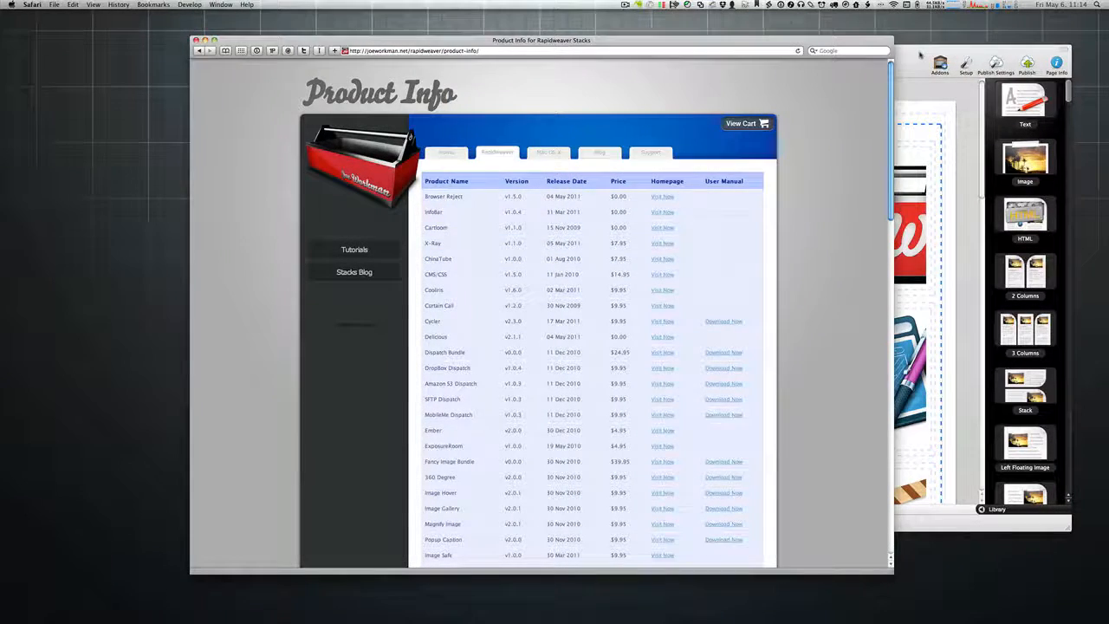
left_click(920, 55)
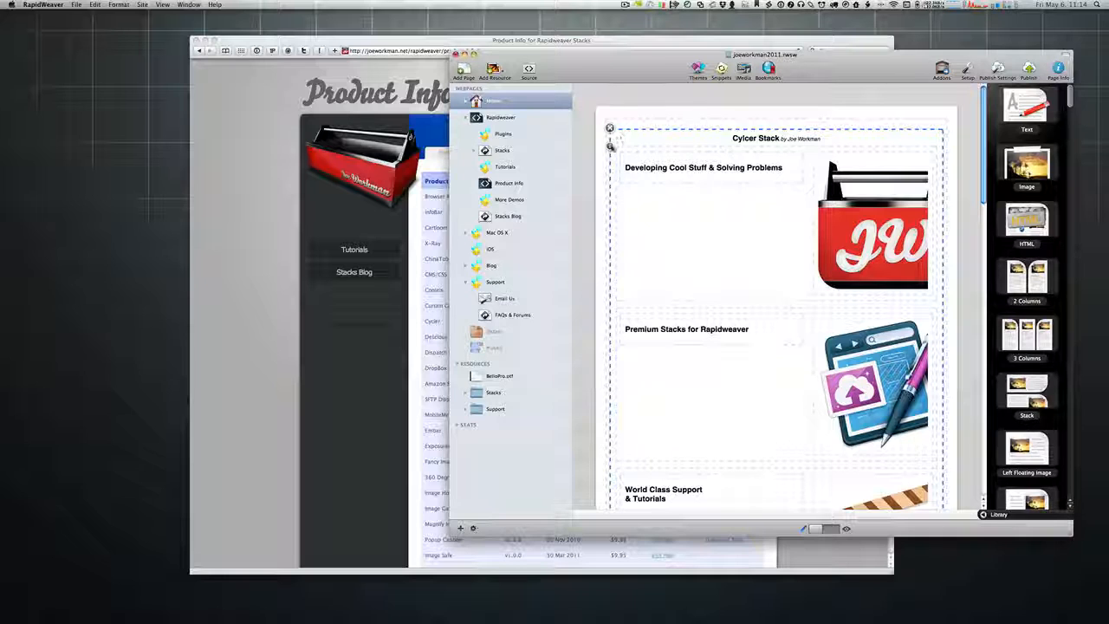
left_click(610, 145)
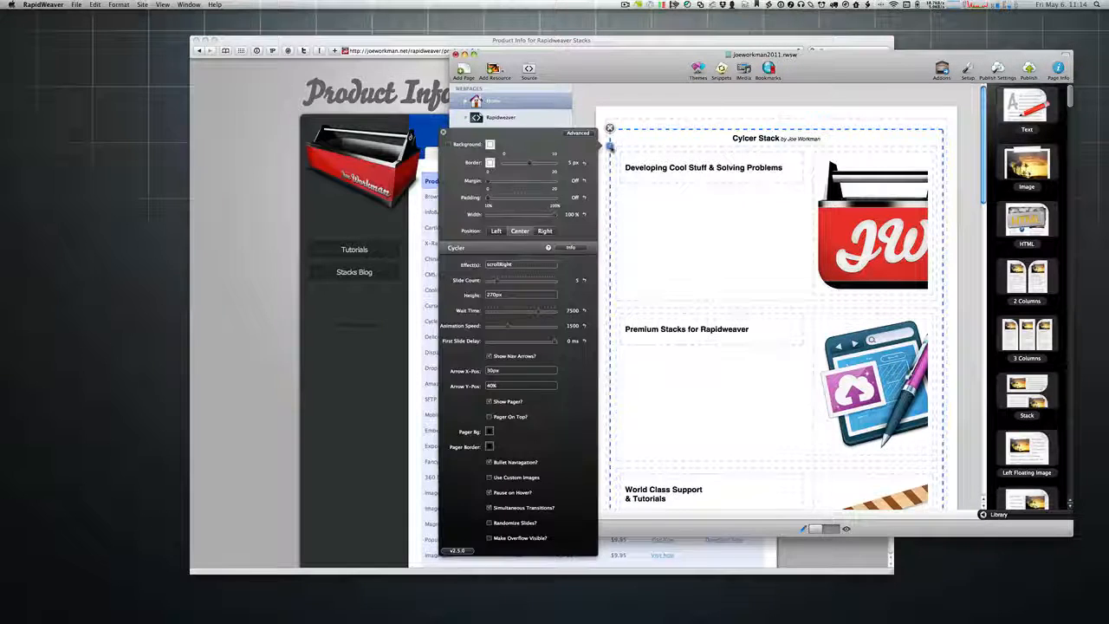
left_click(457, 552)
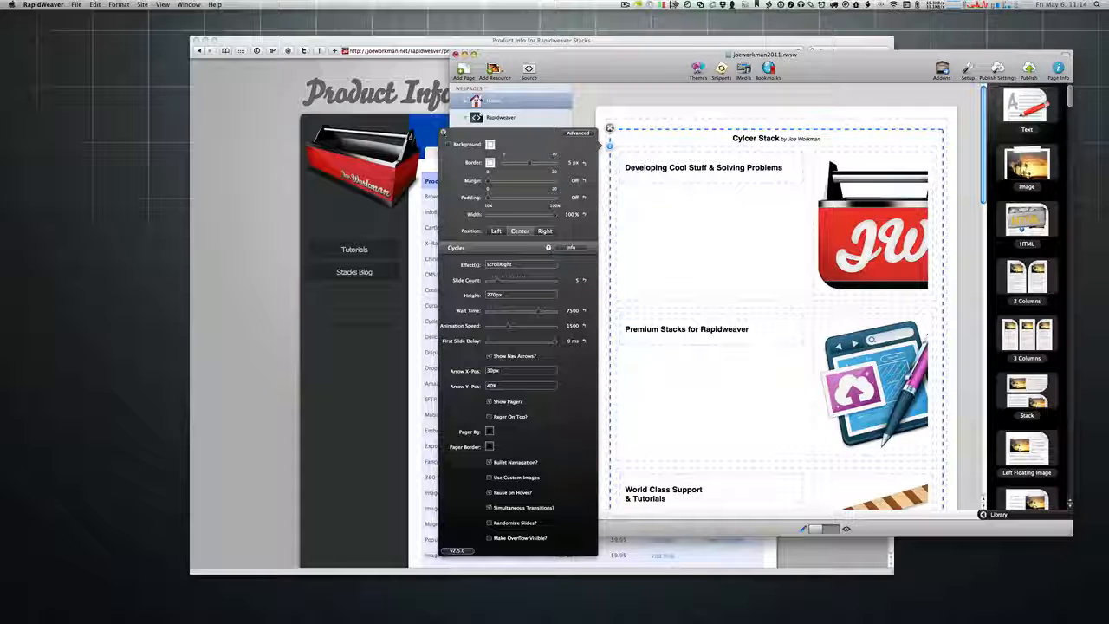
left_click(444, 133)
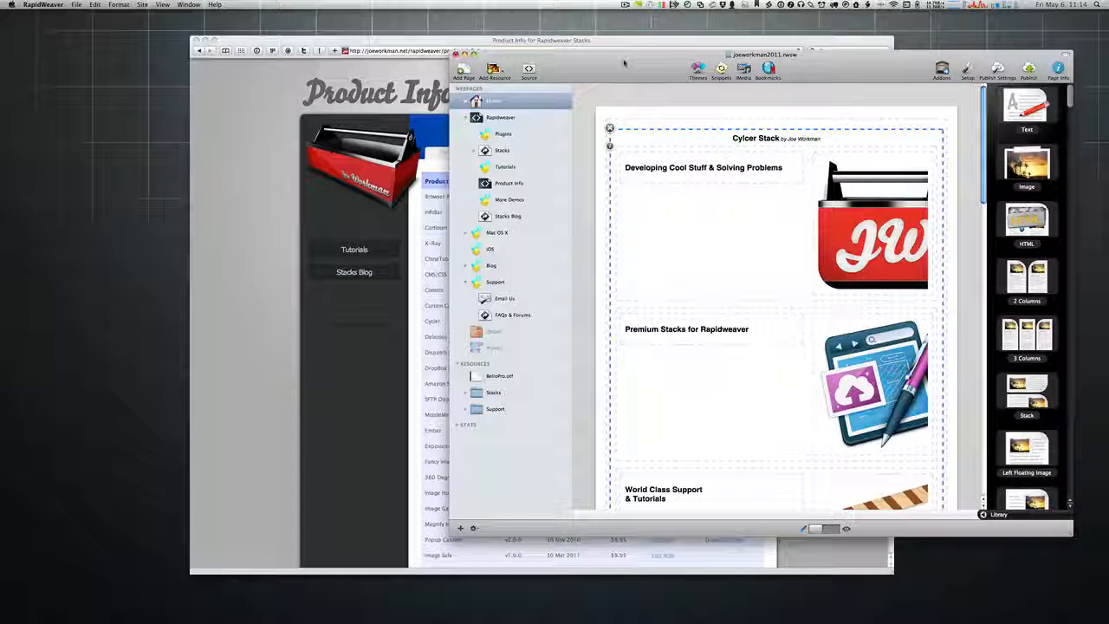
left_click_drag(623, 63, 626, 73)
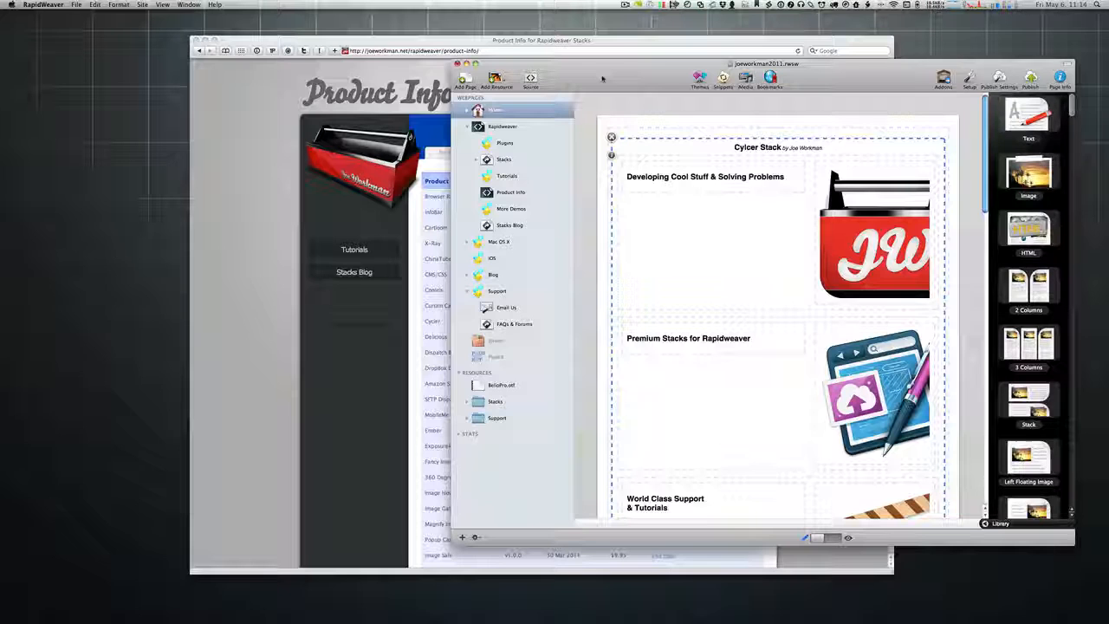
left_click(575, 45)
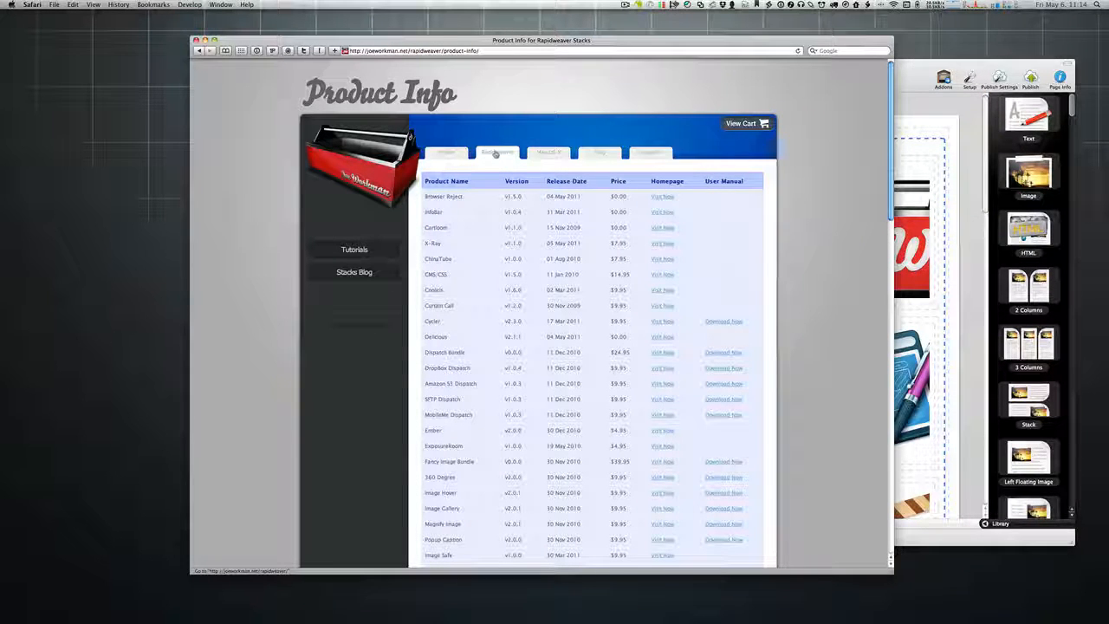
Step: Open the Rapidweaver Stacks gallery in Safari and close the RapidWeaver project window with Cmd-W
left_click(542, 154)
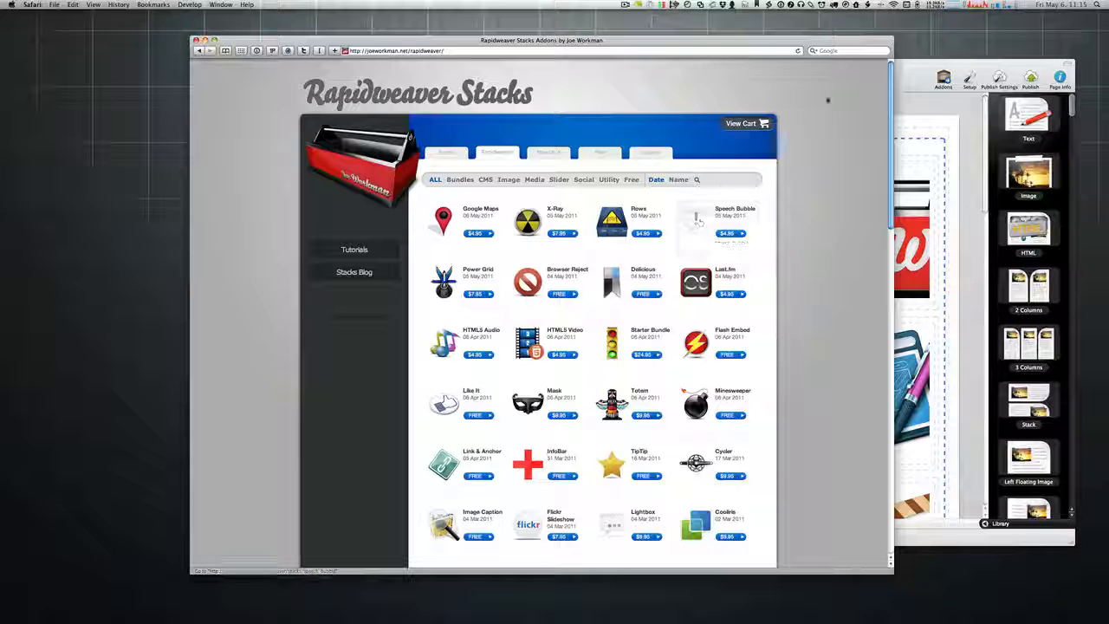
left_click(916, 73)
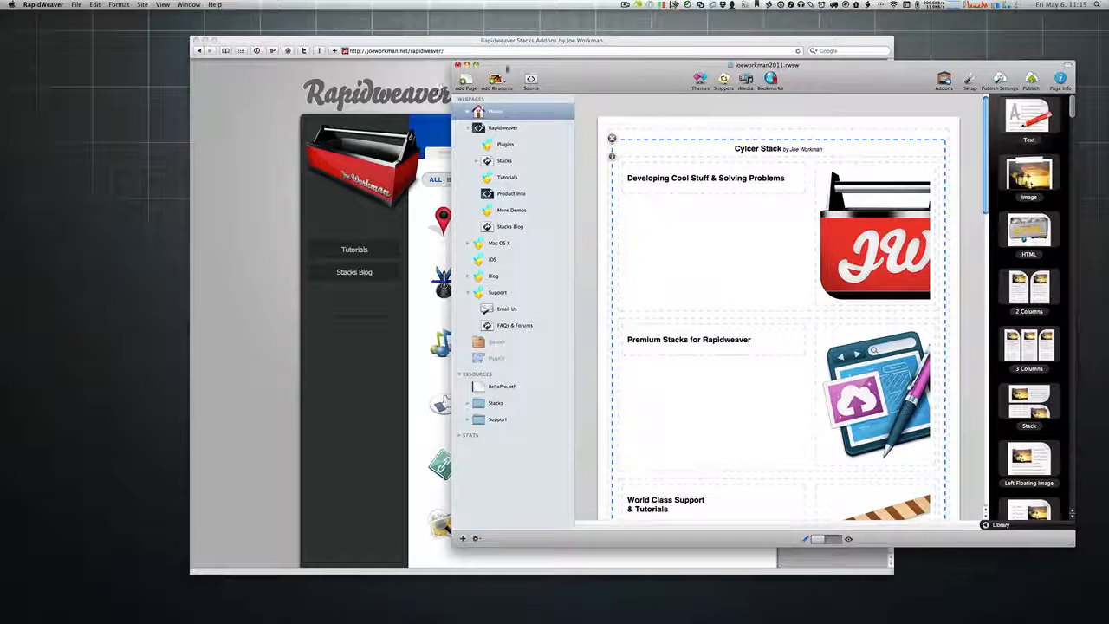
key("super+w")
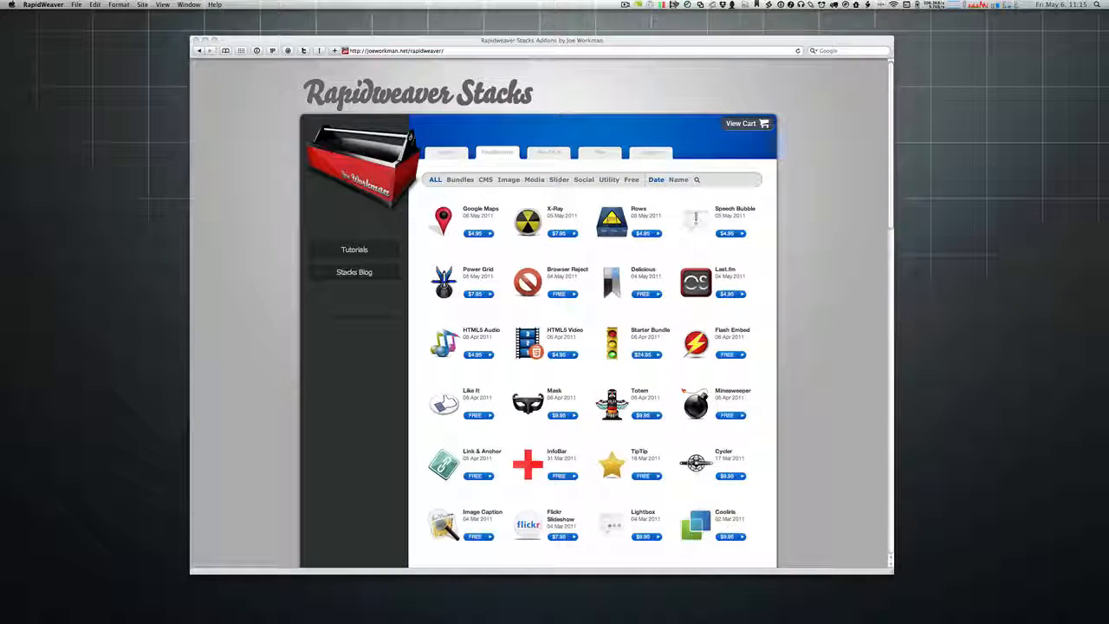
left_click(868, 139)
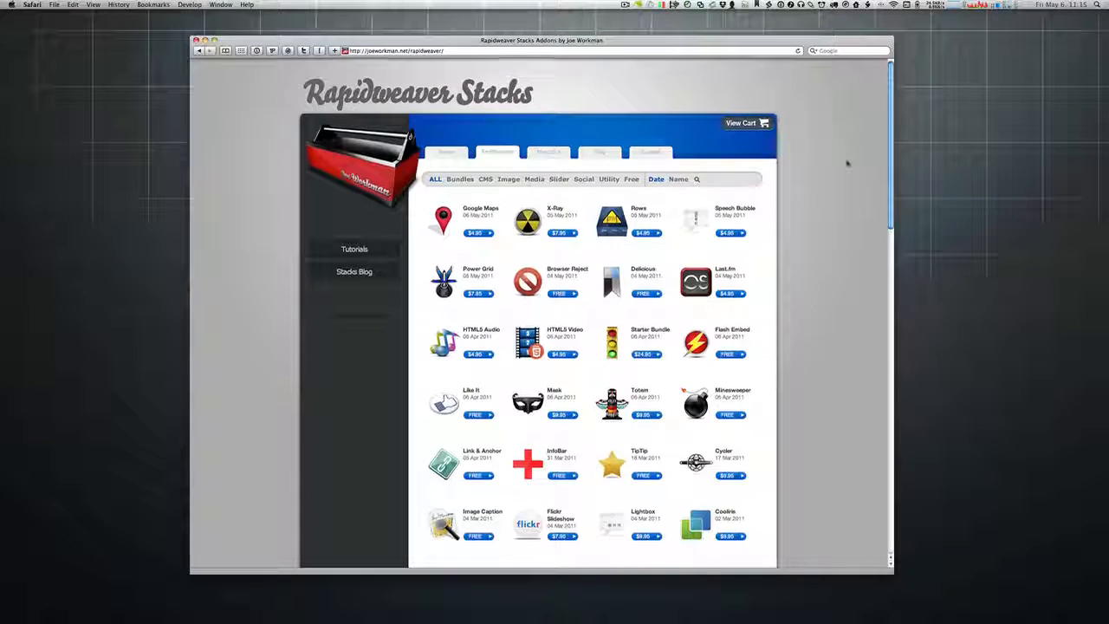
Step: Scroll the Stacks gallery and dismiss GoToMeeting's 'The Webinar has ended' dialog with OK
scroll(847, 163, "down", 10)
scroll(847, 163, "up", 10)
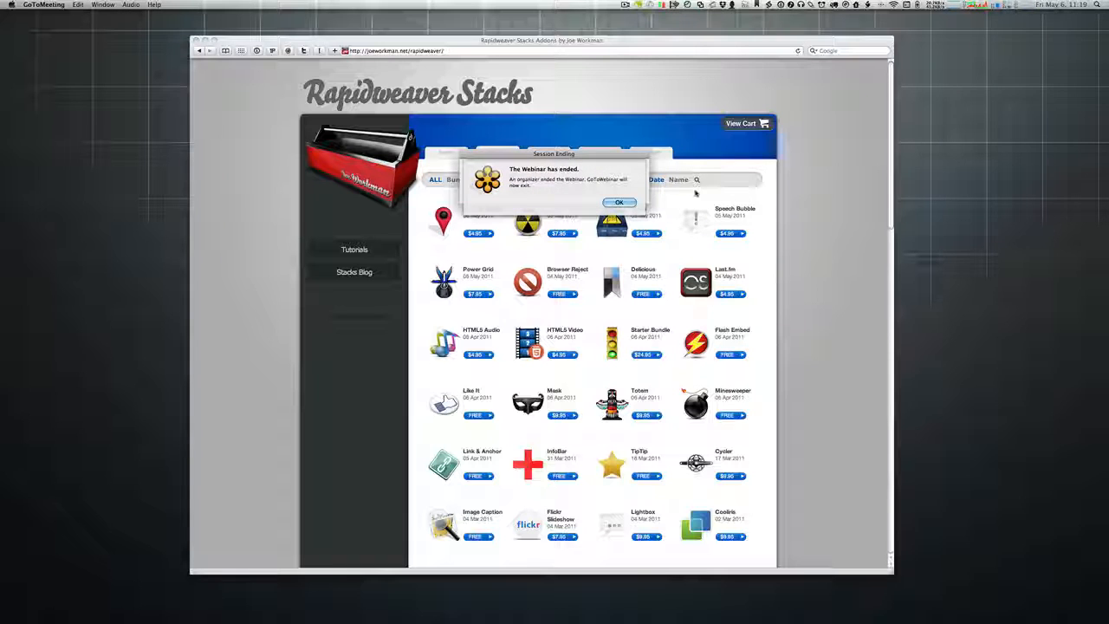
left_click(619, 202)
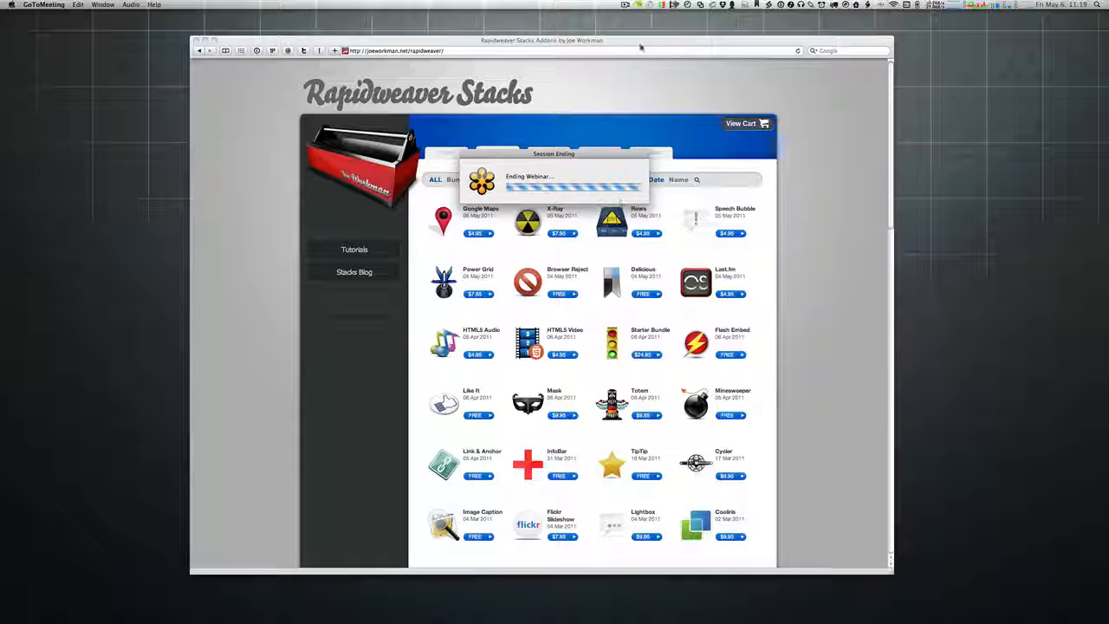